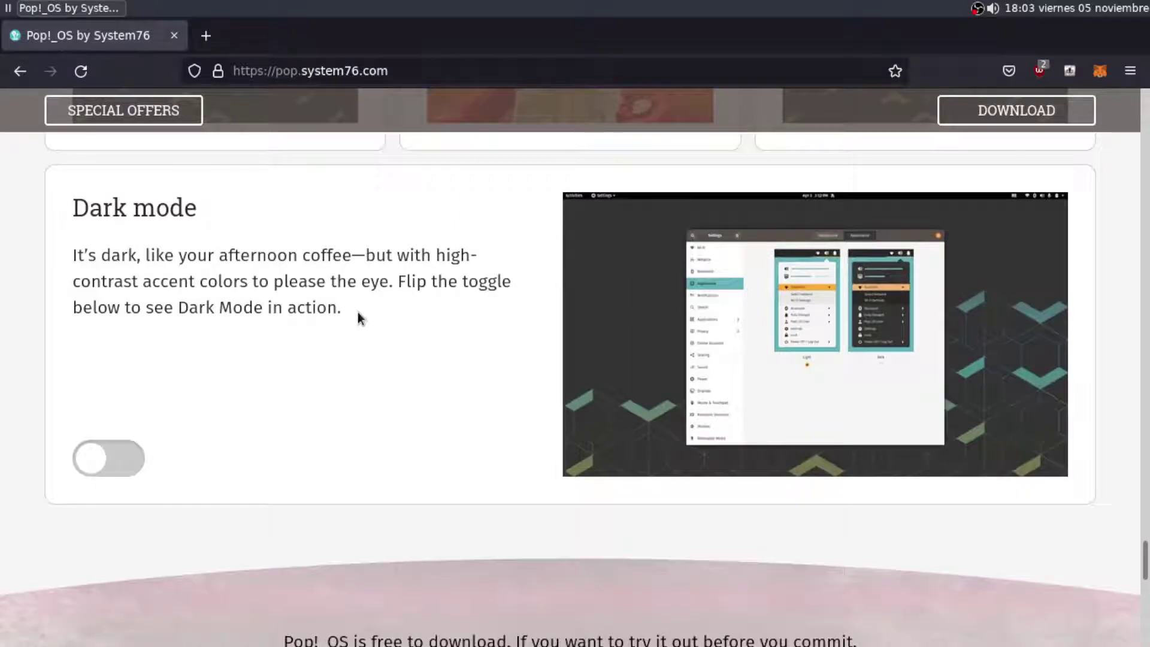
Open the Pop!_OS download options and compare the 21.04 and 20.04 LTS tabs
{"action": "scroll", "coordinate": [469, 290], "scroll_direction": "up", "scroll_amount": 10}
{"action": "scroll", "coordinate": [479, 290], "scroll_direction": "up", "scroll_amount": 5}
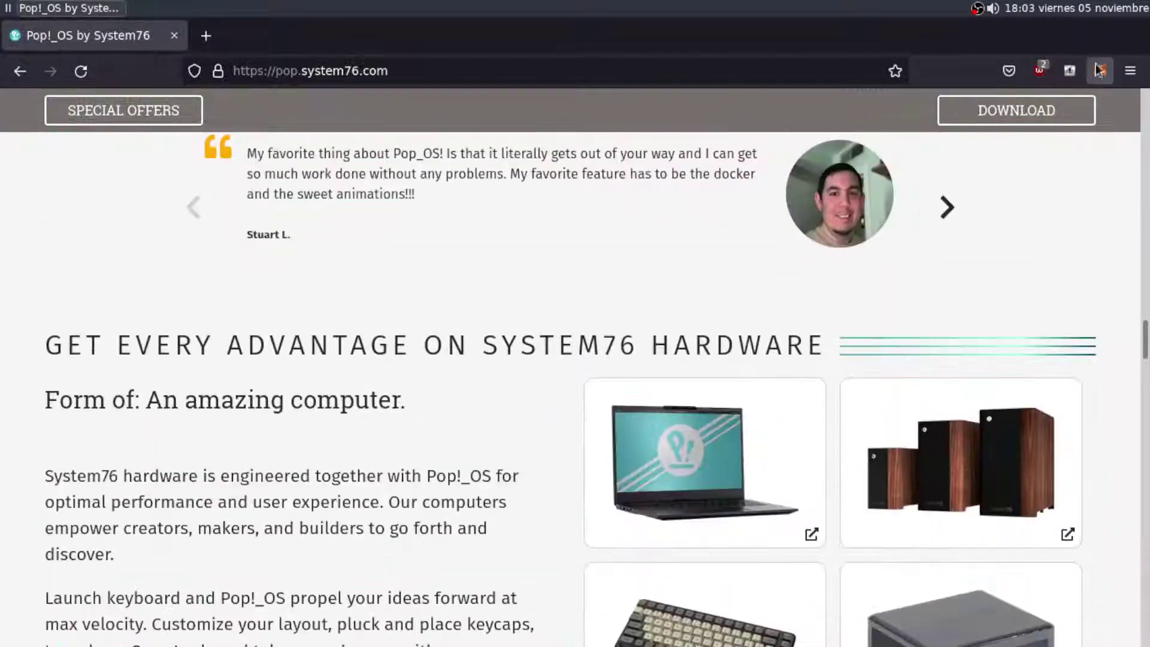
{"action": "left_click", "coordinate": [1017, 110]}
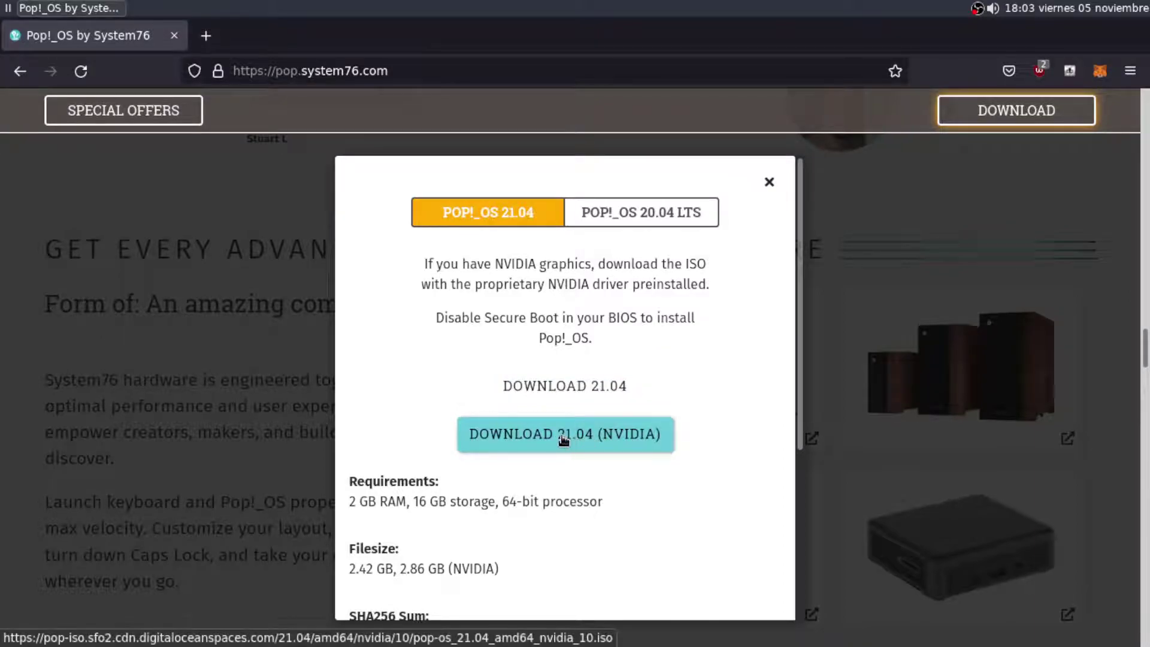
{"action": "scroll", "coordinate": [575, 441], "scroll_direction": "down", "scroll_amount": 3}
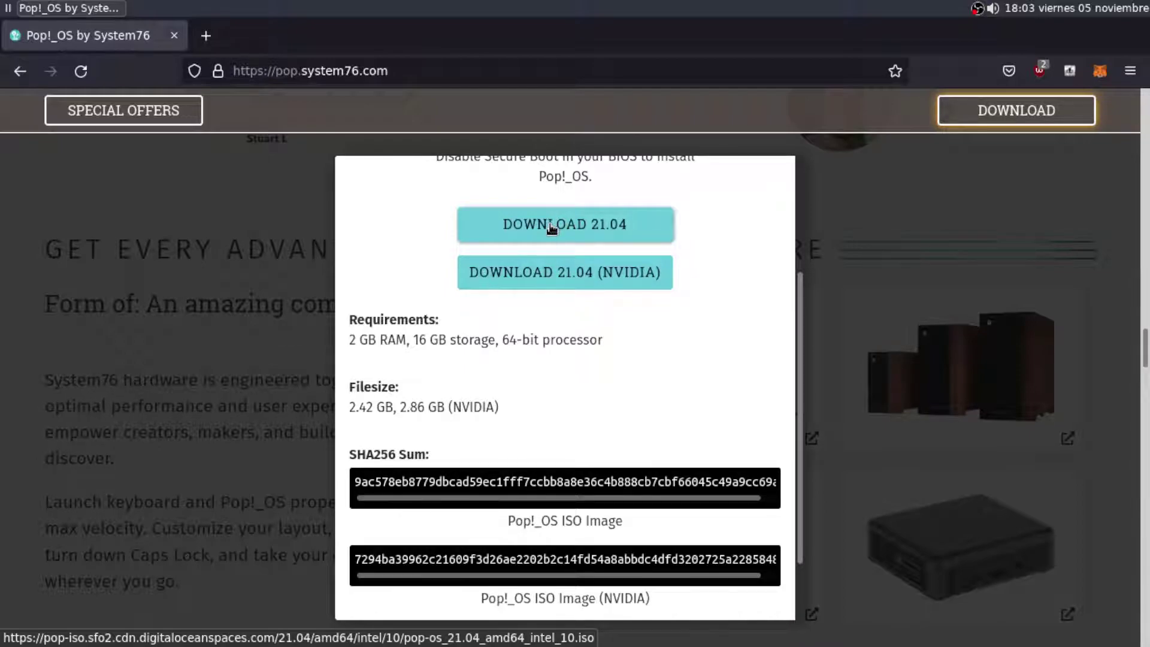
{"action": "left_click", "coordinate": [551, 226]}
{"action": "scroll", "coordinate": [512, 377], "scroll_direction": "up", "scroll_amount": 3}
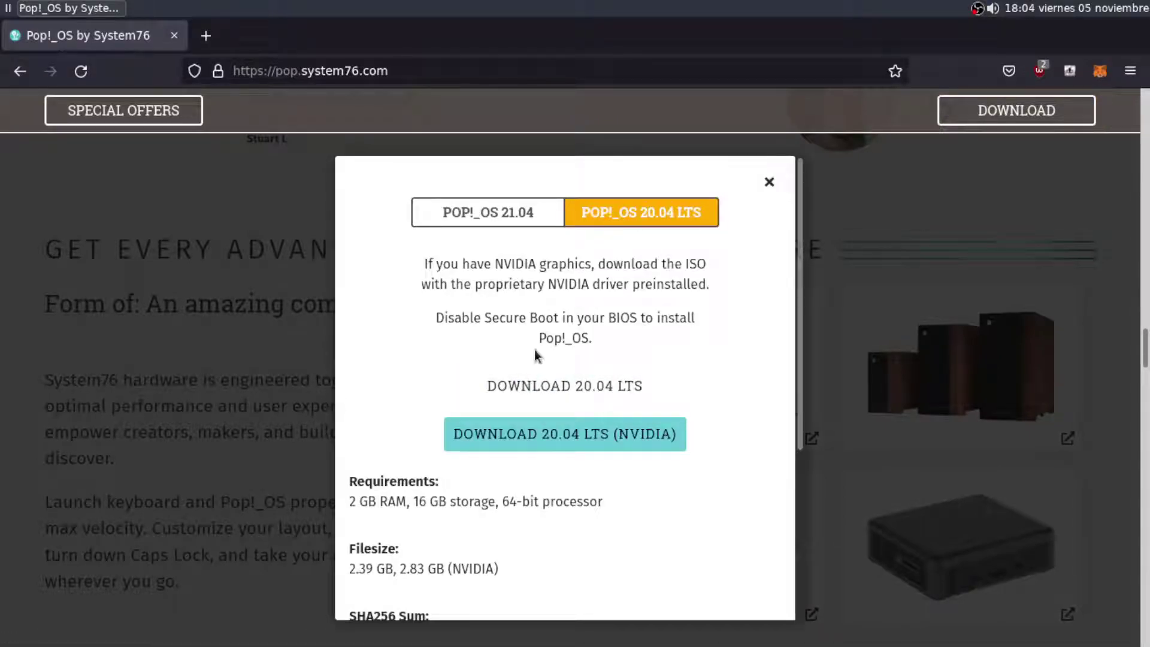
{"action": "scroll", "coordinate": [531, 347], "scroll_direction": "down", "scroll_amount": 5}
{"action": "scroll", "coordinate": [532, 430], "scroll_direction": "up", "scroll_amount": 3}
{"action": "left_click", "coordinate": [488, 221]}
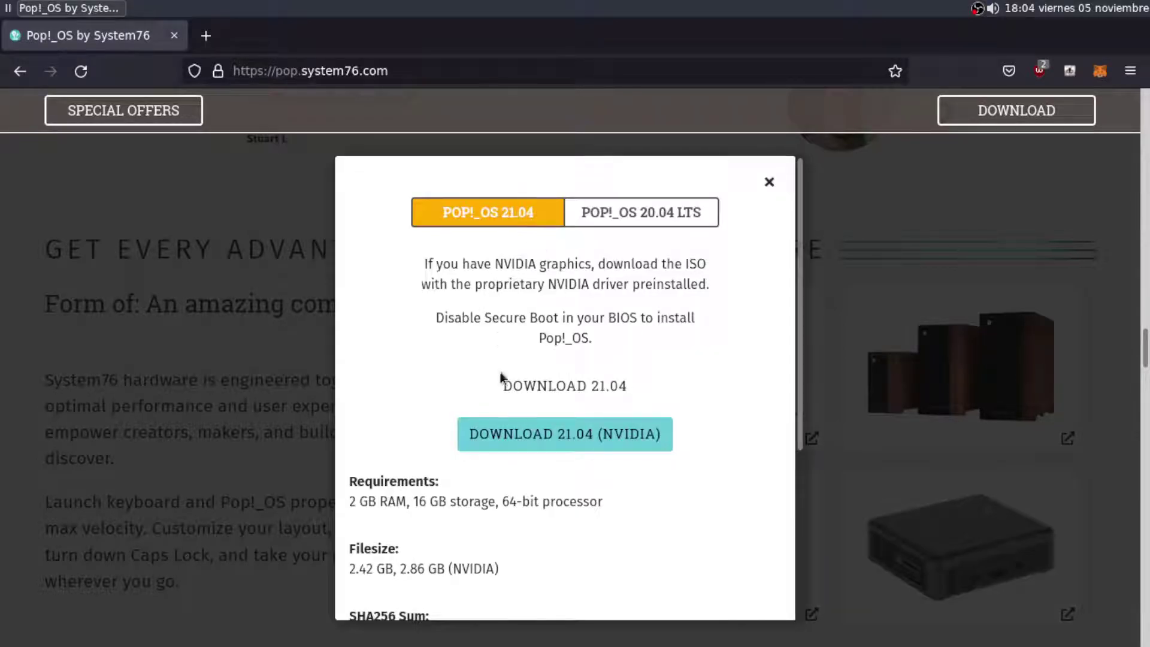
Review the 21.04 RAM and storage requirements, then close the dialog and return to the top
{"action": "scroll", "coordinate": [405, 387], "scroll_direction": "down", "scroll_amount": 3}
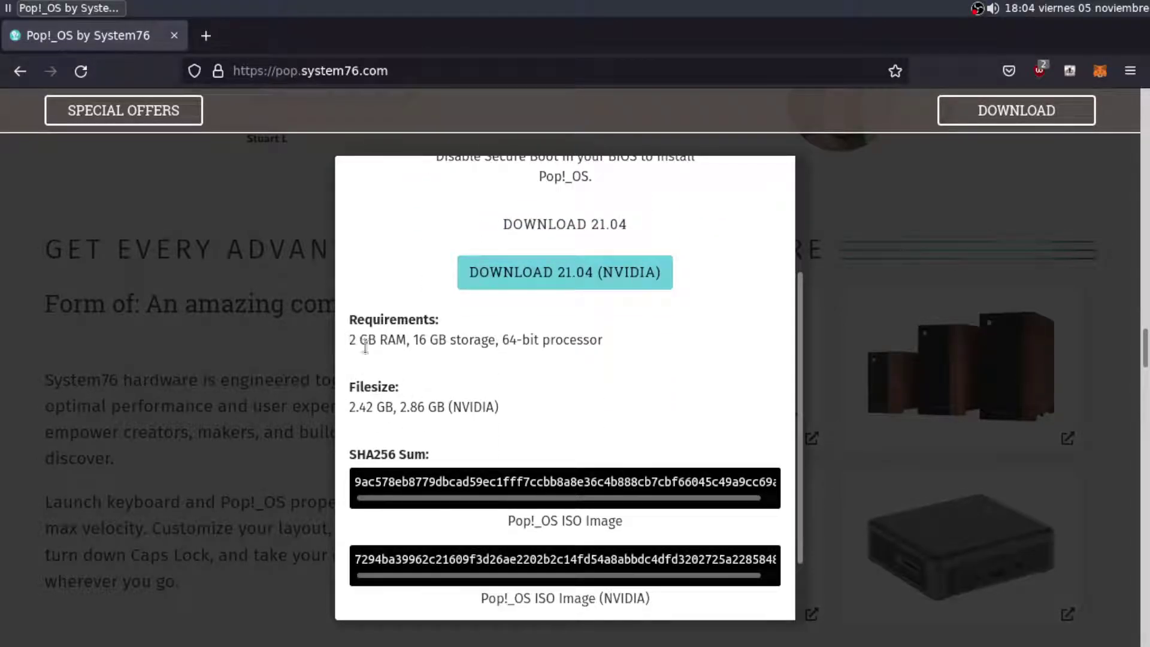
{"action": "left_click_drag", "start_coordinate": [351, 341], "coordinate": [634, 341]}
{"action": "left_click", "coordinate": [562, 397]}
{"action": "scroll", "coordinate": [551, 401], "scroll_direction": "down", "scroll_amount": 2}
{"action": "scroll", "coordinate": [594, 391], "scroll_direction": "up", "scroll_amount": 8}
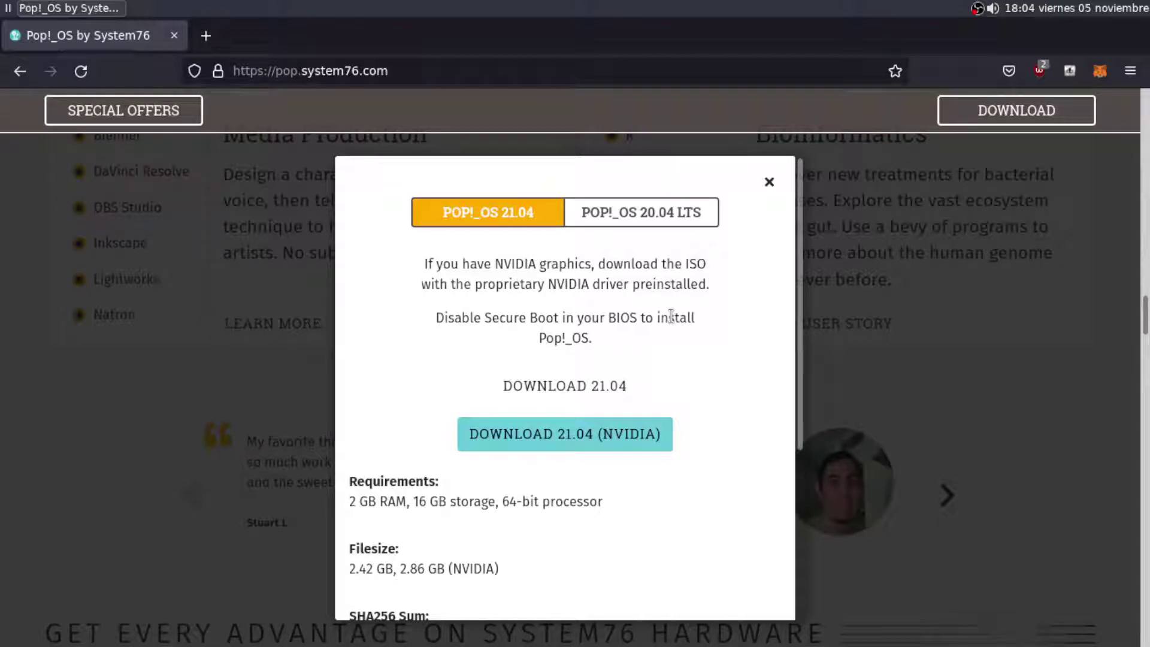
{"action": "left_click", "coordinate": [769, 181]}
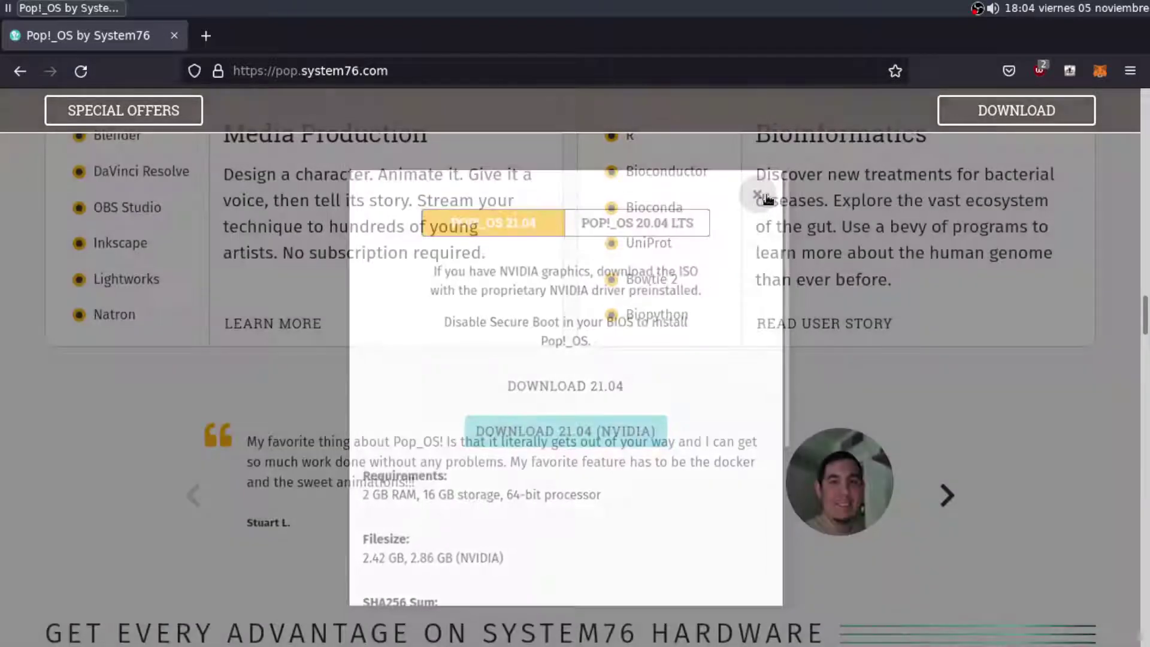
{"action": "scroll", "coordinate": [614, 278], "scroll_direction": "up", "scroll_amount": 10}
{"action": "scroll", "coordinate": [614, 278], "scroll_direction": "up", "scroll_amount": 10}
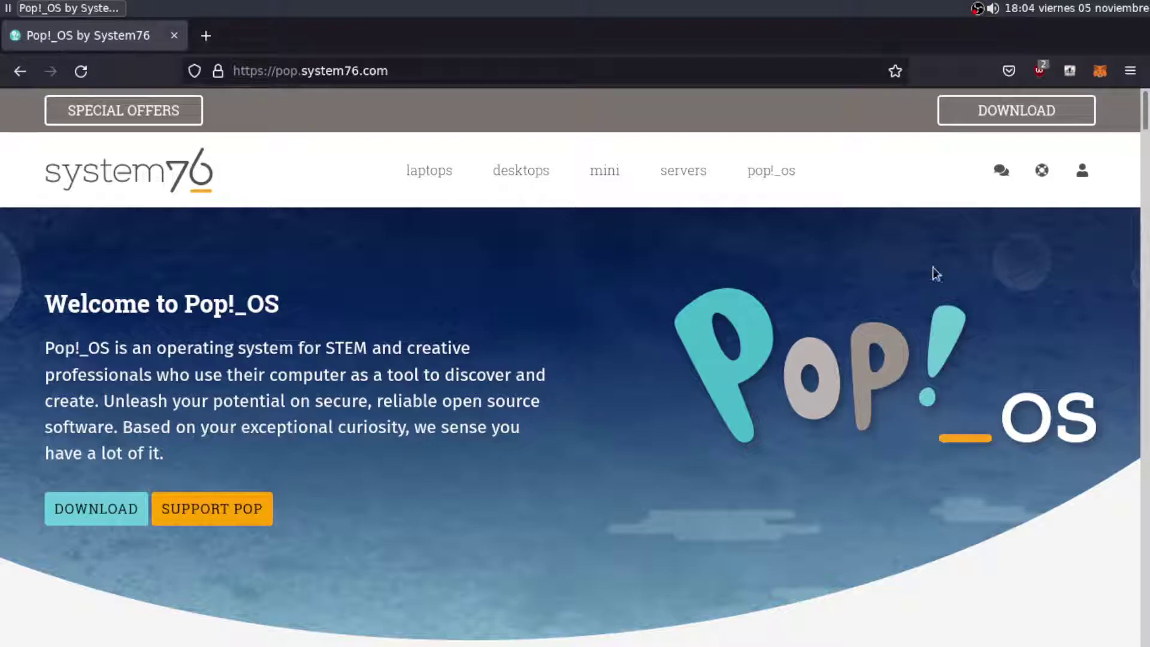
Start a new Linux Ubuntu (64-bit) virtual machine named PopOS!
{"action": "key", "text": "alt+Tab"}
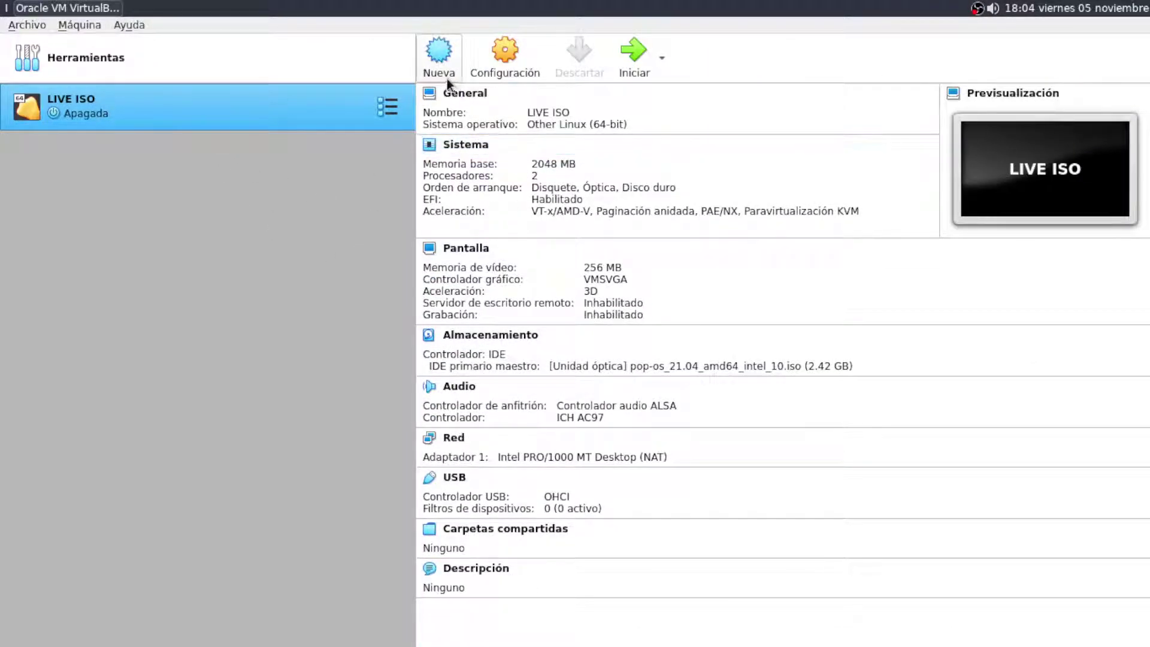
{"action": "left_click", "coordinate": [442, 67]}
{"action": "left_click", "coordinate": [597, 332]}
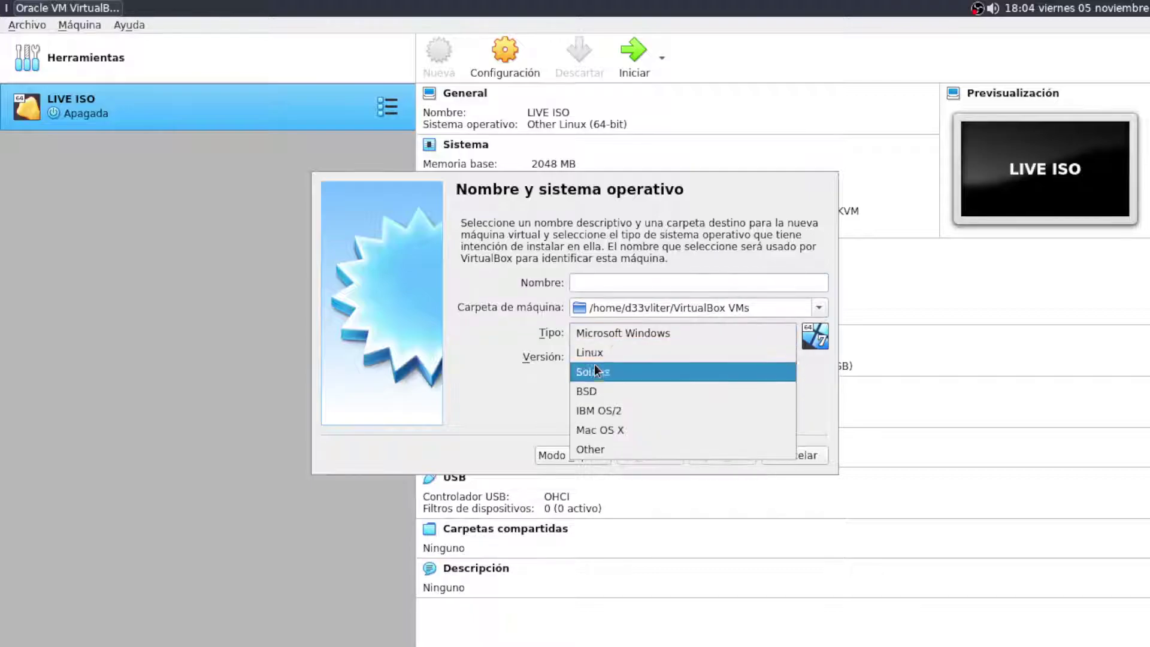
{"action": "left_click", "coordinate": [595, 354]}
{"action": "left_click", "coordinate": [601, 358]}
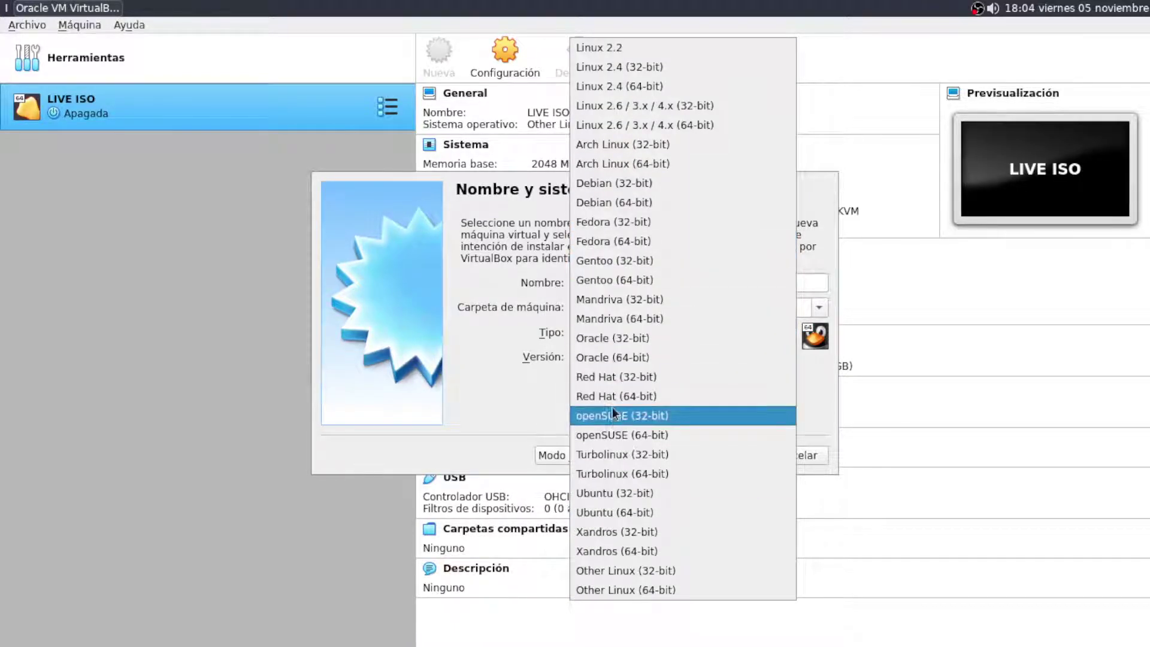
{"action": "left_click", "coordinate": [617, 512]}
{"action": "left_click", "coordinate": [605, 282]}
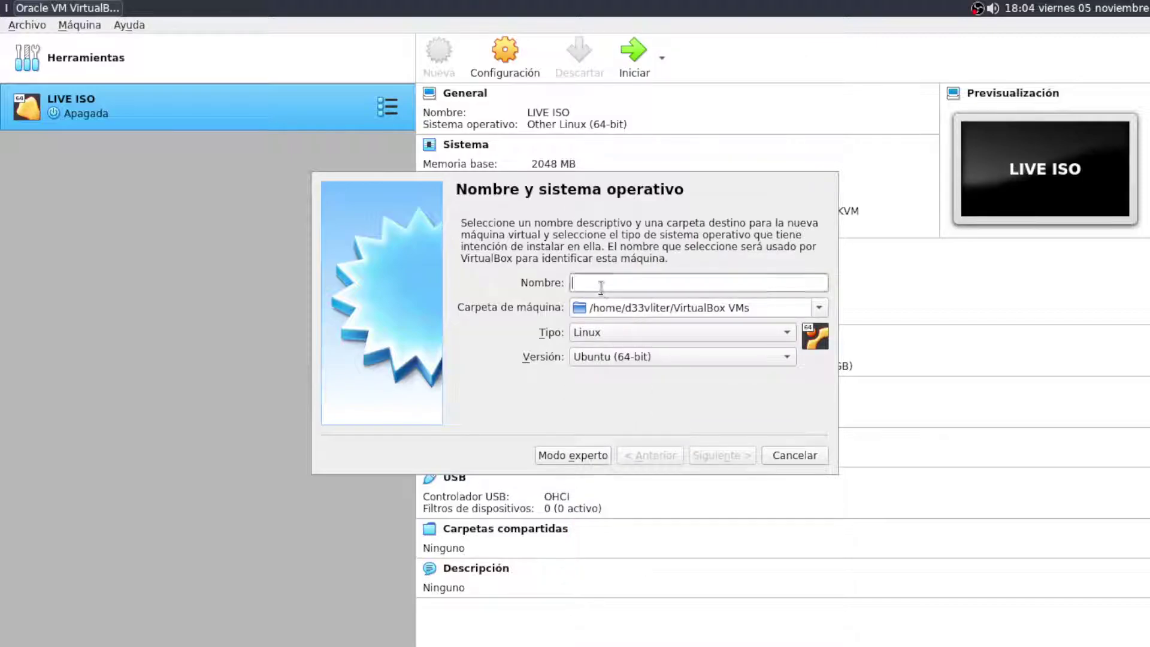
{"action": "type", "text": "PopO"}
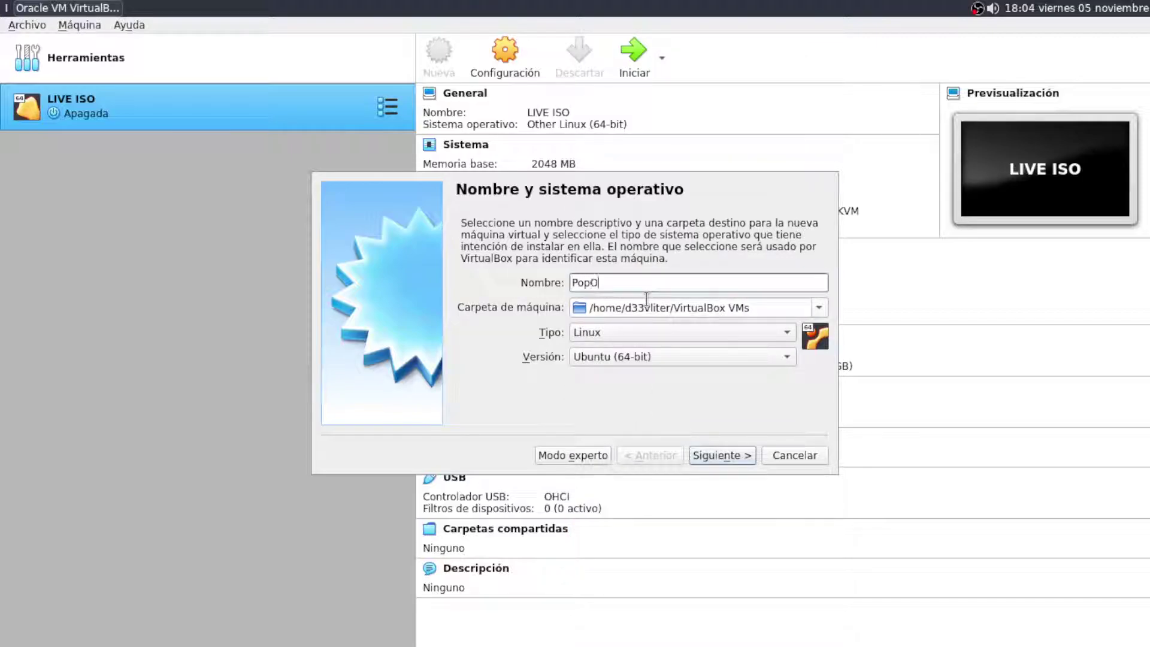
{"action": "type", "text": "S!"}
Set the PopOS! machine's memory to 3065 MB
{"action": "left_click", "coordinate": [707, 457]}
{"action": "left_click_drag", "start_coordinate": [531, 284], "coordinate": [537, 286]}
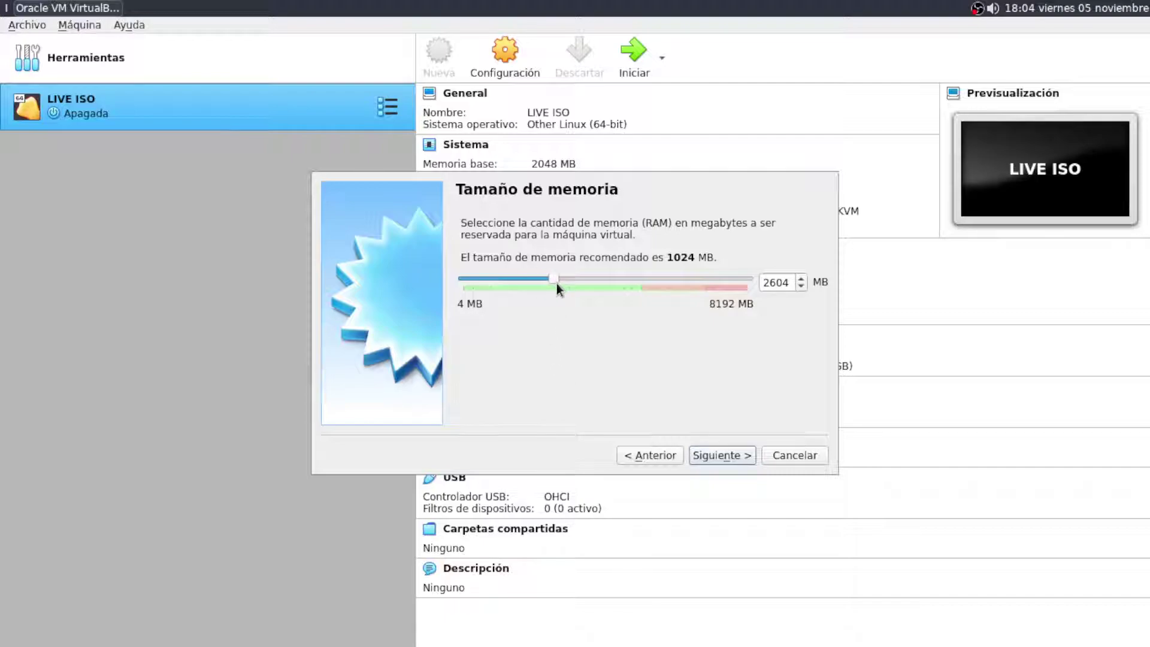
{"action": "left_click_drag", "start_coordinate": [556, 283], "coordinate": [572, 288]}
{"action": "left_click", "coordinate": [715, 457]}
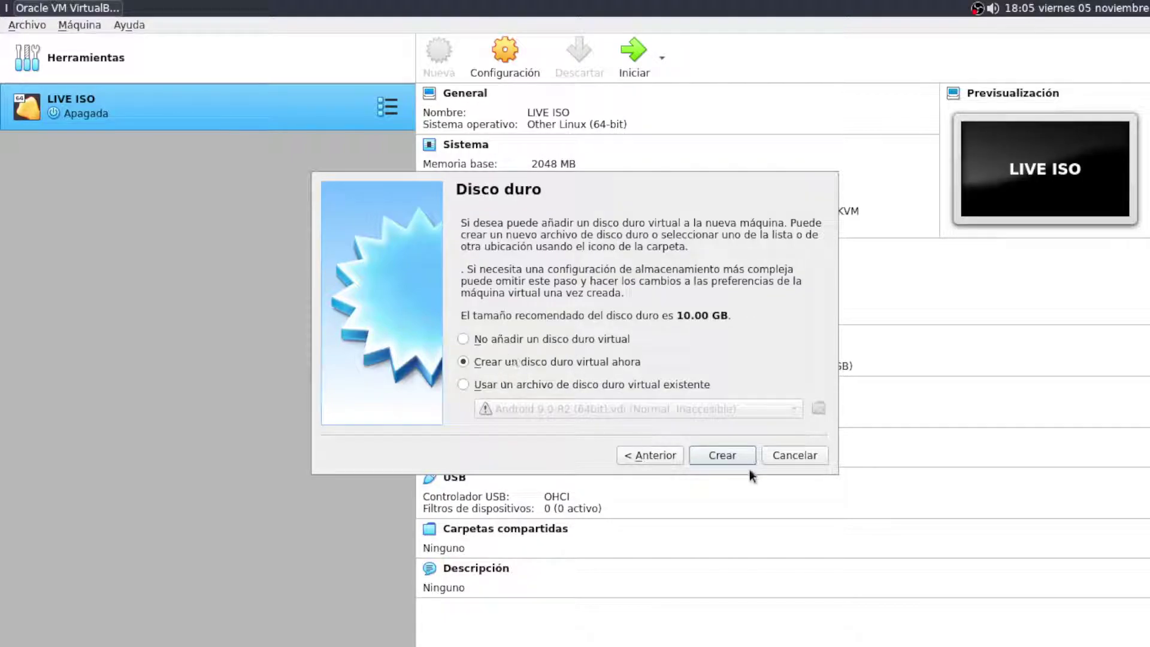
Create a new dynamically allocated VDI virtual hard disk
{"action": "left_click", "coordinate": [724, 455]}
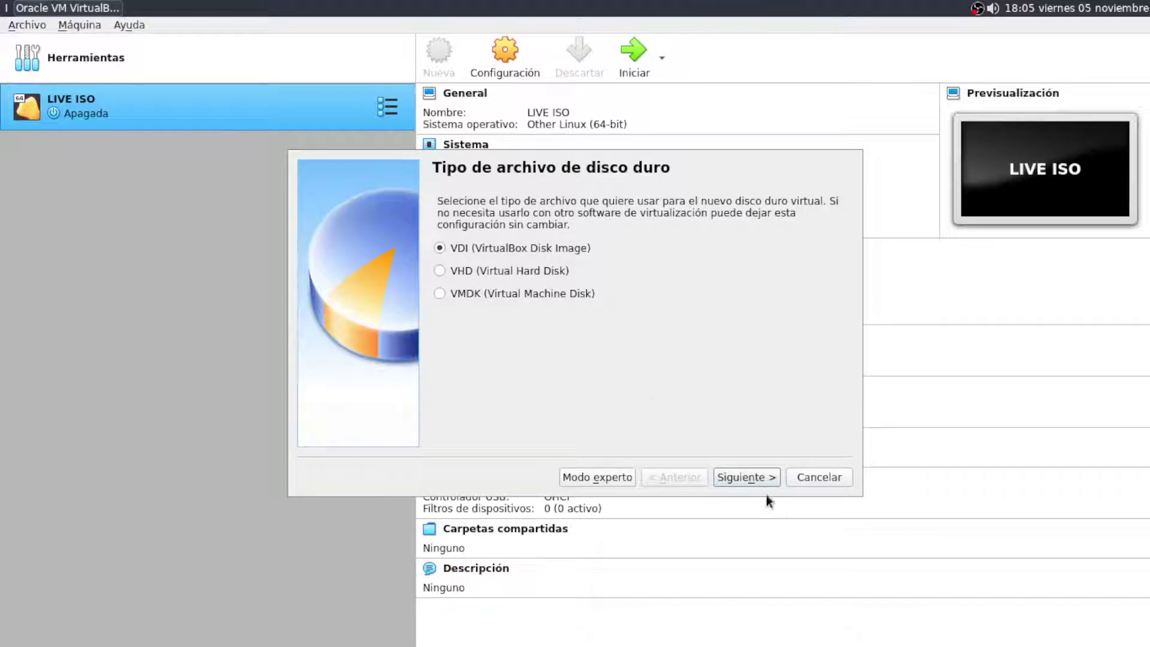
{"action": "left_click", "coordinate": [747, 477]}
{"action": "left_click", "coordinate": [441, 355]}
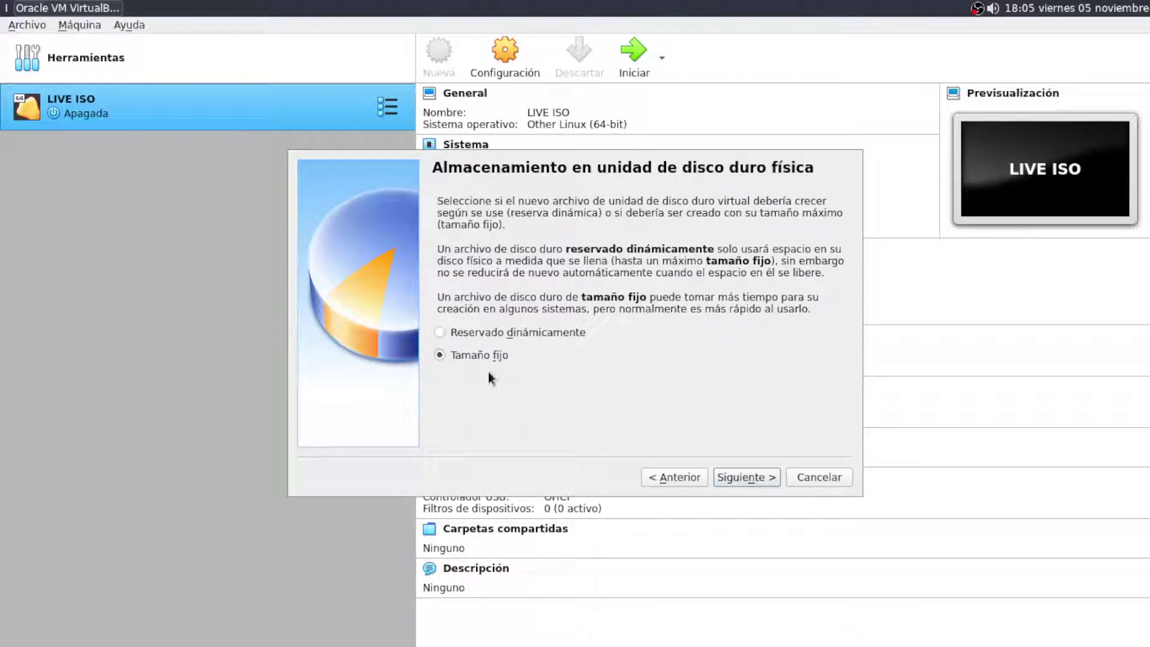
{"action": "left_click", "coordinate": [756, 477]}
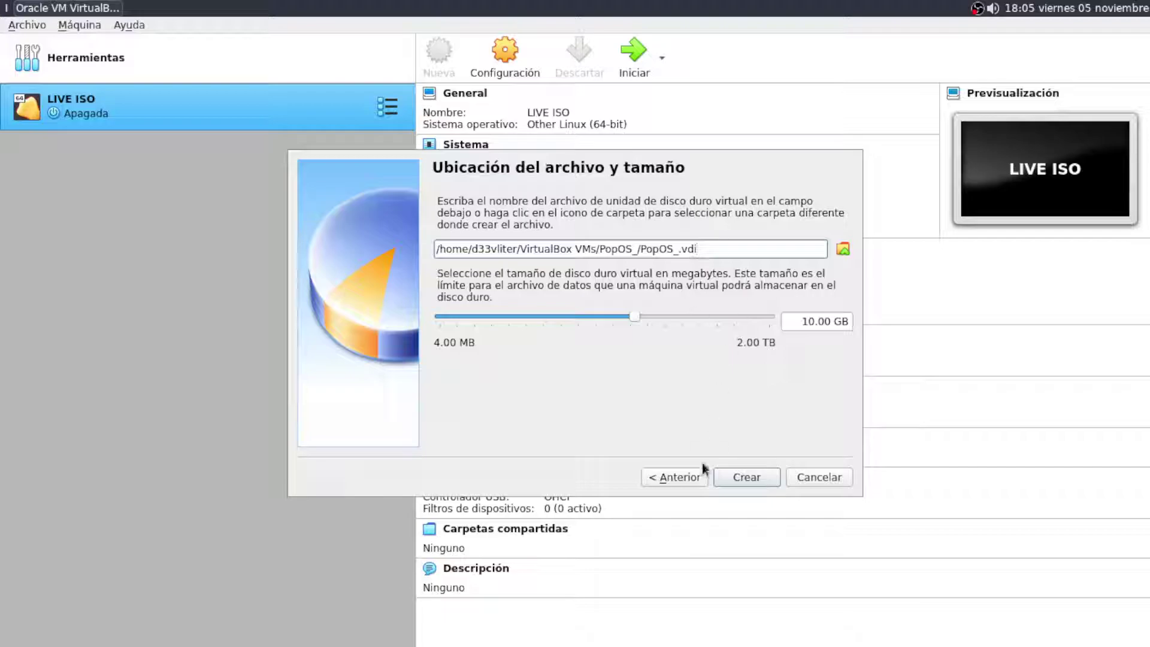
{"action": "left_click", "coordinate": [682, 479]}
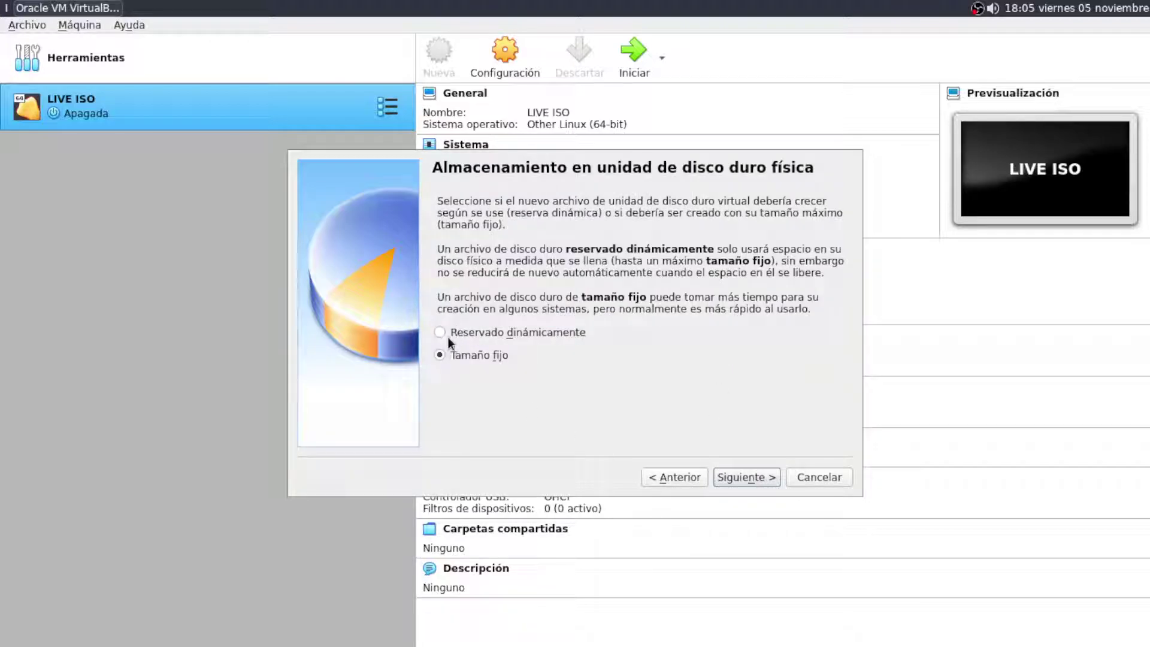
{"action": "left_click", "coordinate": [442, 333]}
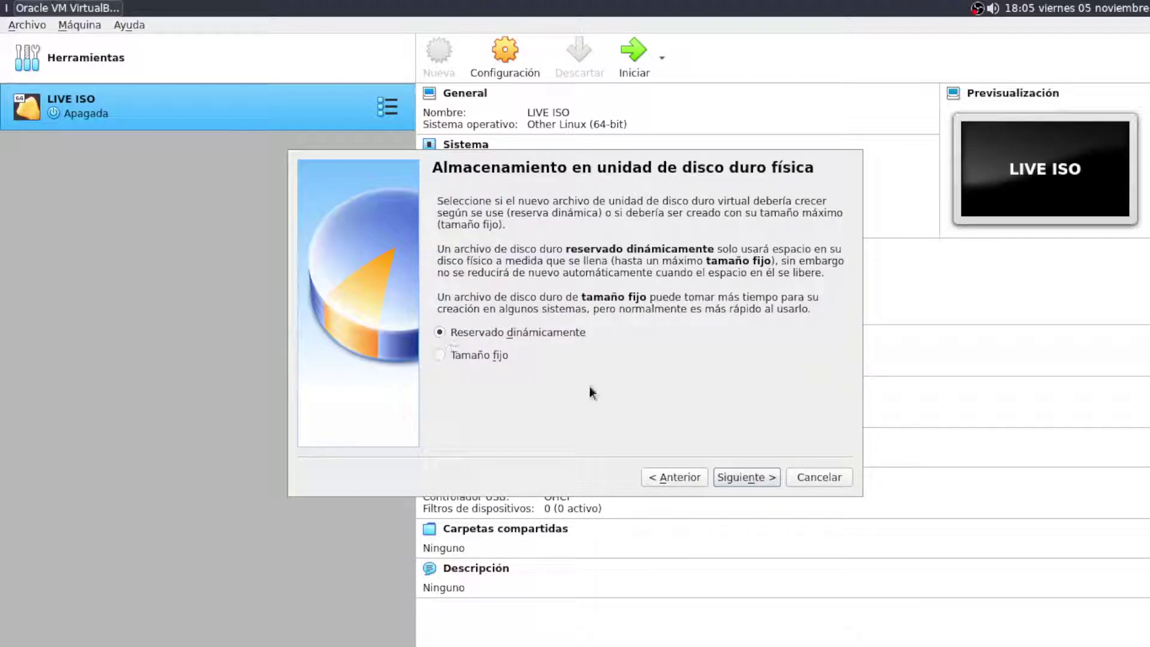
{"action": "left_click", "coordinate": [746, 480]}
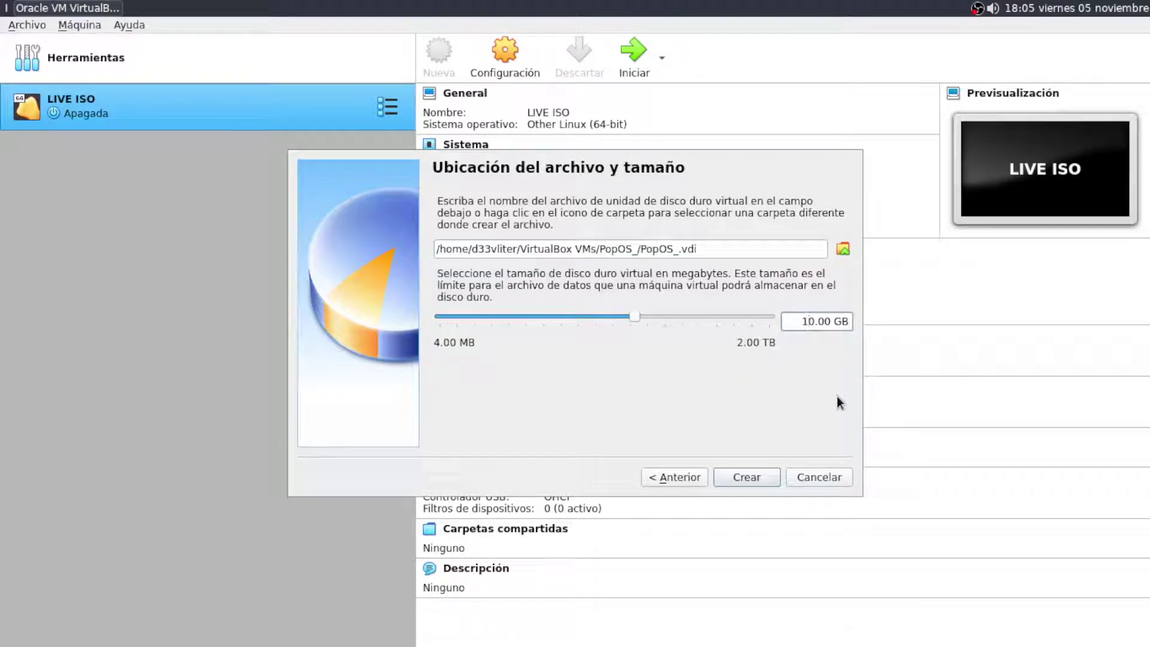
Set the disk size to 20 GB and create the machine
{"action": "key", "text": "BackSpace"}
{"action": "type", "text": "2"}
{"action": "key", "text": "Left"}
{"action": "left_click", "coordinate": [842, 322]}
{"action": "left_click", "coordinate": [747, 478]}
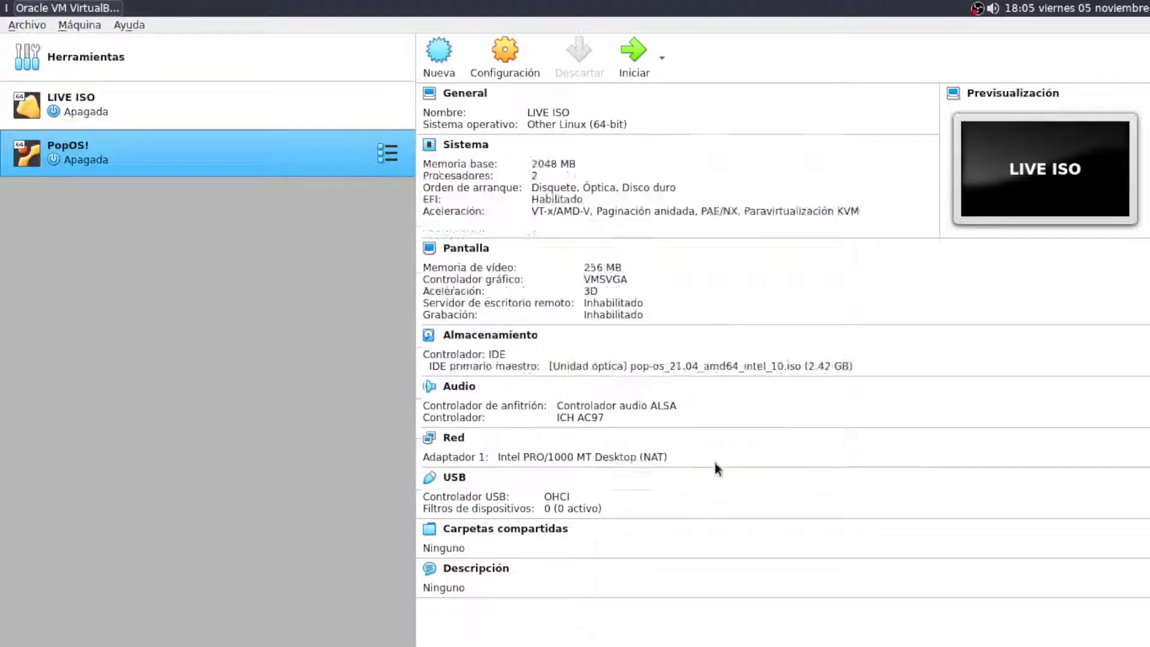
Browse the PopOS! display, storage, processor and motherboard settings
{"action": "right_click", "coordinate": [215, 159]}
{"action": "left_click", "coordinate": [272, 169]}
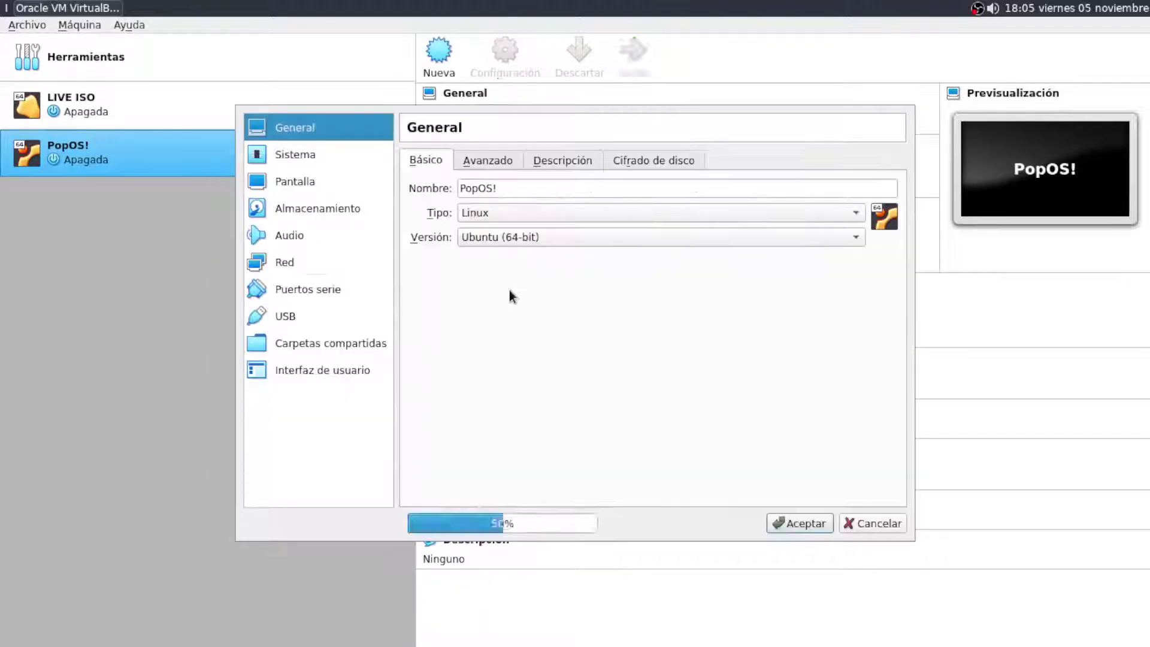
{"action": "left_click", "coordinate": [303, 179]}
{"action": "left_click", "coordinate": [316, 207]}
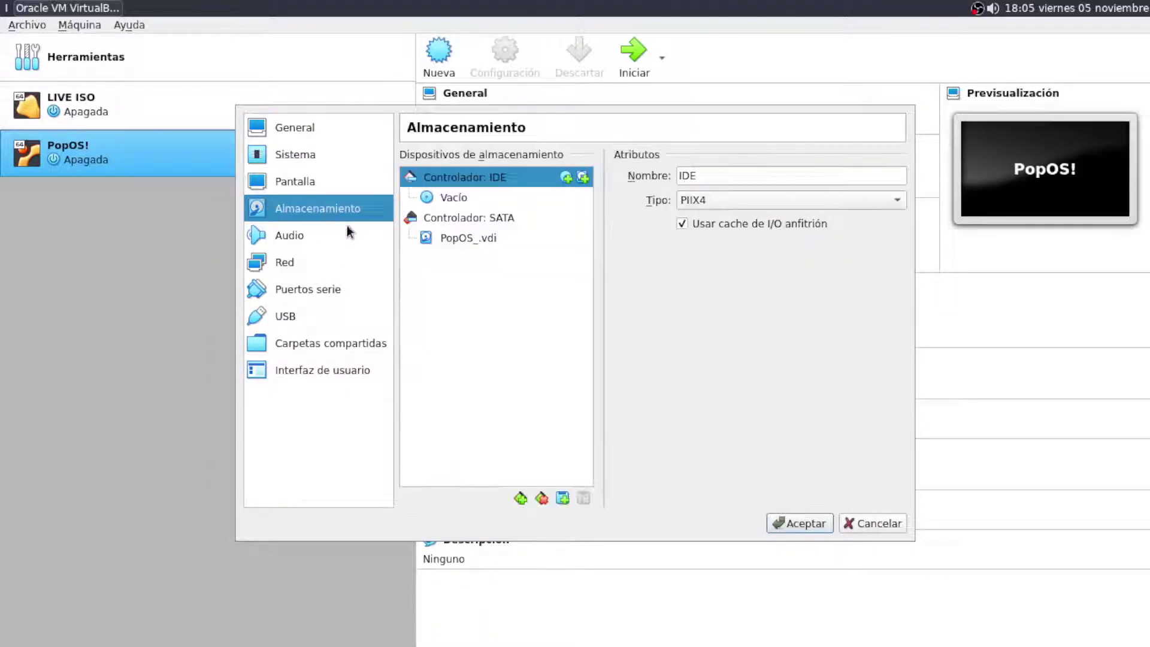
{"action": "left_click", "coordinate": [367, 159]}
{"action": "left_click", "coordinate": [508, 161]}
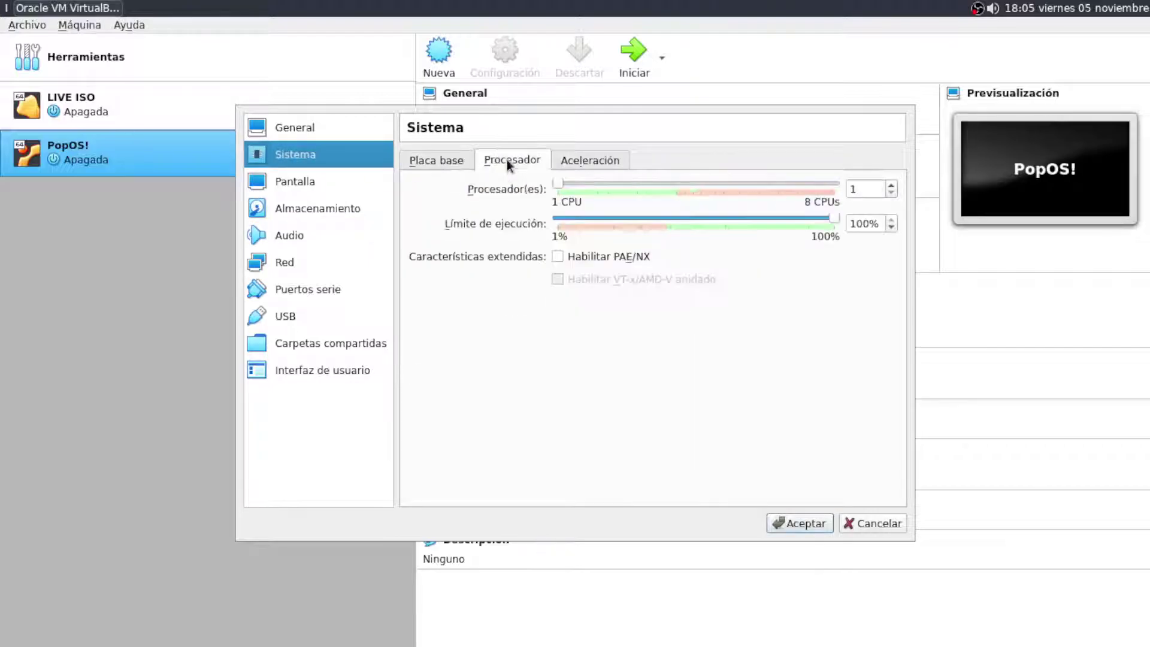
{"action": "left_click", "coordinate": [442, 159]}
Cancel the settings and open a terminal on workspace 2
{"action": "left_click", "coordinate": [875, 524]}
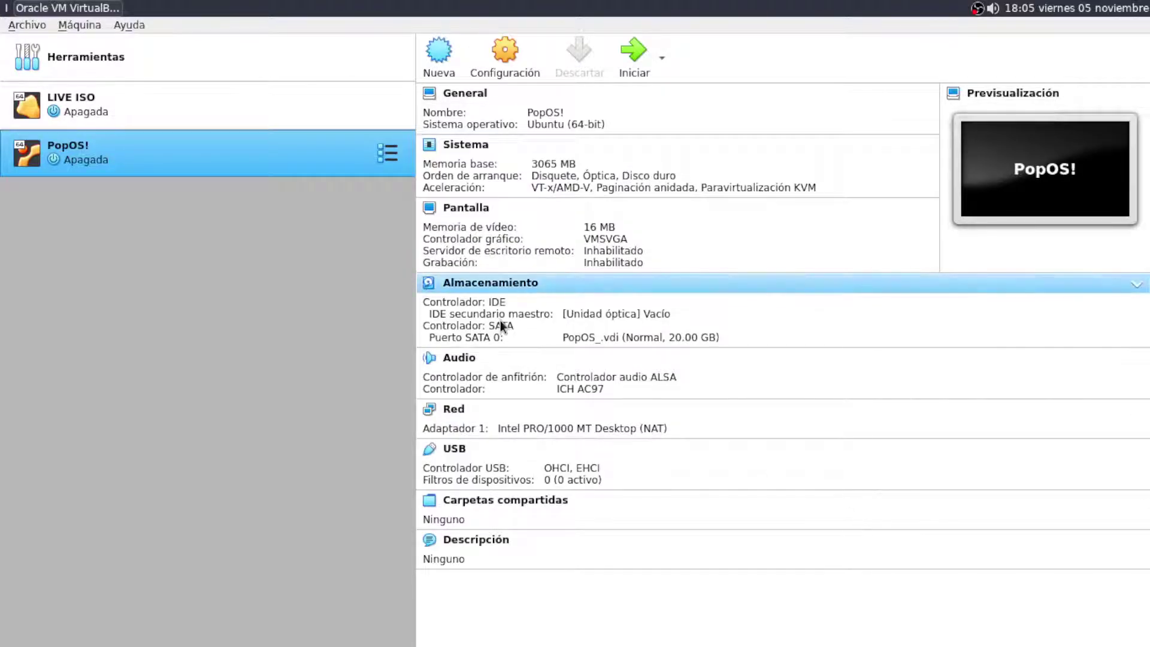
{"action": "key", "text": "super+2"}
{"action": "key", "text": "super+Return"}
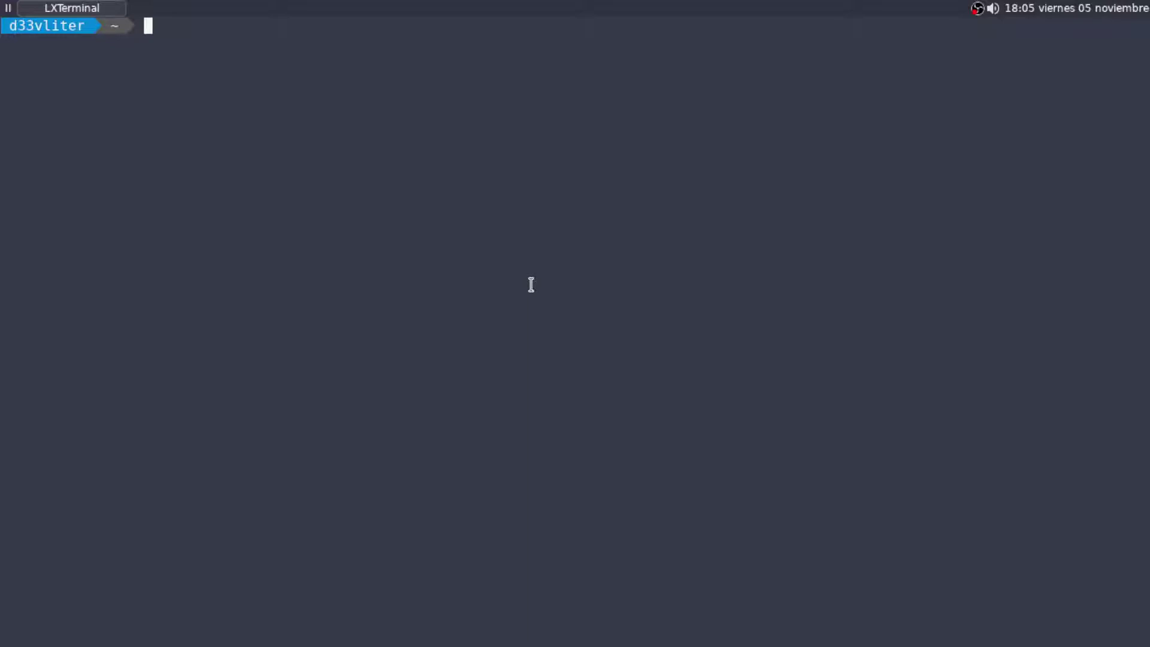
Run the 'sh vt' script and enter PopOS! as the machine name
{"action": "type", "text": "sh vy"}
{"action": "key", "text": "Return"}
{"action": "type", "text": "s"}
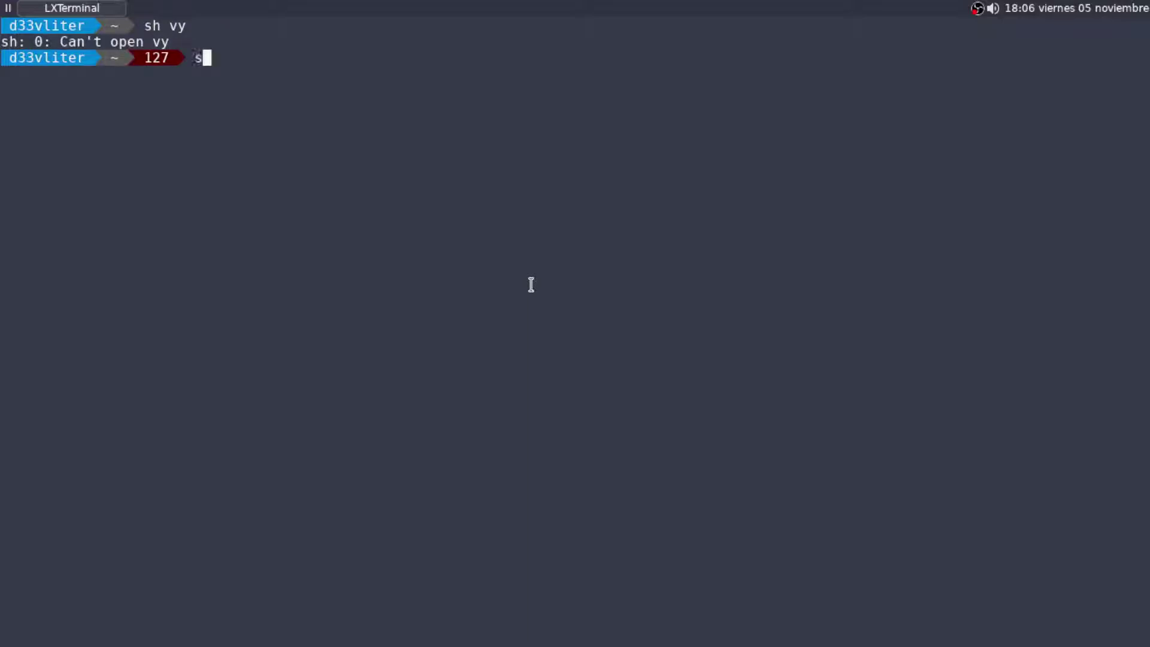
{"action": "type", "text": "h vt"}
{"action": "key", "text": "Return"}
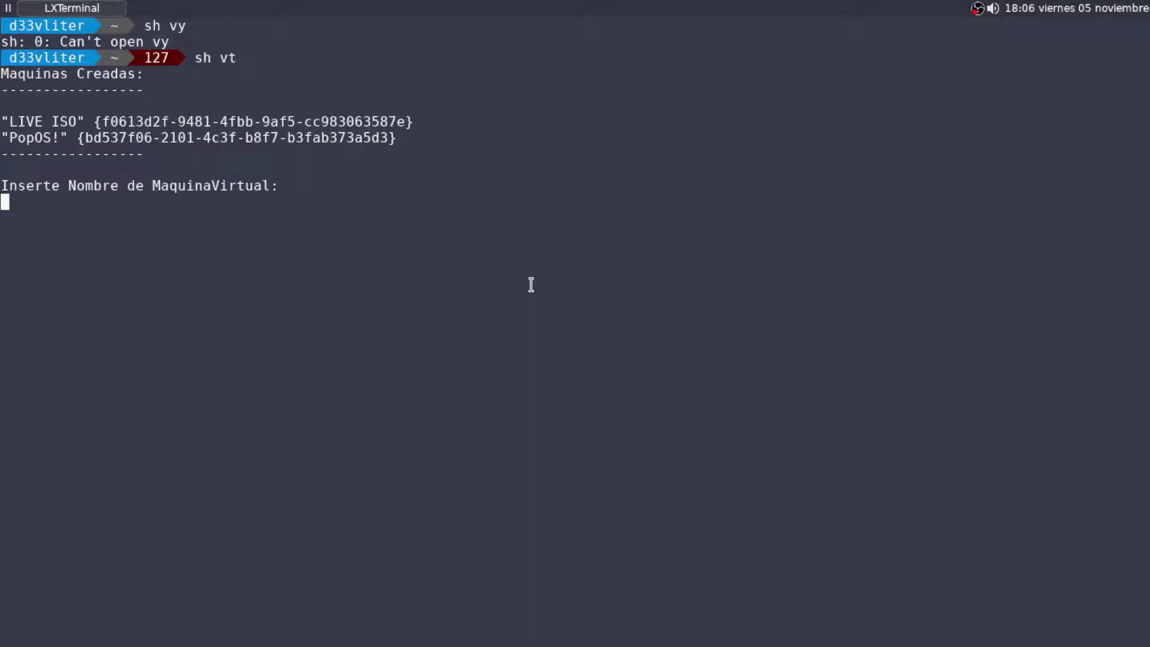
{"action": "left_click_drag", "start_coordinate": [9, 137], "coordinate": [55, 139]}
{"action": "right_click", "coordinate": [37, 135]}
{"action": "left_click", "coordinate": [75, 194]}
{"action": "key", "text": "ctrl+shift+v"}
{"action": "key", "text": "Return"}
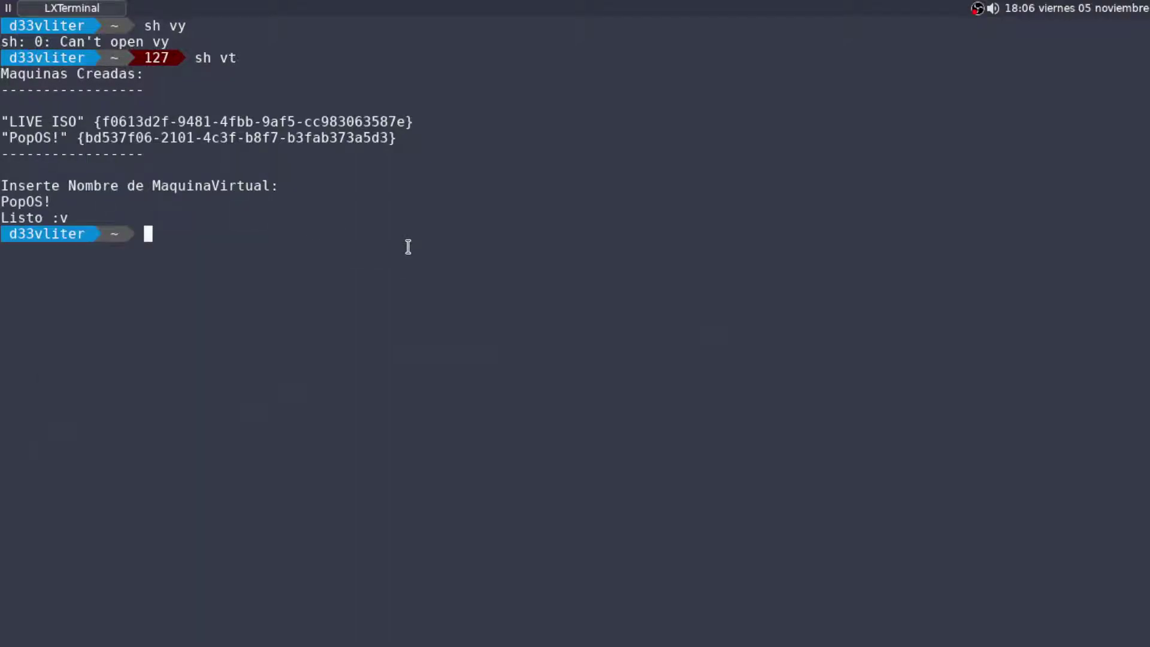
{"action": "key", "text": "alt+Tab"}
Enable 3D acceleration in the PopOS! display settings
{"action": "right_click", "coordinate": [210, 163]}
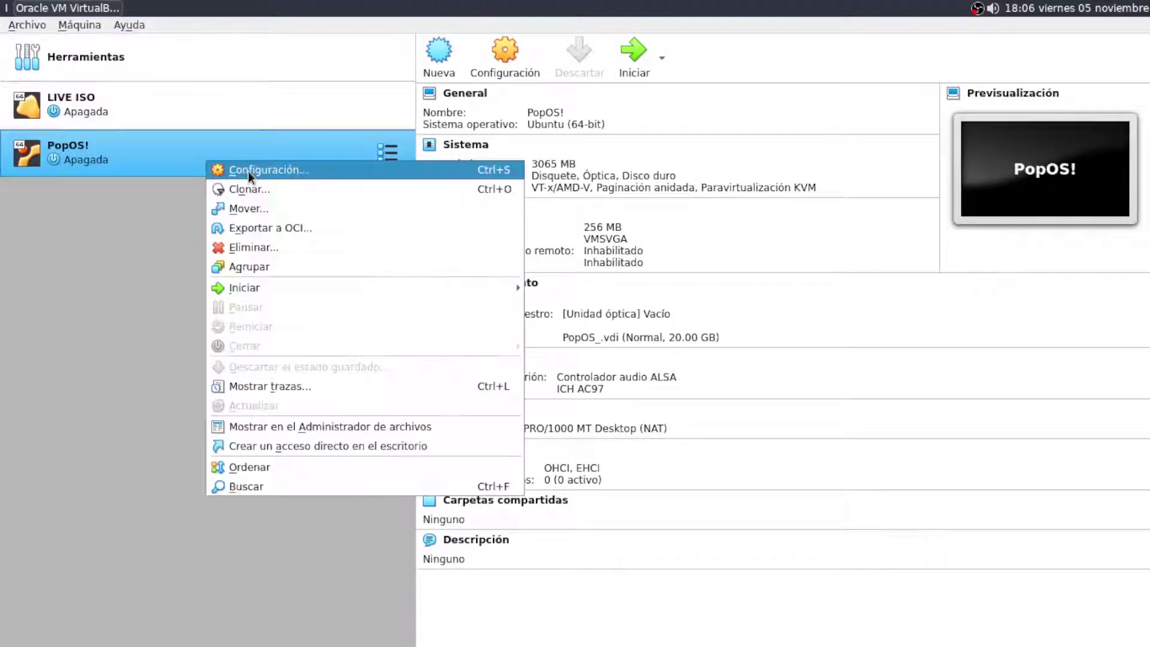
{"action": "left_click", "coordinate": [248, 171]}
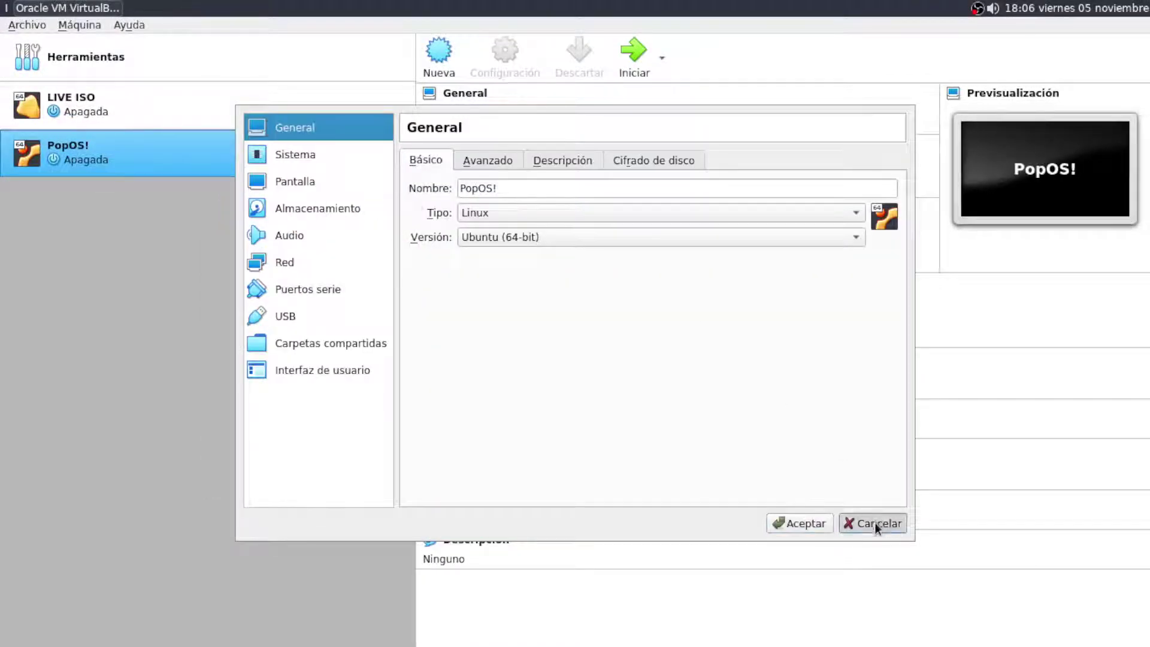
{"action": "left_click", "coordinate": [875, 525]}
{"action": "right_click", "coordinate": [233, 155]}
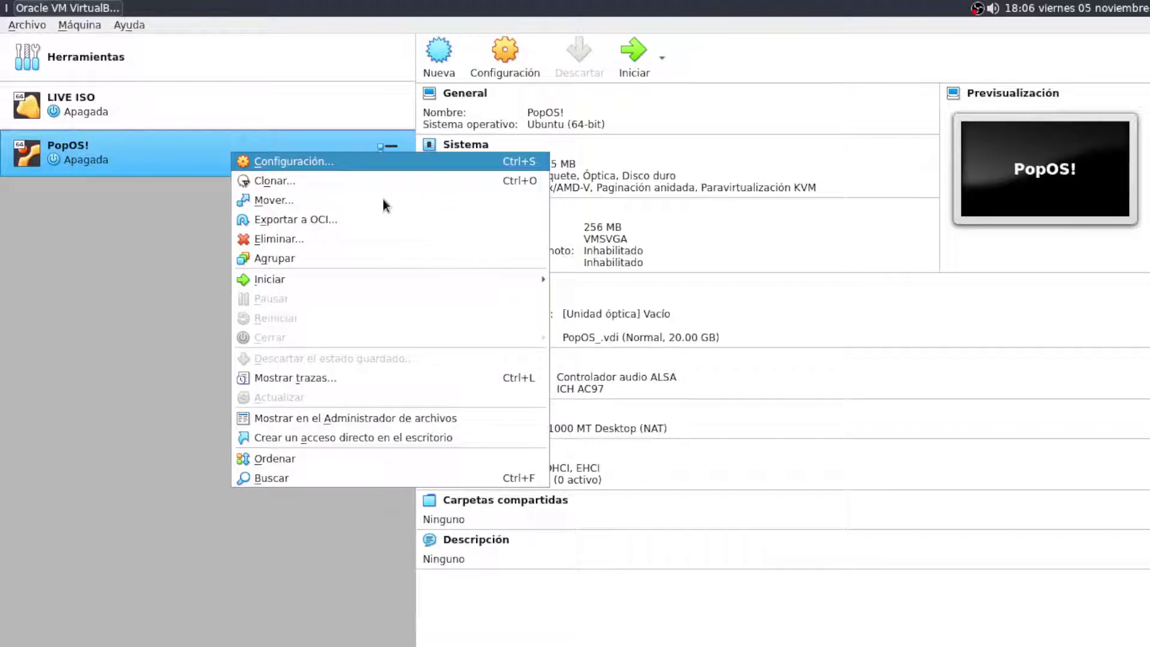
{"action": "key", "text": "Return"}
{"action": "left_click", "coordinate": [334, 180]}
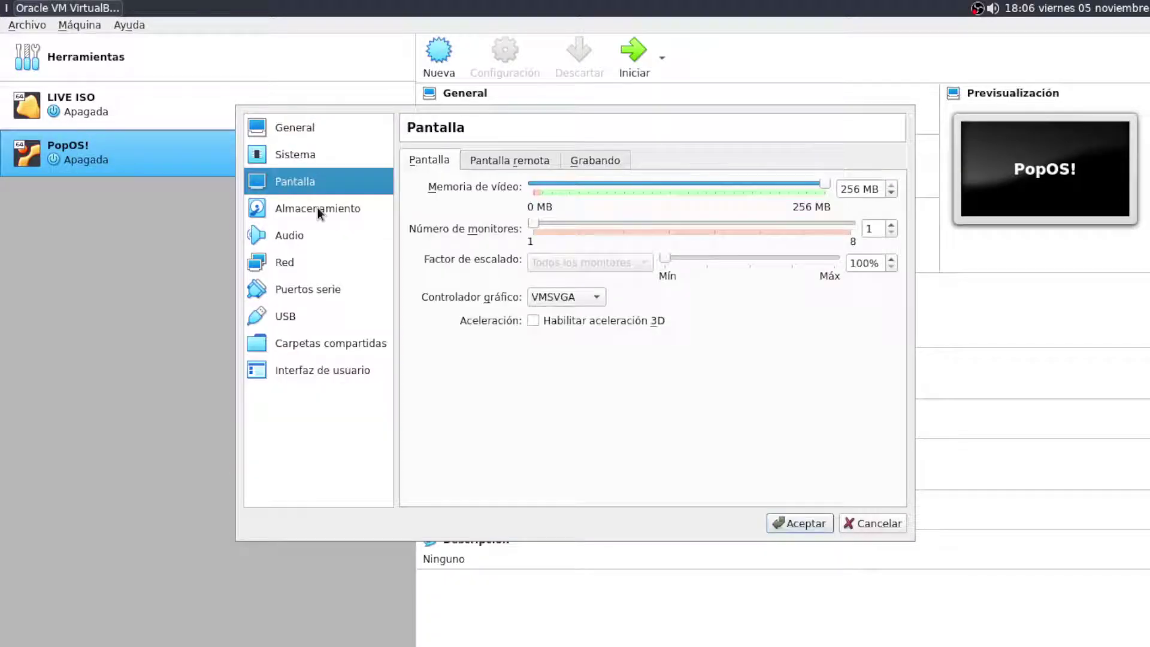
{"action": "left_click", "coordinate": [536, 321]}
Give the PopOS! machine 2 processors and check its acceleration settings
{"action": "left_click", "coordinate": [300, 211]}
{"action": "left_click", "coordinate": [311, 157]}
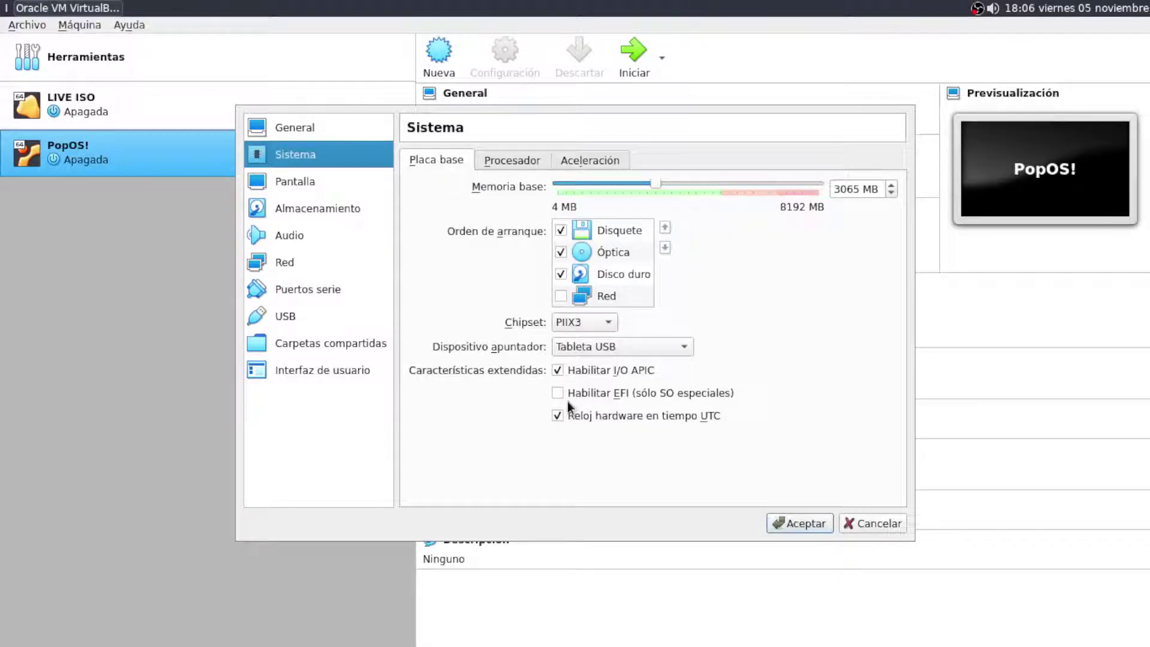
{"action": "left_click", "coordinate": [510, 160]}
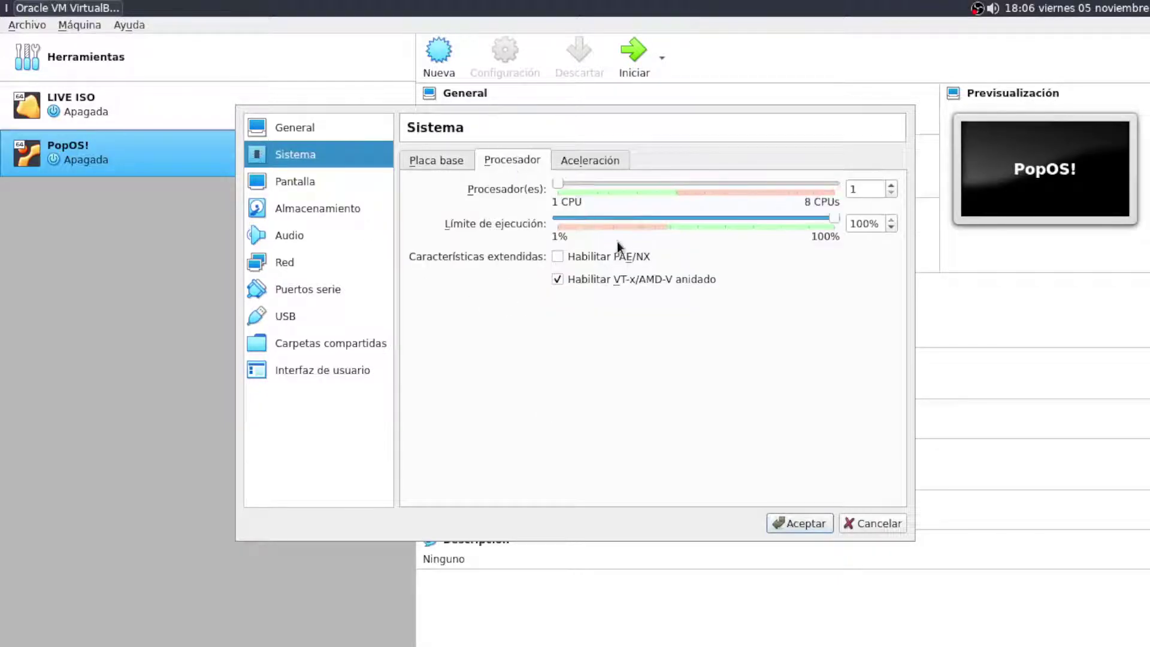
{"action": "left_click", "coordinate": [597, 184]}
{"action": "mouse_move", "coordinate": [594, 253]}
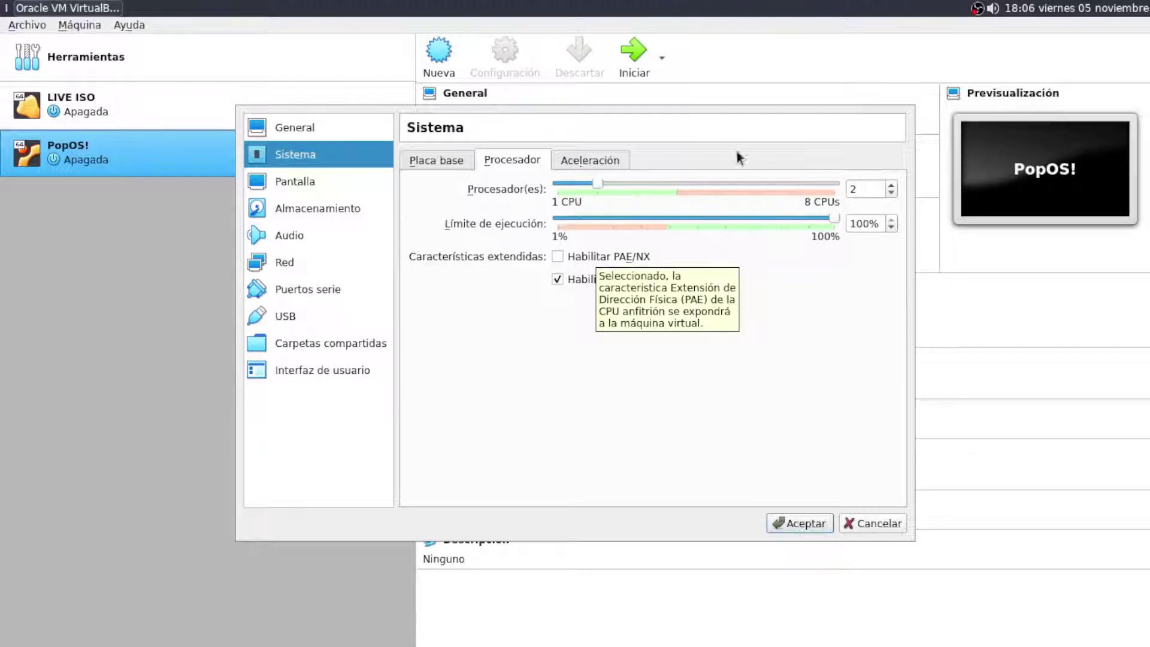
{"action": "left_click", "coordinate": [609, 165]}
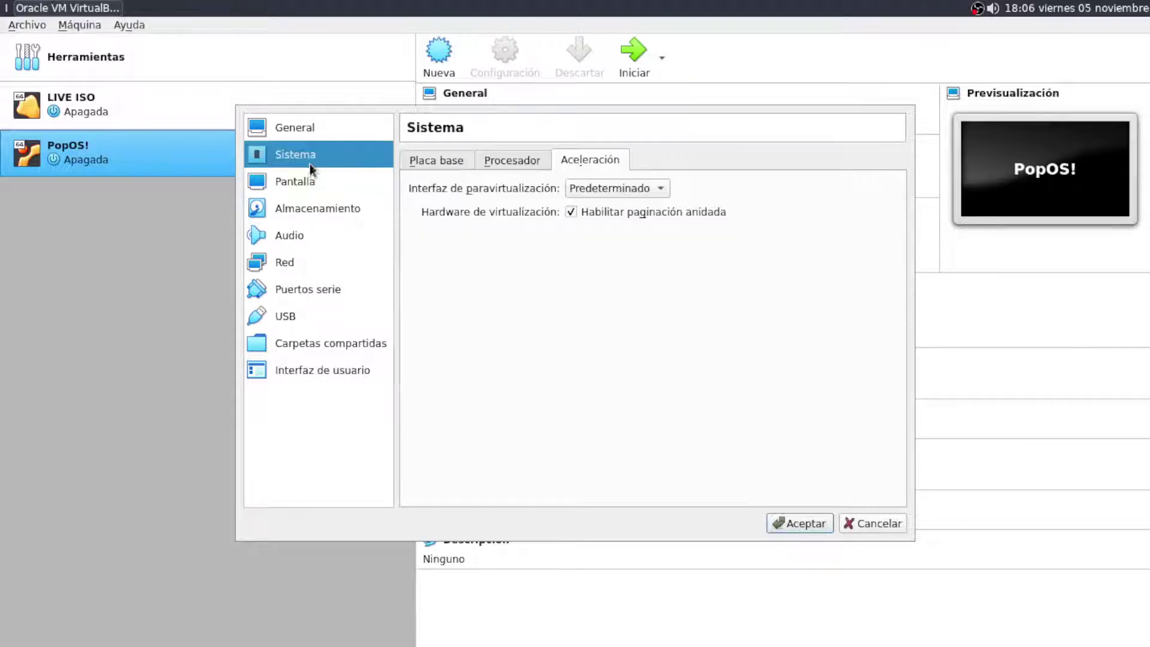
{"action": "left_click", "coordinate": [300, 127]}
Load pop-os_21.04_amd64_intel_10.iso into the optical drive as a live CD/DVD
{"action": "left_click", "coordinate": [803, 523]}
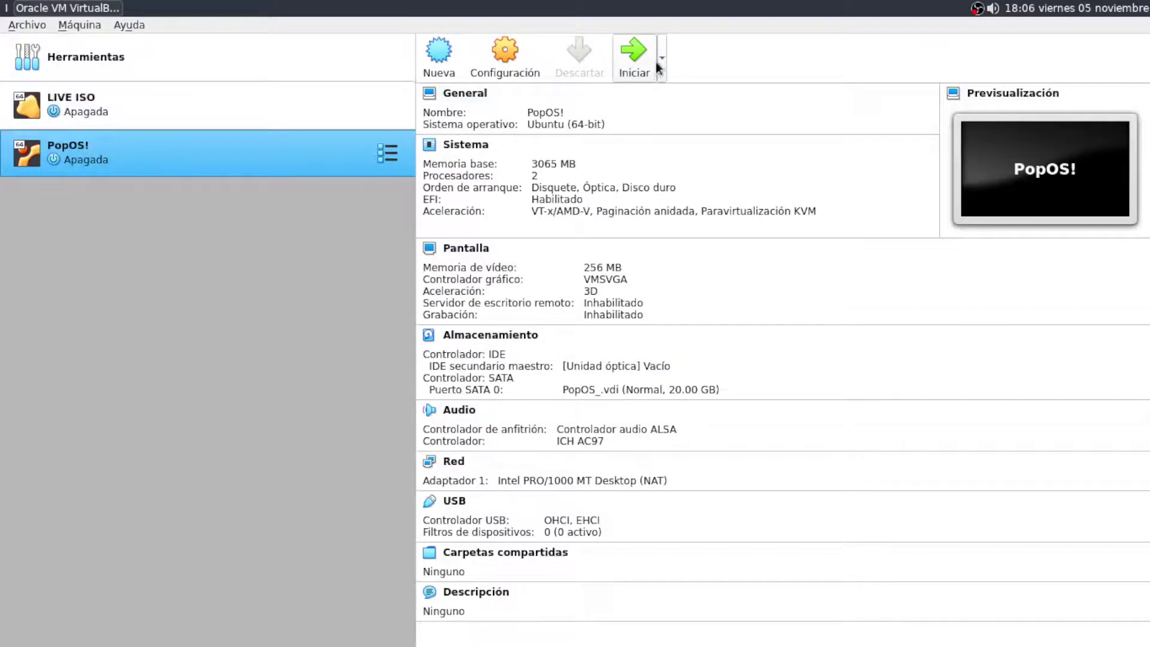
{"action": "right_click", "coordinate": [204, 151]}
{"action": "left_click", "coordinate": [231, 158]}
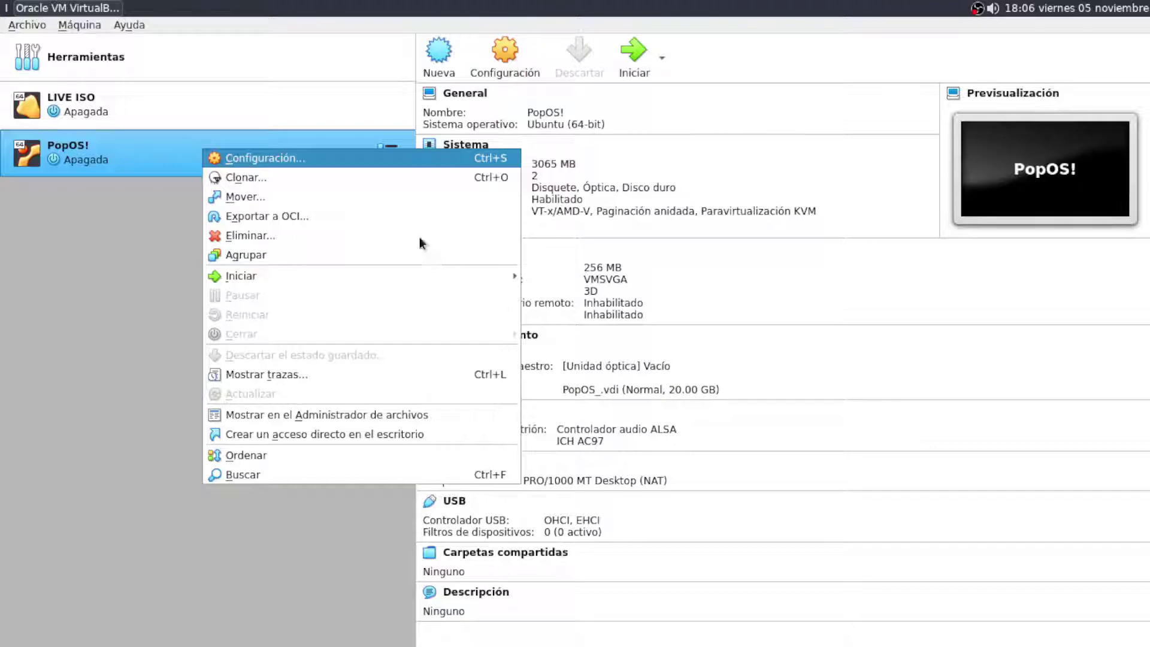
{"action": "left_click", "coordinate": [330, 210]}
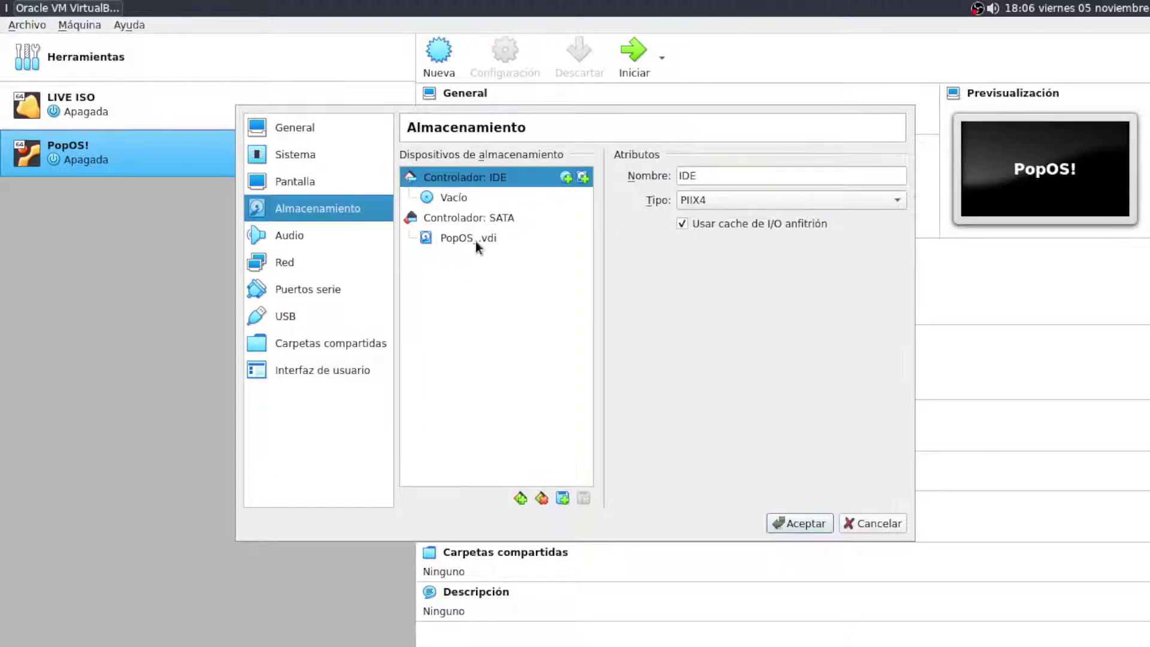
{"action": "left_click", "coordinate": [469, 197]}
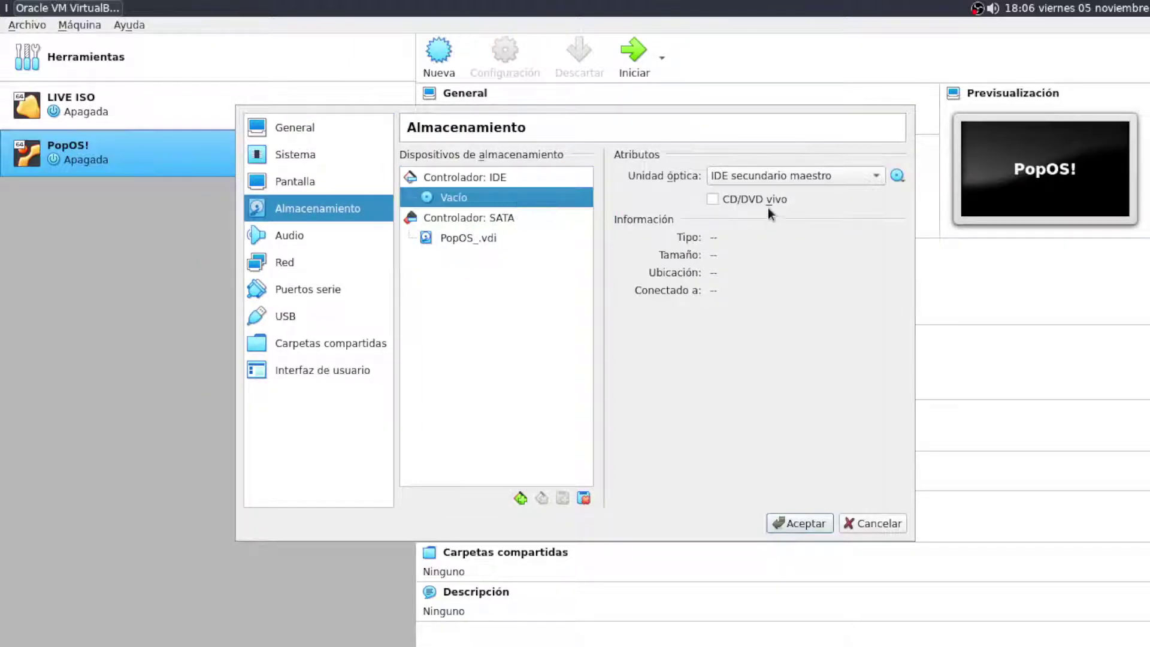
{"action": "left_click", "coordinate": [897, 175]}
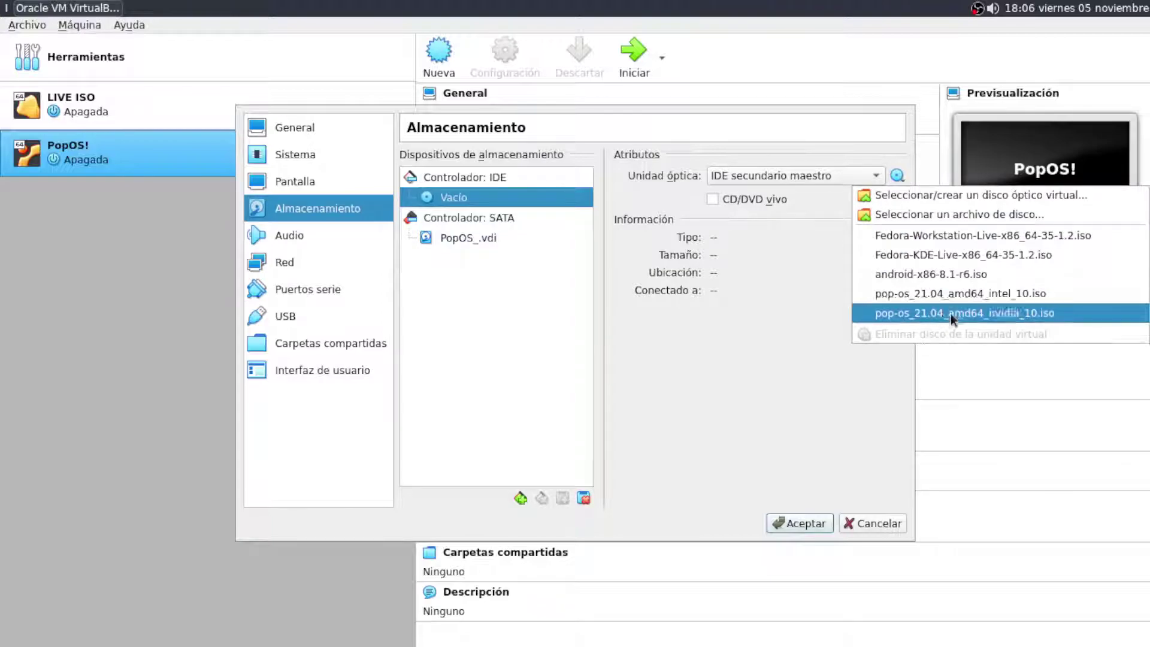
{"action": "left_click", "coordinate": [931, 294]}
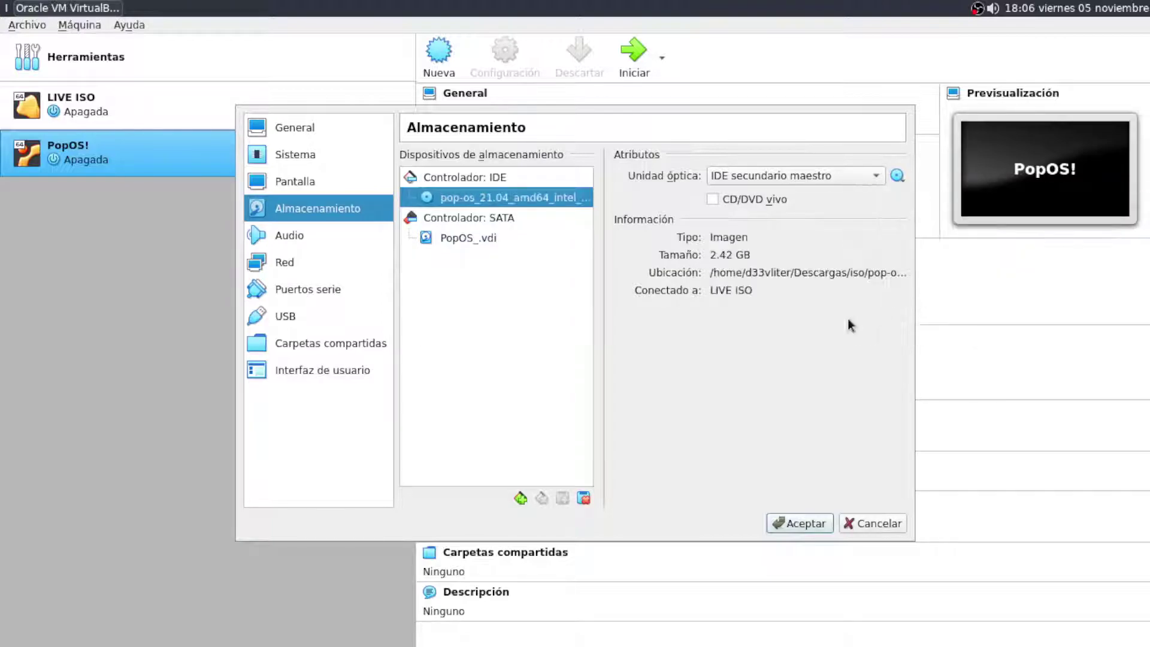
{"action": "left_click", "coordinate": [712, 199]}
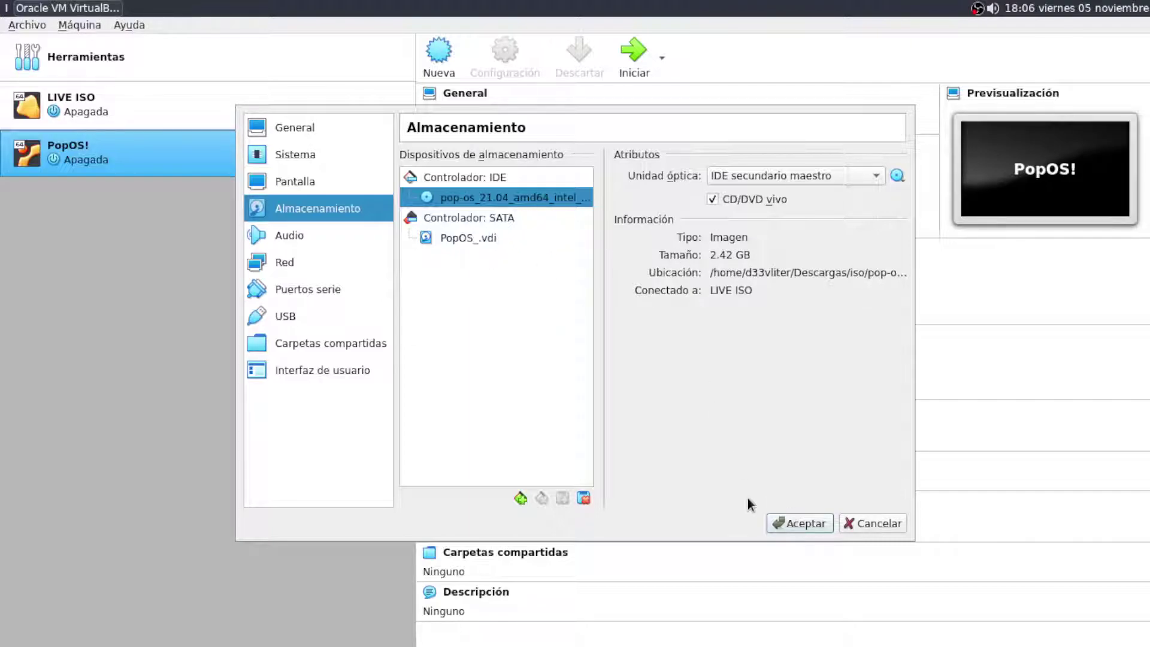
Move the floppy to the end of the boot order, save, and start PopOS!
{"action": "left_click", "coordinate": [297, 155]}
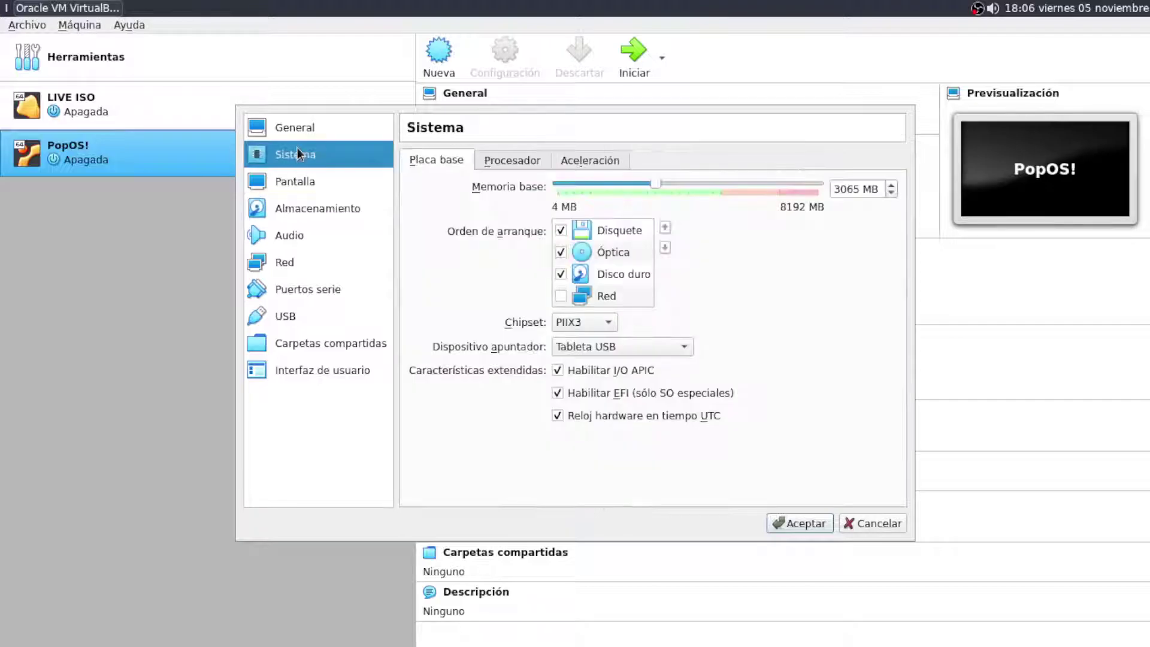
{"action": "left_click", "coordinate": [664, 248]}
{"action": "double_click", "coordinate": [665, 248]}
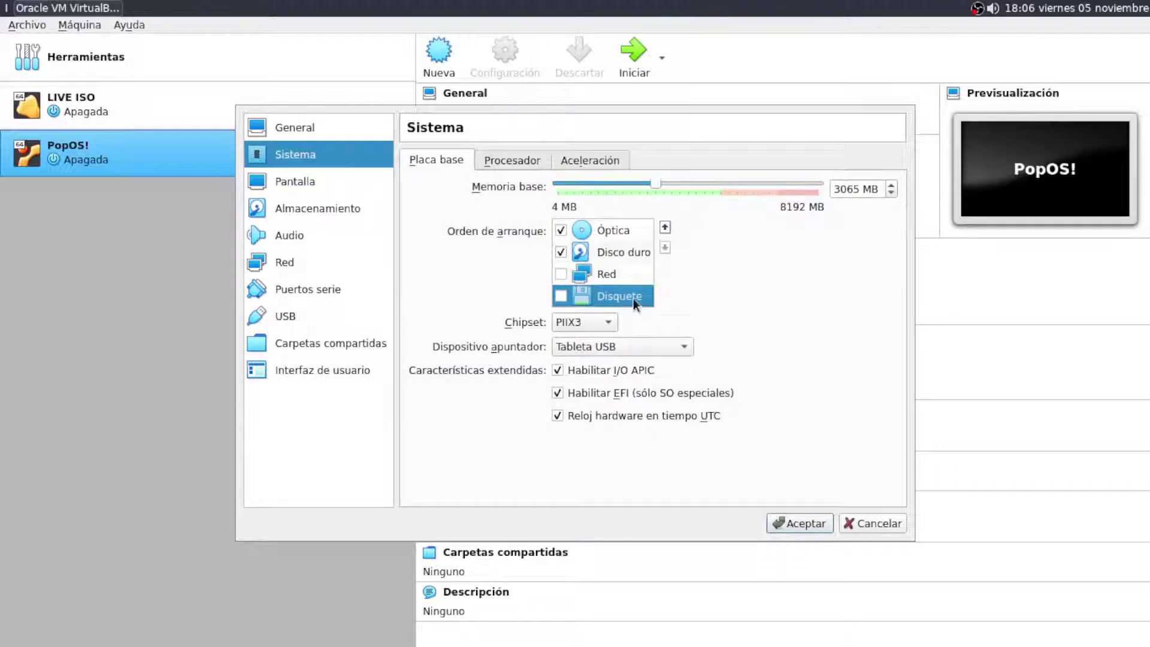
{"action": "left_click", "coordinate": [801, 523]}
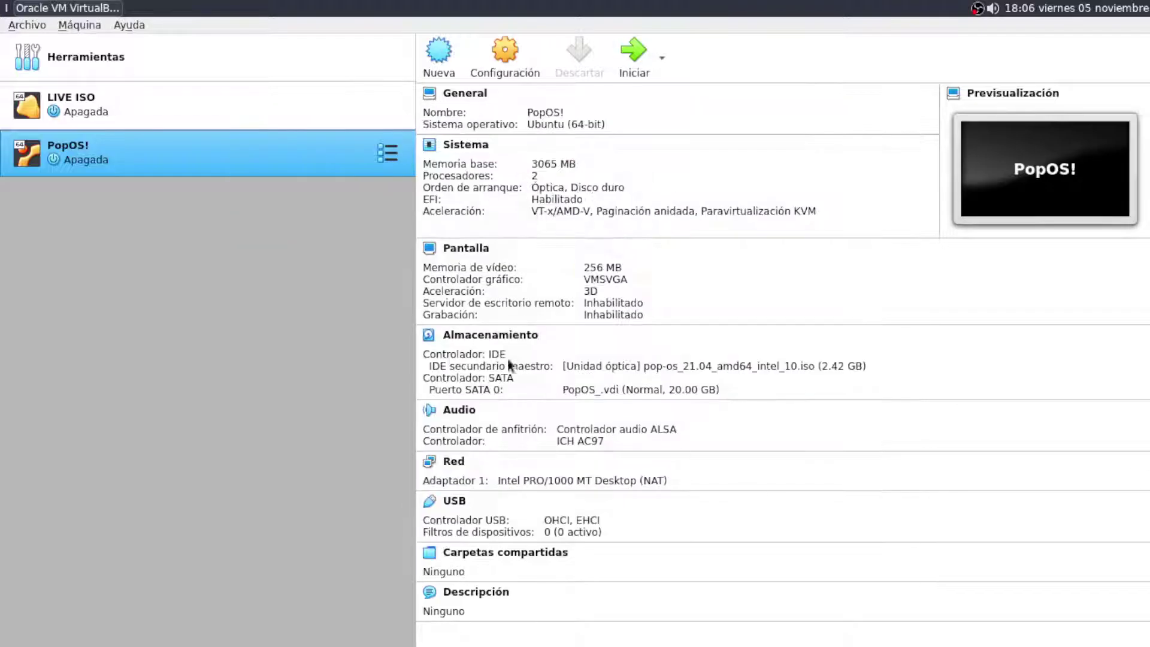
{"action": "left_click", "coordinate": [635, 60]}
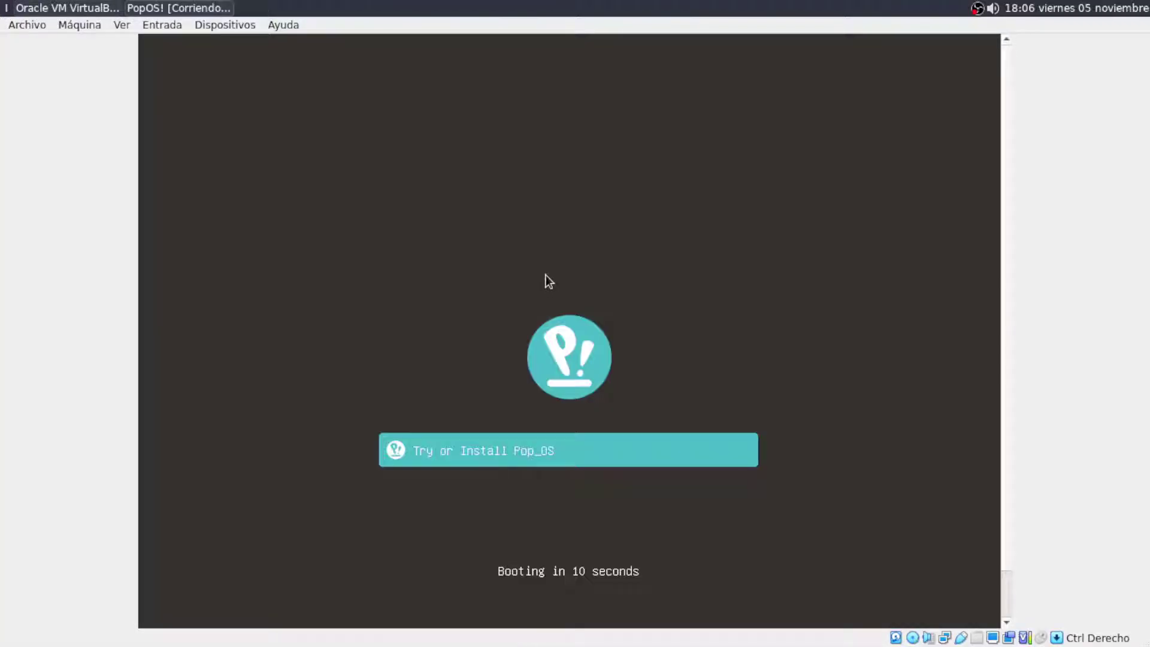
Boot Pop!_OS from the boot menu and put the VM in full screen
{"action": "key", "text": "Return"}
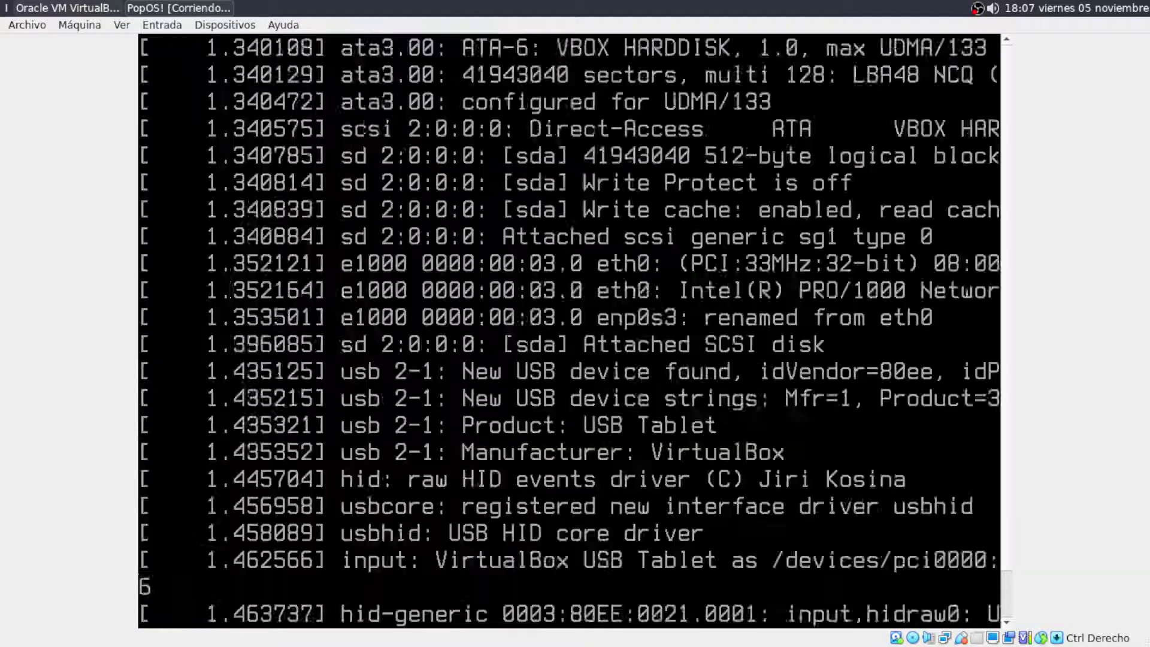
{"action": "key", "text": "ctrl+f"}
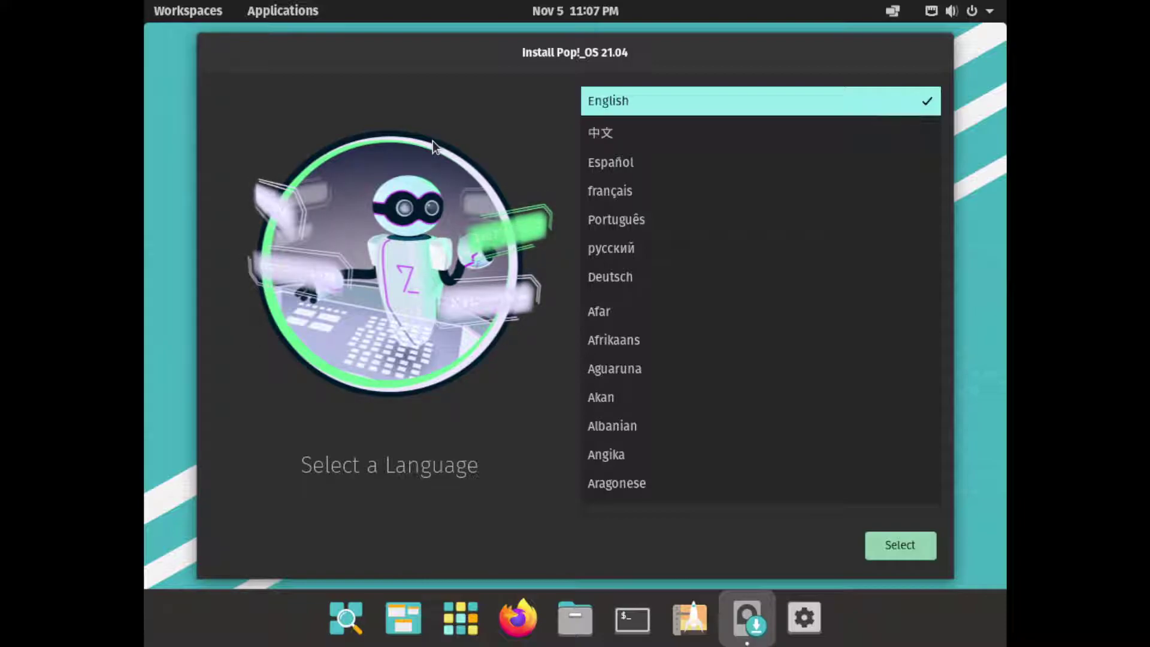
Choose Español (Panamá) as the installer language
{"action": "left_click", "coordinate": [621, 162]}
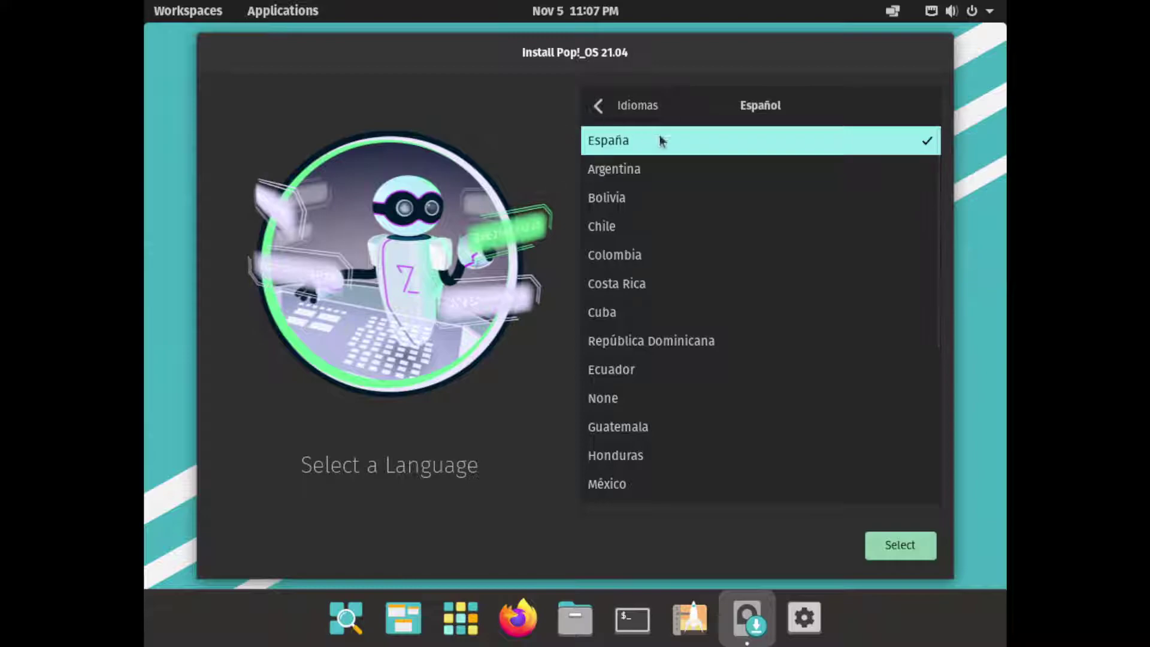
{"action": "scroll", "coordinate": [721, 264], "scroll_direction": "down", "scroll_amount": 3}
{"action": "scroll", "coordinate": [721, 269], "scroll_direction": "down", "scroll_amount": 1}
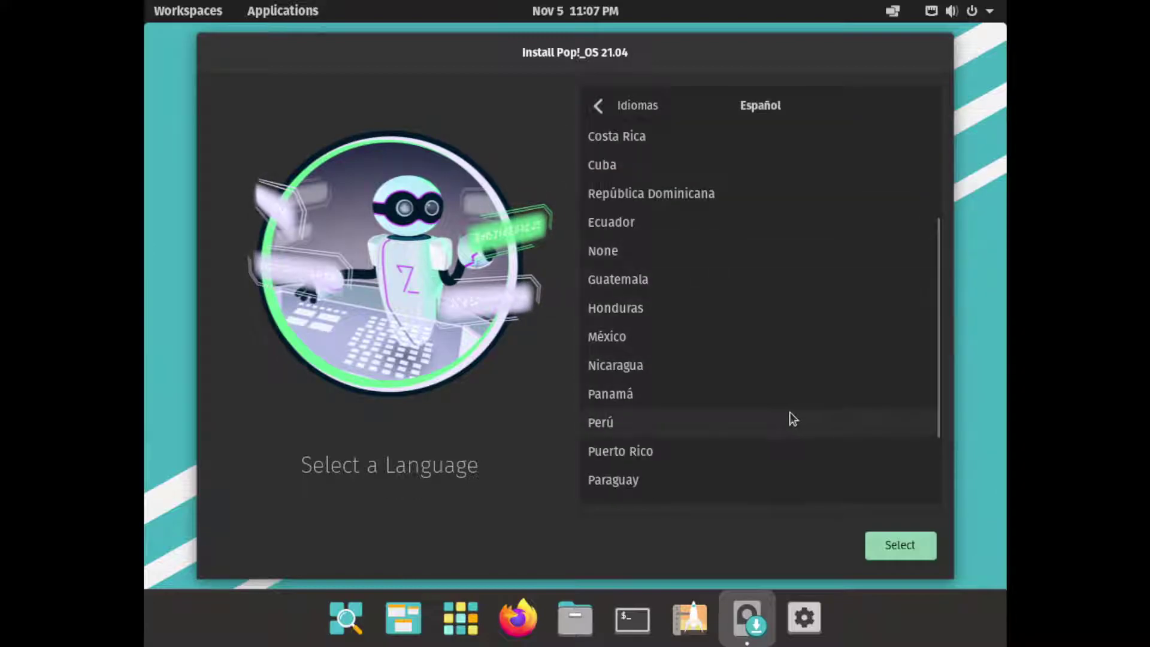
{"action": "scroll", "coordinate": [637, 395], "scroll_direction": "down", "scroll_amount": 1}
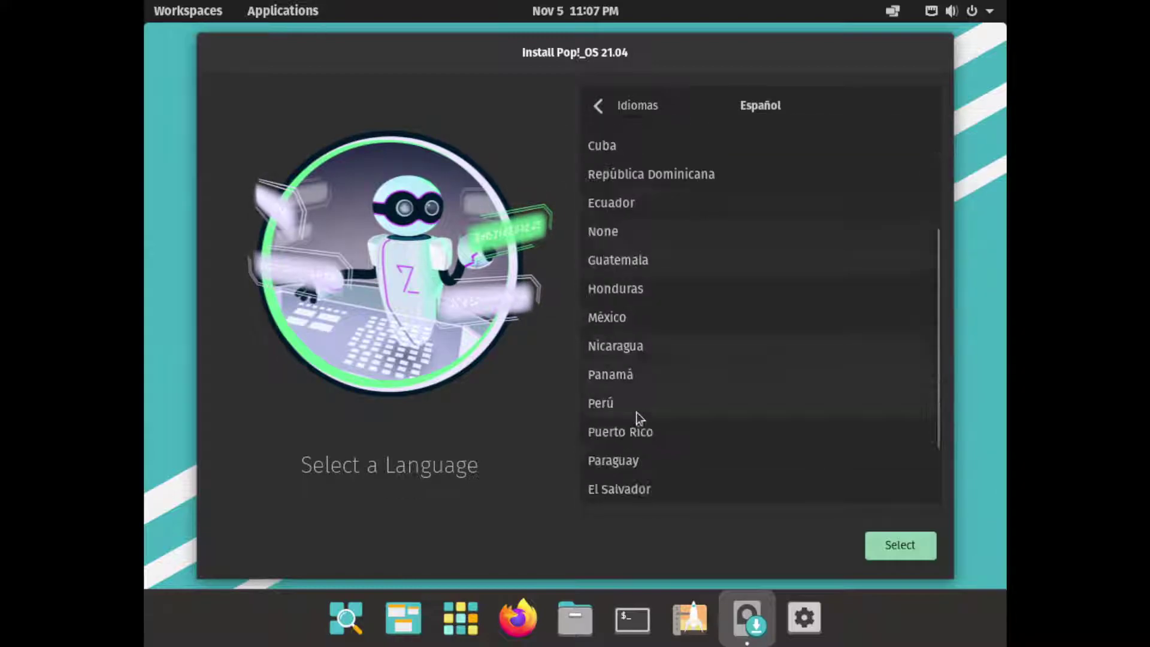
{"action": "left_click", "coordinate": [613, 374]}
{"action": "left_click", "coordinate": [897, 545]}
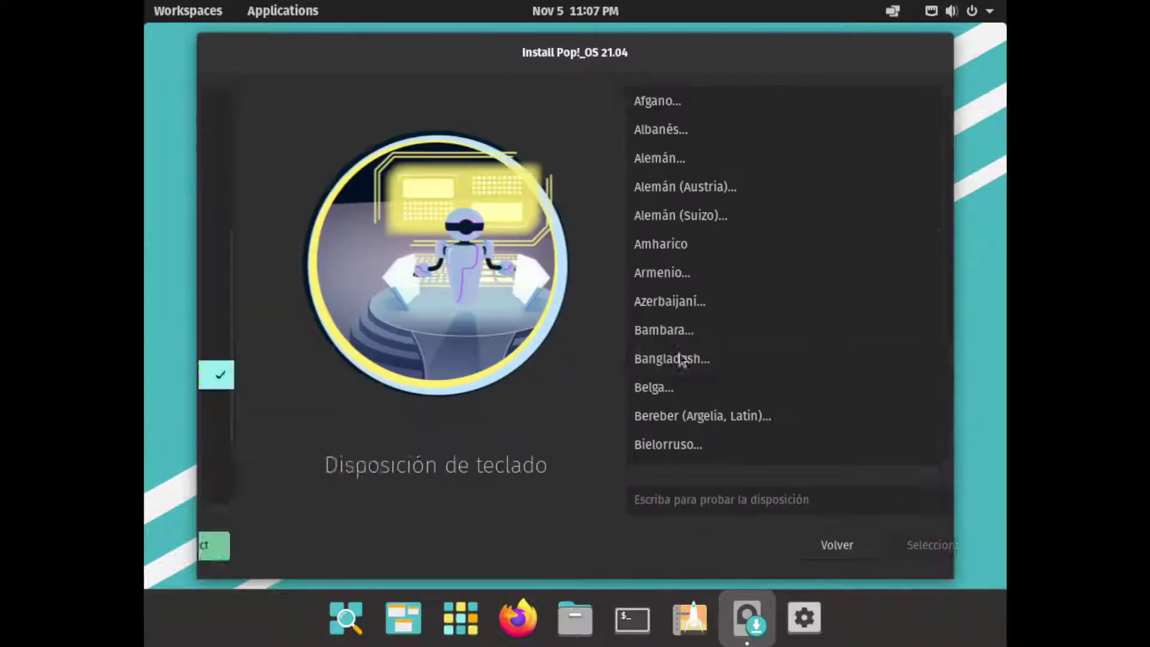
Select the English (US, international with dead keys) keyboard layout and confirm it
{"action": "scroll", "coordinate": [663, 333], "scroll_direction": "down", "scroll_amount": 10}
{"action": "scroll", "coordinate": [667, 330], "scroll_direction": "down", "scroll_amount": 2}
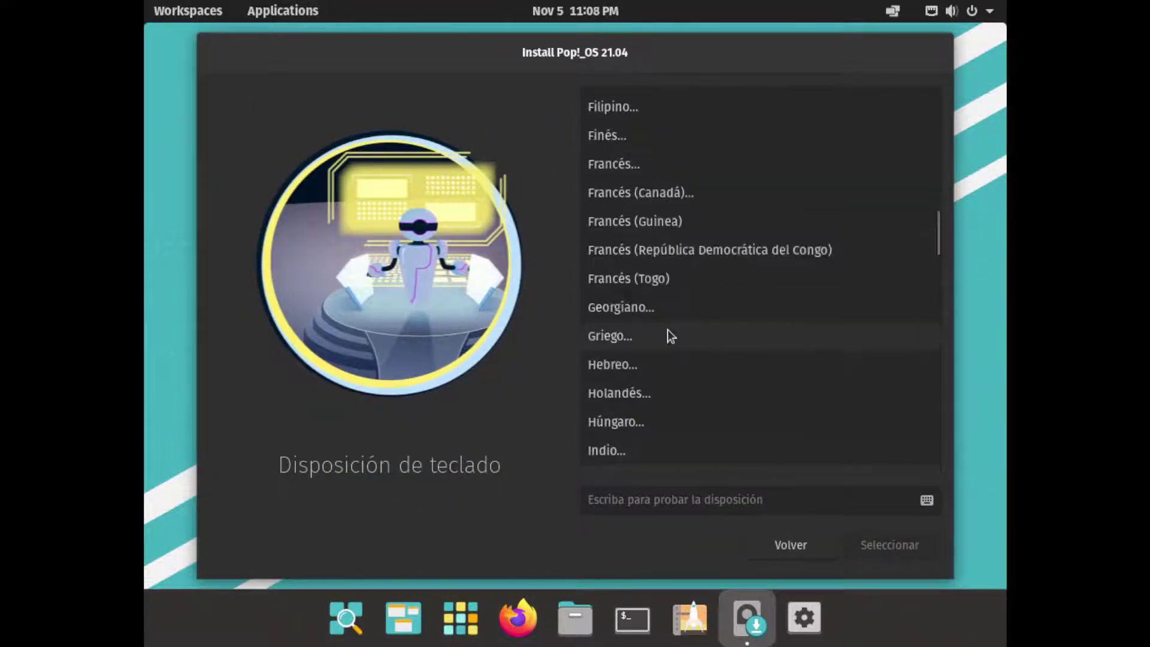
{"action": "scroll", "coordinate": [665, 360], "scroll_direction": "down", "scroll_amount": 4}
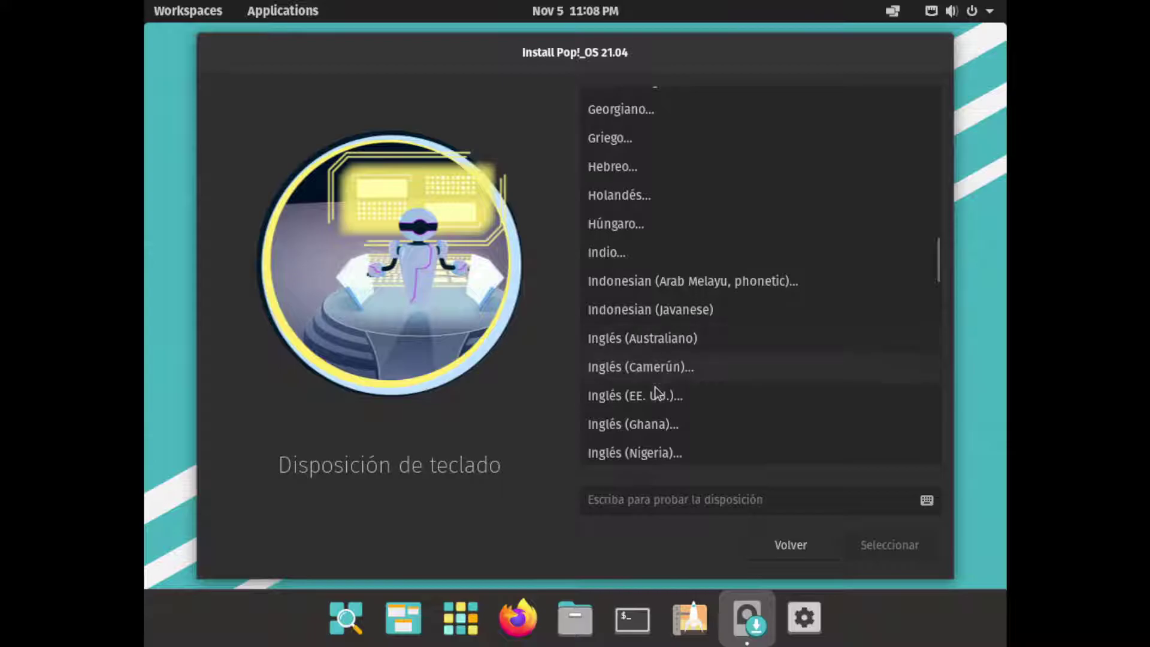
{"action": "scroll", "coordinate": [656, 396], "scroll_direction": "down", "scroll_amount": 2}
{"action": "key", "text": "Return"}
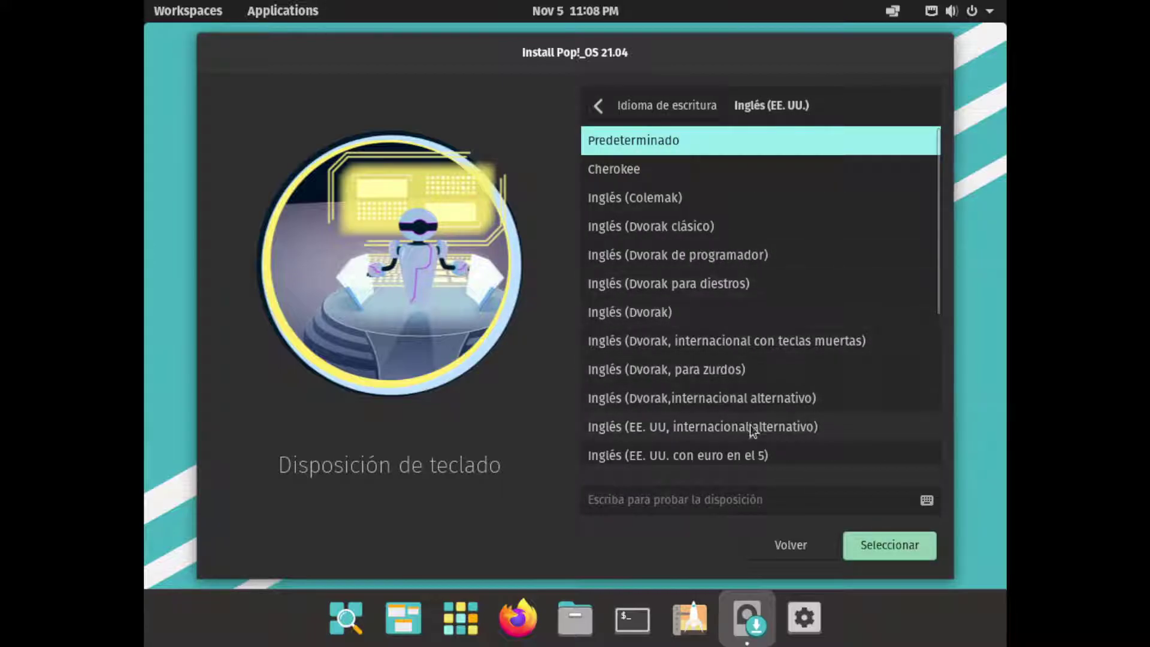
{"action": "scroll", "coordinate": [776, 402], "scroll_direction": "down", "scroll_amount": 3}
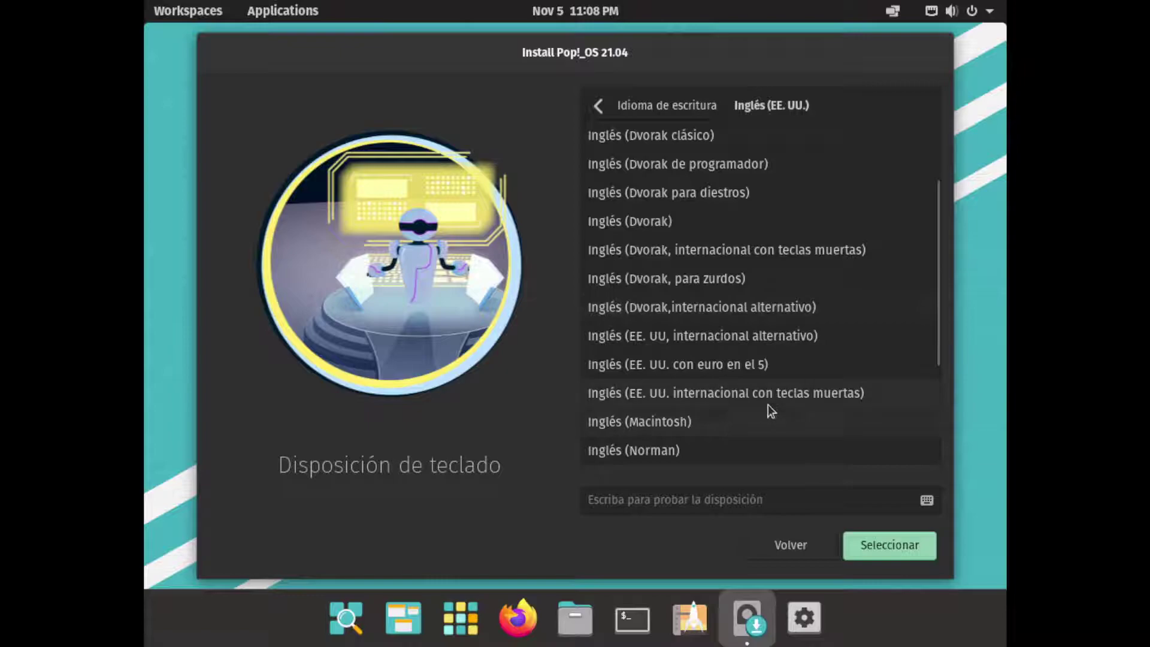
{"action": "left_click", "coordinate": [614, 398]}
{"action": "left_click", "coordinate": [787, 497]}
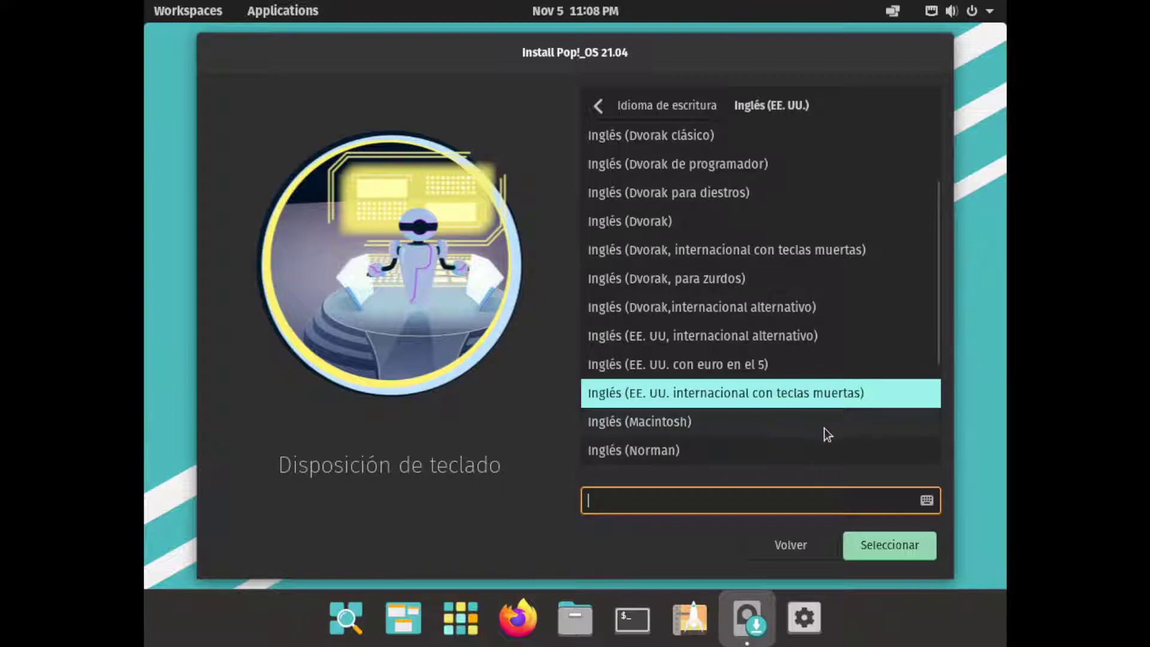
{"action": "right_click", "coordinate": [747, 617]}
{"action": "left_click", "coordinate": [454, 503]}
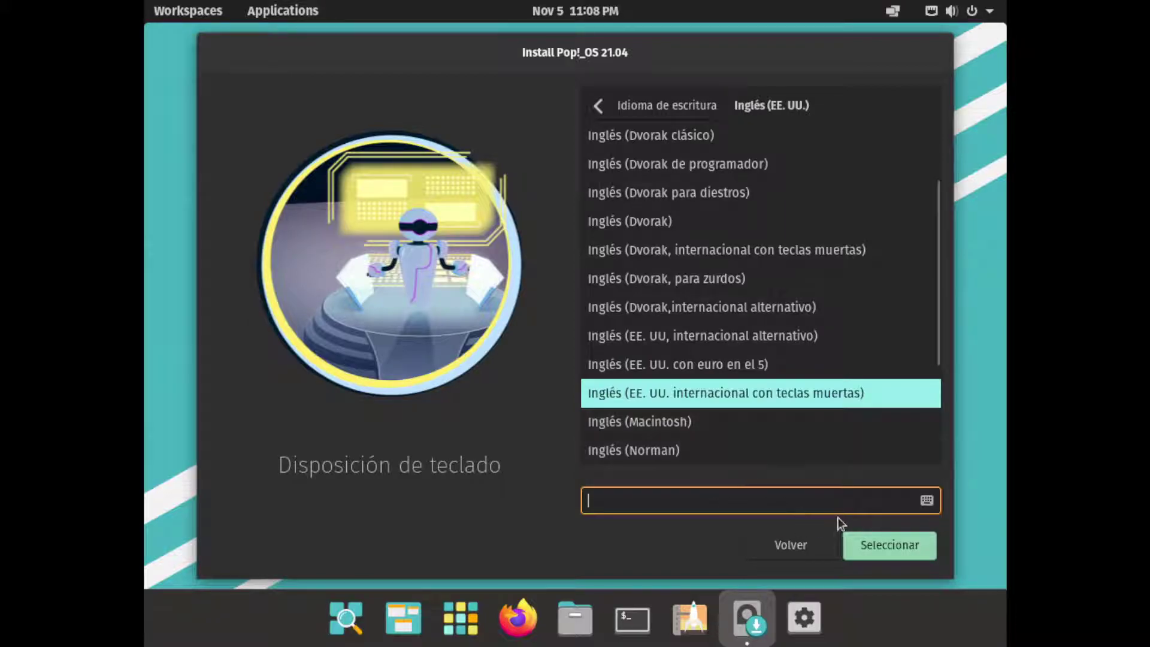
{"action": "left_click", "coordinate": [872, 545]}
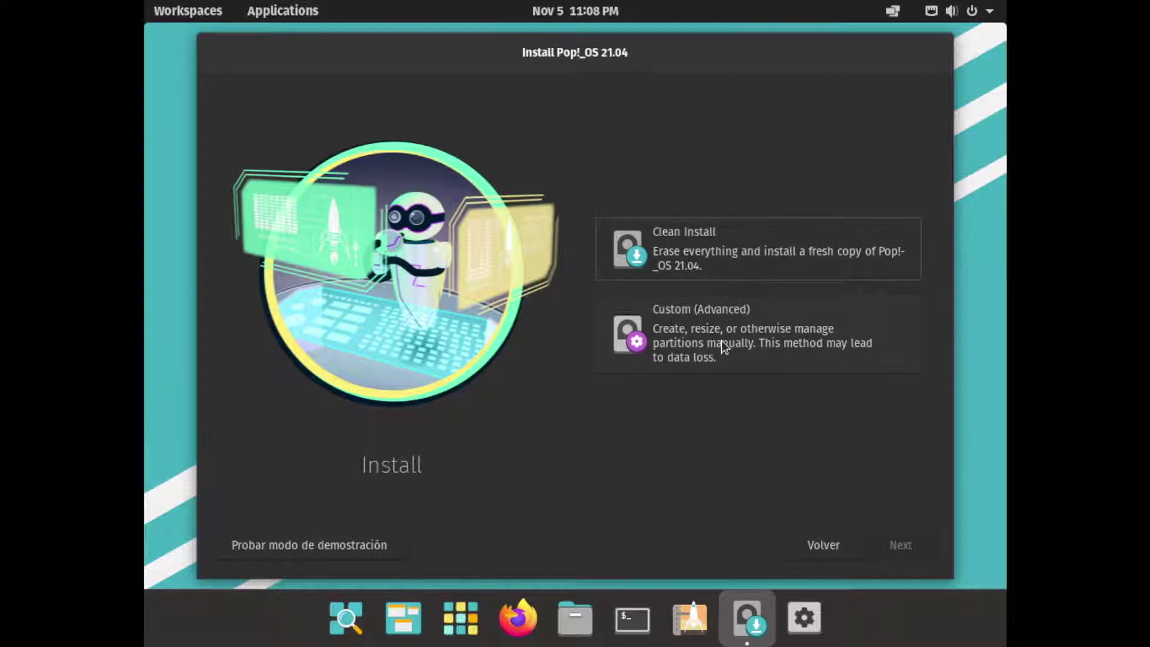
Choose Clean Install and erase and install onto the 20 GB ATA VBOX HARDDISK
{"action": "left_click", "coordinate": [673, 242]}
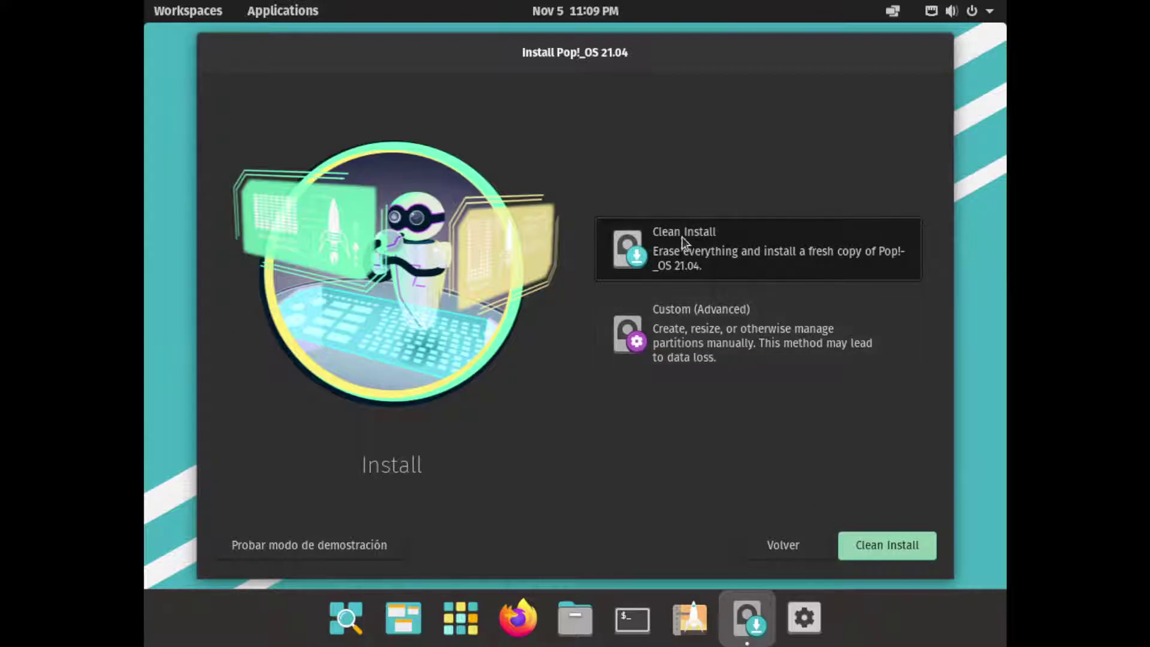
{"action": "left_click", "coordinate": [869, 544]}
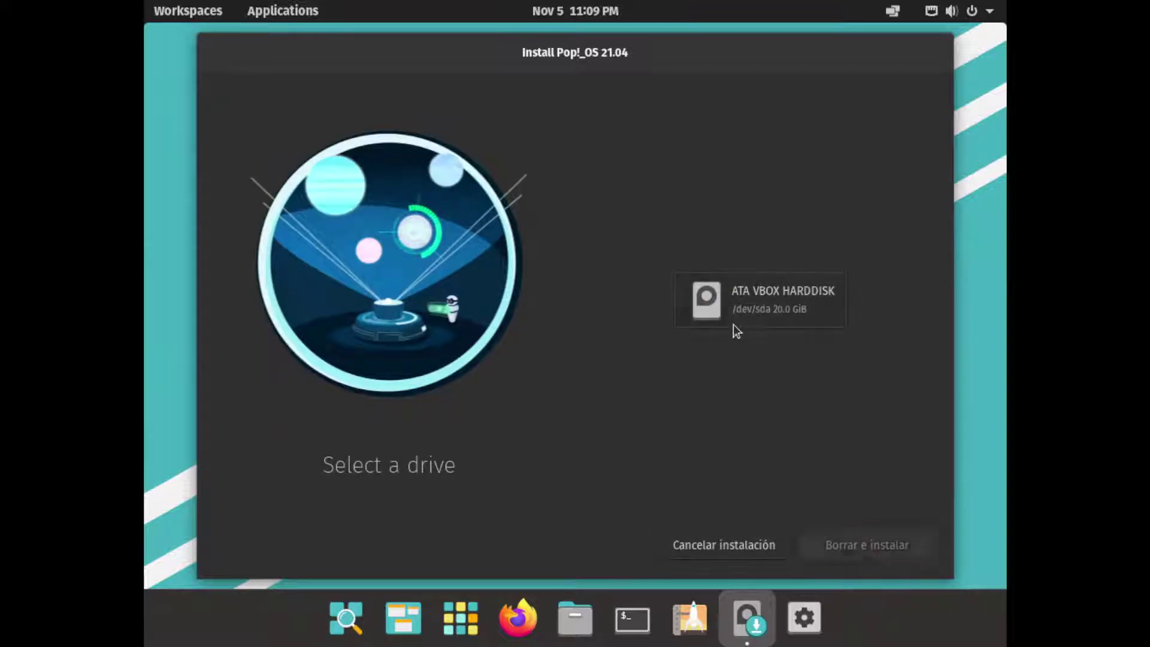
{"action": "left_click", "coordinate": [734, 324]}
{"action": "left_click", "coordinate": [868, 547]}
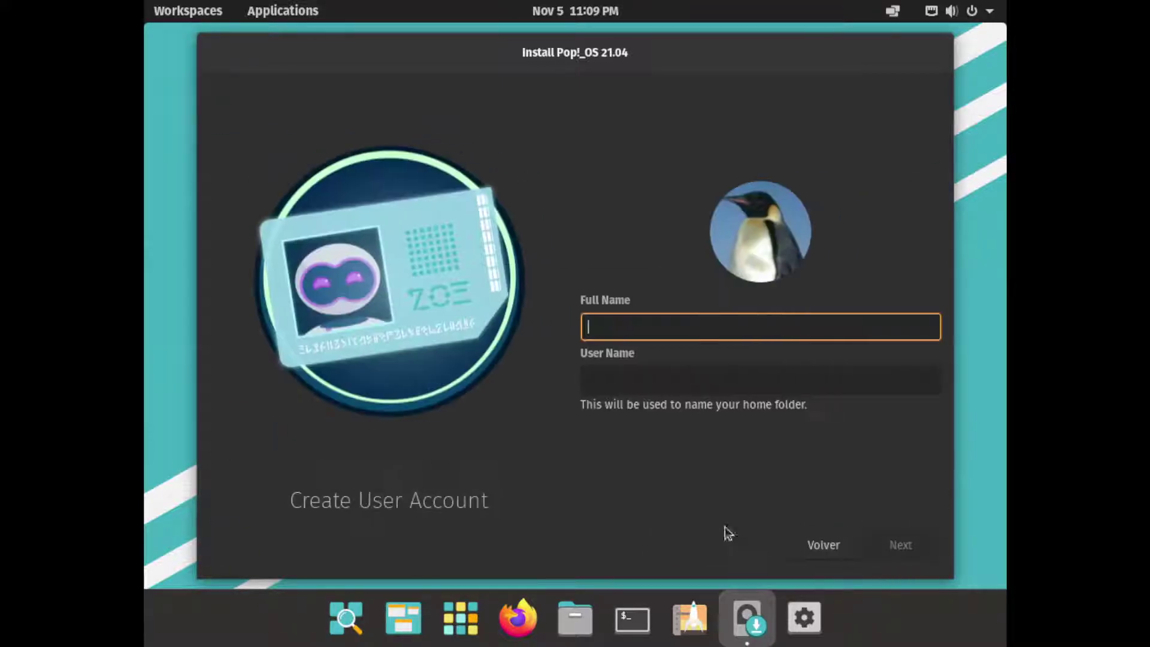
Enter the user's full name, then set and confirm the account password
{"action": "type", "text": "d33vk"}
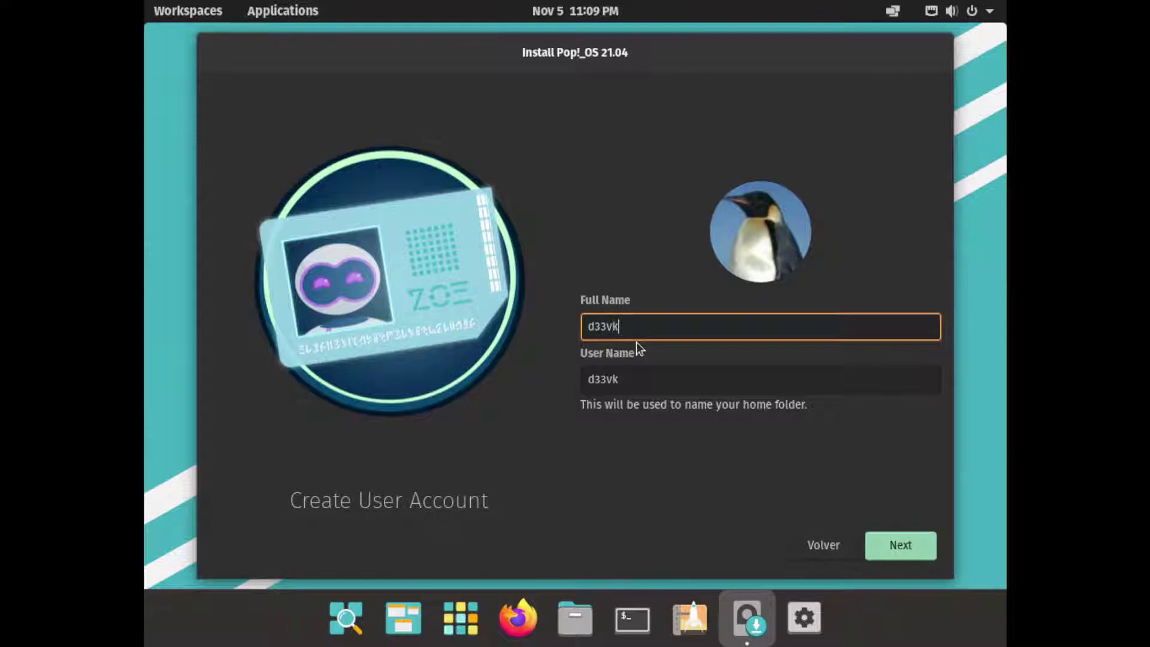
{"action": "type", "text": "iter"}
{"action": "left_click", "coordinate": [890, 548]}
{"action": "type", "text": "1234"}
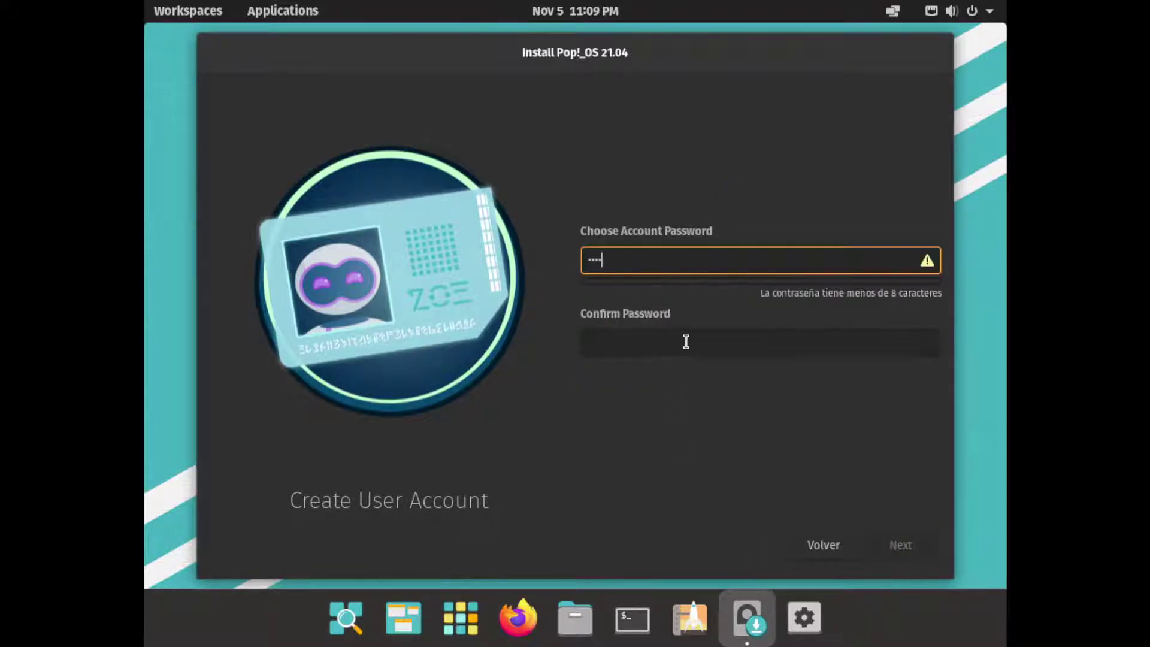
{"action": "left_click", "coordinate": [685, 341]}
{"action": "type", "text": "1234"}
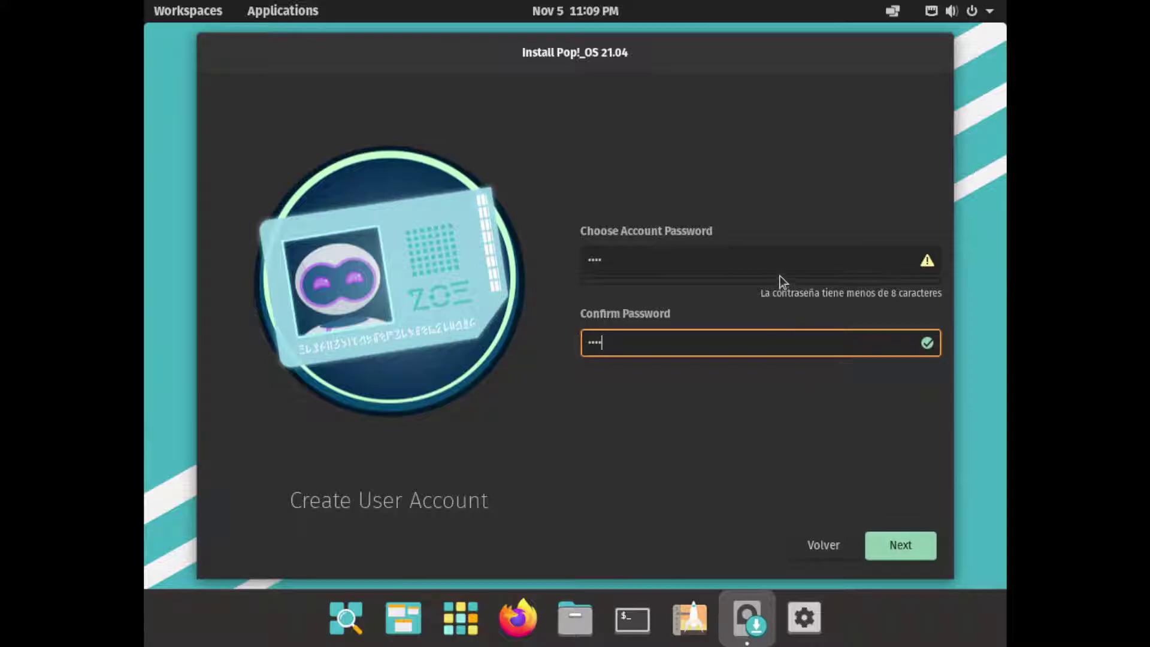
{"action": "left_click", "coordinate": [778, 262]}
{"action": "left_click", "coordinate": [898, 544]}
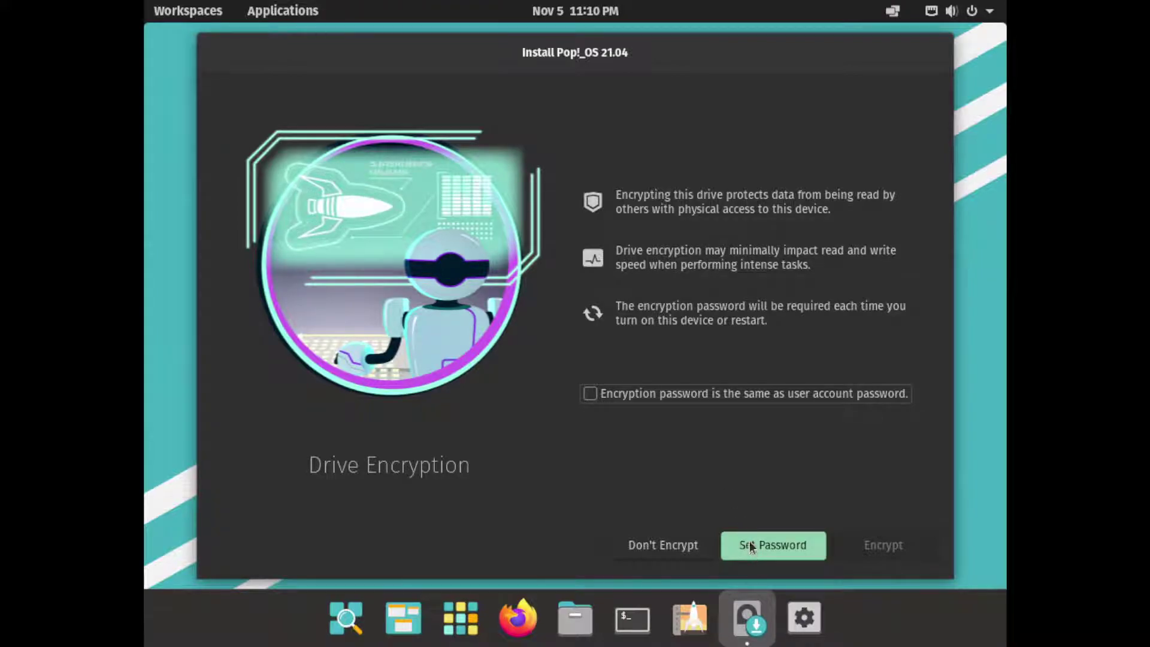
Install Pop!_OS with Don't Encrypt, then show the installation log
{"action": "left_click", "coordinate": [591, 393]}
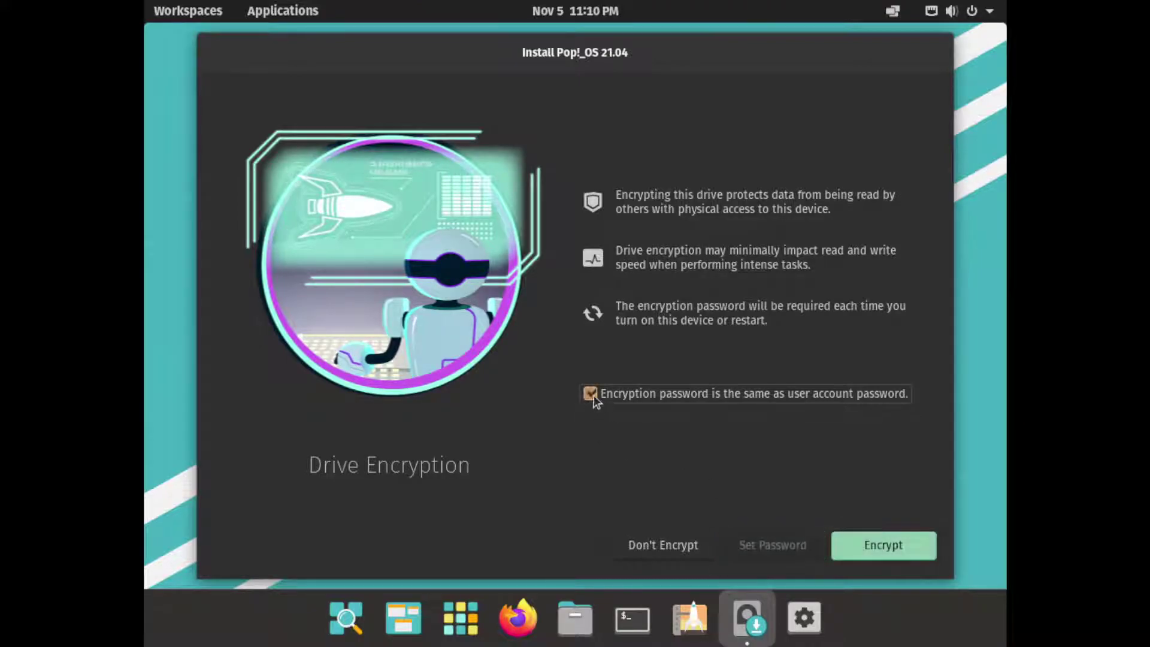
{"action": "left_click", "coordinate": [591, 393]}
{"action": "left_click", "coordinate": [766, 547]}
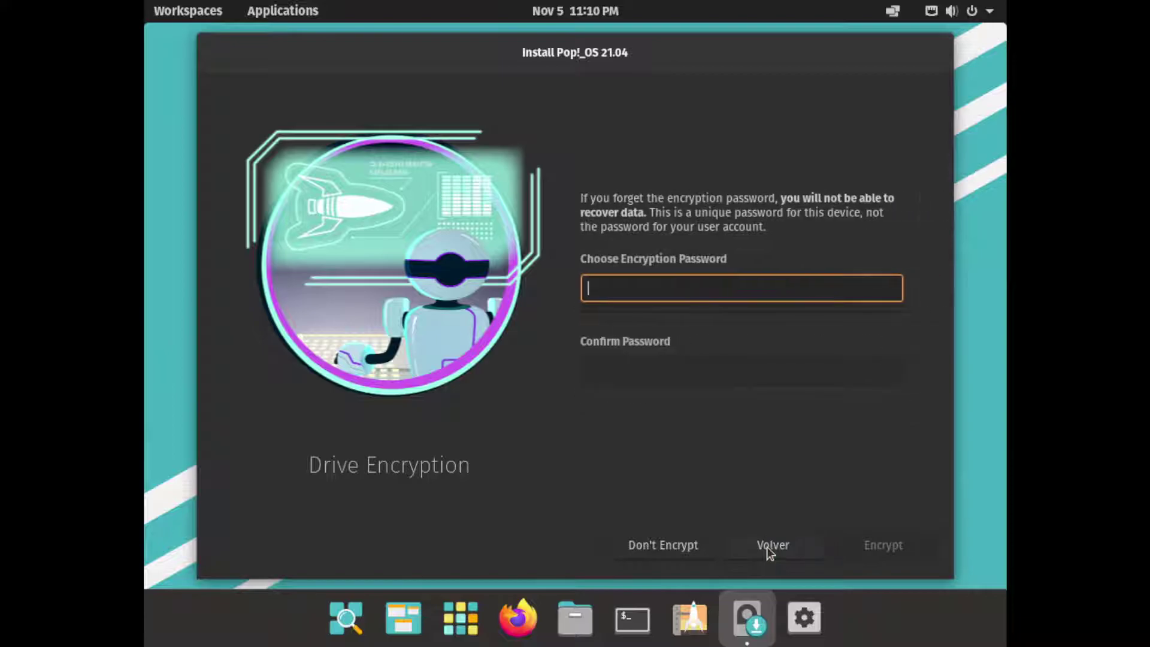
{"action": "left_click", "coordinate": [767, 545]}
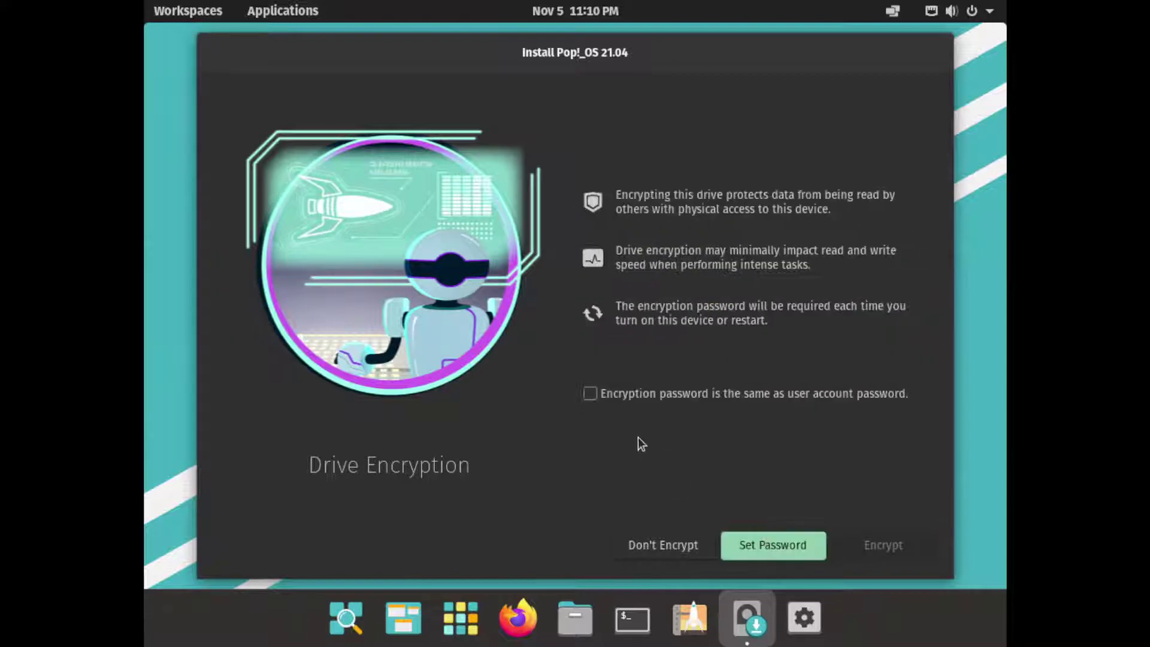
{"action": "left_click", "coordinate": [658, 545]}
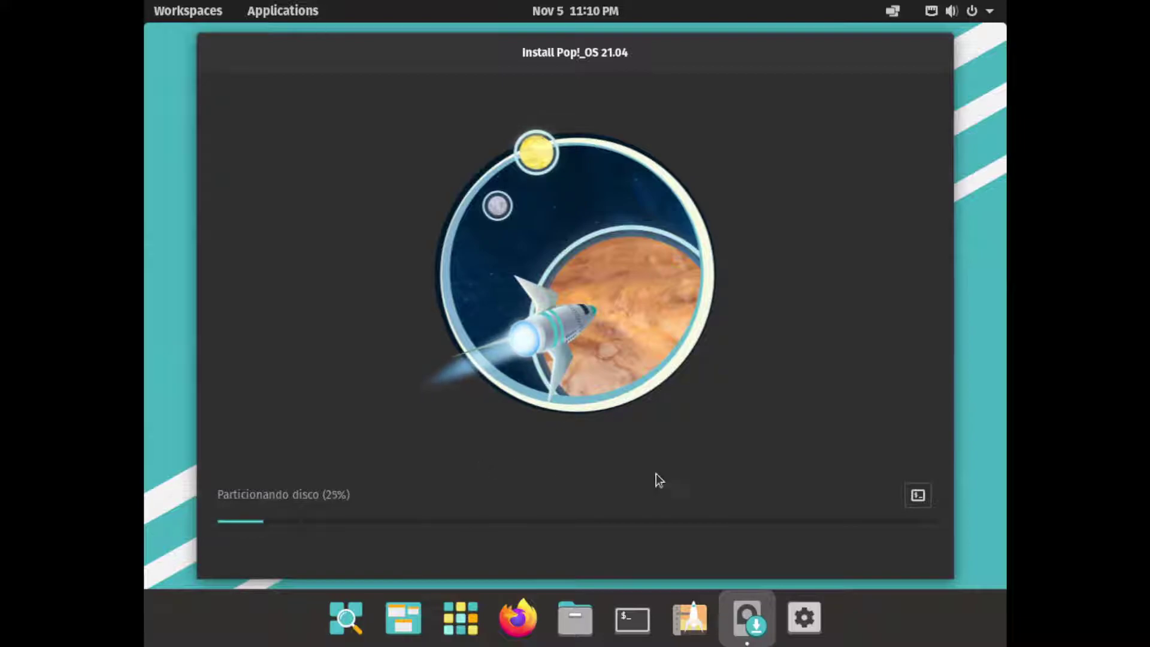
{"action": "left_click", "coordinate": [918, 495]}
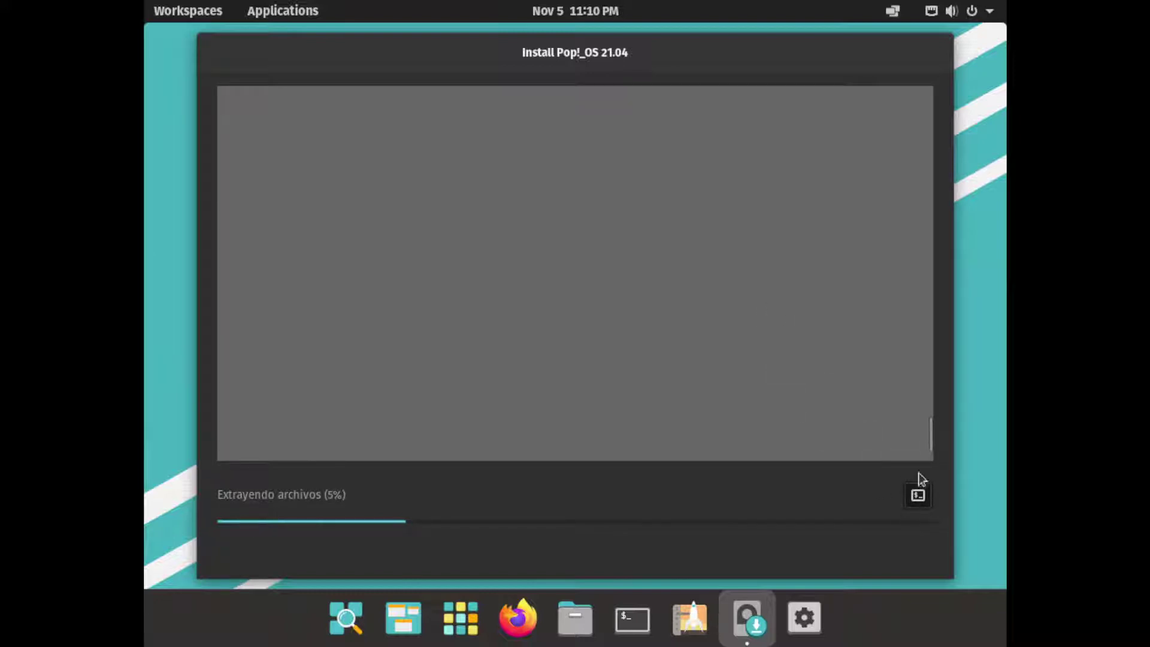
{"action": "mouse_move", "coordinate": [928, 430]}
{"action": "left_mouse_down"}
{"action": "mouse_move", "coordinate": [929, 193]}
{"action": "mouse_move", "coordinate": [929, 427]}
{"action": "left_mouse_up"}
Toggle the installation log off so the progress illustration shows while files extract
{"action": "left_click", "coordinate": [918, 495]}
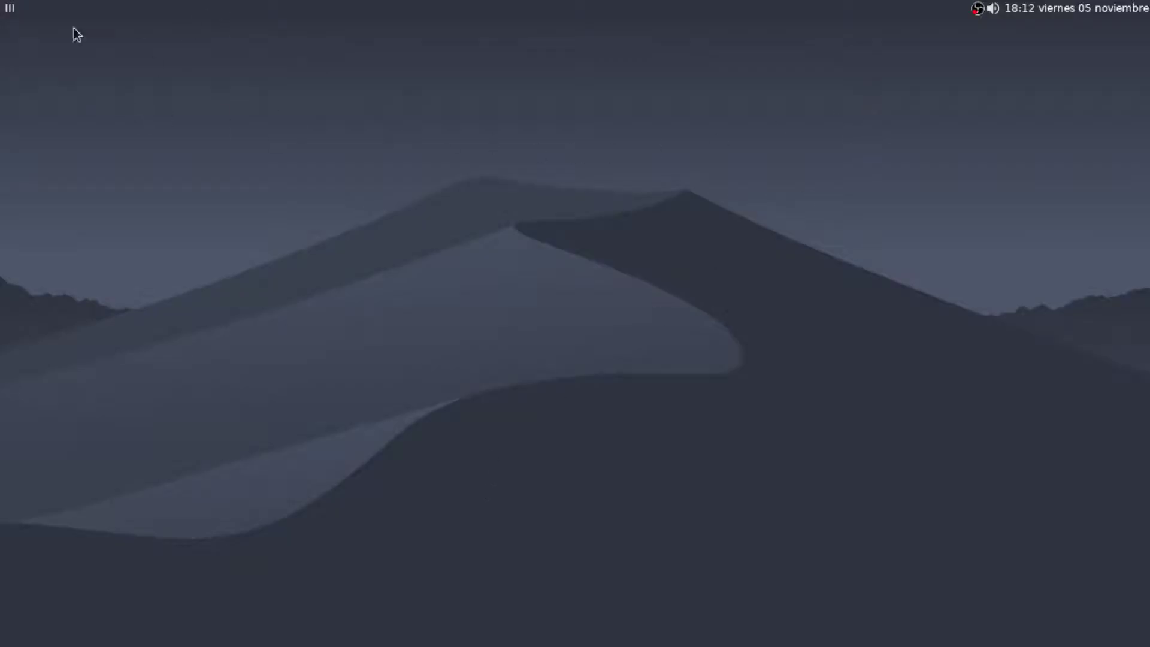
Bring OBS Studio to the front and pause the running screen recording
{"action": "left_click", "coordinate": [978, 9]}
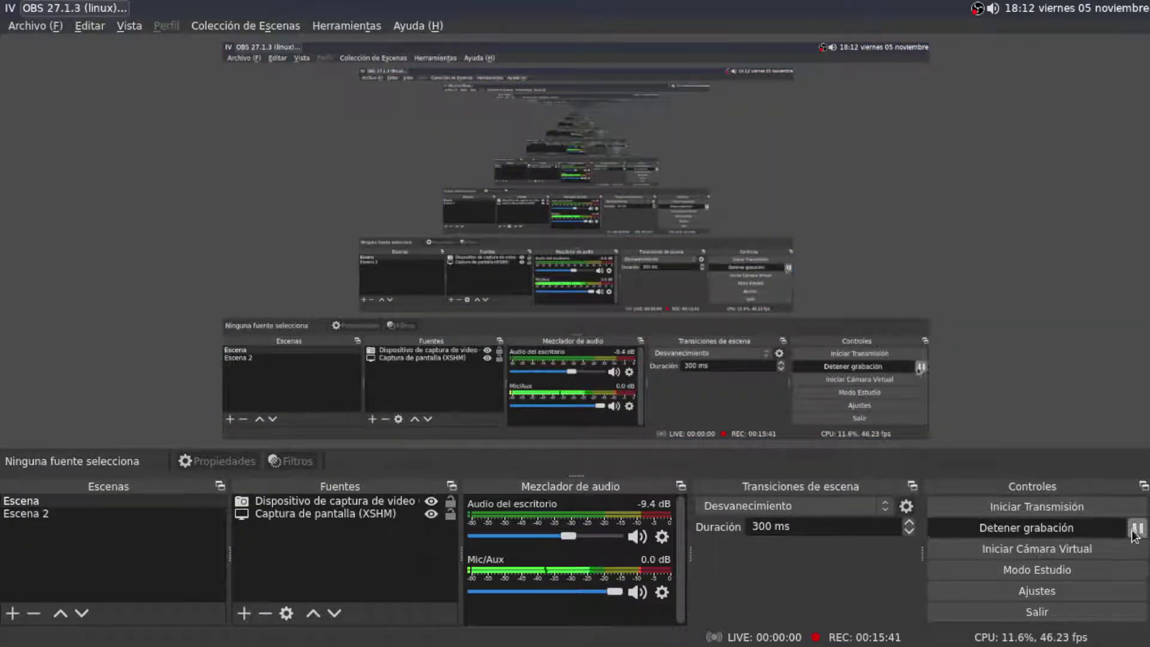
{"action": "left_click", "coordinate": [1138, 528]}
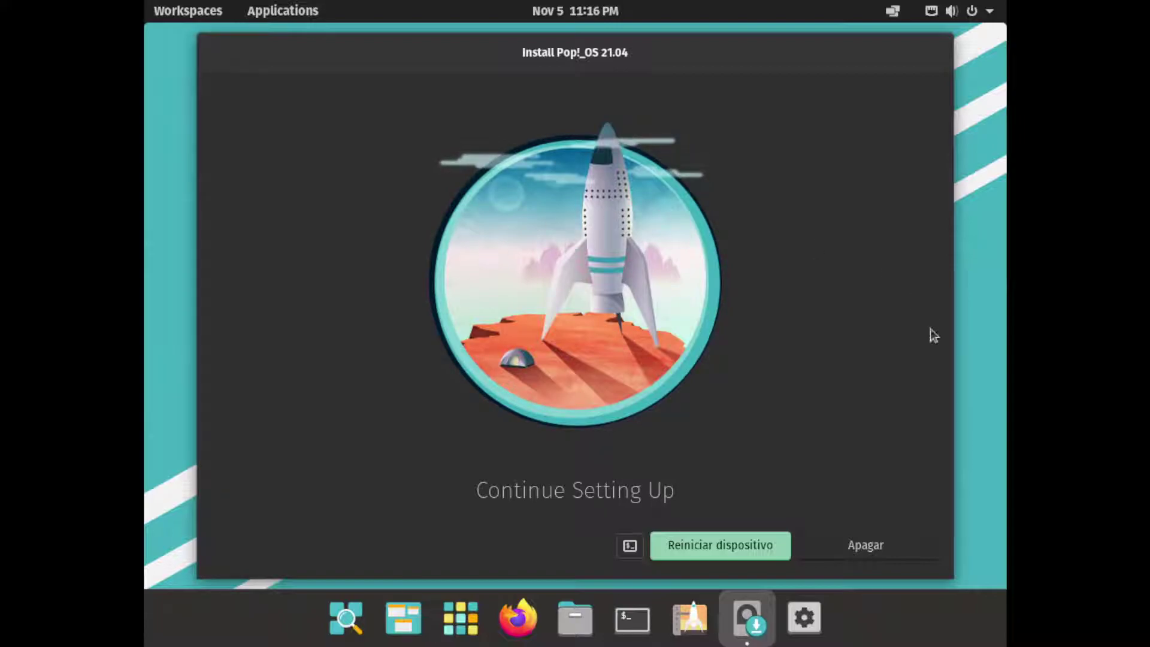
Reboot the VM into the installed Pop!_OS with 'Reiniciar dispositivo'
{"action": "left_click", "coordinate": [717, 554]}
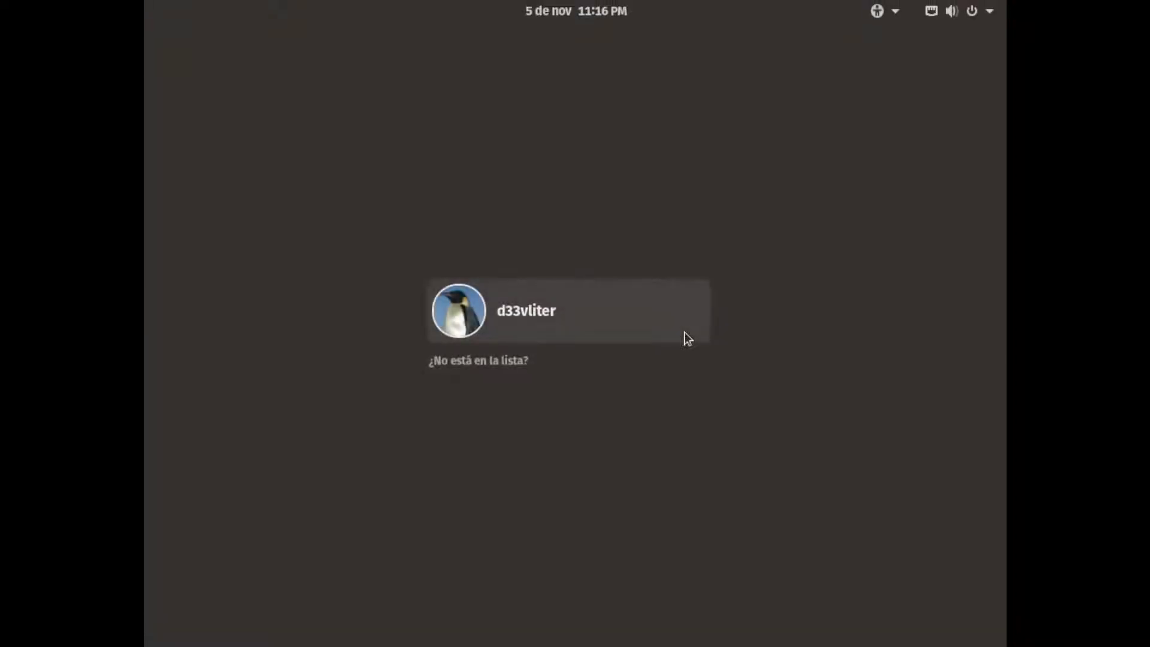
Select the new user, enter the account password, nudge the volume up, and log in
{"action": "left_click", "coordinate": [539, 334]}
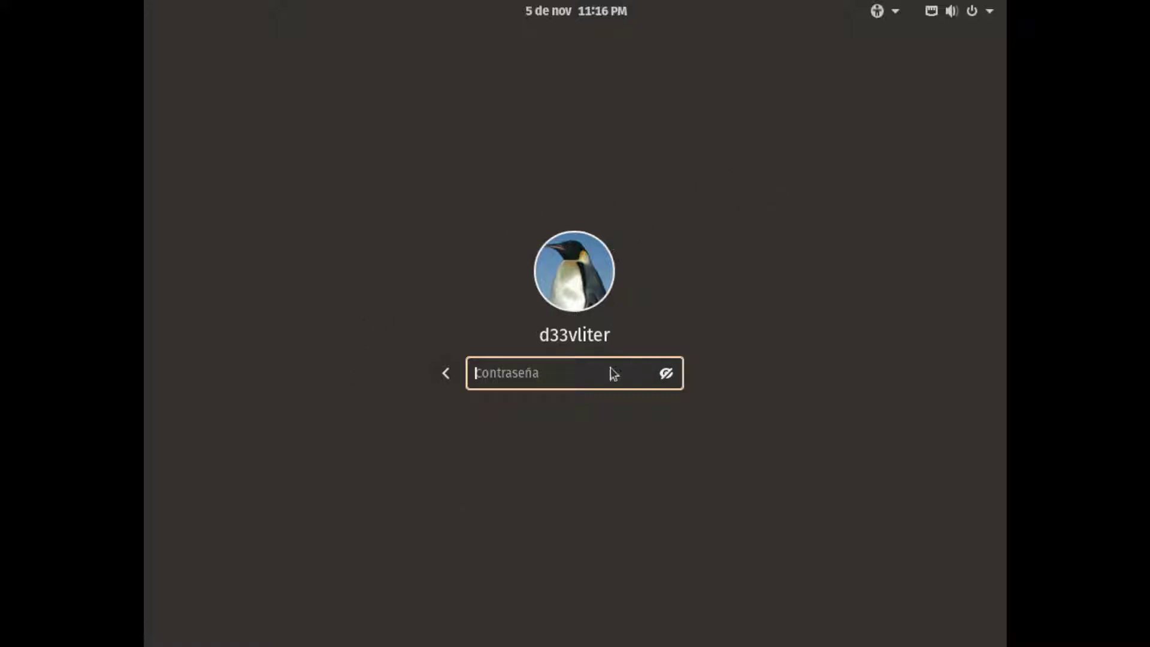
{"action": "type", "text": "••••"}
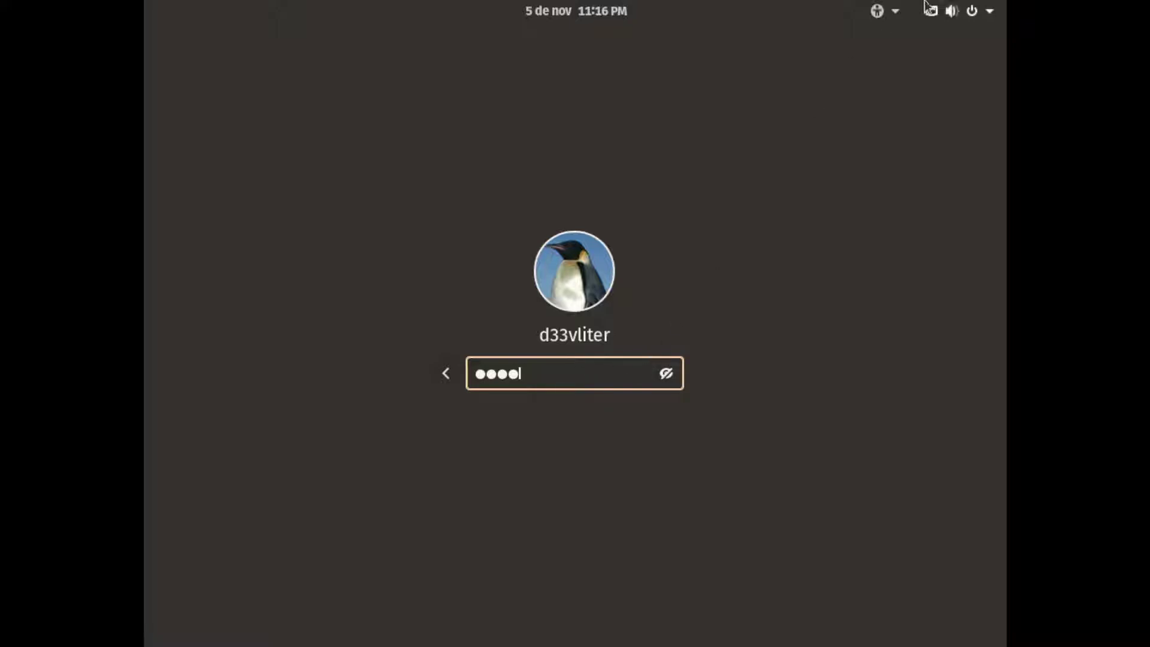
{"action": "left_click", "coordinate": [951, 10]}
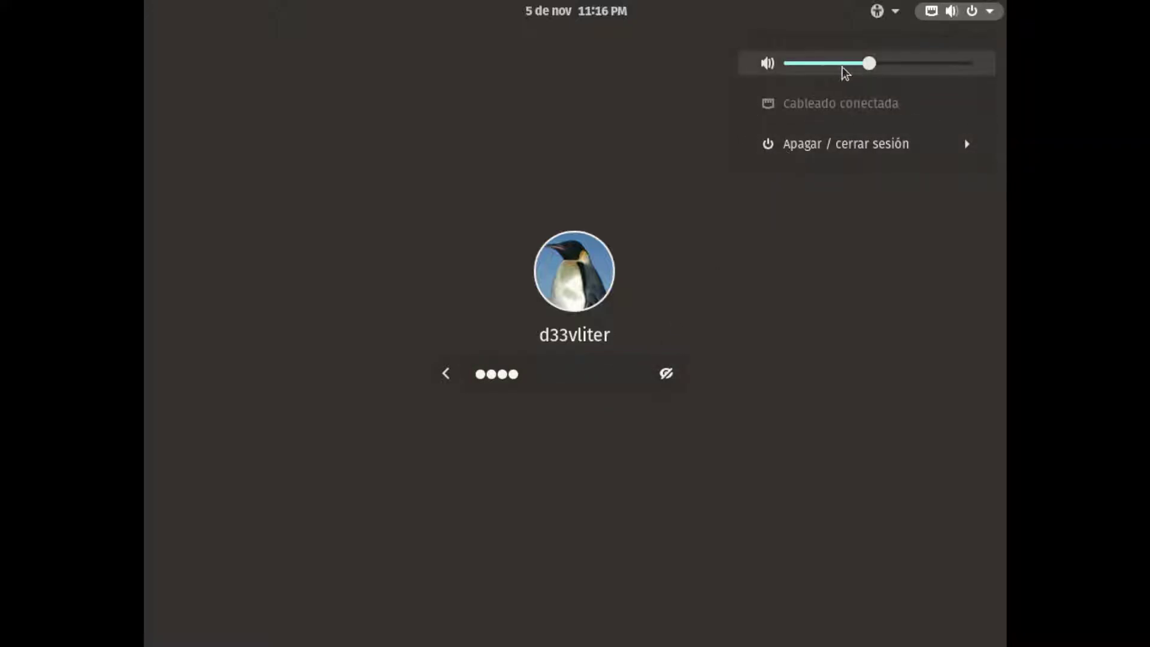
{"action": "left_click_drag", "start_coordinate": [868, 64], "coordinate": [880, 64]}
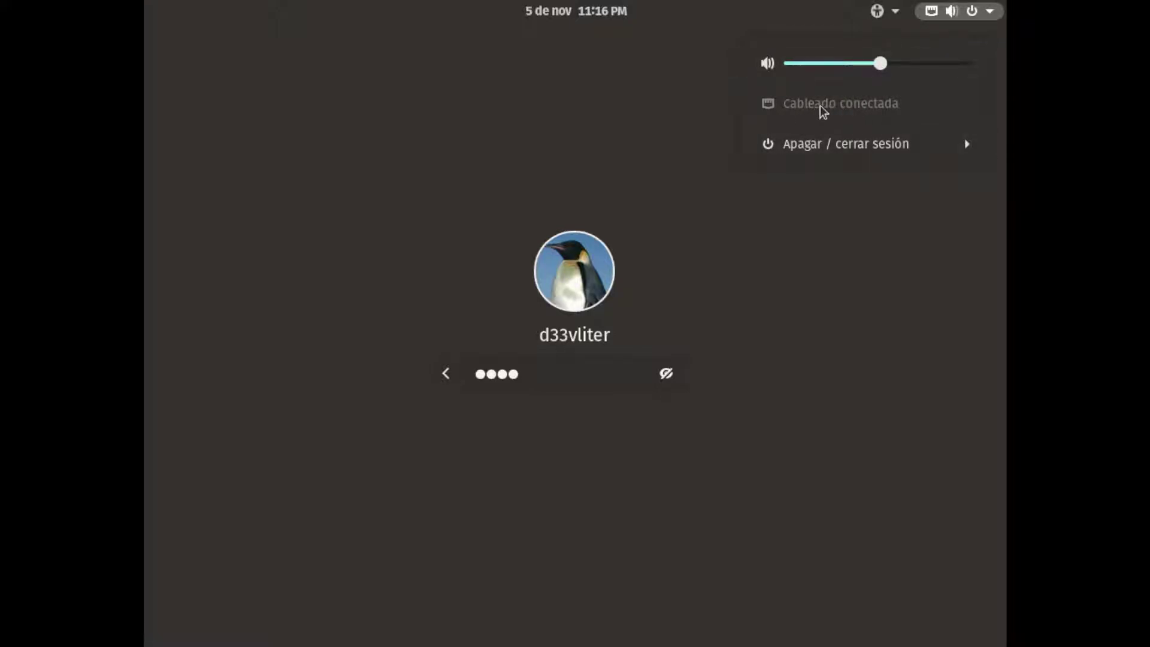
{"action": "left_click", "coordinate": [646, 321]}
{"action": "key", "text": "Return"}
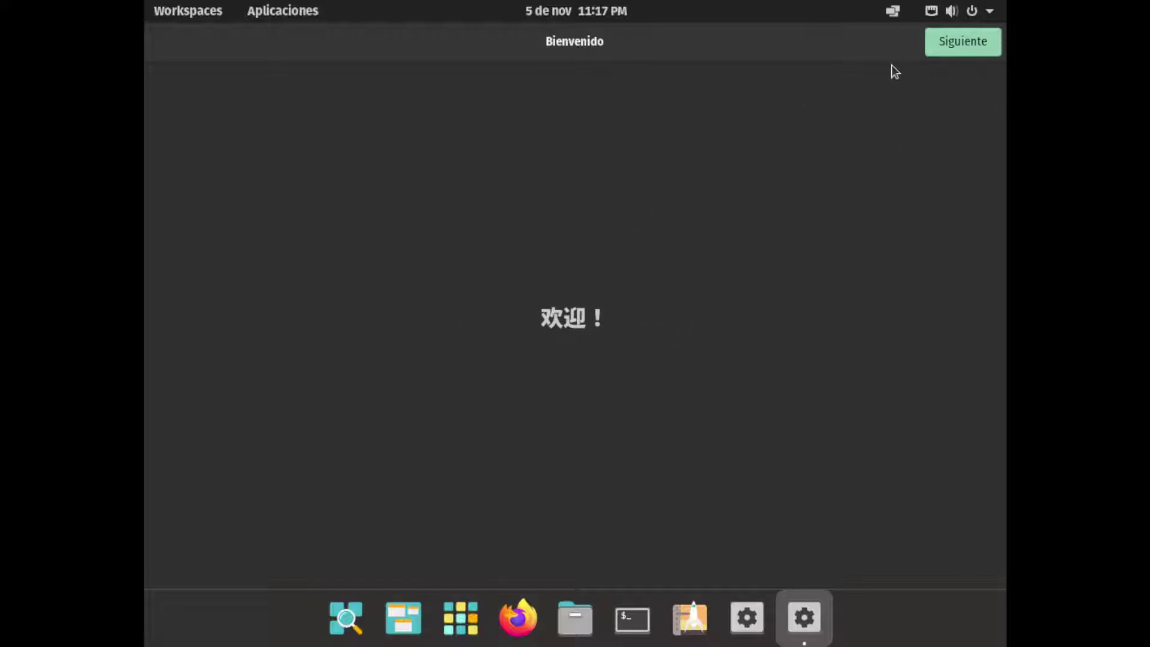
Get past the welcome and keyboard layout pages, with the setup window back at full screen
{"action": "left_click", "coordinate": [948, 49]}
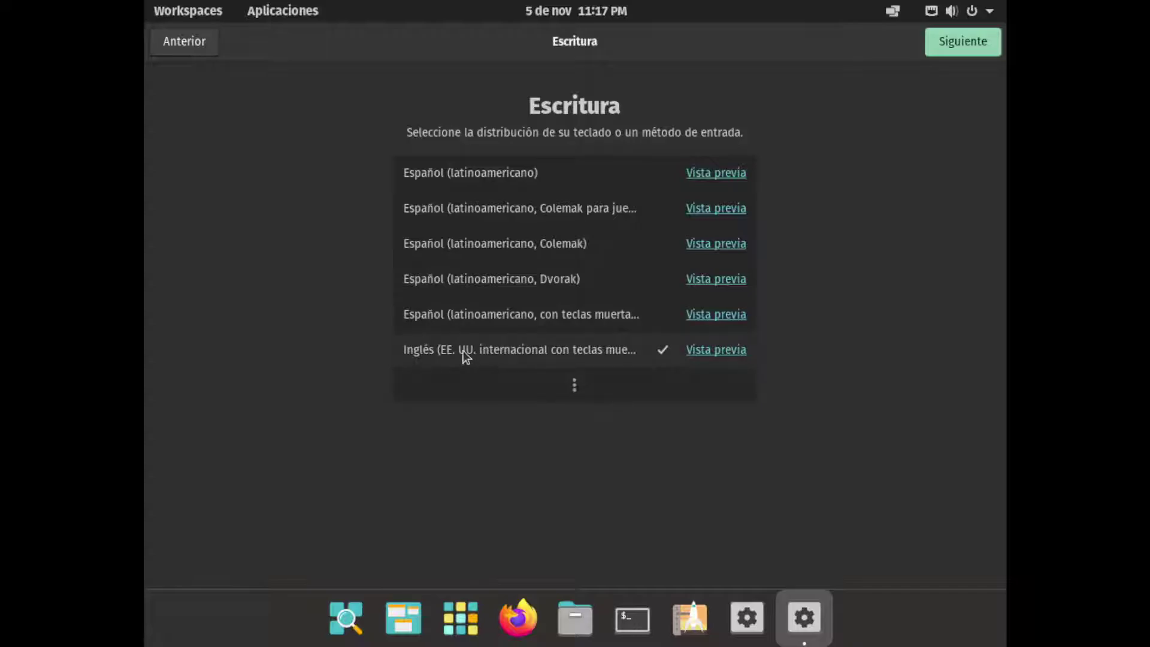
{"action": "left_click", "coordinate": [465, 350]}
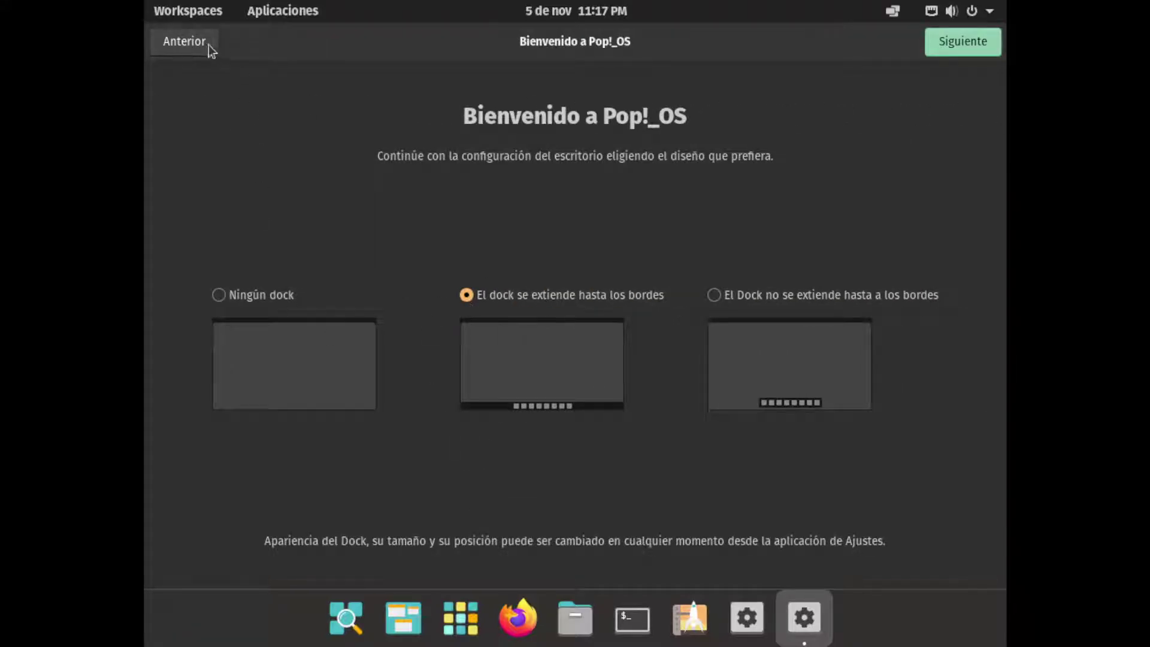
{"action": "left_click", "coordinate": [208, 43]}
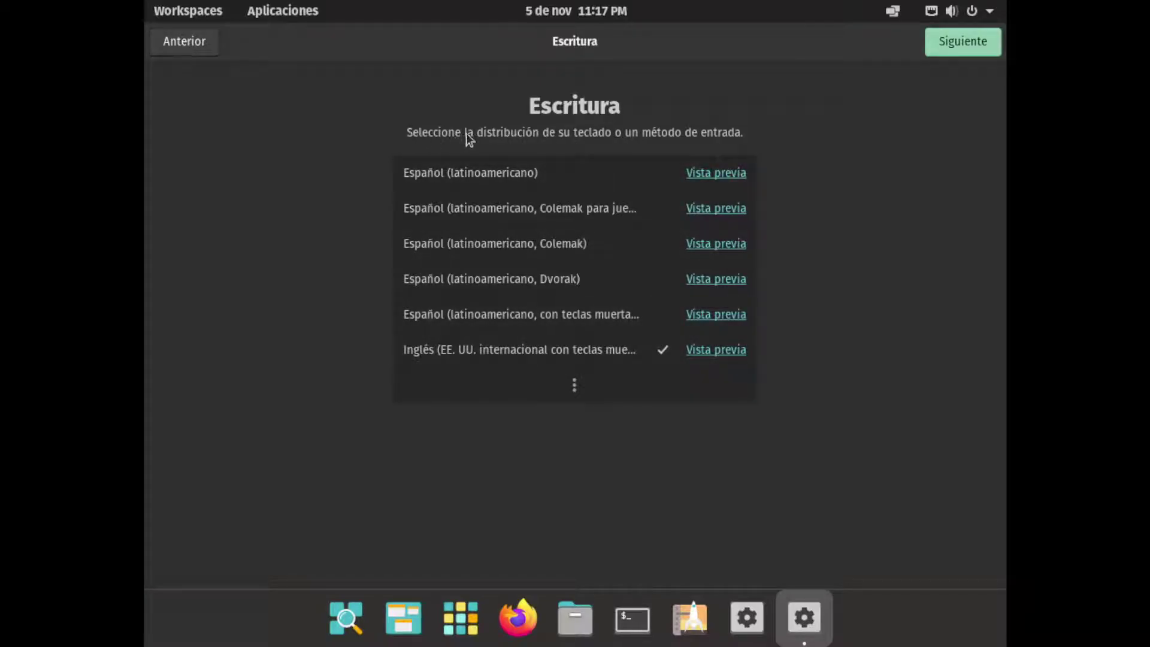
{"action": "left_click", "coordinate": [483, 356]}
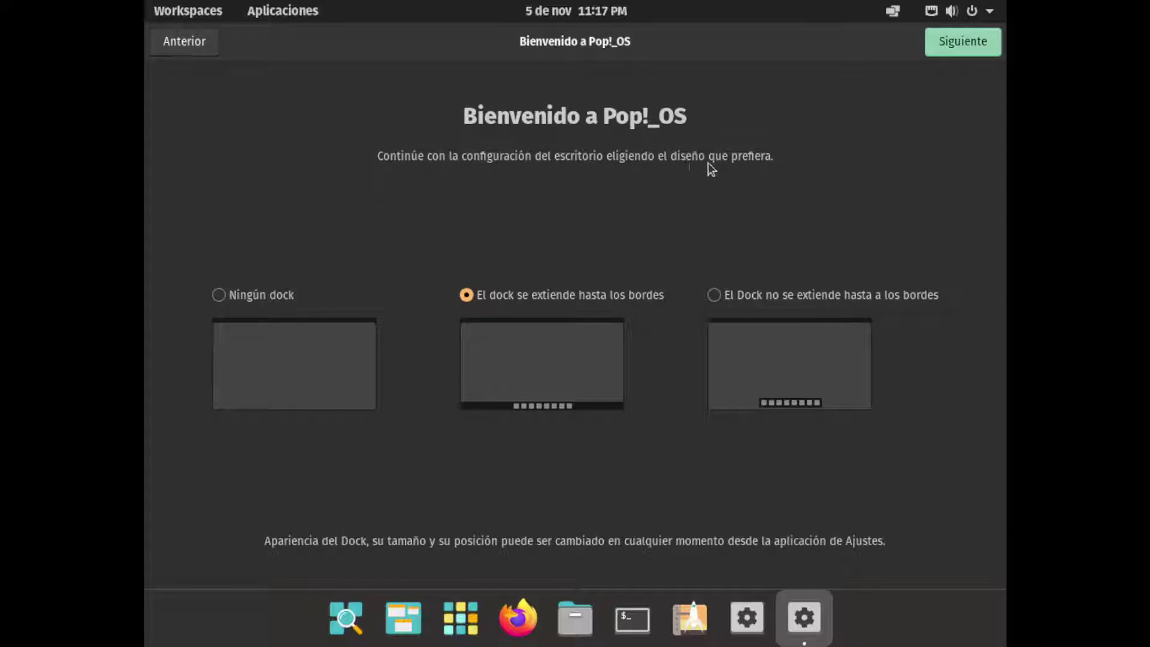
{"action": "left_click_drag", "start_coordinate": [489, 53], "coordinate": [336, 125]}
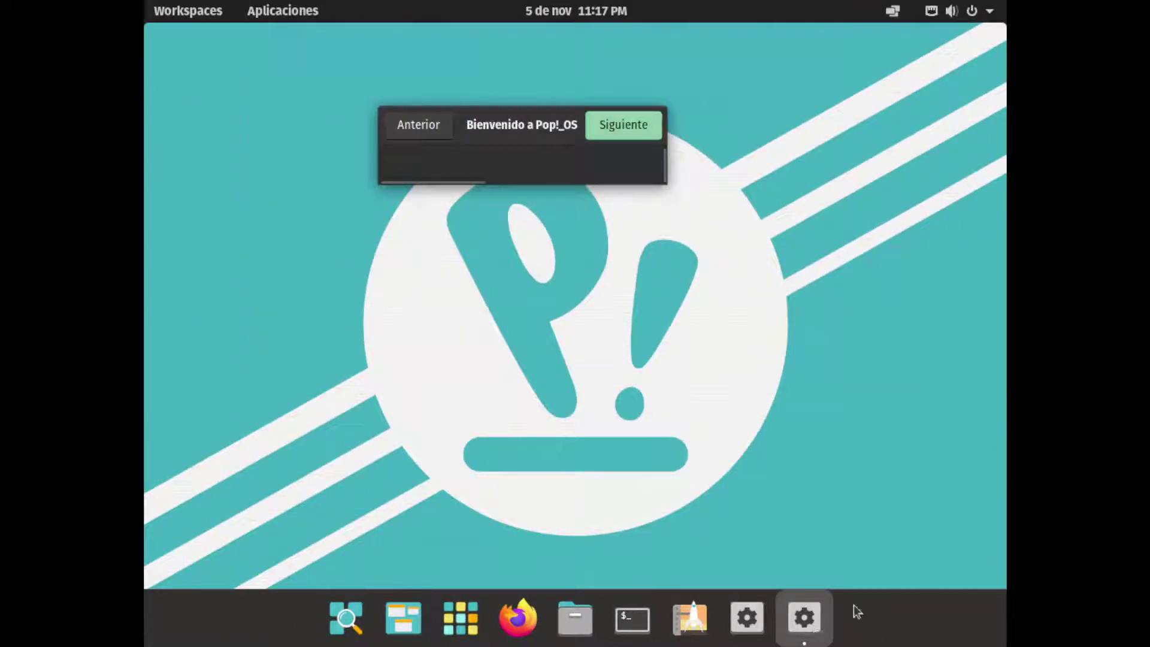
{"action": "double_click", "coordinate": [527, 122]}
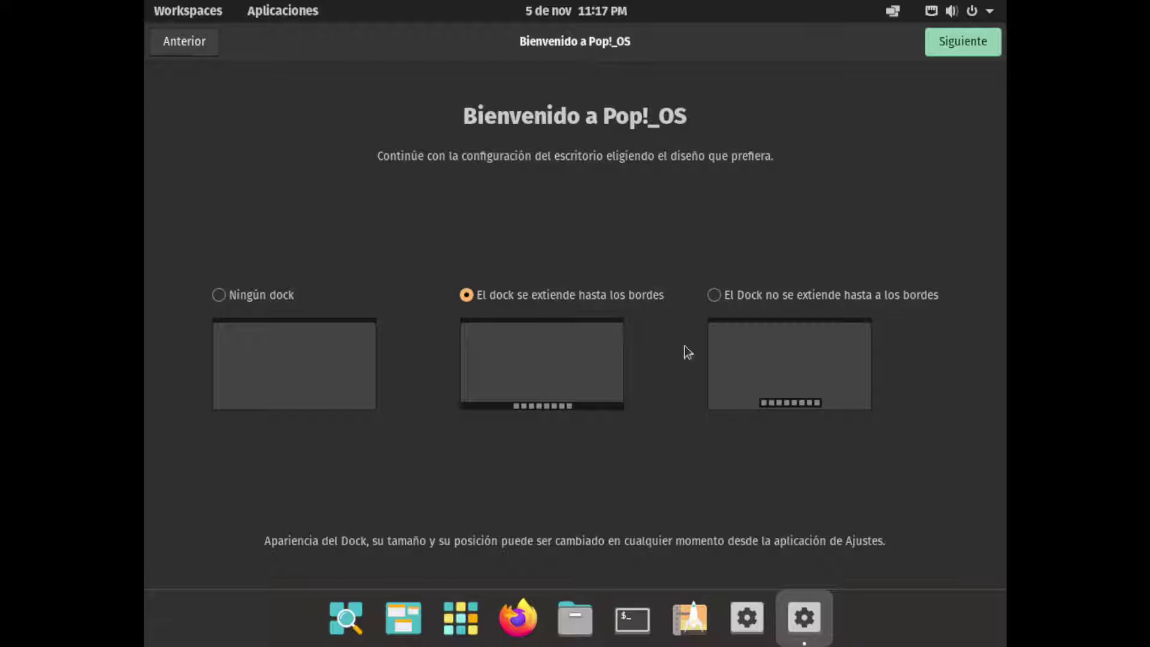
Choose 'El dock se extiende hasta los bordes' after trying the other dock layouts
{"action": "left_click", "coordinate": [221, 295]}
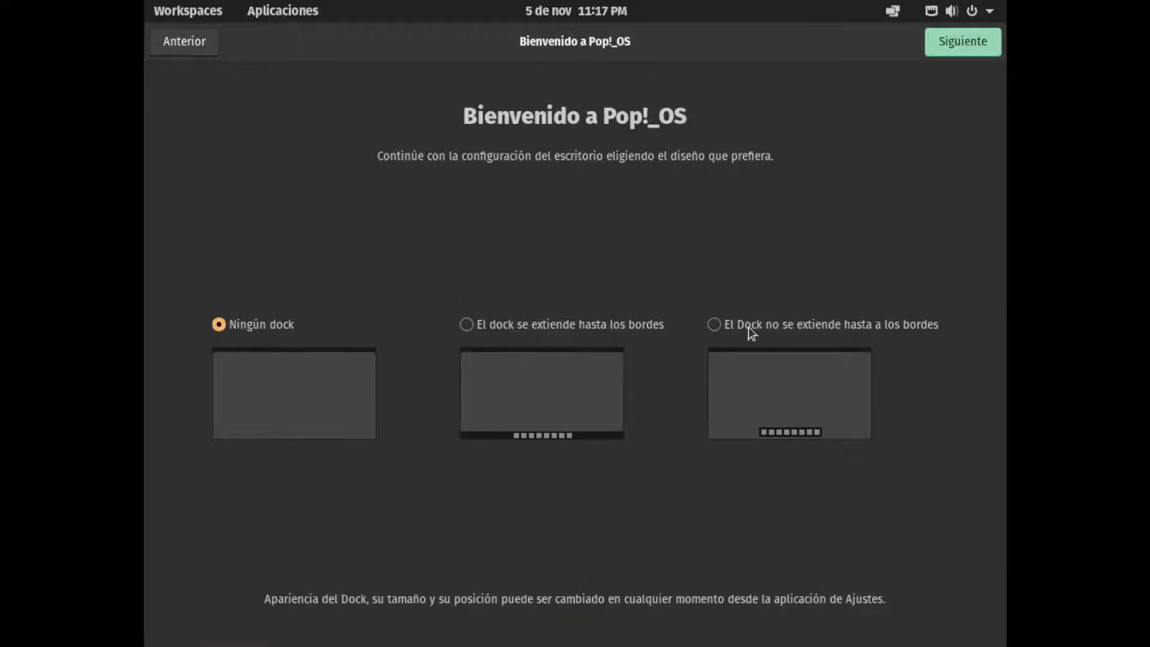
{"action": "left_click", "coordinate": [717, 324]}
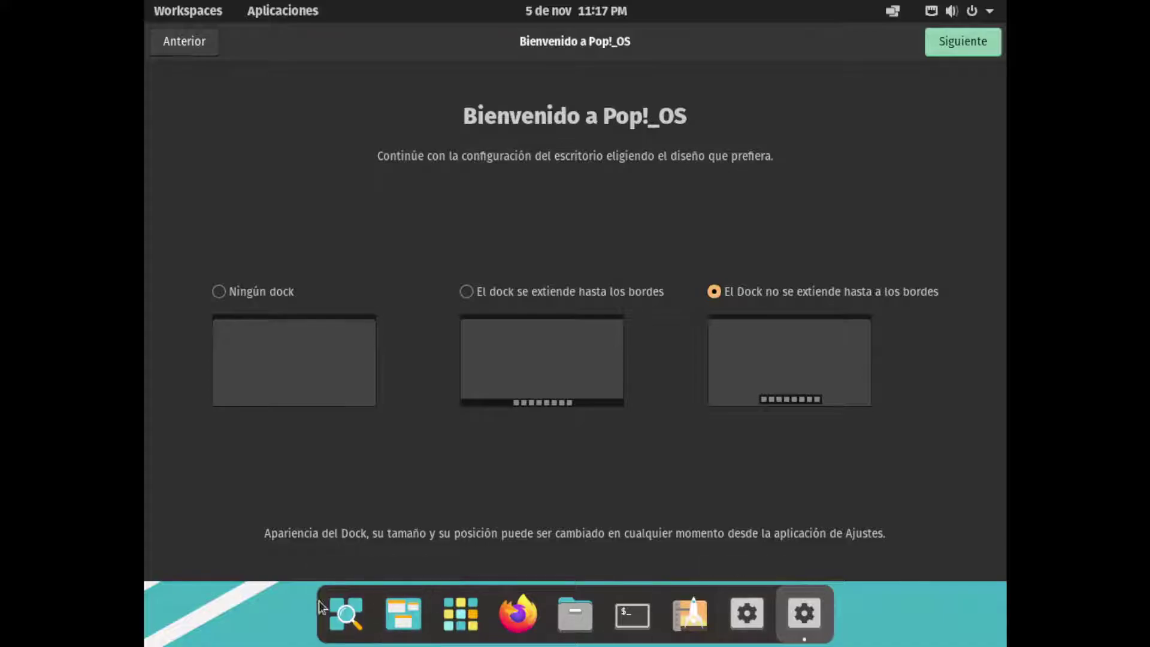
{"action": "left_click", "coordinate": [466, 291]}
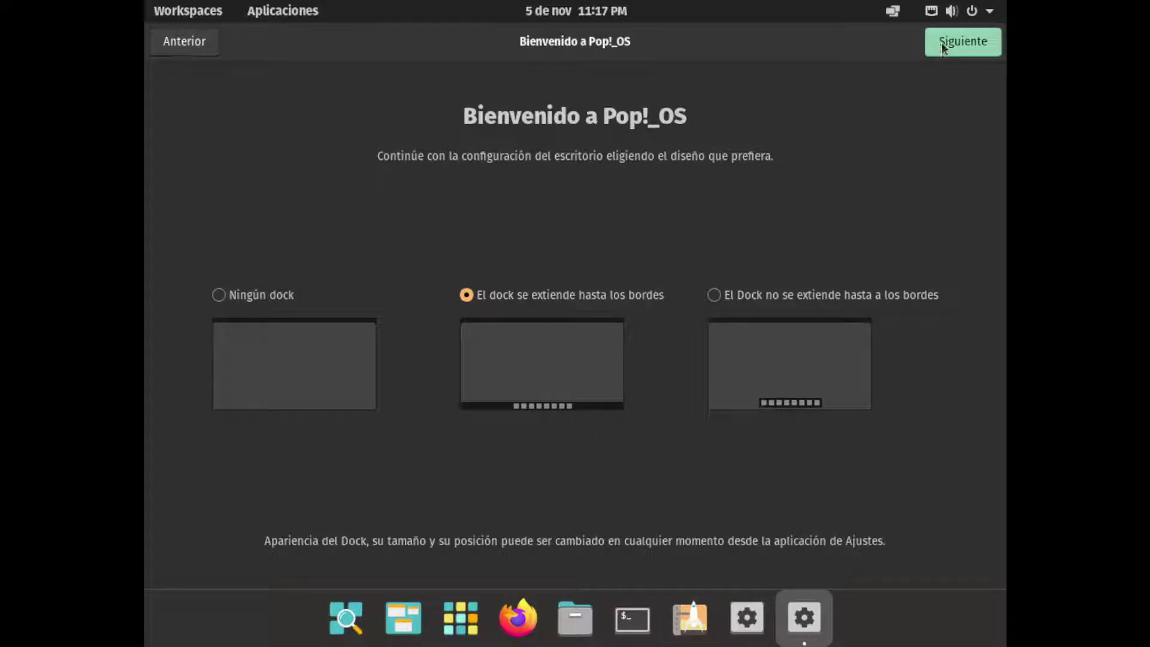
{"action": "left_click", "coordinate": [941, 49]}
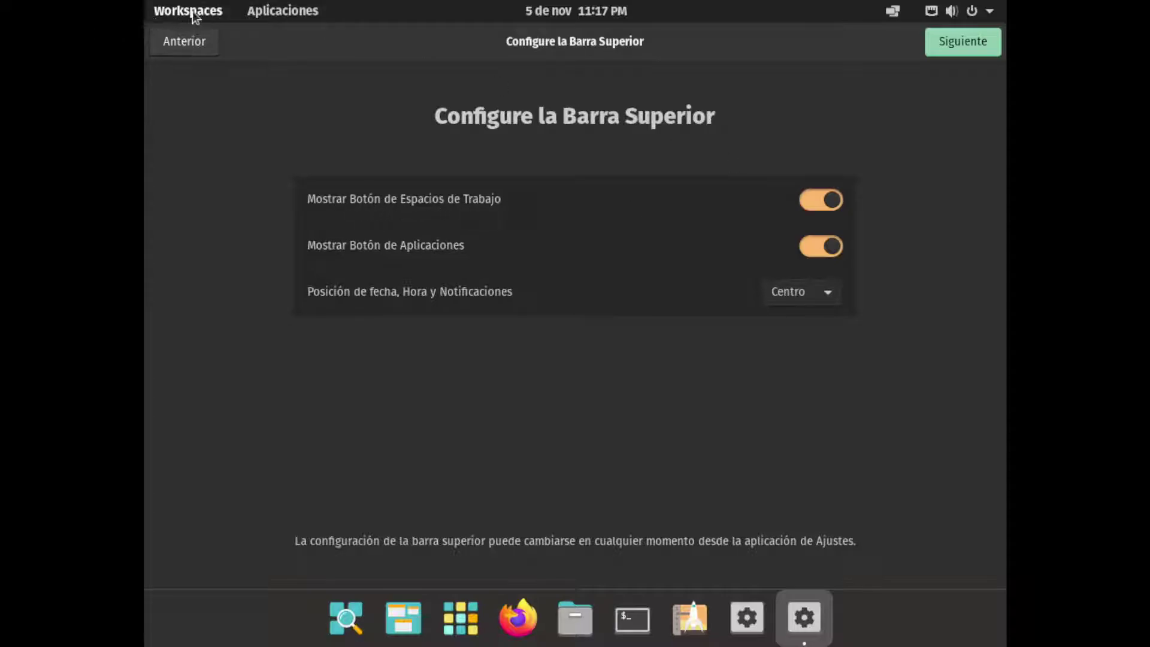
Leave 'Mostrar Botón de Espacios de Trabajo' enabled after toggling it off and on, and continue
{"action": "left_click", "coordinate": [817, 205]}
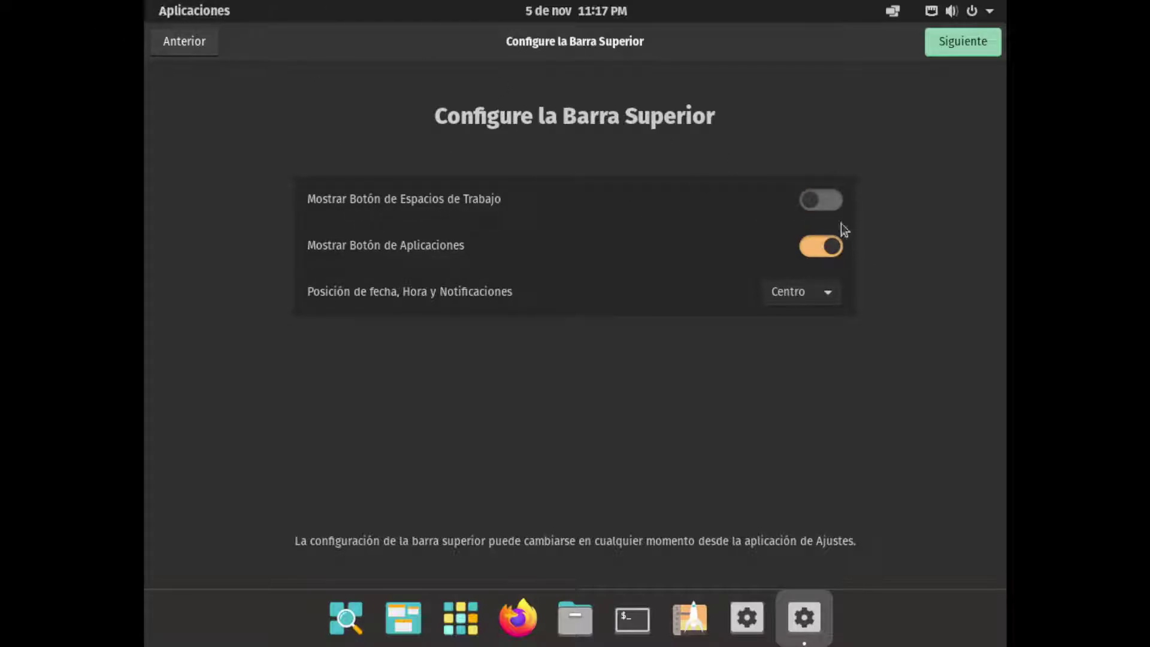
{"action": "left_click", "coordinate": [833, 205]}
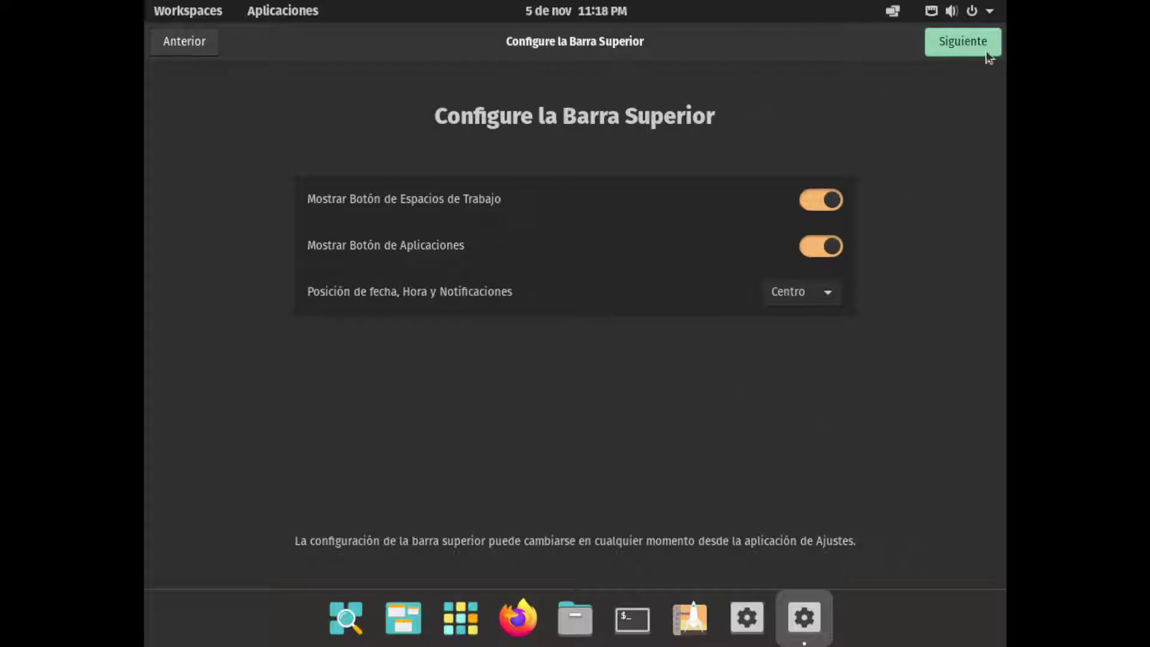
{"action": "left_click", "coordinate": [964, 42]}
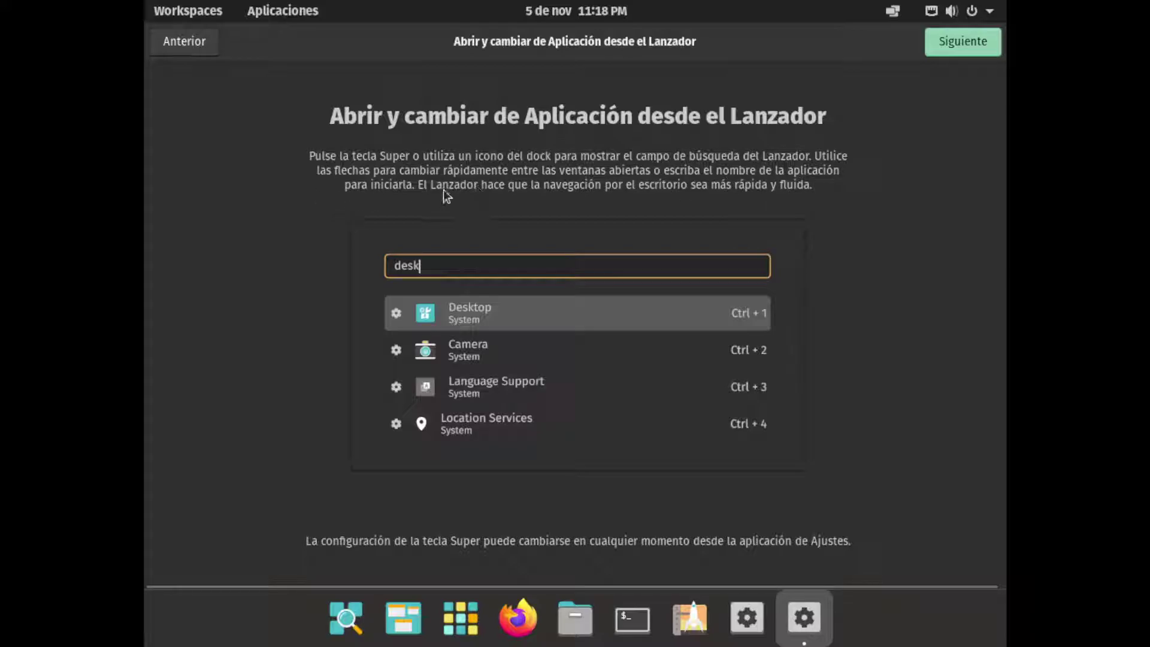
Skip the Launcher, gestures and location pages, and set the time zone to Panamá (EST, UTC-05)
{"action": "left_click", "coordinate": [939, 39]}
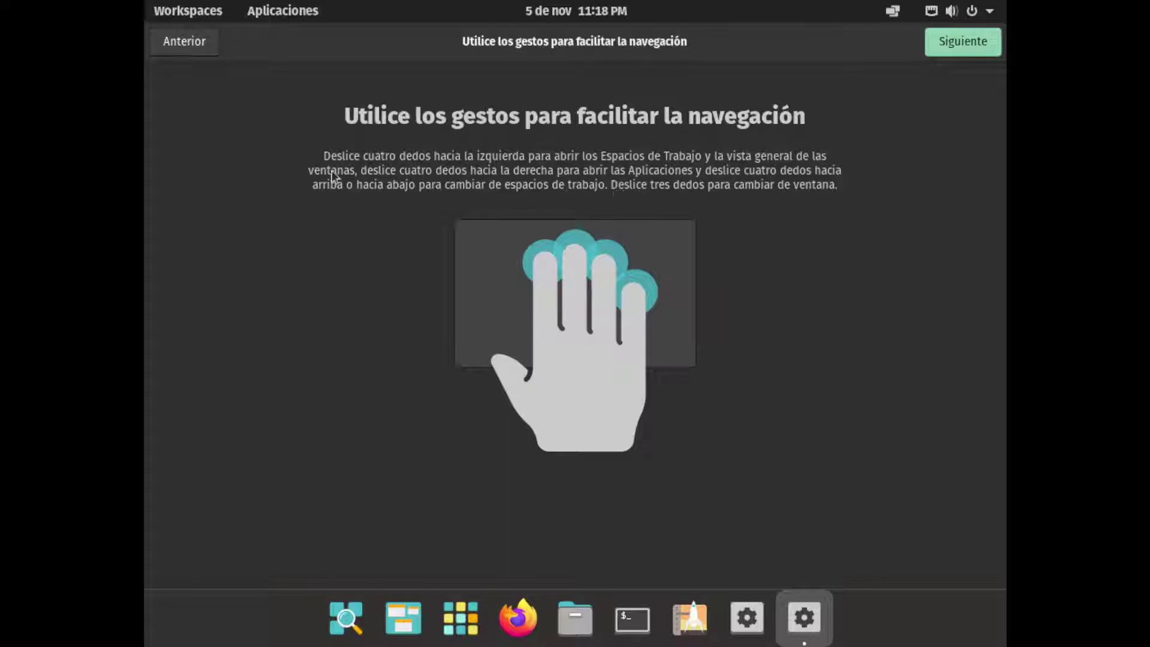
{"action": "left_click", "coordinate": [959, 54]}
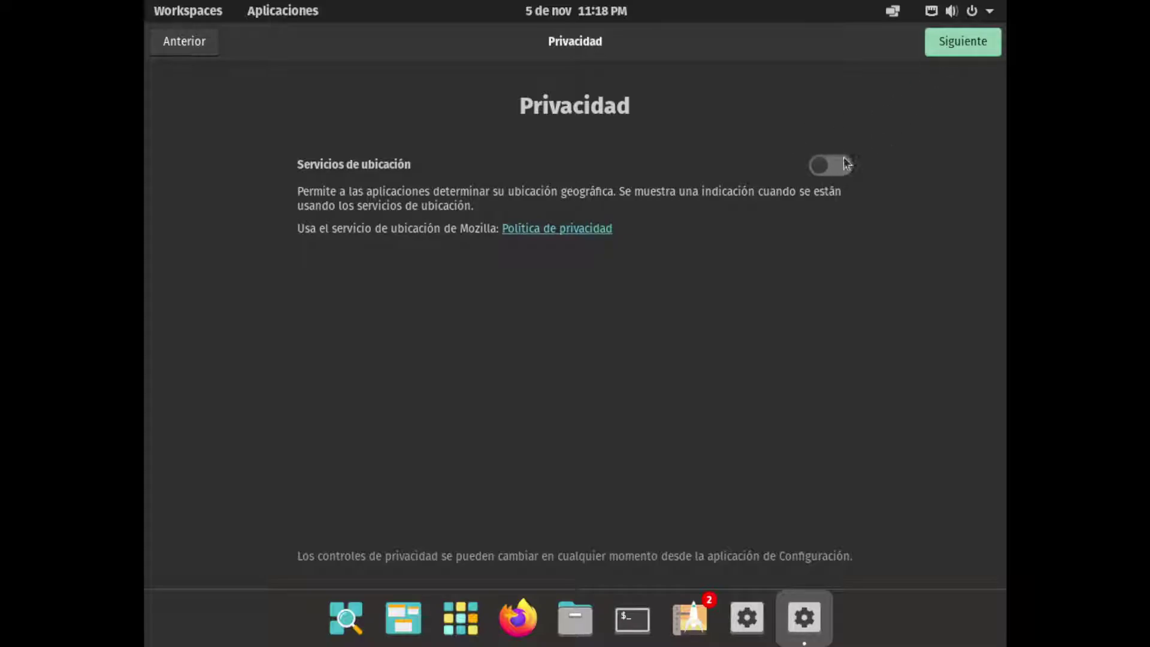
{"action": "left_click", "coordinate": [962, 42]}
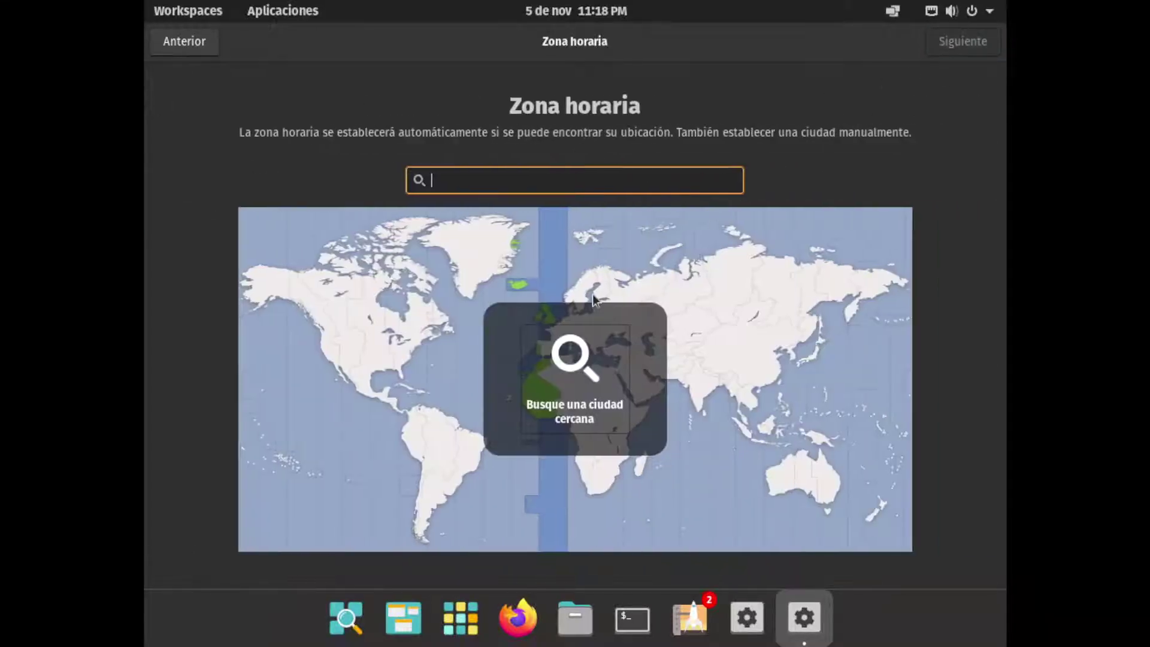
{"action": "left_click", "coordinate": [411, 423]}
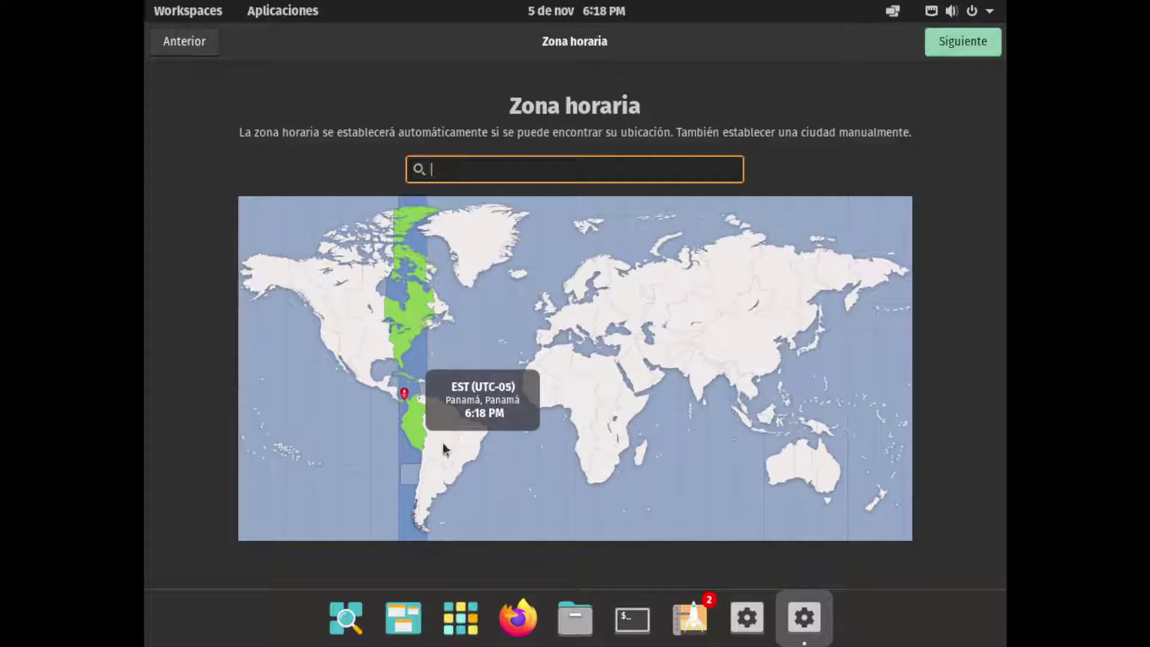
{"action": "left_click", "coordinate": [961, 49]}
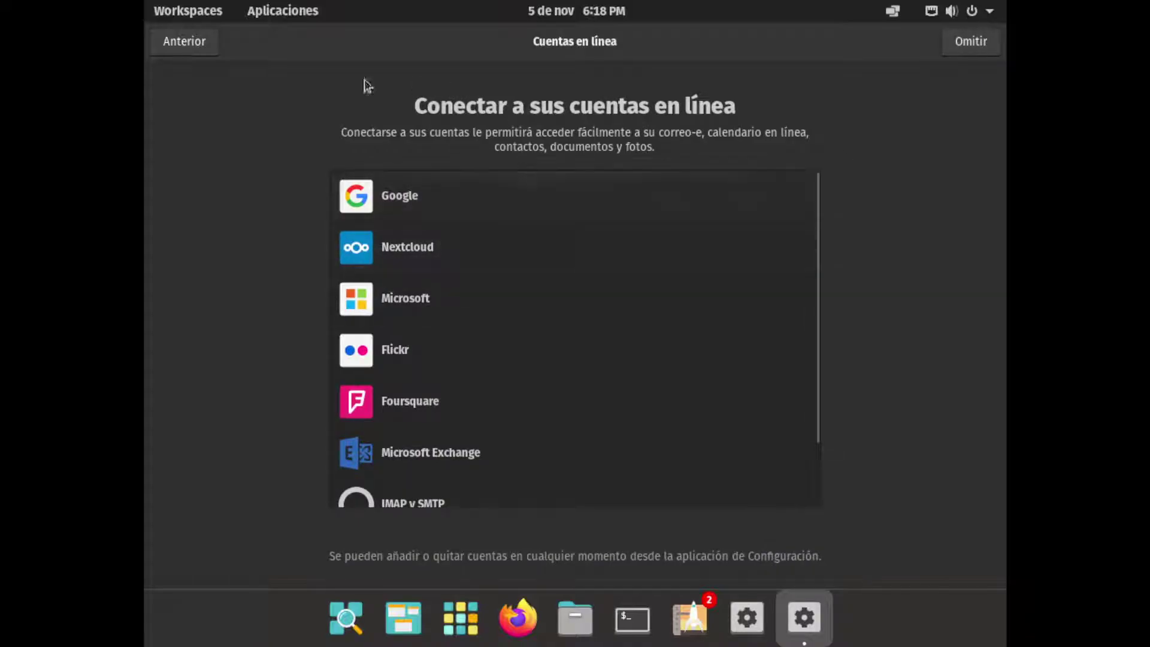
Browse the online accounts list without adding any, then choose Omitir
{"action": "scroll", "coordinate": [540, 246], "scroll_direction": "down", "scroll_amount": 3}
{"action": "scroll", "coordinate": [551, 245], "scroll_direction": "up", "scroll_amount": 3}
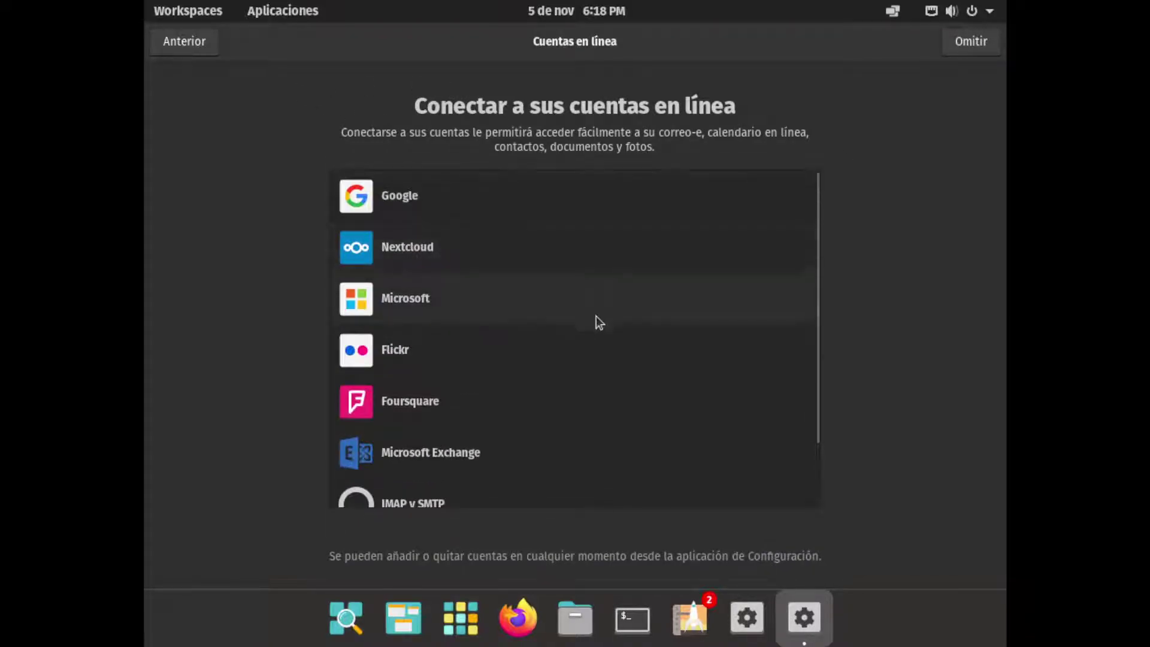
{"action": "scroll", "coordinate": [628, 311], "scroll_direction": "down", "scroll_amount": 3}
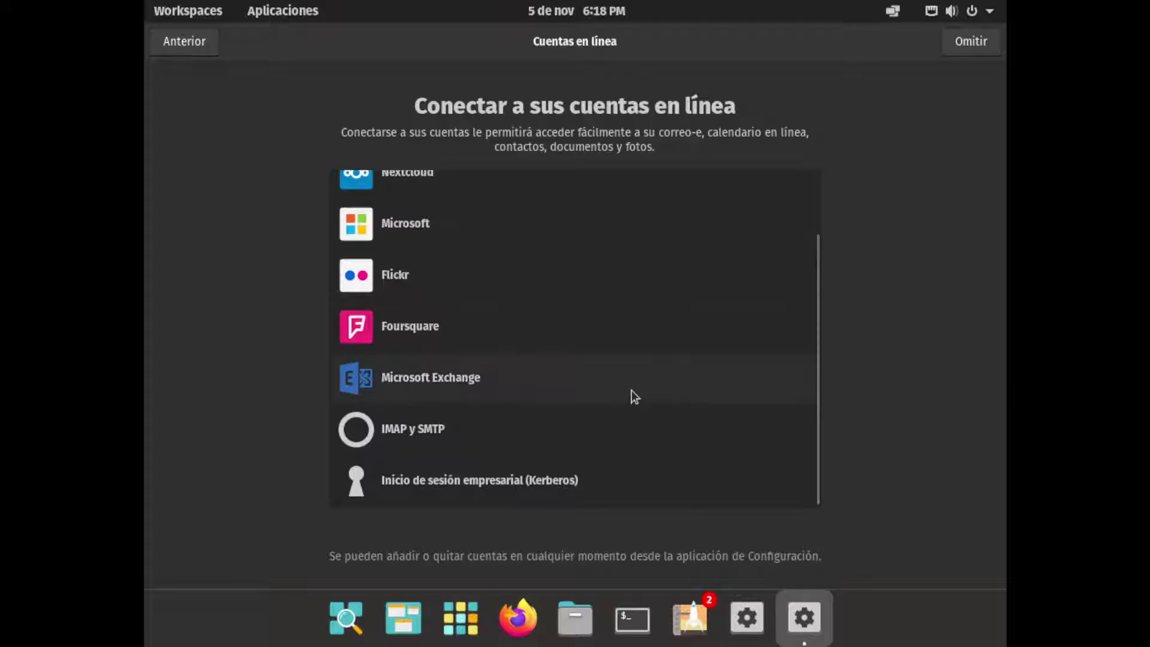
{"action": "scroll", "coordinate": [631, 390], "scroll_direction": "up", "scroll_amount": 2}
{"action": "scroll", "coordinate": [806, 271], "scroll_direction": "up", "scroll_amount": 1}
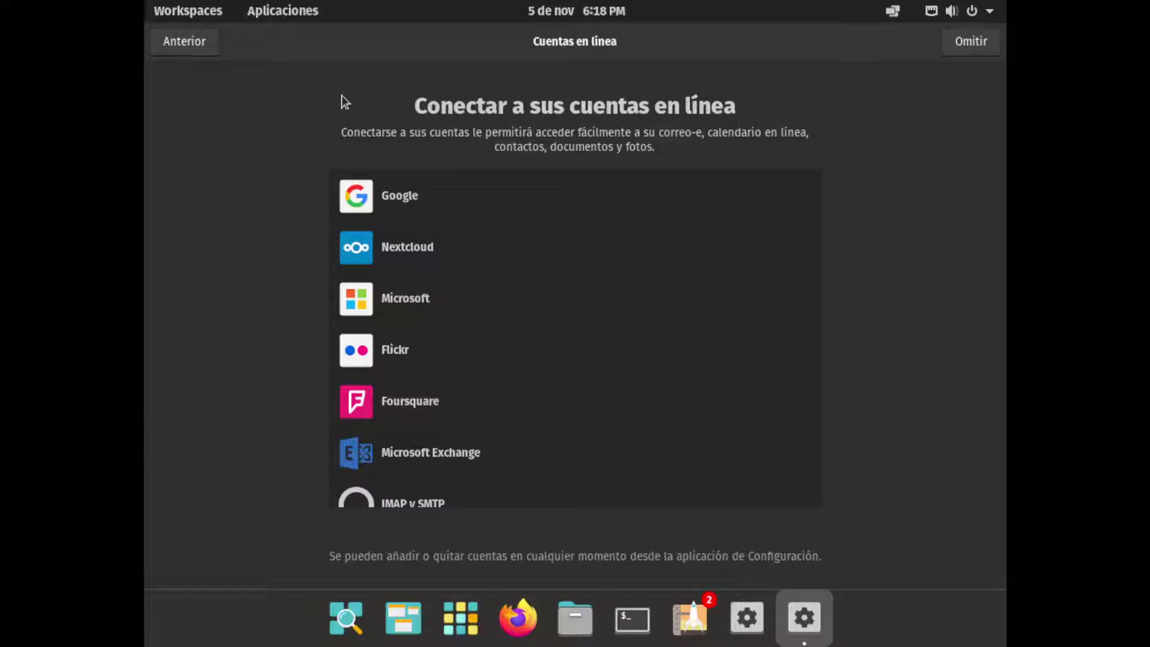
{"action": "scroll", "coordinate": [484, 246], "scroll_direction": "down", "scroll_amount": 3}
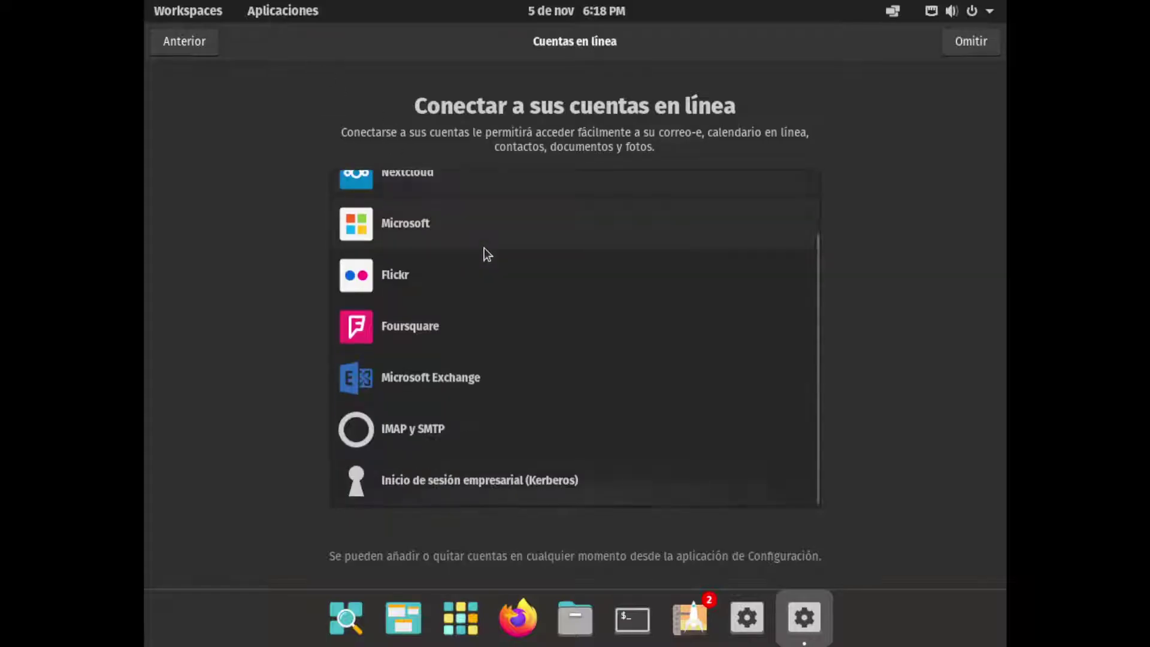
{"action": "scroll", "coordinate": [430, 228], "scroll_direction": "up", "scroll_amount": 3}
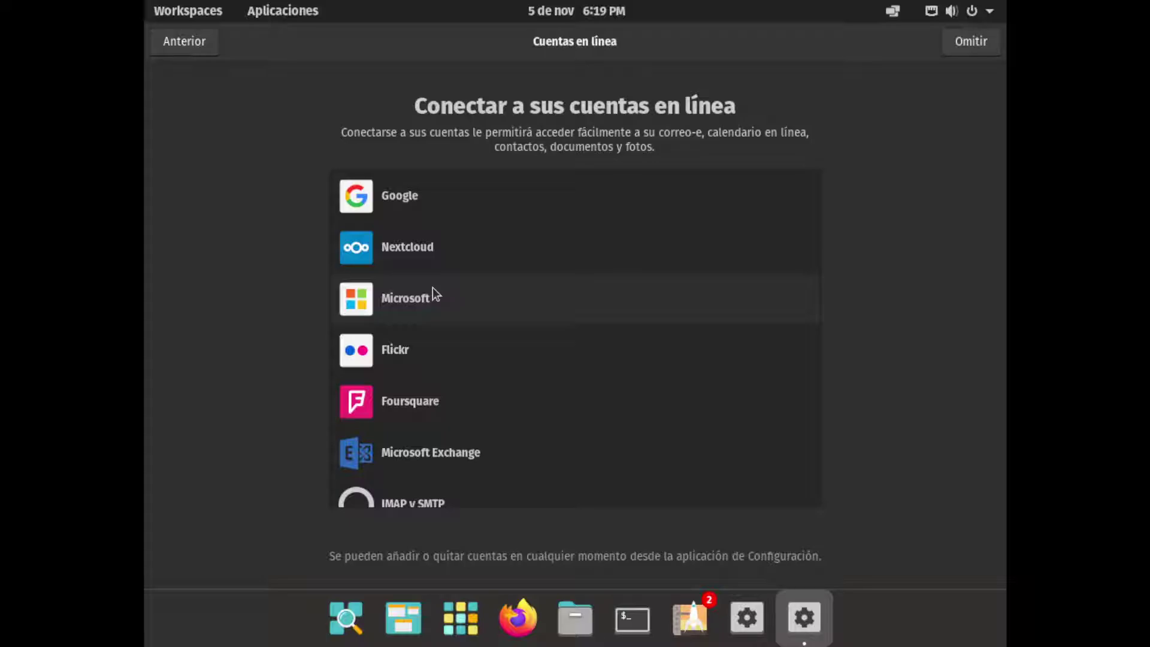
{"action": "scroll", "coordinate": [463, 371], "scroll_direction": "down", "scroll_amount": 2}
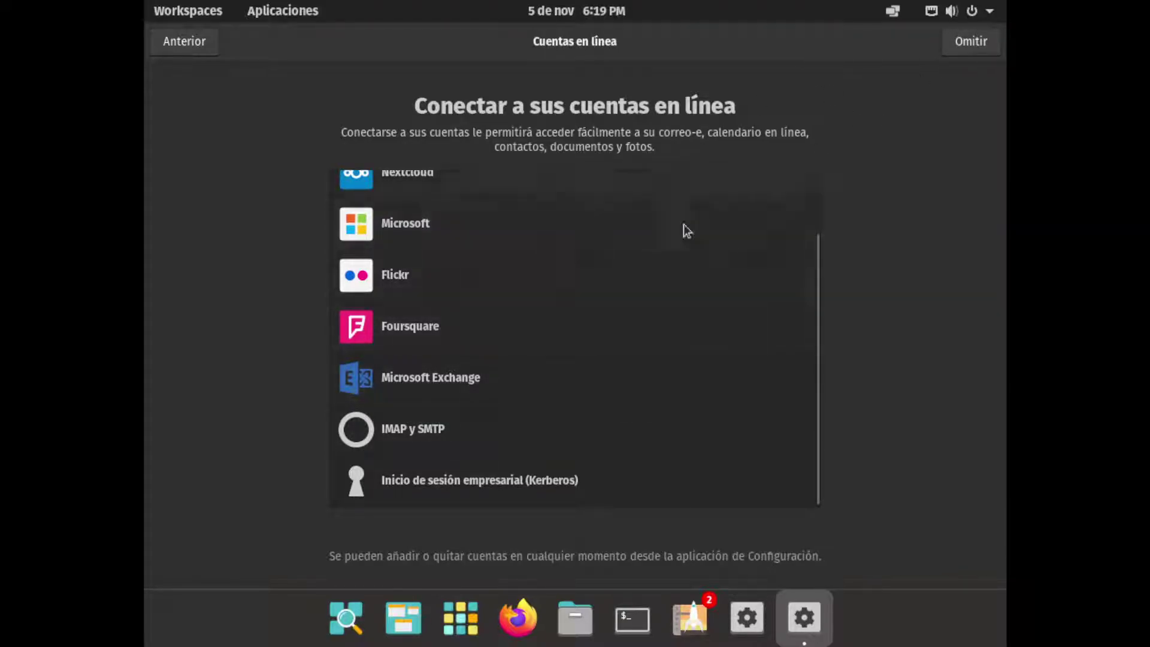
{"action": "left_click", "coordinate": [976, 48]}
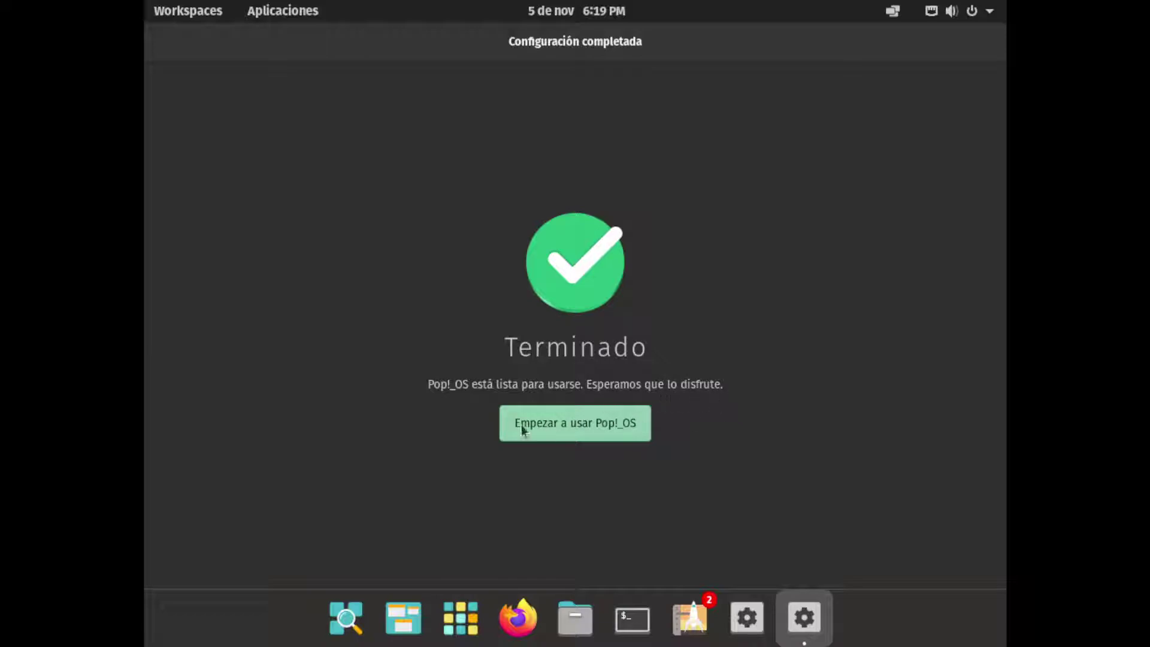
Start using Pop!_OS and go to the Pantallas page in Settings
{"action": "left_click", "coordinate": [558, 427]}
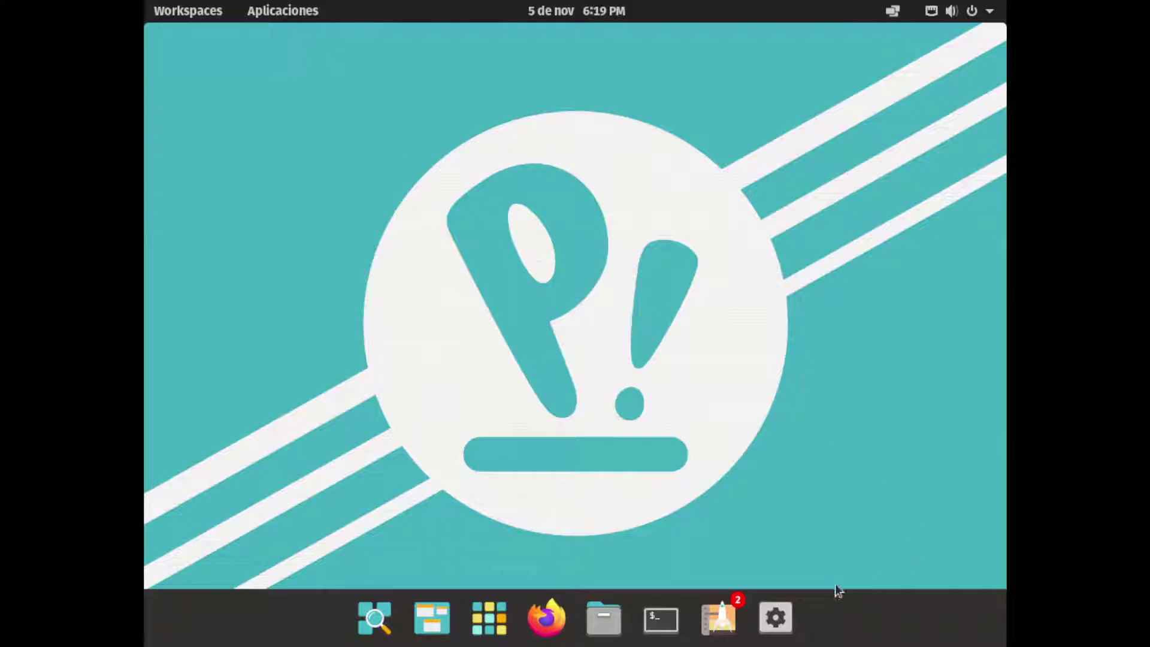
{"action": "left_click", "coordinate": [780, 623]}
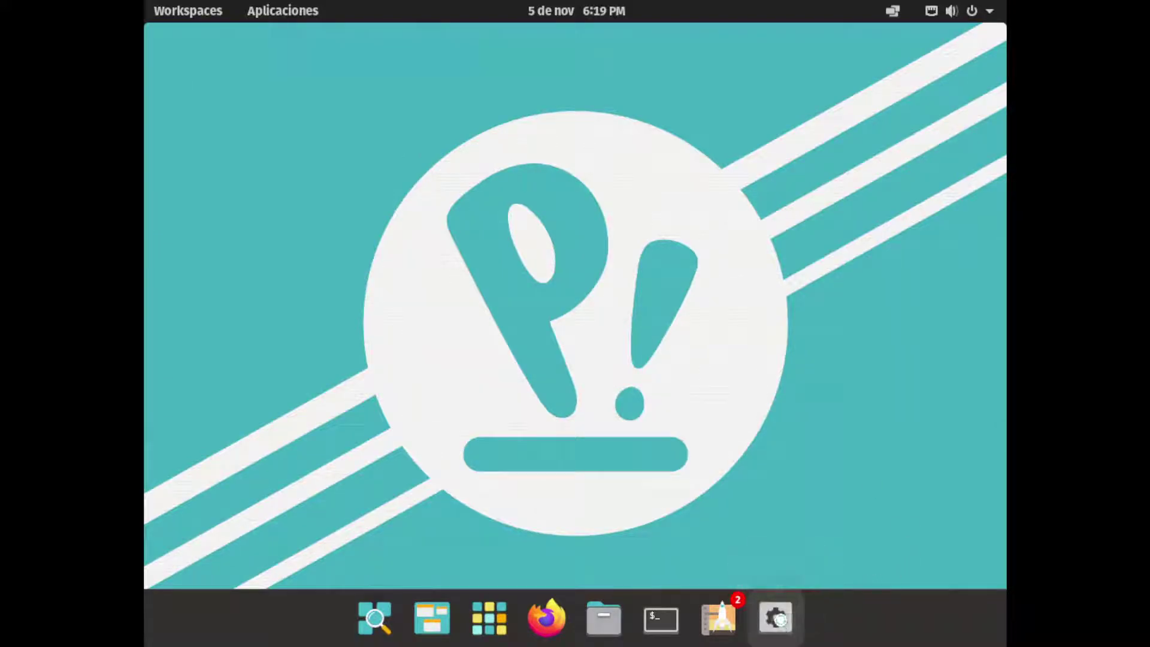
{"action": "scroll", "coordinate": [228, 394], "scroll_direction": "down", "scroll_amount": 2}
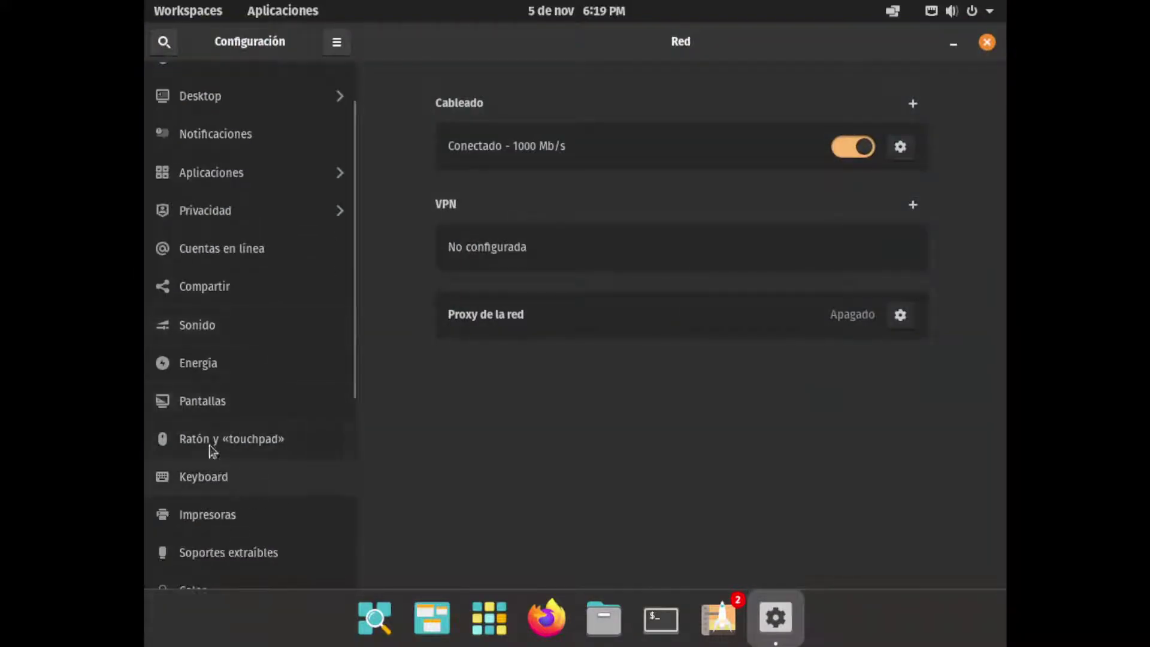
{"action": "left_click", "coordinate": [204, 401]}
Set the resolution to 1360 × 768 (16:9), apply it, and keep the changes
{"action": "left_click", "coordinate": [871, 182]}
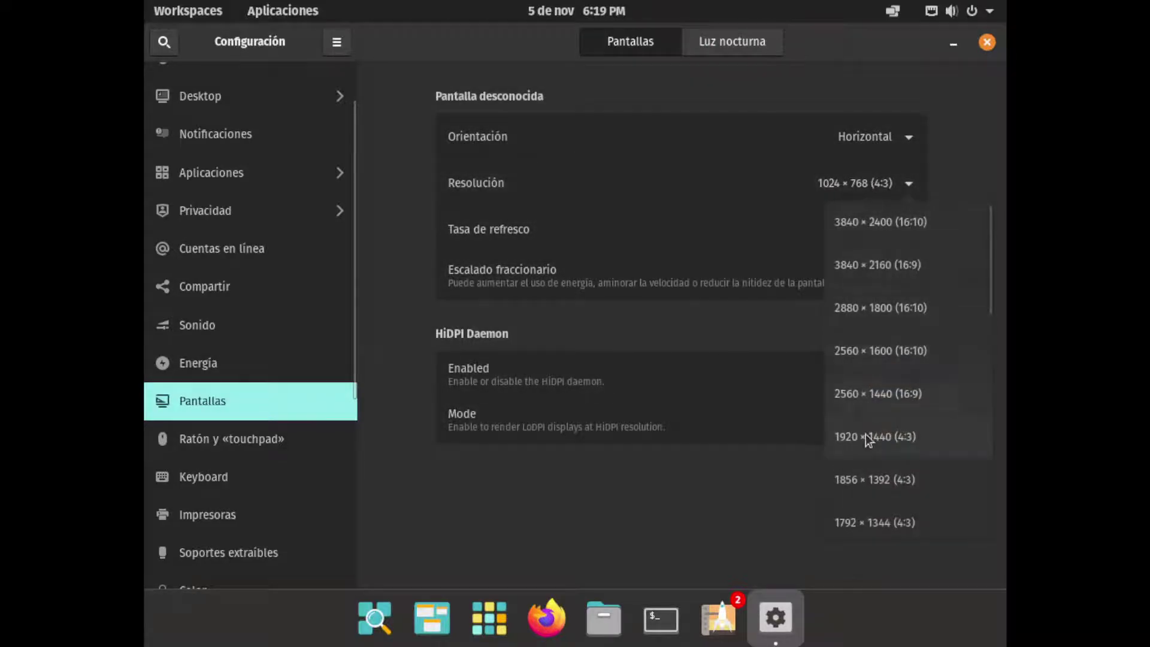
{"action": "scroll", "coordinate": [862, 479], "scroll_direction": "down", "scroll_amount": 5}
{"action": "scroll", "coordinate": [861, 481], "scroll_direction": "down", "scroll_amount": 5}
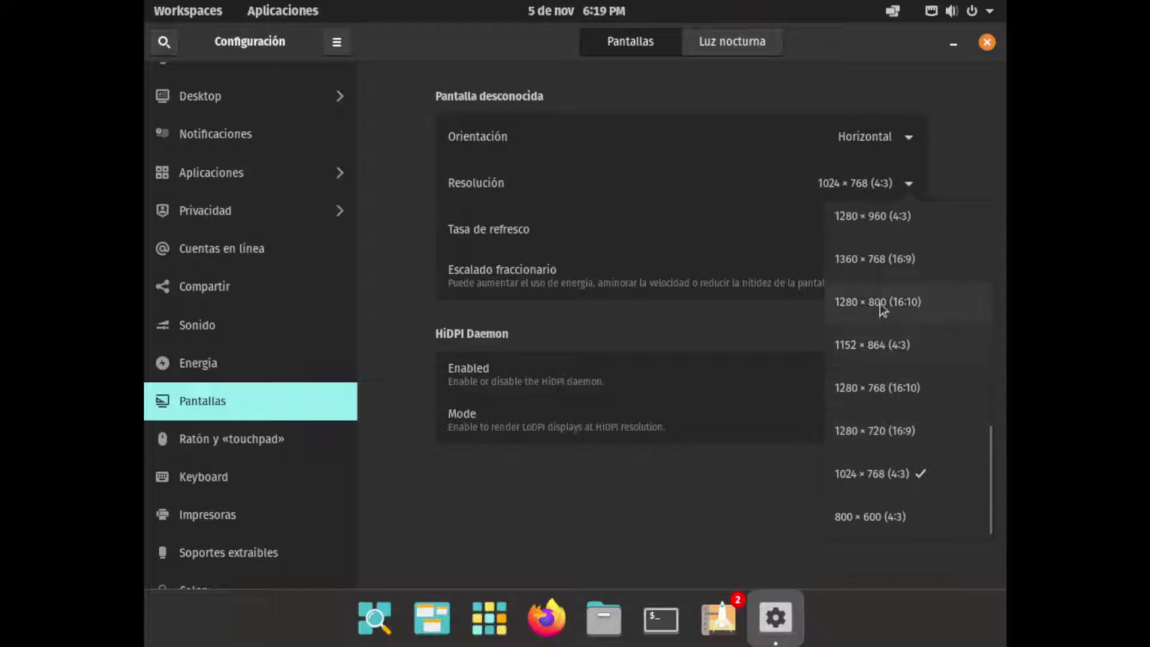
{"action": "left_click", "coordinate": [876, 259]}
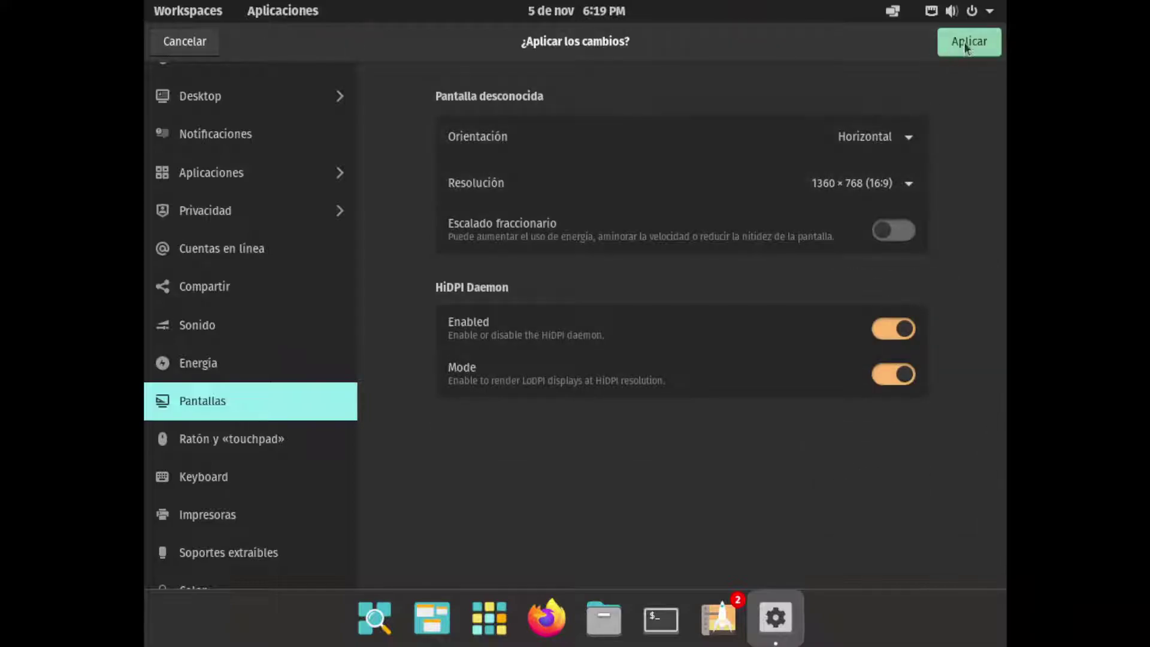
{"action": "left_click", "coordinate": [969, 42]}
{"action": "left_click", "coordinate": [674, 381]}
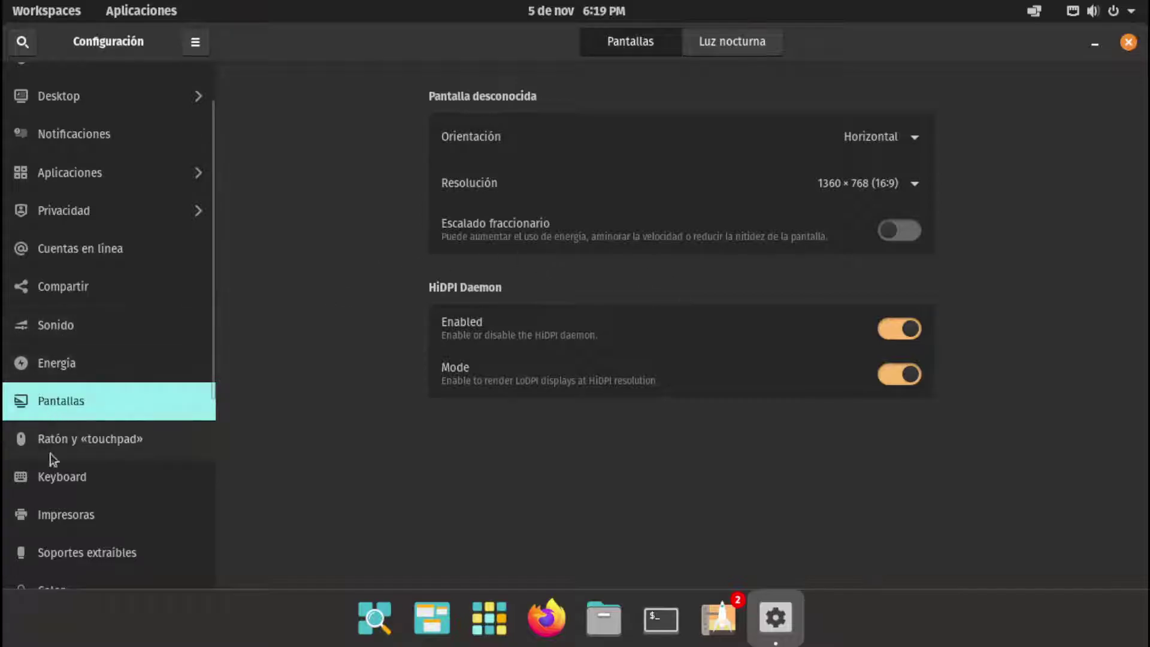
{"action": "scroll", "coordinate": [70, 482], "scroll_direction": "up", "scroll_amount": 1}
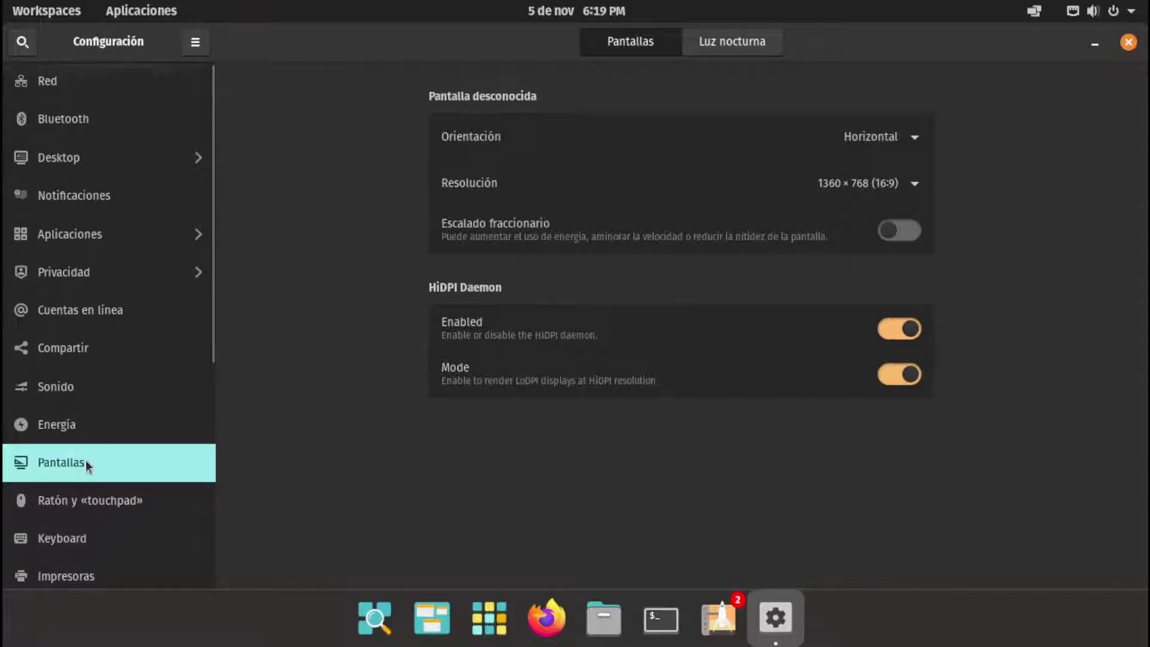
In Desktop > Dock, set Tamaño del Dock to Pequeño (36px) and visibility to Ocultar de forma inteligente
{"action": "left_click", "coordinate": [78, 157]}
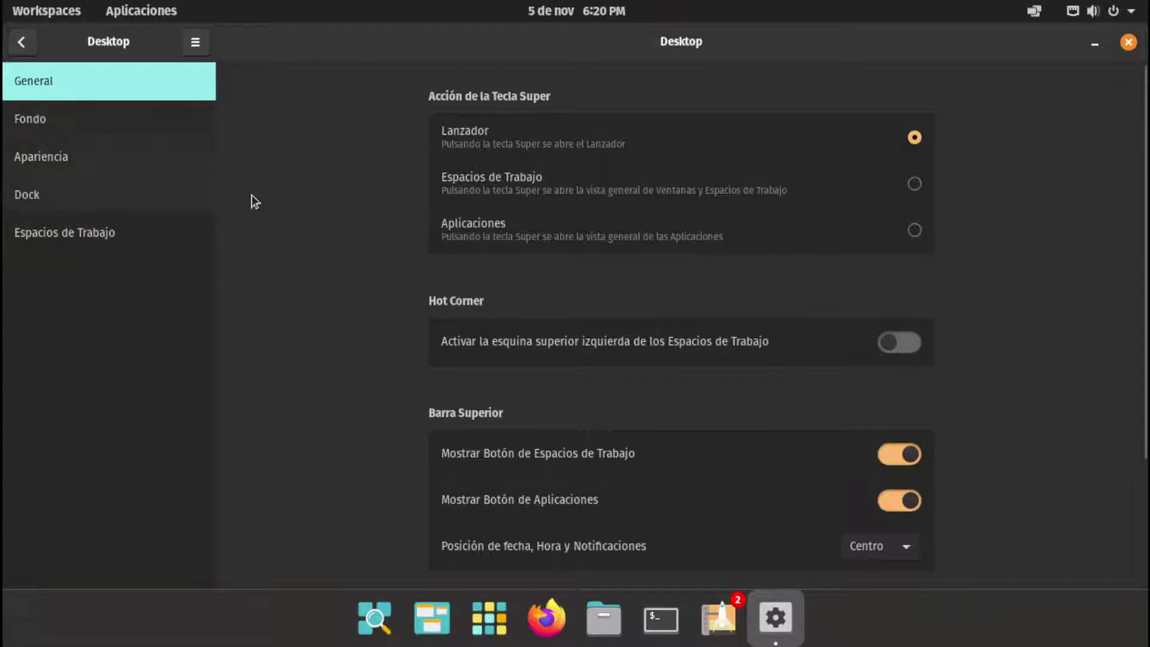
{"action": "left_click", "coordinate": [61, 205]}
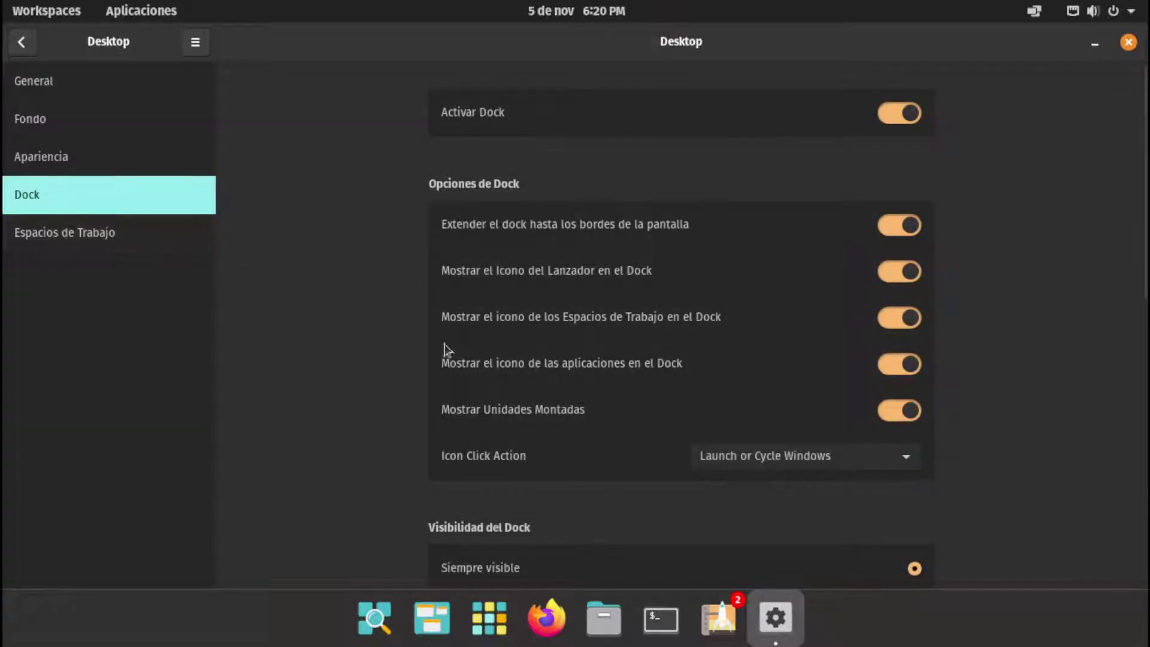
{"action": "scroll", "coordinate": [346, 416], "scroll_direction": "down", "scroll_amount": 3}
{"action": "scroll", "coordinate": [346, 417], "scroll_direction": "up", "scroll_amount": 3}
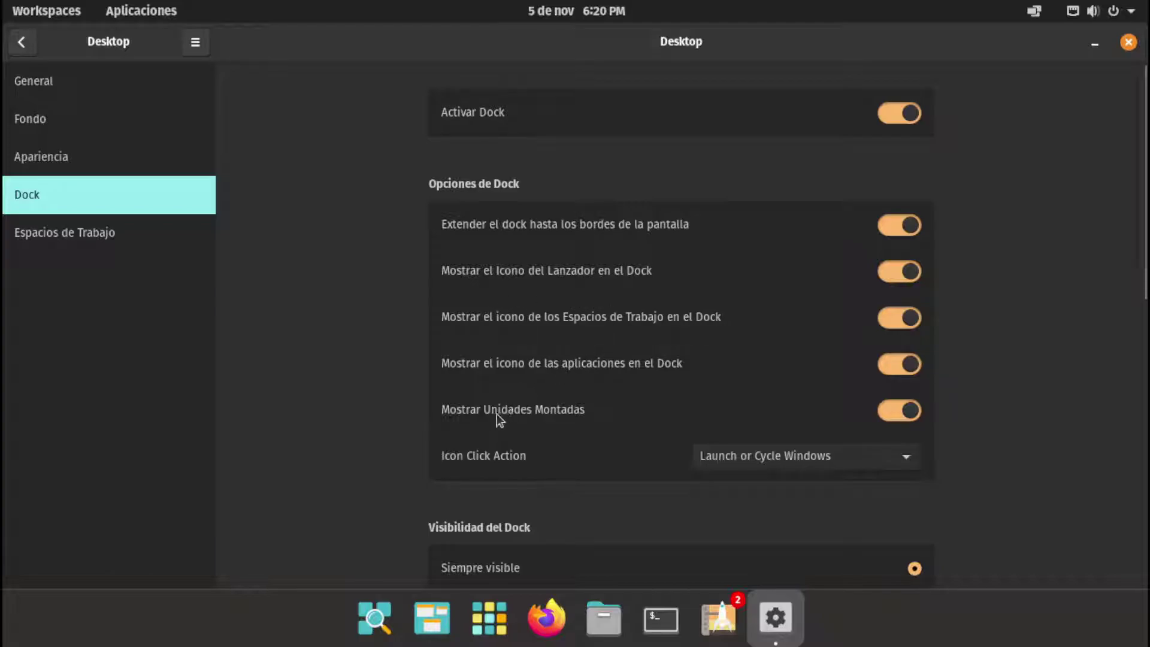
{"action": "scroll", "coordinate": [1121, 401], "scroll_direction": "down", "scroll_amount": 5}
{"action": "scroll", "coordinate": [1121, 402], "scroll_direction": "down", "scroll_amount": 4}
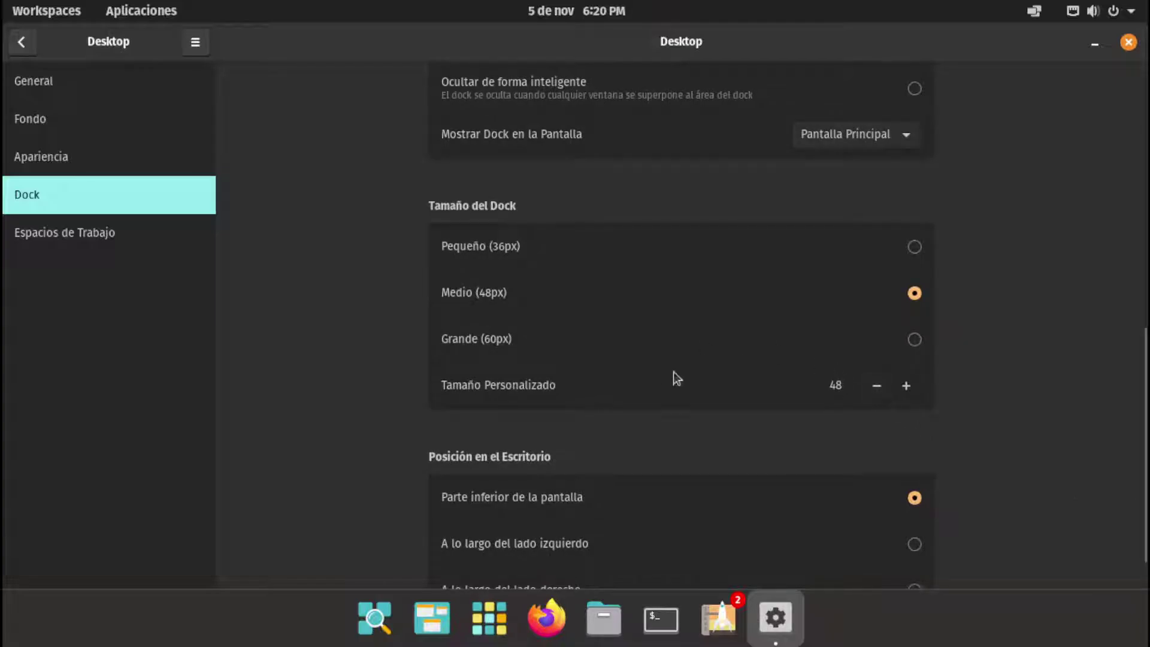
{"action": "left_click", "coordinate": [916, 245]}
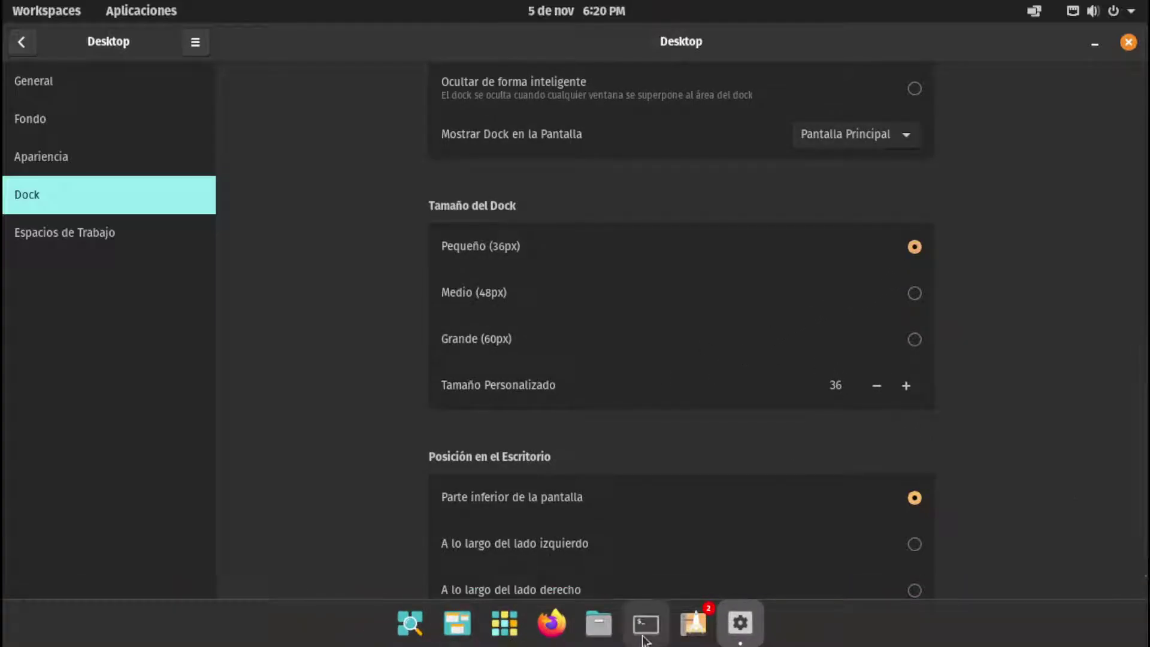
{"action": "scroll", "coordinate": [1033, 385], "scroll_direction": "down", "scroll_amount": 1}
{"action": "scroll", "coordinate": [997, 382], "scroll_direction": "up", "scroll_amount": 4}
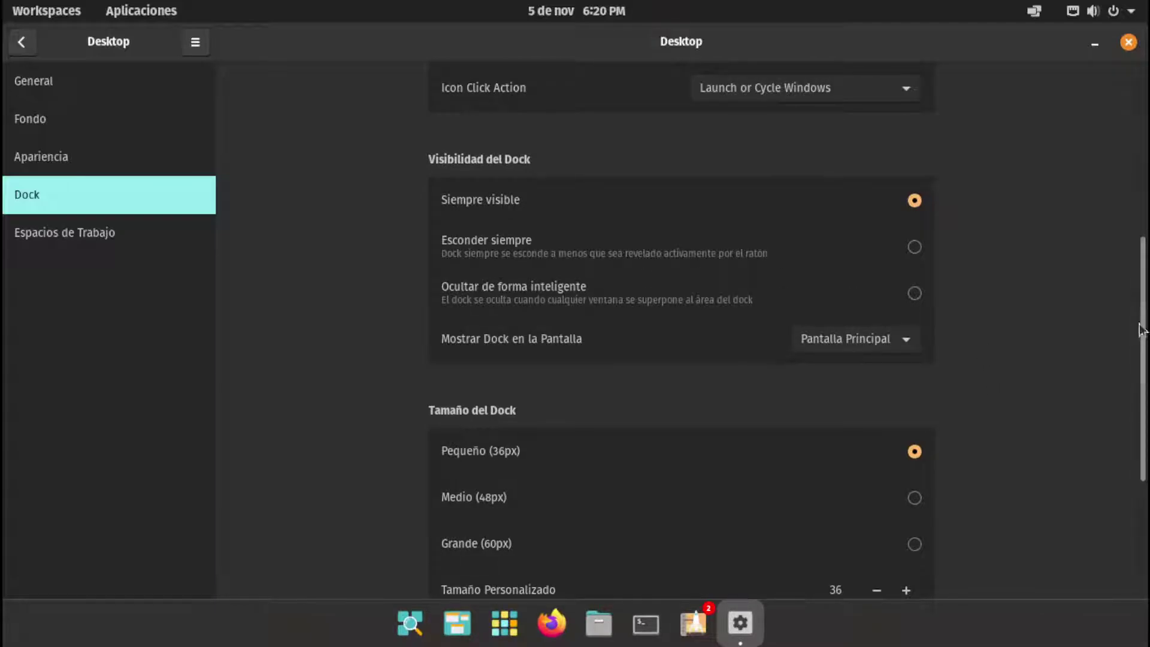
{"action": "left_click", "coordinate": [920, 293]}
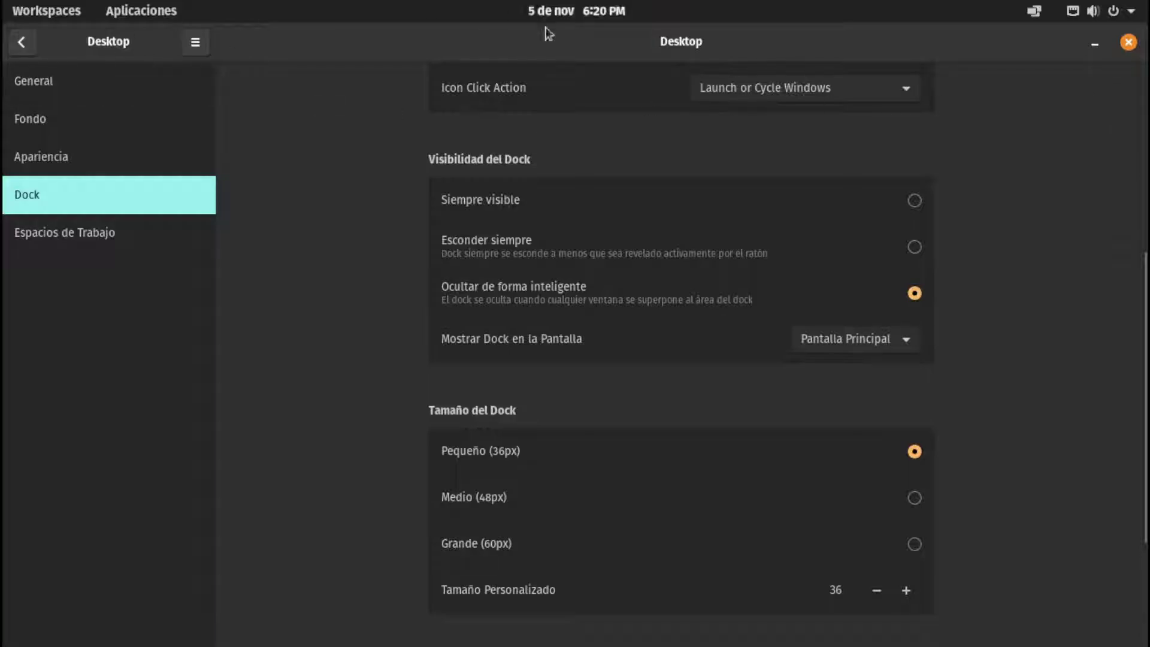
{"action": "left_click_drag", "start_coordinate": [1145, 429], "coordinate": [1147, 298]}
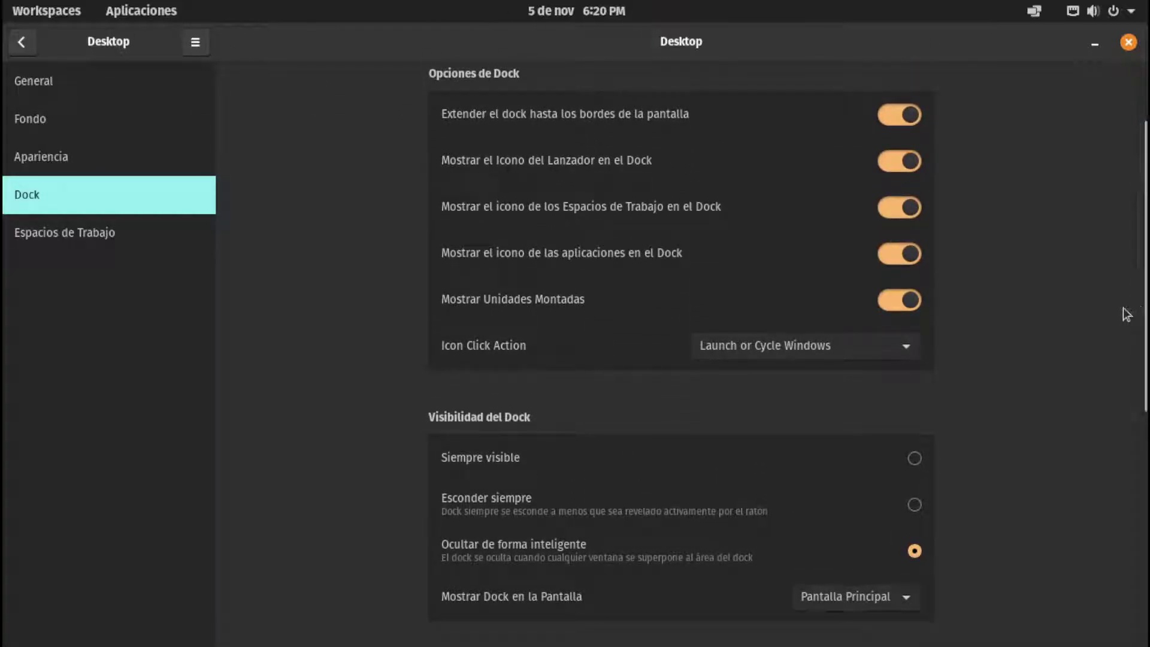
Try the dock icon click actions, leaving Launch, Minimize, or Preview Windows selected
{"action": "left_click", "coordinate": [775, 346]}
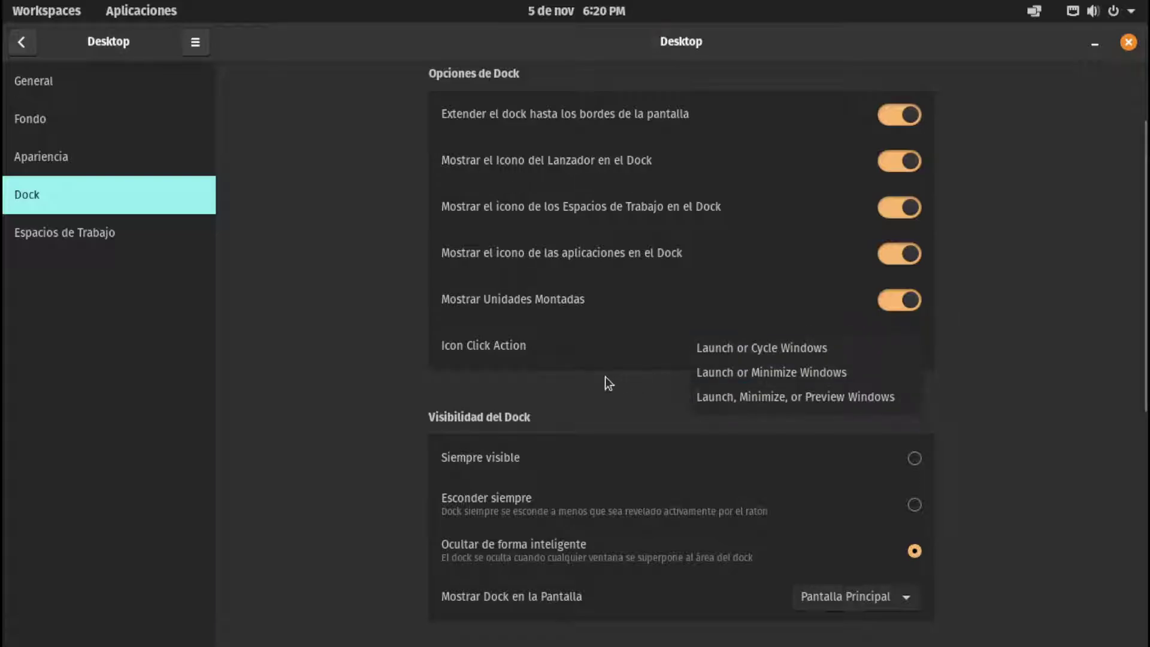
{"action": "left_click", "coordinate": [714, 397]}
{"action": "left_click", "coordinate": [782, 355]}
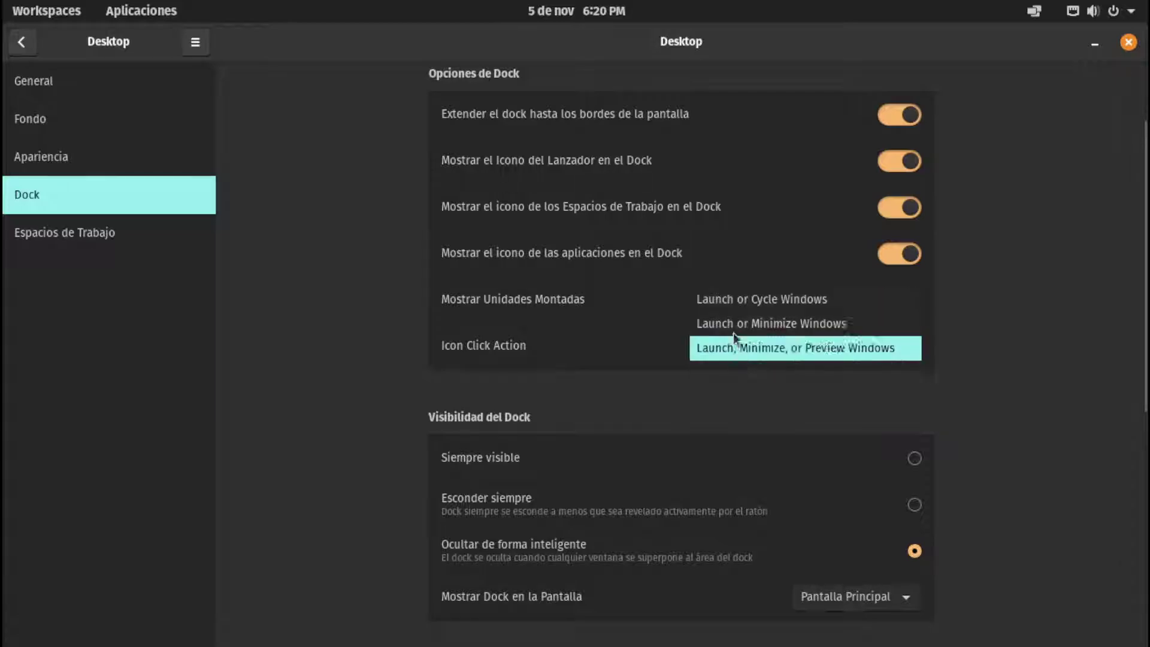
{"action": "left_click", "coordinate": [746, 300]}
{"action": "left_click", "coordinate": [756, 346]}
{"action": "left_click", "coordinate": [749, 401]}
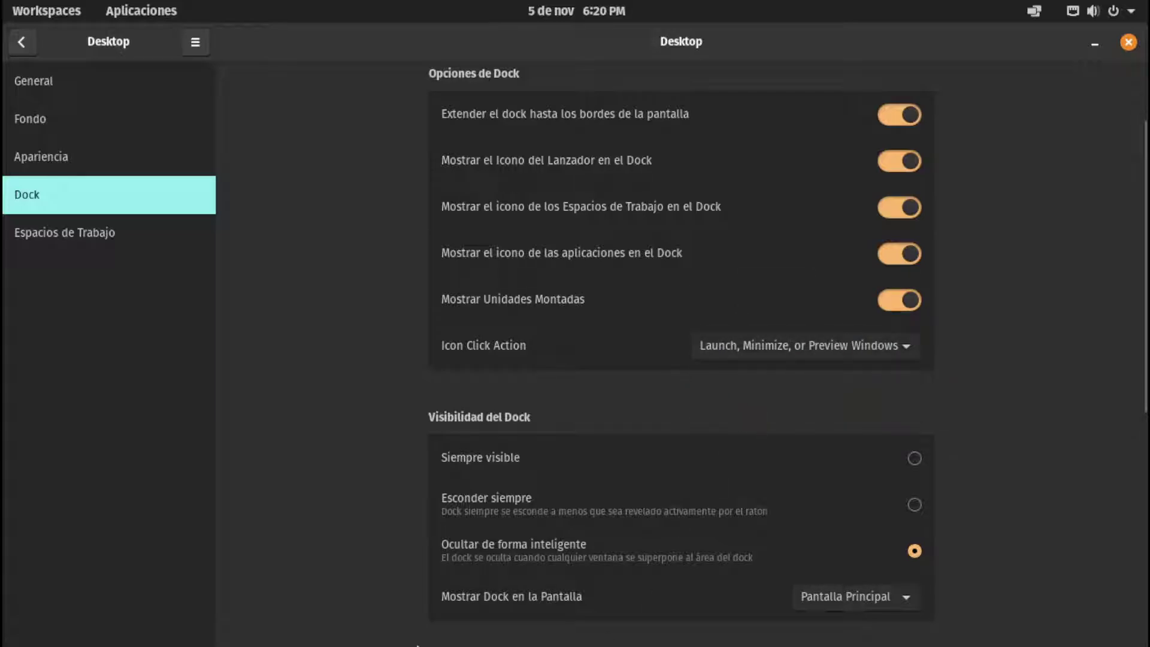
Restore the Settings window, check the Settings app's dock menu, then maximize it again
{"action": "double_click", "coordinate": [506, 49]}
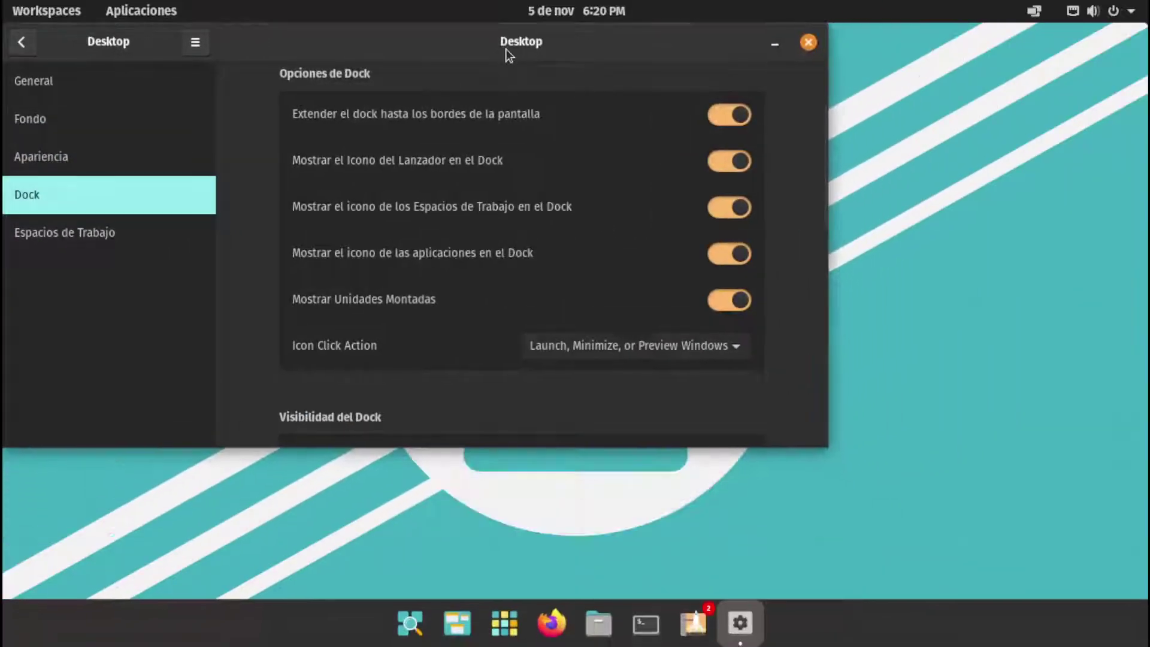
{"action": "right_click", "coordinate": [729, 639]}
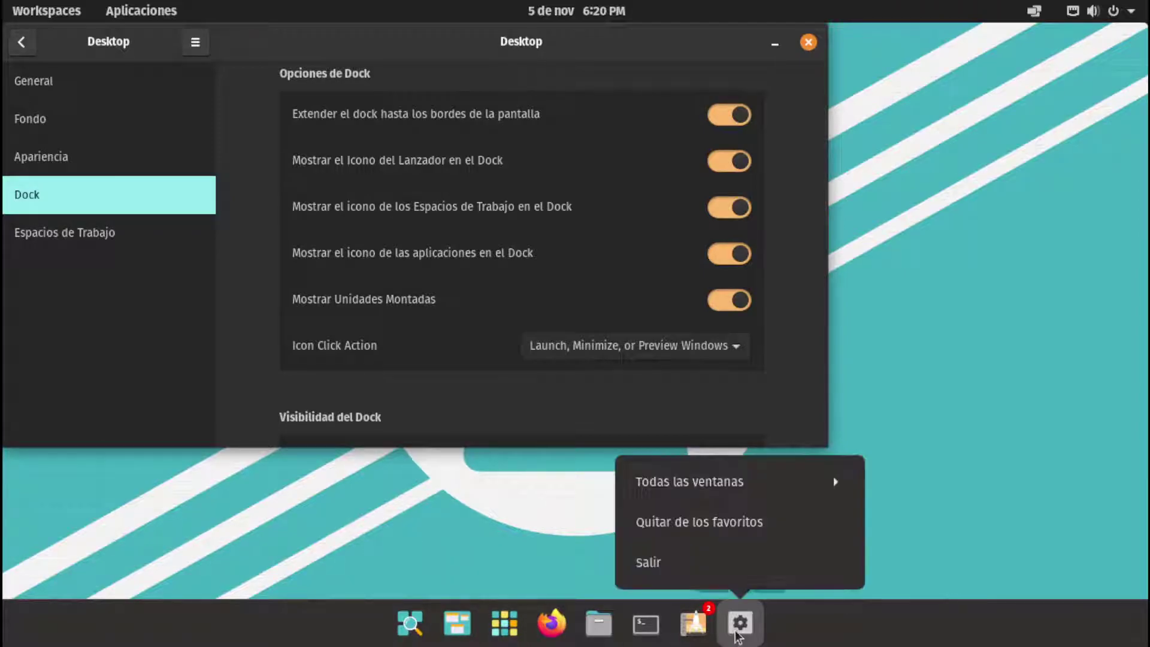
{"action": "left_click", "coordinate": [551, 548]}
{"action": "double_click", "coordinate": [612, 39]}
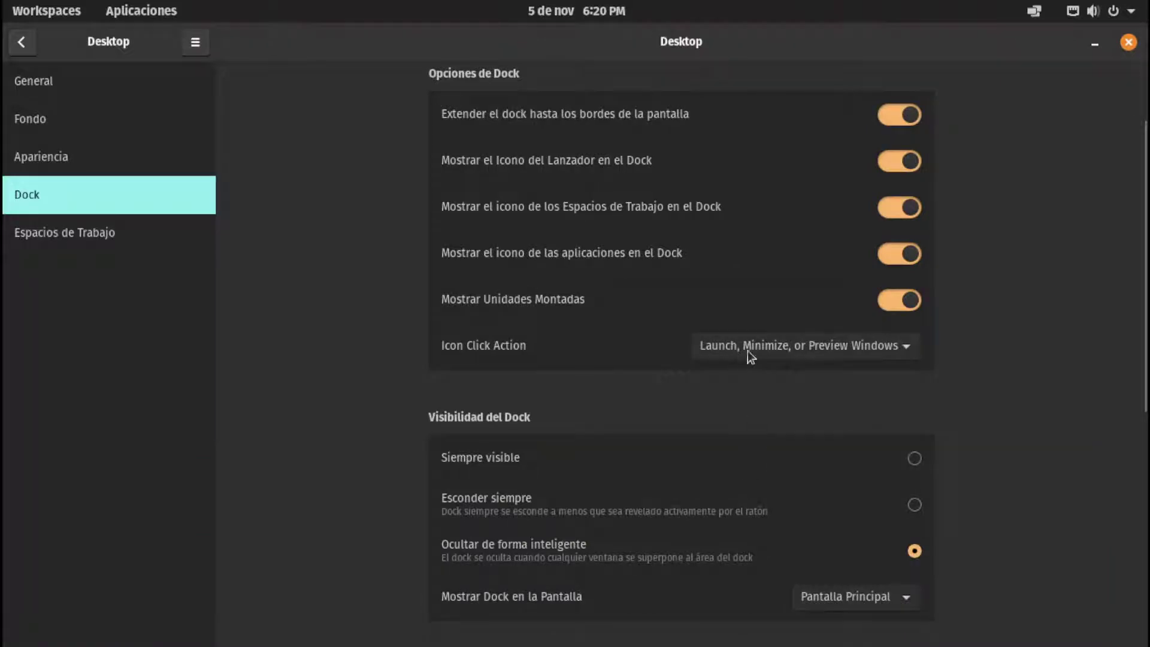
Set the dock icon click action back to Launch or Cycle Windows
{"action": "left_click", "coordinate": [821, 353]}
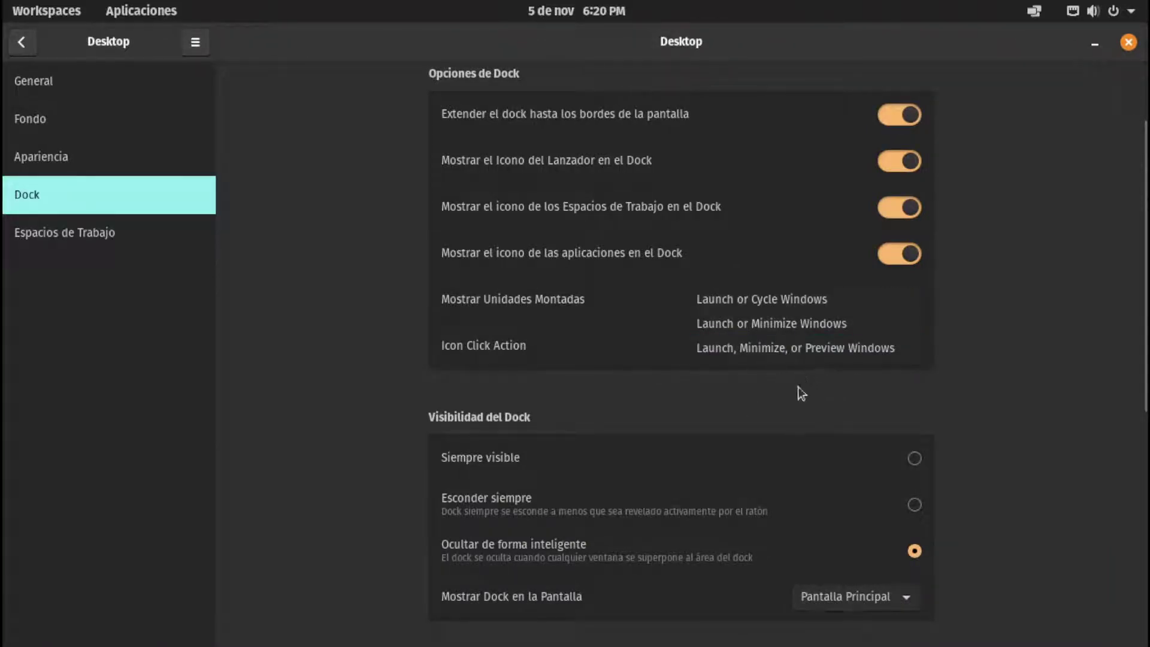
{"action": "left_click", "coordinate": [1054, 158]}
{"action": "left_click", "coordinate": [1094, 44]}
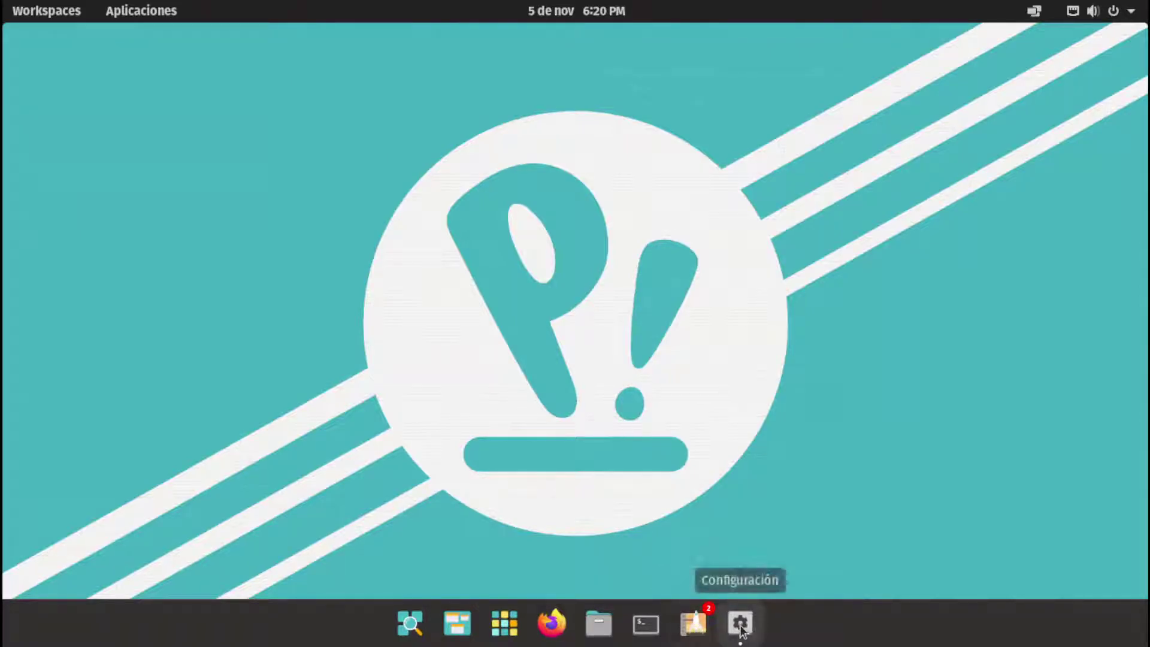
{"action": "left_click", "coordinate": [742, 625]}
{"action": "left_click", "coordinate": [770, 346]}
{"action": "left_click", "coordinate": [707, 299]}
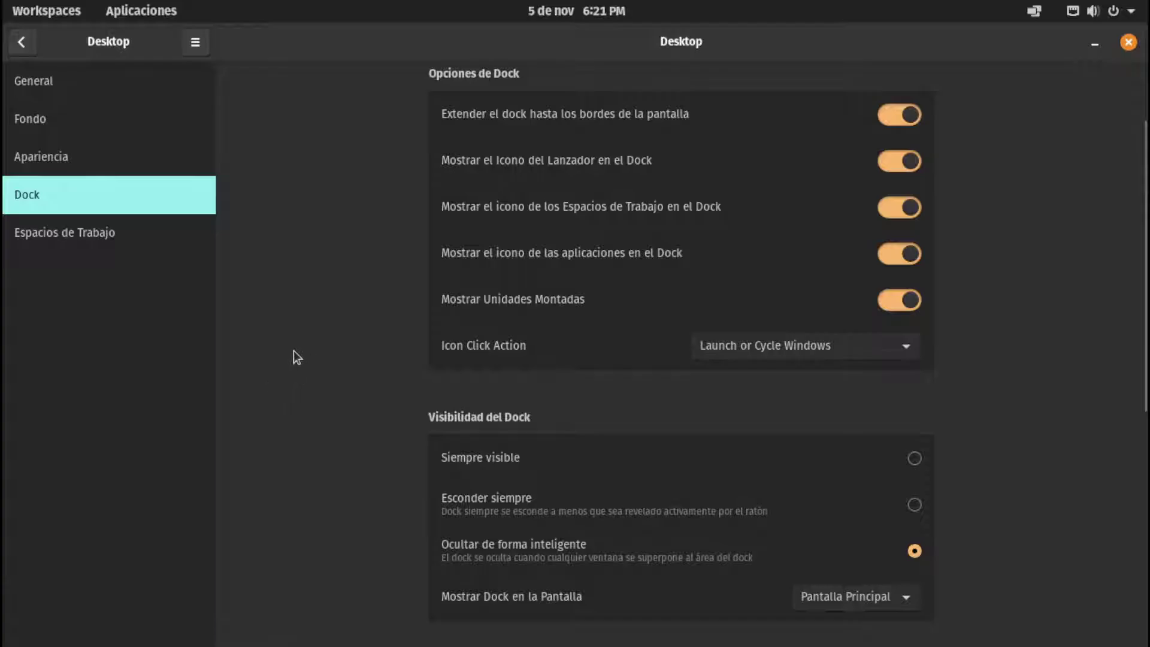
{"action": "scroll", "coordinate": [299, 335], "scroll_direction": "up", "scroll_amount": 3}
{"action": "scroll", "coordinate": [311, 321], "scroll_direction": "down", "scroll_amount": 10}
{"action": "scroll", "coordinate": [313, 325], "scroll_direction": "up", "scroll_amount": 9}
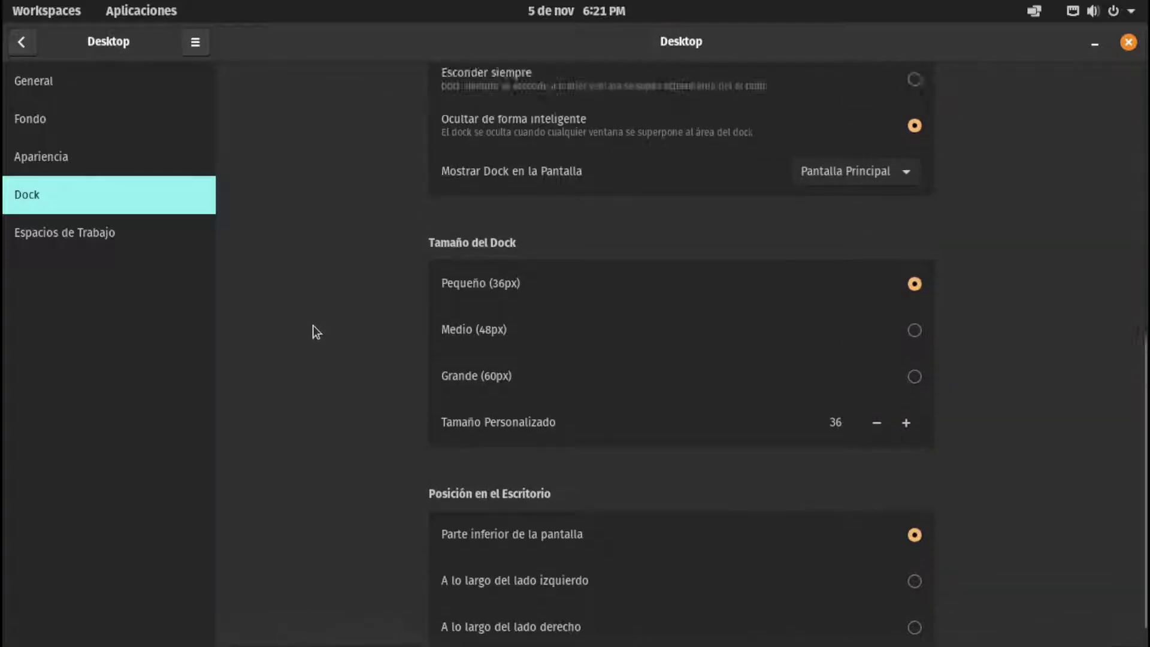
In Apariencia, switch to the Light theme, then back to Dark
{"action": "left_click", "coordinate": [66, 142]}
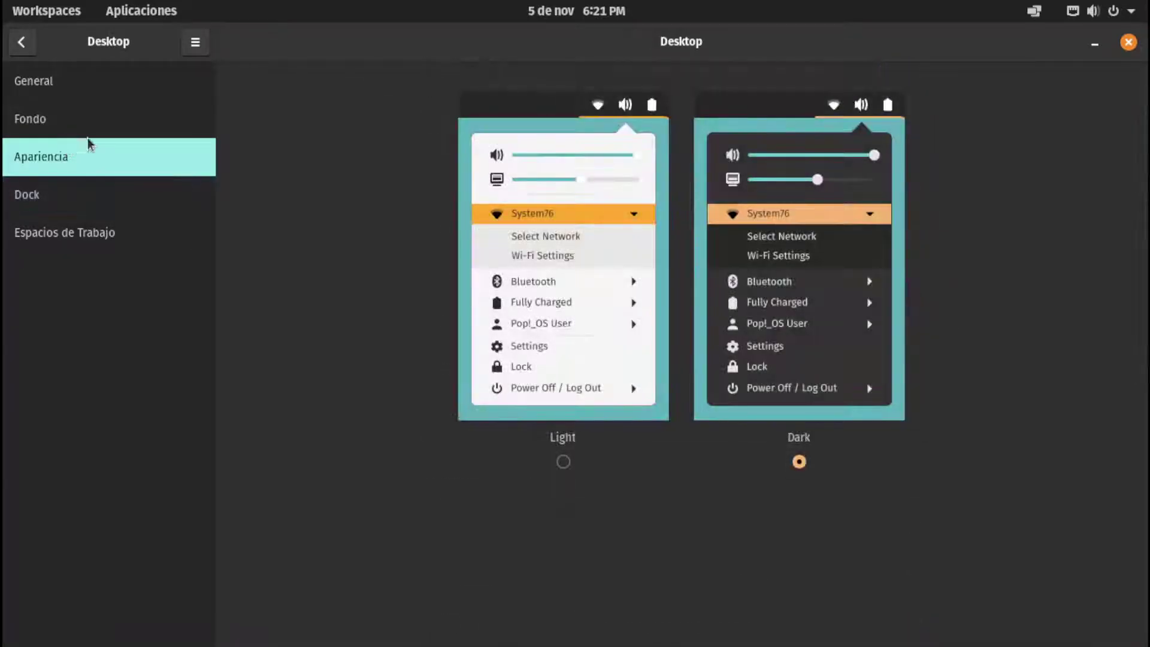
{"action": "left_click", "coordinate": [563, 465]}
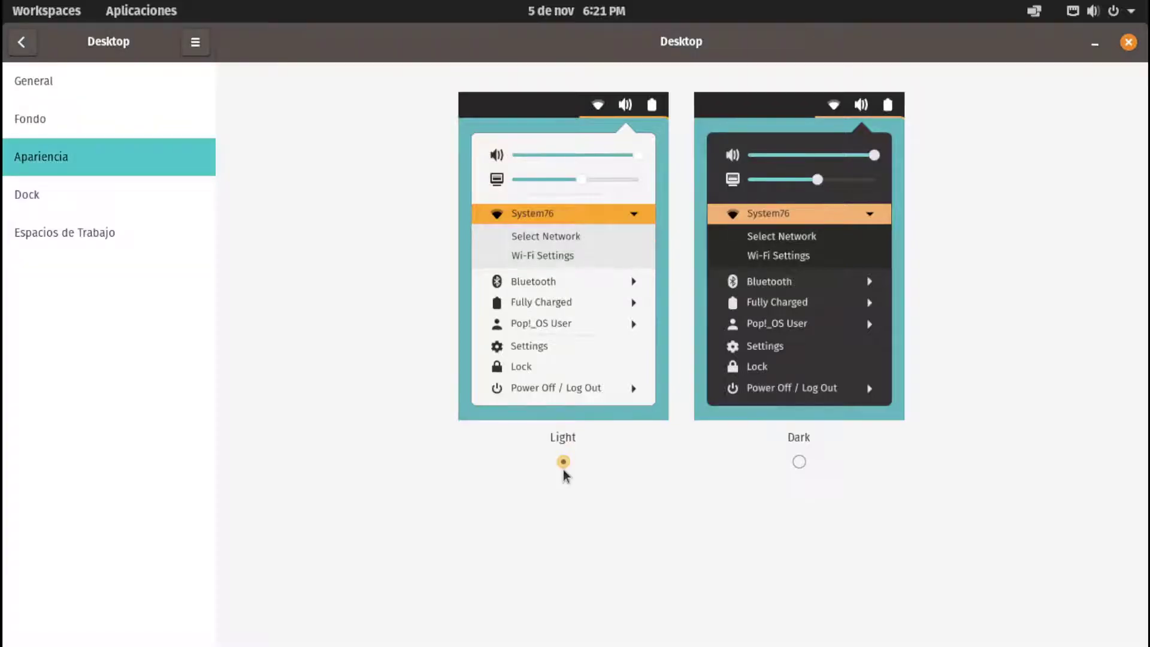
{"action": "left_click", "coordinate": [799, 461]}
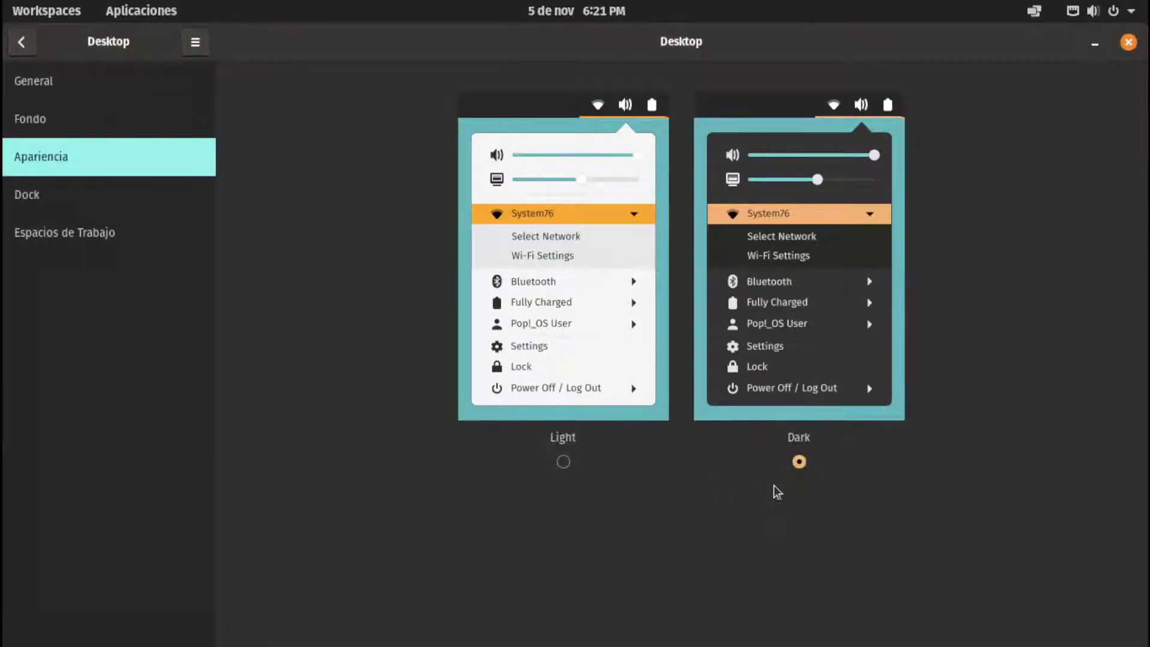
In Fondo, try the robot city image, then keep the COSMIC wallpaper as the background
{"action": "left_click", "coordinate": [96, 112]}
{"action": "scroll", "coordinate": [714, 490], "scroll_direction": "down", "scroll_amount": 4}
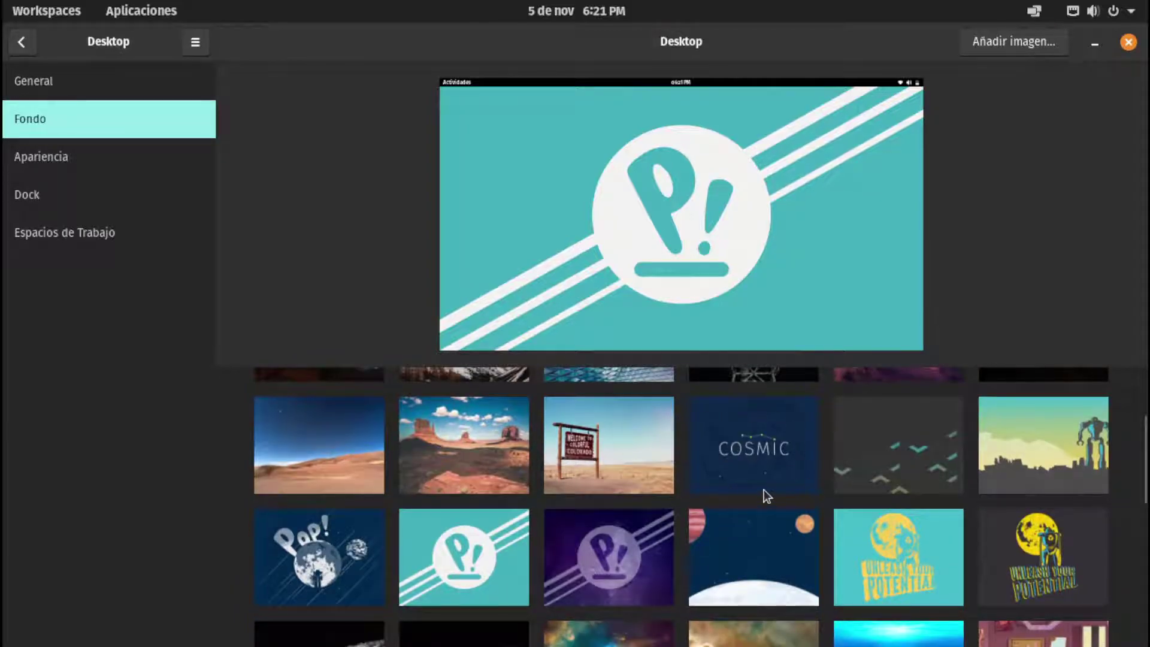
{"action": "left_click", "coordinate": [731, 454]}
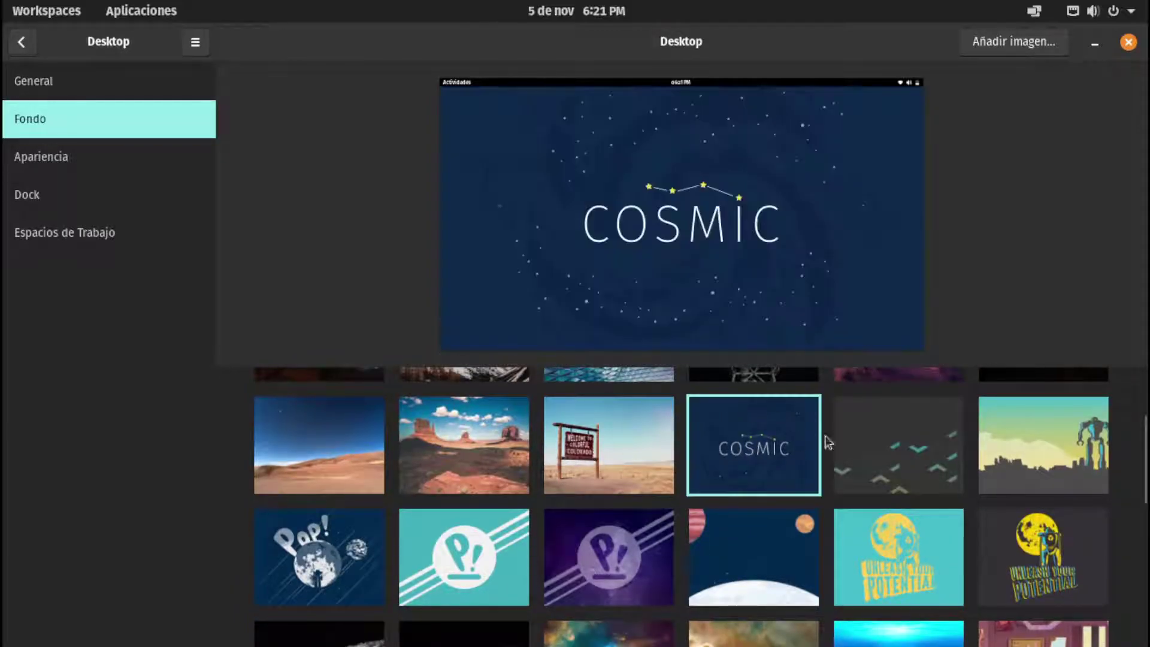
{"action": "scroll", "coordinate": [830, 495], "scroll_direction": "up", "scroll_amount": 4}
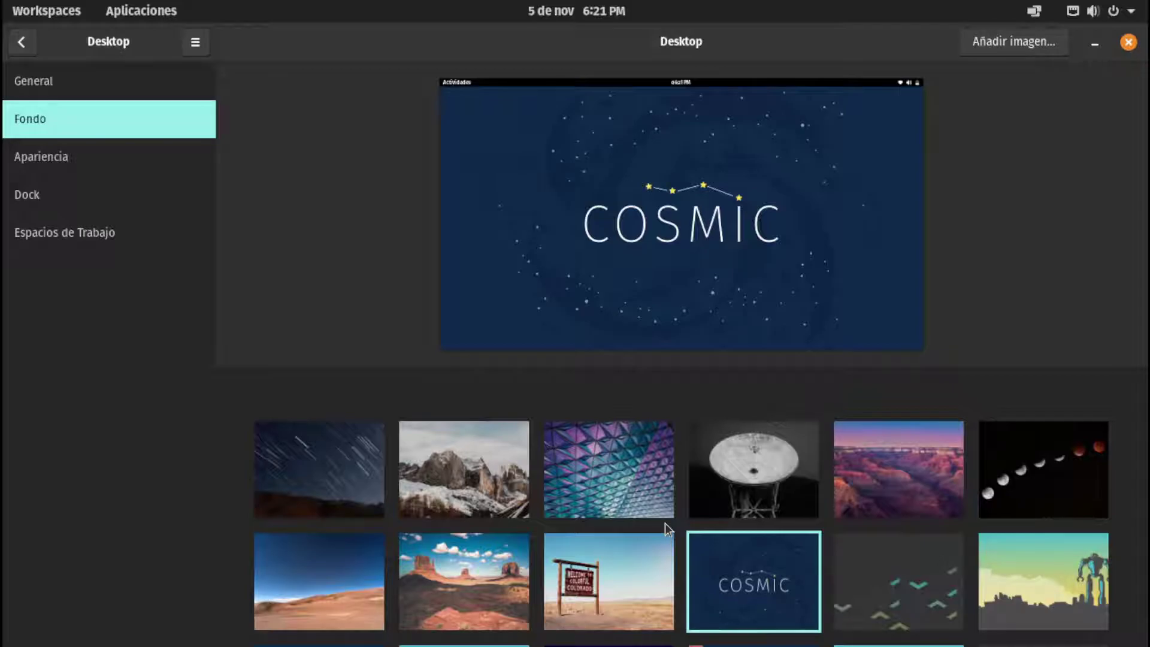
{"action": "left_click", "coordinate": [1033, 550]}
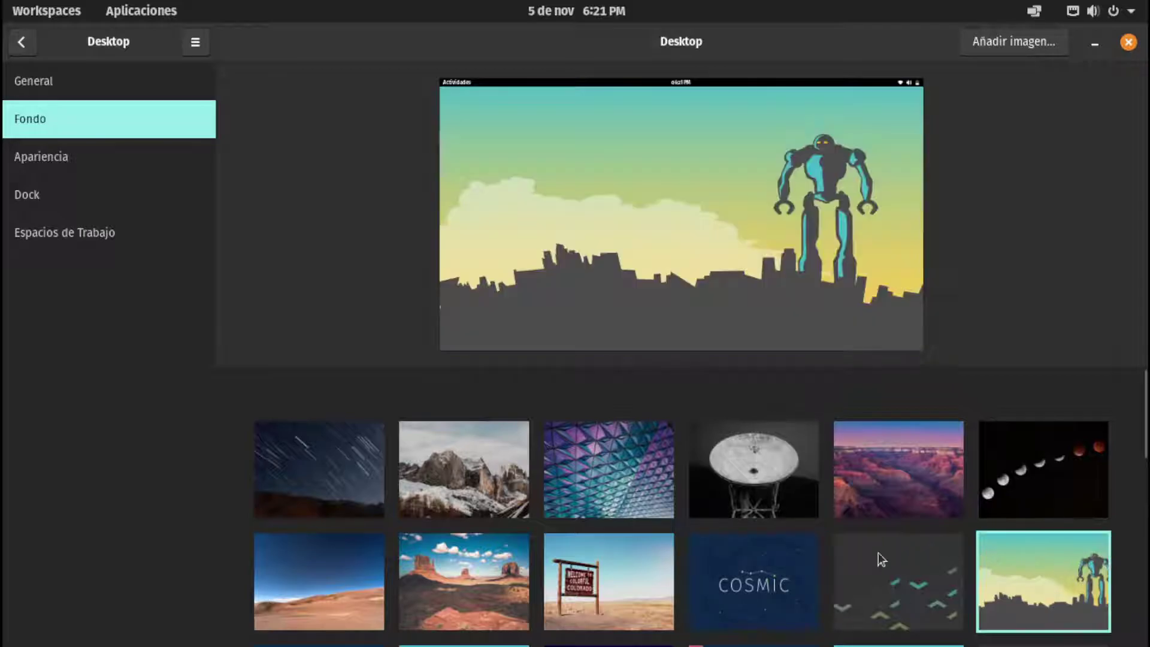
{"action": "left_click", "coordinate": [774, 590]}
{"action": "scroll", "coordinate": [778, 569], "scroll_direction": "down", "scroll_amount": 10}
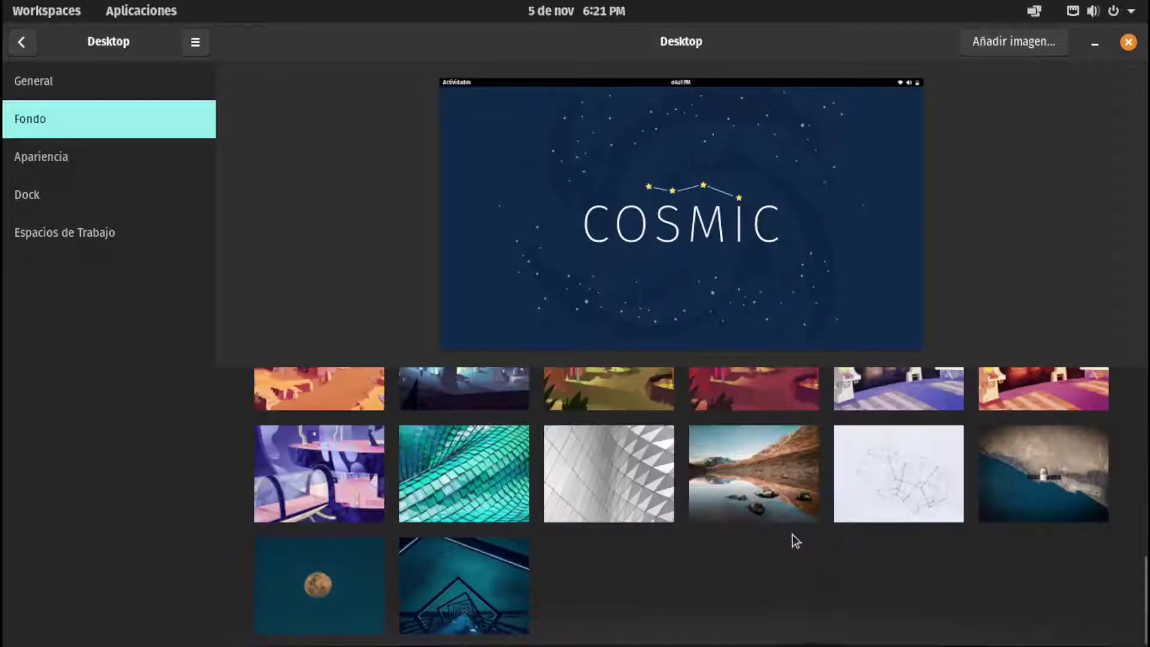
{"action": "scroll", "coordinate": [948, 553], "scroll_direction": "up", "scroll_amount": 6}
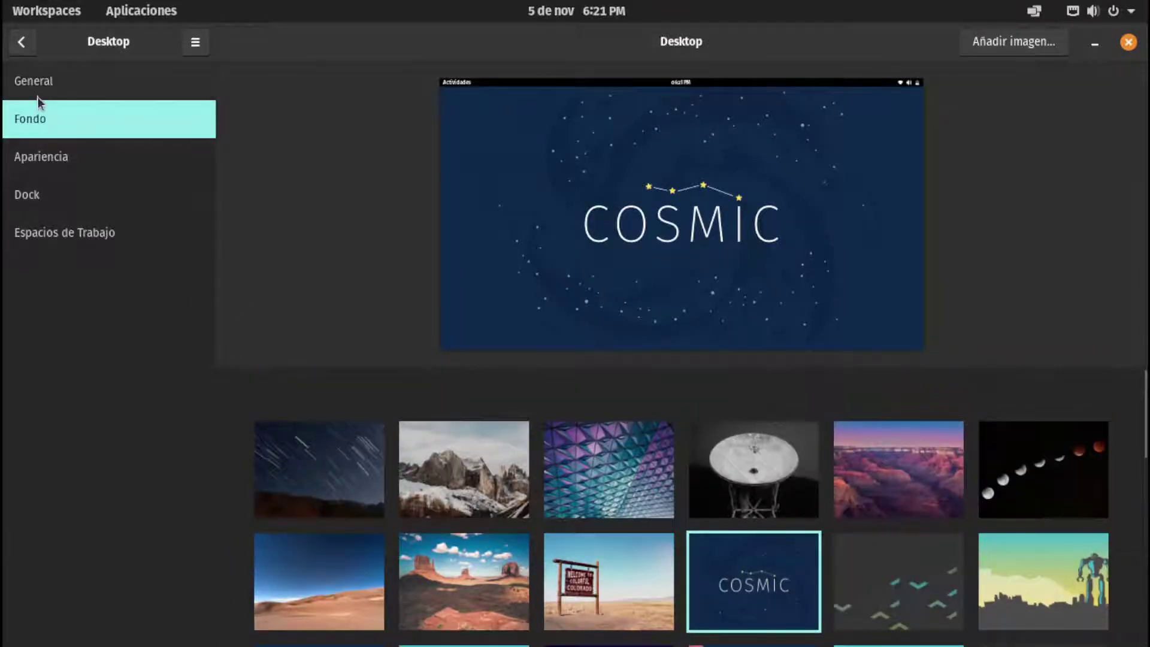
Turn on Mostrar botón de Maximizar in General's window controls and return to the Configuración list
{"action": "left_click", "coordinate": [37, 96]}
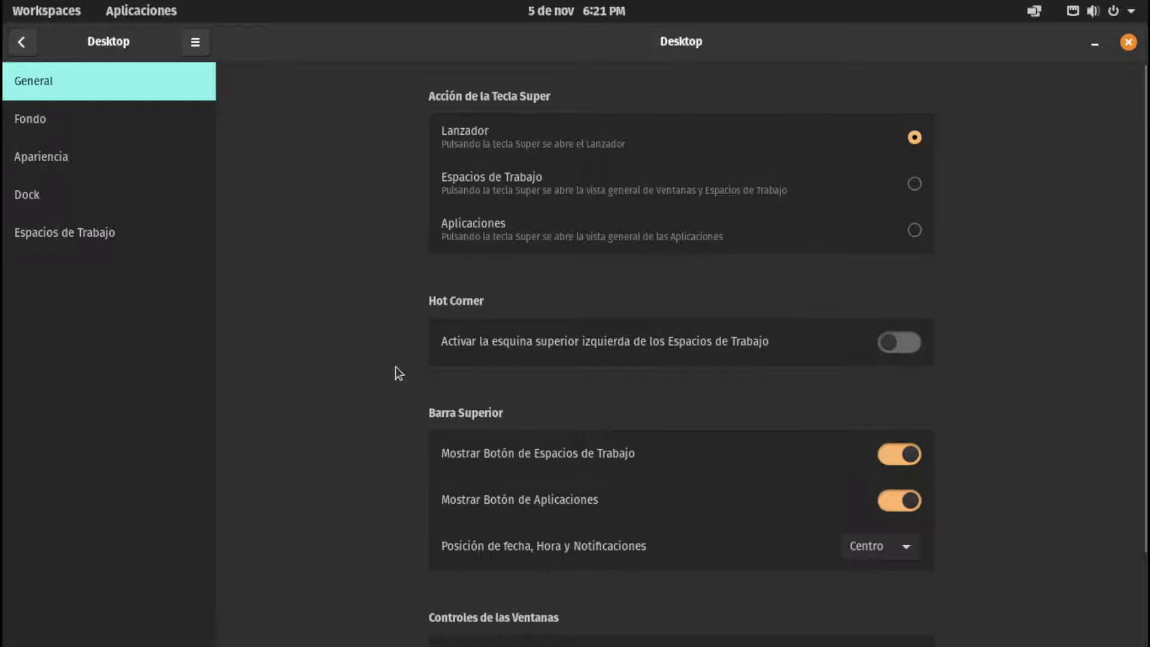
{"action": "scroll", "coordinate": [396, 367], "scroll_direction": "down", "scroll_amount": 3}
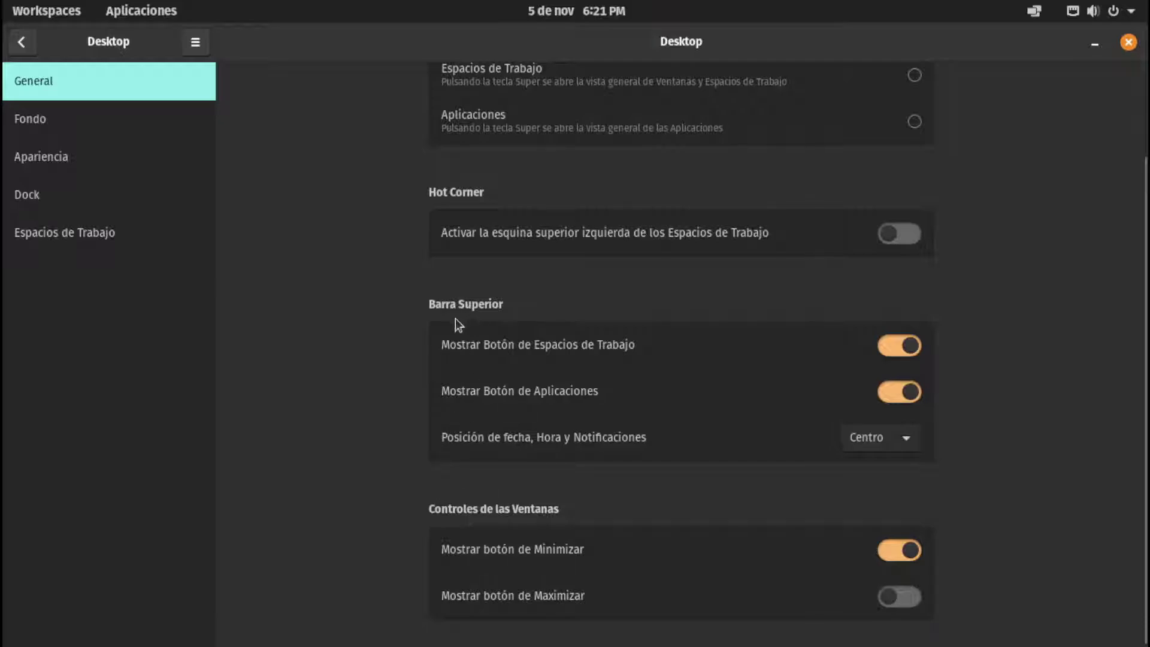
{"action": "left_click", "coordinate": [902, 598]}
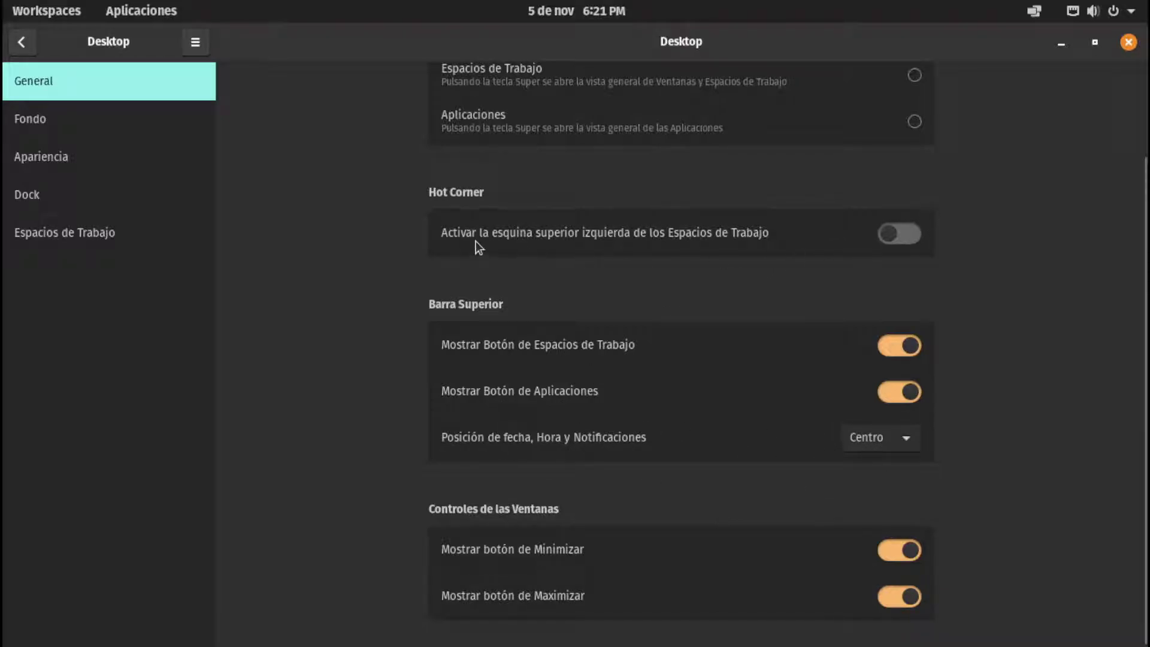
{"action": "scroll", "coordinate": [324, 281], "scroll_direction": "up", "scroll_amount": 3}
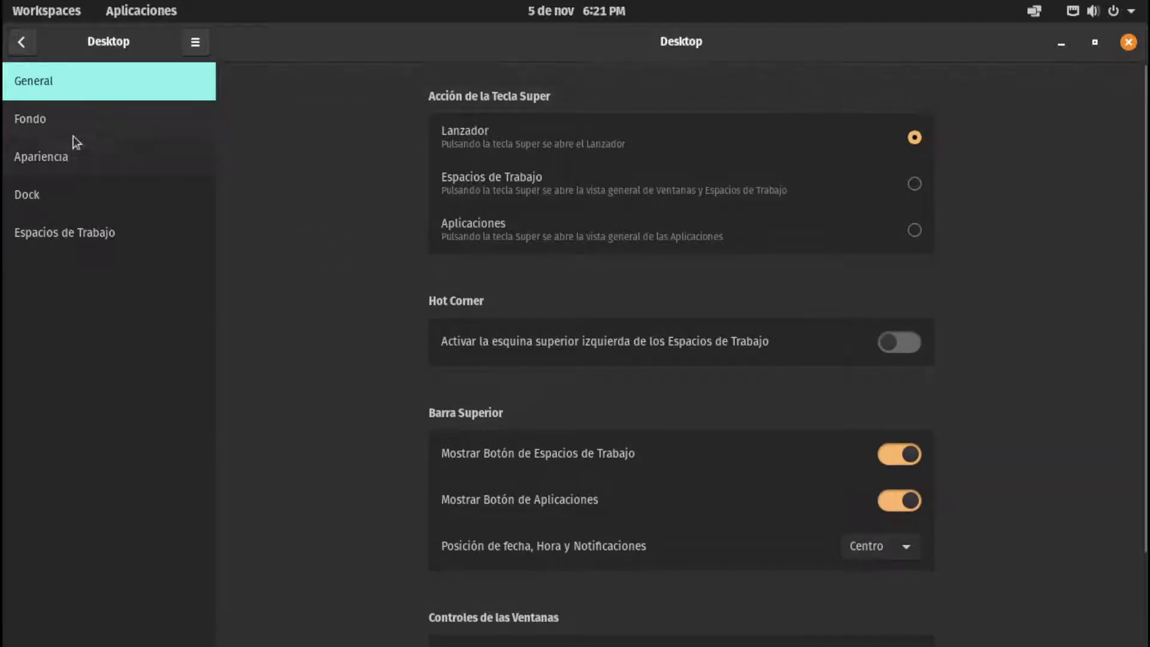
{"action": "left_click", "coordinate": [74, 123]}
{"action": "left_click", "coordinate": [23, 43]}
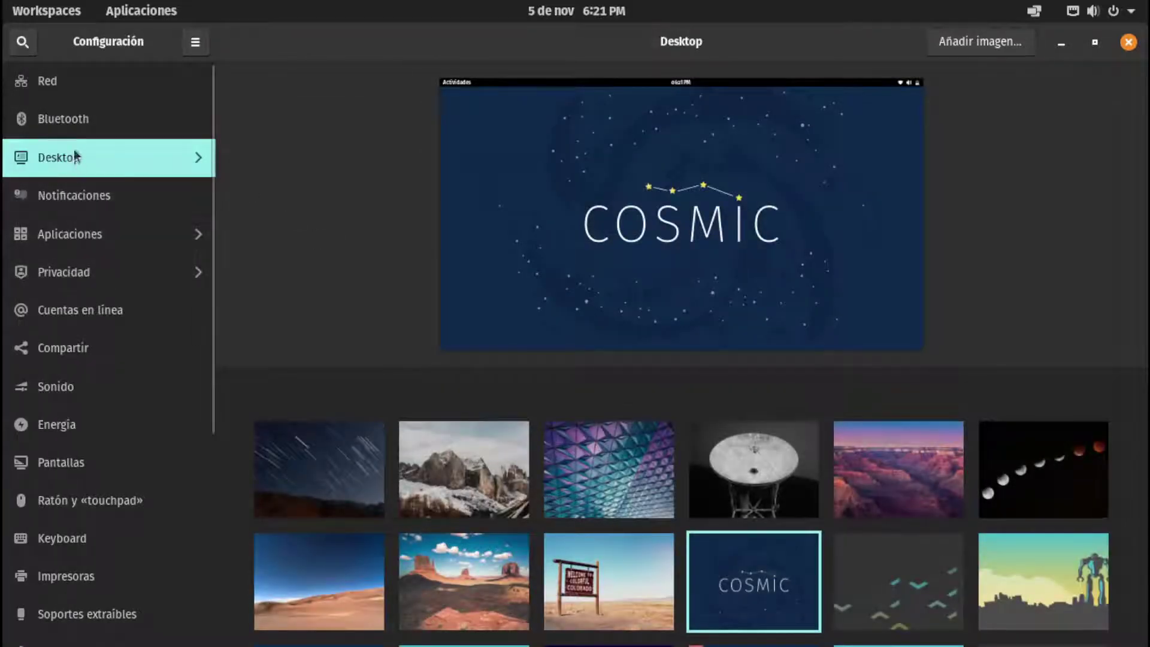
Look through the Network and Bluetooth pages, then review the Firmware settings page
{"action": "left_click", "coordinate": [162, 97]}
{"action": "left_click", "coordinate": [74, 124]}
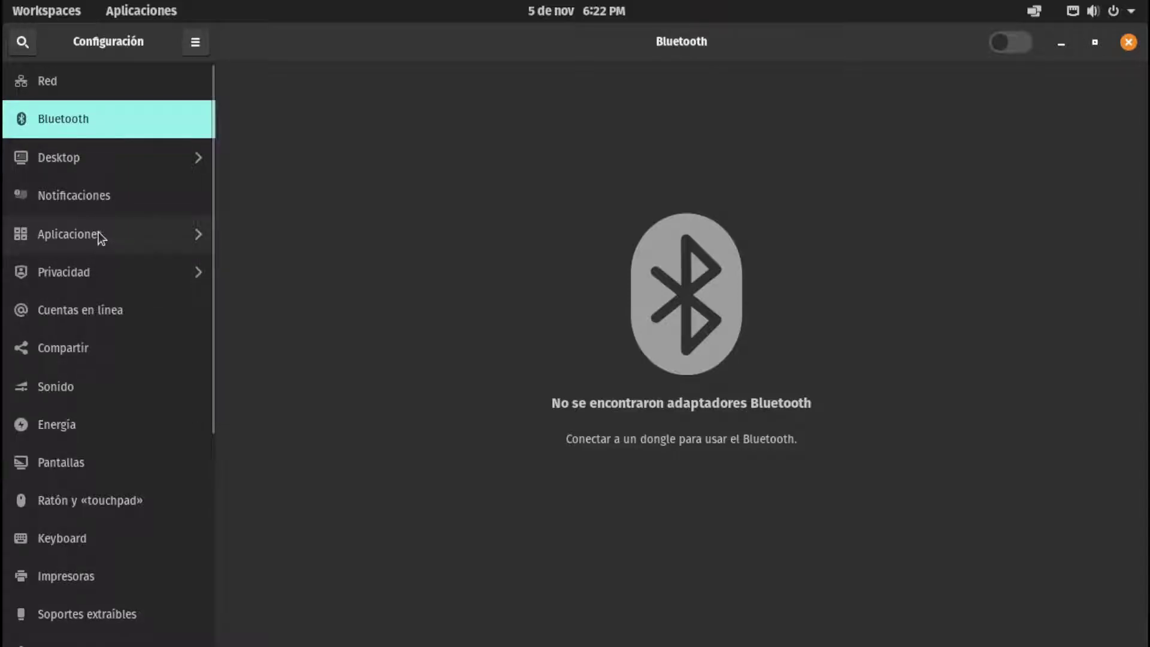
{"action": "scroll", "coordinate": [74, 388], "scroll_direction": "down", "scroll_amount": 10}
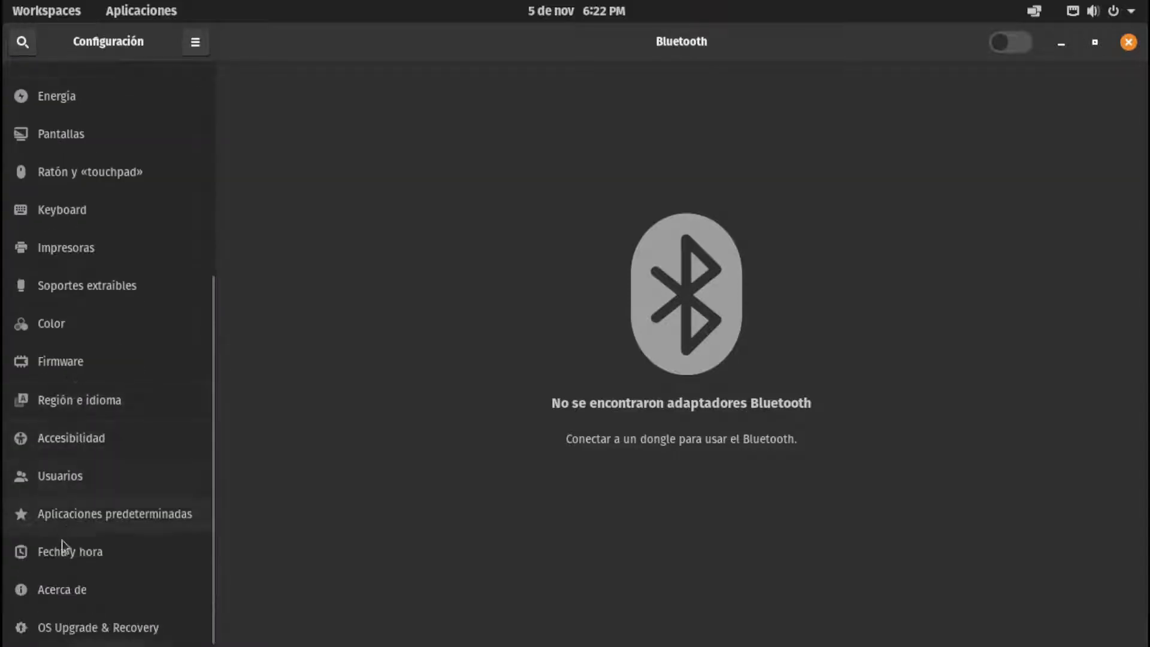
{"action": "left_click", "coordinate": [50, 372]}
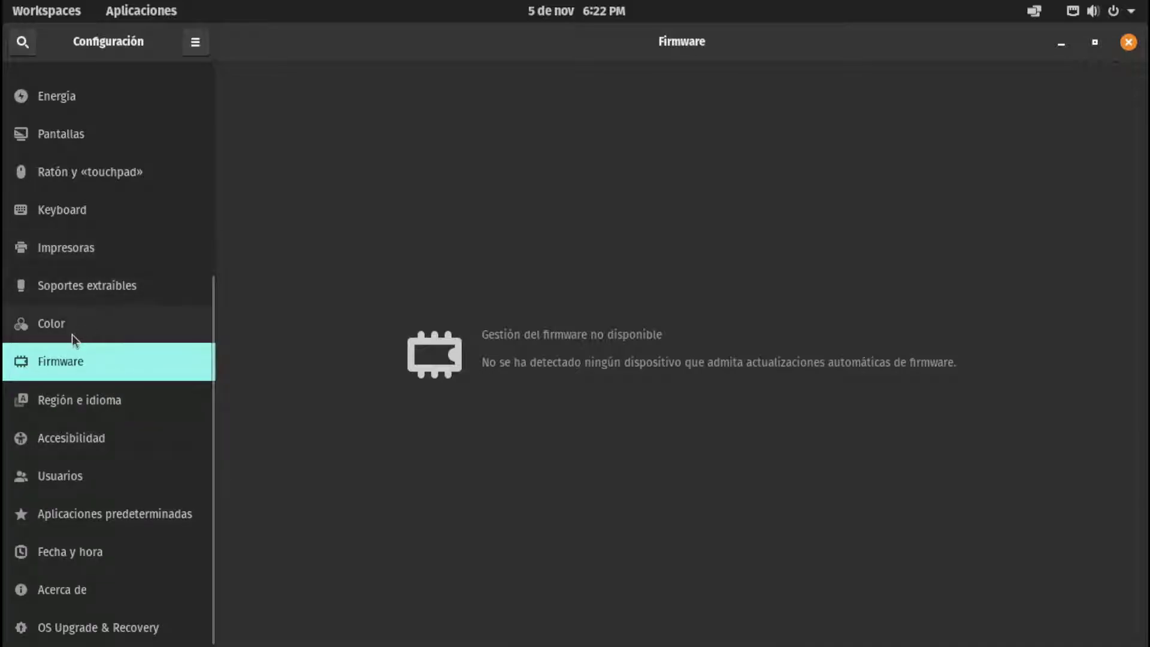
{"action": "scroll", "coordinate": [72, 334], "scroll_direction": "up", "scroll_amount": 5}
{"action": "scroll", "coordinate": [74, 340], "scroll_direction": "up", "scroll_amount": 2}
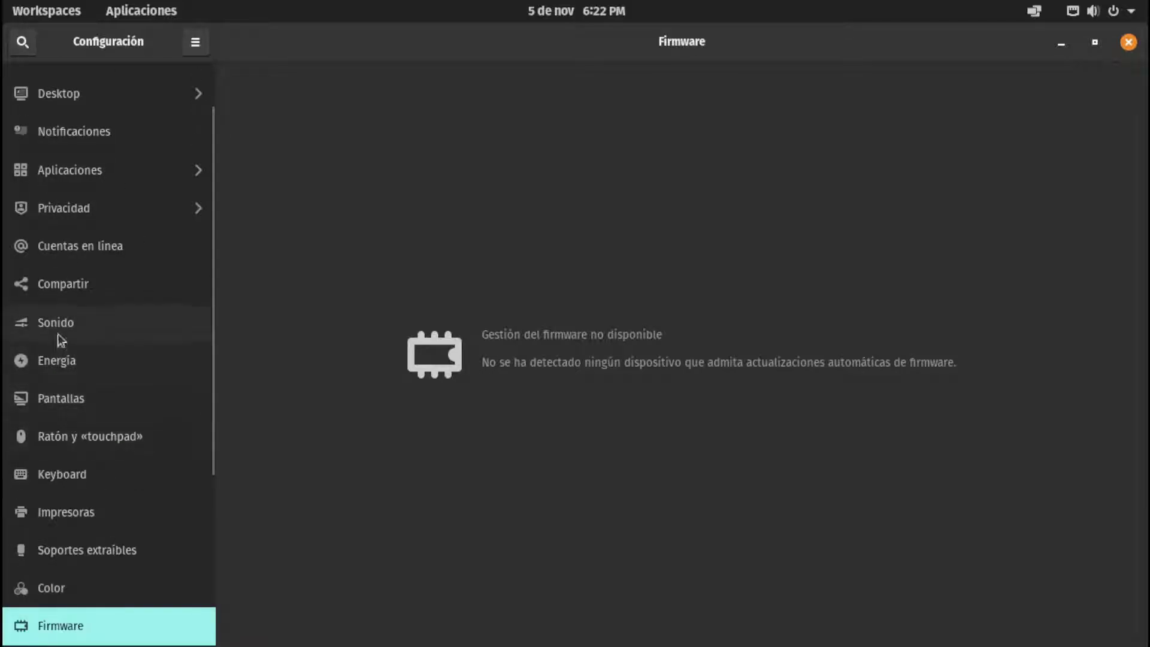
{"action": "left_click_drag", "start_coordinate": [214, 301], "coordinate": [213, 236]}
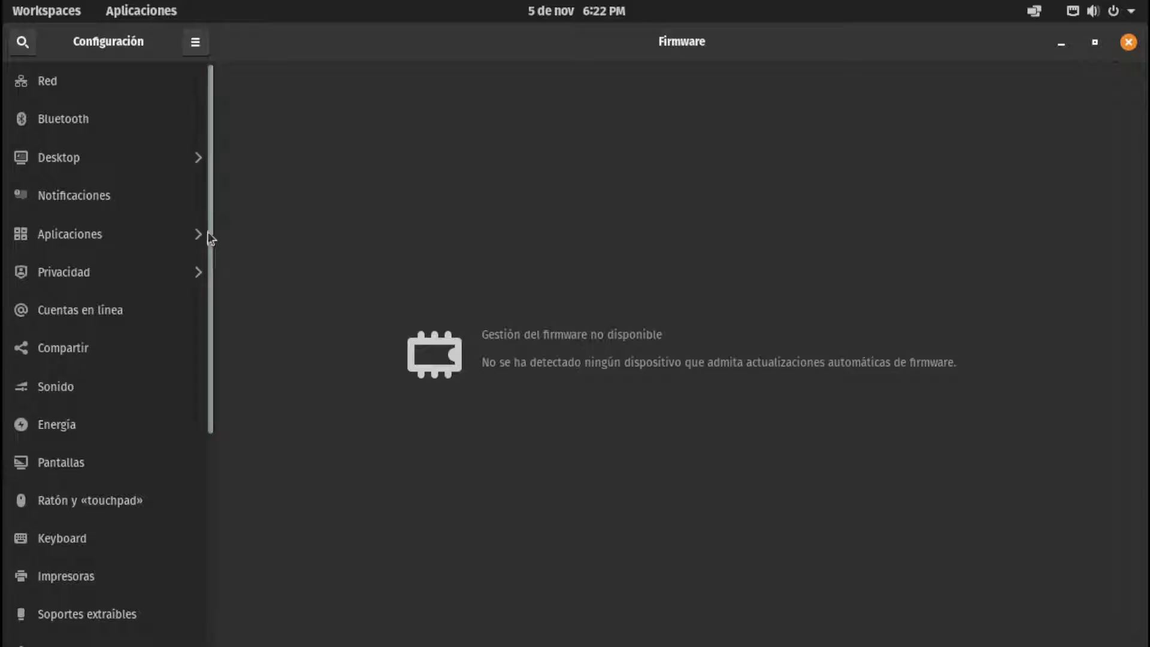
View the Terminal app's settings under Aplicaciones, check the ≡ menu, and return to the main list
{"action": "left_click", "coordinate": [98, 240]}
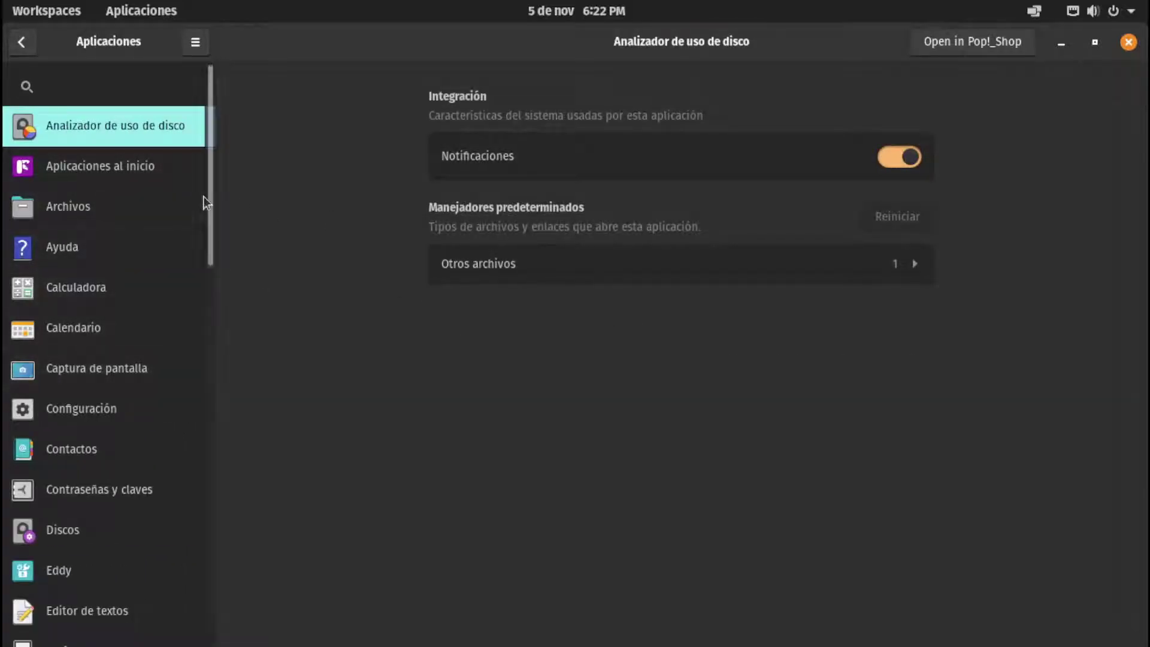
{"action": "left_click_drag", "start_coordinate": [206, 200], "coordinate": [166, 645]}
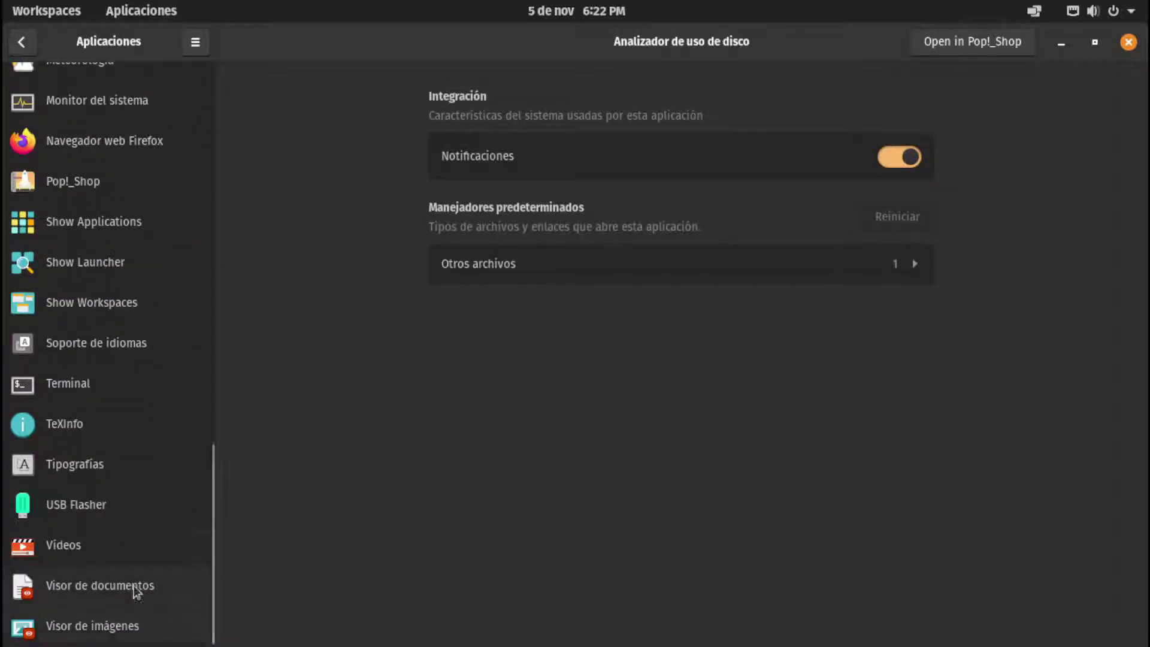
{"action": "left_click", "coordinate": [73, 394]}
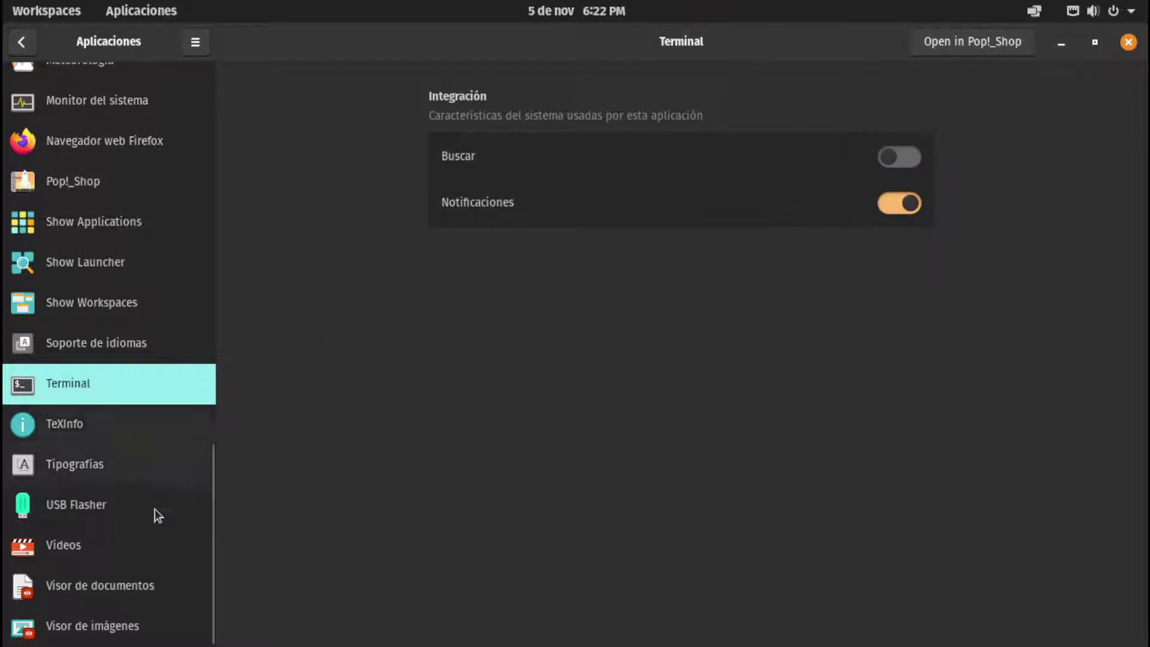
{"action": "left_click_drag", "start_coordinate": [210, 515], "coordinate": [244, 60]}
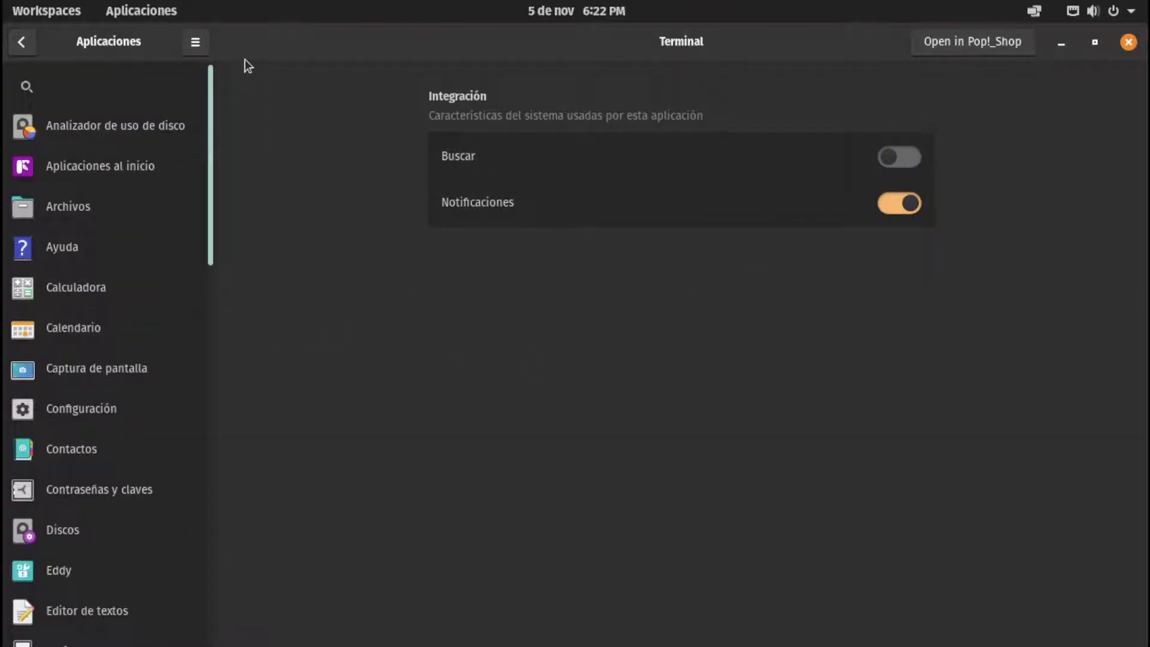
{"action": "left_click", "coordinate": [198, 43]}
{"action": "left_click", "coordinate": [2, 66]}
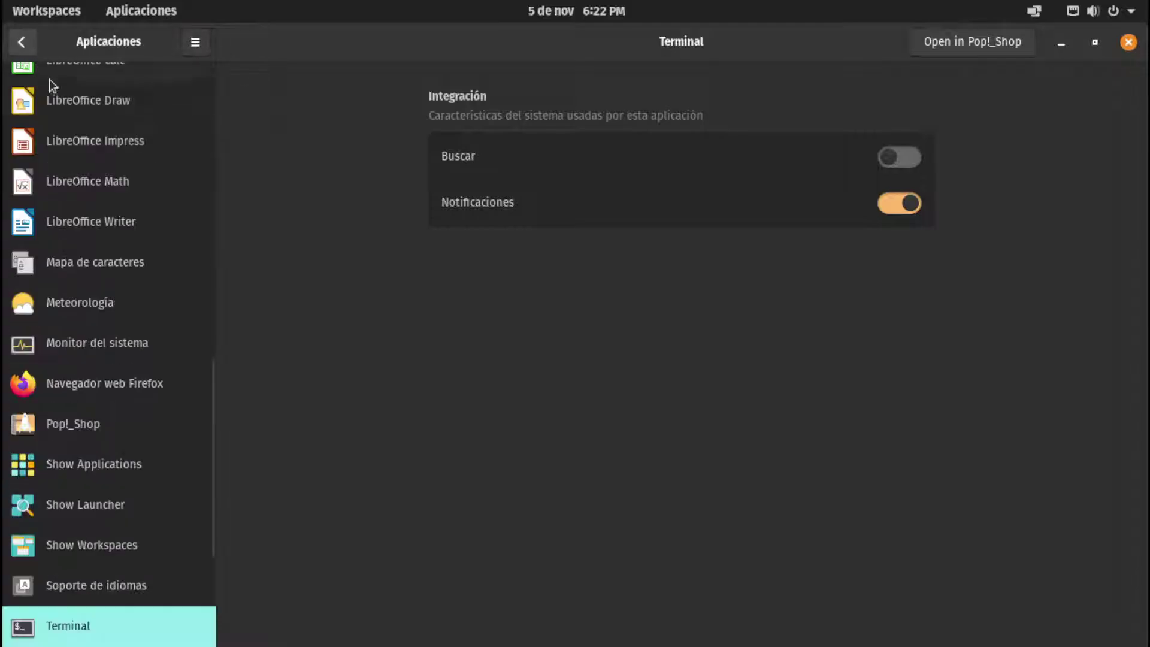
{"action": "left_click", "coordinate": [21, 41]}
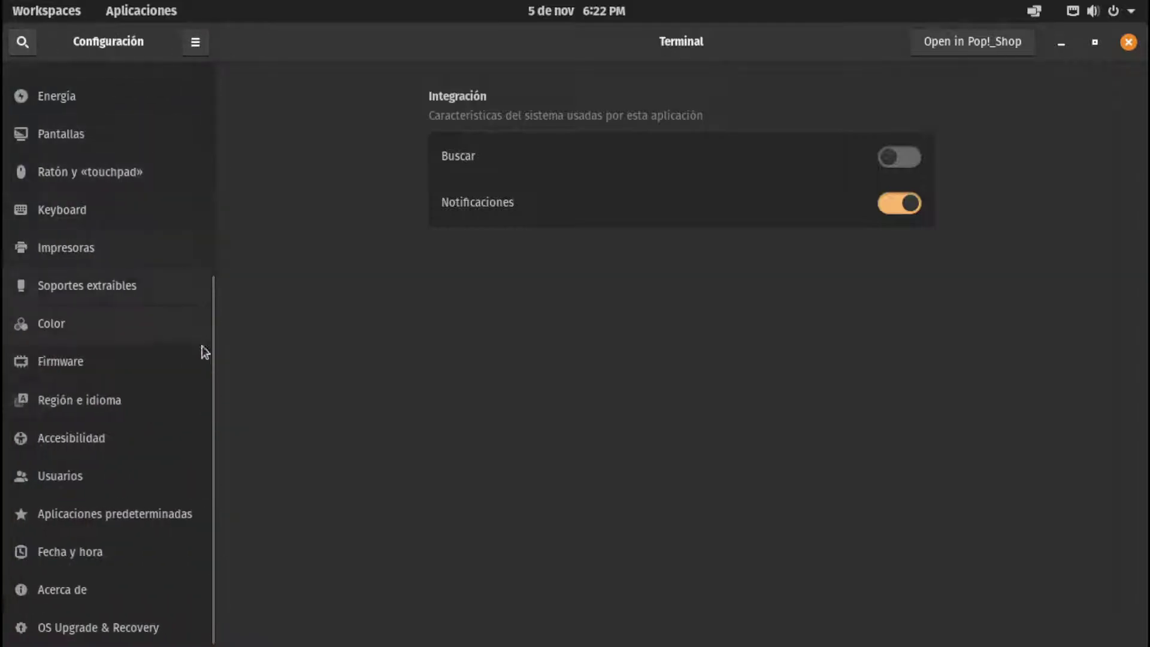
Open Acerca de and select the Gráficos value, X11 and GNOME 3.38.5 version text to inspect them
{"action": "left_click", "coordinate": [84, 590]}
{"action": "scroll", "coordinate": [903, 373], "scroll_direction": "down", "scroll_amount": 2}
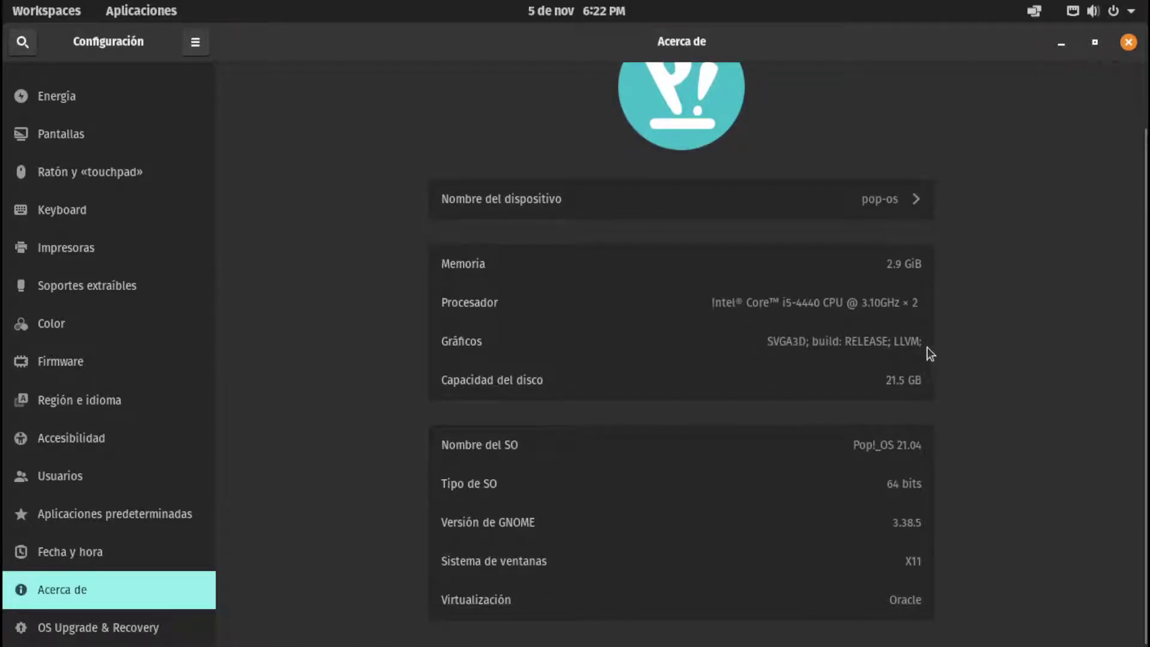
{"action": "left_click_drag", "start_coordinate": [767, 341], "coordinate": [934, 351]}
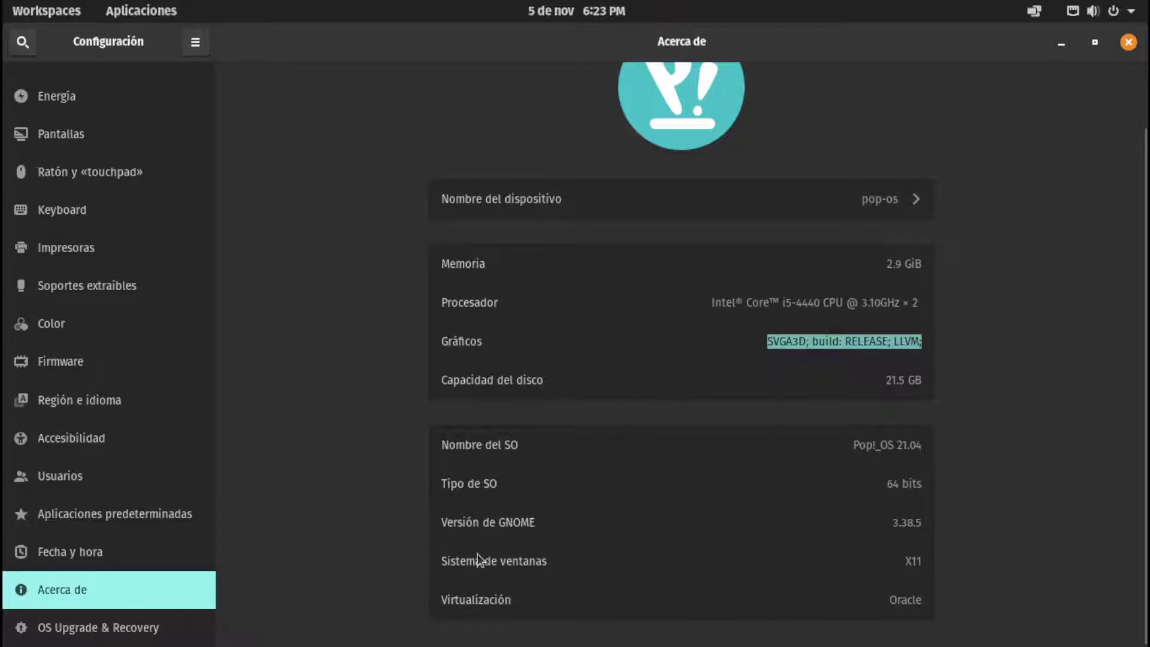
{"action": "double_click", "coordinate": [917, 561]}
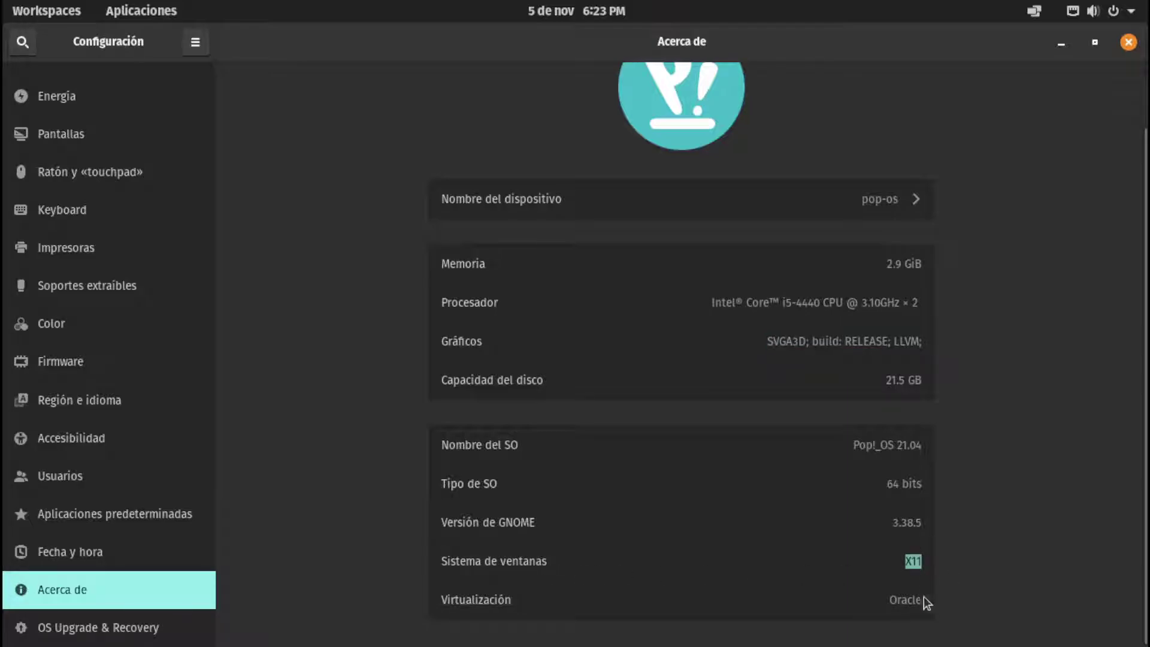
{"action": "left_click", "coordinate": [897, 576]}
{"action": "scroll", "coordinate": [928, 324], "scroll_direction": "up", "scroll_amount": 2}
{"action": "scroll", "coordinate": [954, 328], "scroll_direction": "down", "scroll_amount": 2}
{"action": "scroll", "coordinate": [988, 342], "scroll_direction": "up", "scroll_amount": 2}
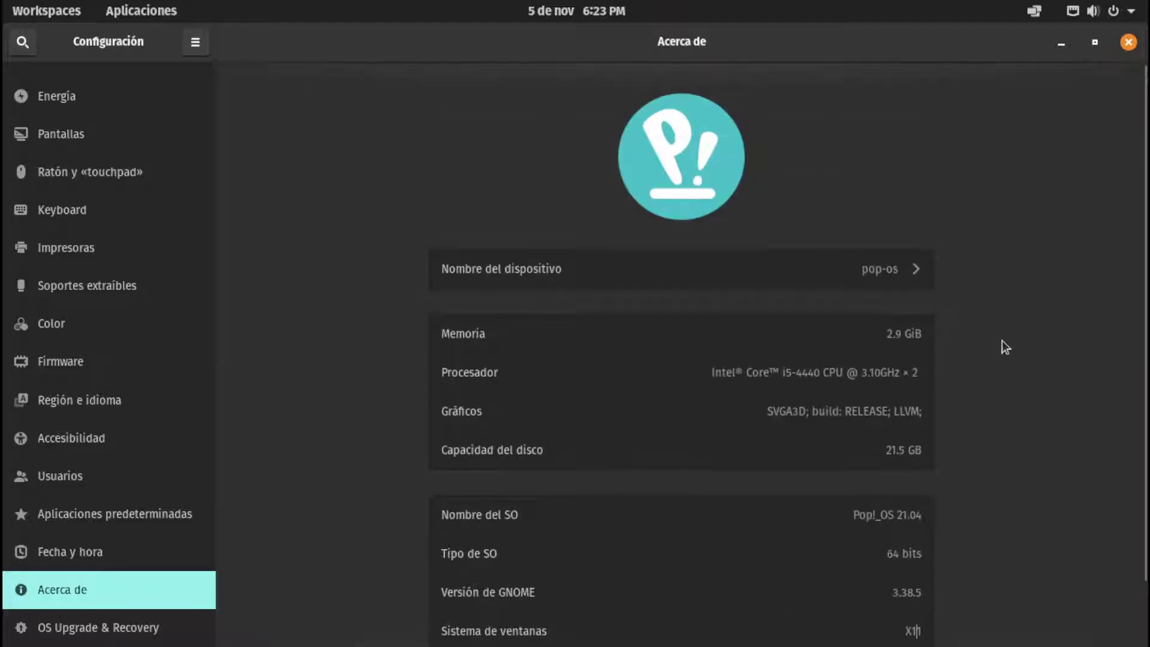
{"action": "scroll", "coordinate": [1001, 348], "scroll_direction": "down", "scroll_amount": 2}
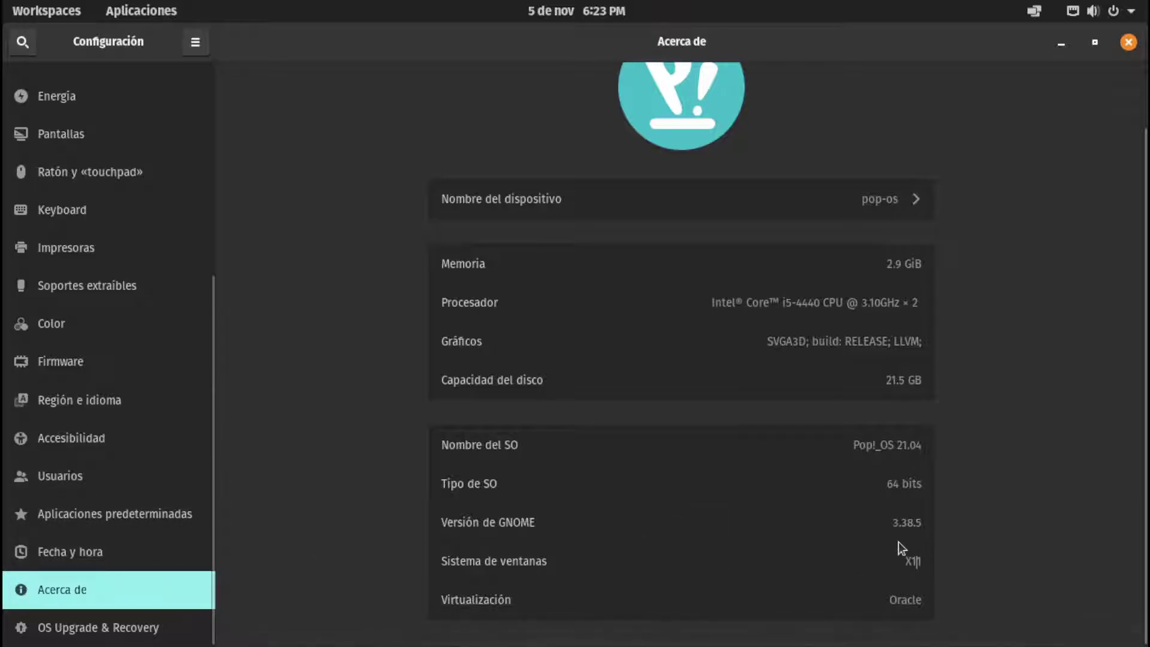
{"action": "left_click_drag", "start_coordinate": [916, 521], "coordinate": [881, 522]}
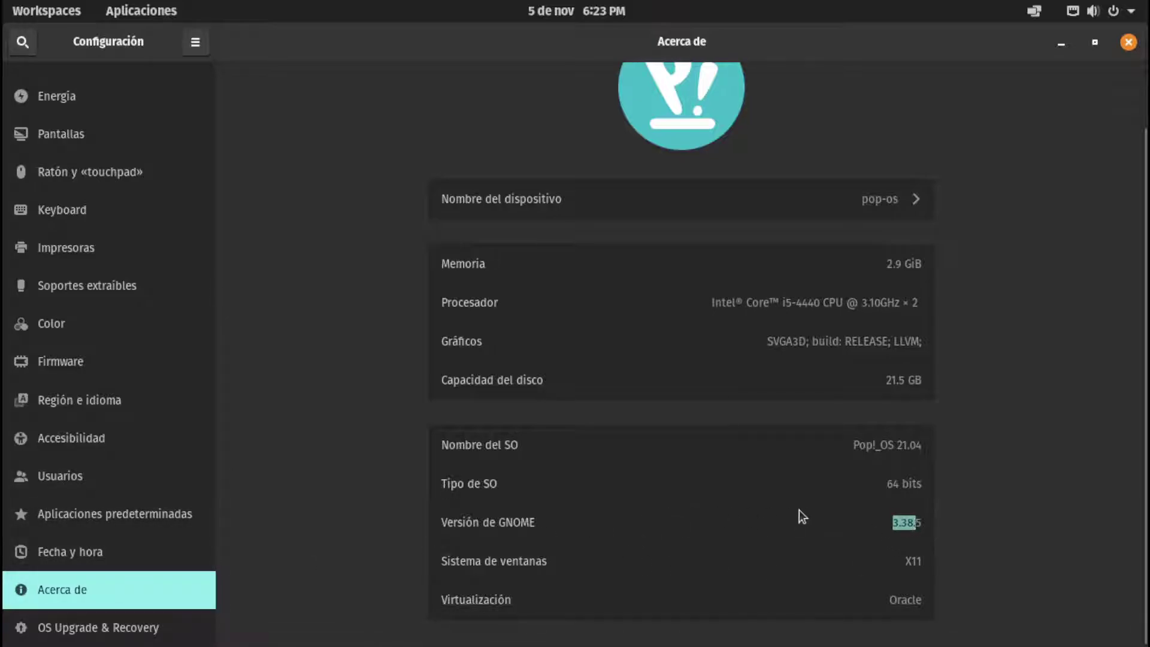
{"action": "left_click", "coordinate": [902, 524]}
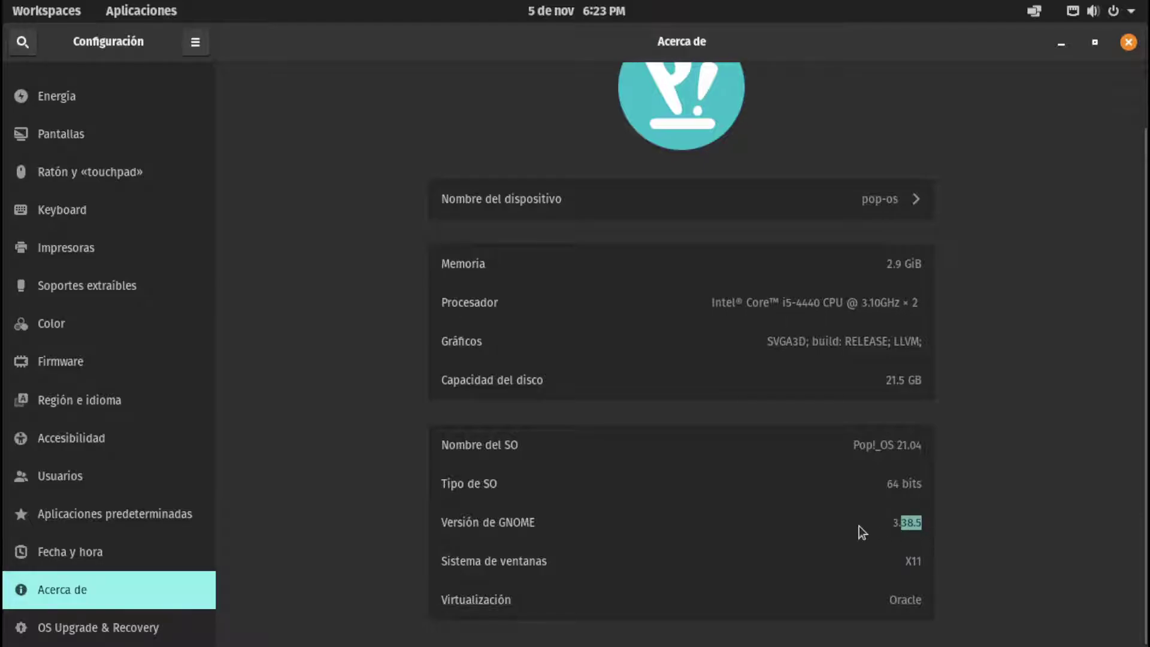
Browse the app launcher, the Aplicaciones grid and the Utilities folder, then return to the desktop
{"action": "key", "text": "super"}
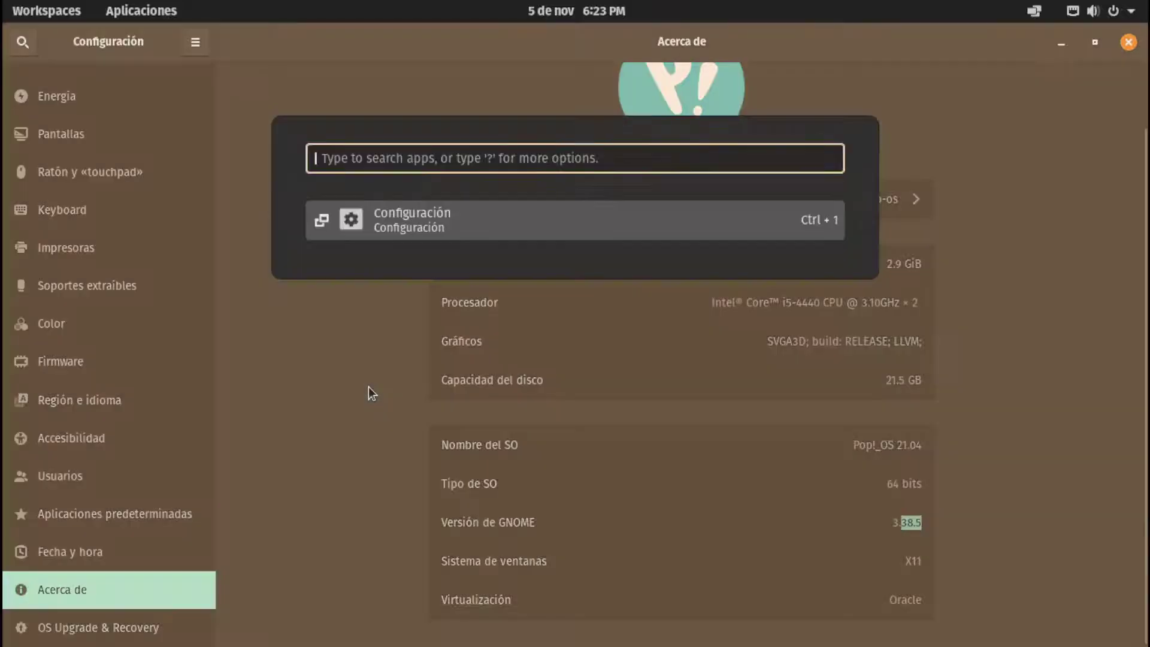
{"action": "key", "text": "super"}
{"action": "key", "text": "super"}
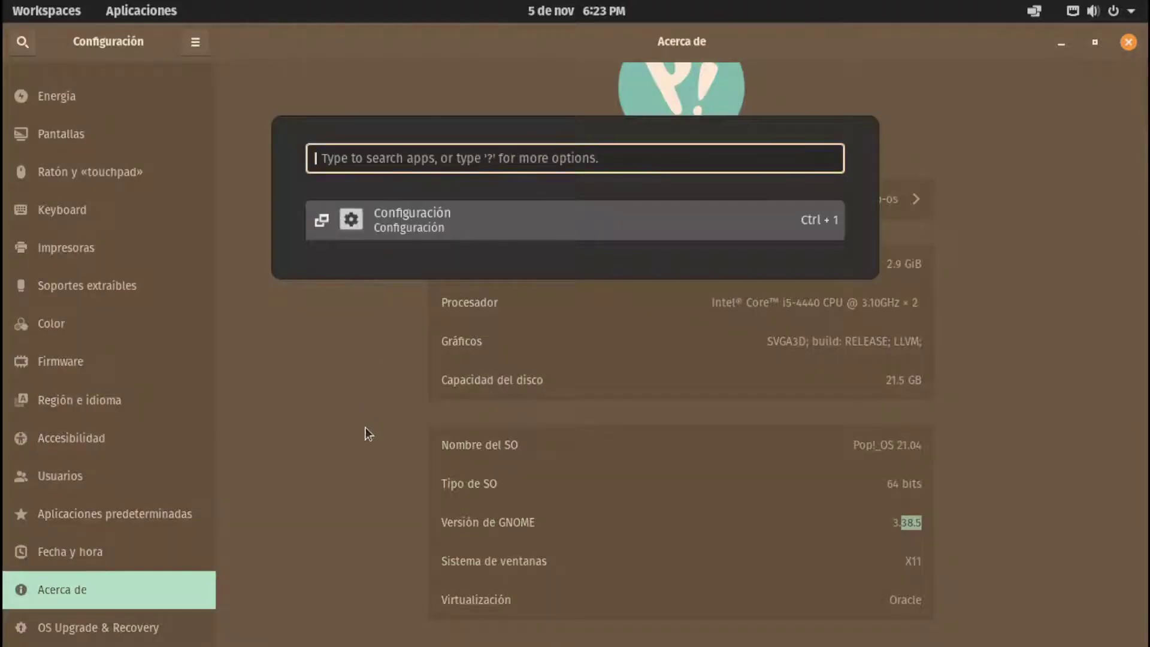
{"action": "key", "text": "super"}
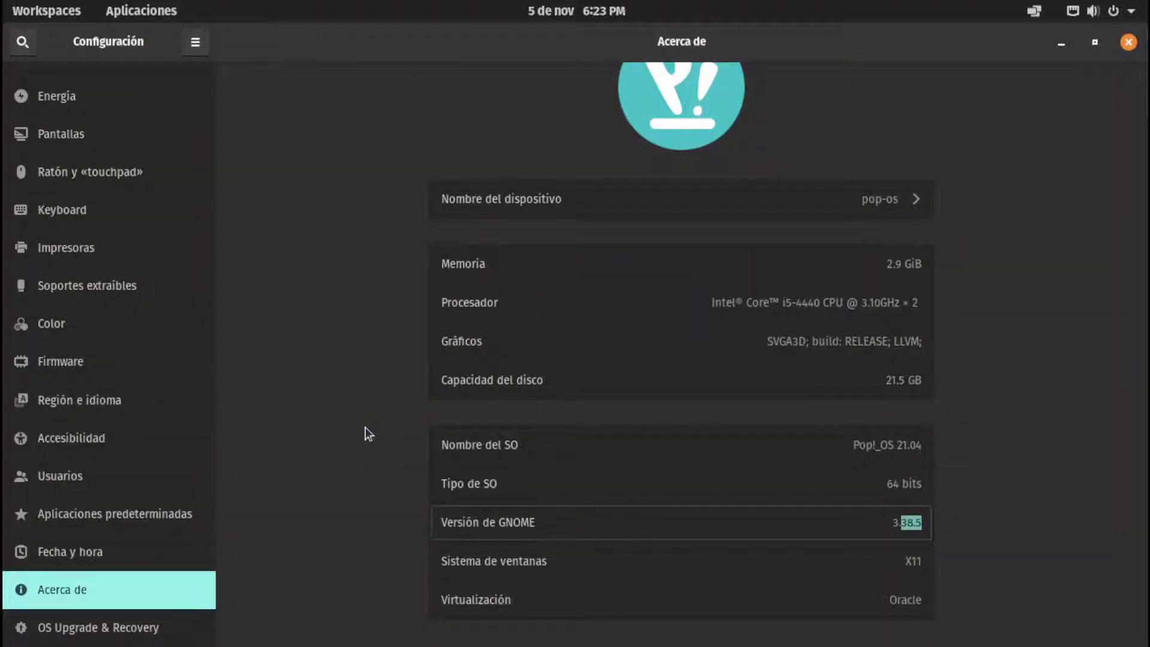
{"action": "key", "text": "super+a"}
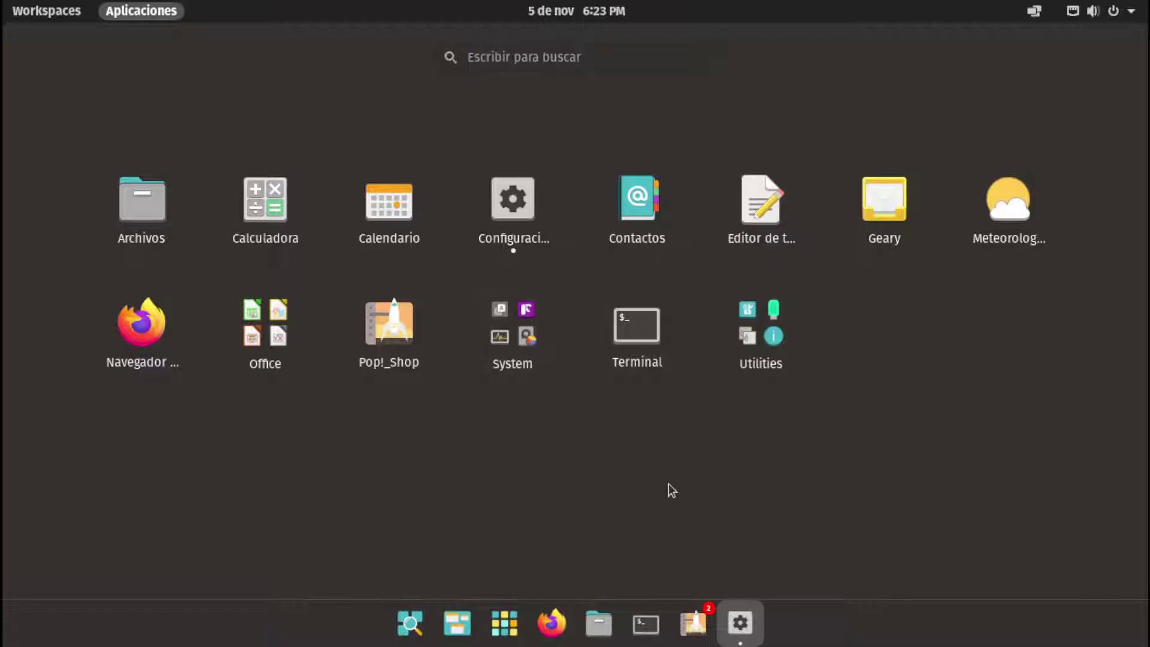
{"action": "left_click", "coordinate": [669, 484]}
{"action": "key", "text": "super+a"}
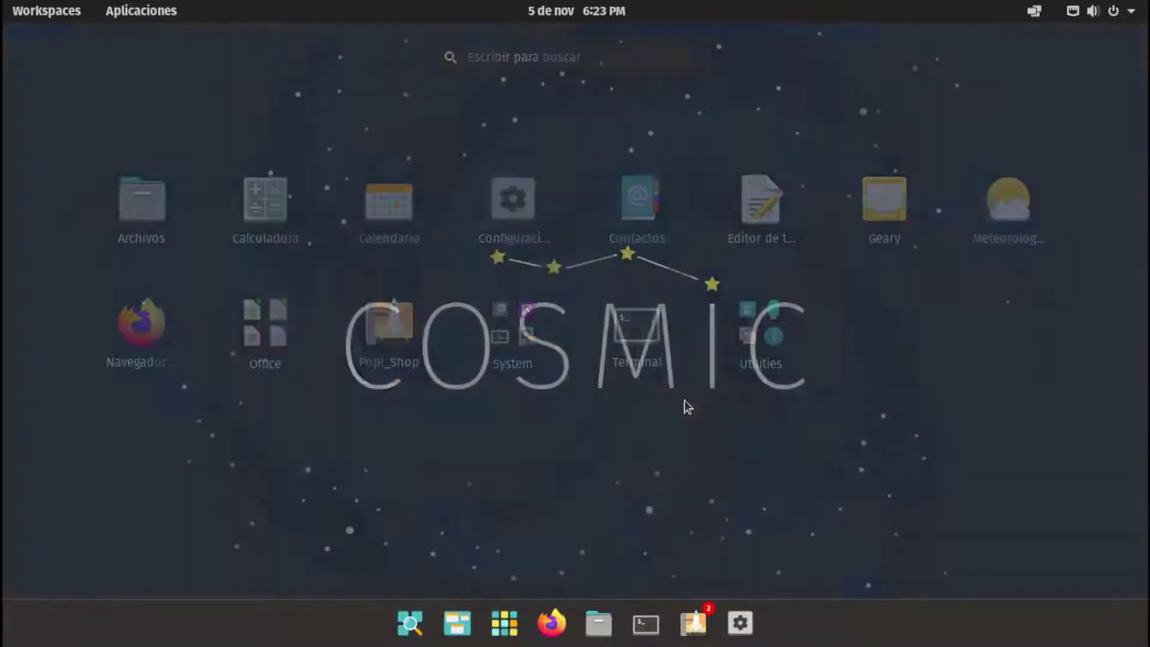
{"action": "key", "text": "super+a"}
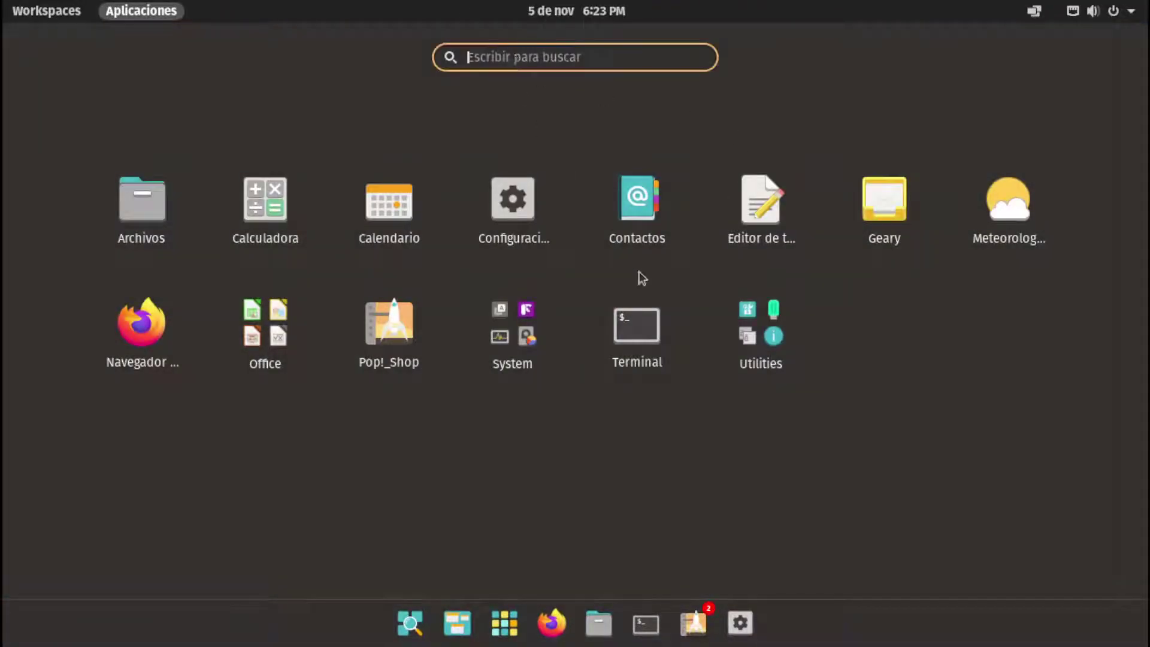
{"action": "key", "text": "super+a"}
{"action": "key", "text": "super+a"}
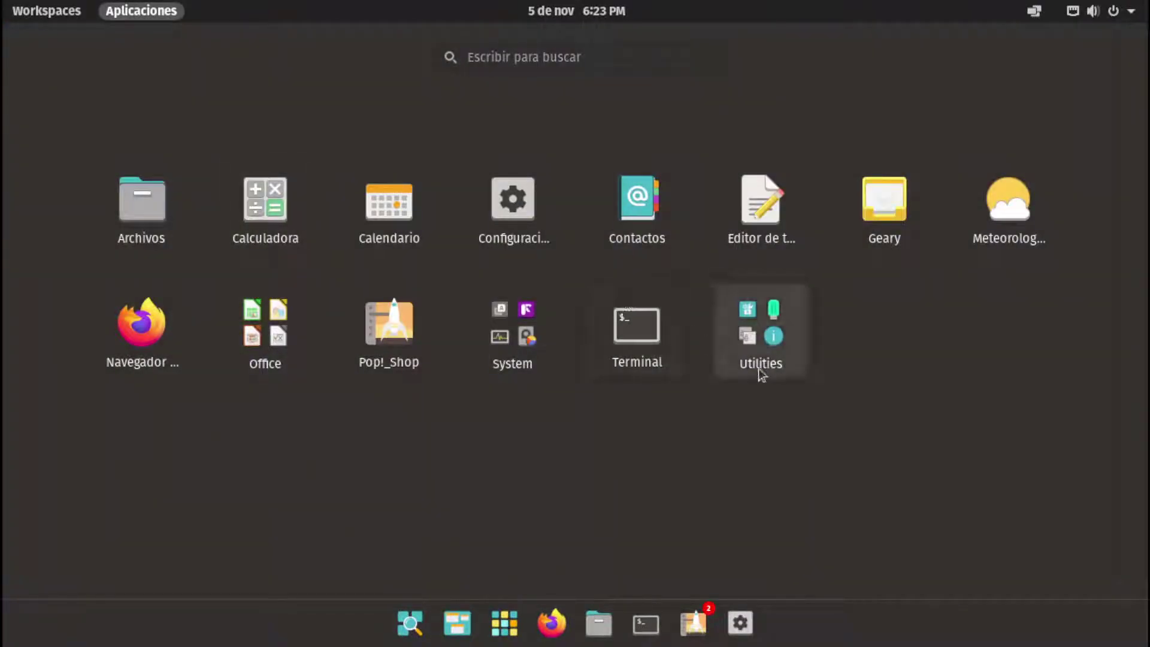
{"action": "left_click", "coordinate": [759, 374]}
{"action": "left_click", "coordinate": [118, 411]}
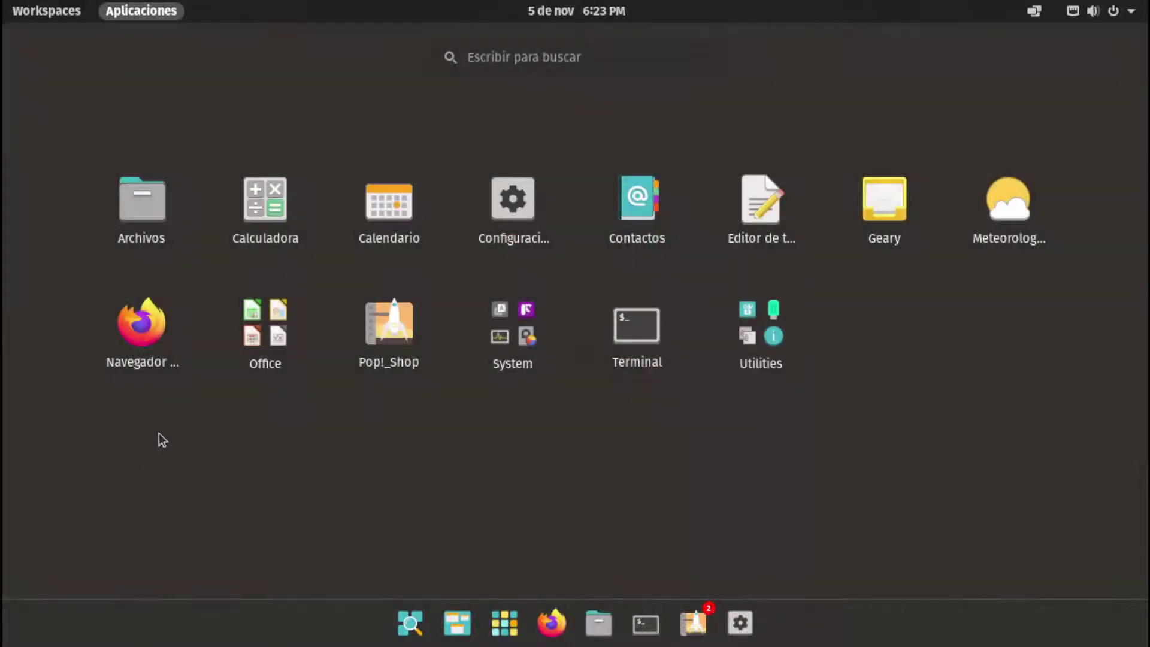
{"action": "left_click", "coordinate": [159, 437]}
Check the desktop context menu and Workspaces overview, then open a Terminal with Super+T
{"action": "left_click_drag", "start_coordinate": [188, 287], "coordinate": [95, 221]}
{"action": "right_click", "coordinate": [313, 150]}
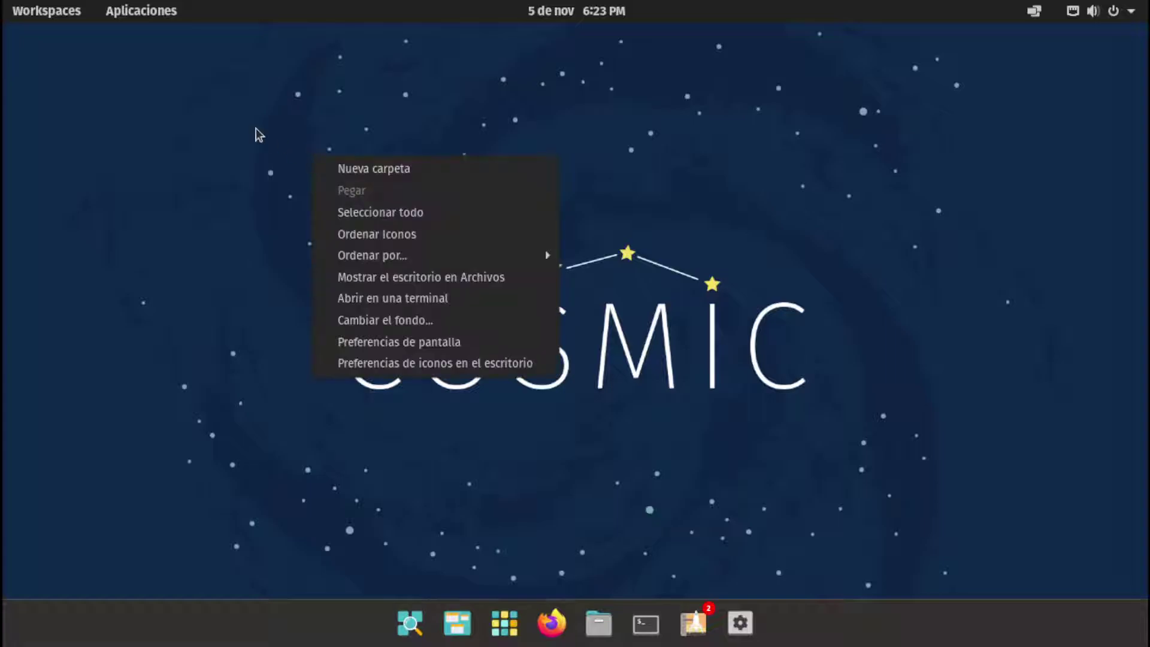
{"action": "left_click", "coordinate": [803, 262]}
{"action": "left_click", "coordinate": [47, 11]}
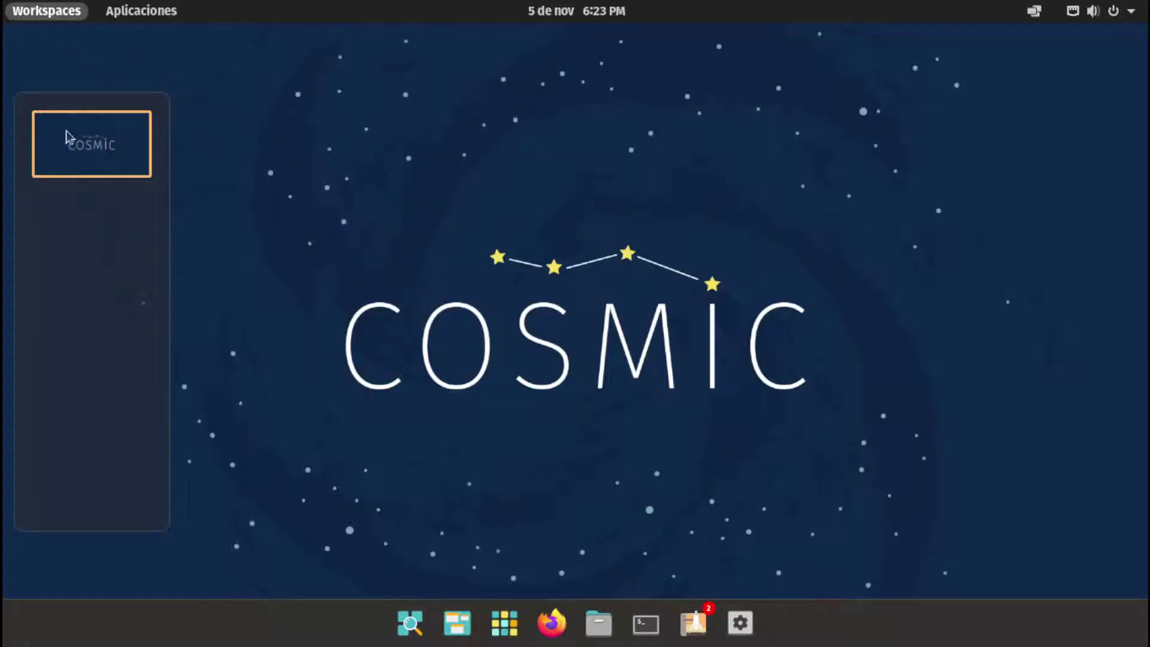
{"action": "left_click", "coordinate": [181, 10]}
{"action": "left_click", "coordinate": [174, 11]}
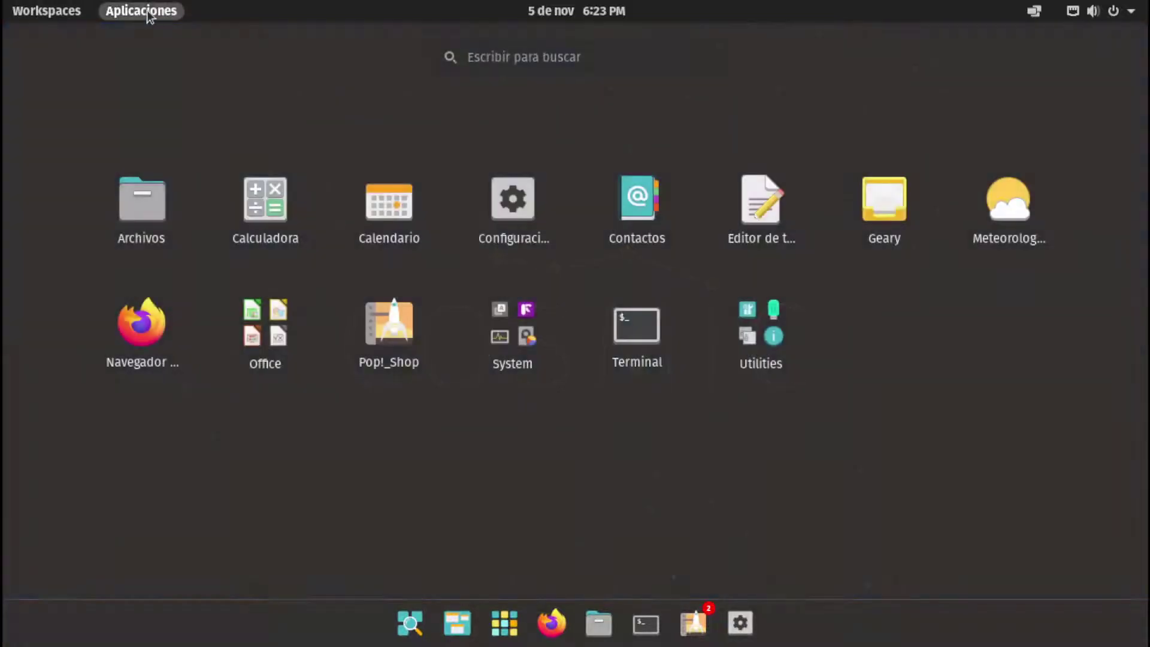
{"action": "left_click", "coordinate": [149, 17]}
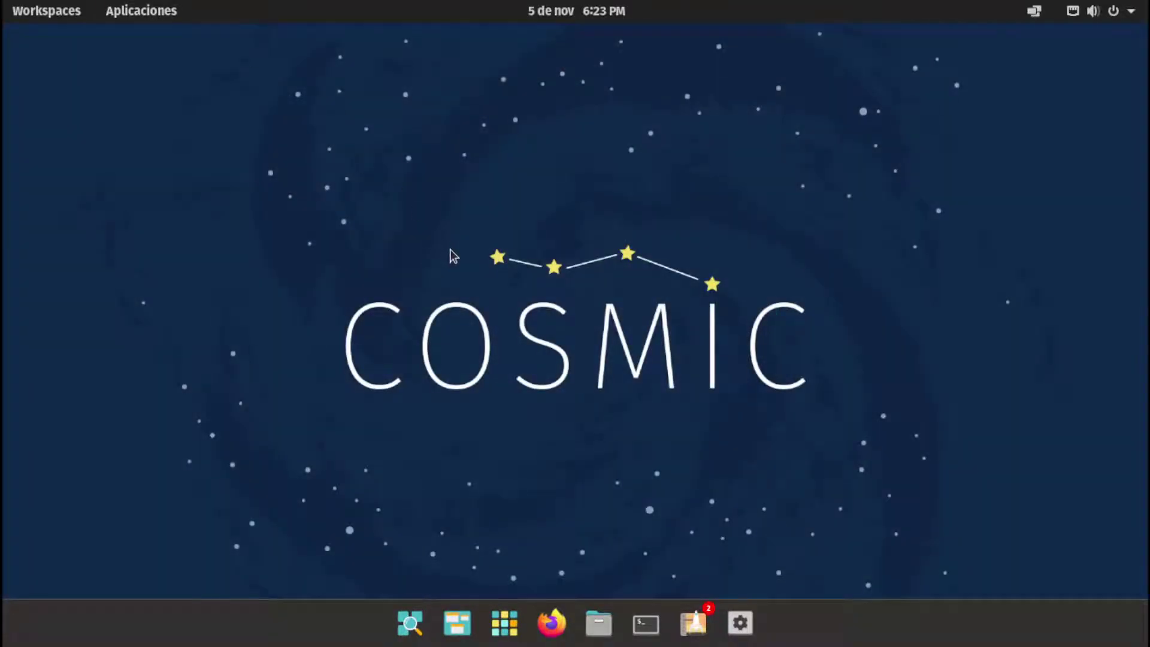
{"action": "key", "text": "super"}
{"action": "key", "text": "super"}
{"action": "key", "text": "super+t"}
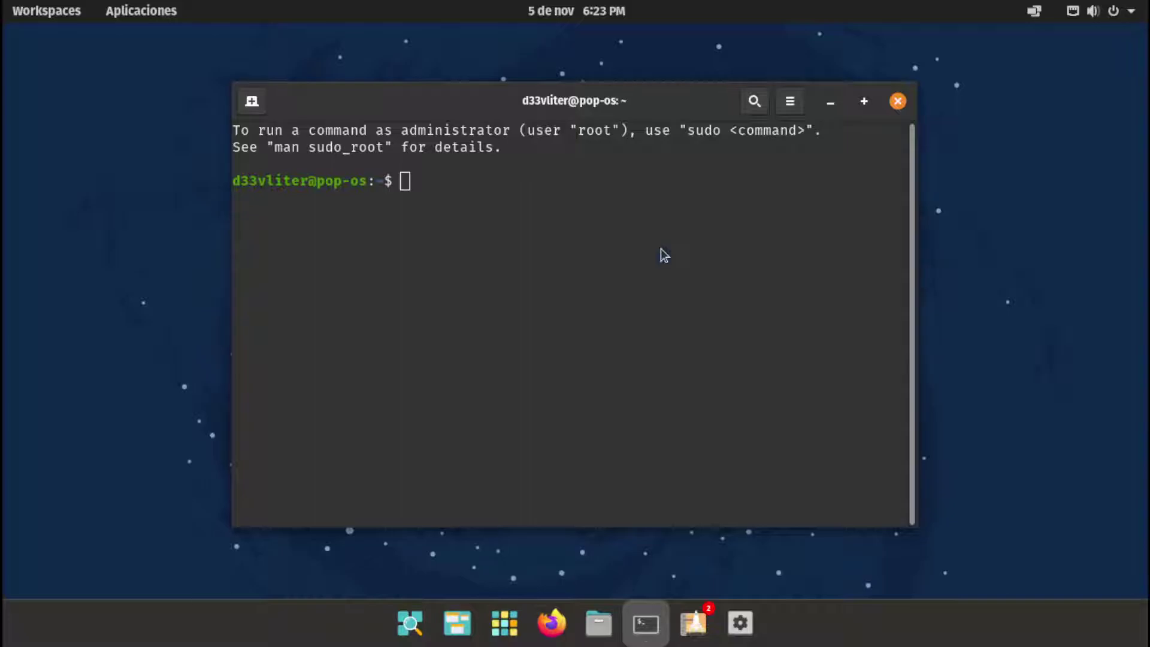
Close the terminal, enable Tile Windows, and open two side-by-side tiled terminals
{"action": "key", "text": "super+q"}
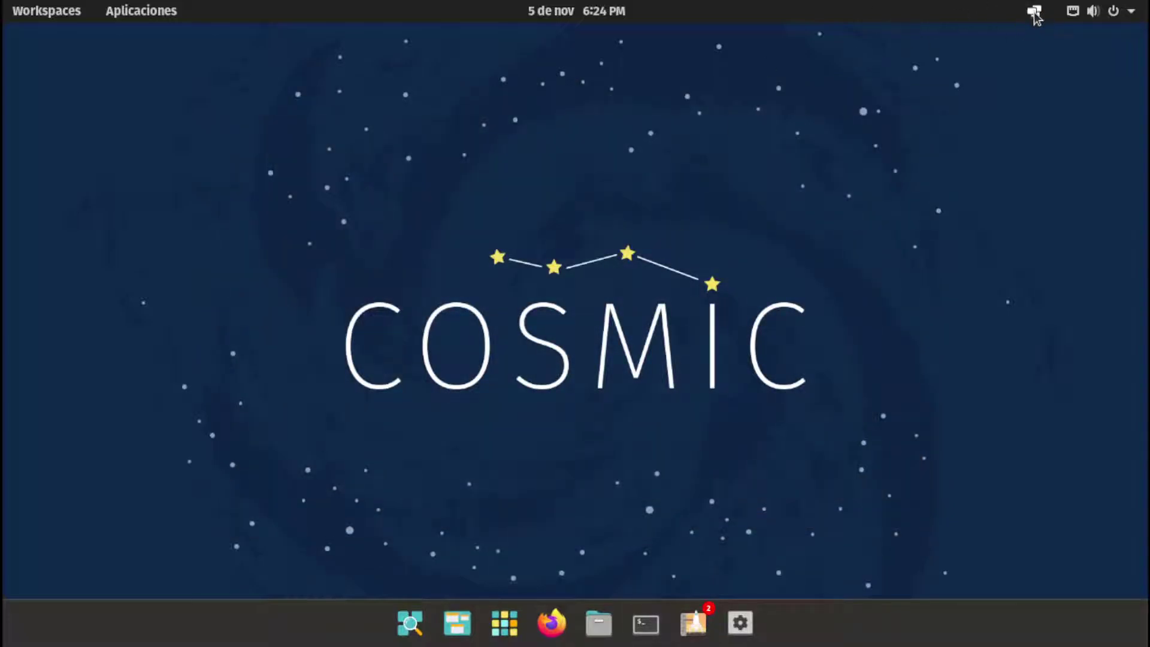
{"action": "left_click", "coordinate": [1035, 12]}
{"action": "left_click", "coordinate": [1094, 64]}
{"action": "key", "text": "super+t"}
{"action": "key", "text": "super+t"}
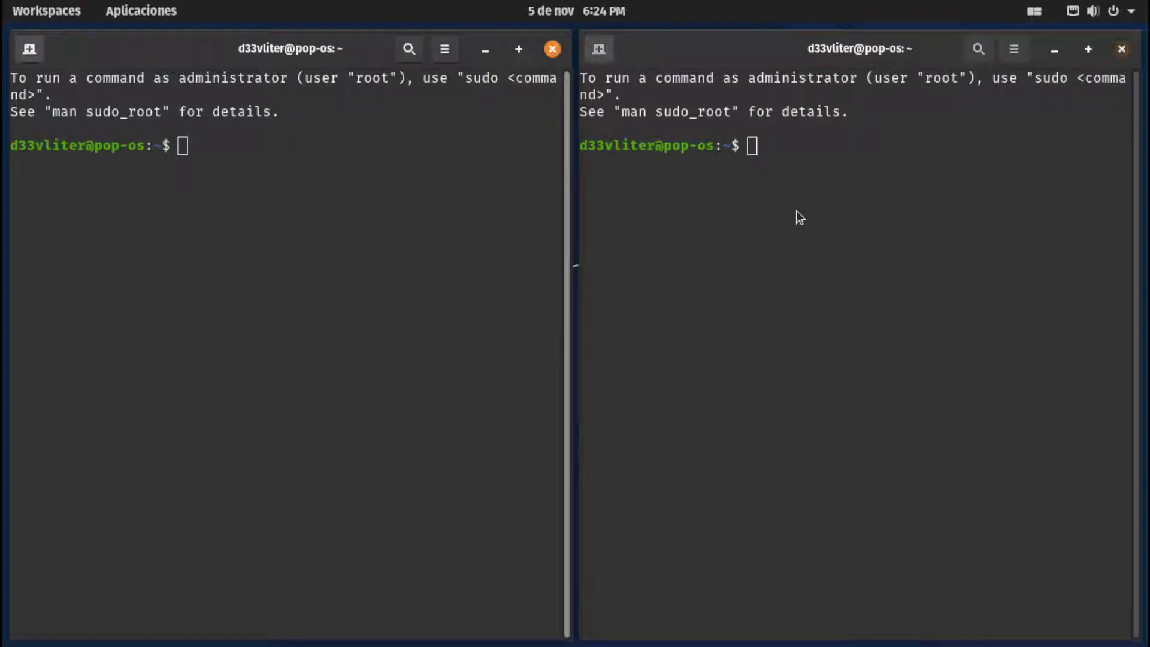
{"action": "key", "text": "super+Left"}
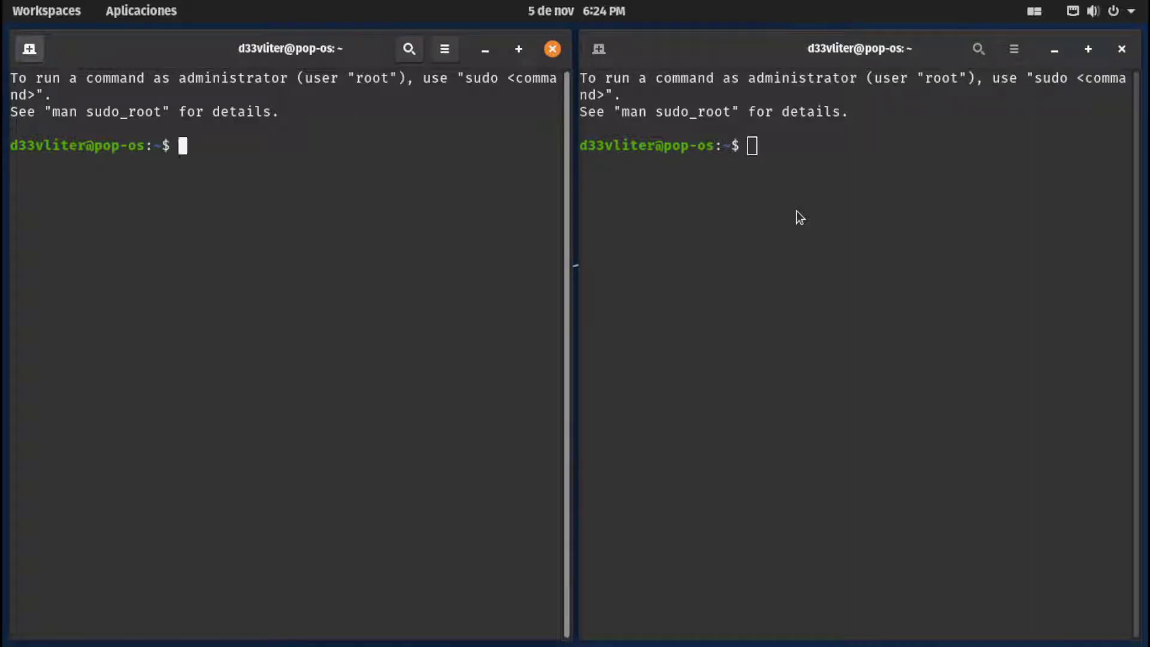
{"action": "key", "text": "super+shift+Left"}
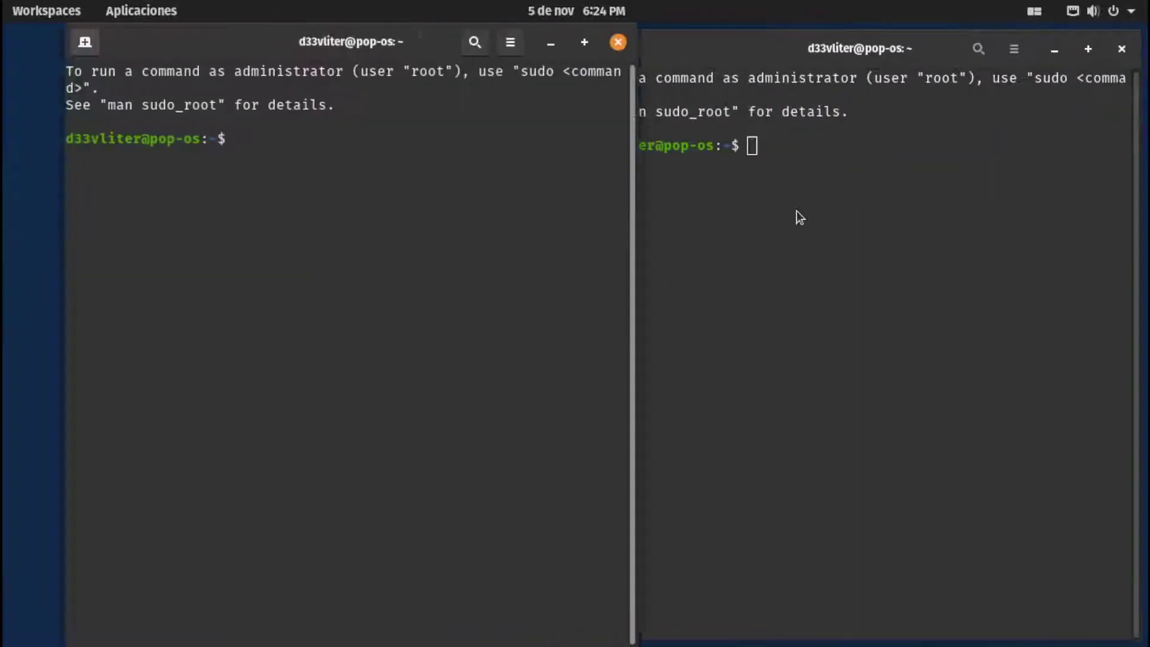
{"action": "key", "text": "super+shift+Left"}
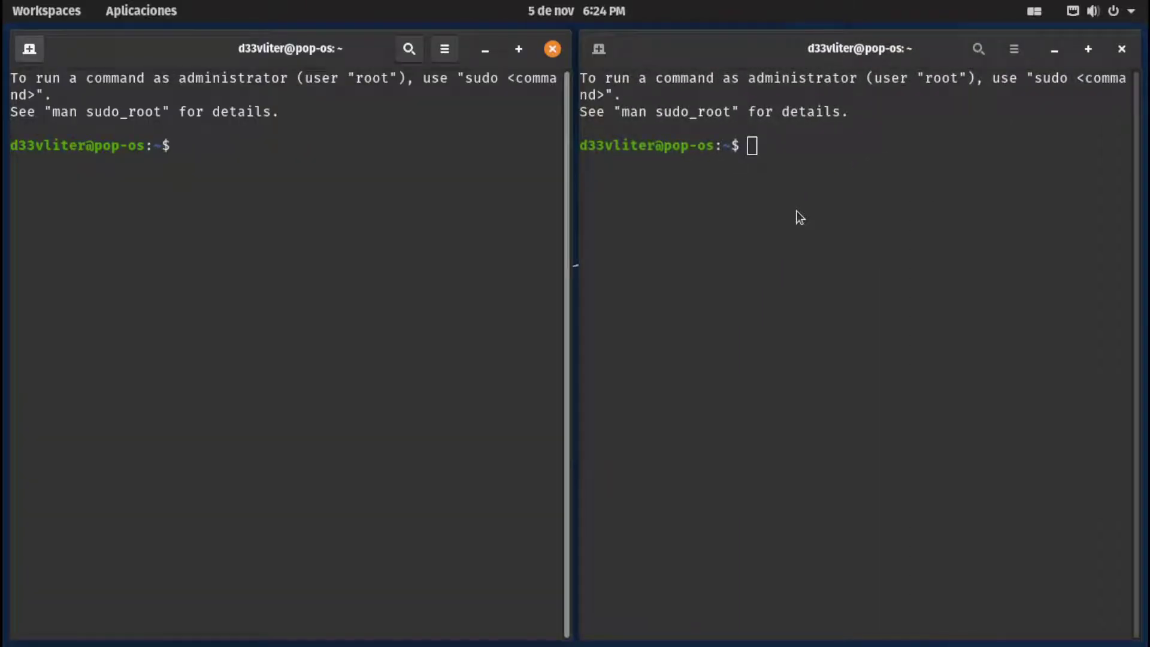
Run 'uname -r' in the left terminal and 'free -h' in the right one
{"action": "type", "text": "uname -r"}
{"action": "key", "text": "Return"}
{"action": "key", "text": "super+Right"}
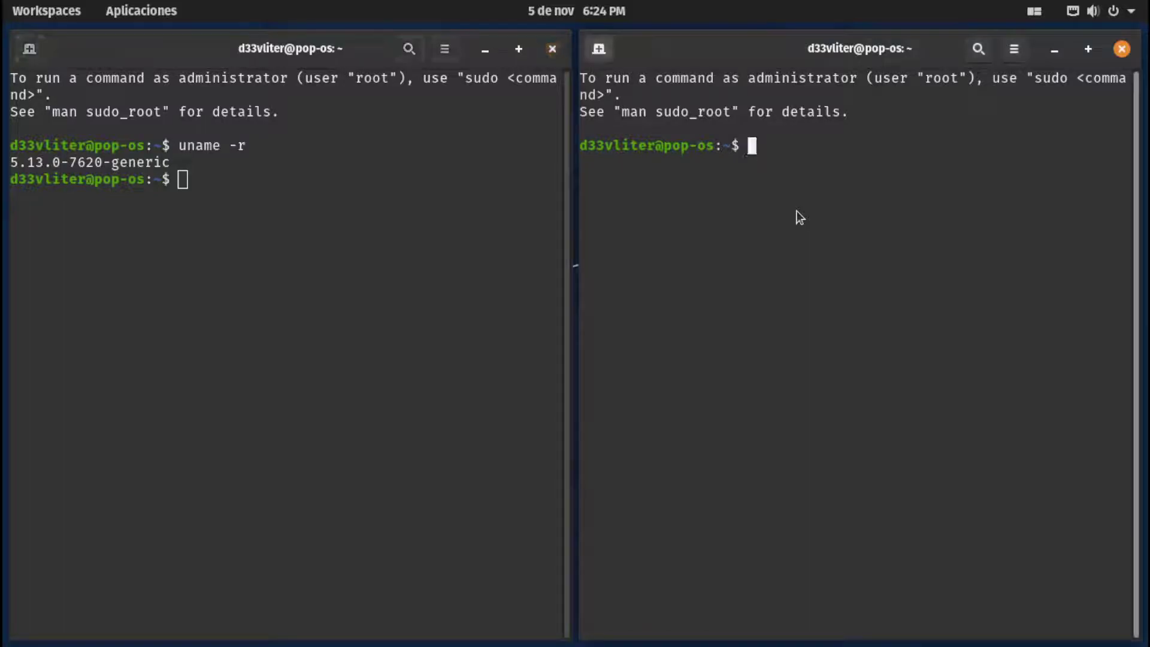
{"action": "type", "text": "free --h"}
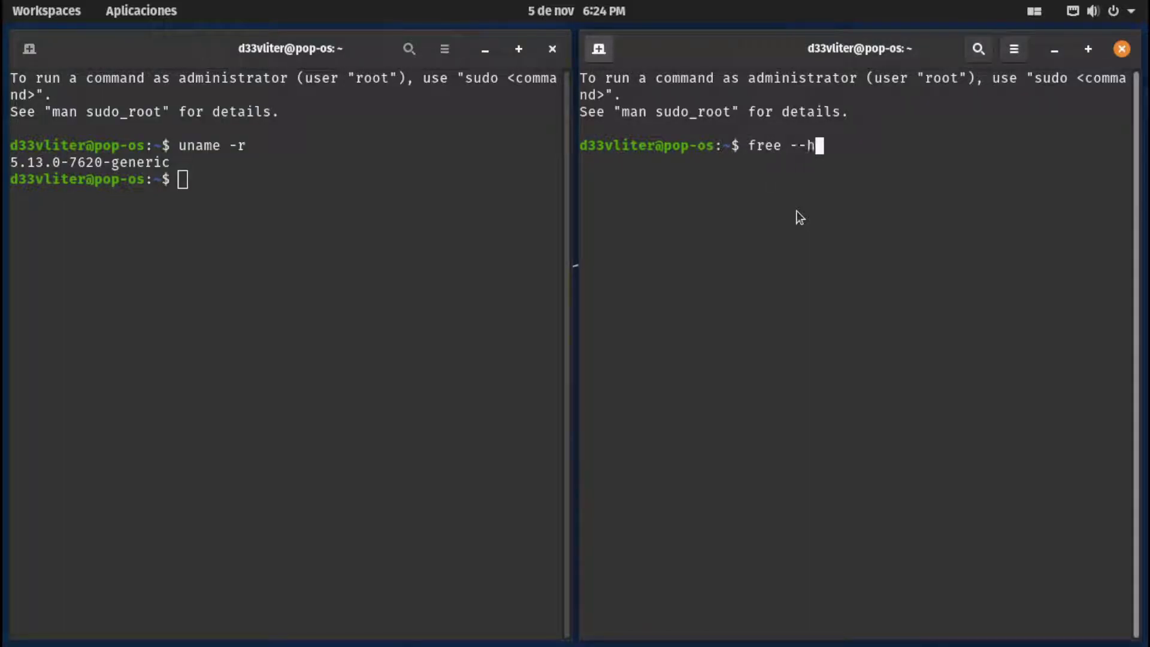
{"action": "key", "text": "BackSpace"}
{"action": "key", "text": "BackSpace"}
{"action": "type", "text": "h"}
{"action": "key", "text": "Return"}
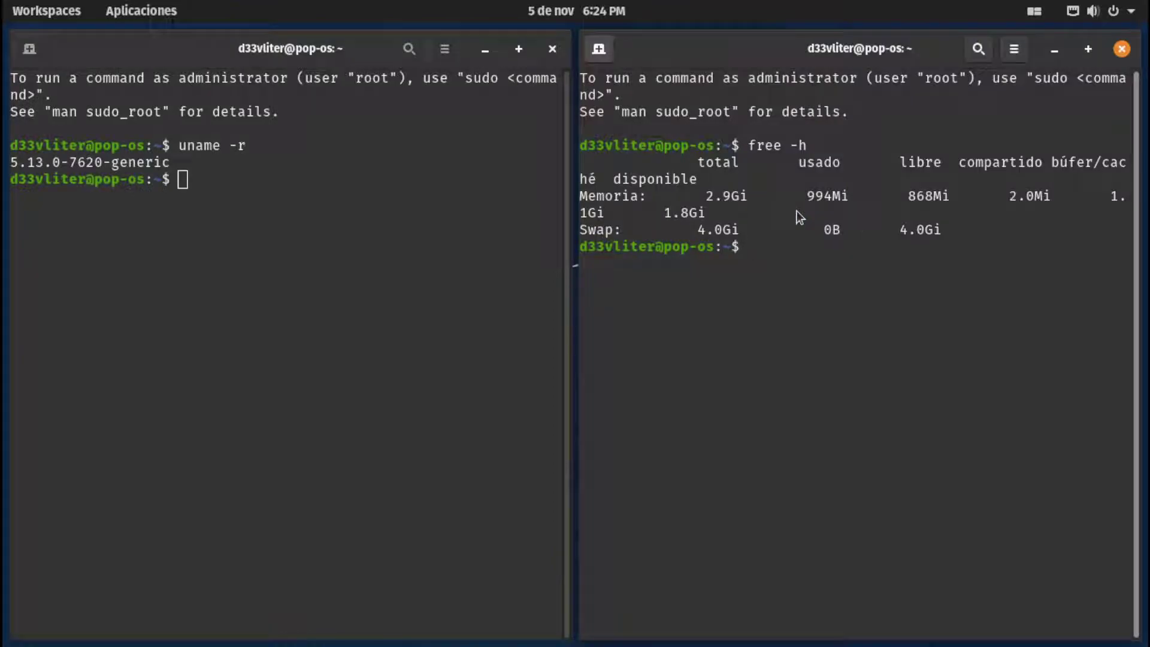
Swap the two tiled terminals and focus the memory terminal on the left
{"action": "key", "text": "super+Left"}
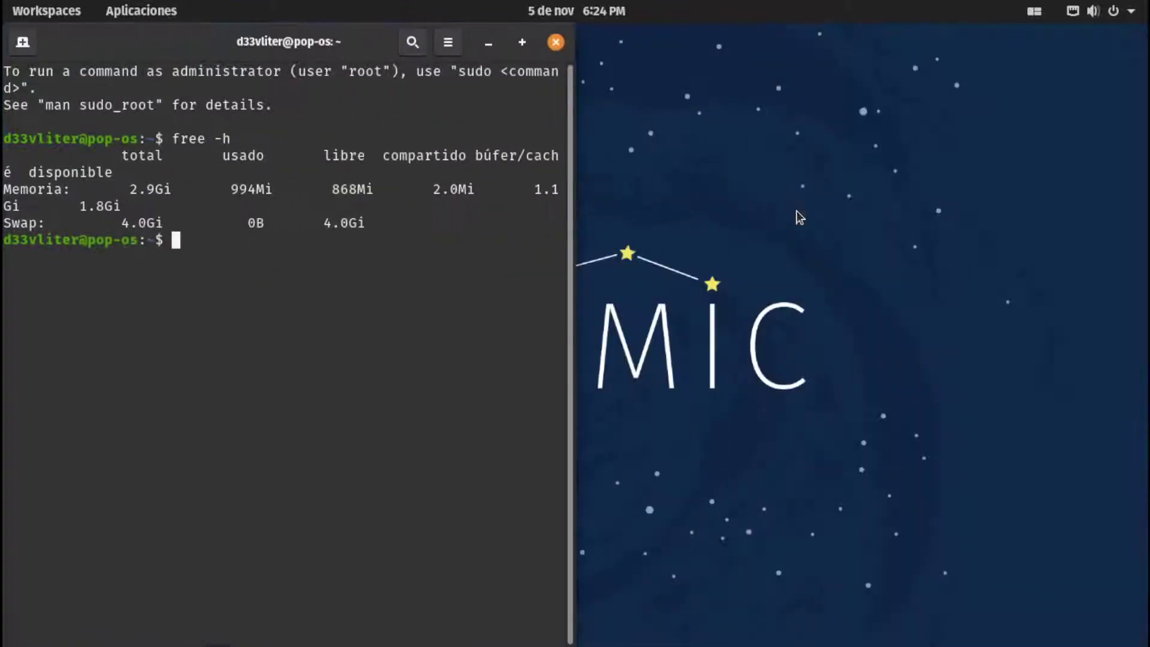
{"action": "key", "text": "super+Left"}
{"action": "key", "text": "super+Right"}
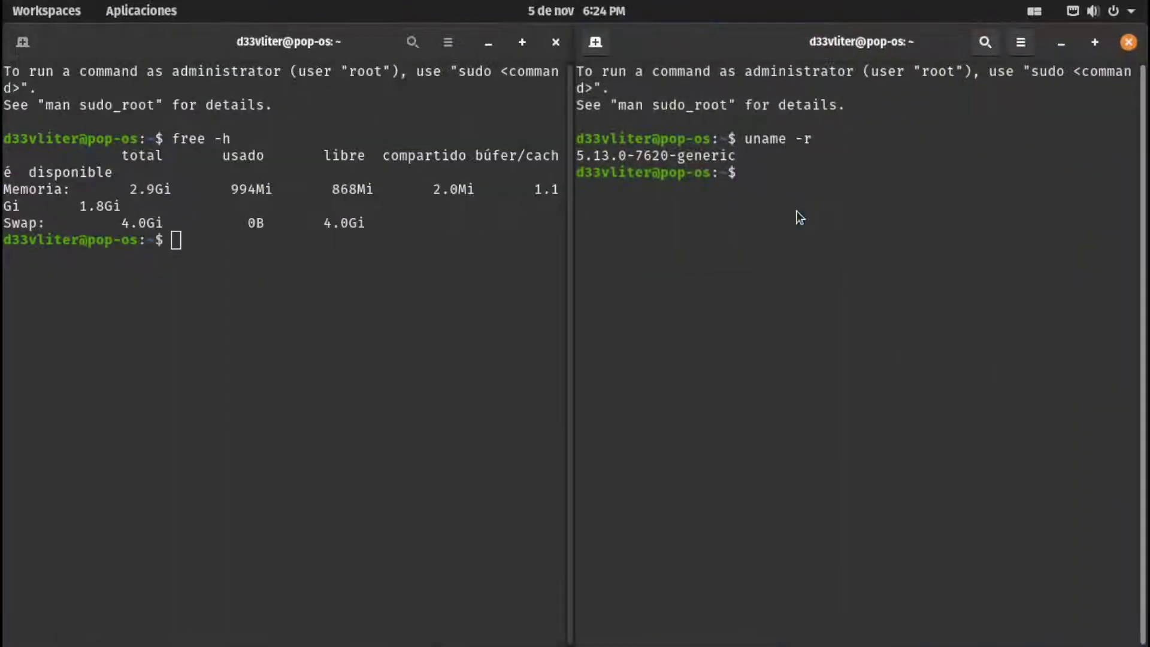
{"action": "key", "text": "super"}
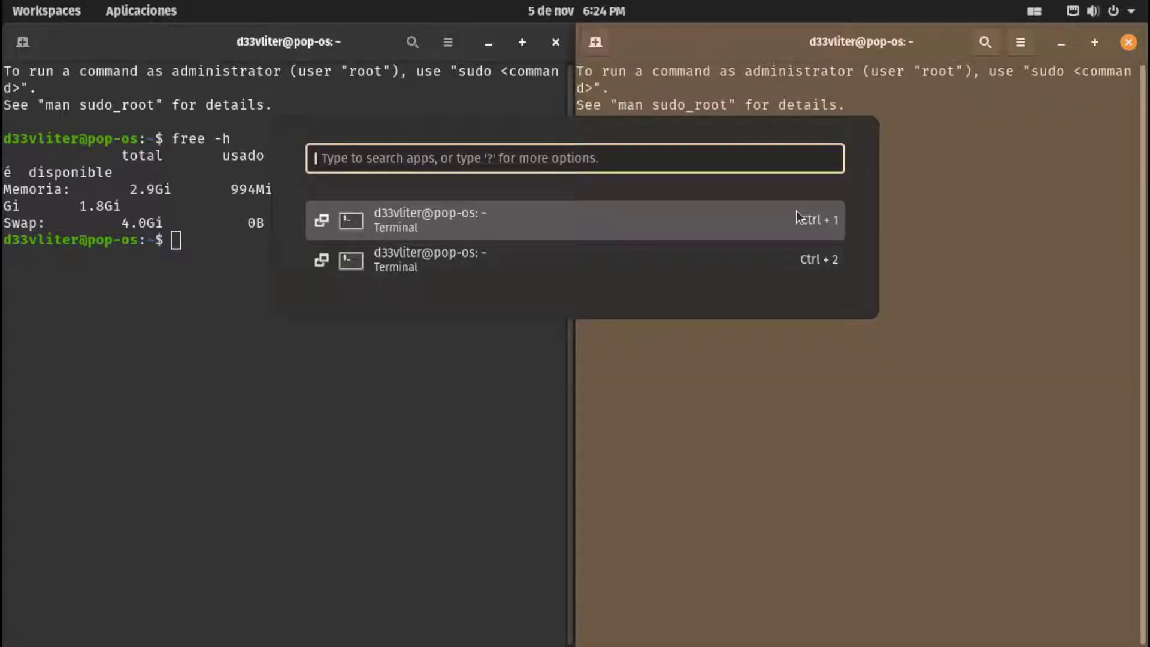
{"action": "key", "text": "Down"}
{"action": "key", "text": "Return"}
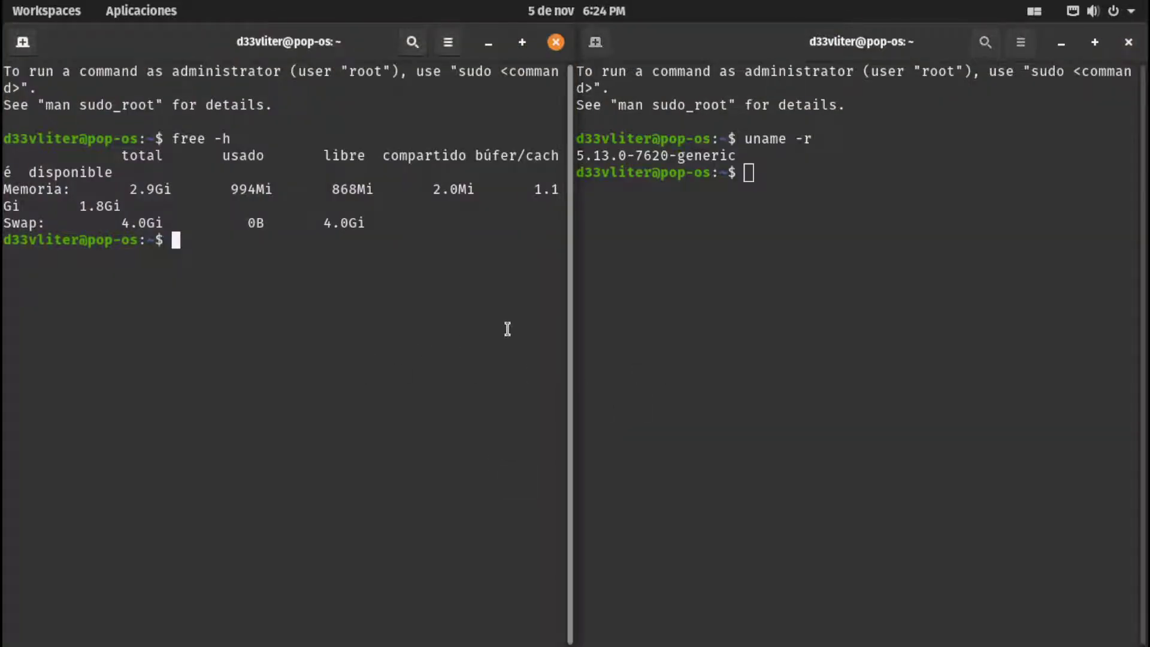
Open and dismiss the window switcher a few times without changing windows
{"action": "key", "text": "super"}
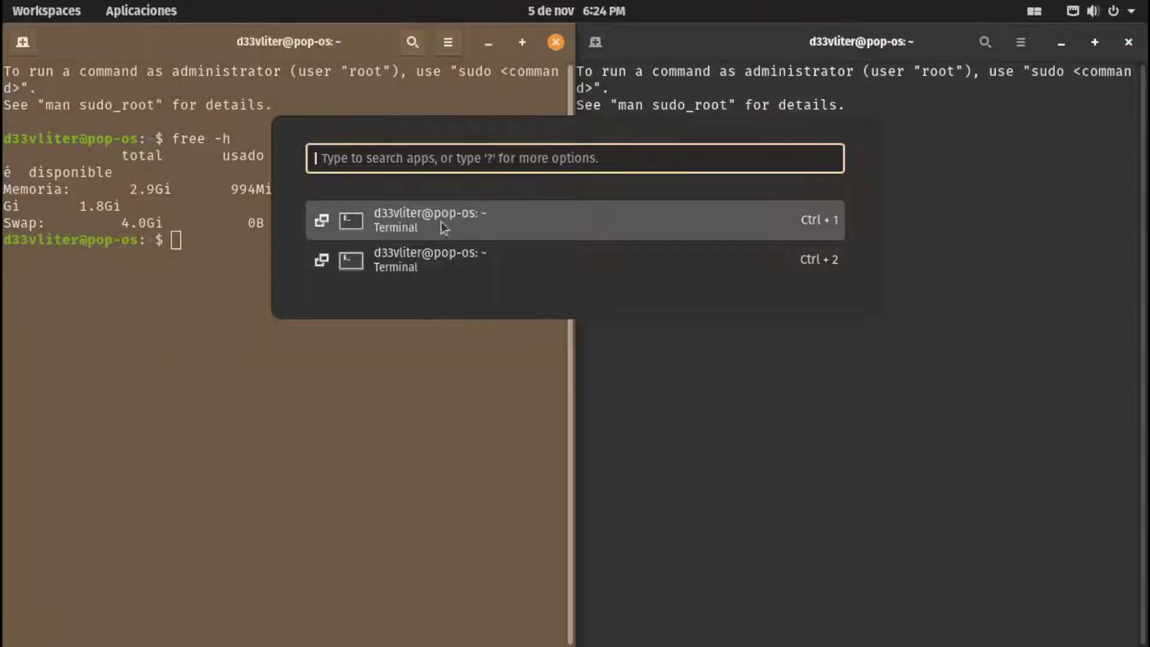
{"action": "key", "text": "Down"}
{"action": "key", "text": "Up"}
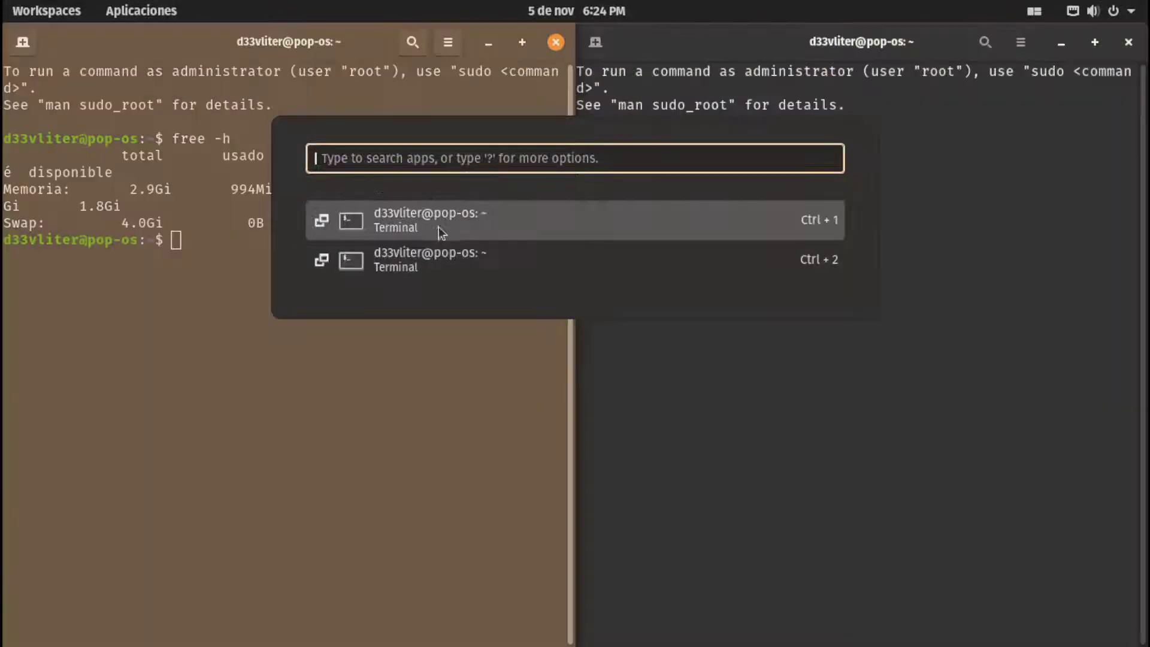
{"action": "left_click", "coordinate": [422, 232]}
{"action": "key", "text": "super"}
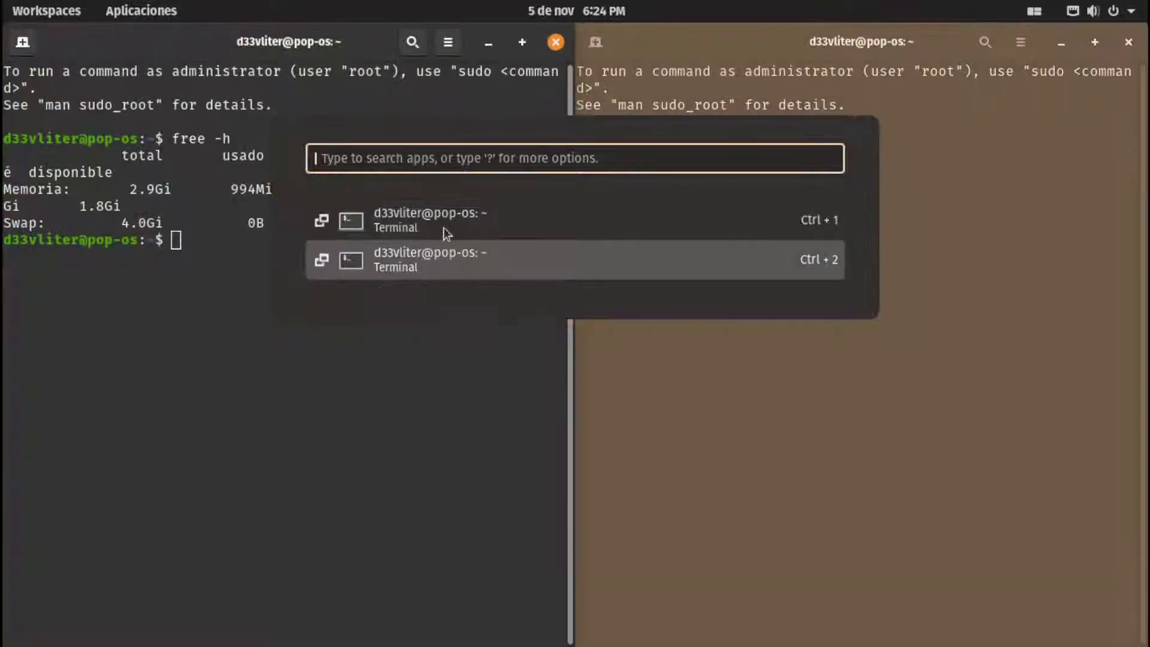
{"action": "key", "text": "Escape"}
{"action": "key", "text": "super"}
{"action": "key", "text": "Escape"}
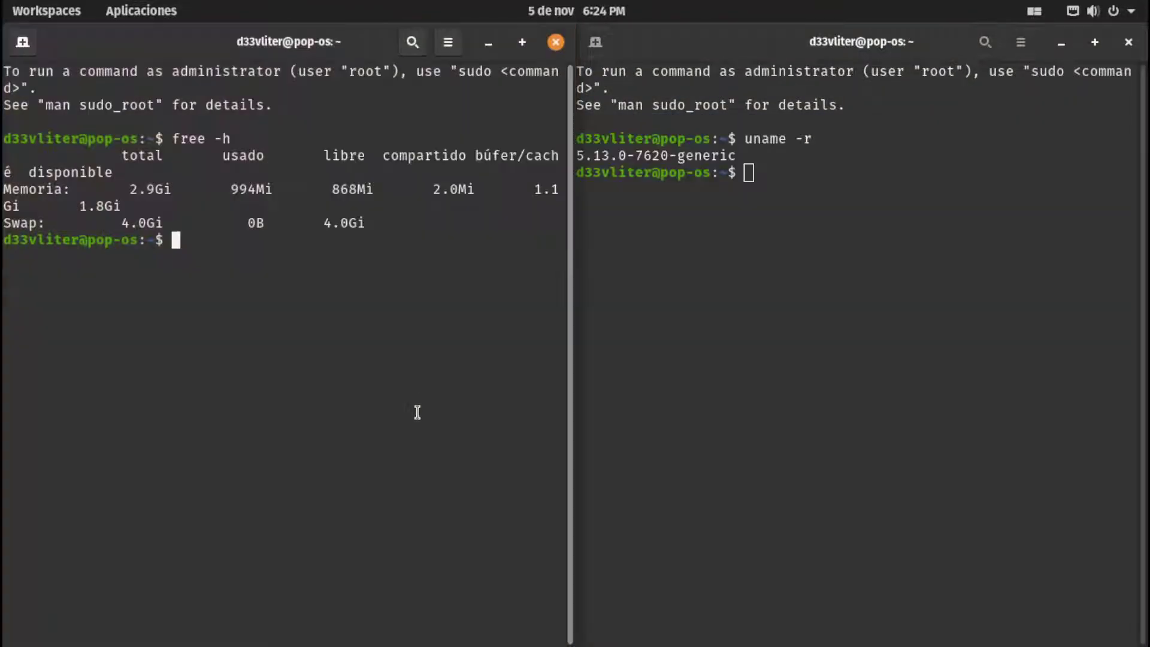
Close both terminals, turn Tile Windows off and glance at the system menu
{"action": "key", "text": "super+q"}
{"action": "key", "text": "super+q"}
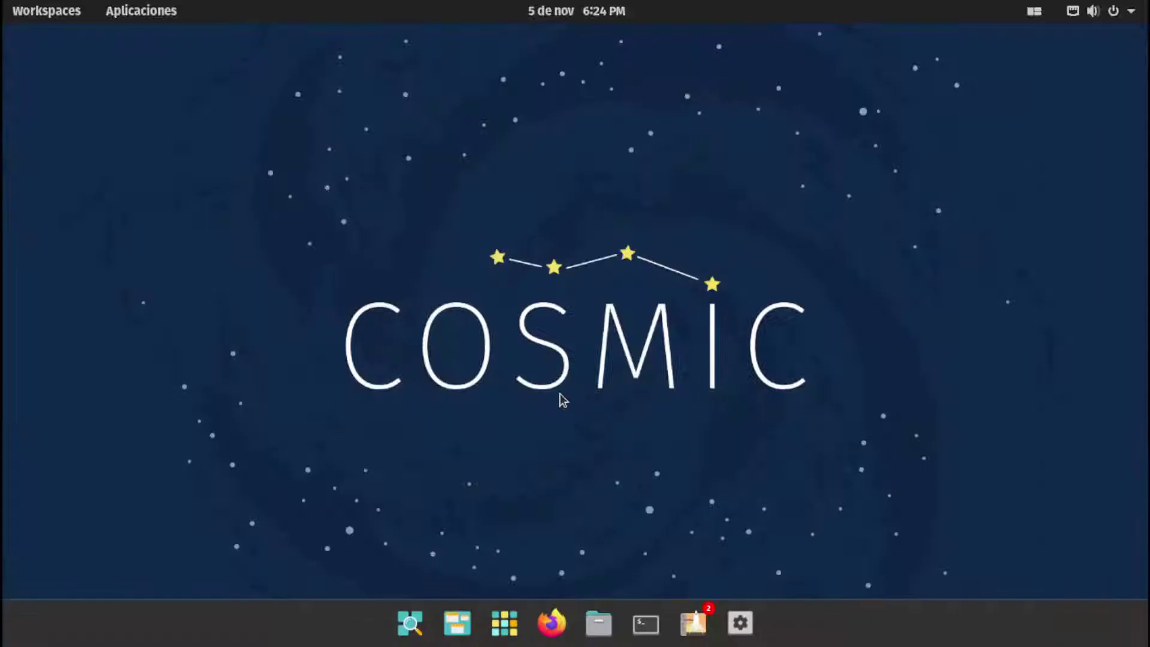
{"action": "left_click", "coordinate": [1034, 11]}
{"action": "left_click", "coordinate": [1102, 65]}
{"action": "left_click", "coordinate": [1093, 11]}
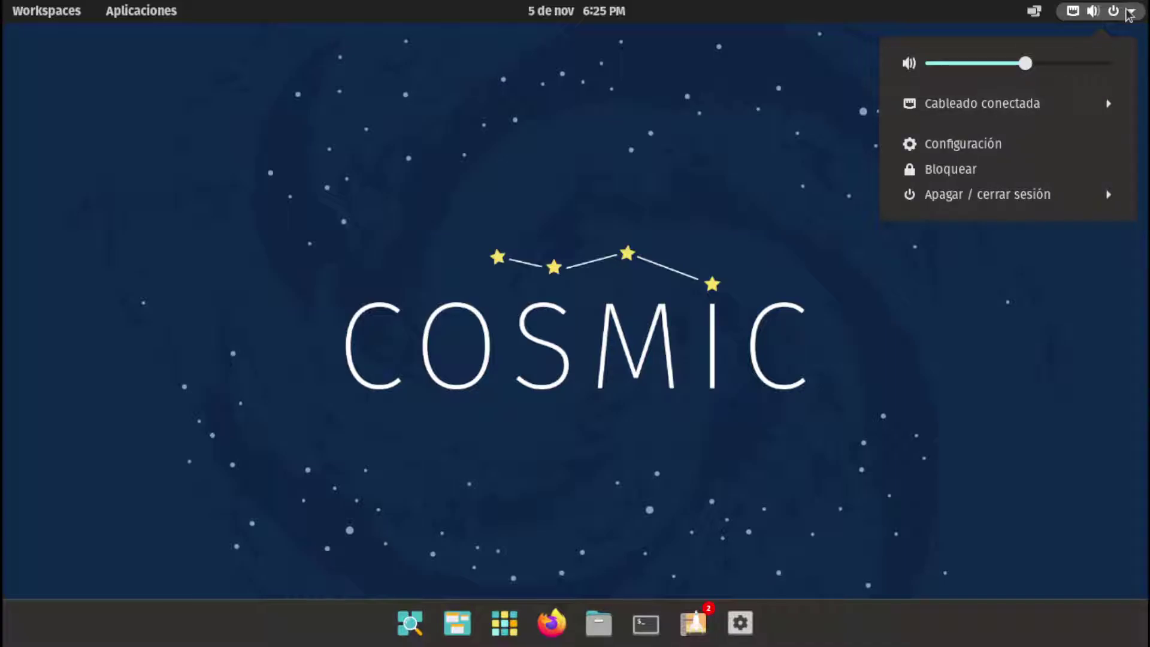
{"action": "left_click", "coordinate": [623, 275]}
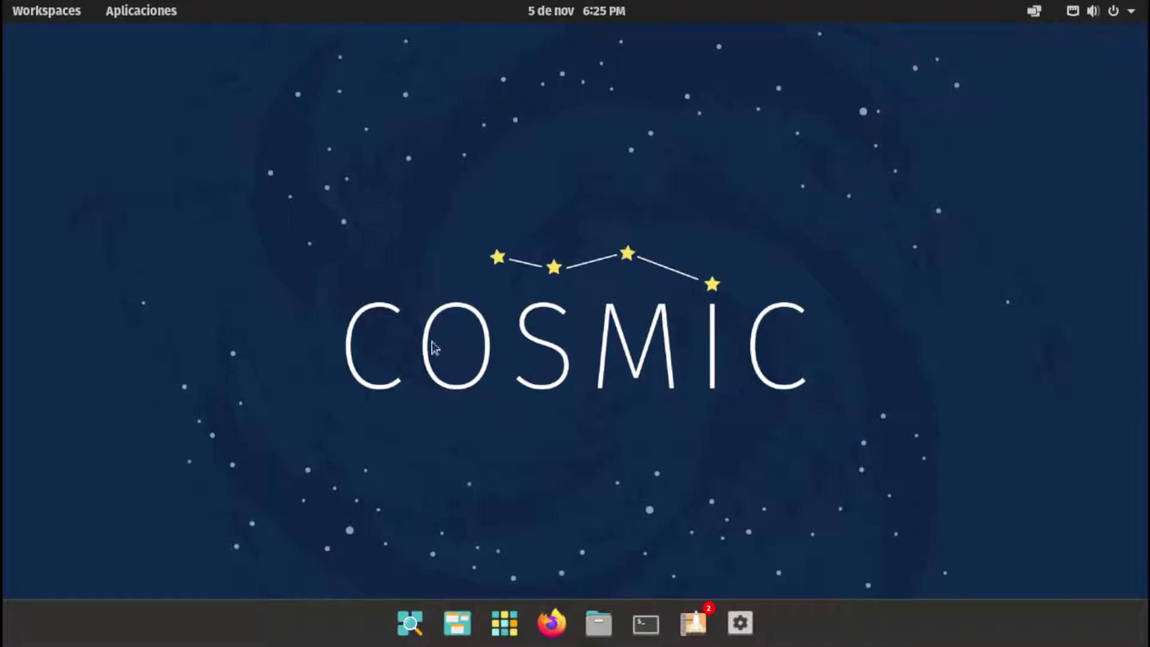
{"action": "left_click", "coordinate": [504, 622]}
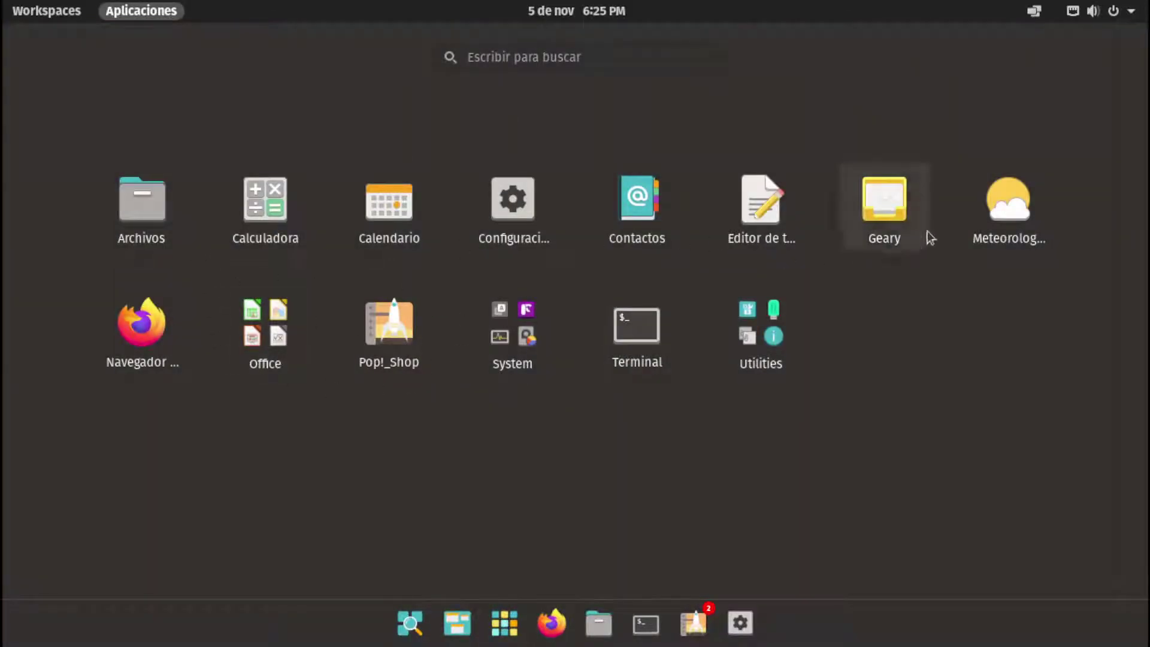
Look through the Office and Utilities folders, then launch Captura de pantalla
{"action": "left_click", "coordinate": [282, 334]}
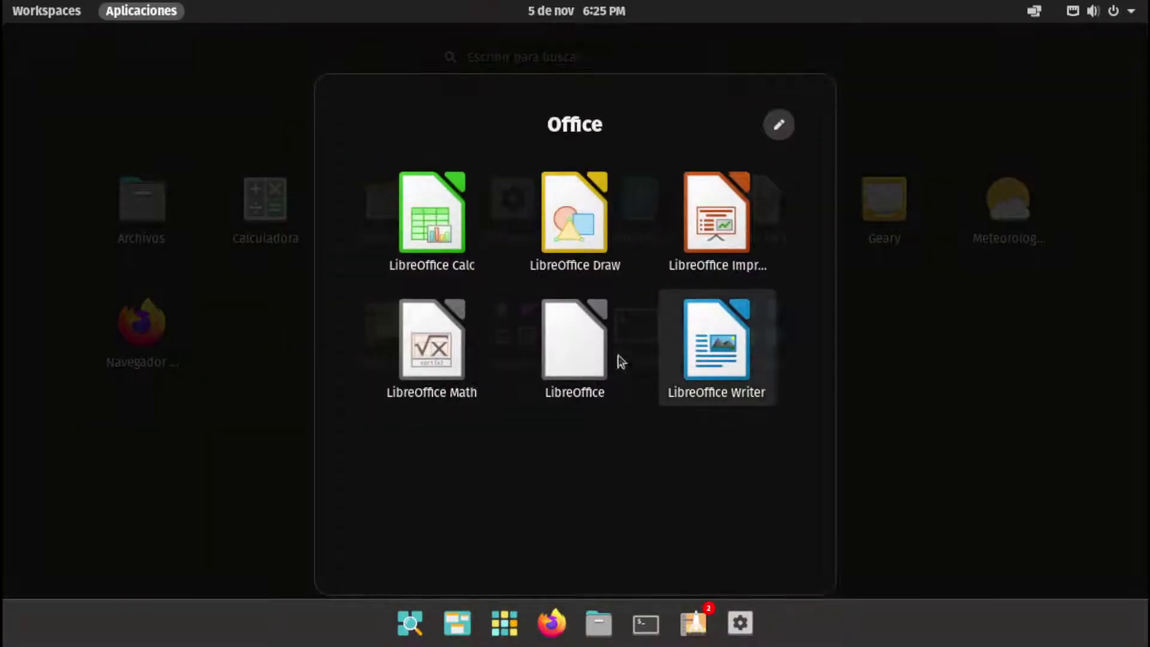
{"action": "left_click", "coordinate": [824, 457]}
{"action": "left_click", "coordinate": [782, 354]}
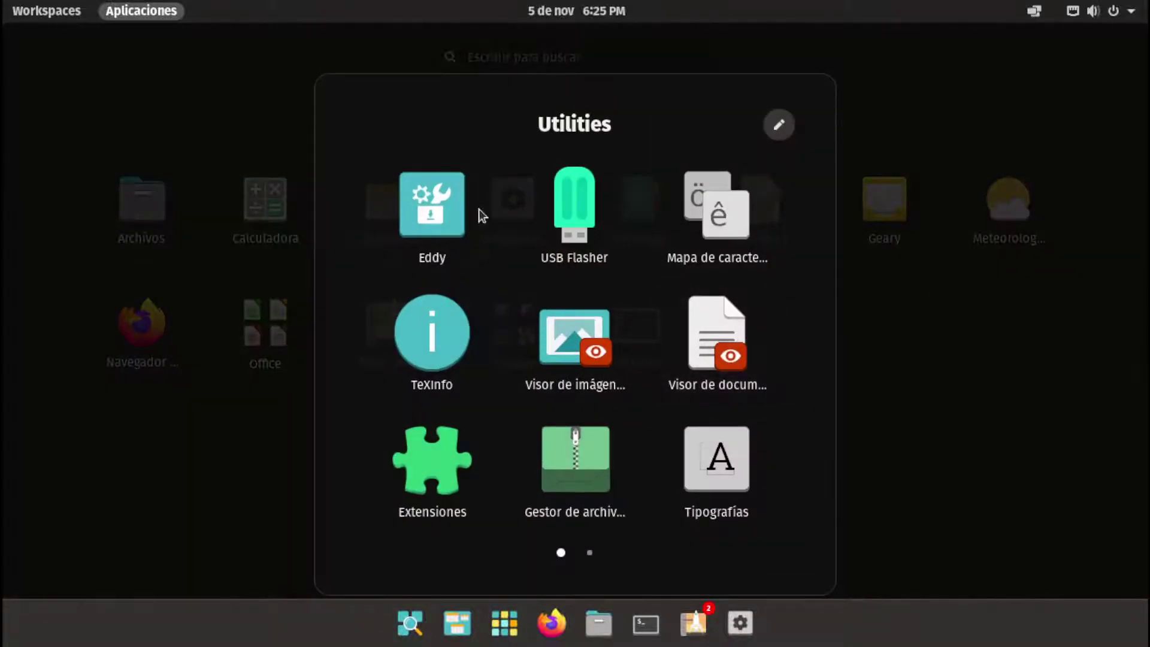
{"action": "scroll", "coordinate": [575, 419], "scroll_direction": "down", "scroll_amount": 1}
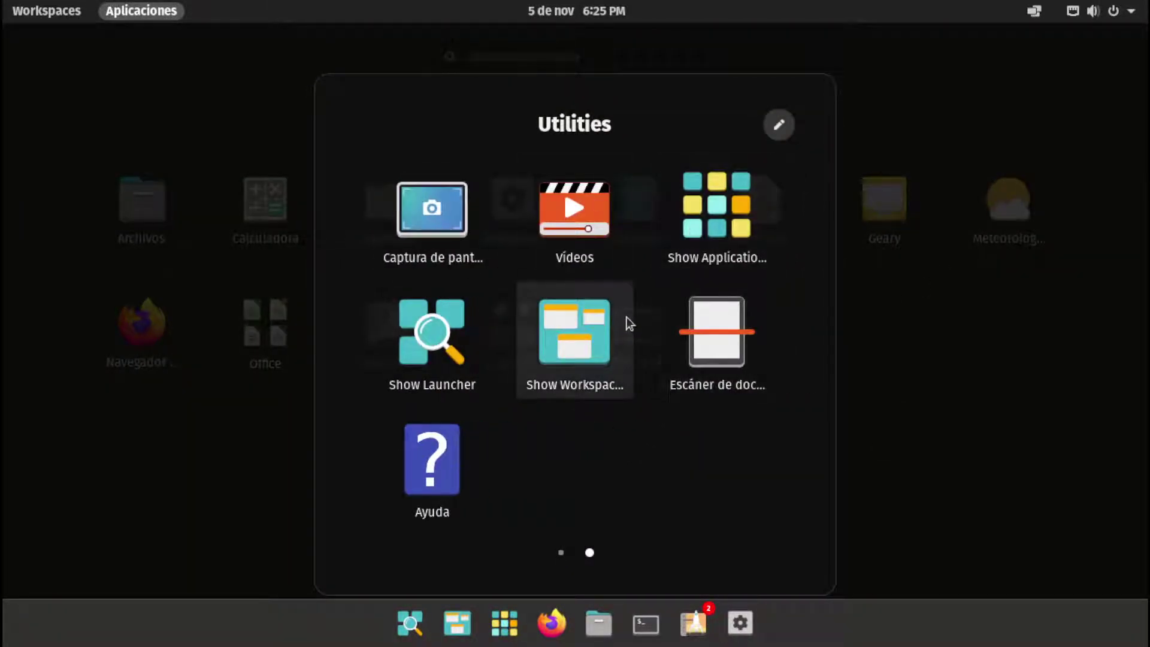
{"action": "scroll", "coordinate": [629, 324], "scroll_direction": "up", "scroll_amount": 1}
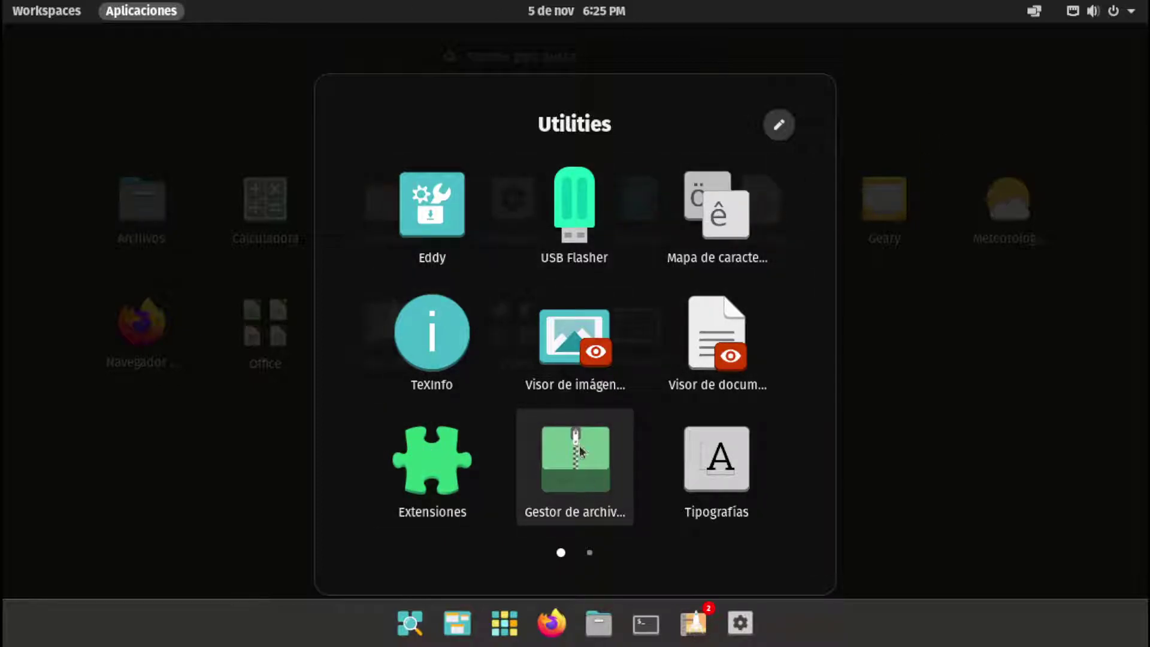
{"action": "scroll", "coordinate": [579, 440], "scroll_direction": "down", "scroll_amount": 1}
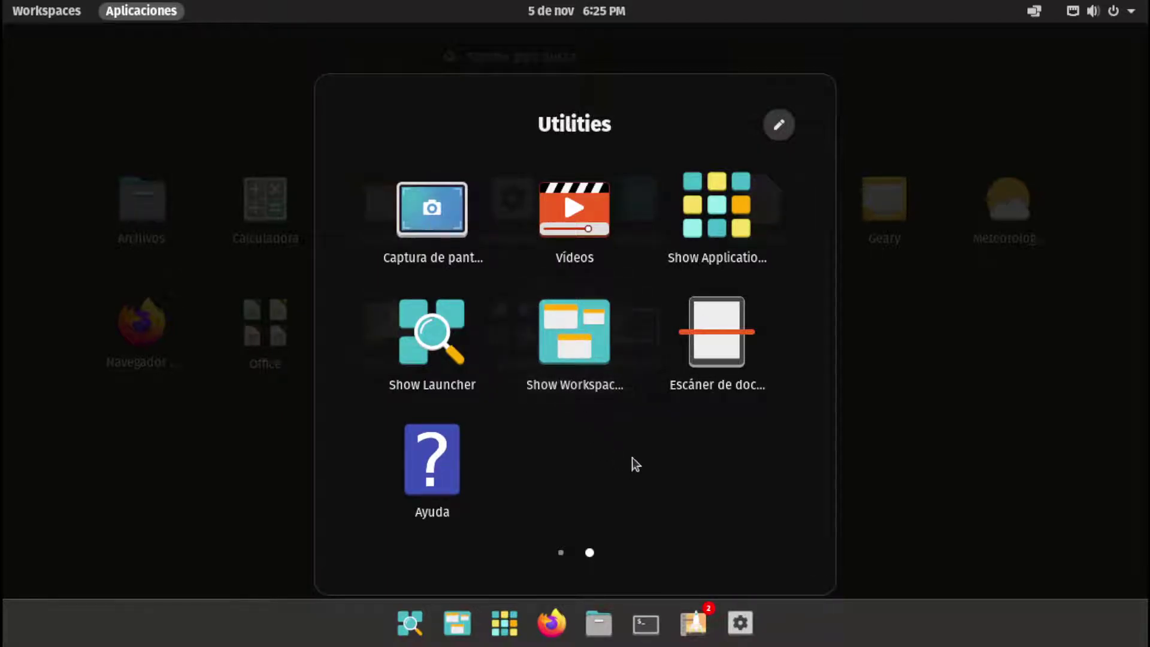
{"action": "left_click", "coordinate": [447, 232]}
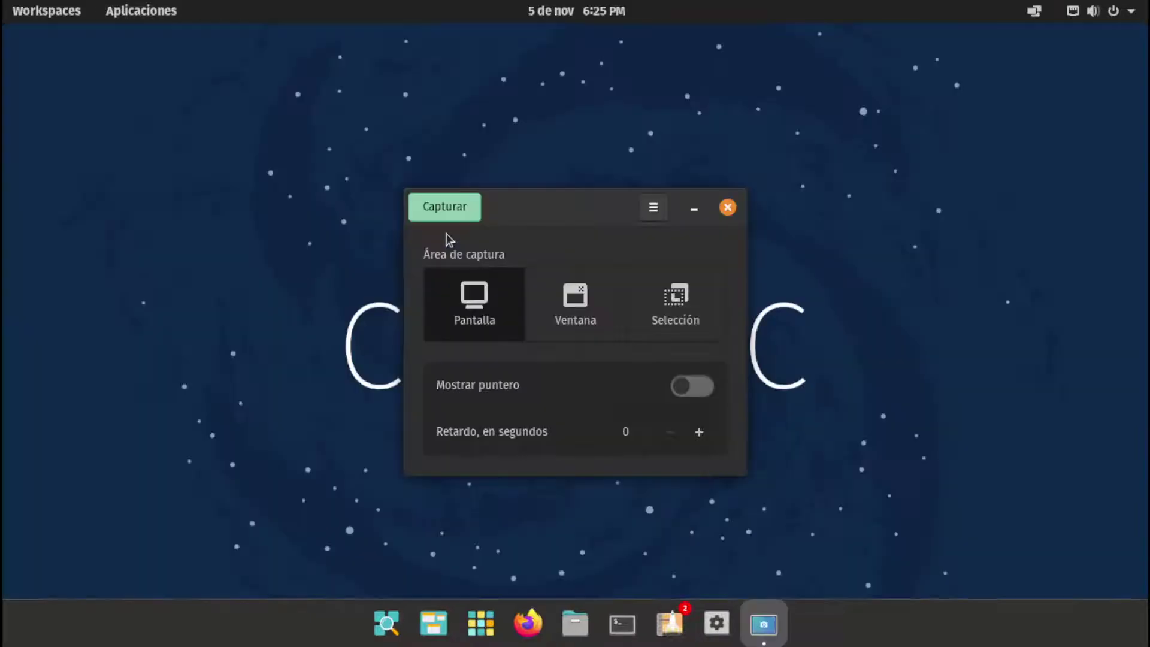
Close the Screenshot tool and look inside the System folder of the app grid
{"action": "left_click", "coordinate": [728, 208]}
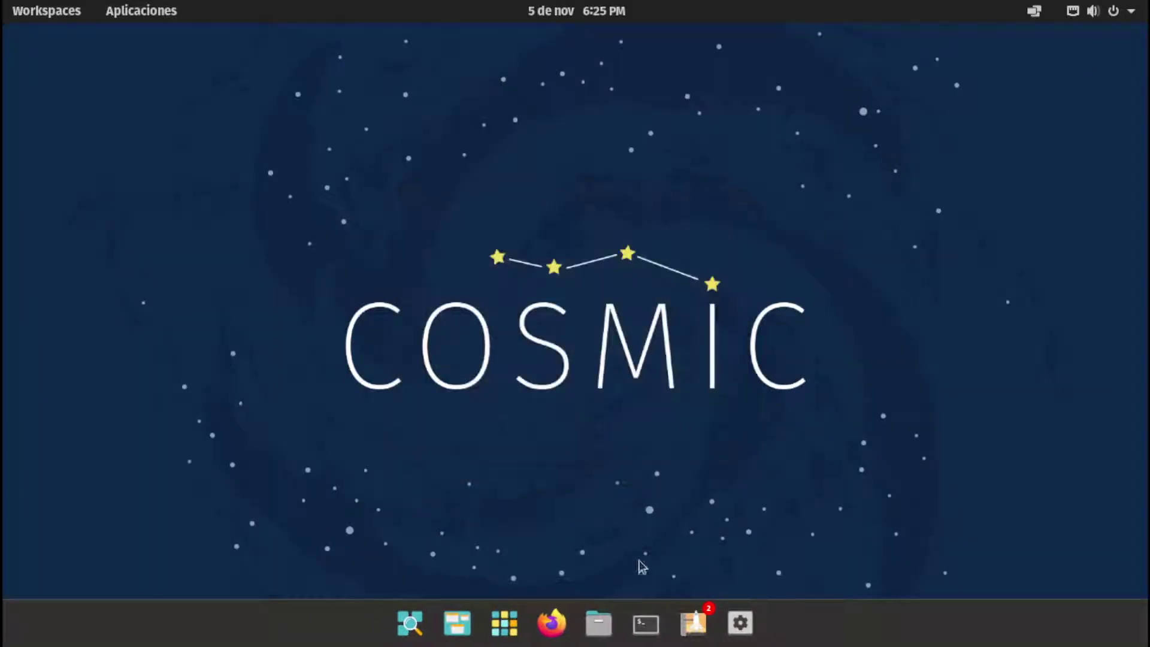
{"action": "left_click", "coordinate": [510, 617]}
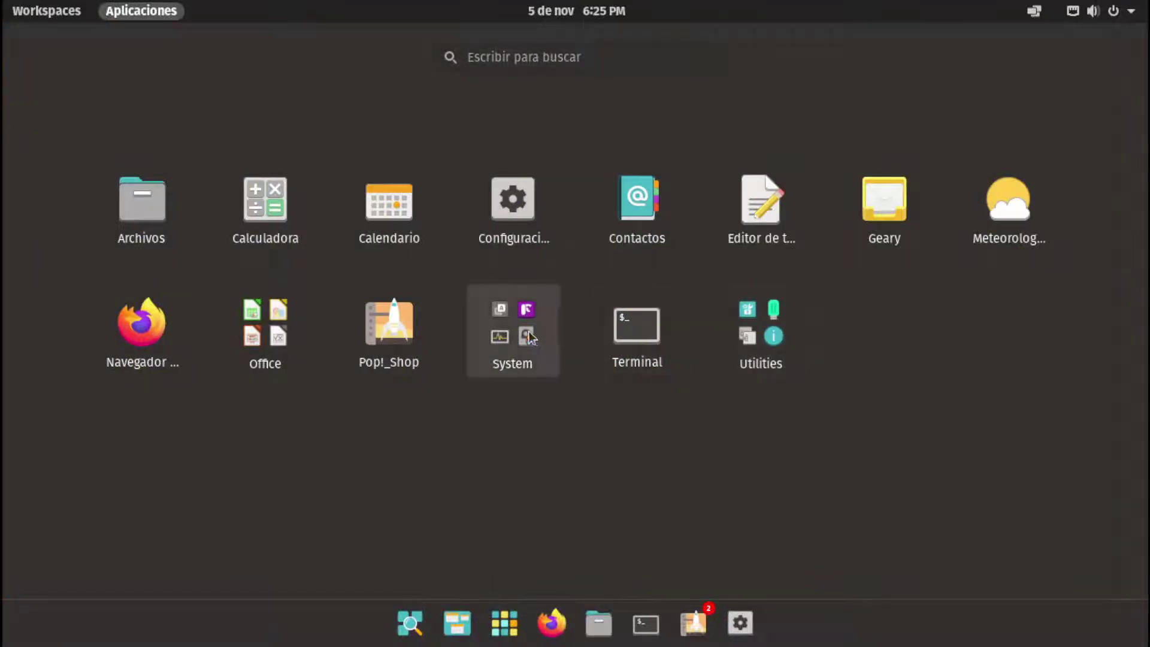
{"action": "left_click", "coordinate": [514, 332]}
{"action": "left_click", "coordinate": [836, 363]}
Launch Eddy from the Utilities folder, then close its window
{"action": "left_click", "coordinate": [775, 357]}
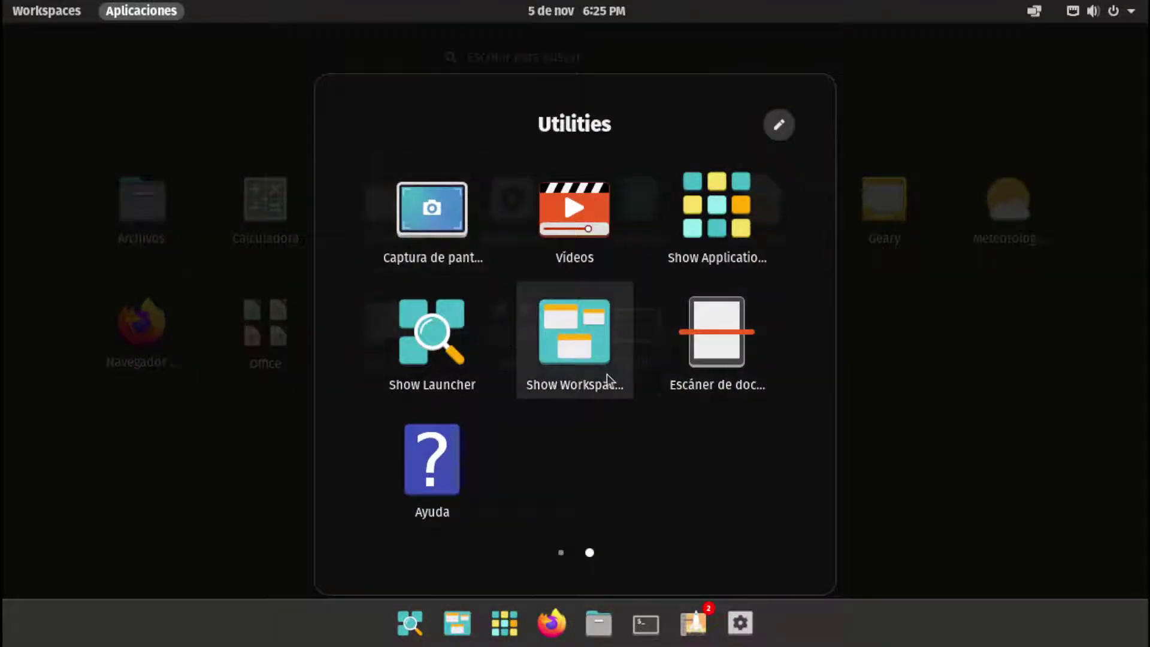
{"action": "scroll", "coordinate": [605, 375], "scroll_direction": "up", "scroll_amount": 1}
{"action": "left_click", "coordinate": [419, 207]}
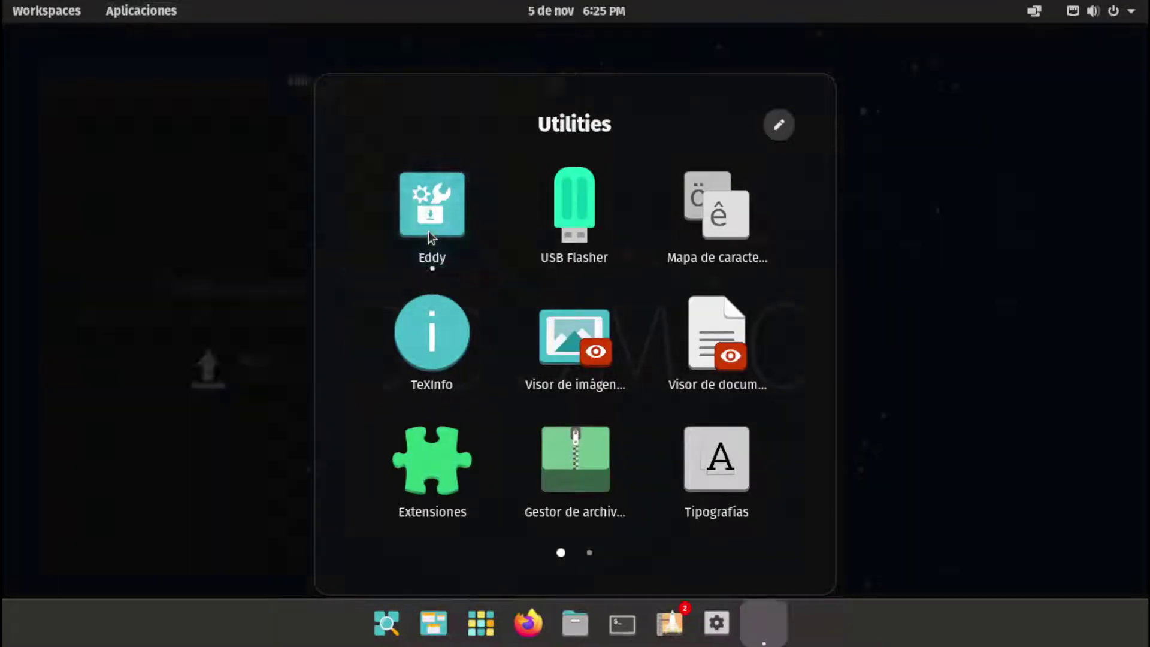
{"action": "left_click", "coordinate": [555, 82]}
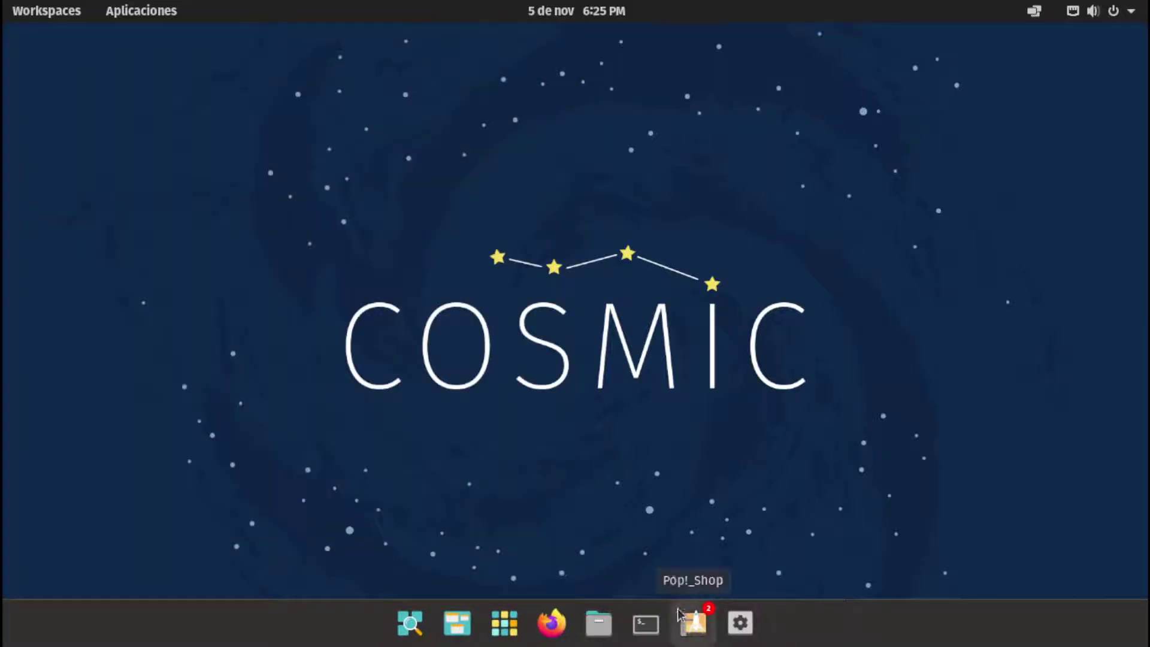
Launch Pop!_Shop from the dock and scroll through its Pop!_Picks recommended apps
{"action": "left_click", "coordinate": [694, 622]}
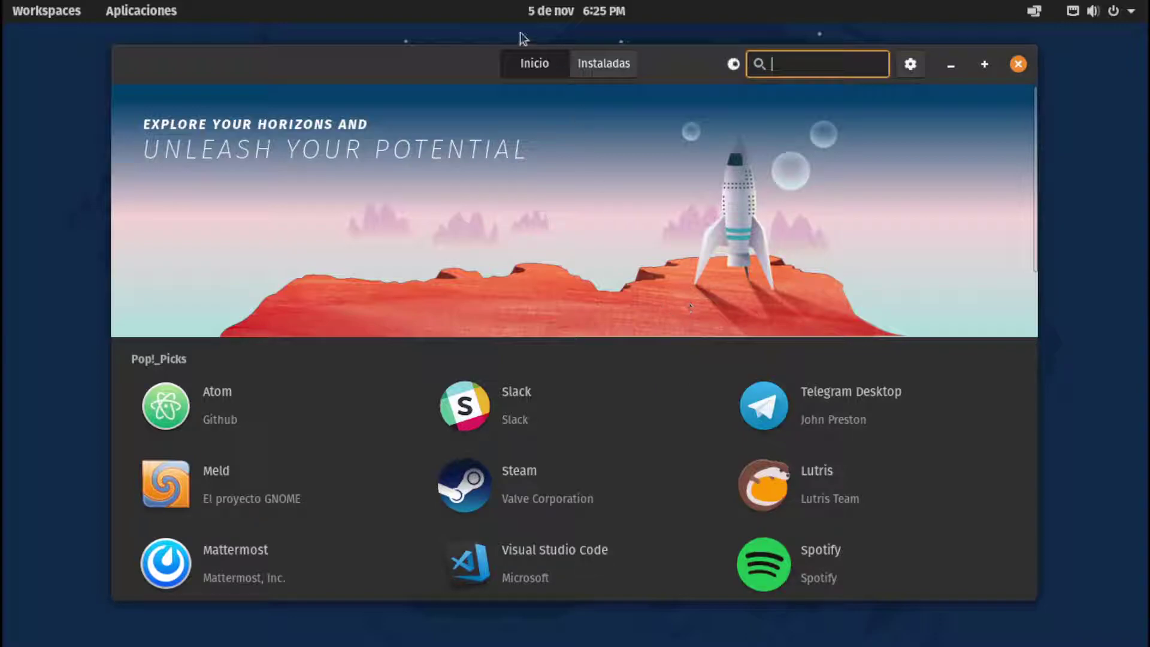
{"action": "left_click_drag", "start_coordinate": [430, 79], "coordinate": [422, 83]}
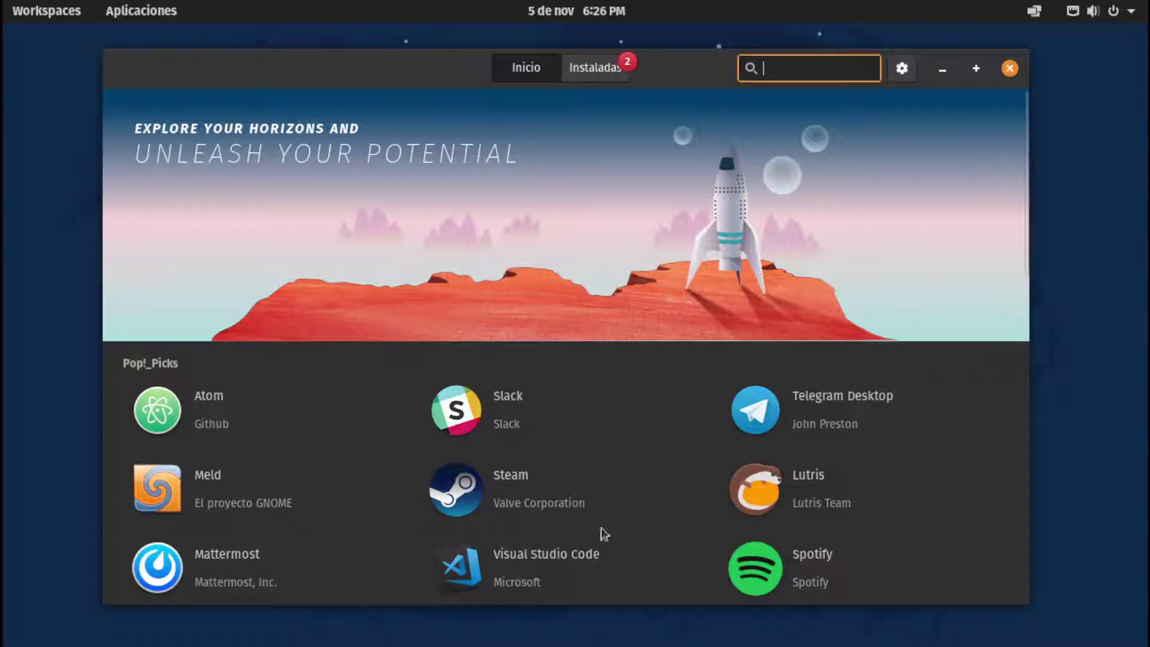
{"action": "left_click_drag", "start_coordinate": [1023, 195], "coordinate": [1004, 265]}
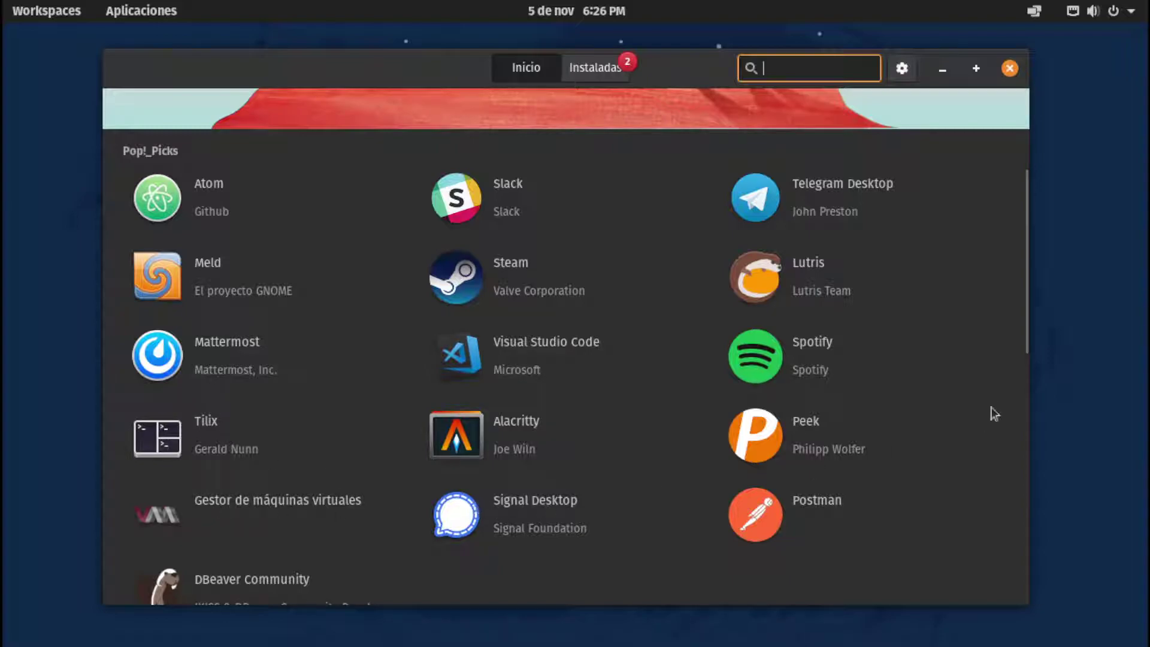
{"action": "scroll", "coordinate": [1019, 318], "scroll_direction": "down", "scroll_amount": 2}
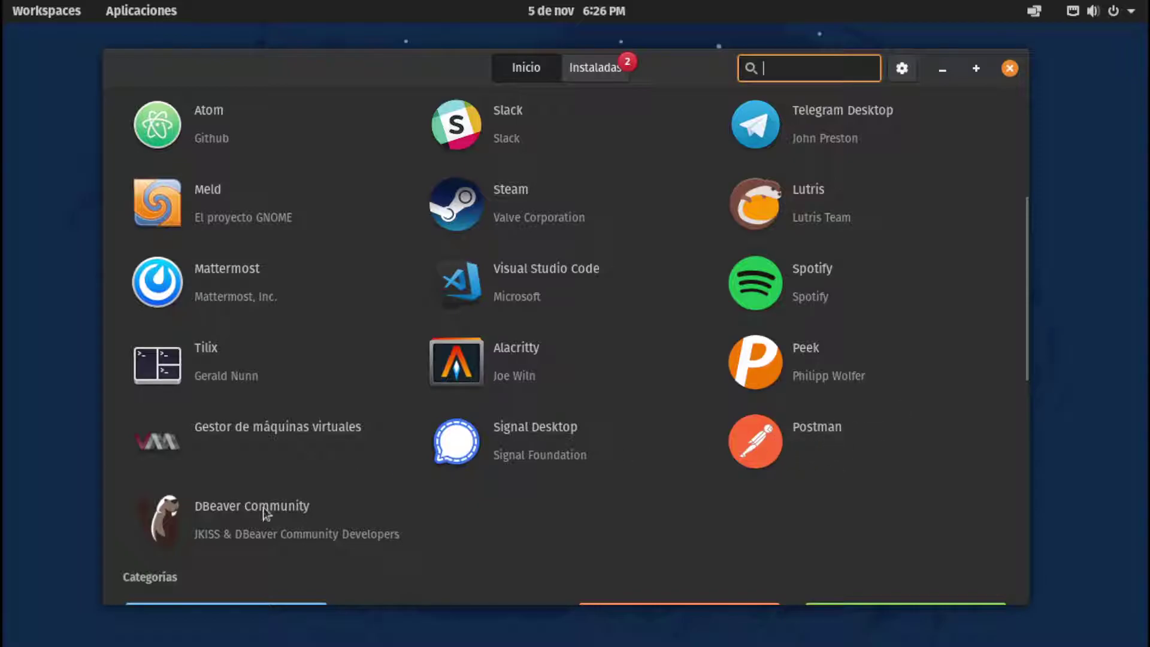
{"action": "left_click_drag", "start_coordinate": [1023, 332], "coordinate": [1019, 210]}
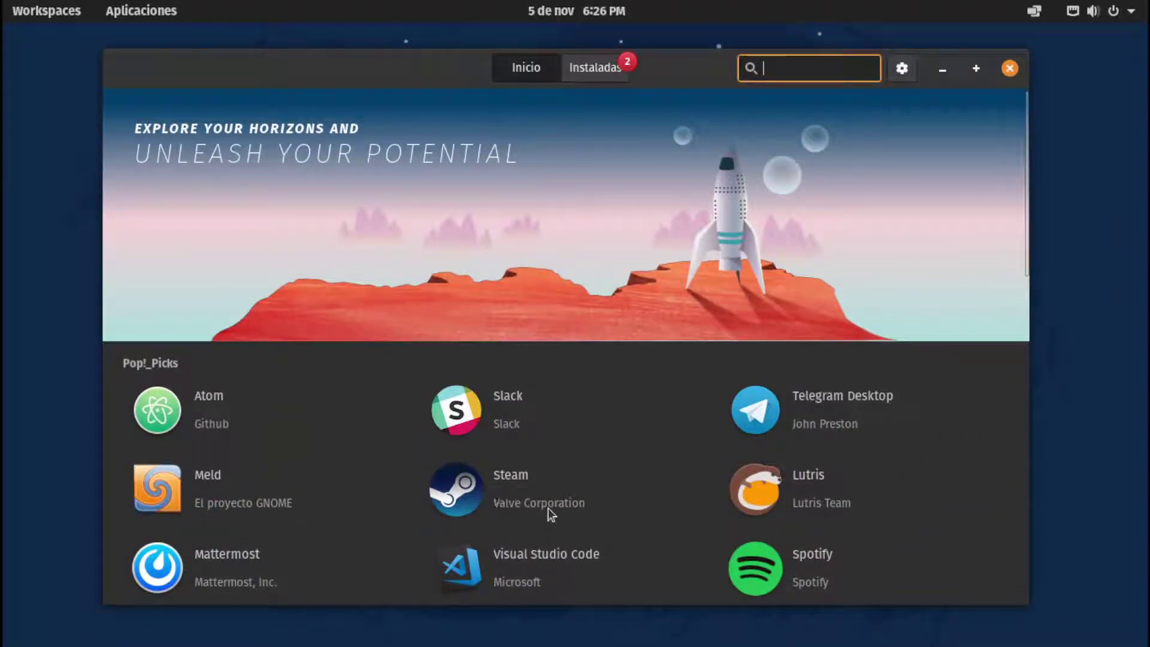
Open Steam's store page and compare the flathub (flatpak) source, up to 904.4 MB, with Pop!_OS (deb)
{"action": "left_click", "coordinate": [491, 499]}
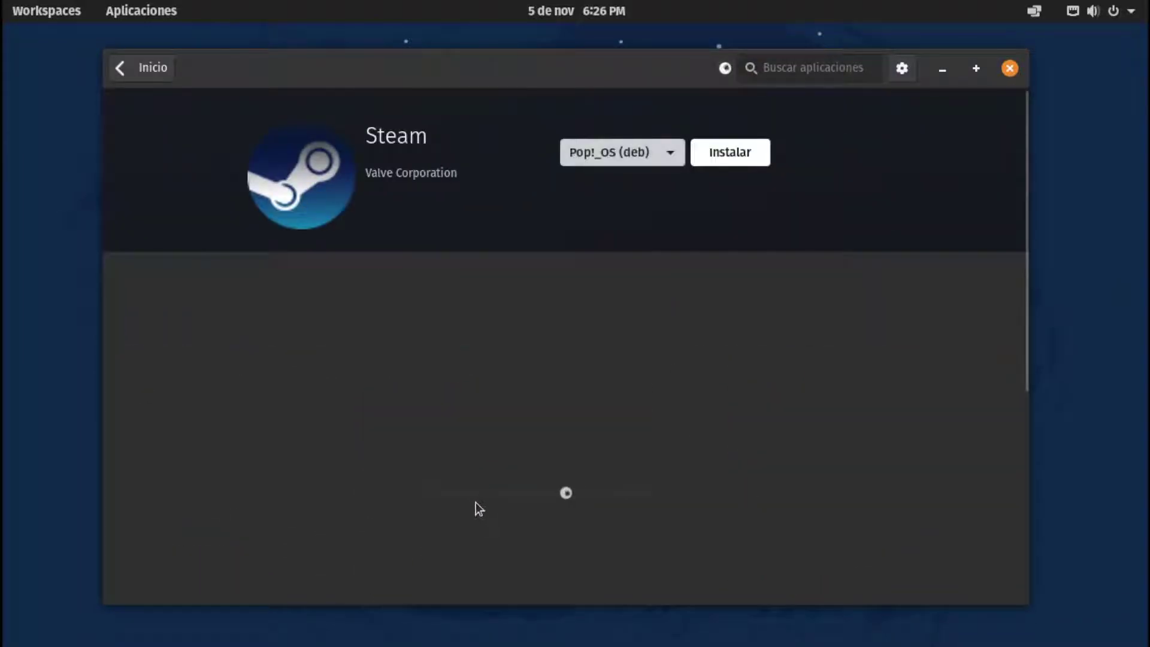
{"action": "left_click", "coordinate": [623, 155]}
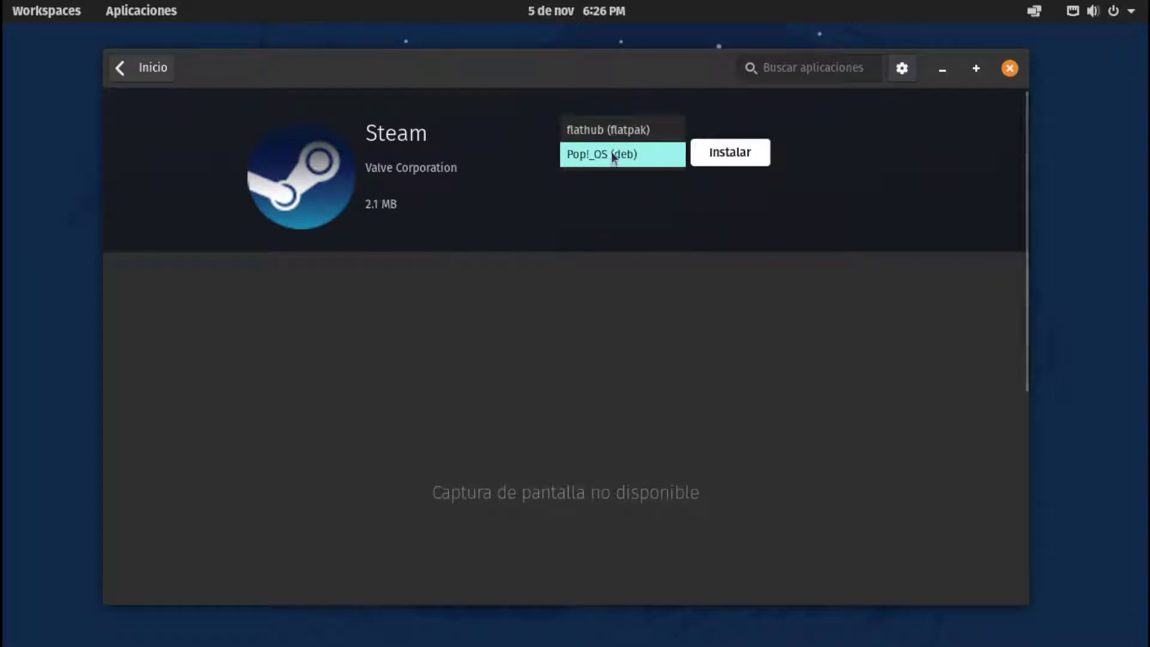
{"action": "left_click", "coordinate": [611, 157]}
{"action": "left_click", "coordinate": [609, 157]}
{"action": "left_click", "coordinate": [603, 126]}
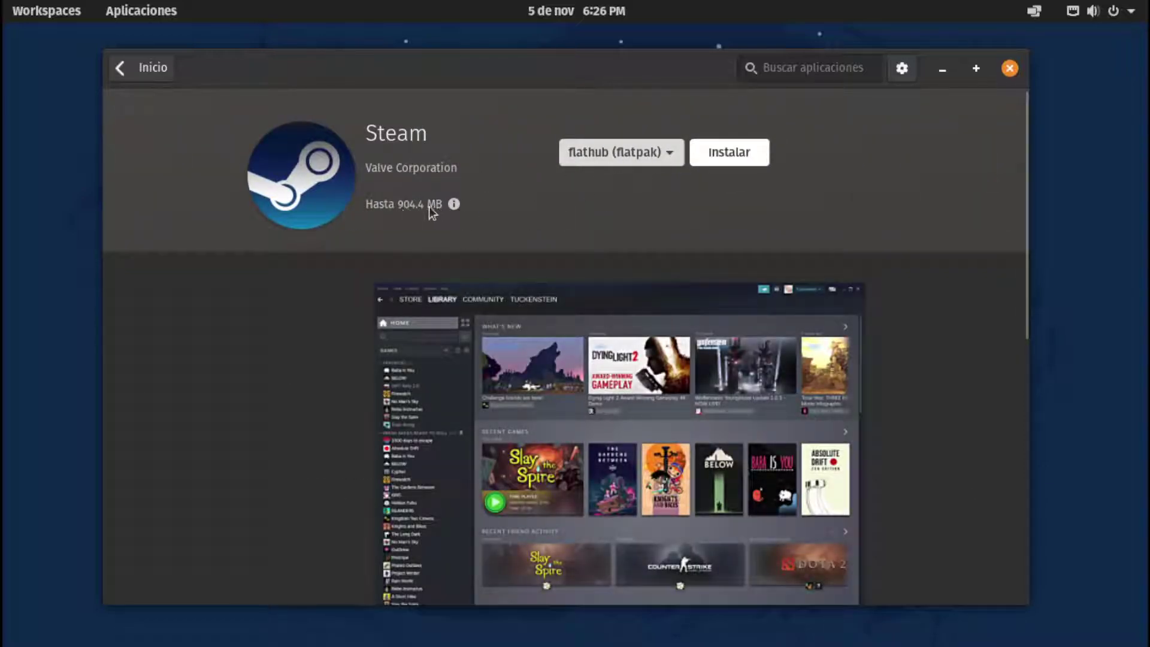
{"action": "mouse_move", "coordinate": [456, 203]}
{"action": "mouse_move", "coordinate": [456, 206]}
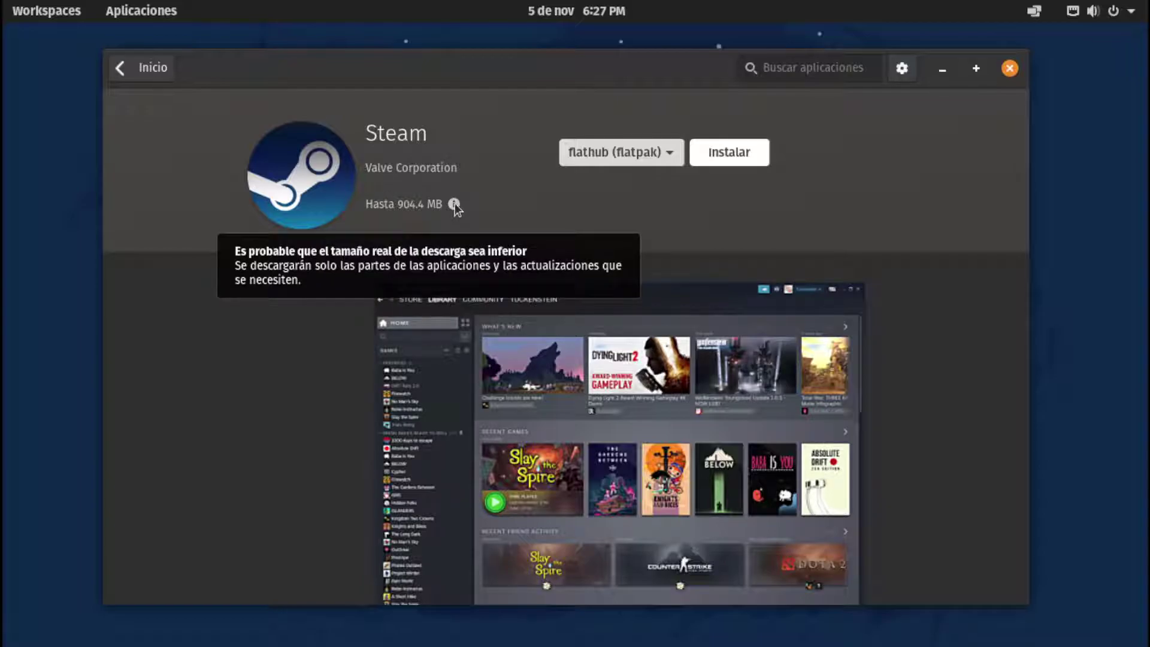
{"action": "left_click", "coordinate": [621, 152]}
{"action": "left_click", "coordinate": [617, 178]}
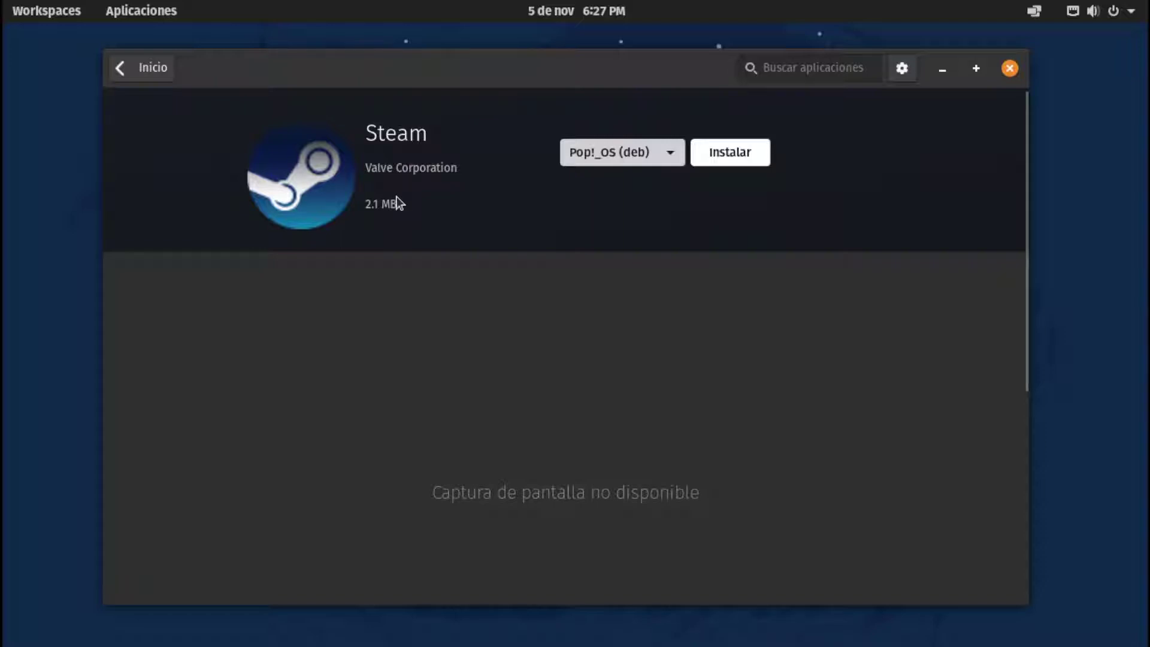
Return to the store home, reopen Steam's page, and select the Pop!_OS (deb) source
{"action": "left_click", "coordinate": [142, 66]}
{"action": "left_click", "coordinate": [519, 470]}
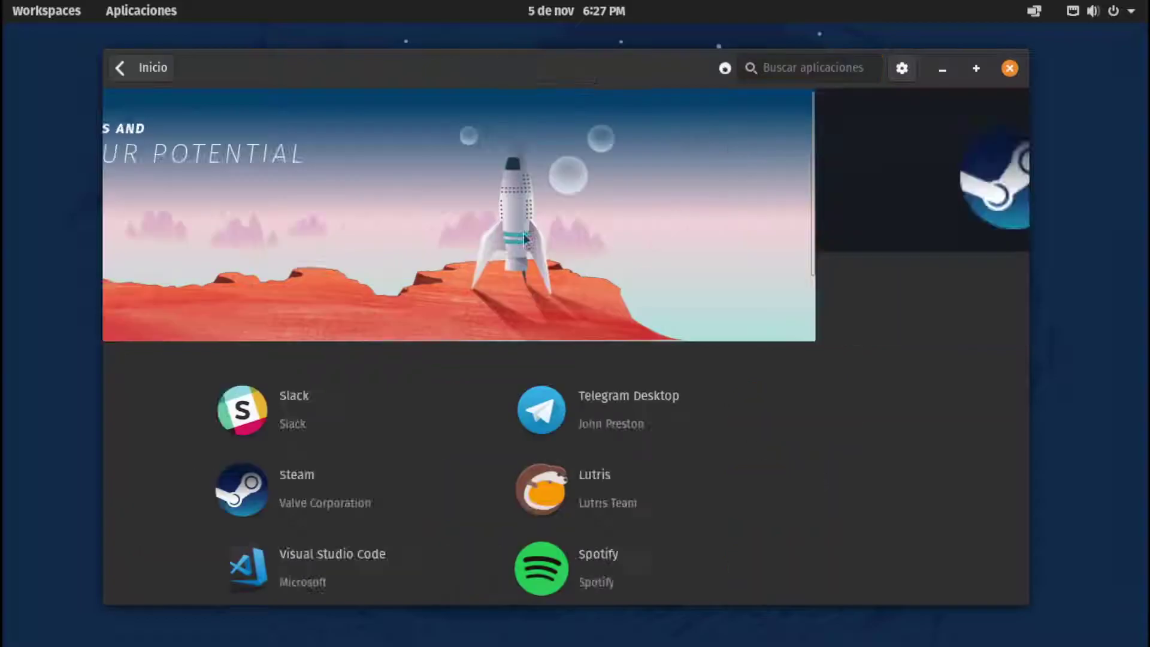
{"action": "left_click", "coordinate": [639, 157]}
{"action": "left_click", "coordinate": [597, 131]}
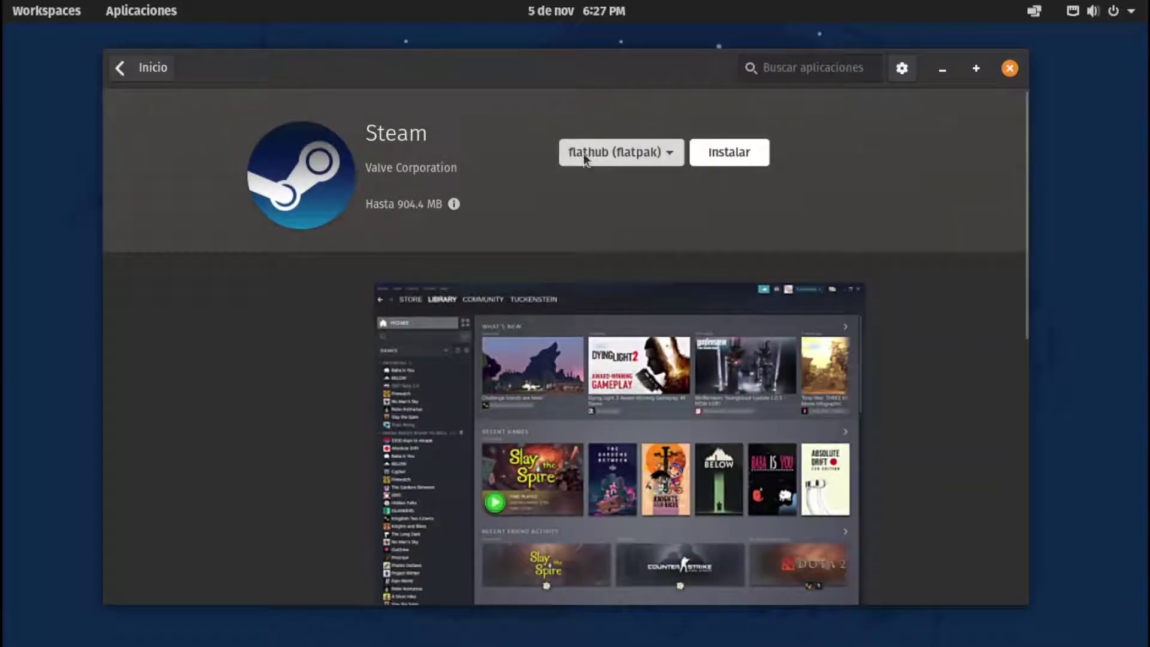
{"action": "left_click", "coordinate": [583, 153]}
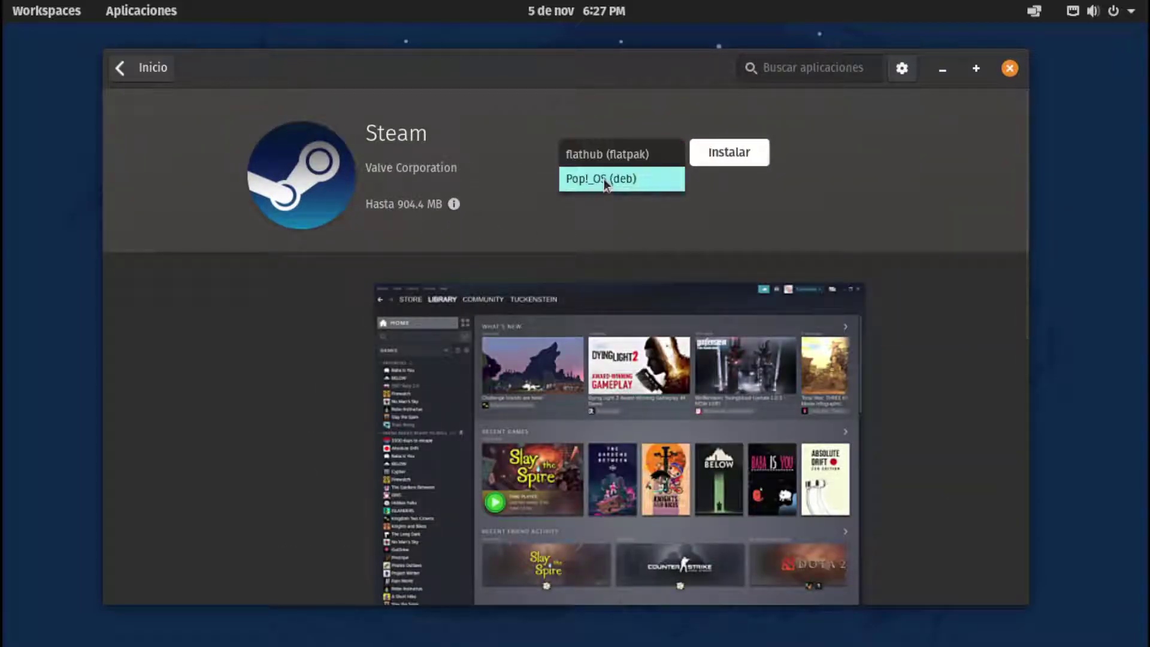
{"action": "left_click", "coordinate": [571, 181]}
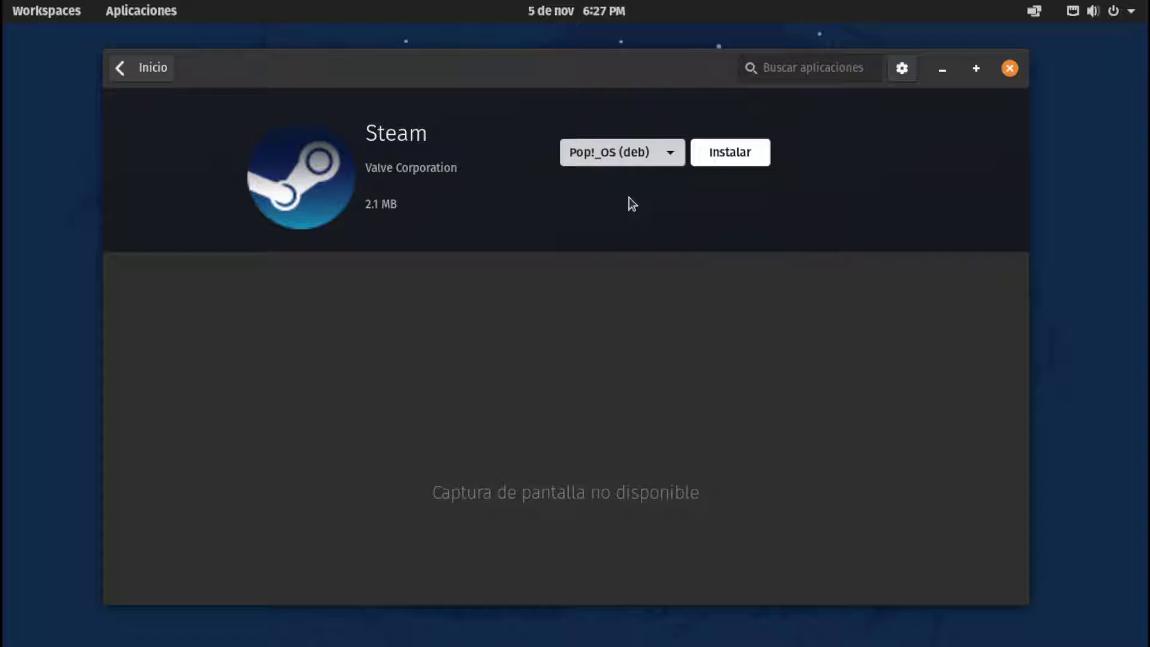
Back on the Inicio page, scroll to the Categorías tiles and up again, then open the software sources settings
{"action": "left_click", "coordinate": [142, 67]}
{"action": "scroll", "coordinate": [377, 342], "scroll_direction": "down", "scroll_amount": 2}
{"action": "scroll", "coordinate": [398, 360], "scroll_direction": "down", "scroll_amount": 10}
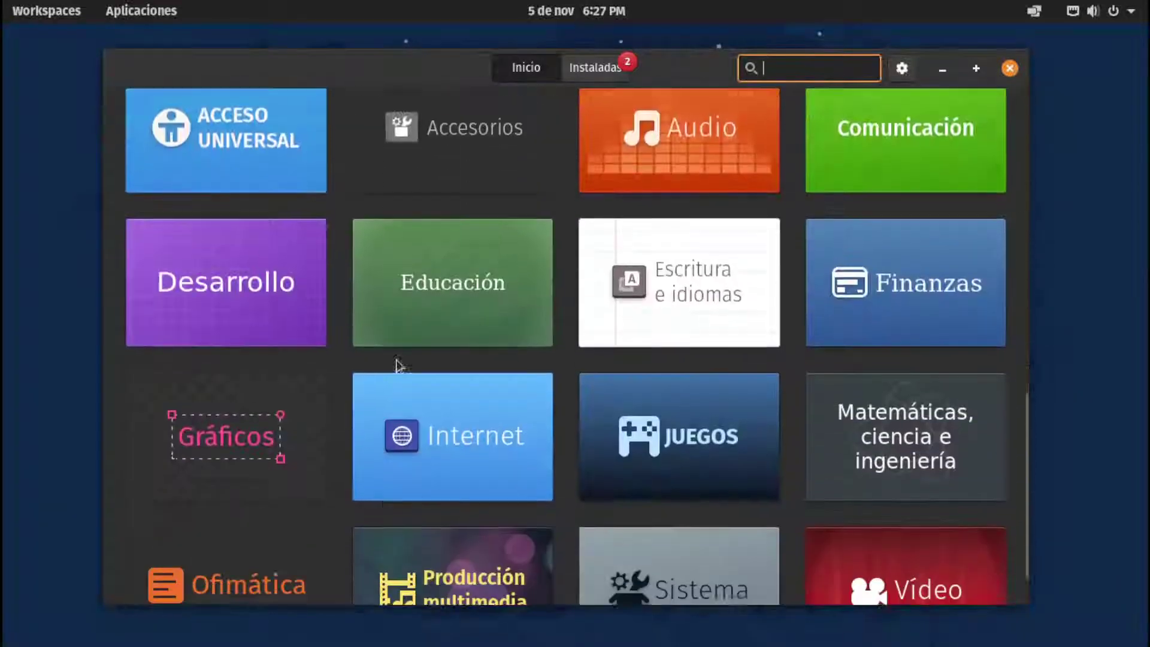
{"action": "scroll", "coordinate": [432, 353], "scroll_direction": "up", "scroll_amount": 1}
{"action": "scroll", "coordinate": [432, 354], "scroll_direction": "up", "scroll_amount": 7}
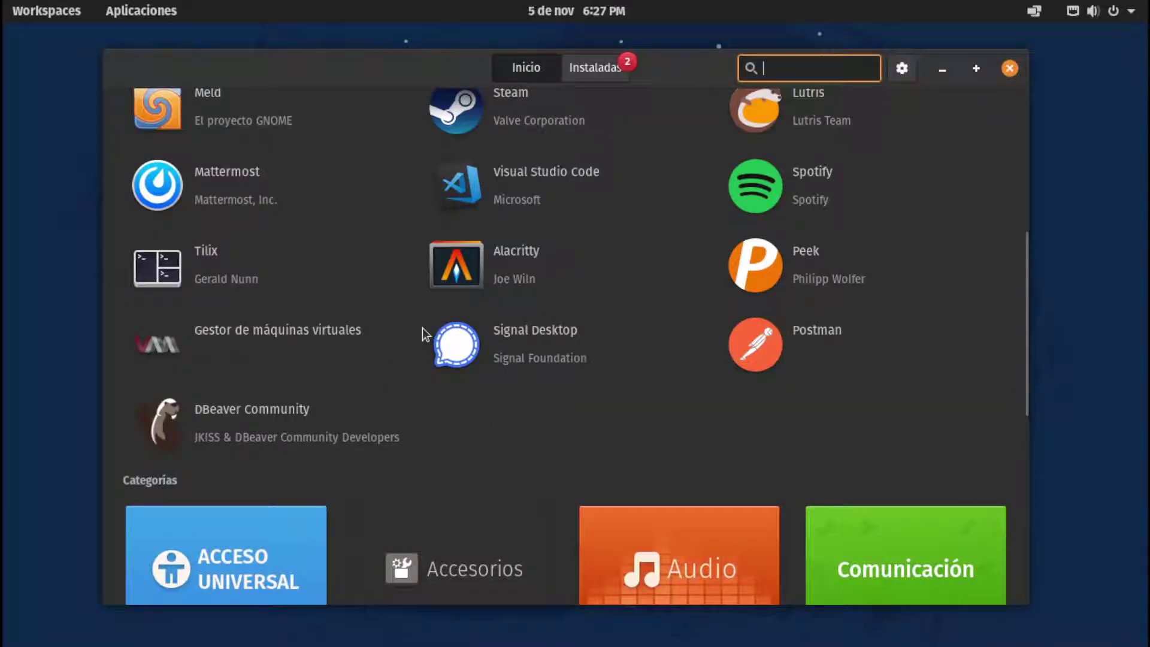
{"action": "scroll", "coordinate": [359, 324], "scroll_direction": "up", "scroll_amount": 6}
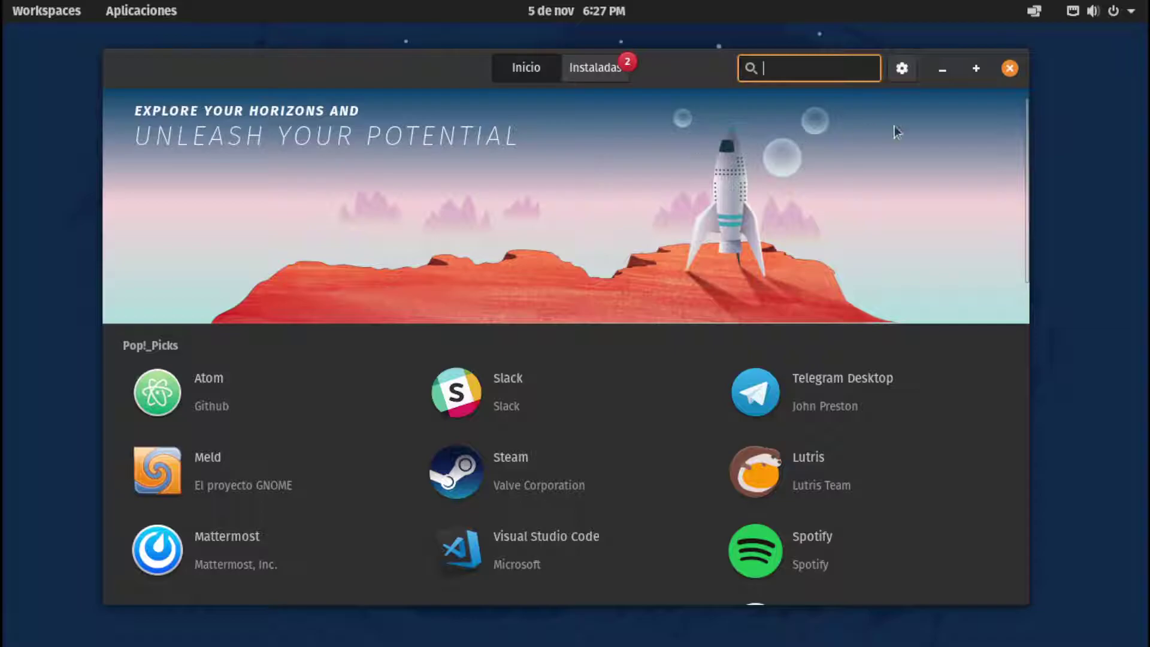
{"action": "left_click", "coordinate": [902, 68]}
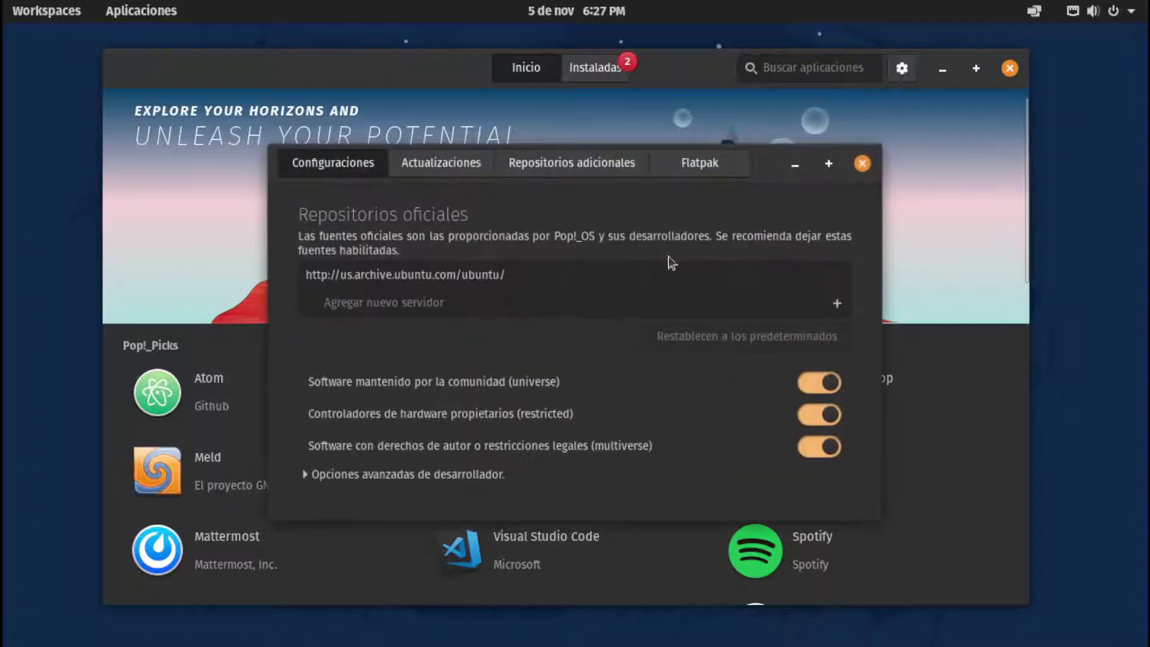
{"action": "left_click", "coordinate": [552, 173]}
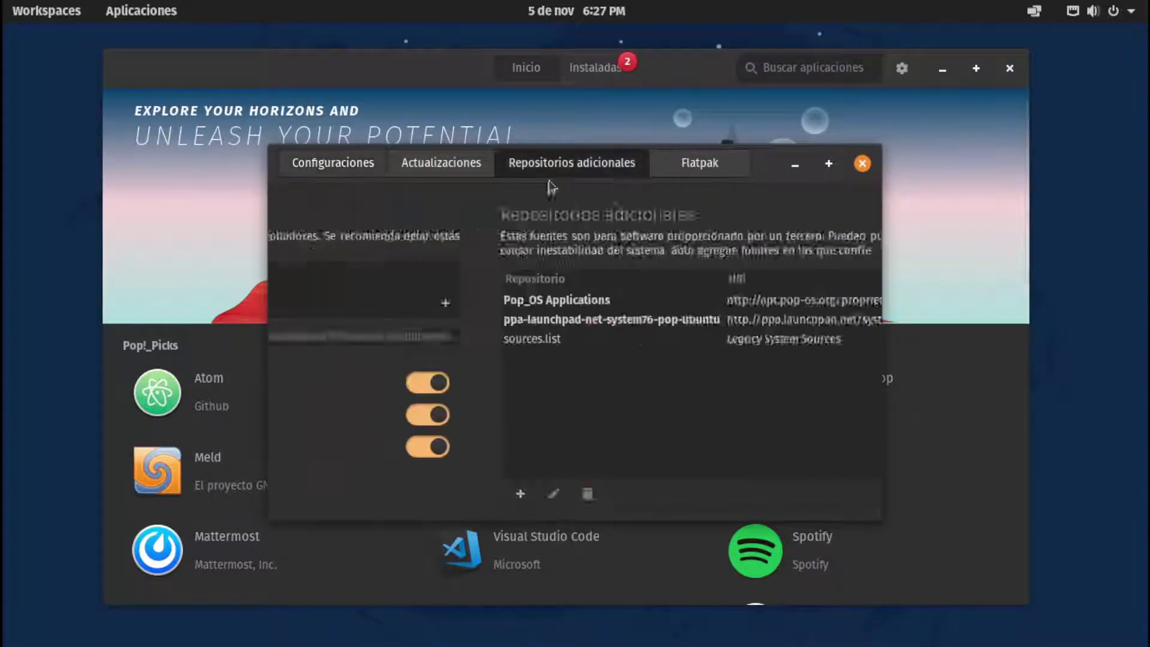
{"action": "left_click", "coordinate": [440, 168]}
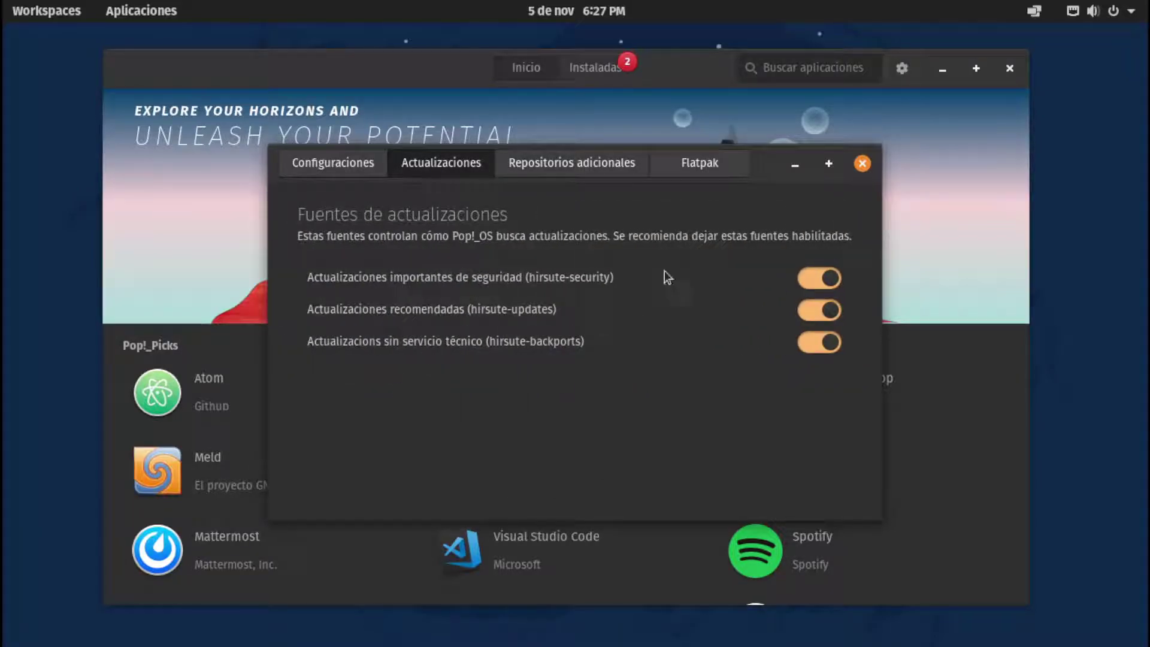
{"action": "left_click", "coordinate": [700, 157]}
{"action": "left_click", "coordinate": [368, 167]}
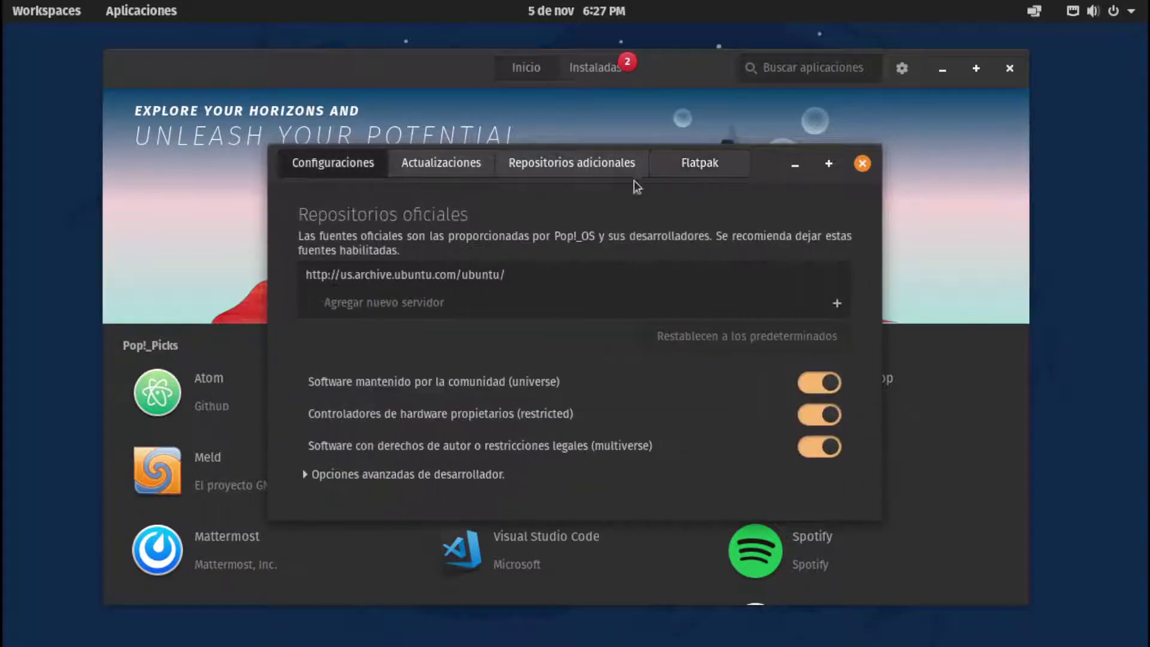
{"action": "left_click", "coordinate": [863, 163]}
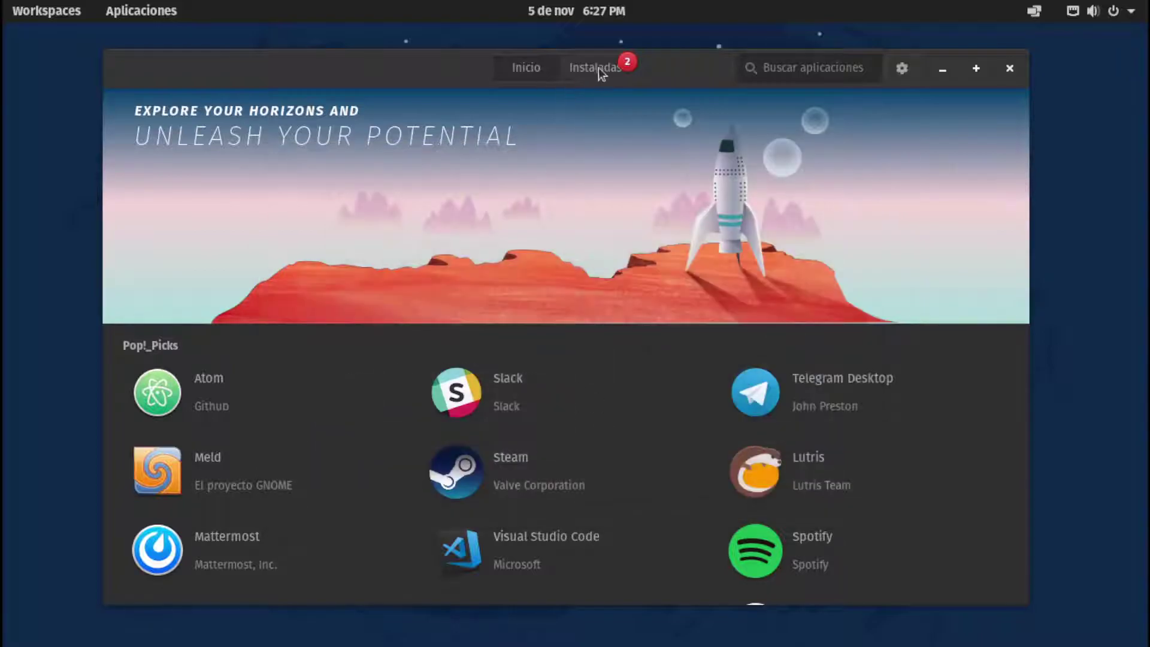
On the Instaladas tab, start installing all updates, beginning with Firefox 93.0
{"action": "left_click", "coordinate": [598, 67]}
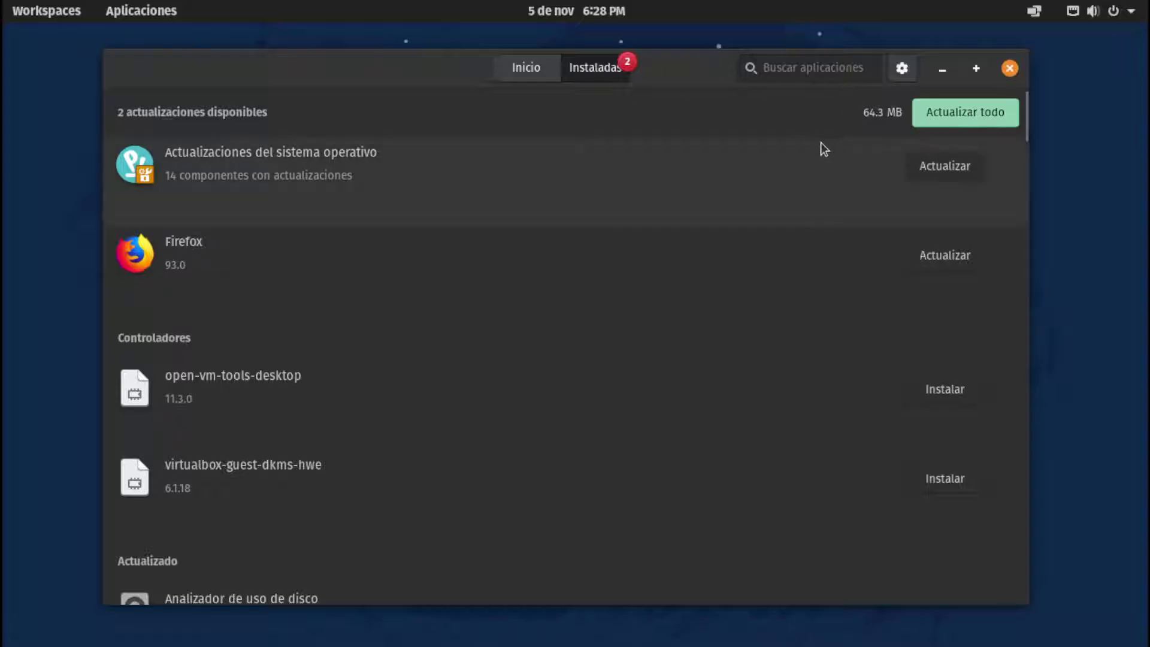
{"action": "left_click", "coordinate": [963, 113]}
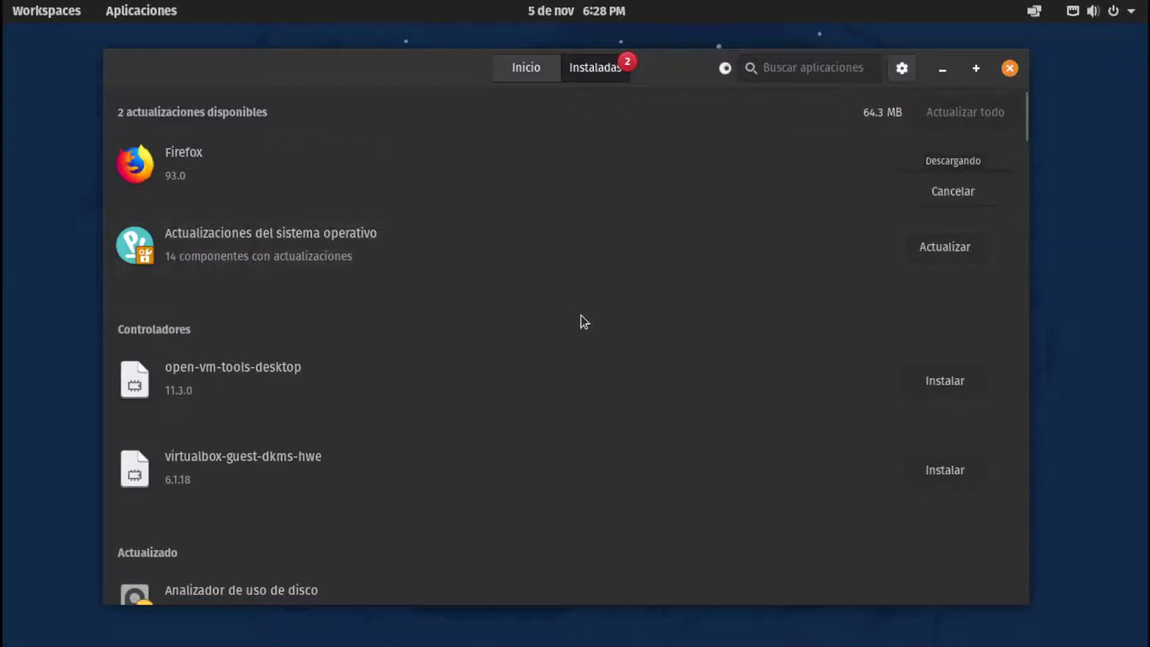
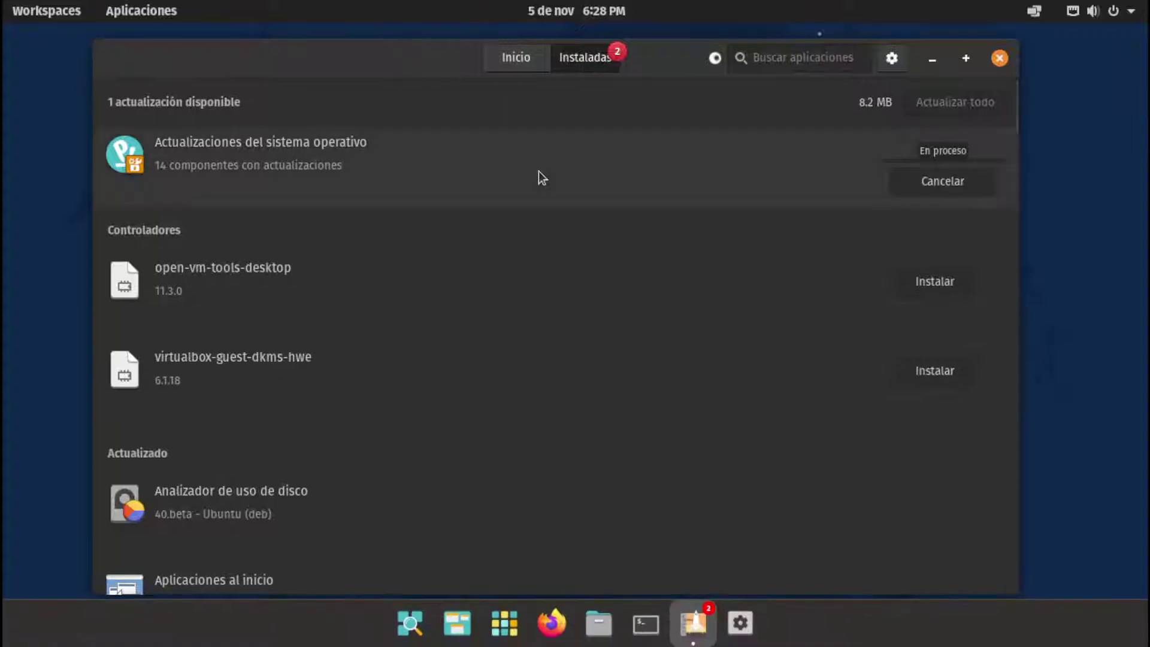
Check the Actualizaciones del sistema operativo entry shows no pending updates, then return to the Instaladas list
{"action": "left_click_drag", "start_coordinate": [415, 55], "coordinate": [418, 62]}
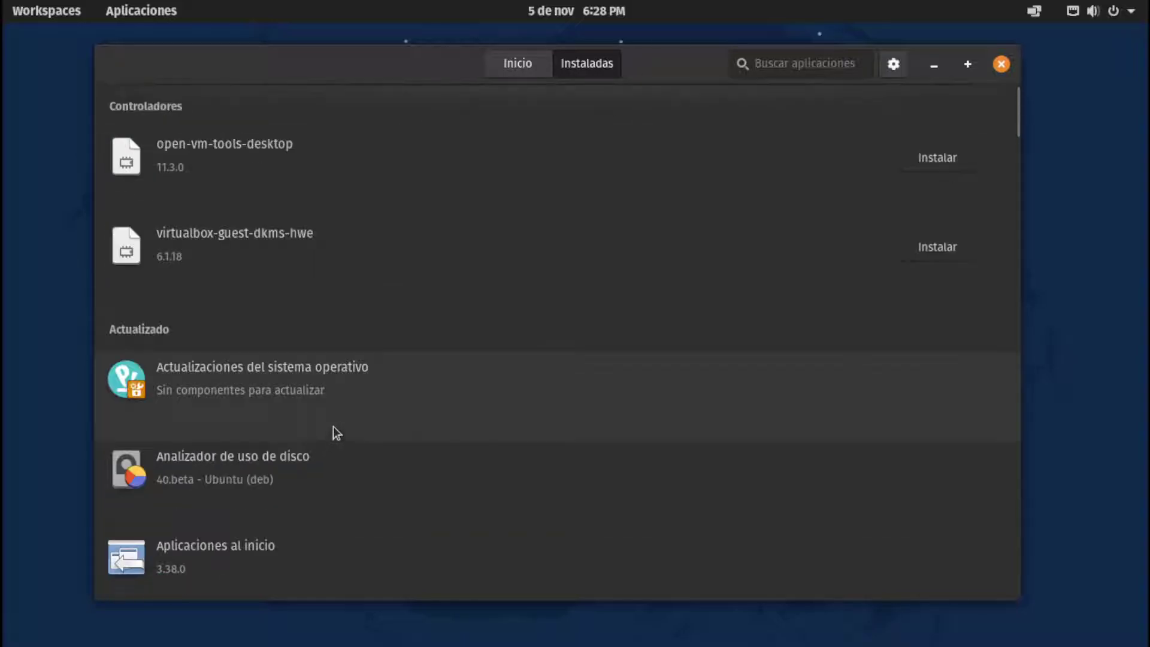
{"action": "left_click", "coordinate": [257, 393]}
{"action": "left_click", "coordinate": [138, 62]}
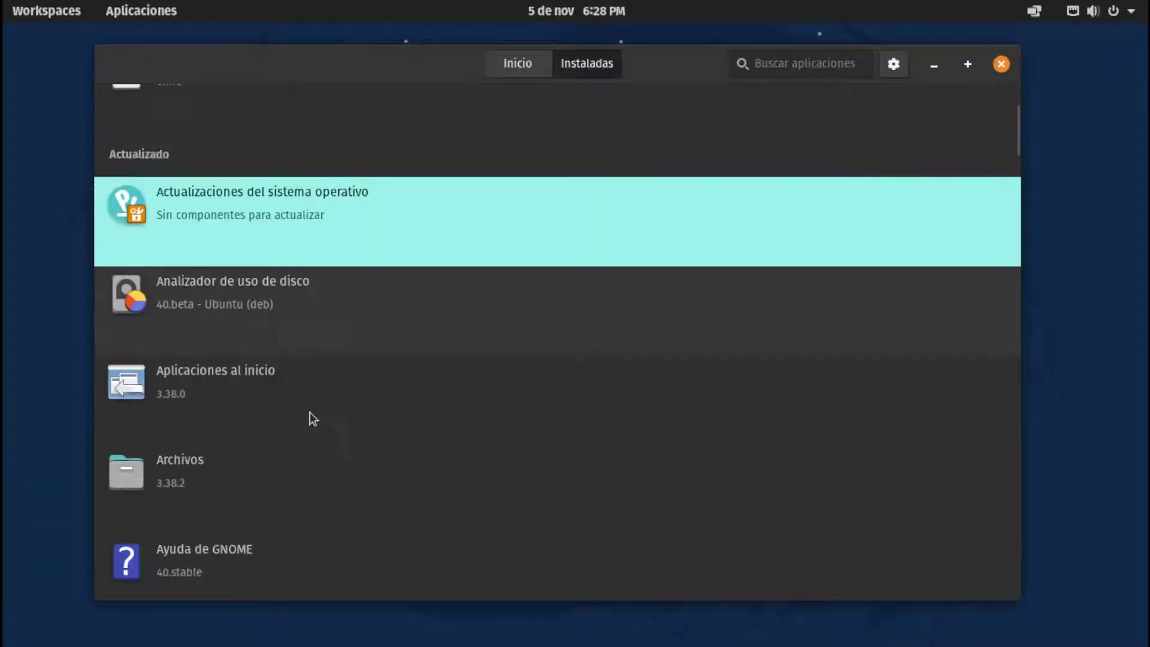
{"action": "scroll", "coordinate": [306, 412], "scroll_direction": "up", "scroll_amount": 2}
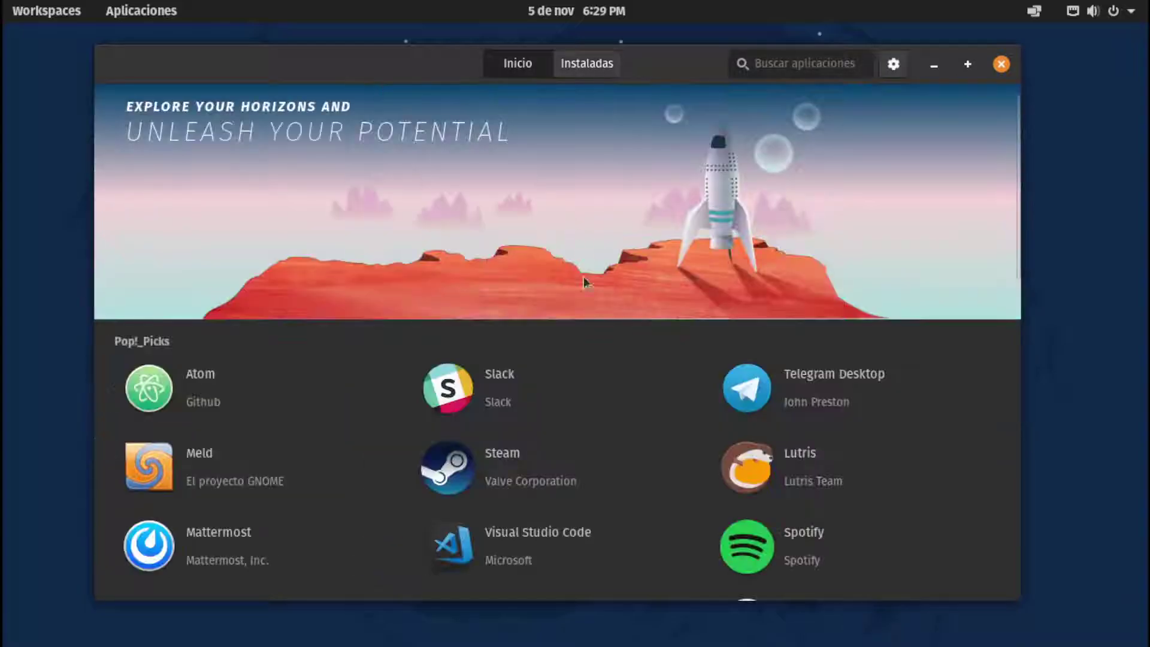
Go to the store home page, scroll down to Categorías and open the Vídeo category
{"action": "left_click", "coordinate": [591, 64]}
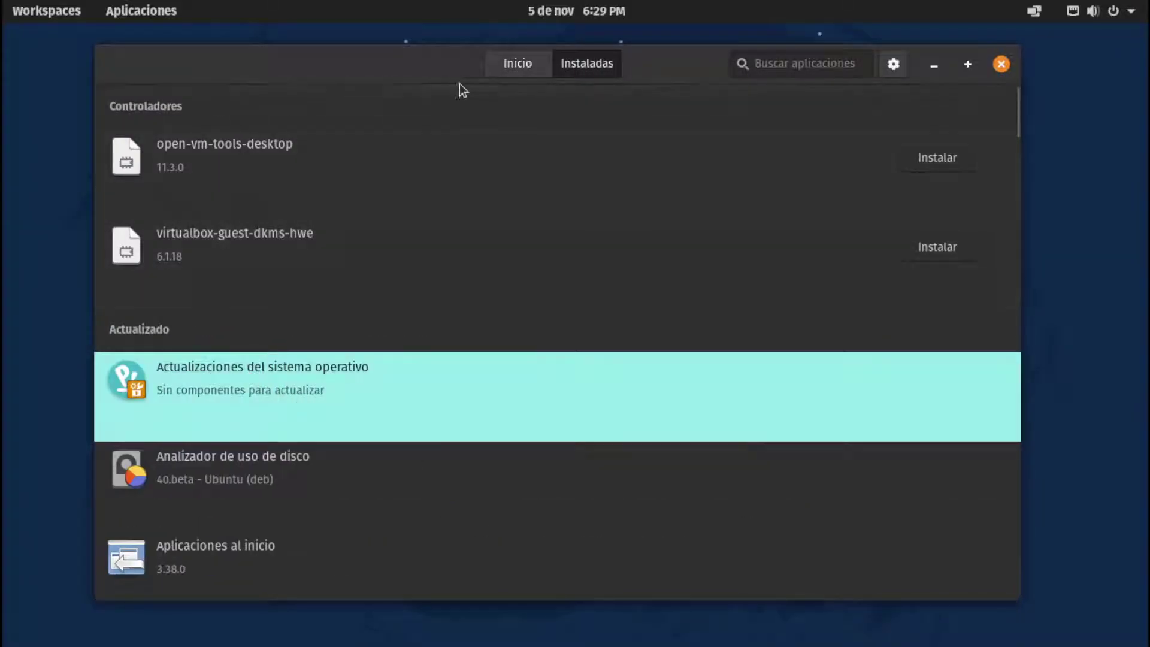
{"action": "left_click", "coordinate": [516, 66]}
{"action": "scroll", "coordinate": [622, 448], "scroll_direction": "down", "scroll_amount": 10}
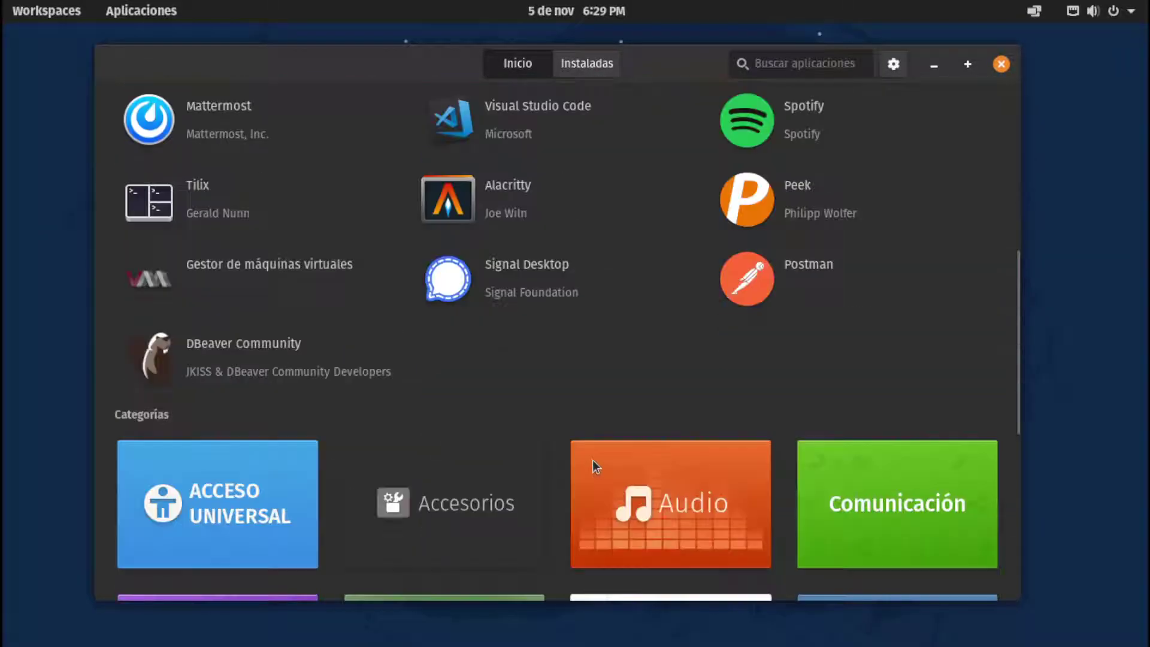
{"action": "scroll", "coordinate": [580, 455], "scroll_direction": "down", "scroll_amount": 1}
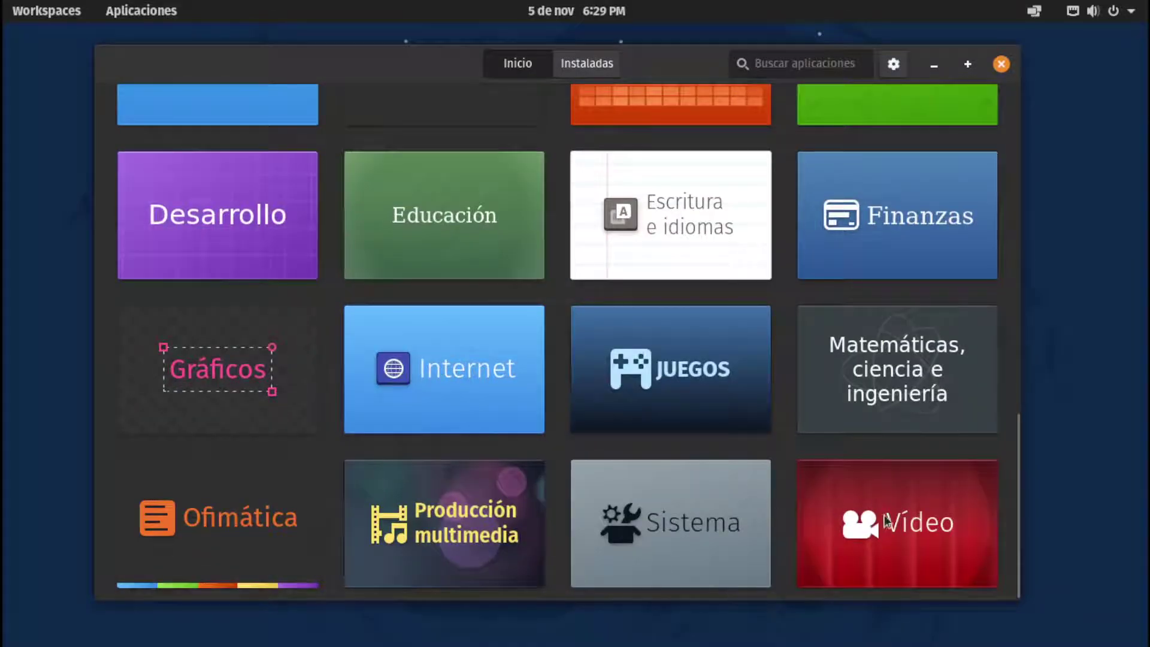
{"action": "scroll", "coordinate": [614, 441], "scroll_direction": "up", "scroll_amount": 2}
{"action": "scroll", "coordinate": [688, 462], "scroll_direction": "down", "scroll_amount": 1}
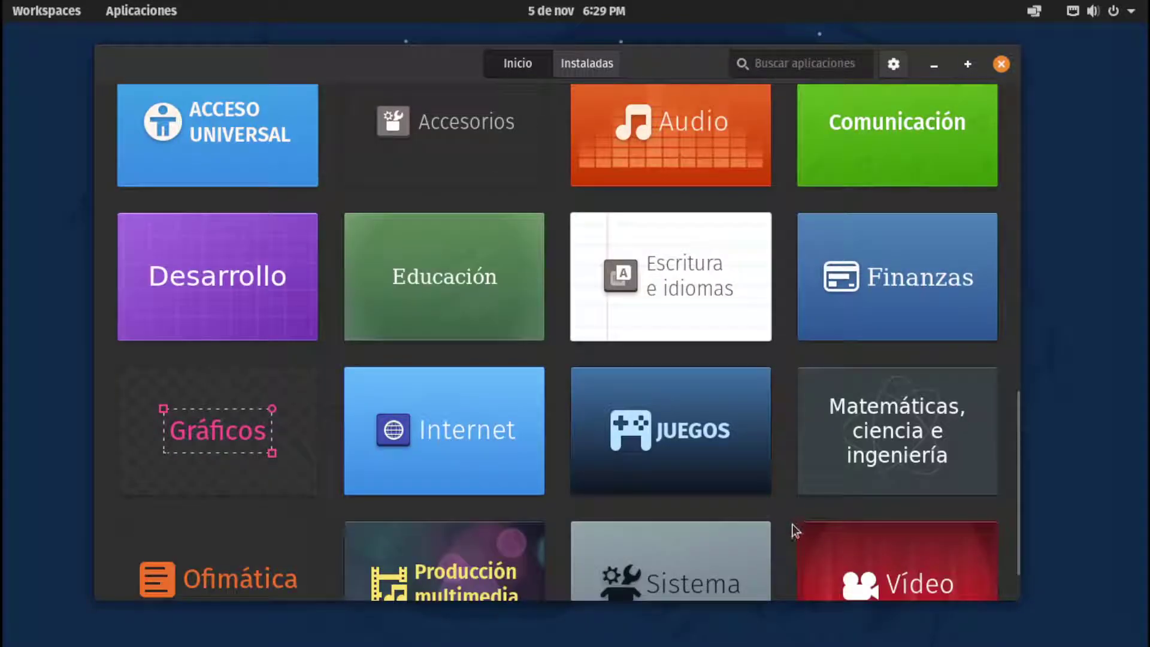
{"action": "scroll", "coordinate": [797, 521], "scroll_direction": "down", "scroll_amount": 1}
{"action": "scroll", "coordinate": [785, 512], "scroll_direction": "up", "scroll_amount": 2}
{"action": "scroll", "coordinate": [791, 524], "scroll_direction": "down", "scroll_amount": 3}
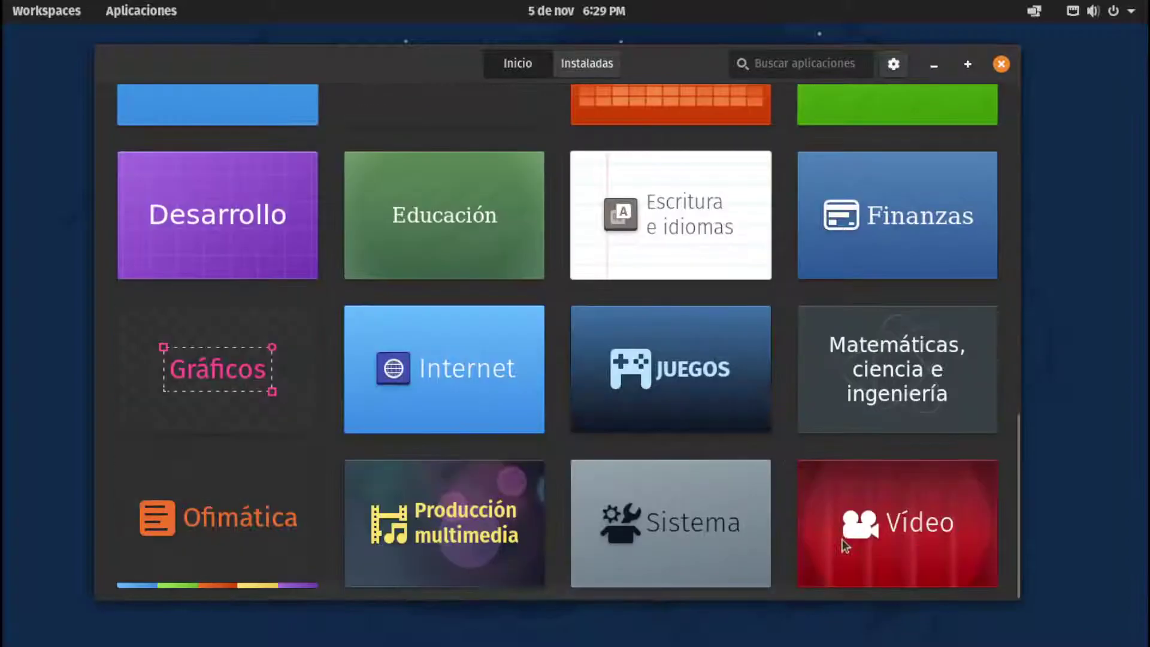
{"action": "left_click", "coordinate": [775, 515]}
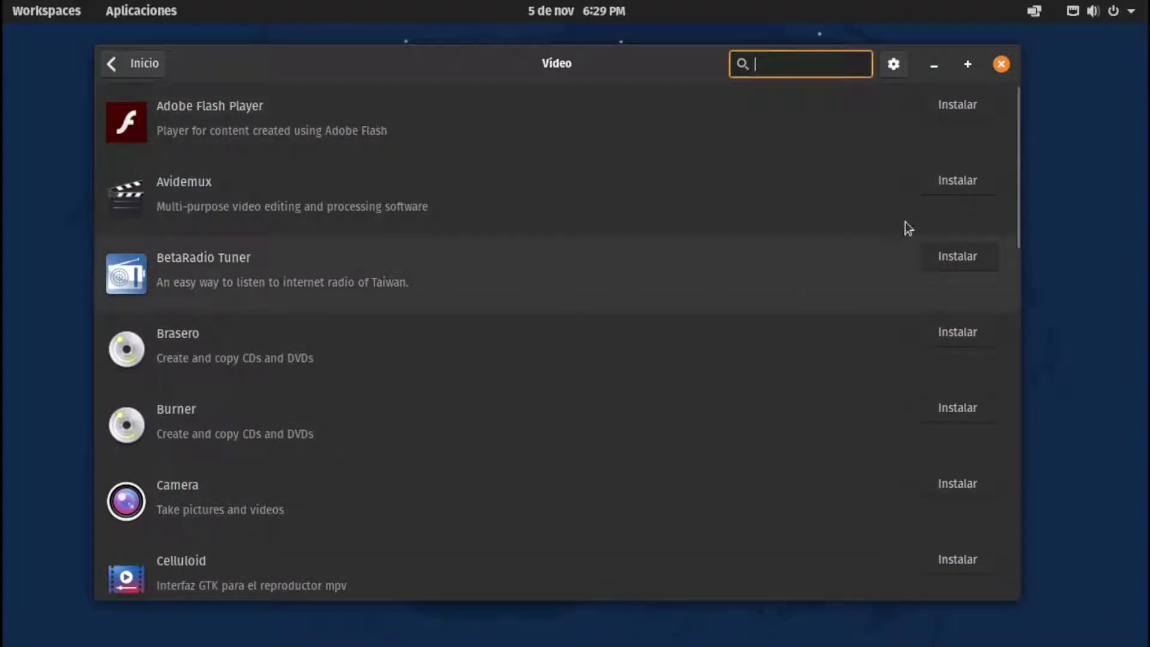
Review Celluloid's details and install sources, then return to the Vídeo app list
{"action": "left_click_drag", "start_coordinate": [1016, 161], "coordinate": [993, 289]}
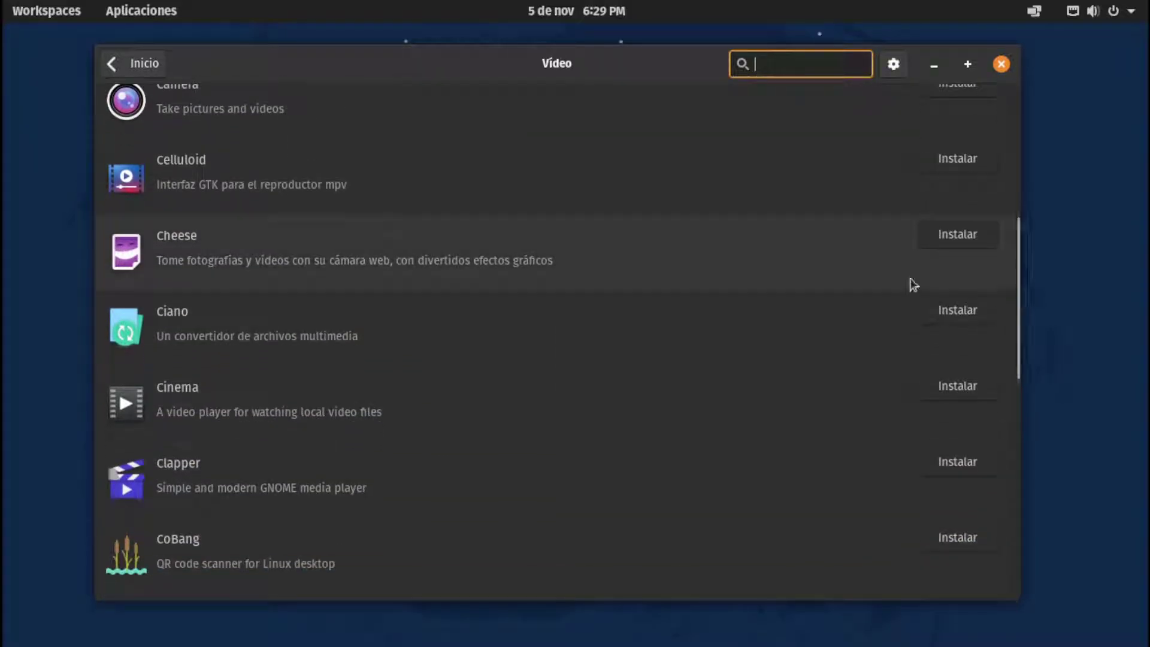
{"action": "left_click", "coordinate": [286, 184]}
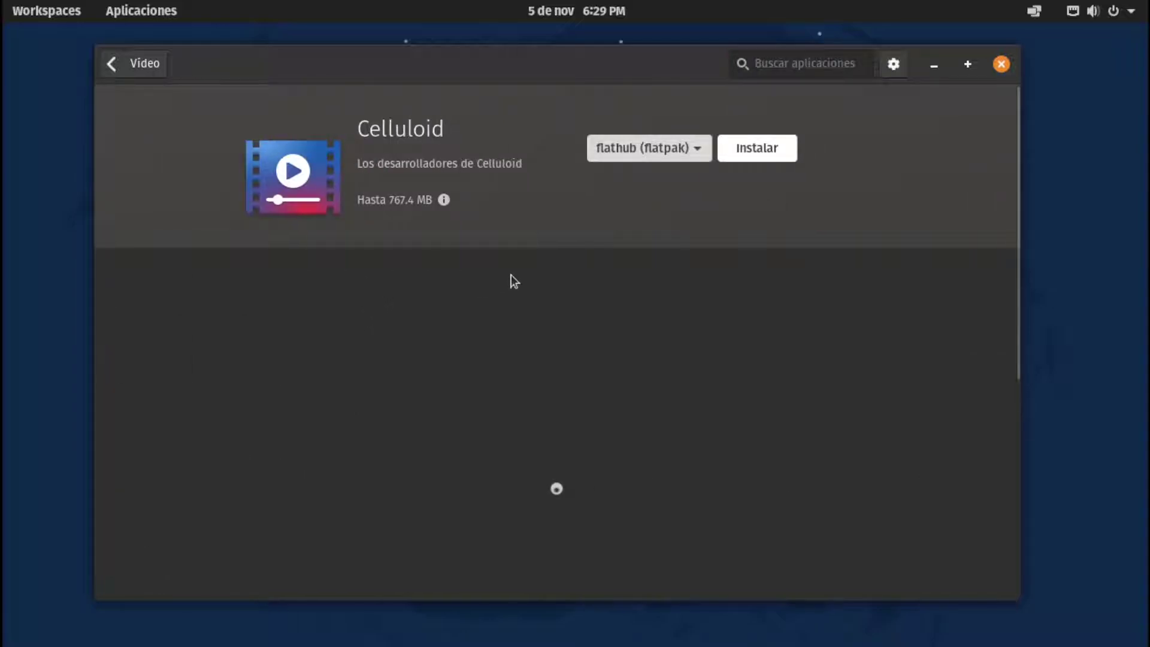
{"action": "left_click", "coordinate": [650, 143]}
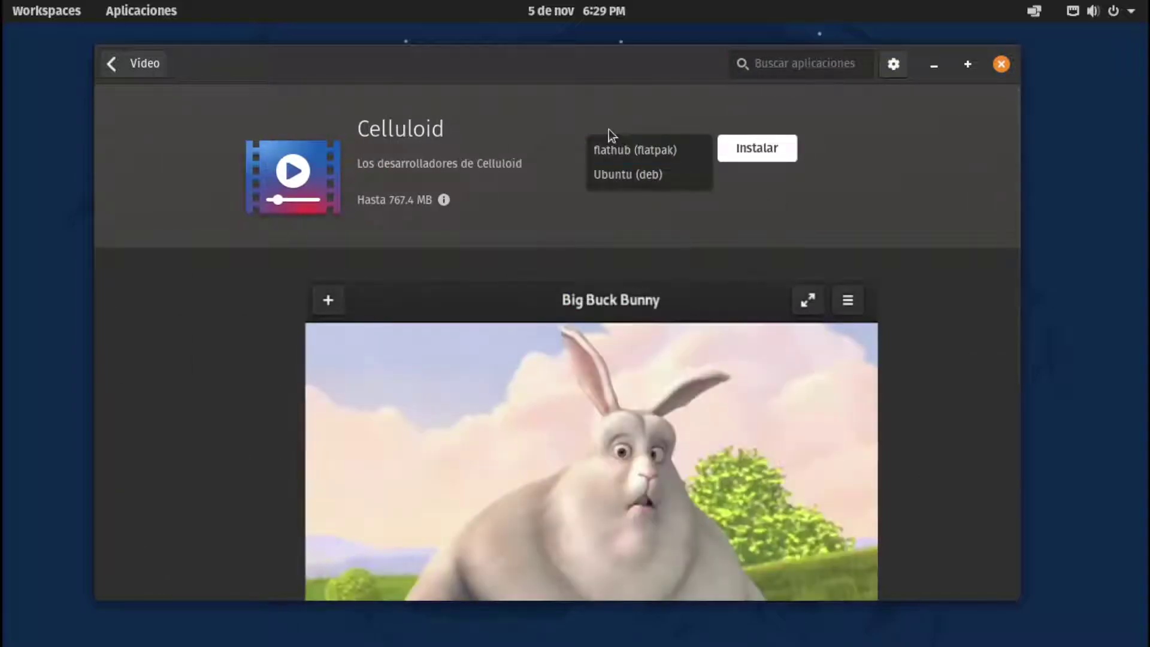
{"action": "left_click", "coordinate": [608, 137]}
{"action": "scroll", "coordinate": [878, 324], "scroll_direction": "down", "scroll_amount": 3}
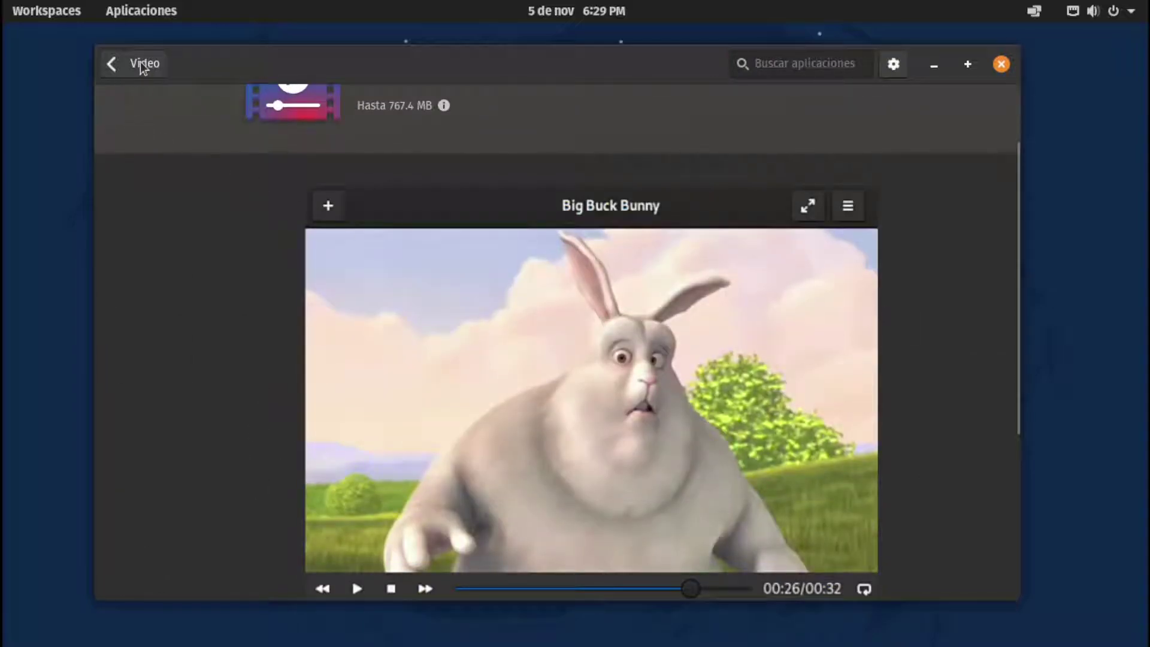
{"action": "left_click", "coordinate": [142, 64]}
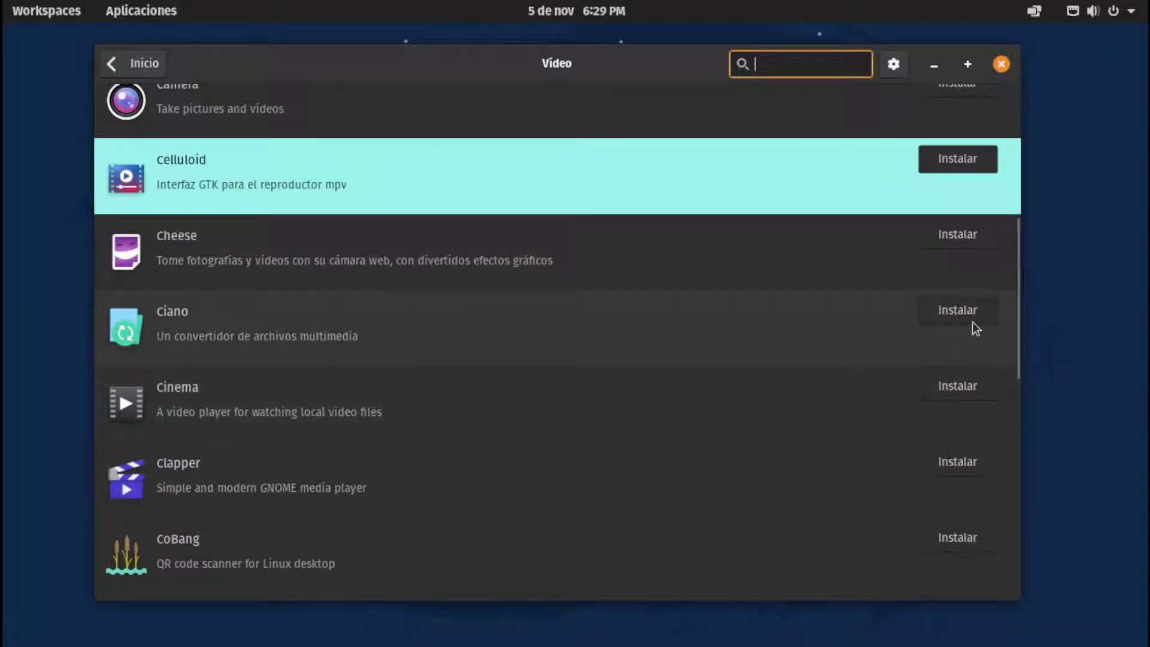
{"action": "left_click_drag", "start_coordinate": [1017, 336], "coordinate": [1008, 609]}
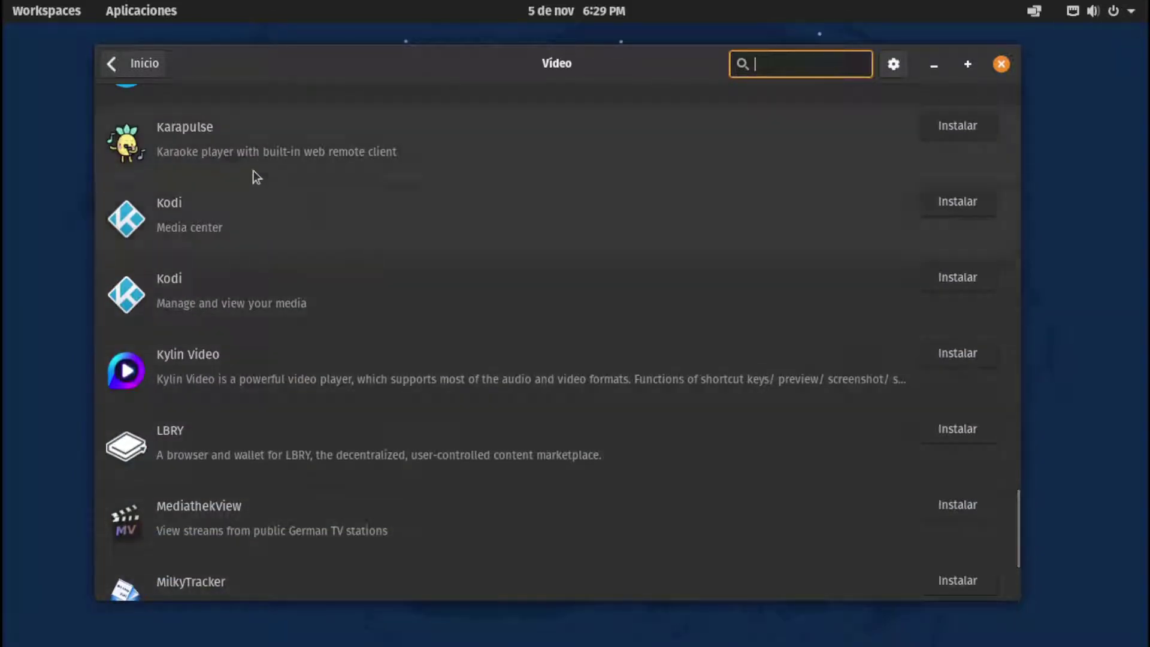
Search the store for kdenlive, then for shotcut, and return home
{"action": "left_click", "coordinate": [129, 72]}
{"action": "type", "text": "kde"}
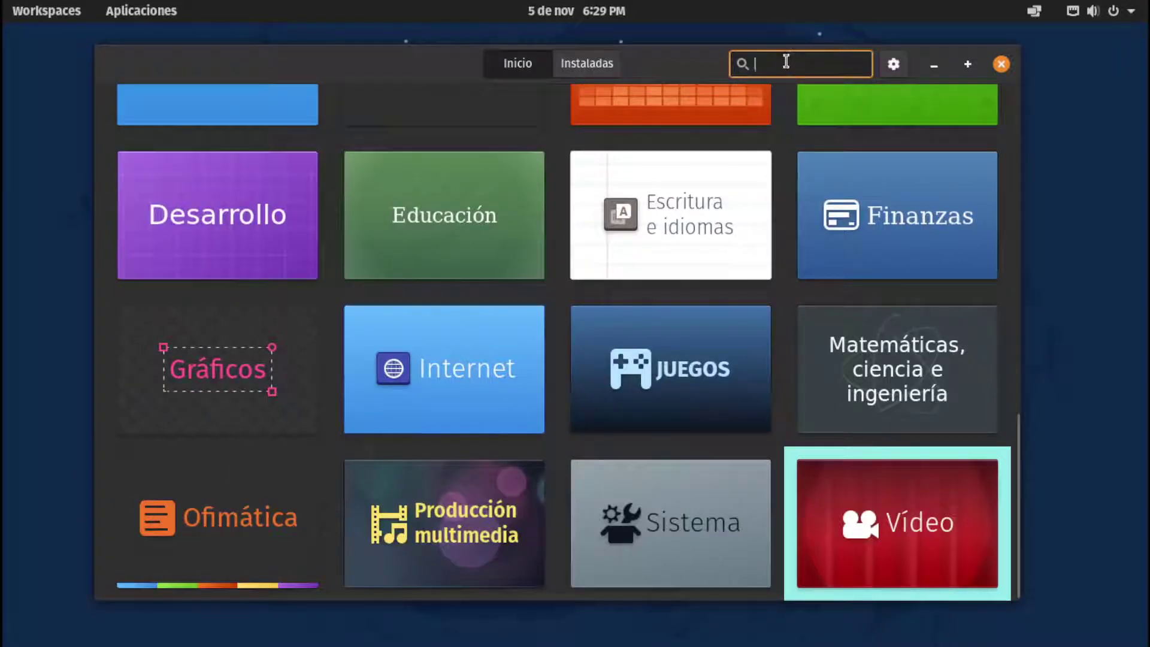
{"action": "type", "text": "nlive"}
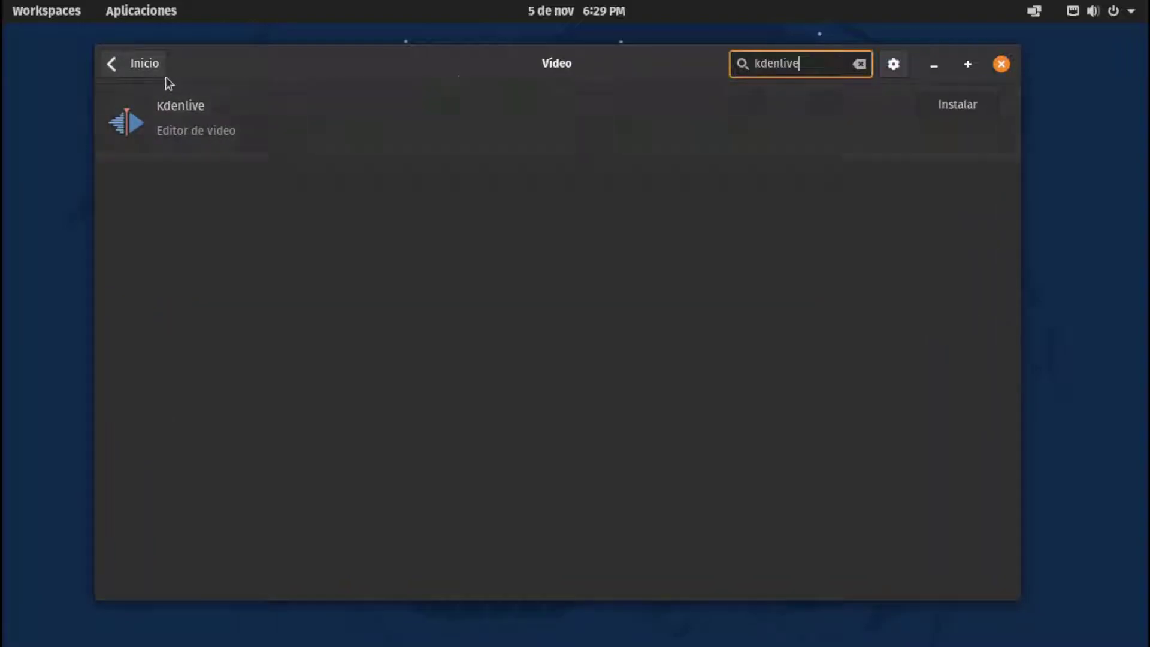
{"action": "left_click", "coordinate": [859, 64]}
{"action": "type", "text": "shotcut"}
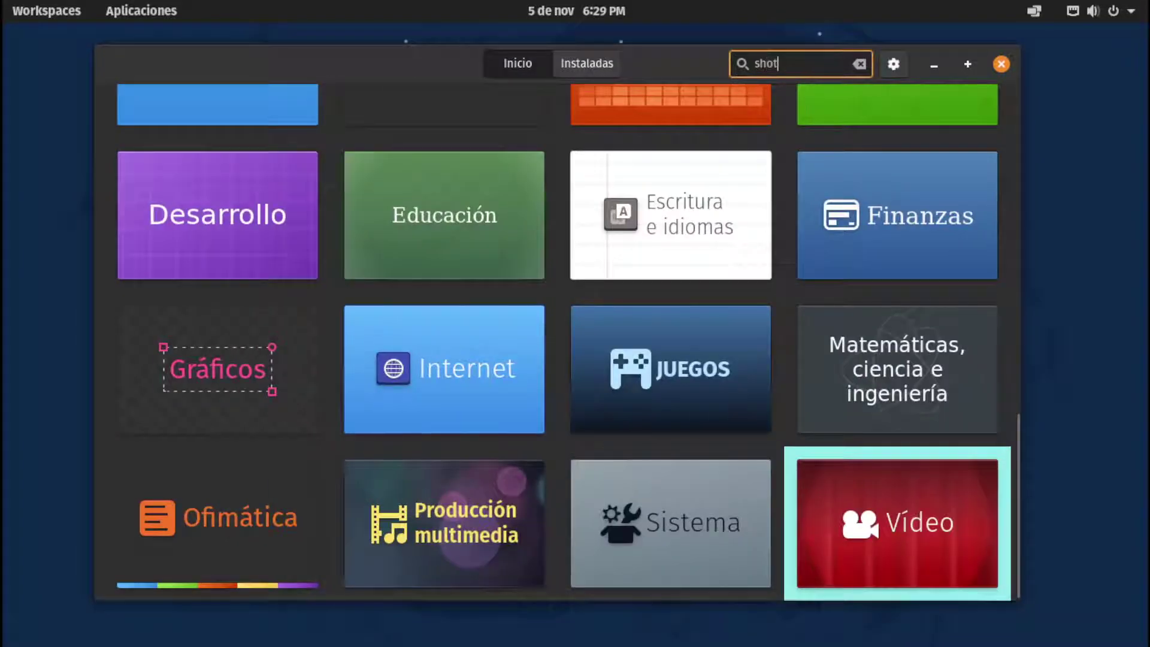
{"action": "left_click", "coordinate": [150, 64]}
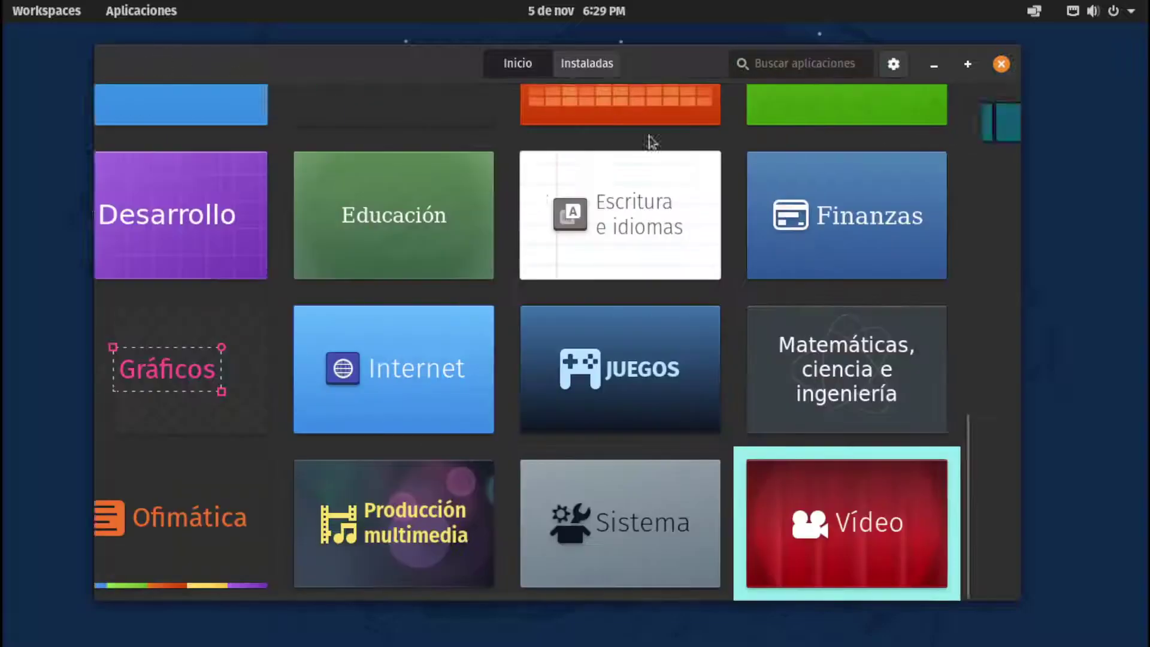
Glance at the Comunicación category, then scroll back up to the home page's Pop!_Picks
{"action": "scroll", "coordinate": [696, 300], "scroll_direction": "up", "scroll_amount": 3}
{"action": "scroll", "coordinate": [731, 294], "scroll_direction": "up", "scroll_amount": 2}
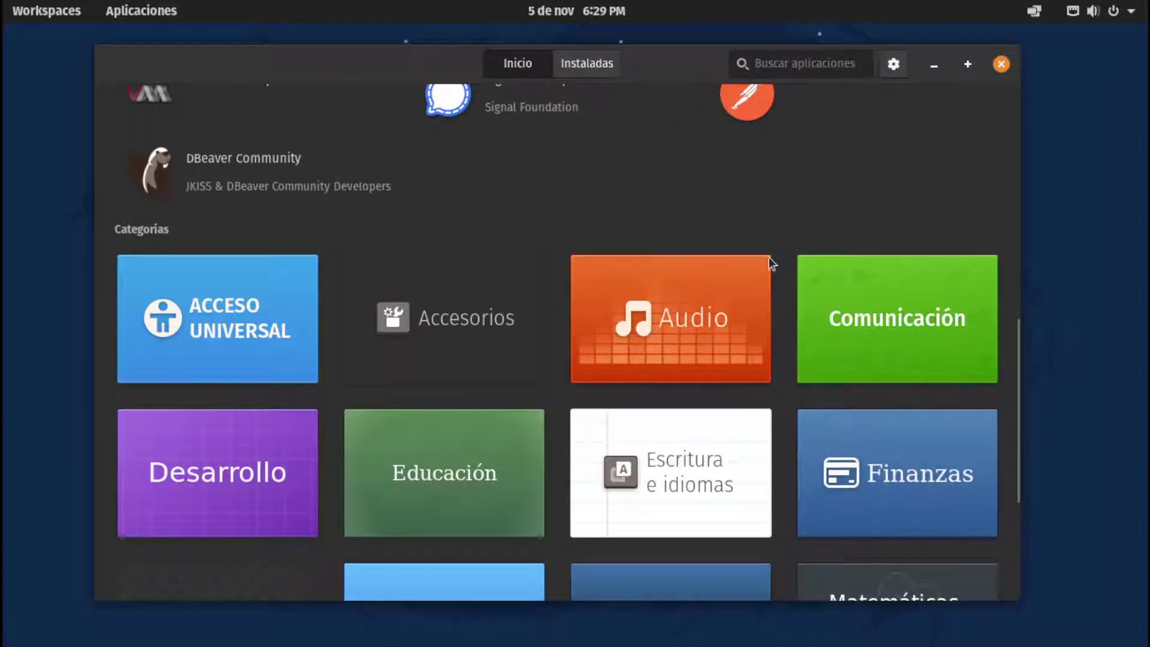
{"action": "left_click", "coordinate": [814, 263]}
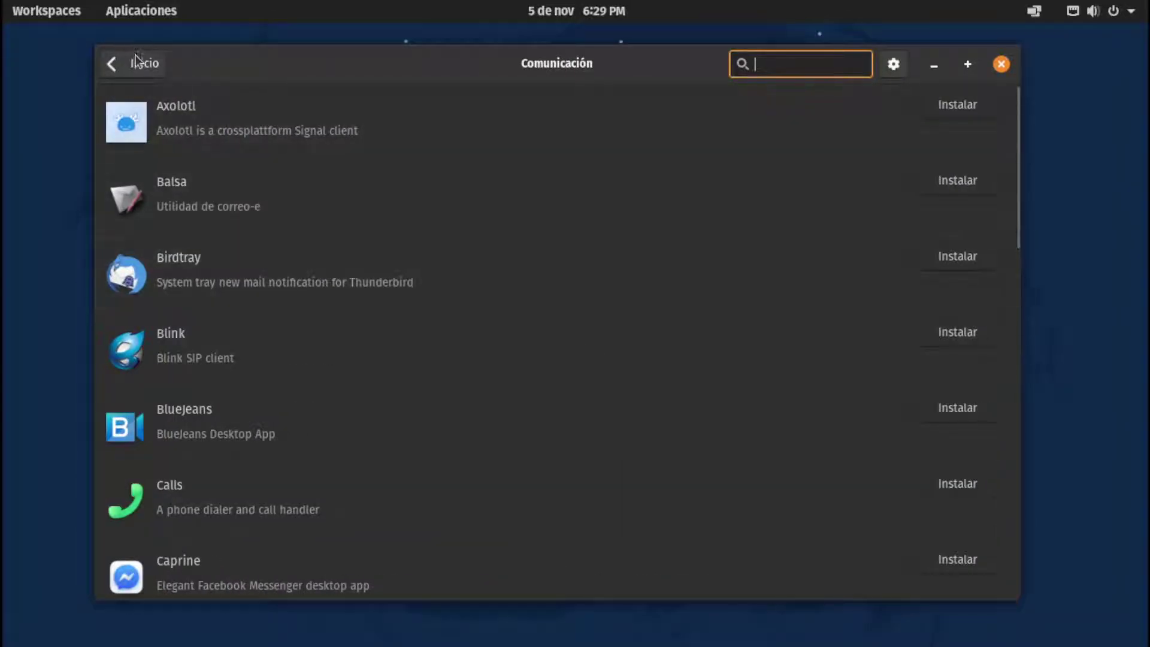
{"action": "left_click", "coordinate": [142, 63]}
{"action": "scroll", "coordinate": [922, 267], "scroll_direction": "up", "scroll_amount": 5}
{"action": "scroll", "coordinate": [1014, 290], "scroll_direction": "up", "scroll_amount": 2}
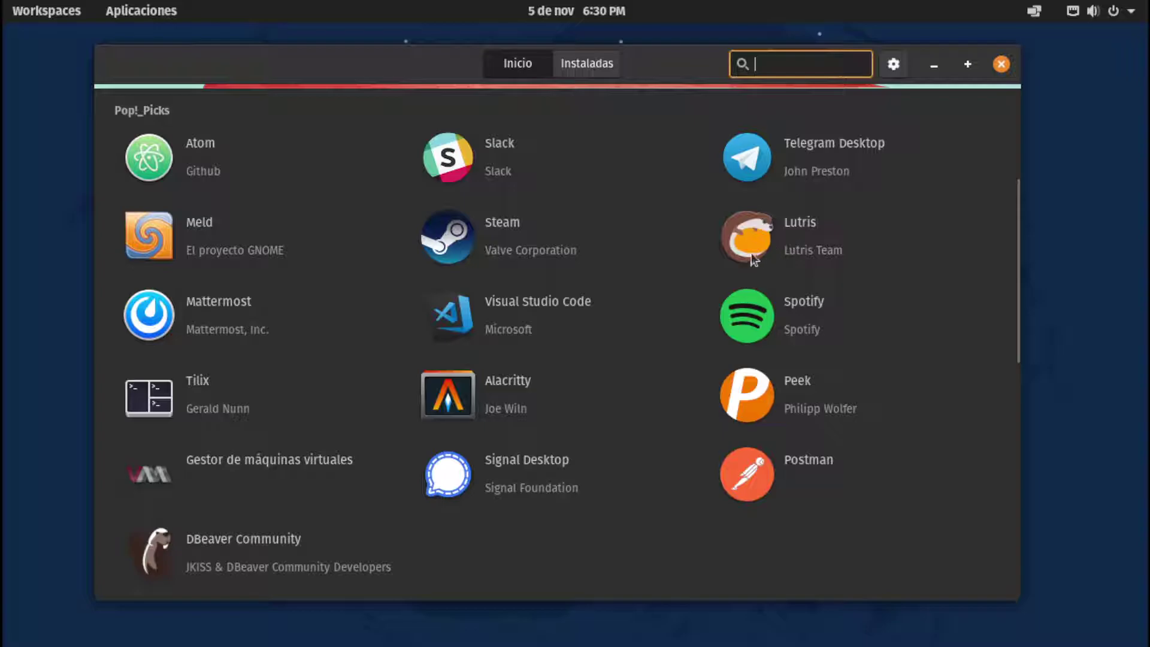
Open Lutris's details page, check its Pop!_OS (deb) install source and read its description
{"action": "left_click", "coordinate": [796, 228]}
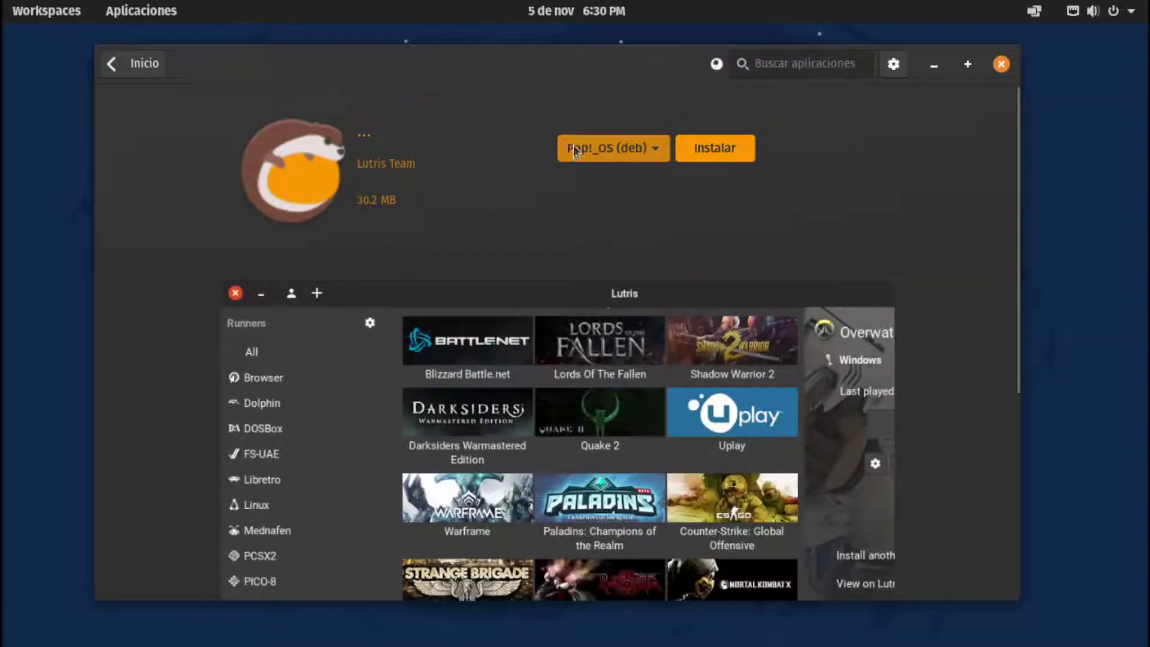
{"action": "left_click", "coordinate": [611, 149]}
{"action": "left_click", "coordinate": [617, 153]}
{"action": "left_click", "coordinate": [606, 151]}
{"action": "left_click", "coordinate": [606, 157]}
{"action": "left_click_drag", "start_coordinate": [1014, 185], "coordinate": [984, 429]}
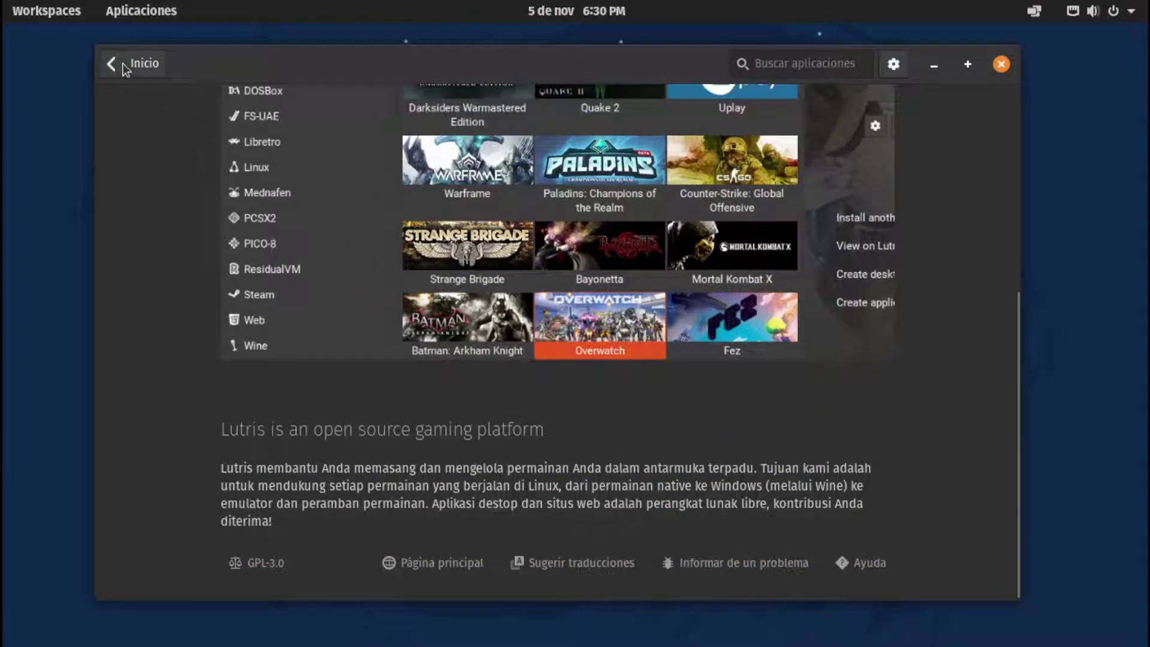
Return to the store home, scroll to the Categorías tiles and open the software sources settings
{"action": "left_click", "coordinate": [123, 64]}
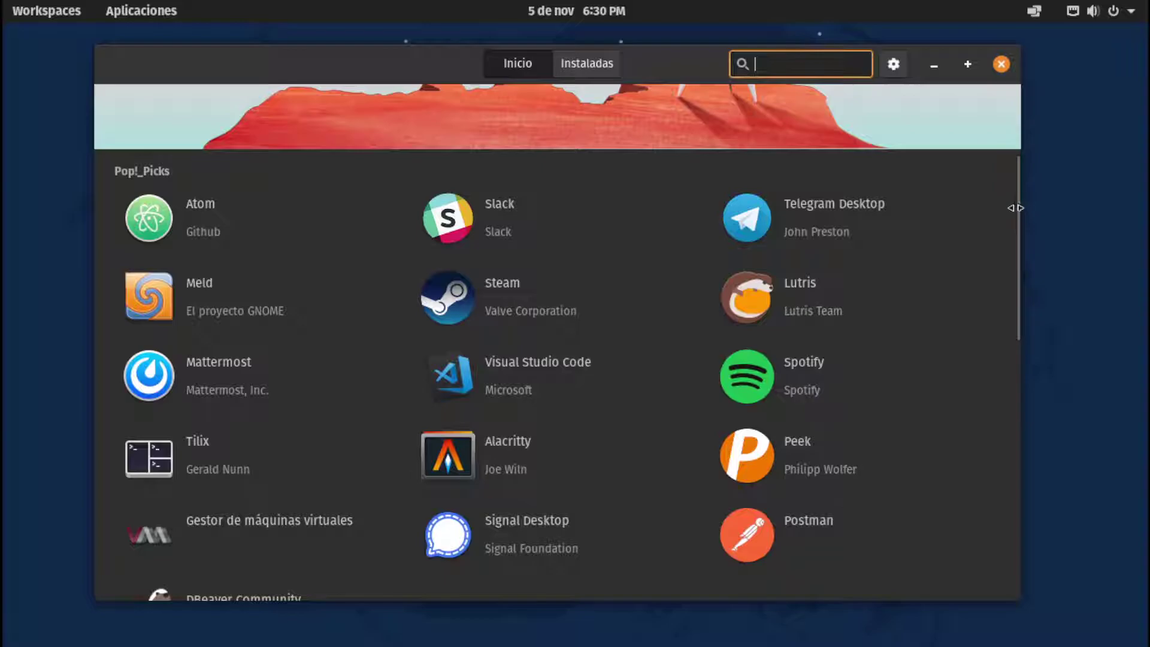
{"action": "left_click_drag", "start_coordinate": [1013, 207], "coordinate": [998, 94]}
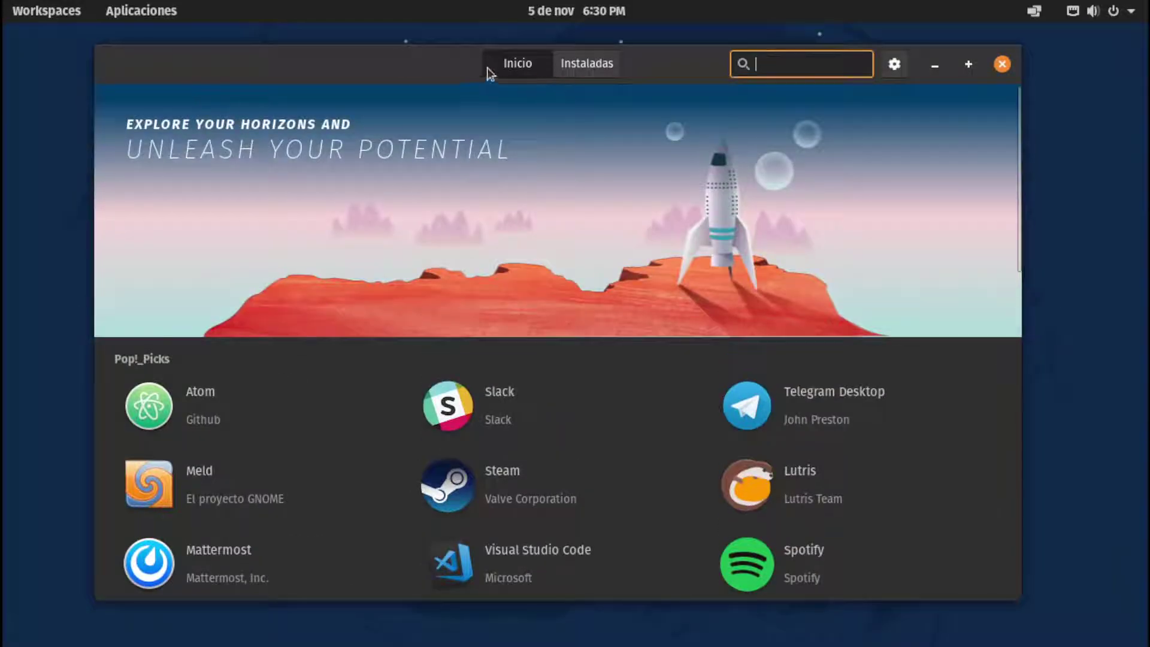
{"action": "scroll", "coordinate": [522, 339], "scroll_direction": "down", "scroll_amount": 10}
{"action": "scroll", "coordinate": [441, 377], "scroll_direction": "down", "scroll_amount": 5}
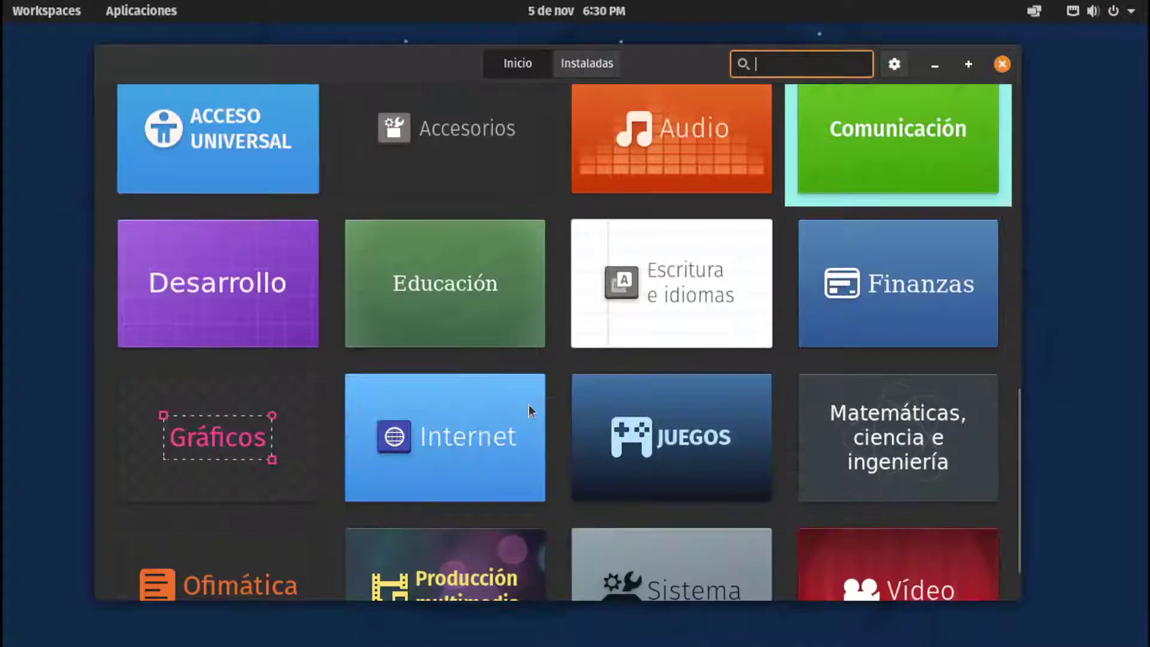
{"action": "left_click", "coordinate": [894, 64]}
Close Pop!_Shop and its sources settings, then launch USB Flasher from the Utilities folder
{"action": "left_click", "coordinate": [1002, 64]}
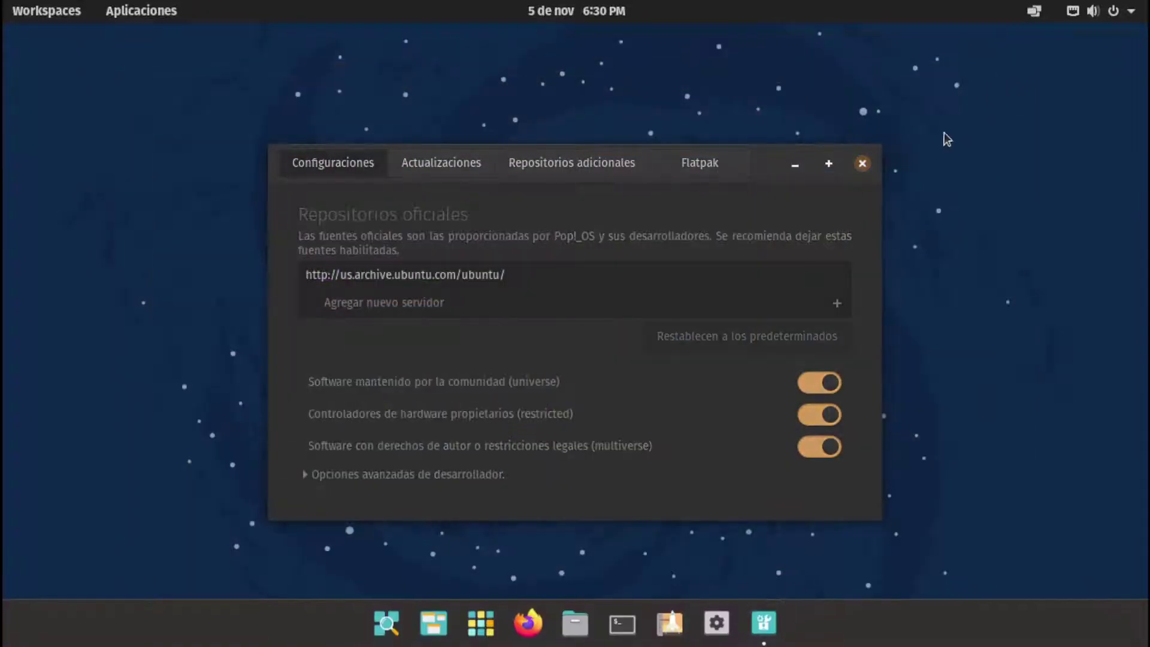
{"action": "left_click", "coordinate": [862, 163]}
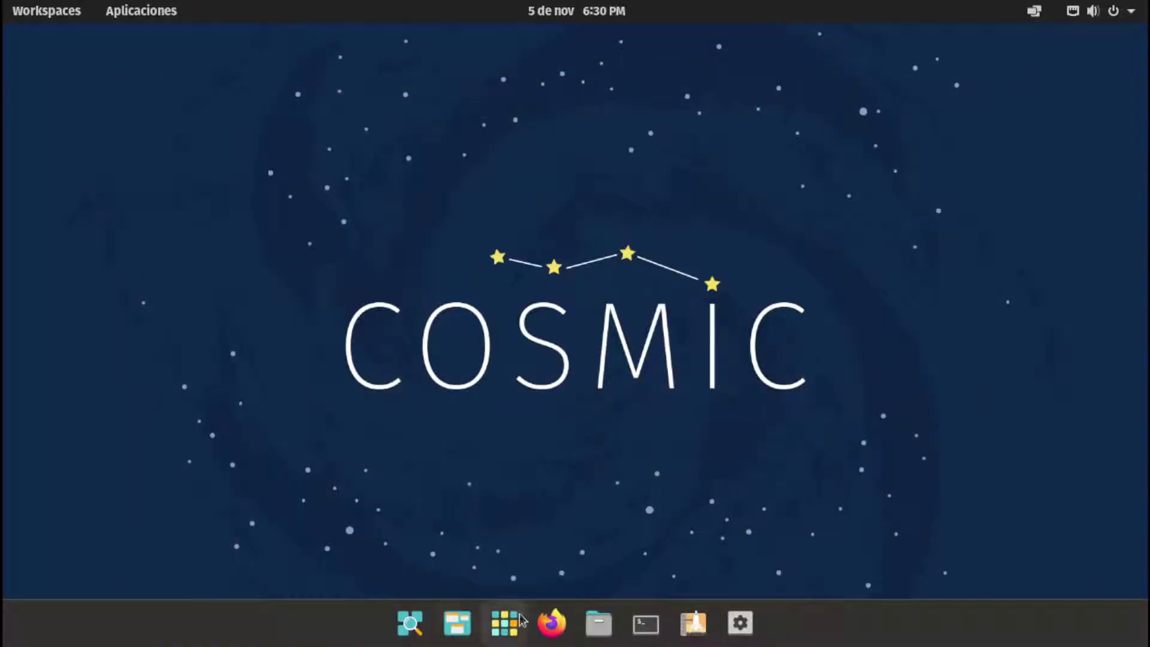
{"action": "left_click", "coordinate": [517, 620]}
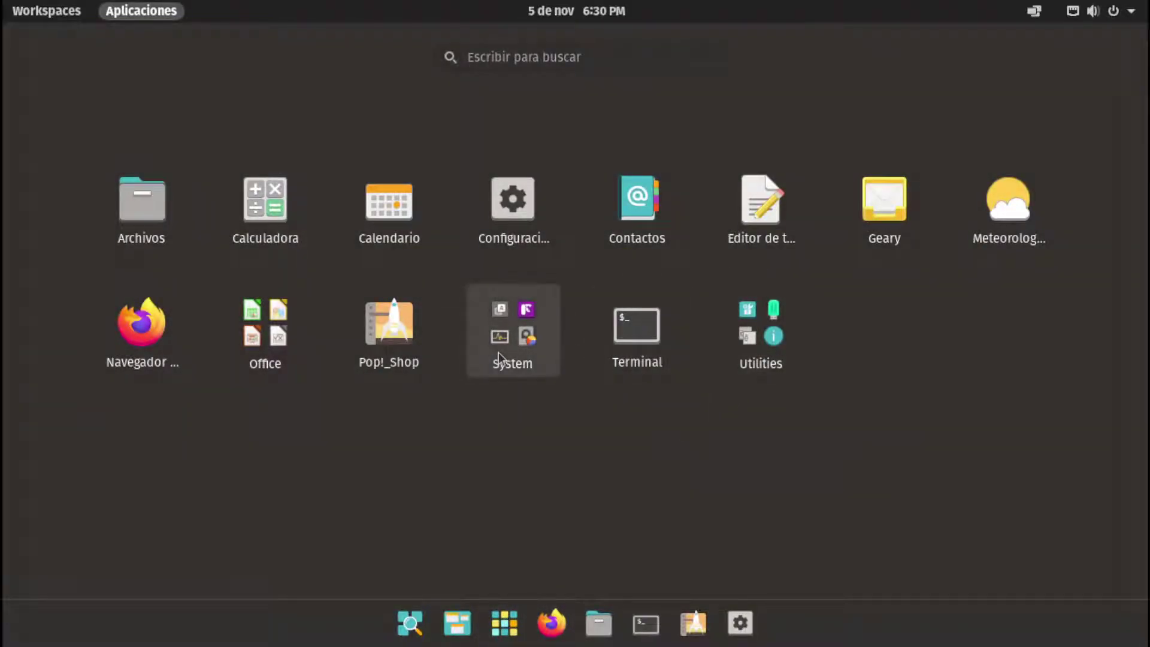
{"action": "left_click", "coordinate": [759, 334]}
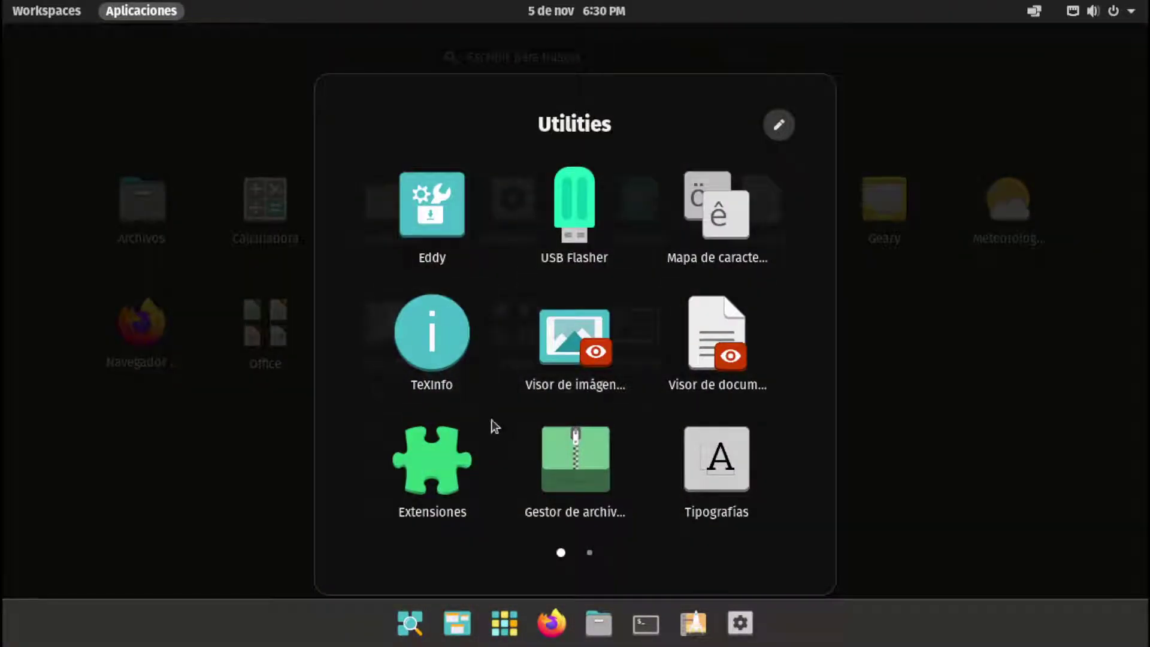
{"action": "left_click", "coordinate": [584, 231]}
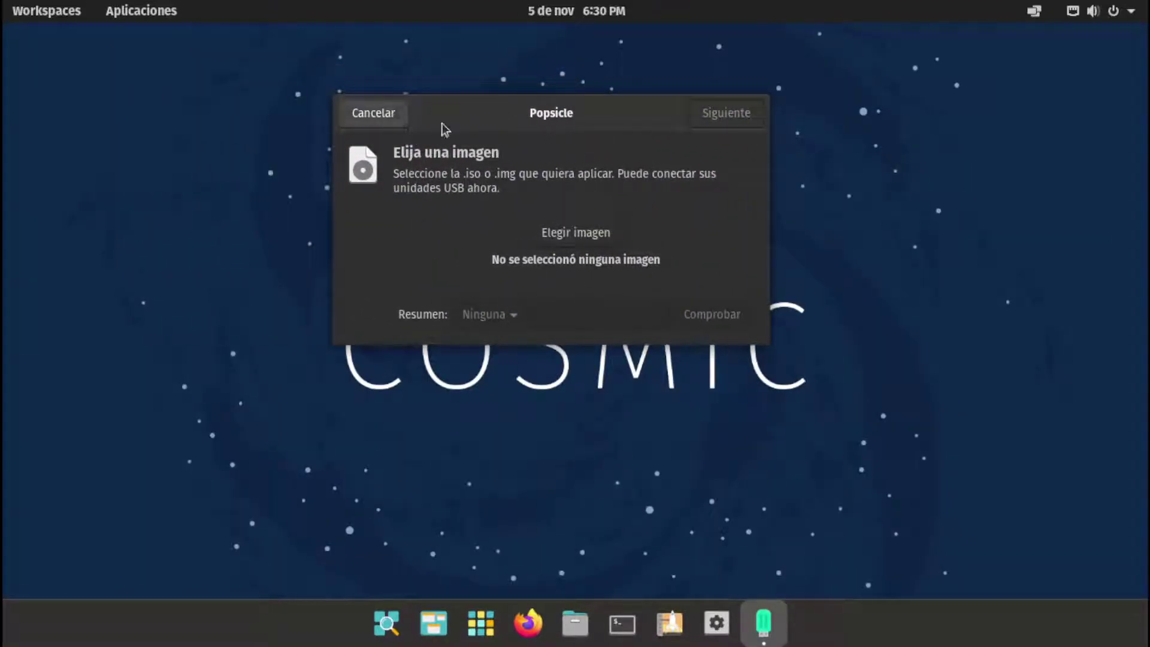
Cancel Popsicle's Elegir imagen file chooser, close Popsicle, and show the applications grid
{"action": "left_click", "coordinate": [563, 234]}
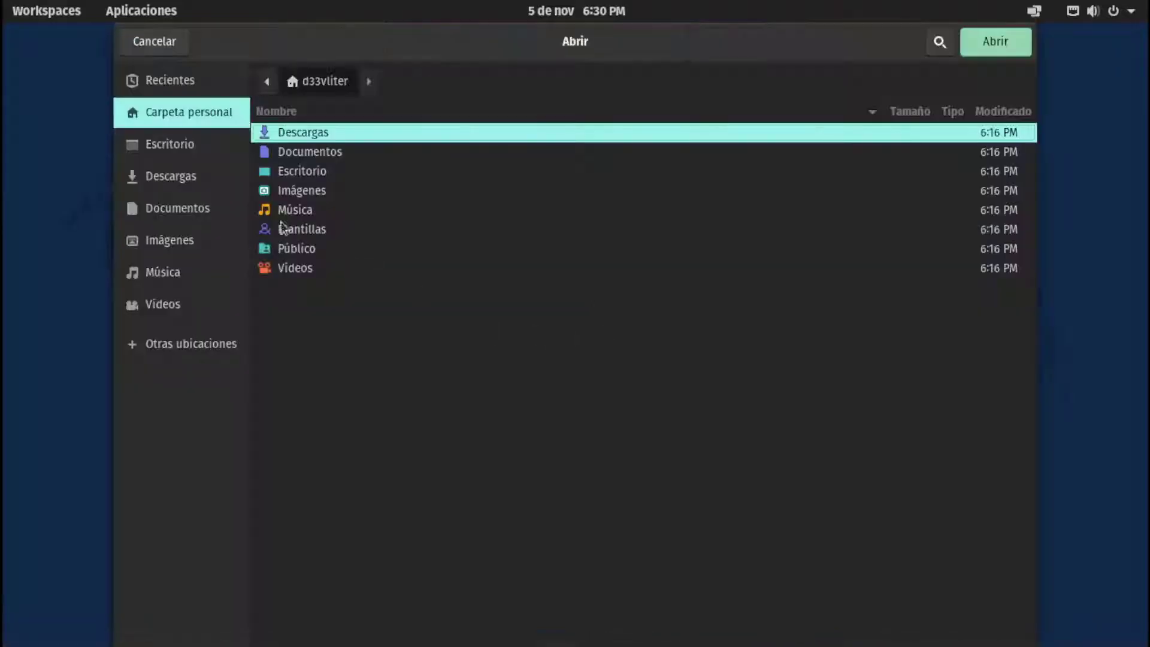
{"action": "left_click", "coordinate": [171, 42]}
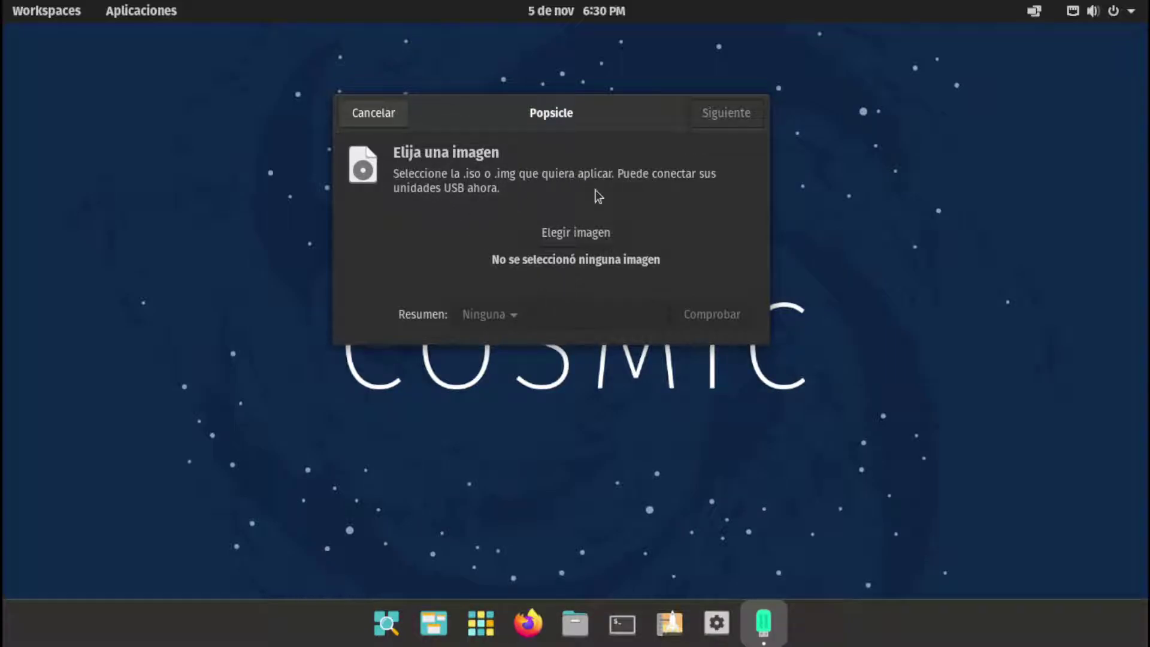
{"action": "left_click", "coordinate": [373, 120]}
{"action": "left_click", "coordinate": [504, 623]}
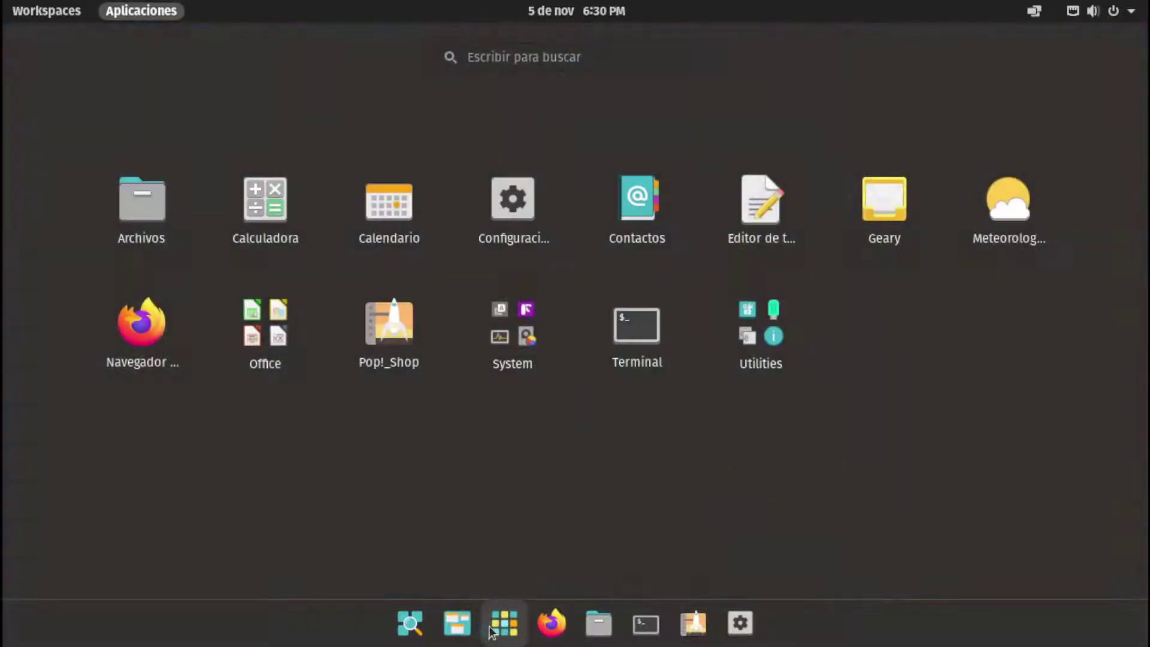
Launch Eddy from Utilities, move its window to the screen centre, then start Firefox
{"action": "left_click", "coordinate": [736, 345]}
{"action": "left_click", "coordinate": [440, 224]}
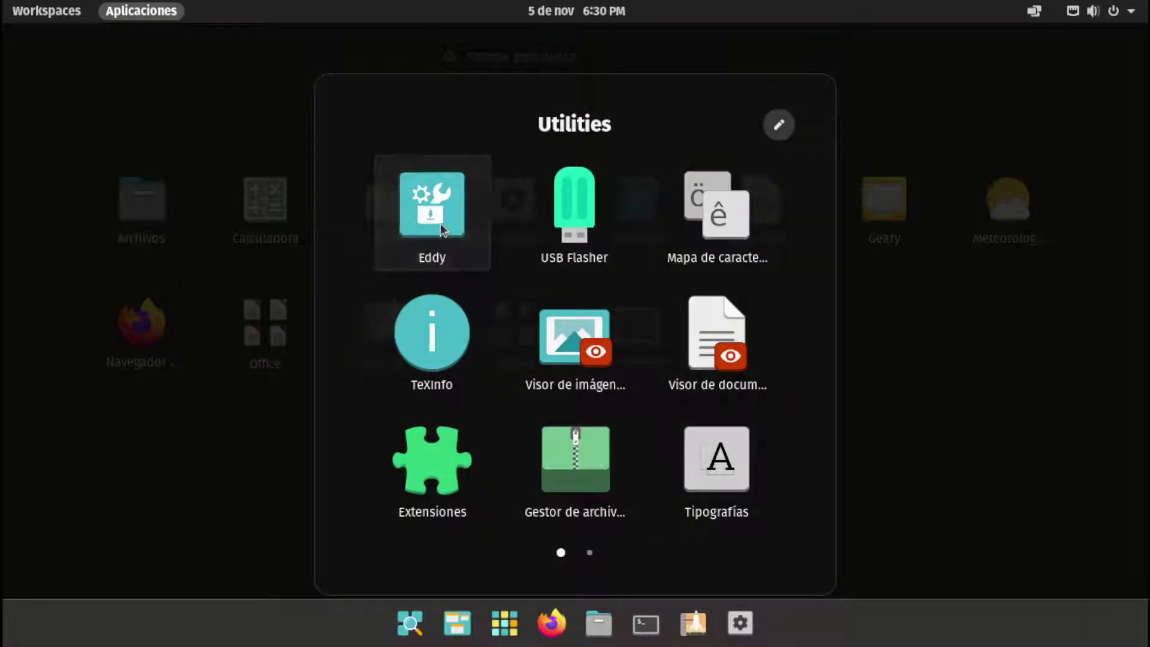
{"action": "left_click_drag", "start_coordinate": [333, 95], "coordinate": [692, 80]}
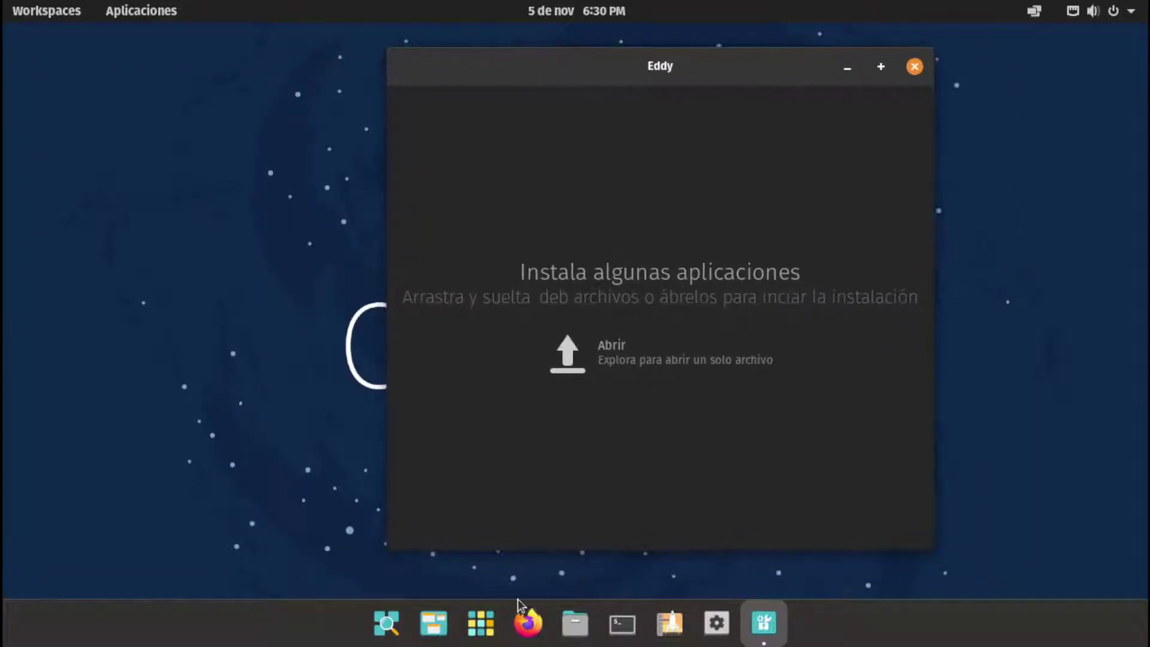
{"action": "left_click", "coordinate": [528, 623]}
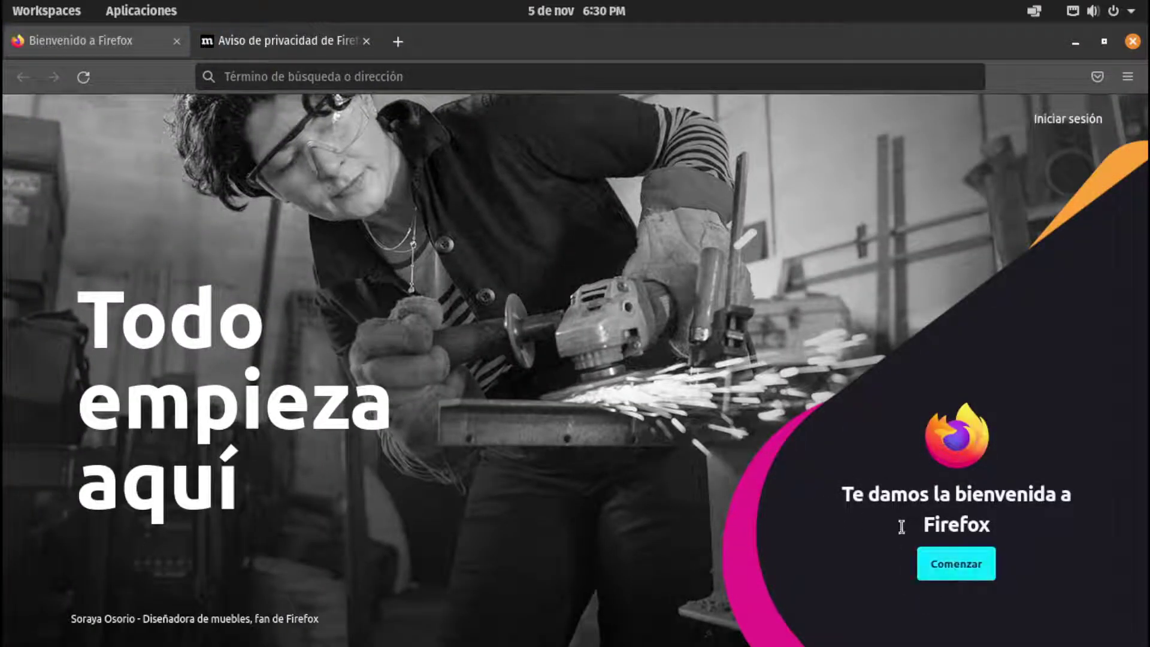
Skip browser data import in Firefox's welcome tour and view the About Firefox information
{"action": "left_click", "coordinate": [968, 564]}
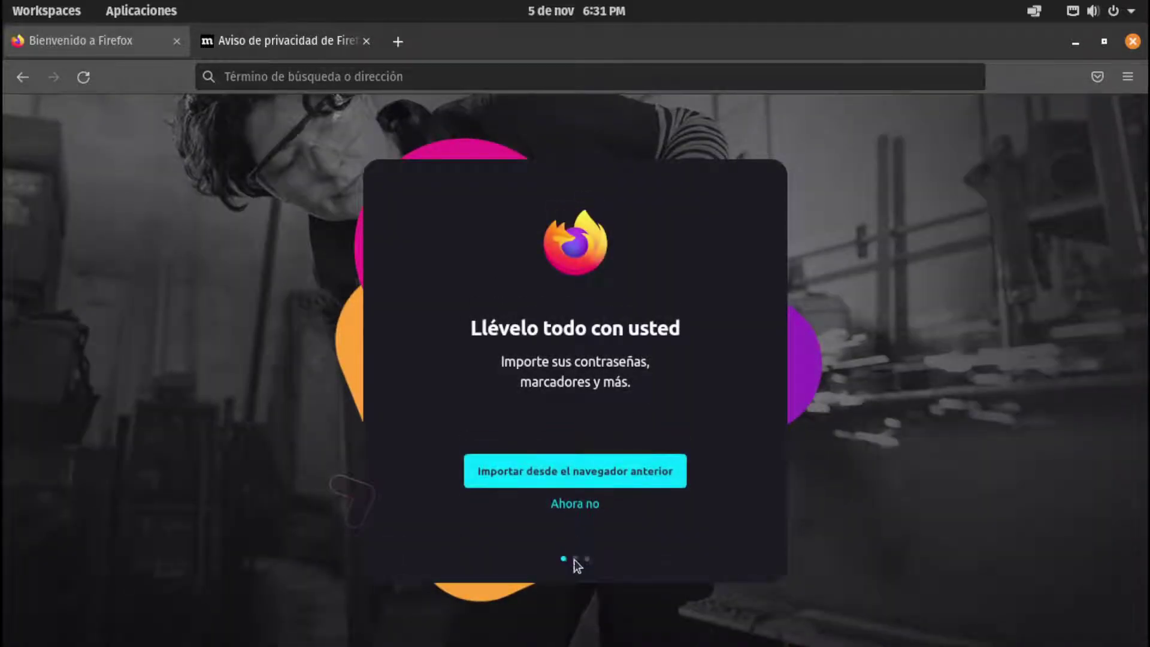
{"action": "left_click", "coordinate": [574, 504]}
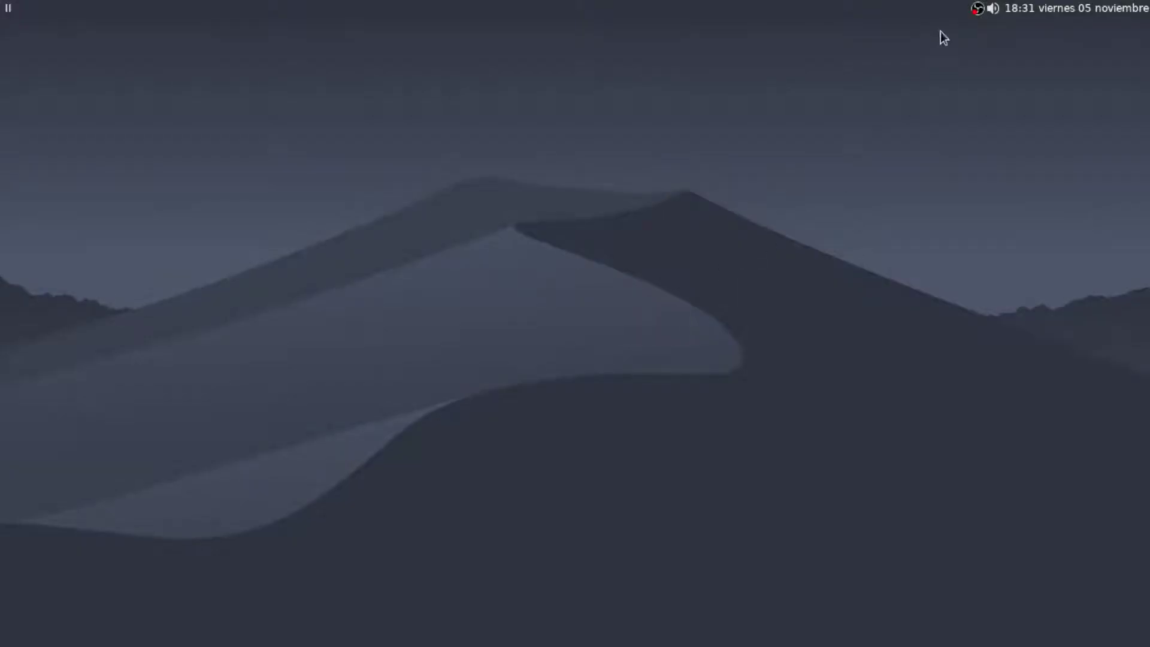
{"action": "left_click", "coordinate": [978, 8]}
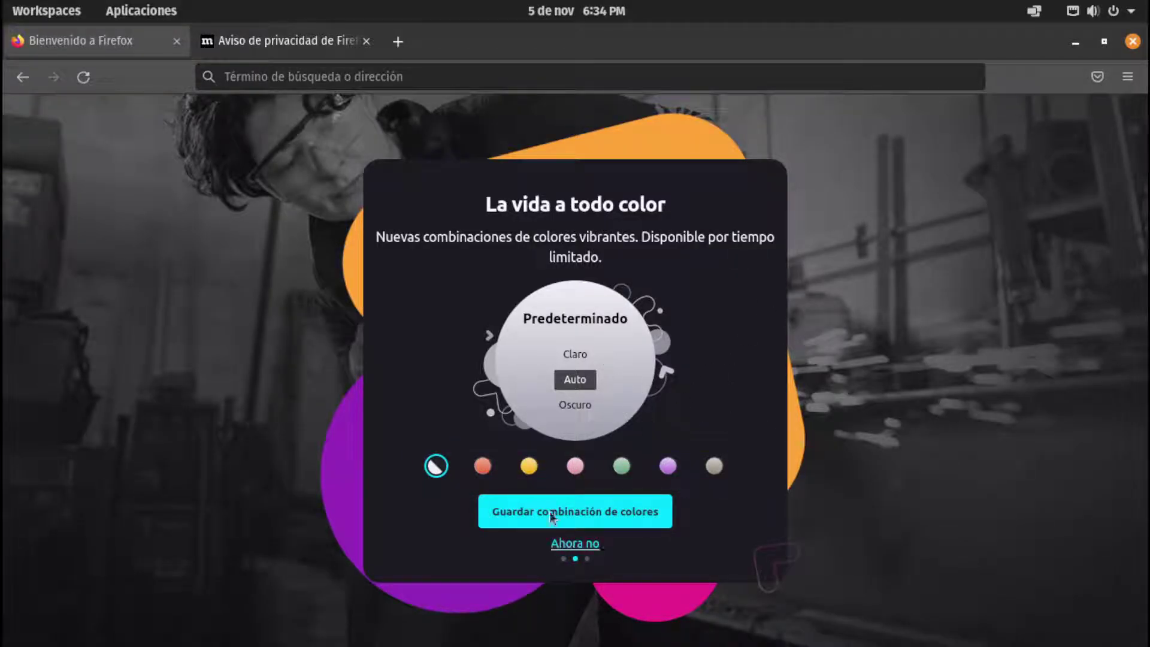
{"action": "left_click", "coordinate": [1127, 77]}
{"action": "left_click", "coordinate": [961, 551]}
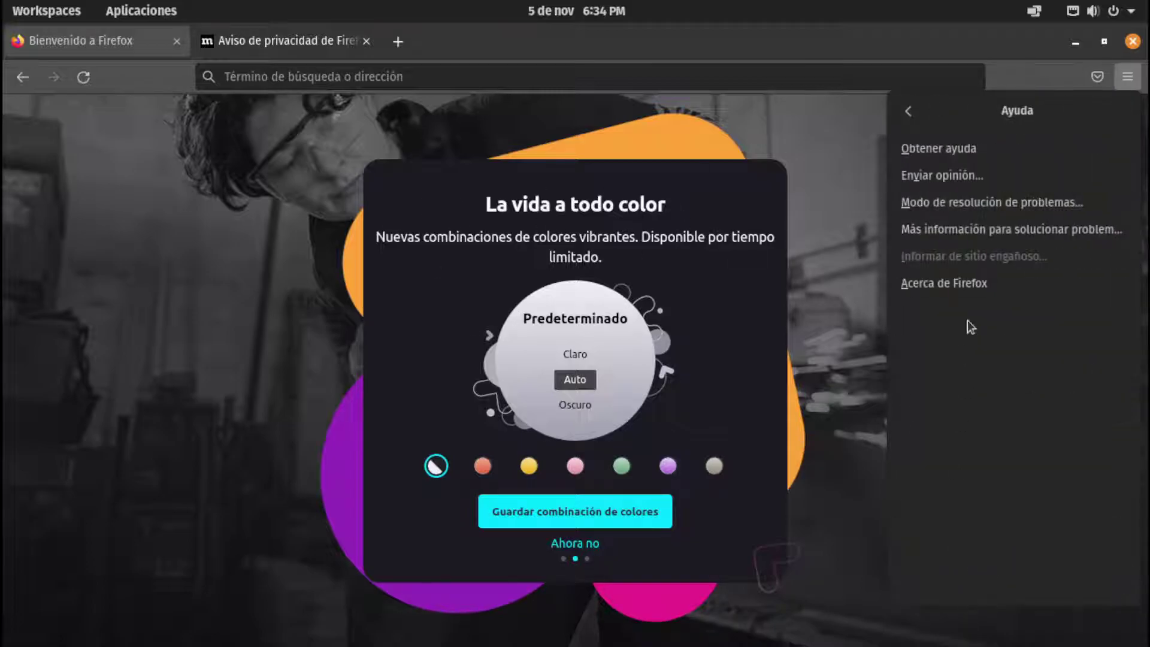
{"action": "left_click", "coordinate": [961, 288]}
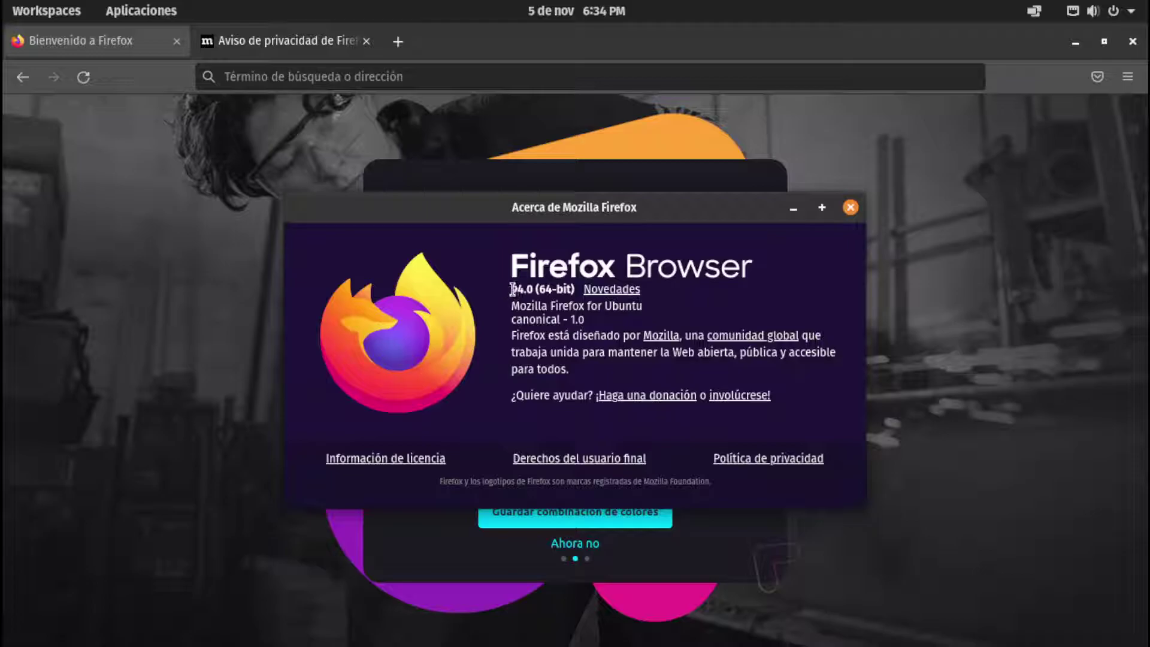
{"action": "left_click", "coordinate": [849, 208]}
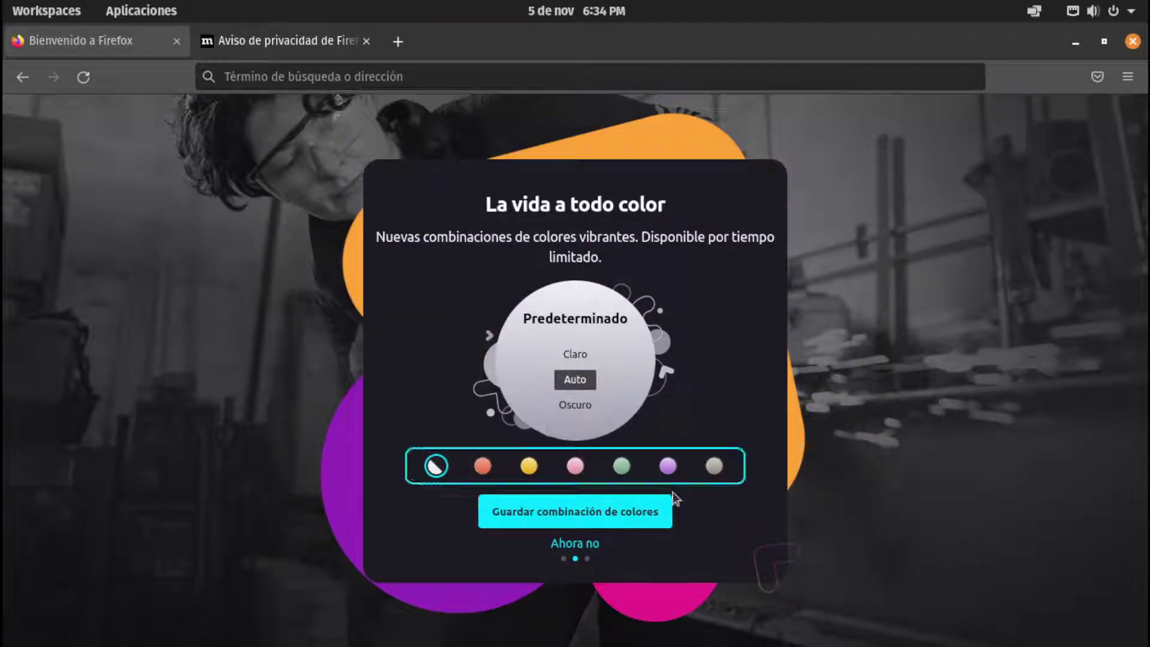
Save the orange colourway, finish the welcome tour, and focus the address bar
{"action": "left_click", "coordinate": [483, 466]}
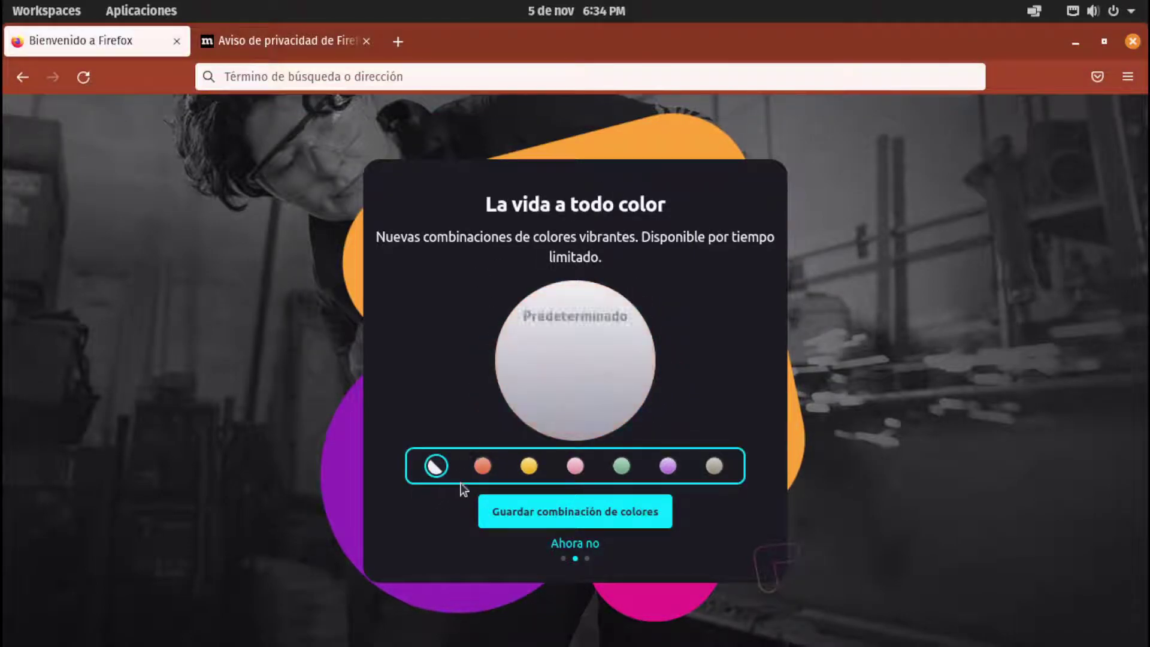
{"action": "left_click", "coordinate": [582, 524]}
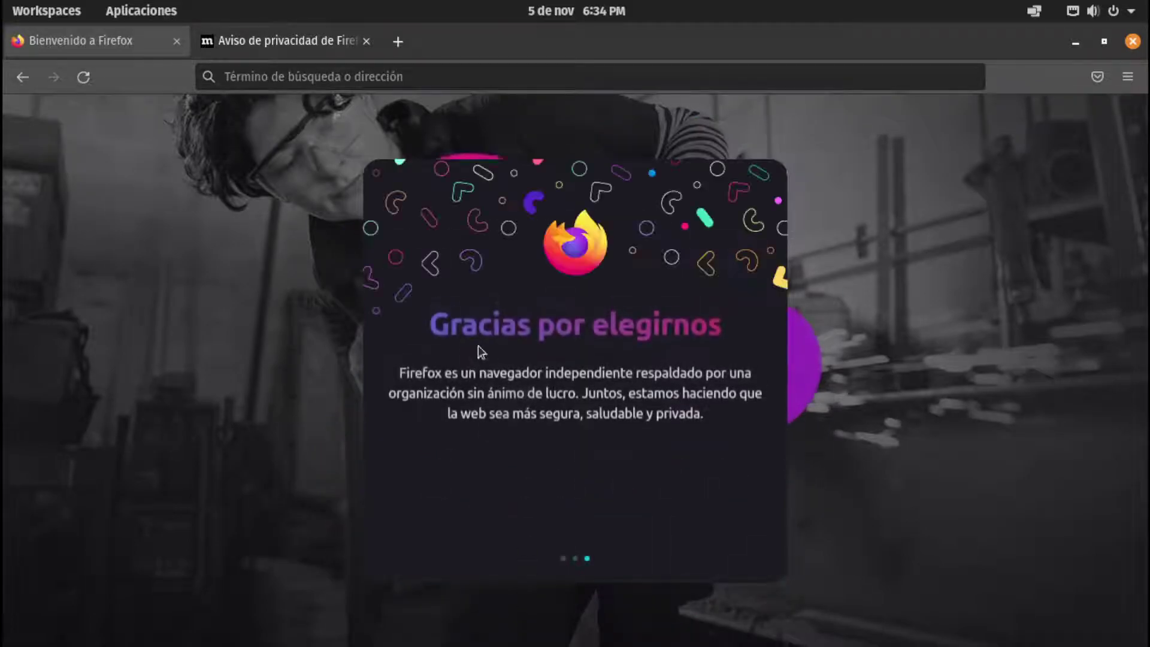
{"action": "left_click", "coordinate": [600, 508]}
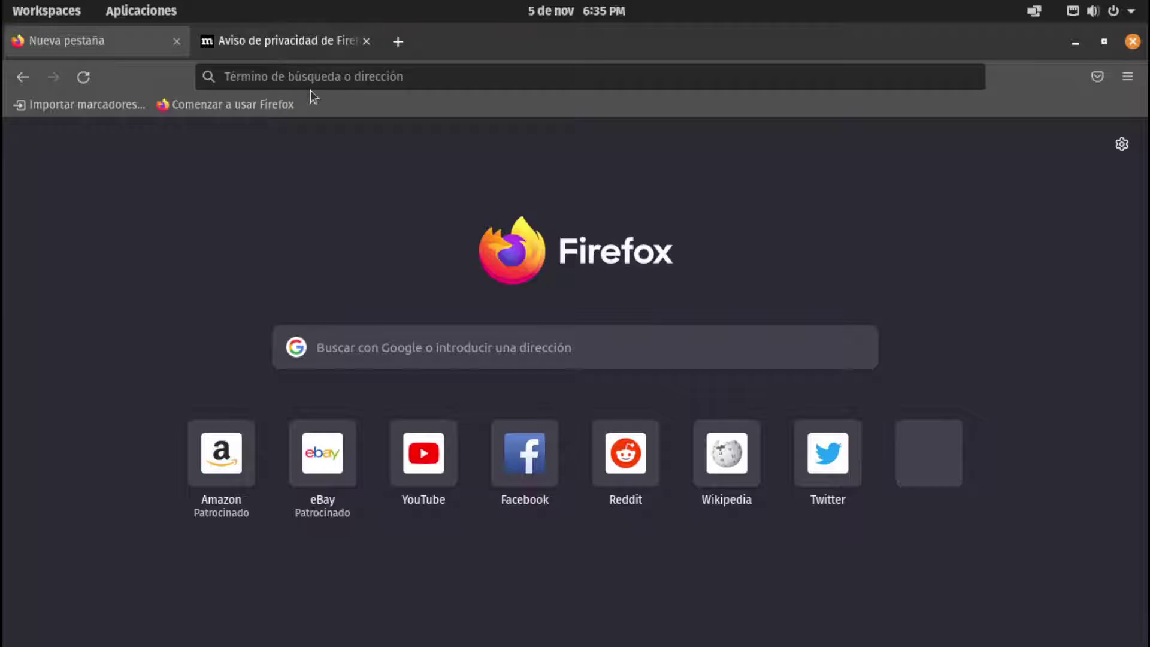
{"action": "left_click", "coordinate": [420, 84]}
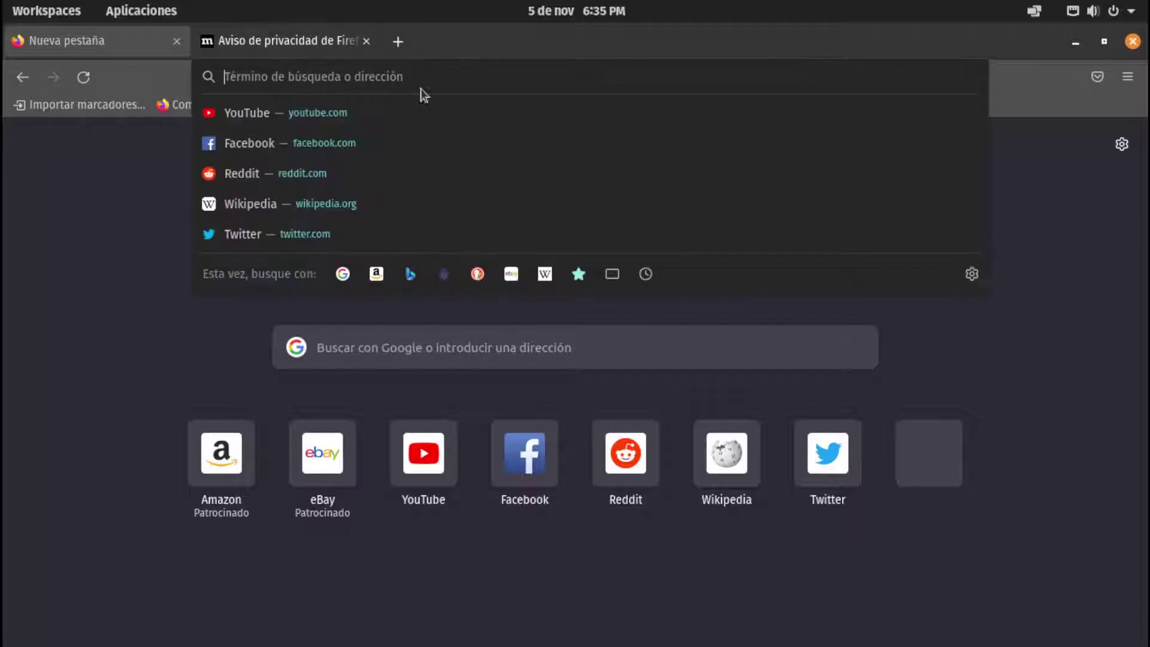
{"action": "left_click", "coordinate": [461, 44]}
{"action": "left_click", "coordinate": [437, 72]}
Load 1.1.1.1 and open Cloudflare's WARP Desktop Client package list
{"action": "type", "text": "1.1.1.1"}
{"action": "key", "text": "Return"}
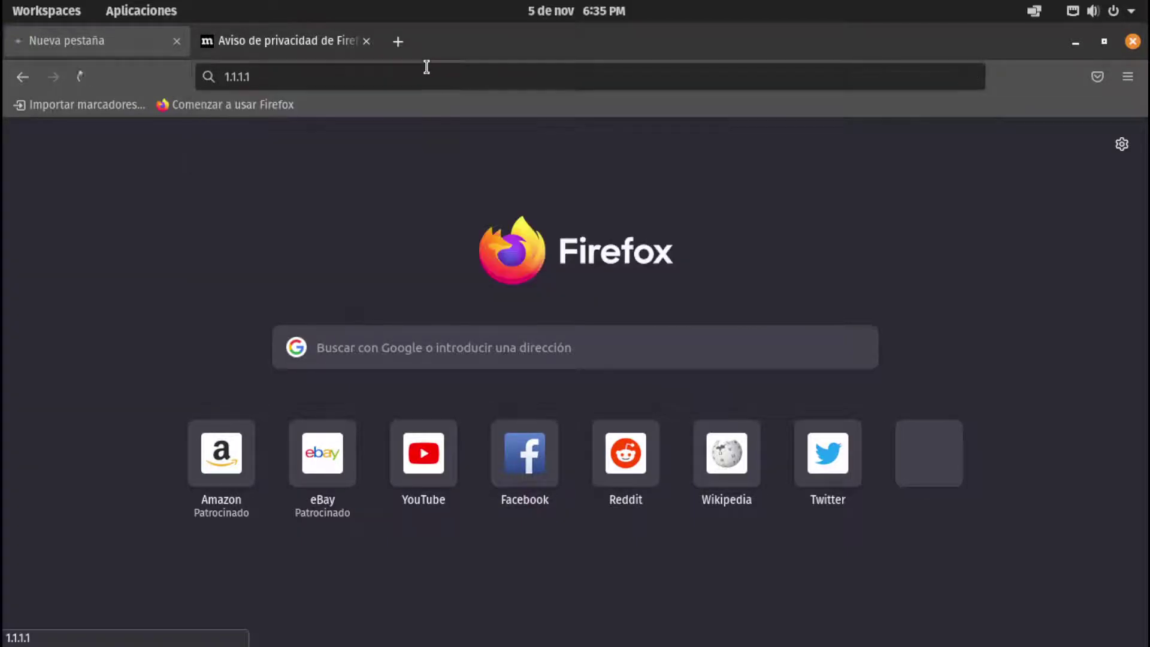
{"action": "scroll", "coordinate": [691, 527], "scroll_direction": "down", "scroll_amount": 5}
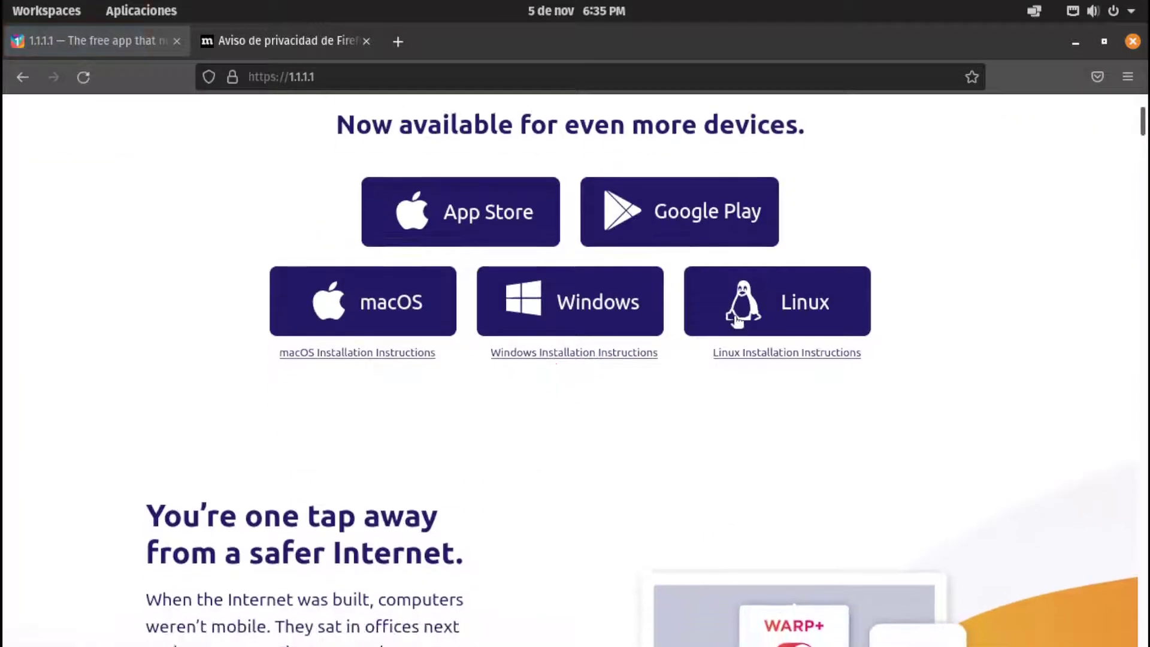
{"action": "left_click", "coordinate": [630, 318]}
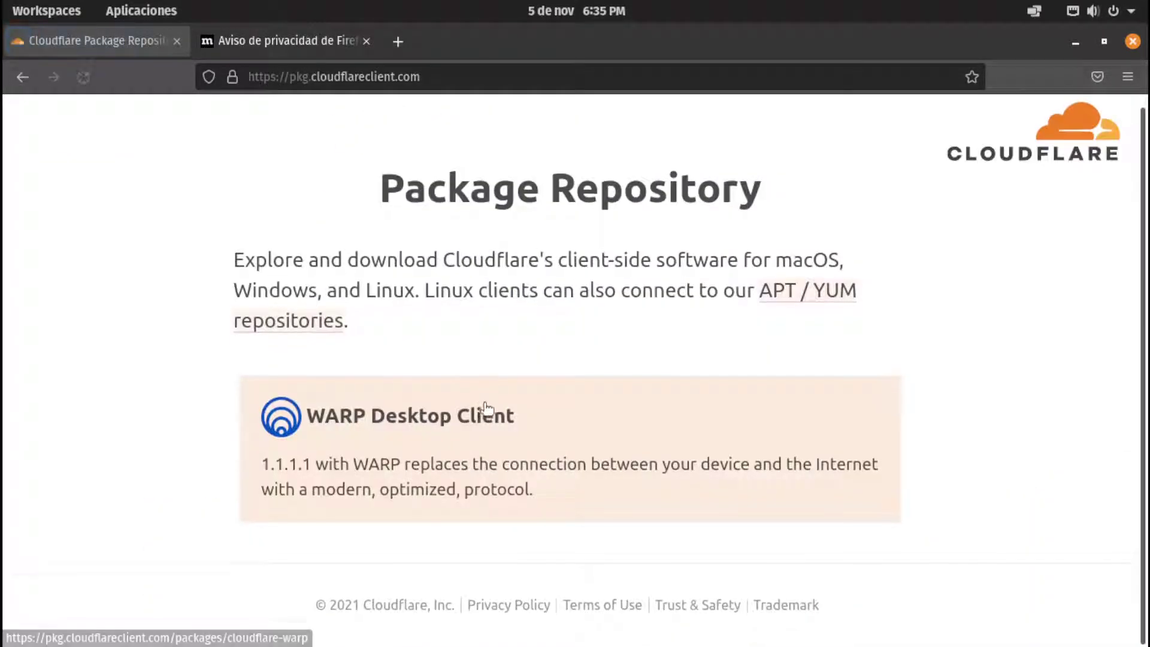
{"action": "left_click", "coordinate": [441, 469]}
Download the 2021.10.0 WARP package from the Ubuntu Xenial row
{"action": "scroll", "coordinate": [437, 411], "scroll_direction": "down", "scroll_amount": 5}
{"action": "scroll", "coordinate": [454, 439], "scroll_direction": "up", "scroll_amount": 5}
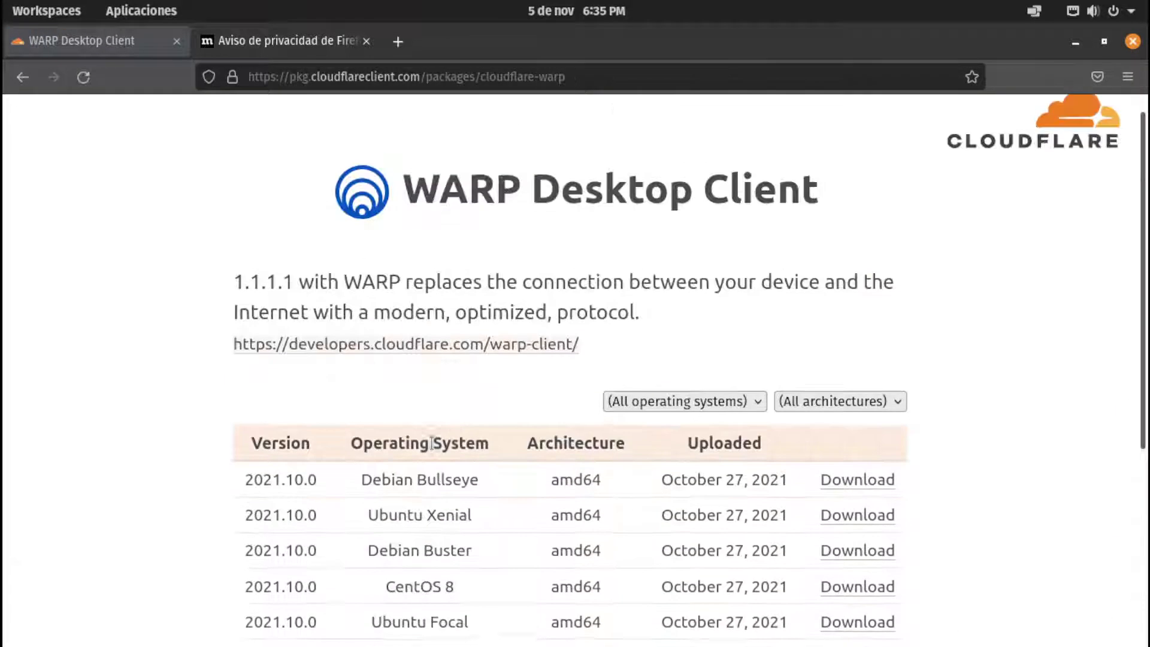
{"action": "scroll", "coordinate": [305, 268], "scroll_direction": "down", "scroll_amount": 3}
{"action": "scroll", "coordinate": [305, 267], "scroll_direction": "down", "scroll_amount": 2}
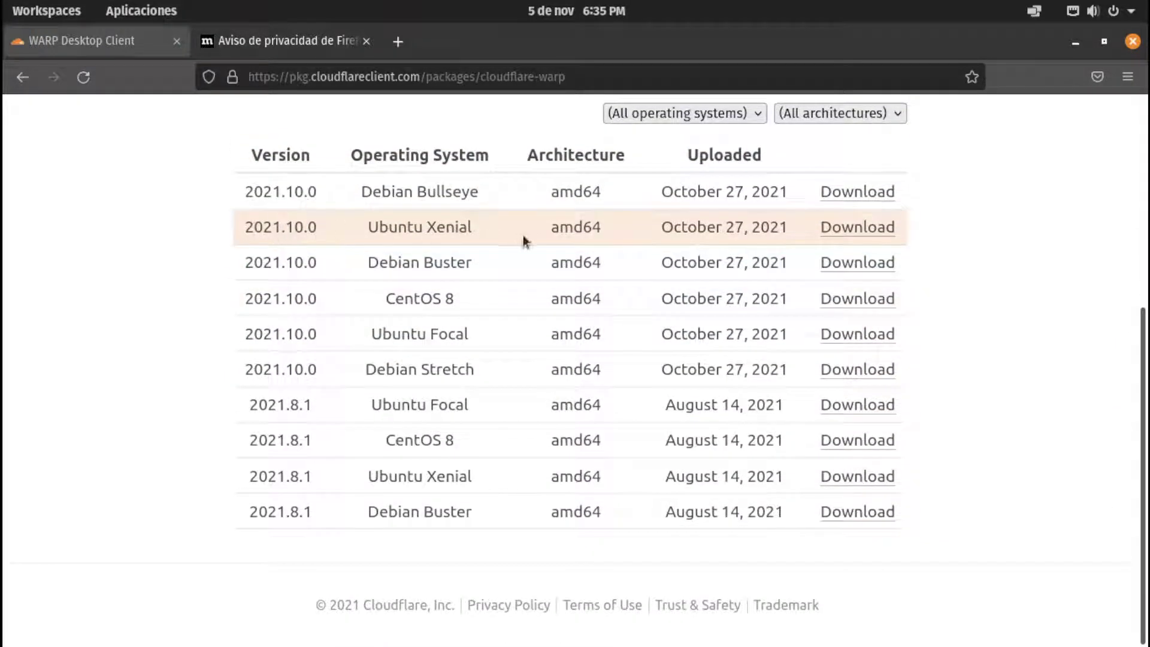
{"action": "left_click_drag", "start_coordinate": [237, 231], "coordinate": [341, 232]}
{"action": "left_click", "coordinate": [346, 234]}
{"action": "left_click", "coordinate": [865, 232]}
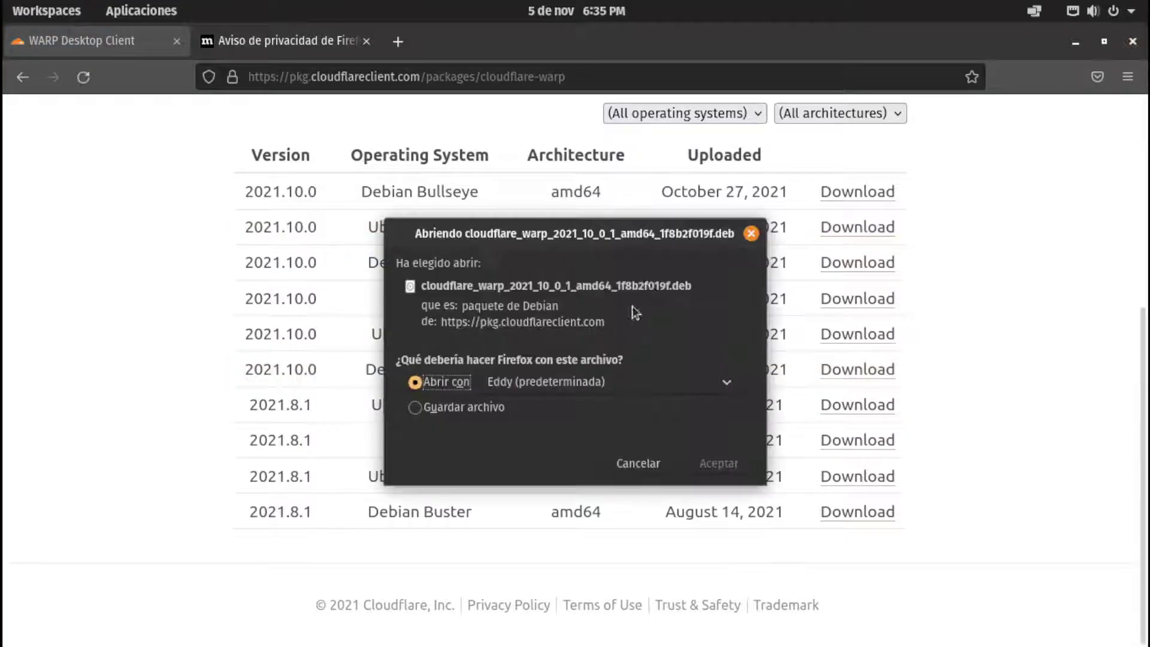
Save the cloudflare_warp_2021_10_0_1_amd64_1f8b2f019f.deb file, then search Google for 'ubuntu 21.04'
{"action": "left_click", "coordinate": [428, 412]}
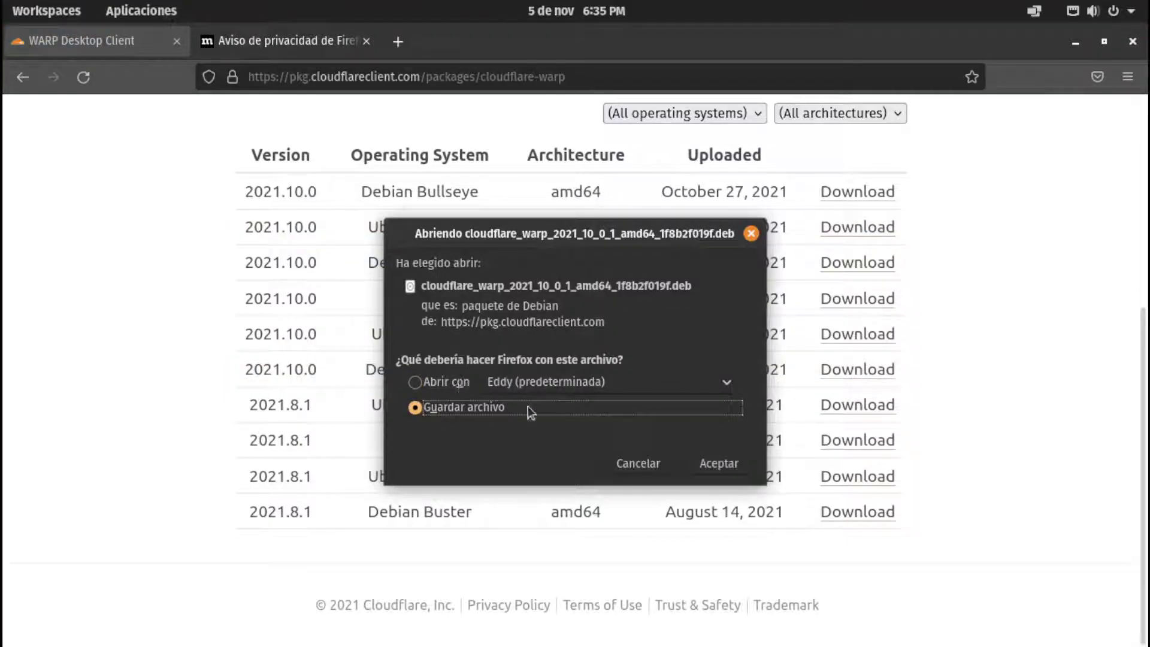
{"action": "left_click", "coordinate": [720, 463]}
{"action": "double_click", "coordinate": [320, 76]}
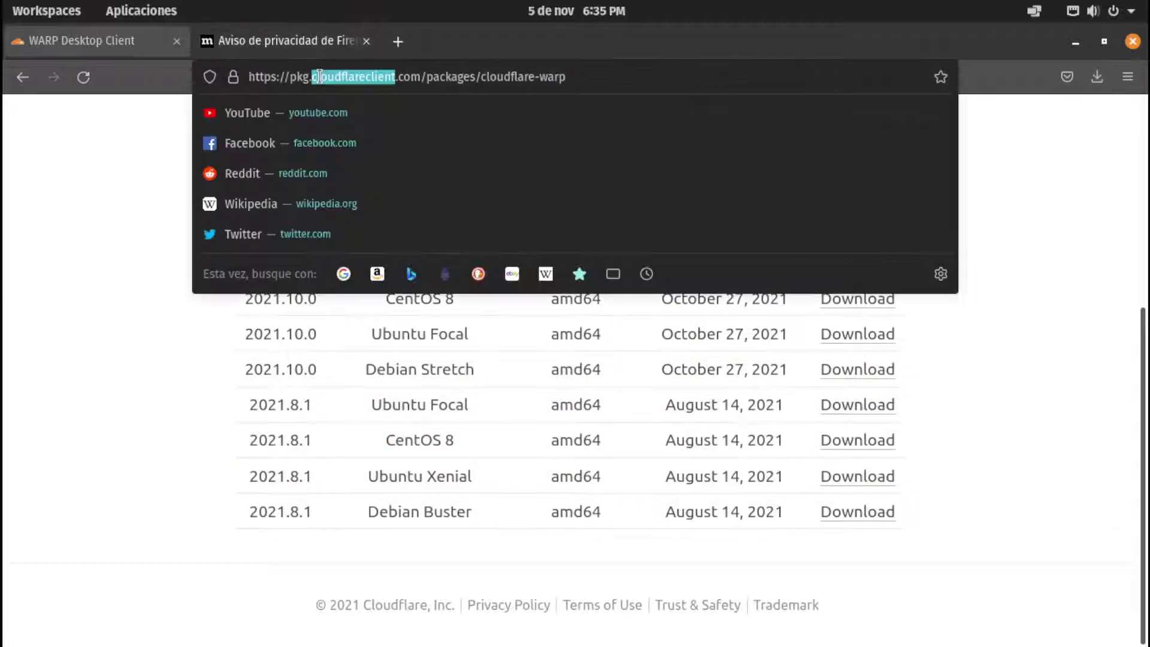
{"action": "left_click", "coordinate": [319, 76]}
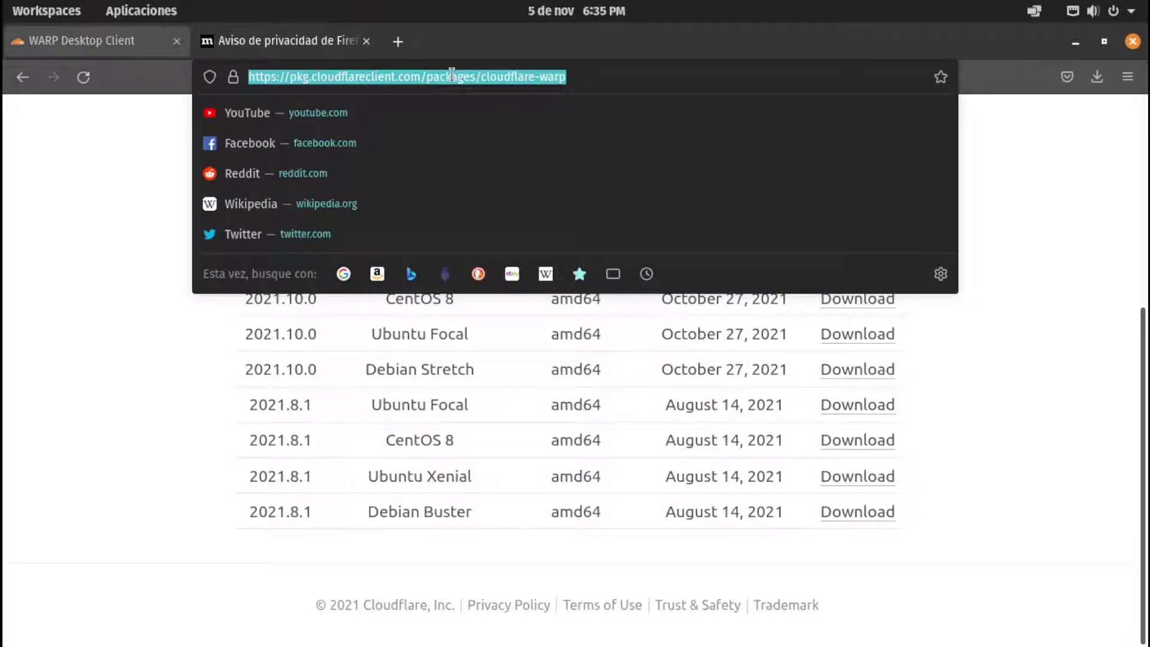
{"action": "type", "text": "ubu"}
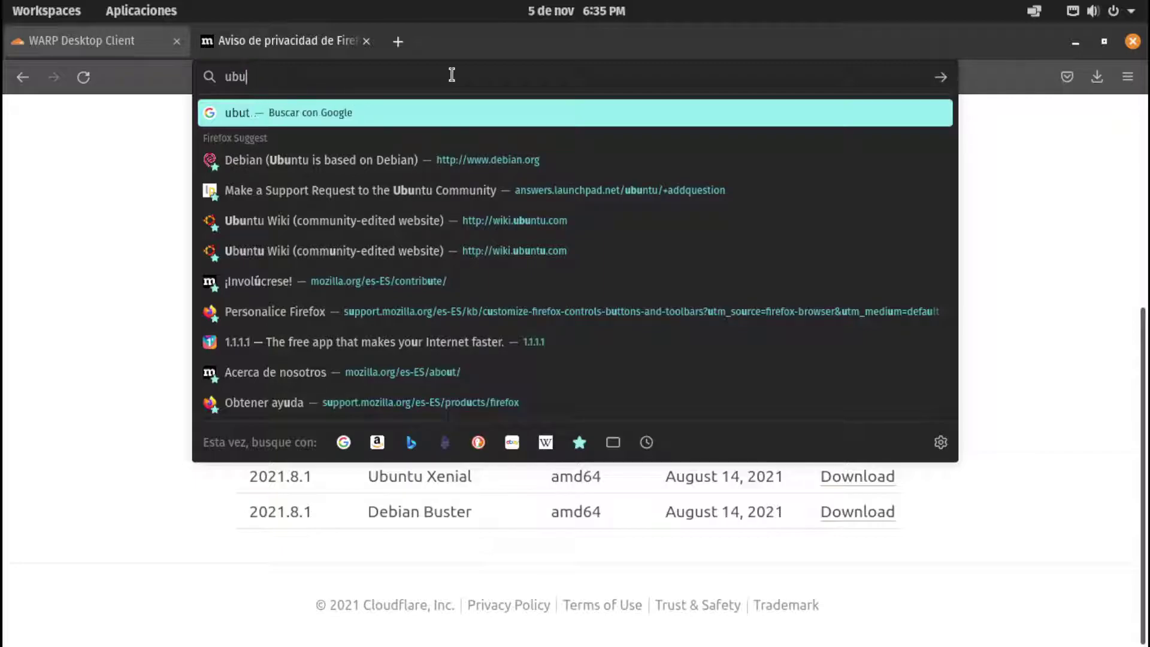
{"action": "type", "text": "ntu 21.0"}
{"action": "key", "text": "BackSpace"}
{"action": "type", "text": ".04"}
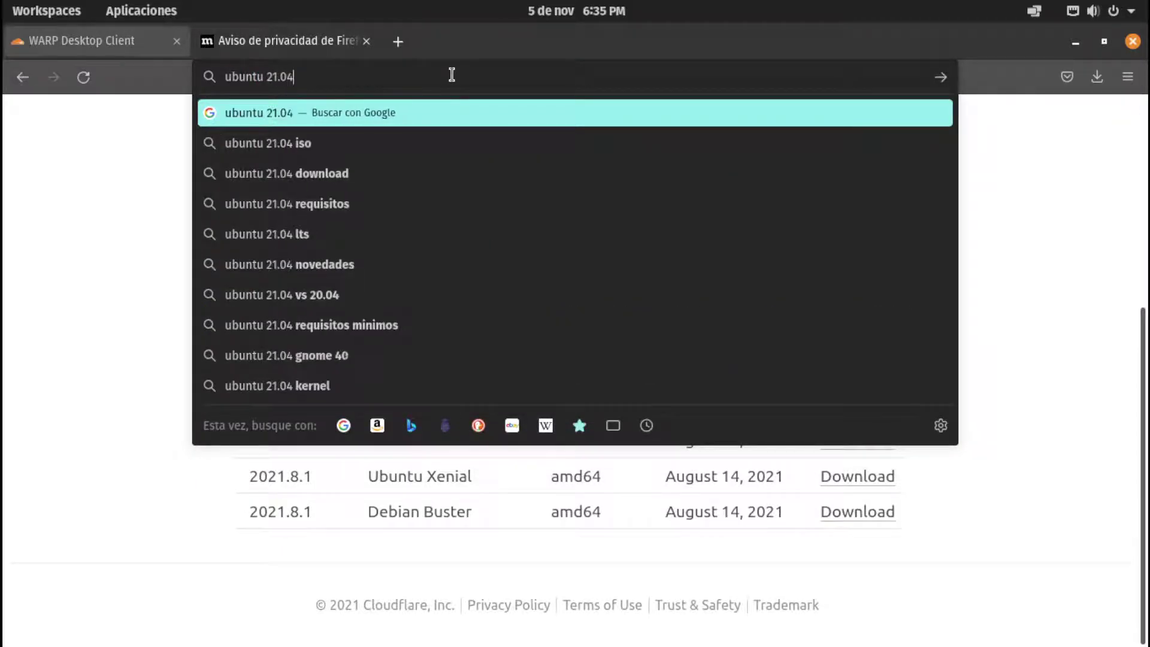
{"action": "key", "text": "Return"}
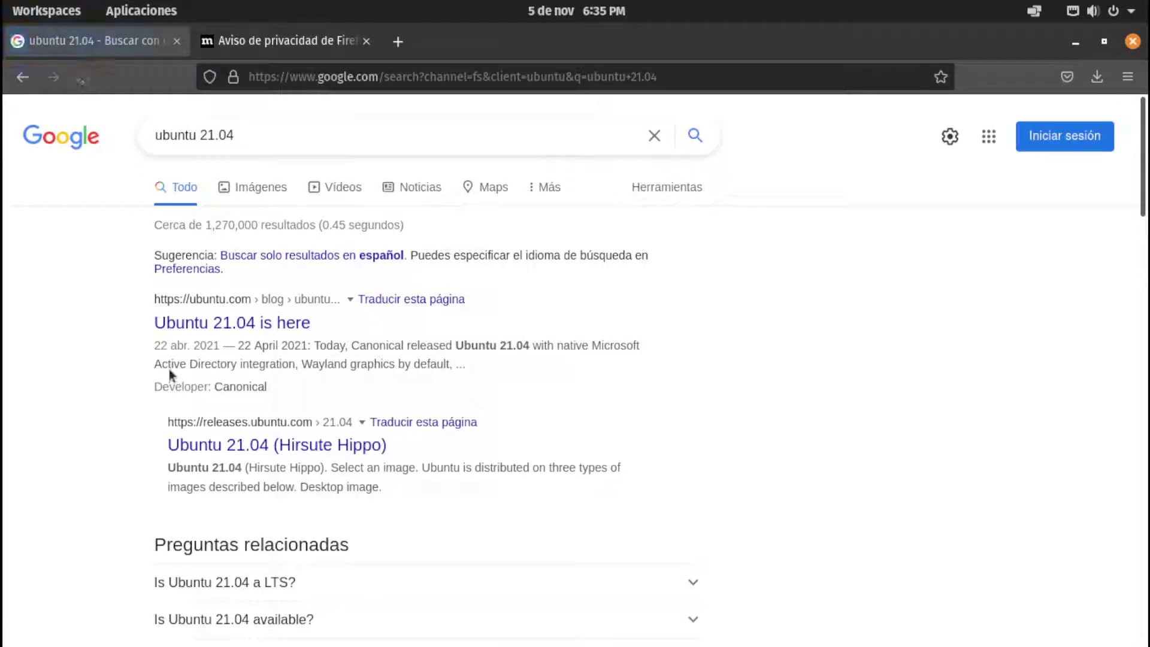
Check the downloads panel for the completed 14.8 MB WARP .deb
{"action": "scroll", "coordinate": [174, 408], "scroll_direction": "down", "scroll_amount": 5}
{"action": "scroll", "coordinate": [149, 418], "scroll_direction": "up", "scroll_amount": 2}
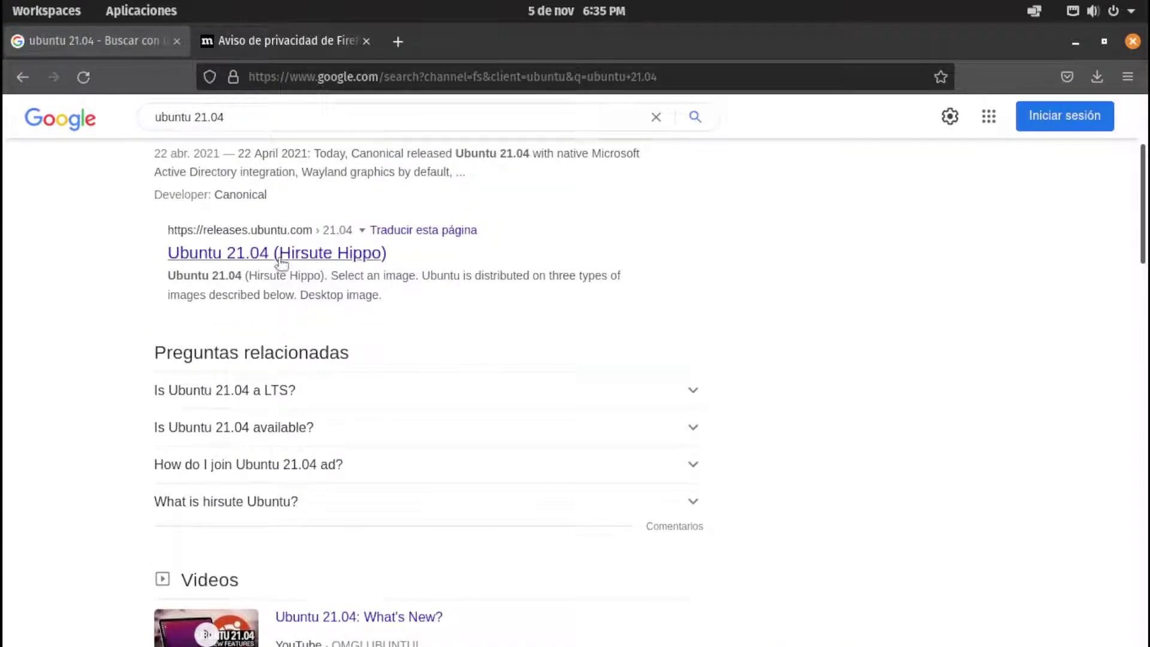
{"action": "left_click", "coordinate": [1097, 77]}
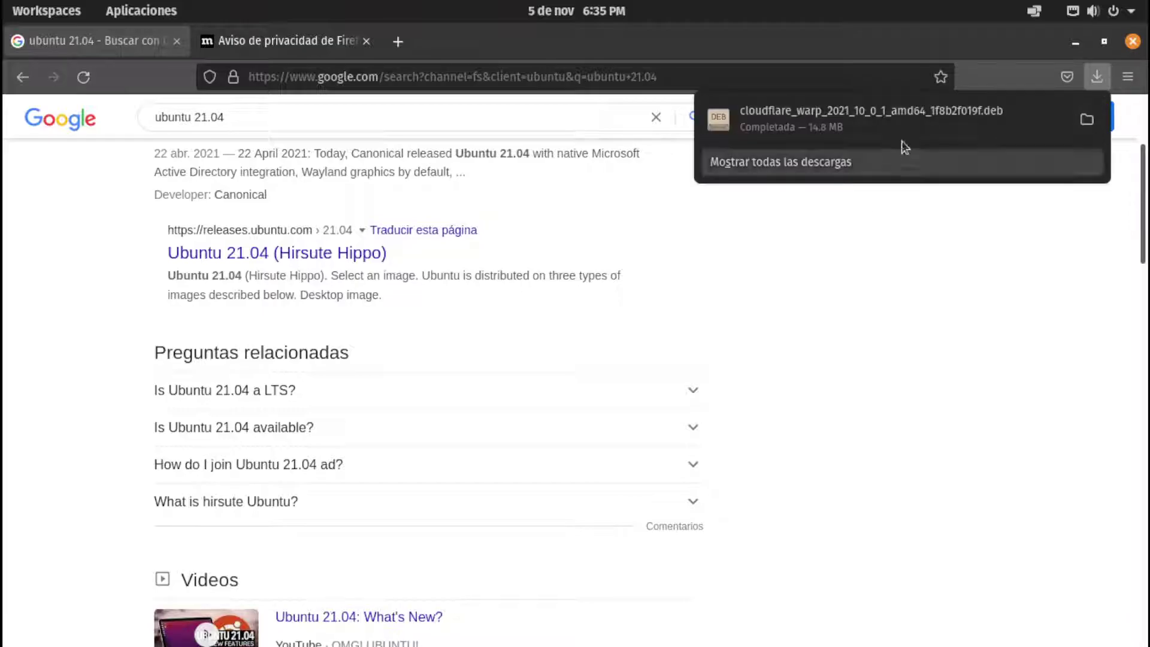
Open the Descargas folder holding the WARP .deb, close Firefox, and open the package with Eddy
{"action": "left_click", "coordinate": [1086, 119]}
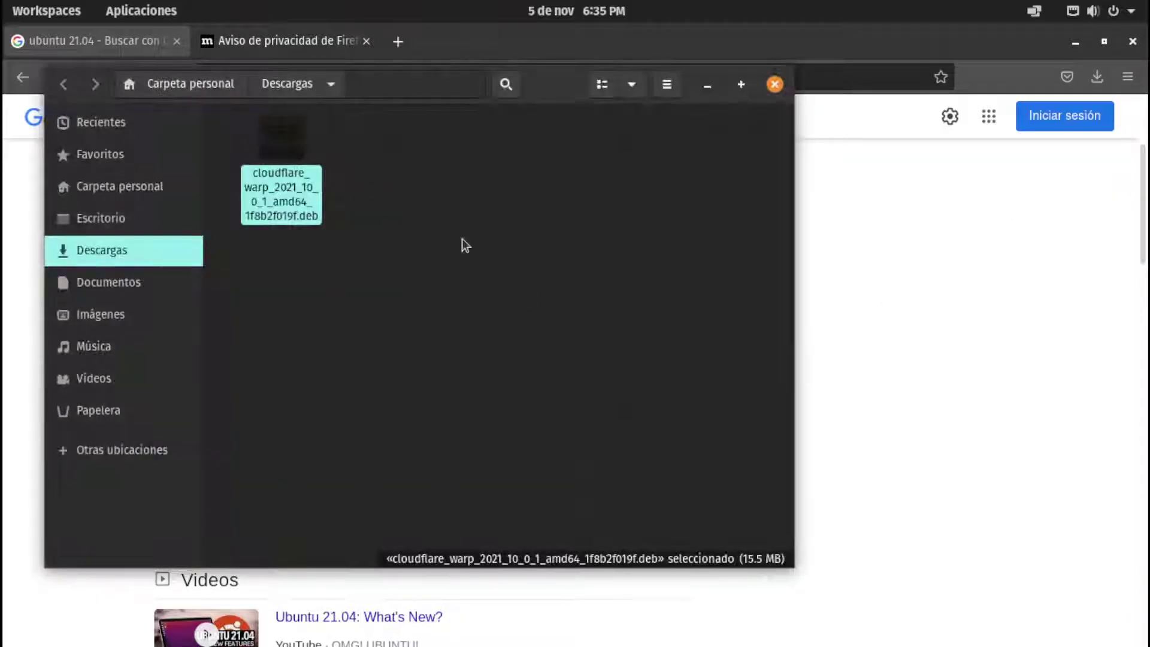
{"action": "right_click", "coordinate": [268, 144]}
{"action": "key", "text": "Escape"}
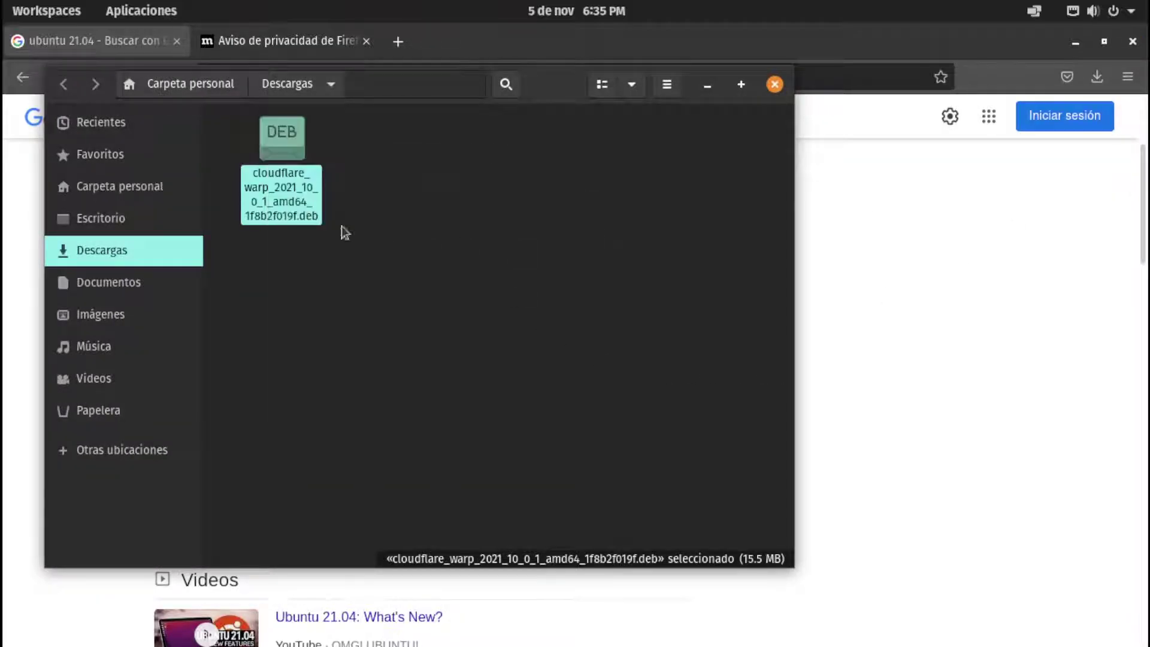
{"action": "left_click", "coordinate": [352, 244]}
{"action": "left_click", "coordinate": [1132, 41]}
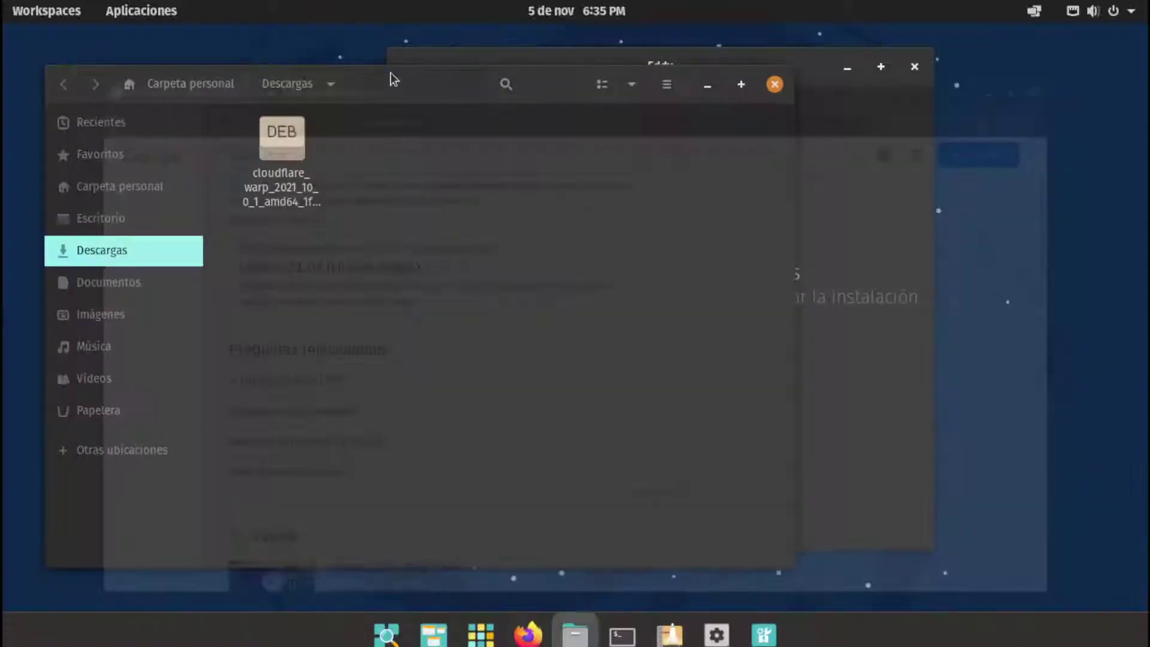
{"action": "right_click", "coordinate": [299, 168]}
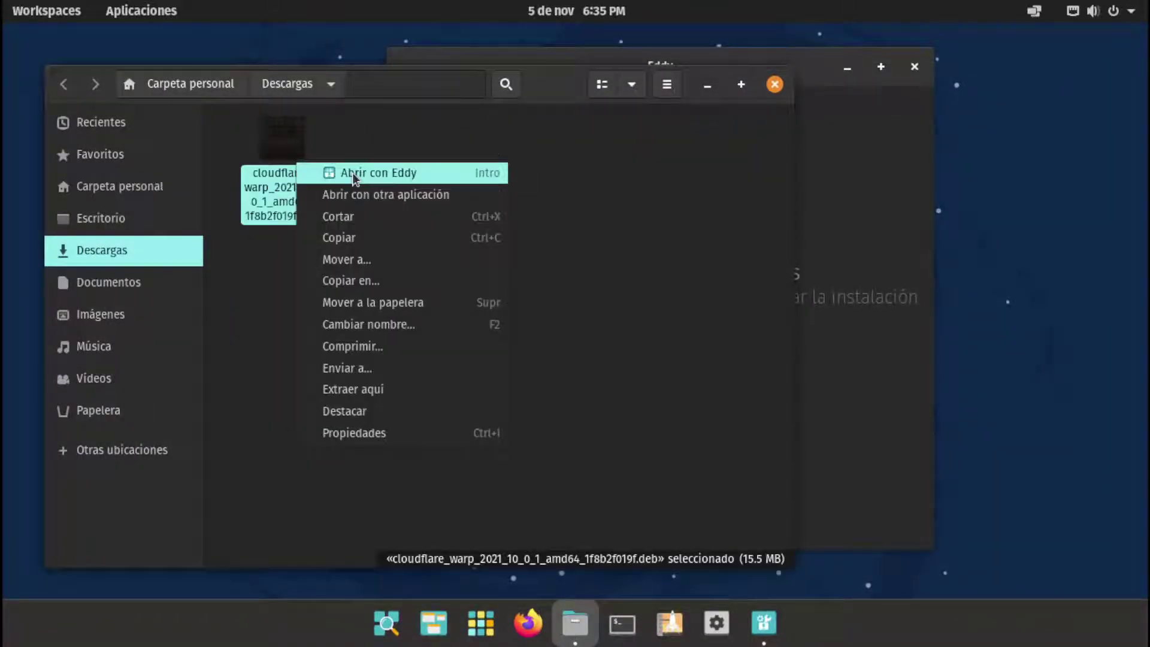
{"action": "left_click", "coordinate": [413, 171]}
Arrange the Files and Eddy windows side by side and drop the .deb onto Eddy
{"action": "left_click_drag", "start_coordinate": [843, 70], "coordinate": [977, 85]}
{"action": "left_click", "coordinate": [455, 252]}
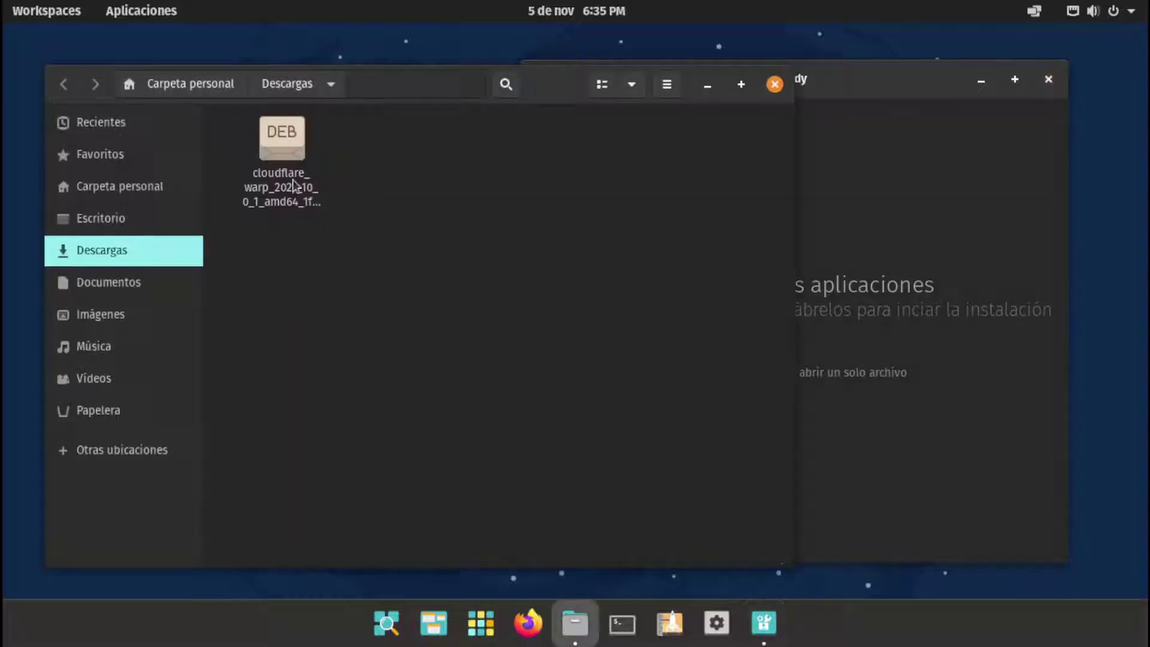
{"action": "left_click_drag", "start_coordinate": [282, 138], "coordinate": [1030, 263]}
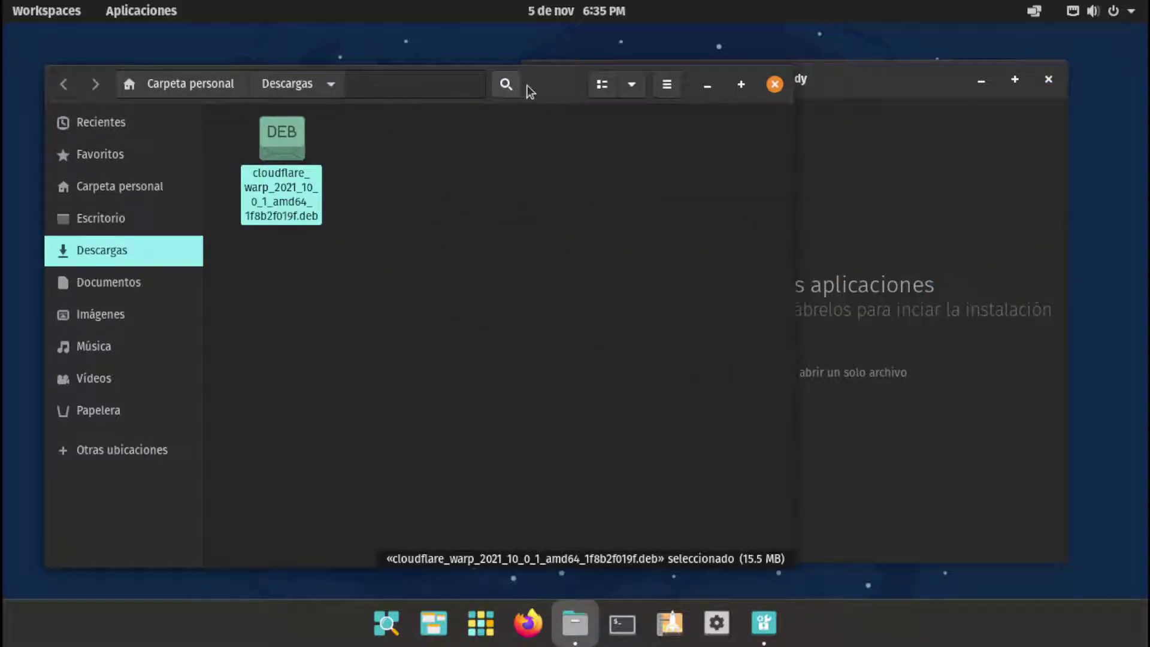
{"action": "left_click_drag", "start_coordinate": [526, 93], "coordinate": [391, 98]}
{"action": "left_click", "coordinate": [749, 84]}
{"action": "left_click_drag", "start_coordinate": [749, 84], "coordinate": [796, 98]}
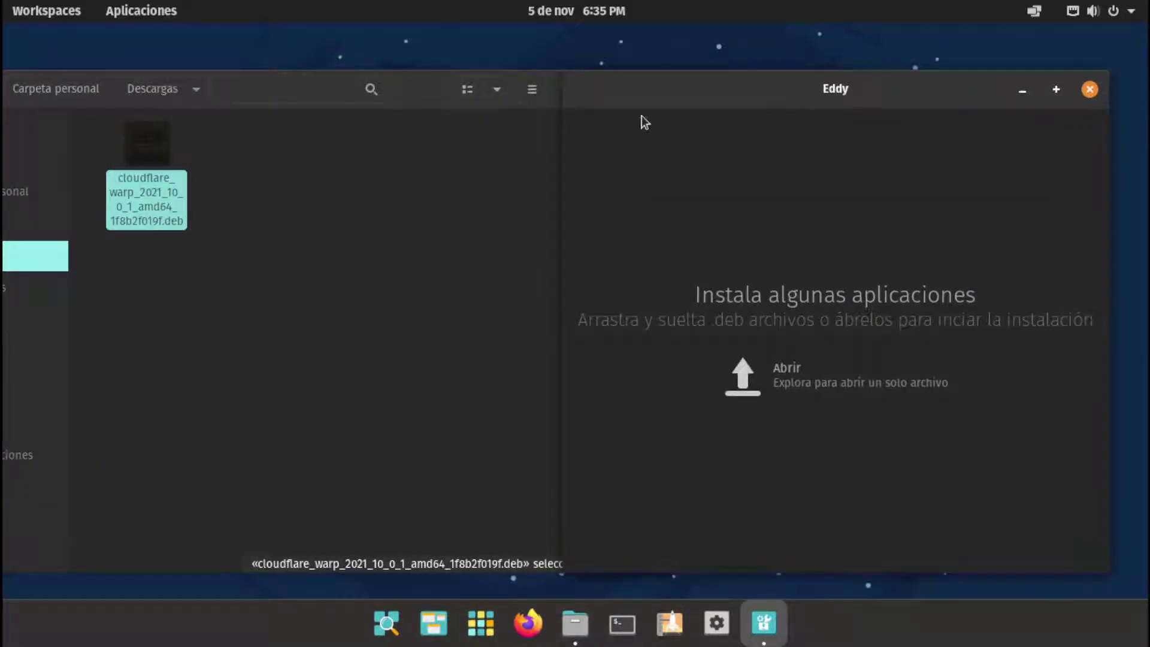
{"action": "left_click", "coordinate": [443, 119]}
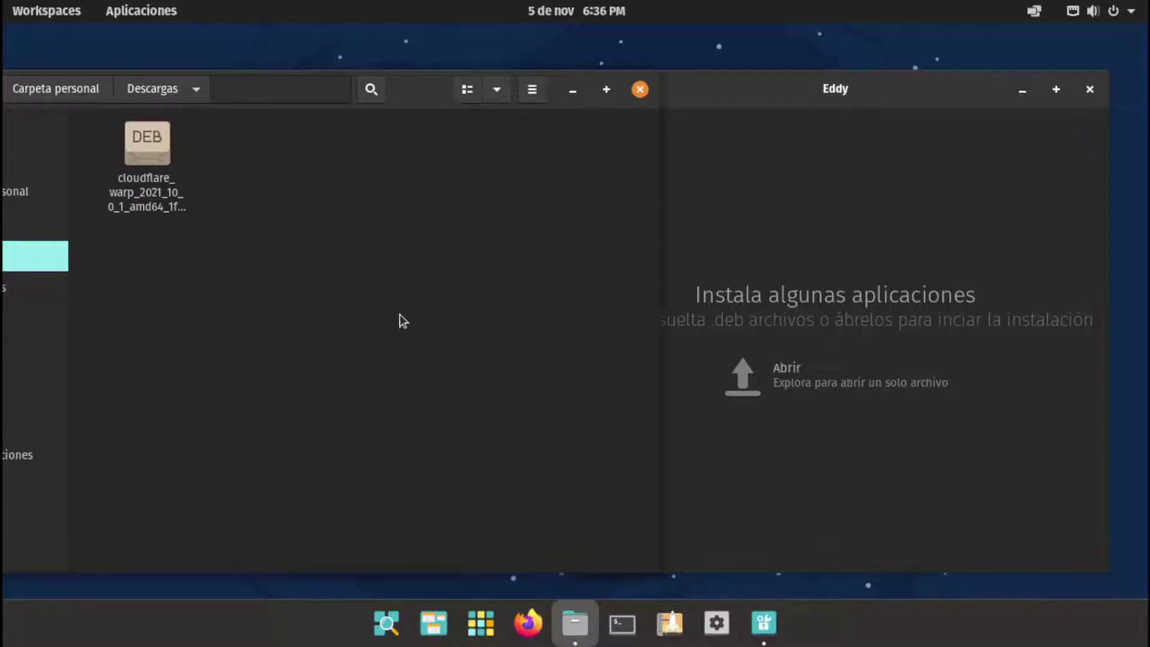
{"action": "left_click", "coordinate": [833, 114]}
{"action": "left_click_drag", "start_coordinate": [147, 179], "coordinate": [835, 264]}
Close Eddy and reopen the WARP .deb with Eddy, showing Cloudflare Warp Client at 15.5 MB
{"action": "left_click", "coordinate": [172, 191]}
{"action": "left_click_drag", "start_coordinate": [172, 192], "coordinate": [224, 282]}
{"action": "left_click", "coordinate": [521, 133]}
{"action": "left_click", "coordinate": [1089, 89]}
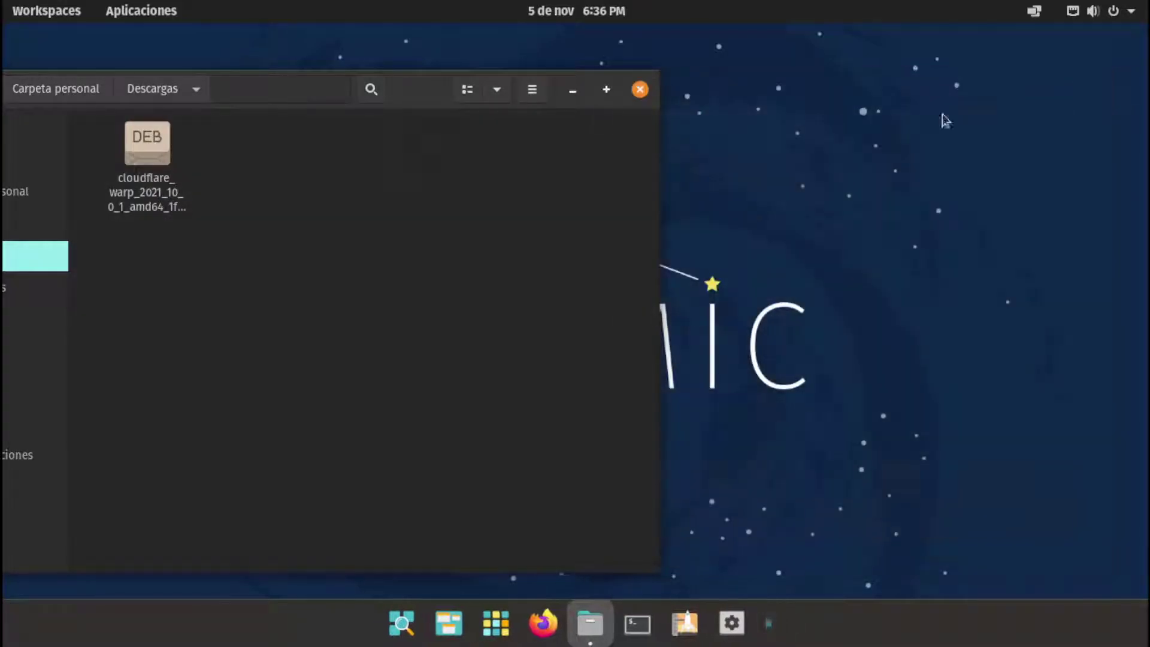
{"action": "left_click_drag", "start_coordinate": [419, 99], "coordinate": [604, 95]}
{"action": "right_click", "coordinate": [341, 150]}
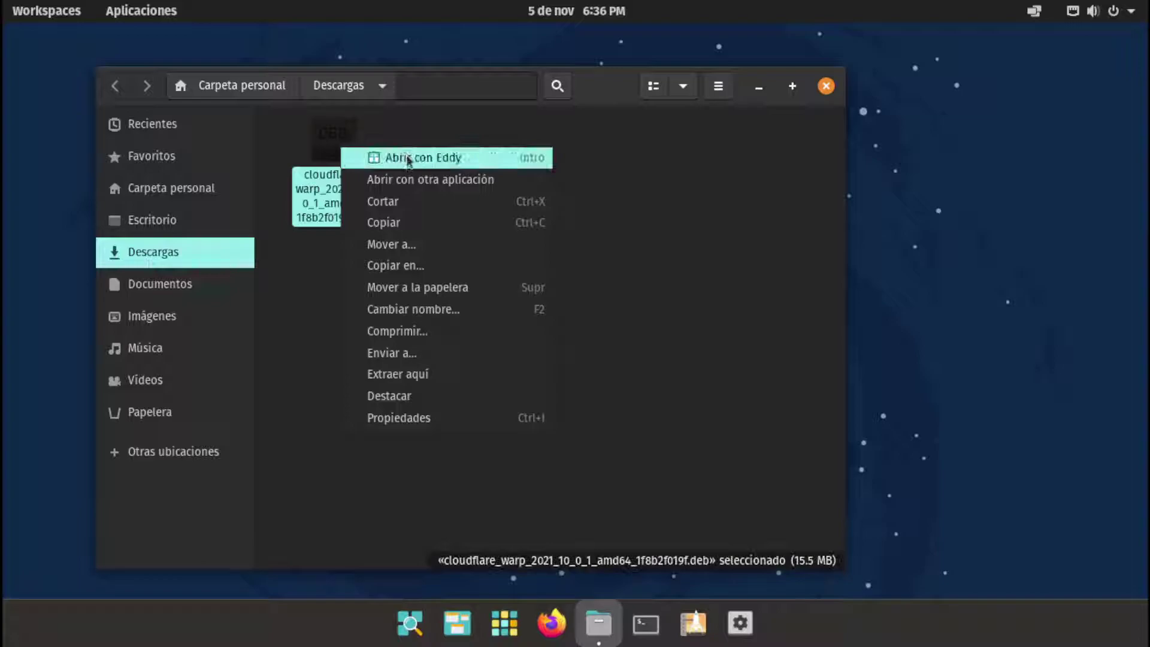
{"action": "left_click", "coordinate": [395, 157]}
{"action": "left_click_drag", "start_coordinate": [684, 96], "coordinate": [292, 98]}
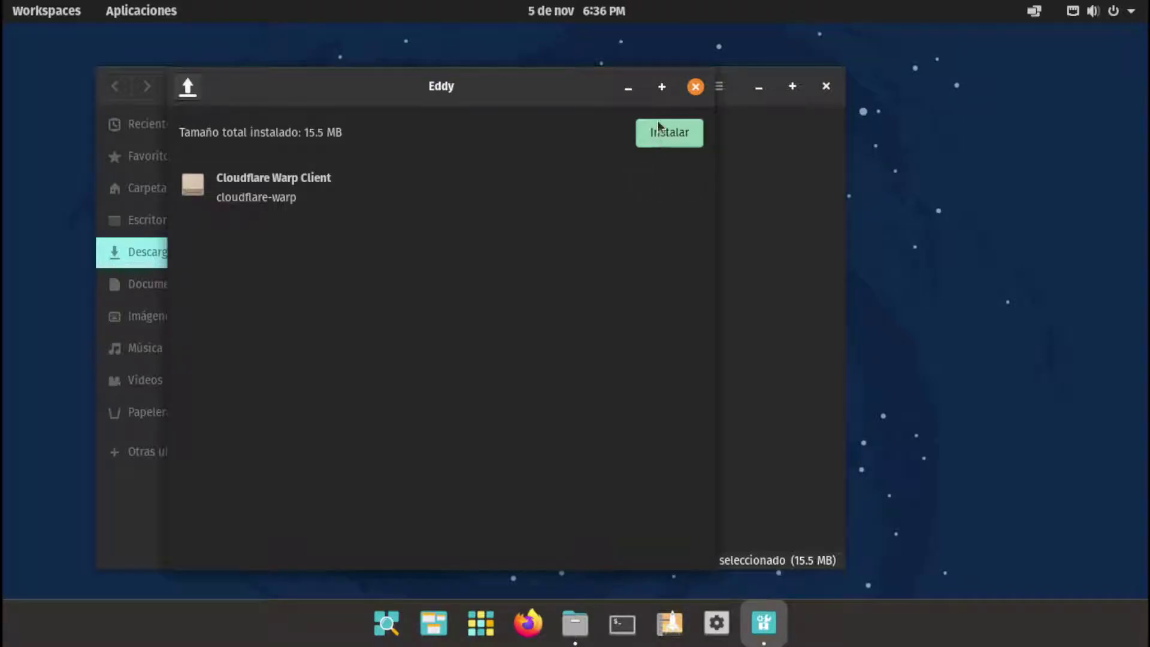
Install Cloudflare Warp Client in Eddy, authenticating with the account password
{"action": "left_click", "coordinate": [669, 134]}
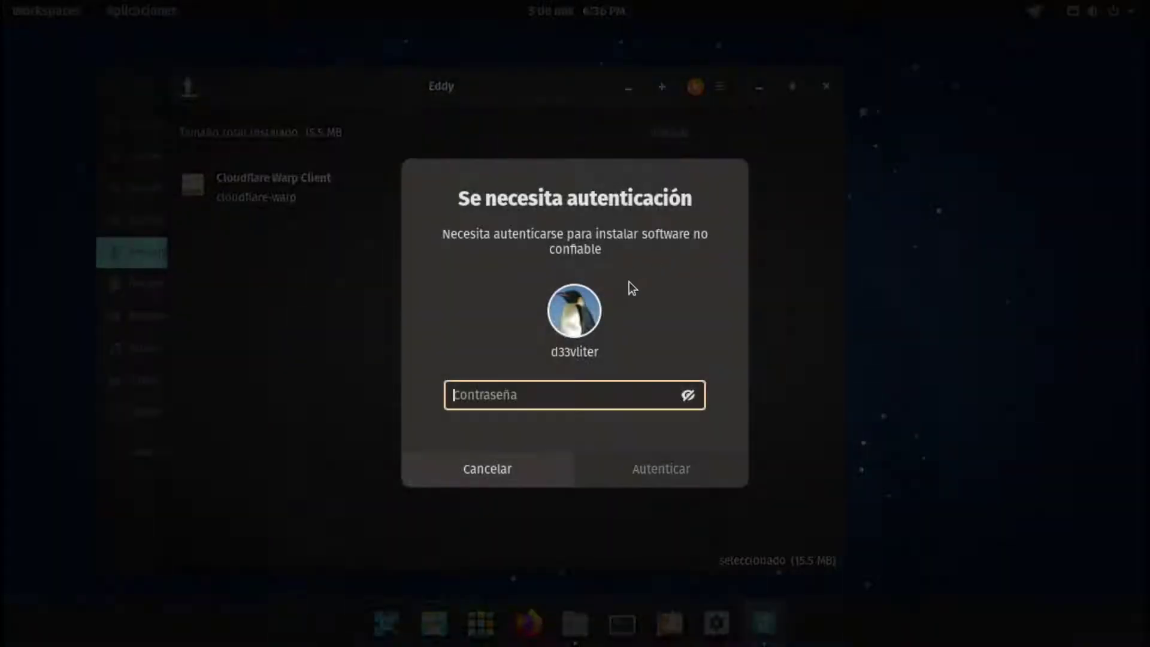
{"action": "type", "text": "*****"}
{"action": "left_click", "coordinate": [648, 476]}
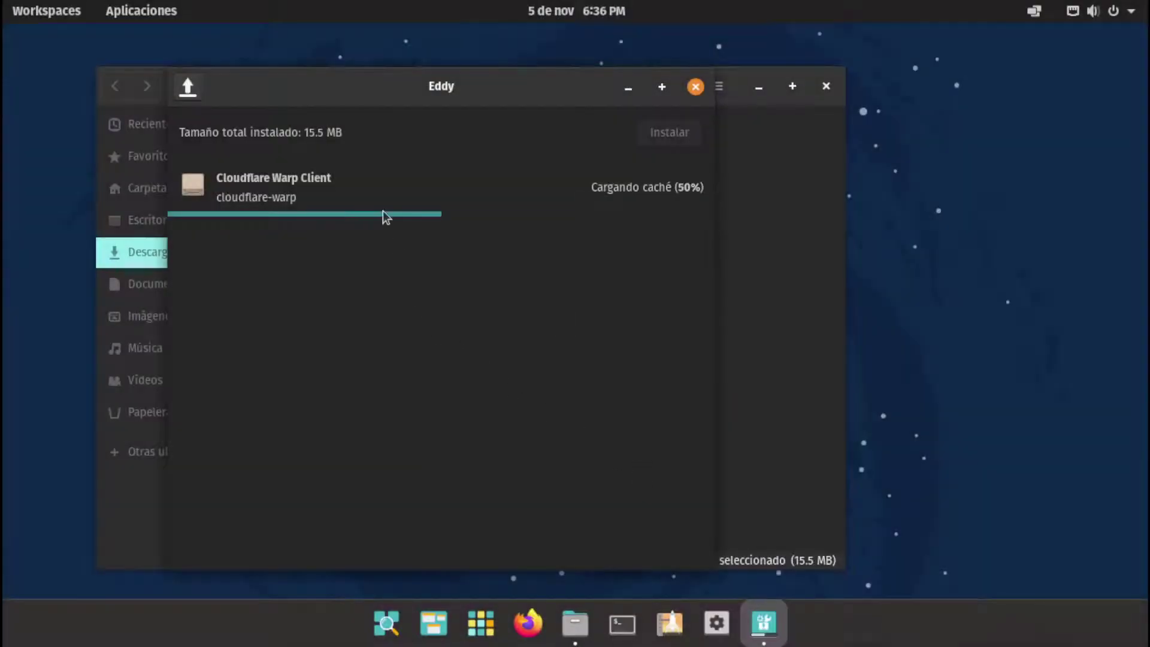
{"action": "left_click_drag", "start_coordinate": [380, 96], "coordinate": [702, 92]}
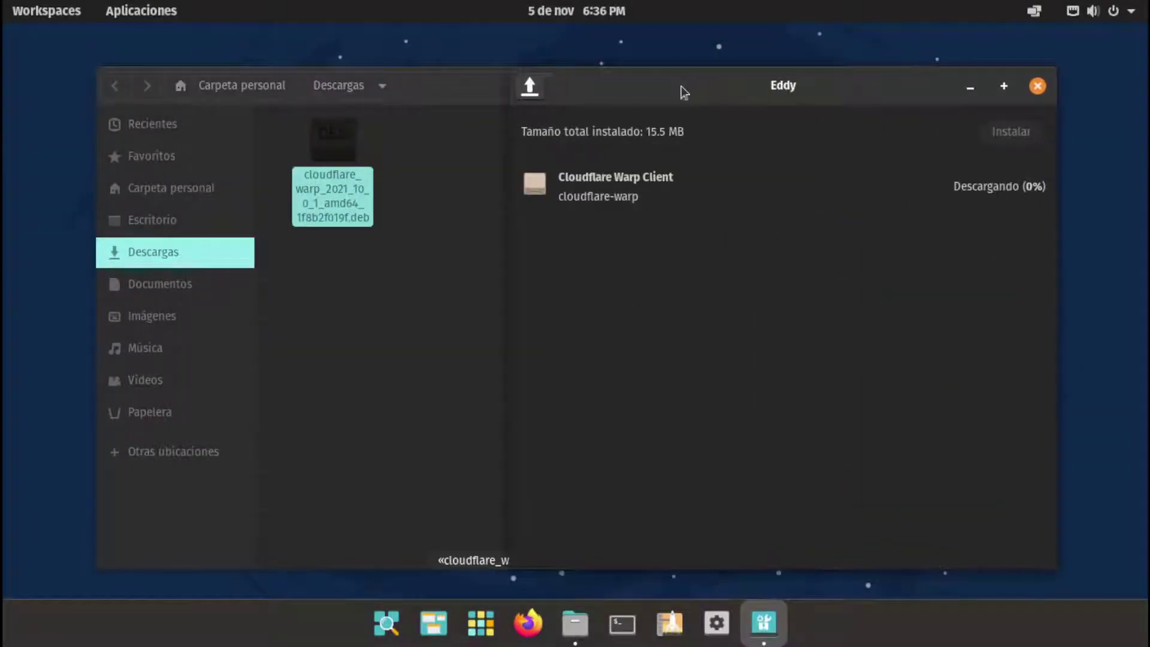
{"action": "left_click", "coordinate": [462, 112]}
{"action": "left_click_drag", "start_coordinate": [606, 89], "coordinate": [398, 89]}
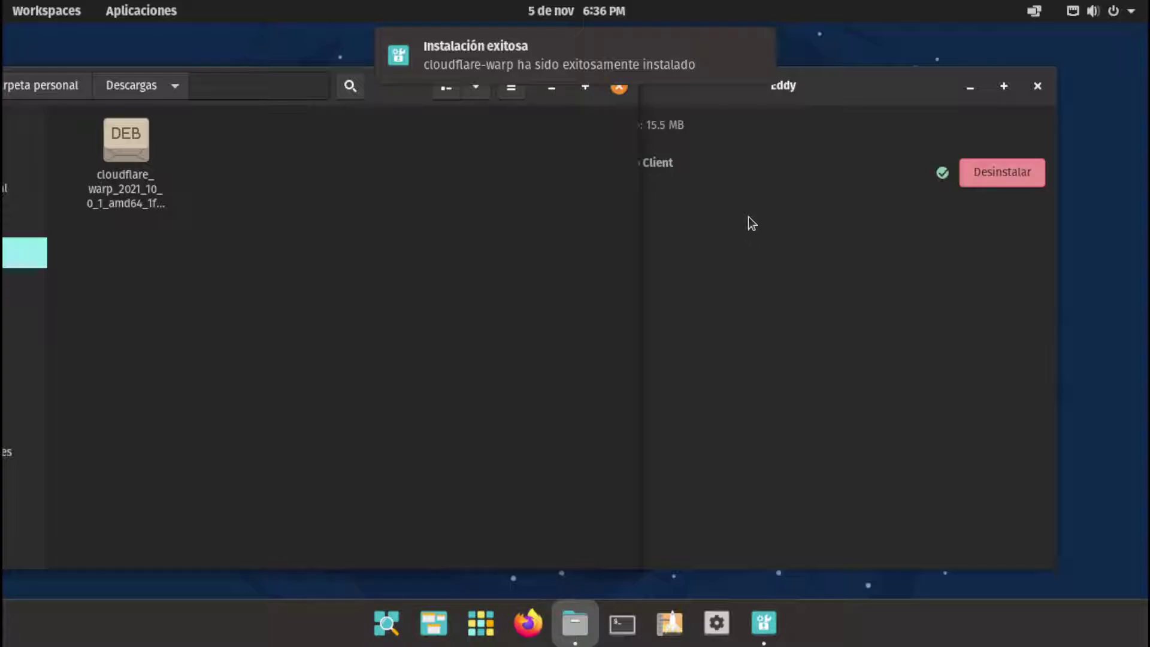
Once installation finishes, close the Eddy window to leave the Files Descargas folder showing
{"action": "left_click", "coordinate": [734, 195]}
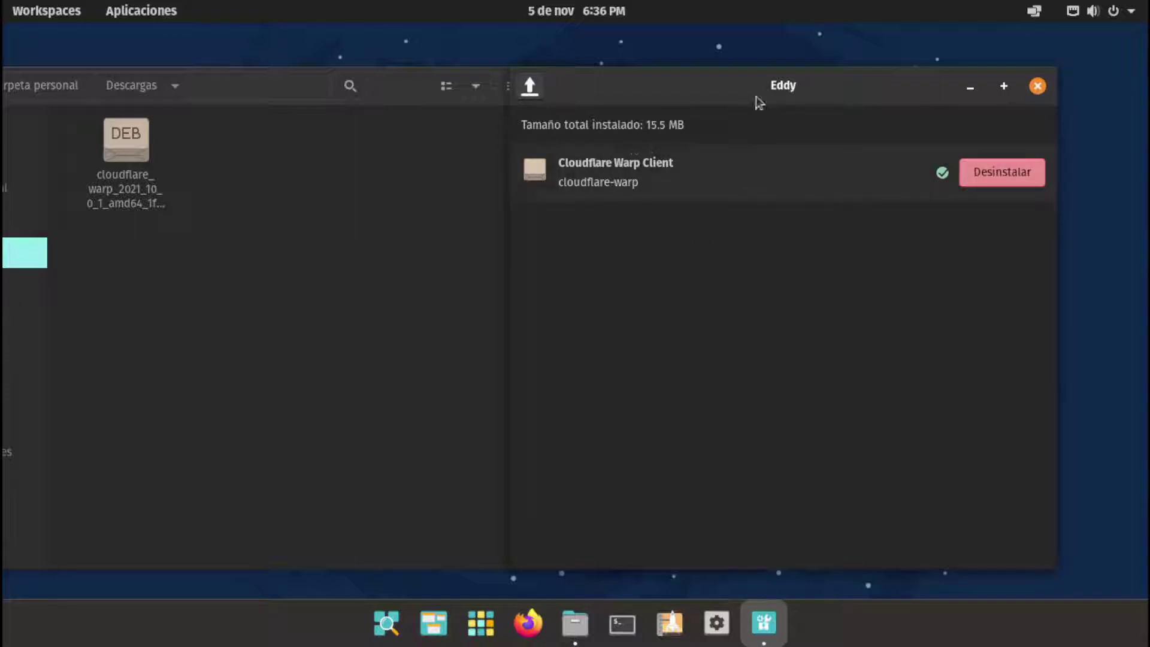
{"action": "left_click_drag", "start_coordinate": [757, 100], "coordinate": [569, 95]}
{"action": "right_click", "coordinate": [698, 98]}
{"action": "left_click", "coordinate": [730, 87]}
{"action": "right_click", "coordinate": [573, 103]}
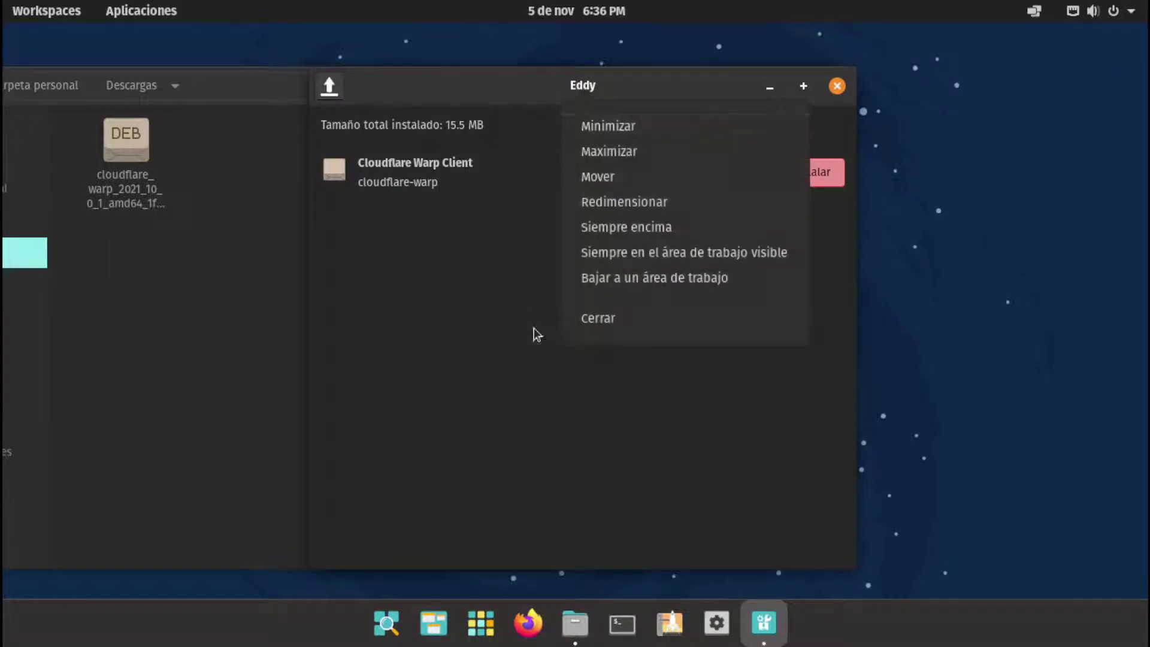
{"action": "left_click", "coordinate": [633, 410]}
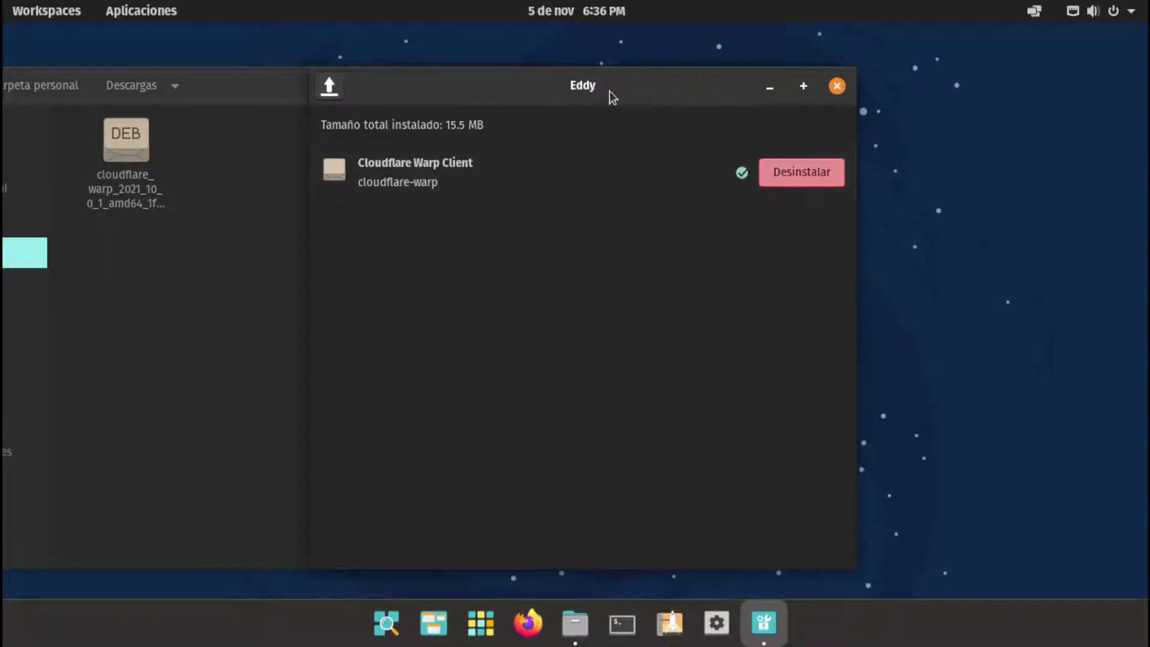
{"action": "left_click_drag", "start_coordinate": [608, 98], "coordinate": [508, 97]}
{"action": "left_click", "coordinate": [703, 87]}
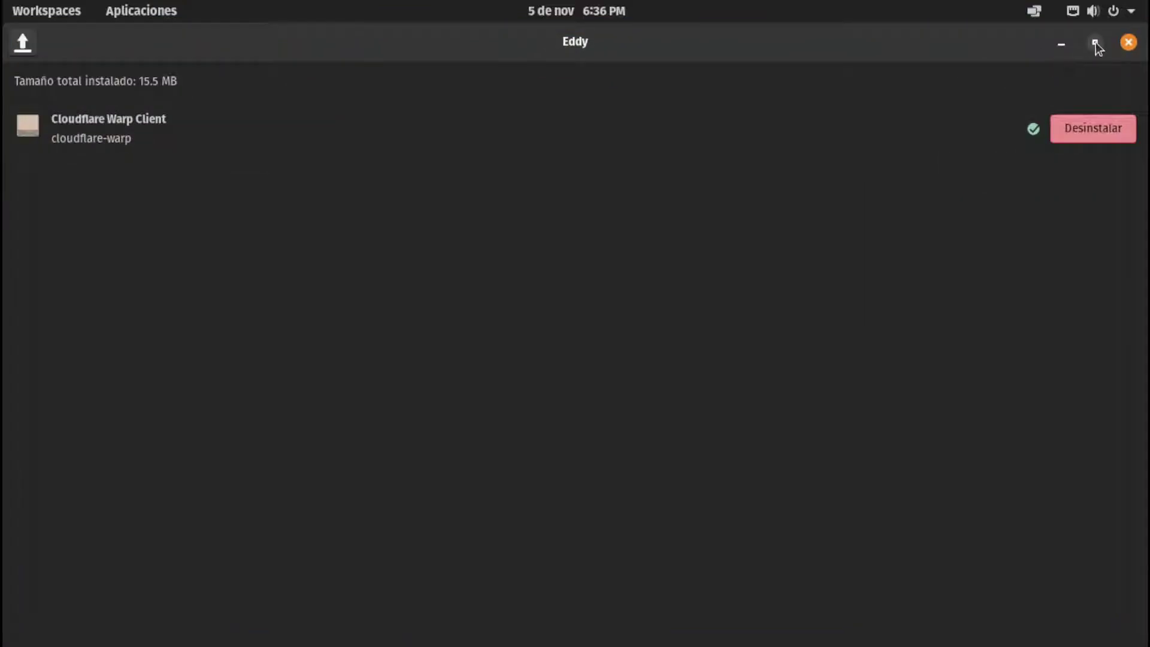
{"action": "left_click", "coordinate": [1093, 43]}
{"action": "left_click", "coordinate": [779, 87]}
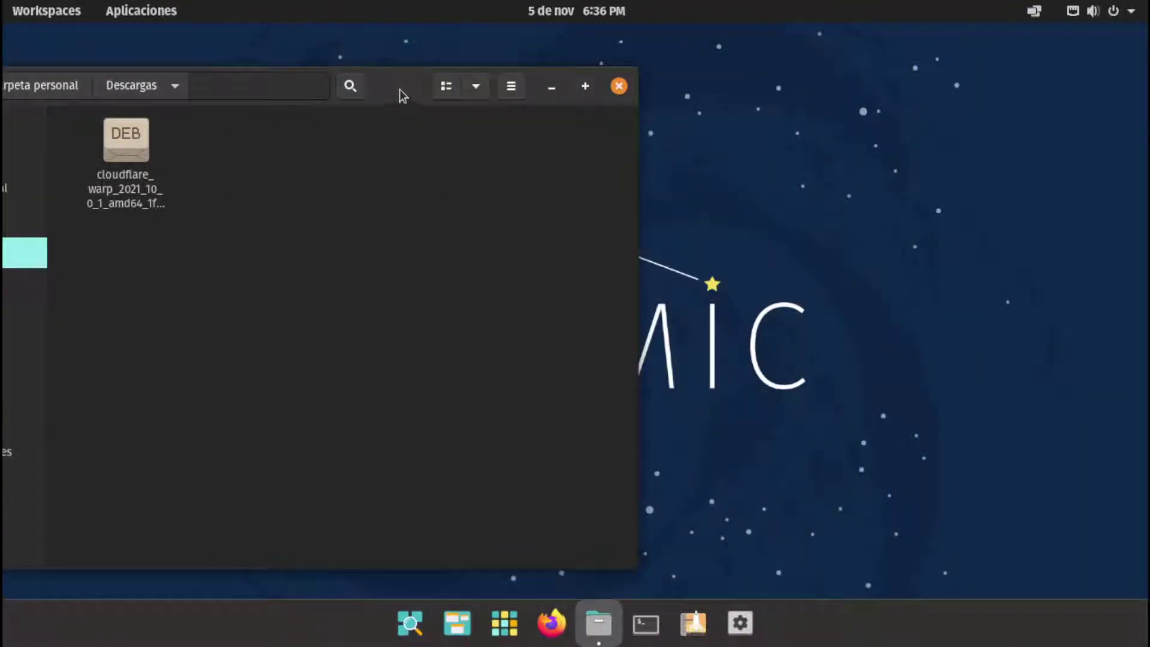
Bring the Files Descargas window into view and close it, leaving the empty COSMIC desktop
{"action": "left_click_drag", "start_coordinate": [401, 90], "coordinate": [673, 95]}
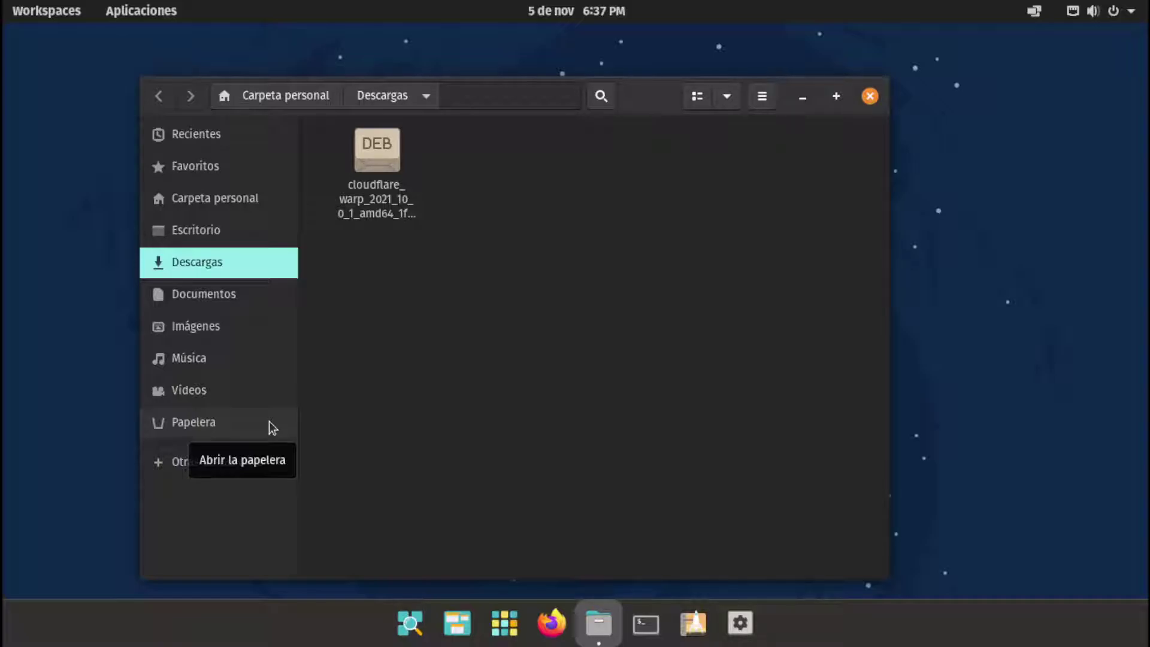
{"action": "left_click", "coordinate": [762, 96]}
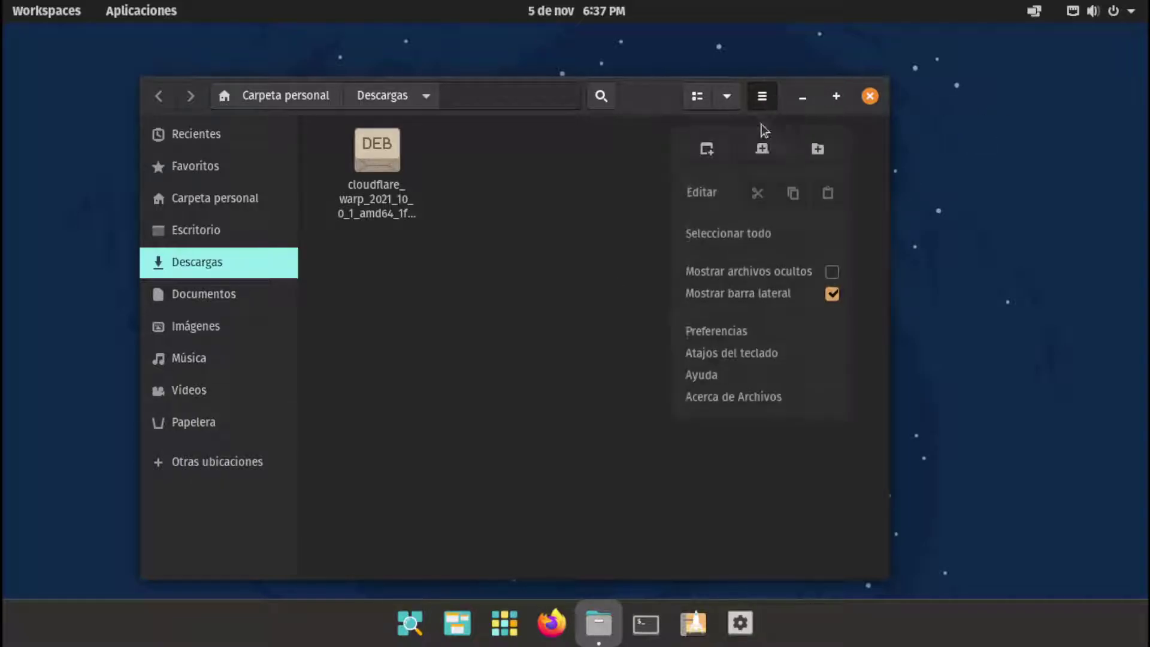
{"action": "left_click", "coordinate": [861, 101]}
{"action": "left_click", "coordinate": [864, 99]}
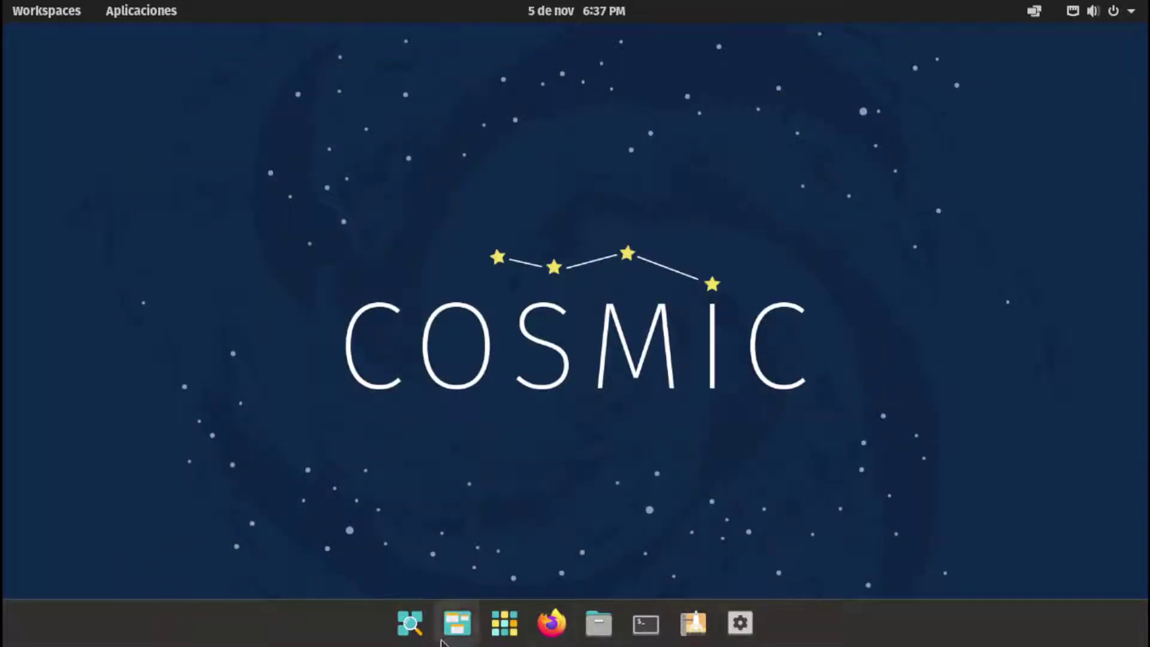
Open Aplicaciones and browse the System and Utilities app folders
{"action": "key", "text": "super+a"}
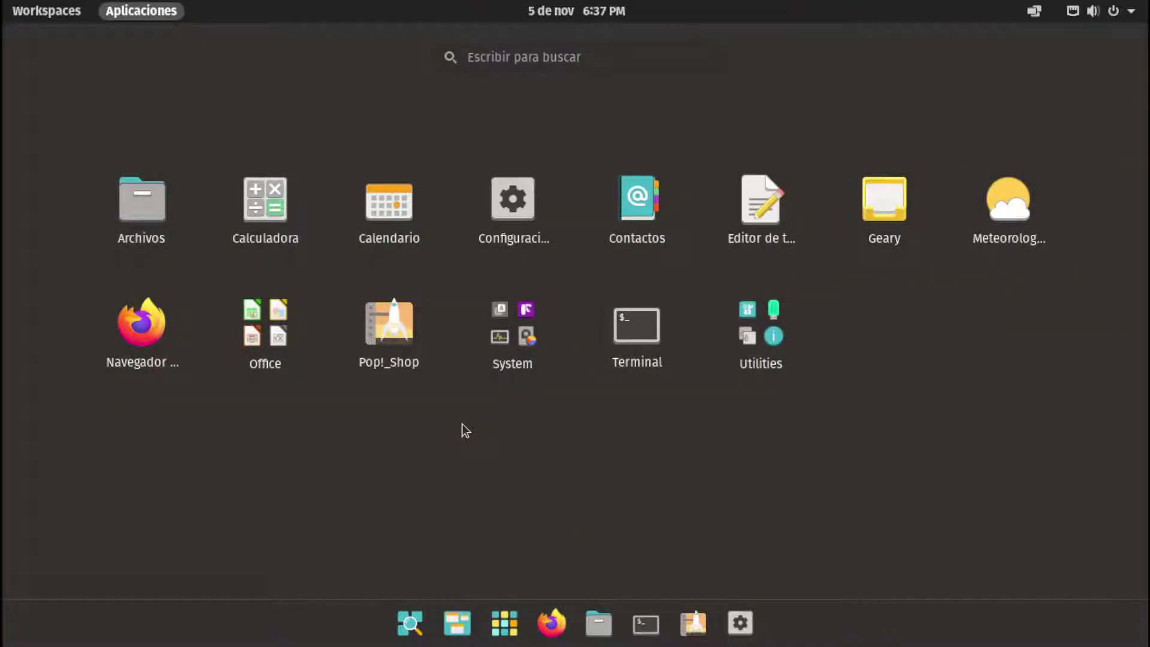
{"action": "left_click", "coordinate": [503, 335]}
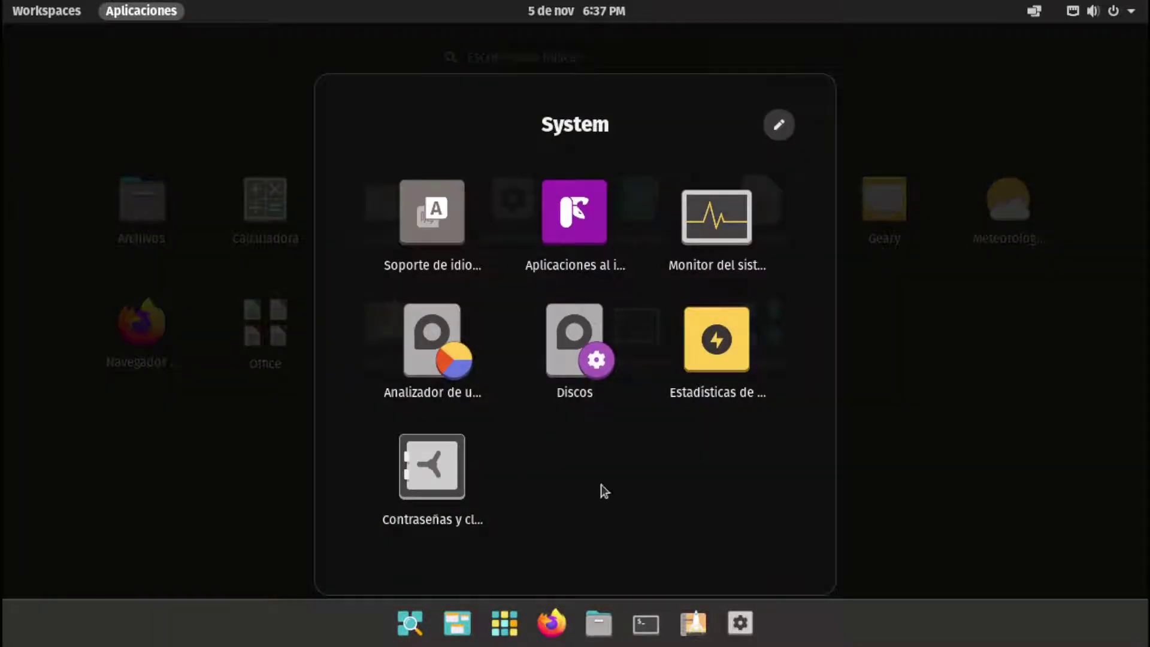
{"action": "left_click", "coordinate": [850, 274]}
{"action": "left_click", "coordinate": [756, 338]}
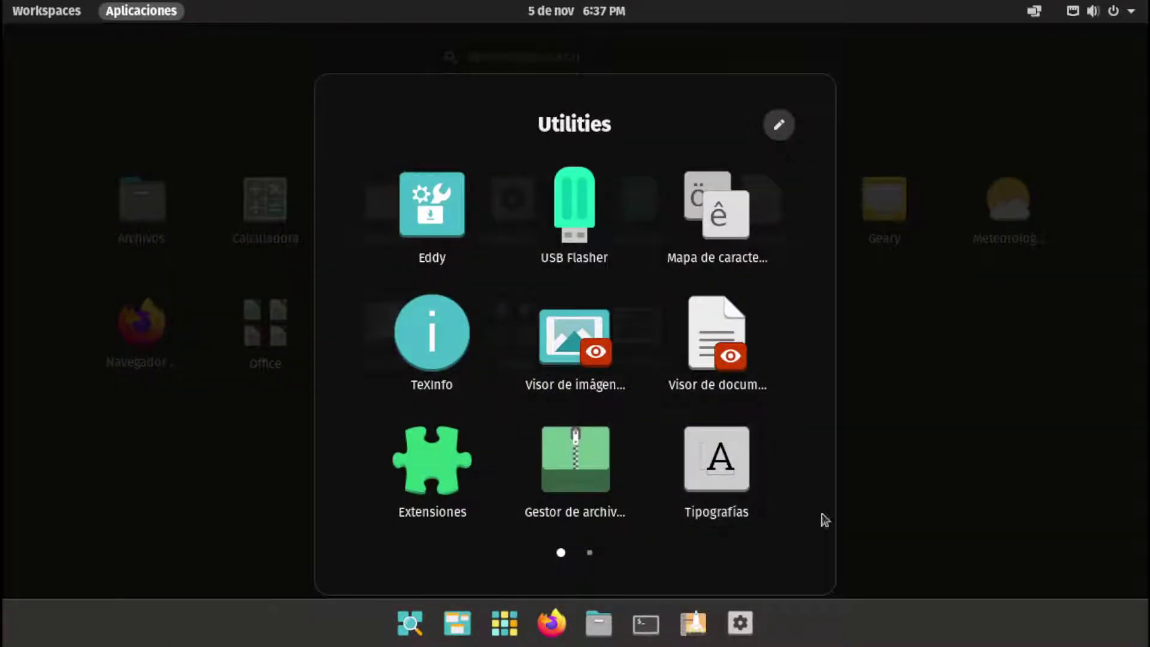
{"action": "scroll", "coordinate": [704, 511], "scroll_direction": "down", "scroll_amount": 1}
{"action": "left_click", "coordinate": [893, 454]}
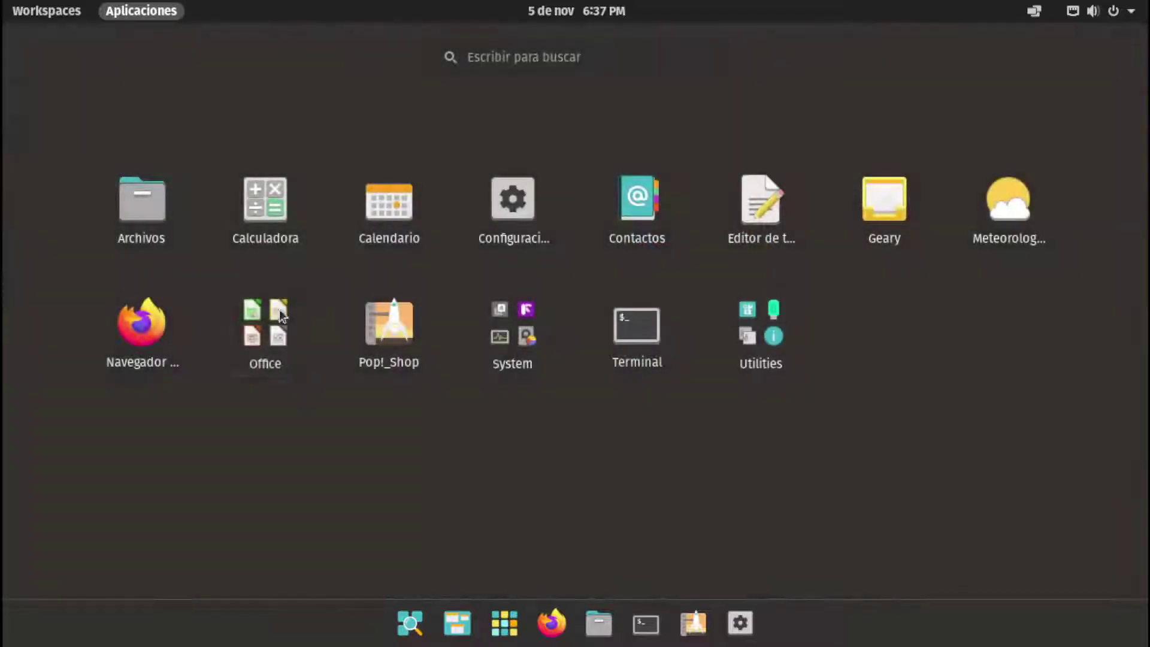
Search the apps for 'warp', then look through the System, Office and Utilities folders
{"action": "left_click", "coordinate": [649, 62]}
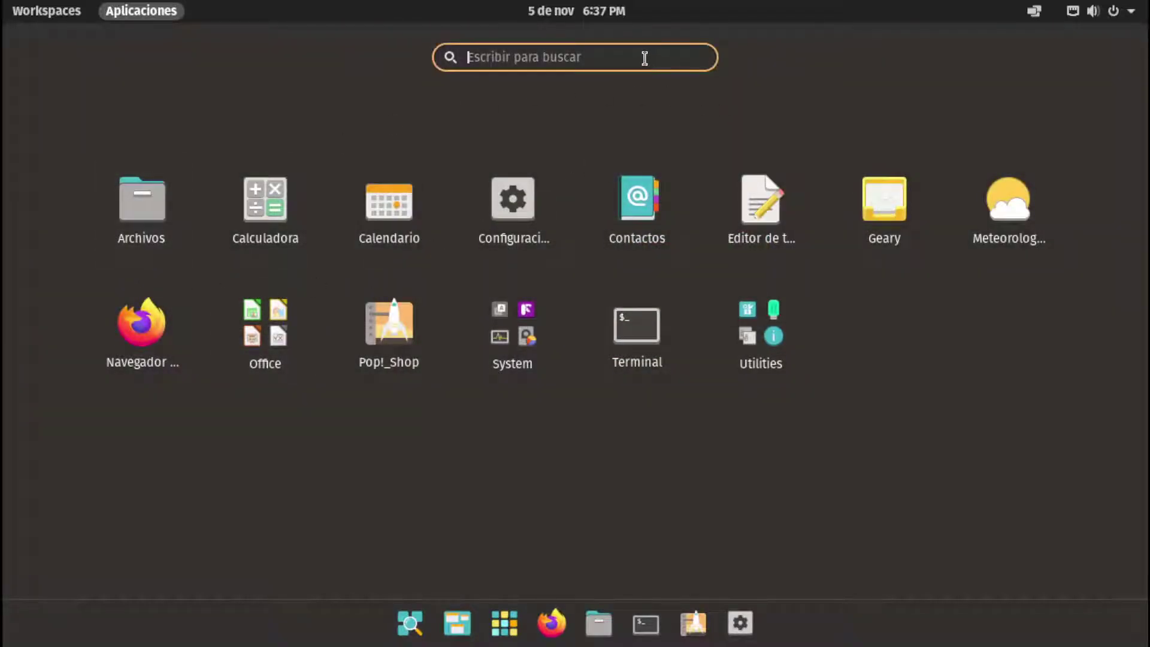
{"action": "type", "text": "war"}
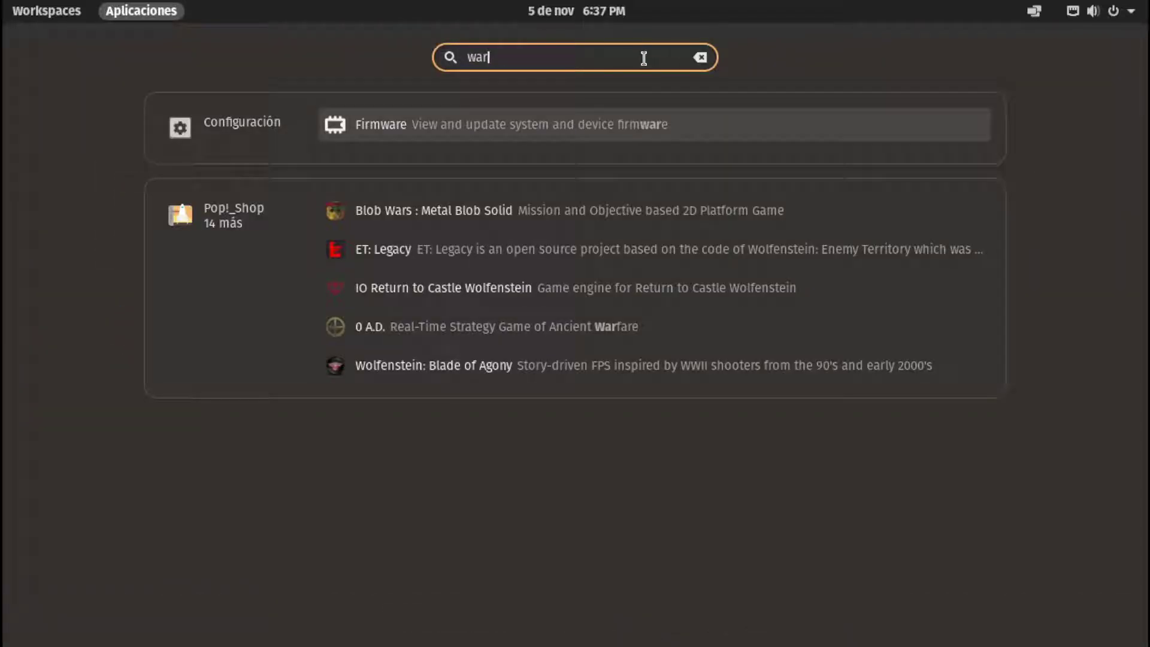
{"action": "type", "text": "p"}
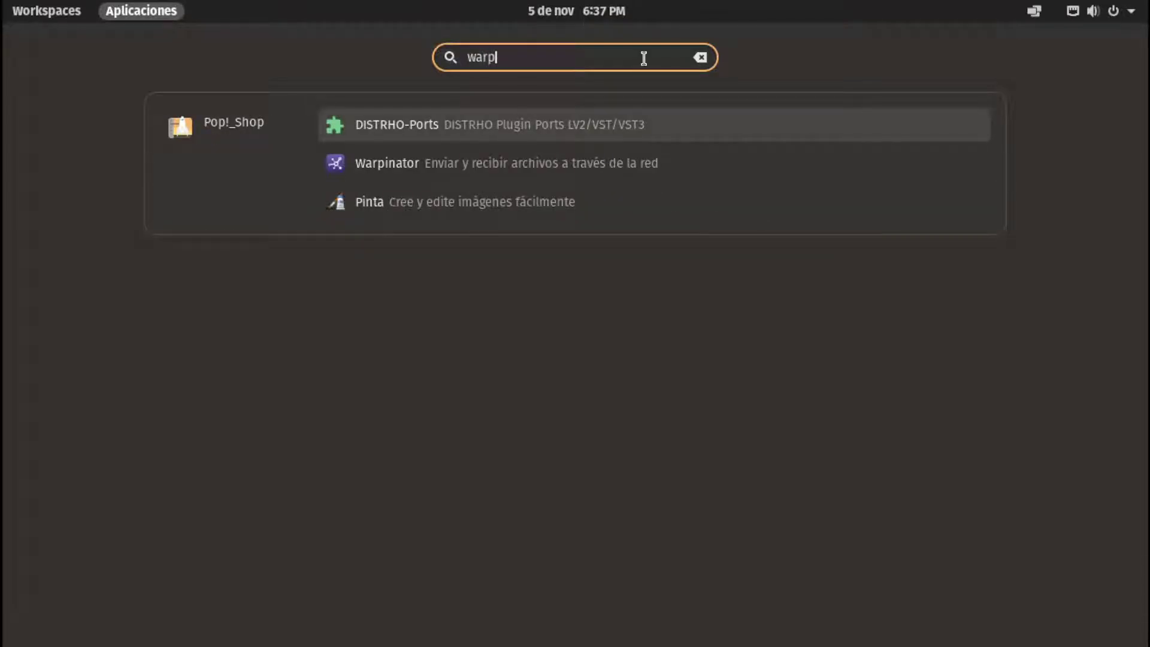
{"action": "left_click", "coordinate": [696, 59]}
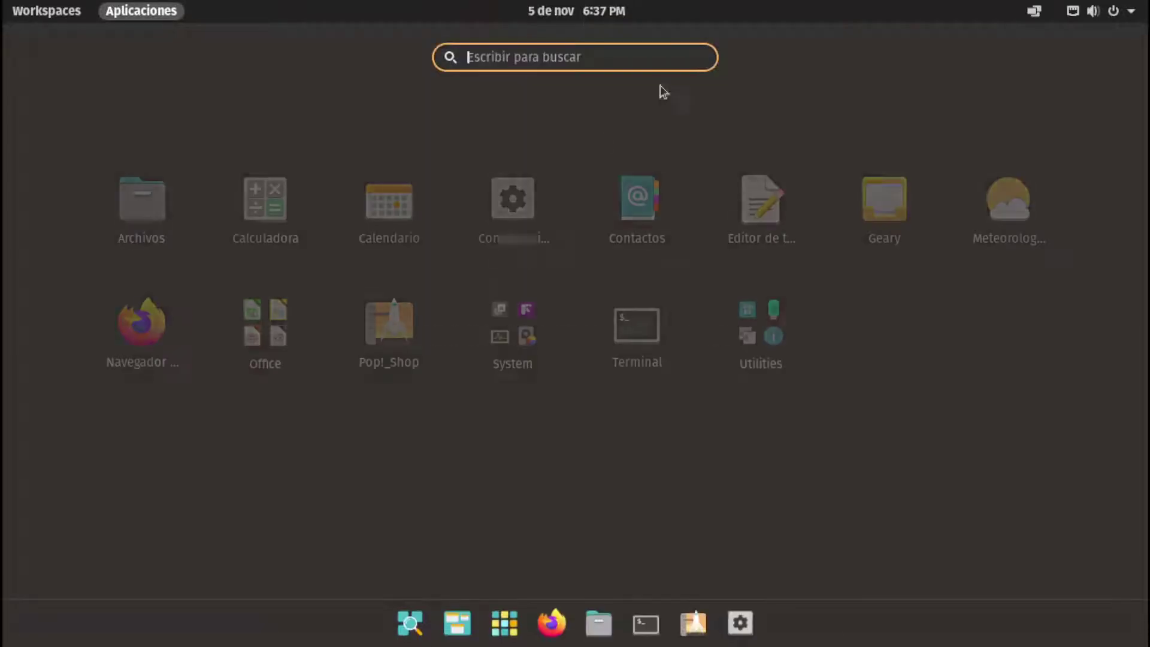
{"action": "left_click", "coordinate": [476, 320]}
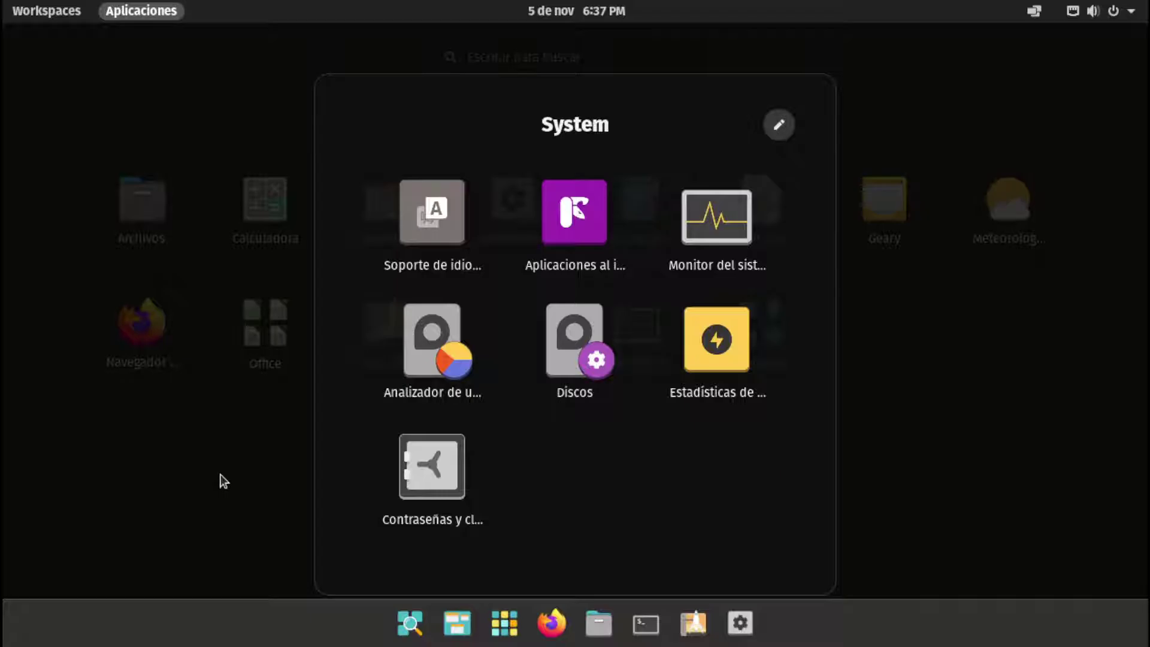
{"action": "left_click", "coordinate": [221, 474]}
{"action": "left_click", "coordinate": [251, 331]}
{"action": "left_click", "coordinate": [992, 412]}
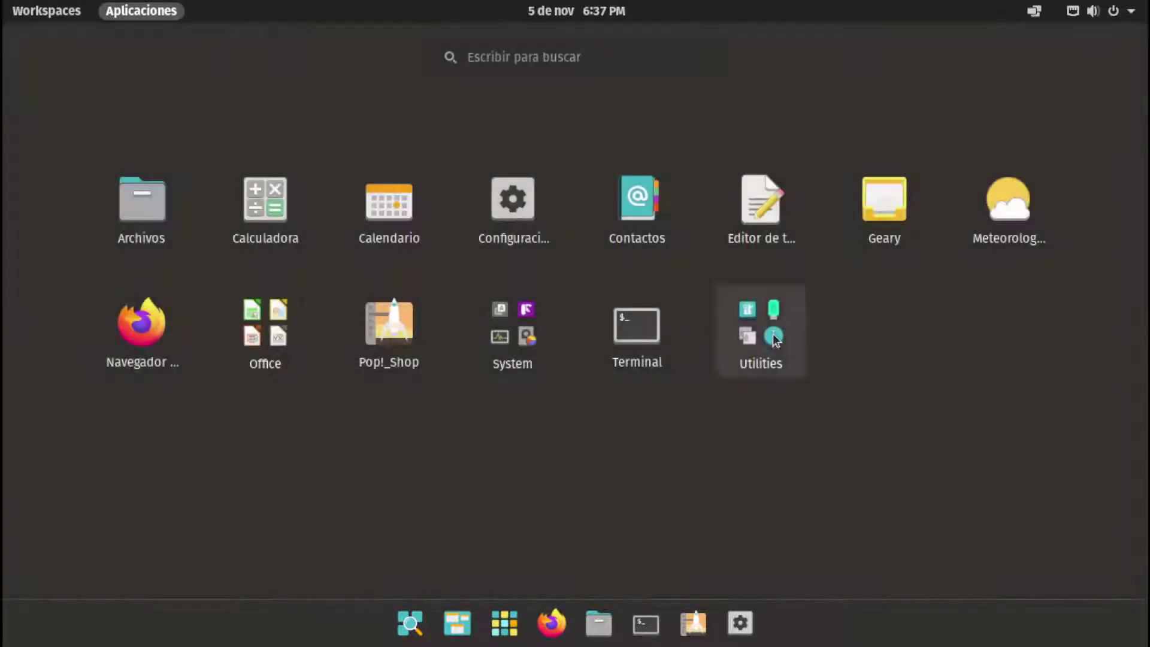
{"action": "left_click", "coordinate": [760, 327]}
{"action": "left_click", "coordinate": [967, 412]}
Launch and close the terminal, then reopen the app launcher and check the System folder
{"action": "left_click", "coordinate": [637, 323]}
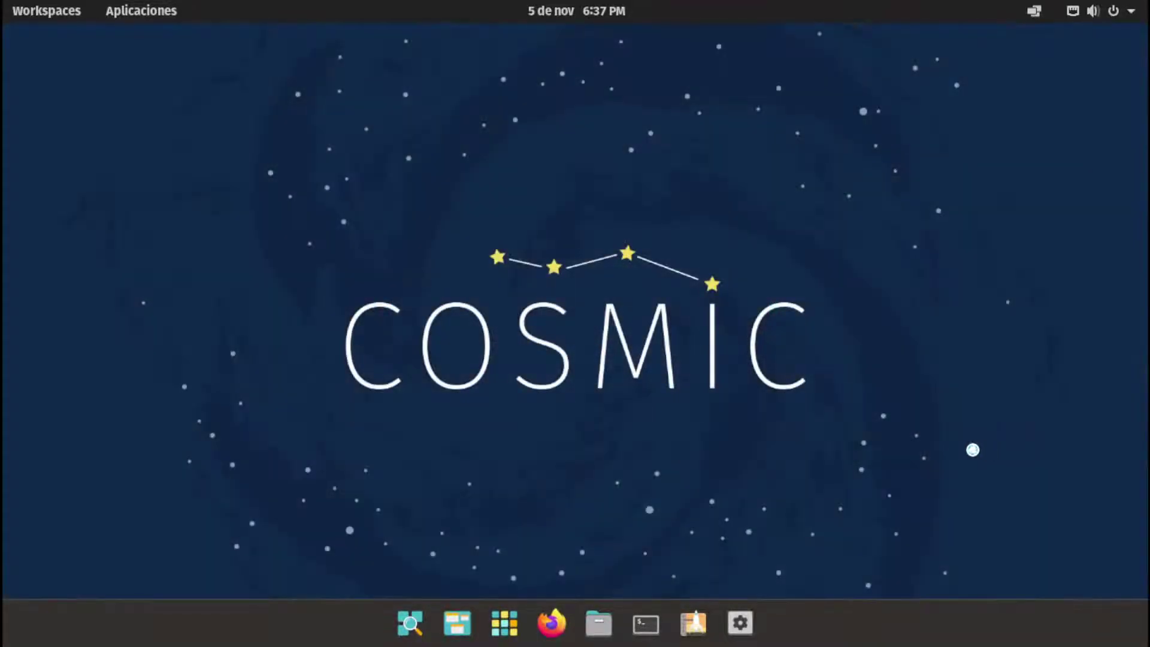
{"action": "left_click", "coordinate": [897, 100]}
{"action": "left_click", "coordinate": [505, 623]}
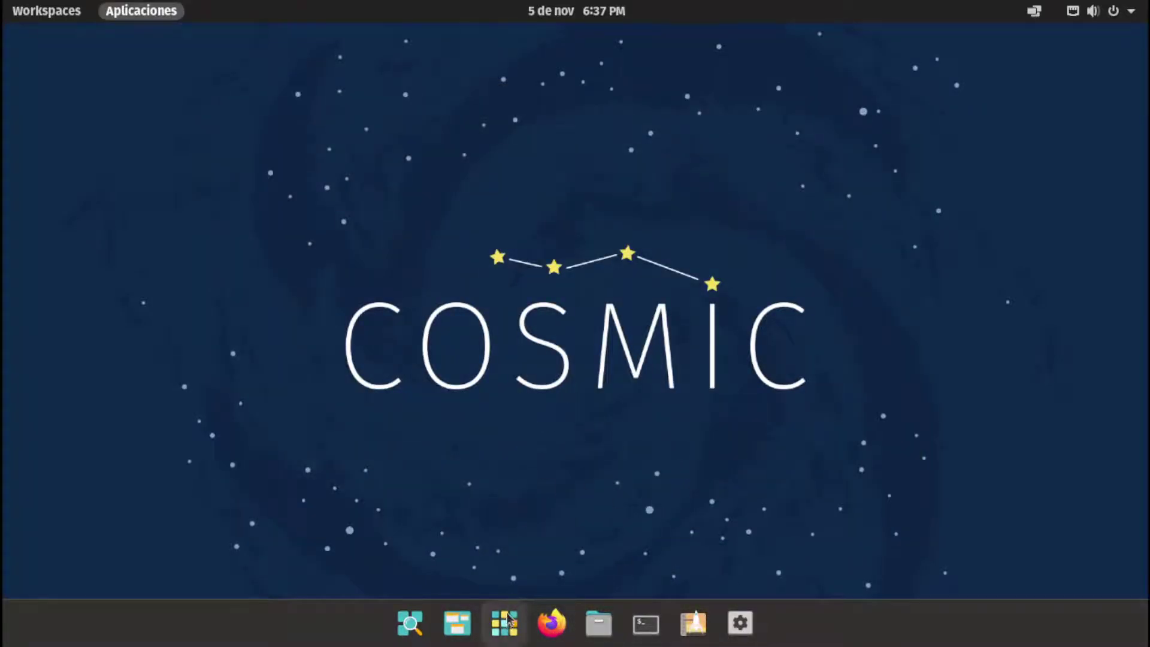
{"action": "left_click", "coordinate": [547, 345]}
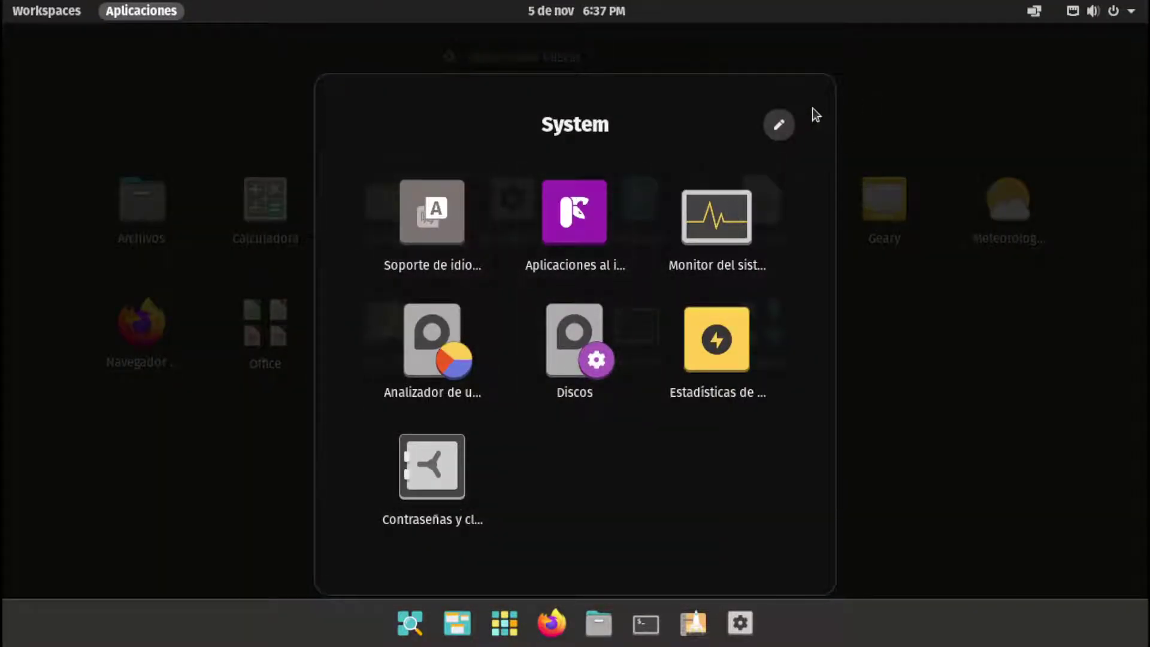
{"action": "left_click", "coordinate": [932, 255]}
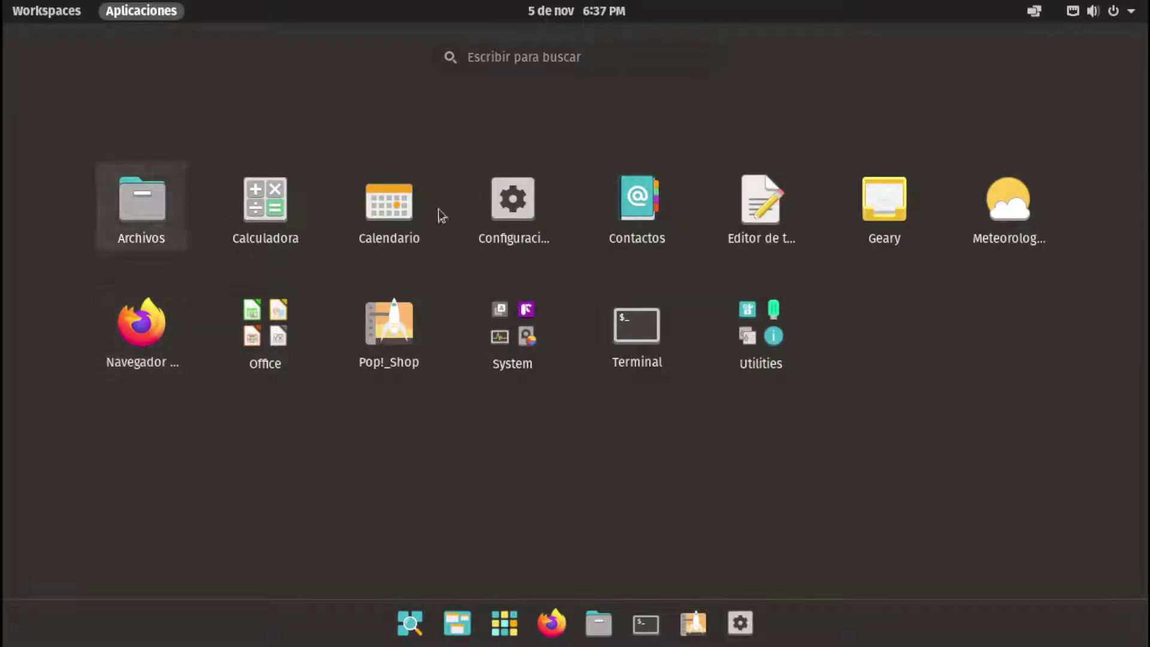
Launch Visor de documentos from the Utilities folder
{"action": "left_click", "coordinate": [783, 349]}
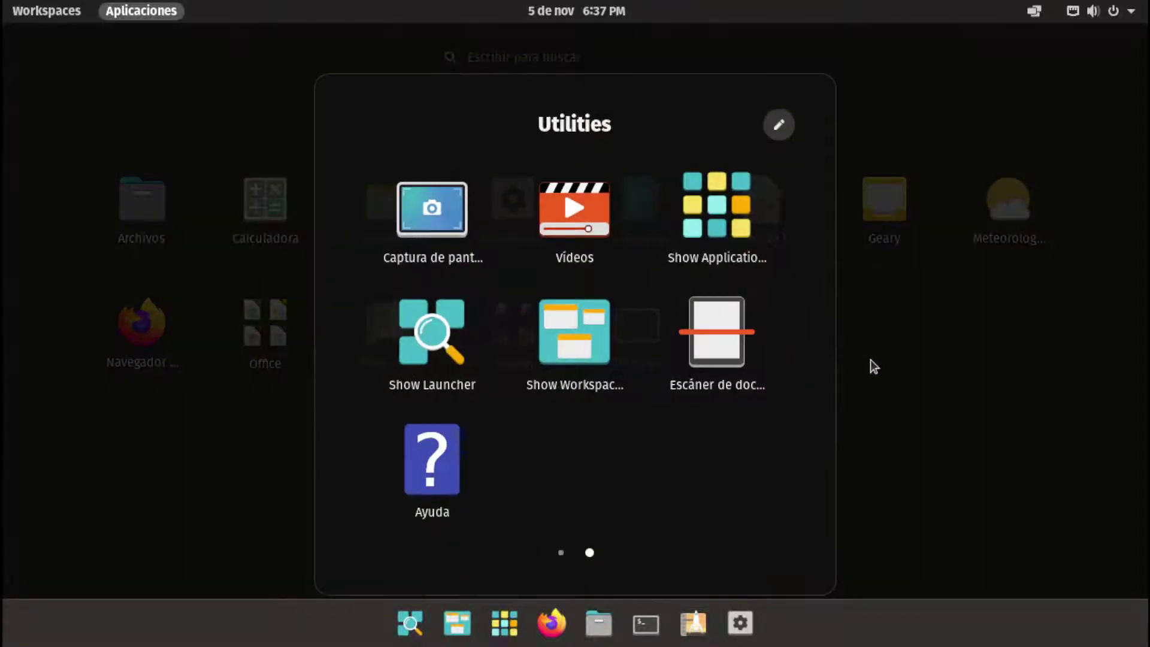
{"action": "scroll", "coordinate": [677, 501], "scroll_direction": "up", "scroll_amount": 1}
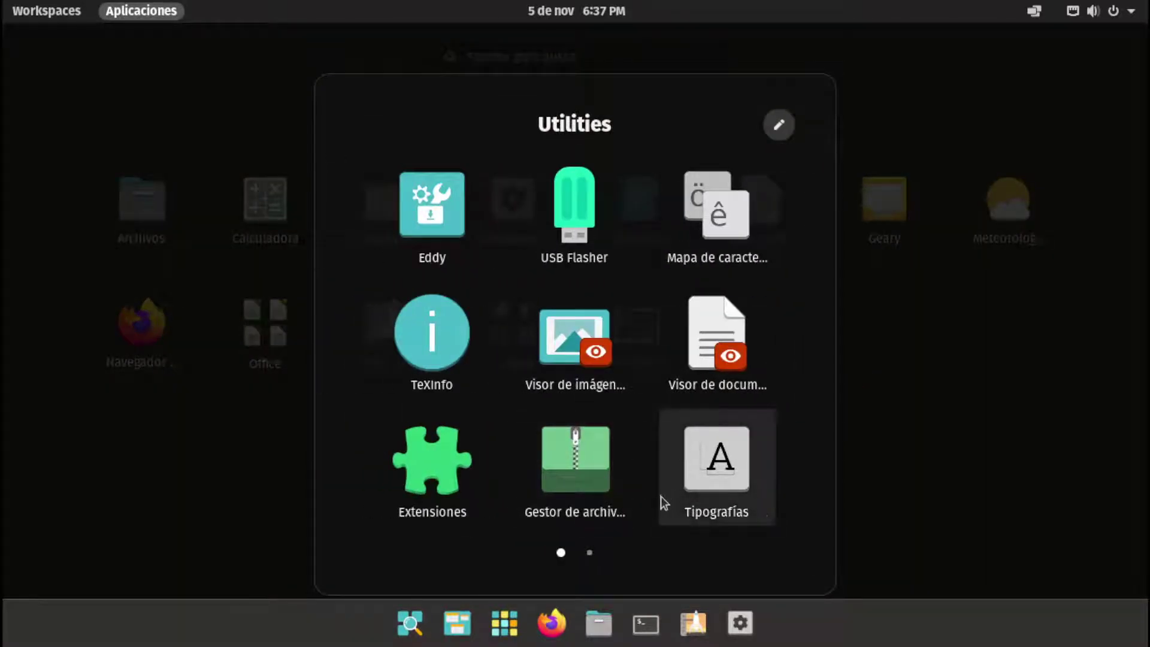
{"action": "left_click", "coordinate": [945, 375]}
{"action": "left_click", "coordinate": [778, 332]}
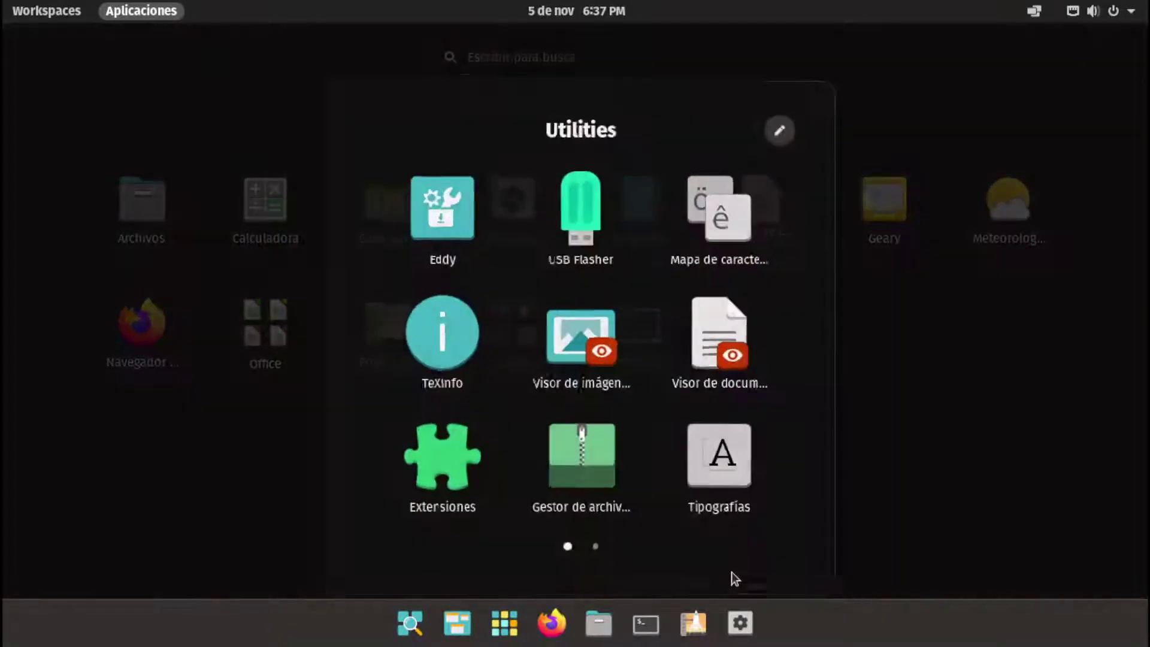
{"action": "left_click", "coordinate": [745, 386]}
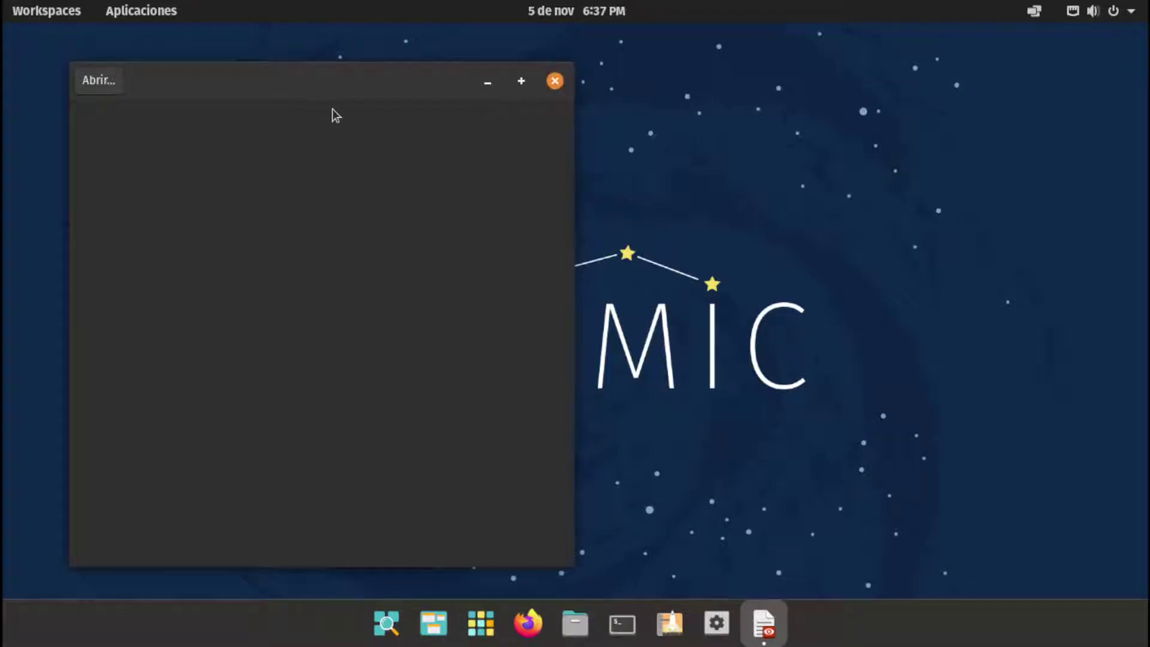
Dismiss the Visor de documentos window menu and close the empty viewer window
{"action": "right_click", "coordinate": [361, 99]}
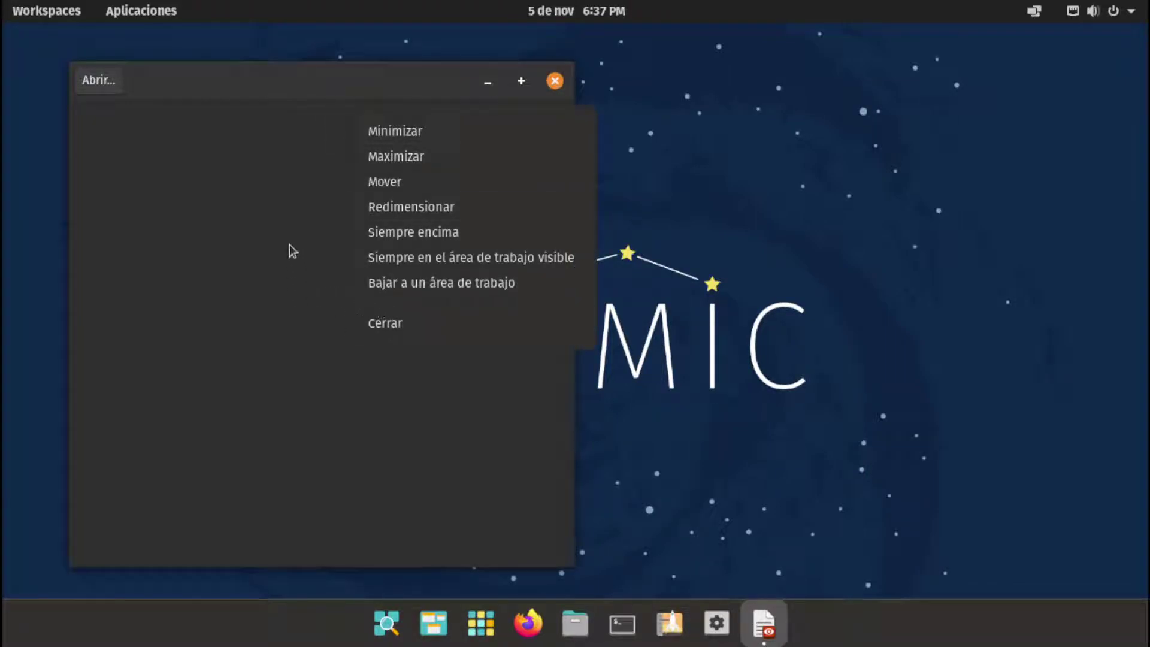
{"action": "left_click", "coordinate": [293, 251]}
{"action": "right_click", "coordinate": [309, 79]}
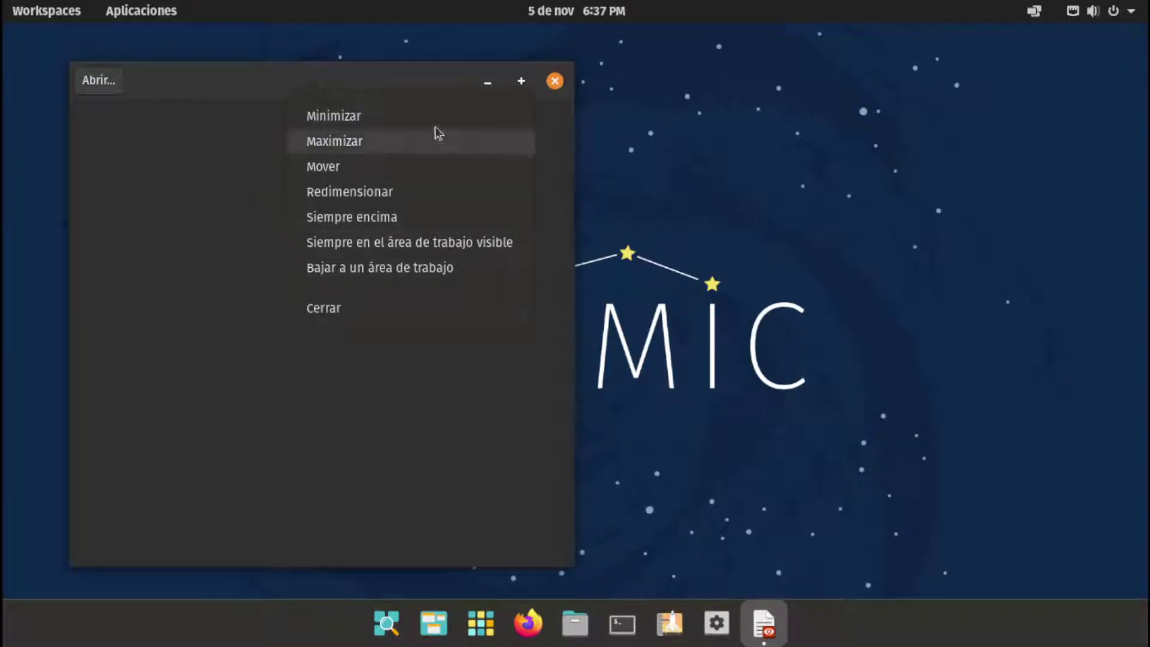
{"action": "left_click", "coordinate": [288, 102]}
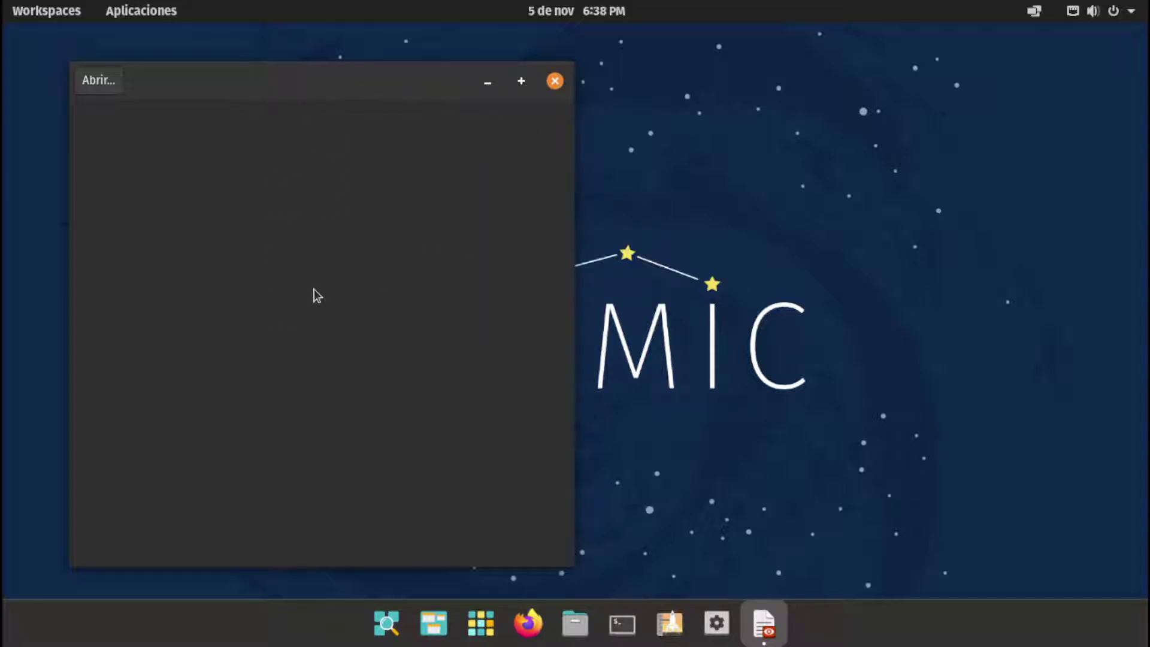
{"action": "left_click", "coordinate": [554, 81]}
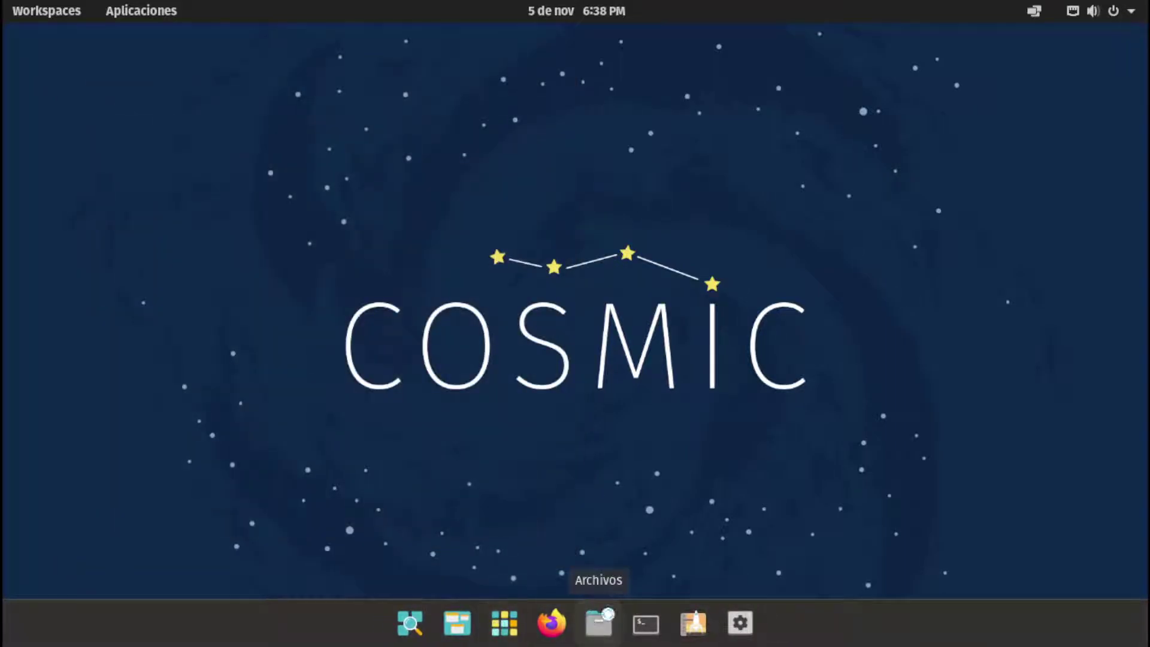
{"action": "left_click", "coordinate": [598, 622]}
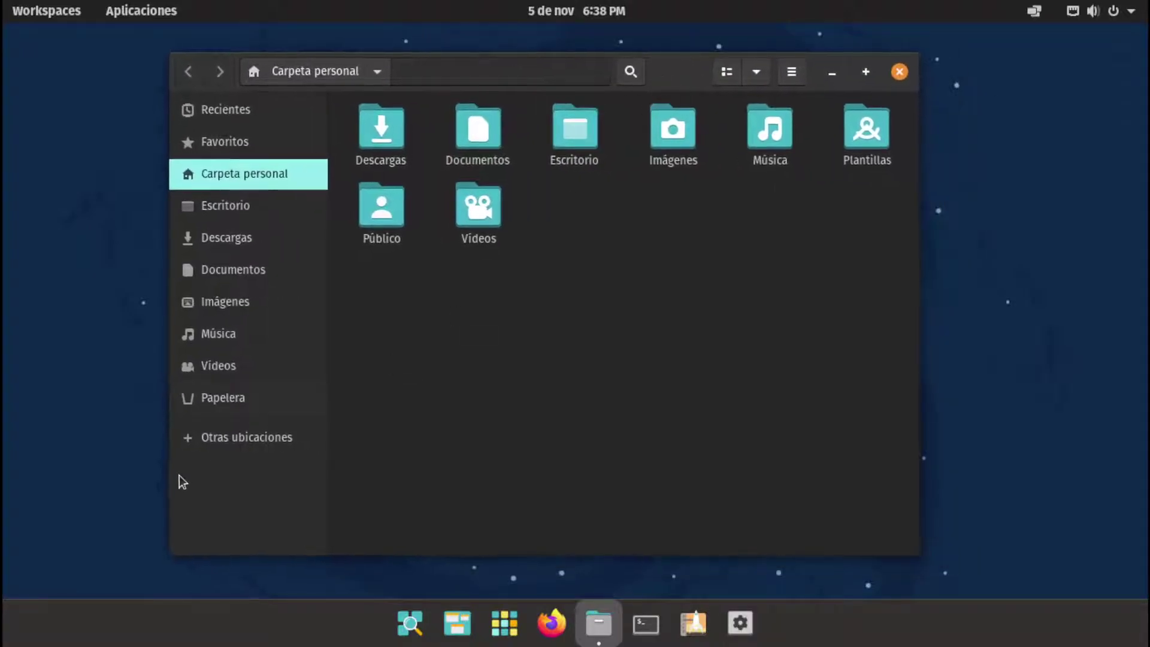
{"action": "left_click", "coordinate": [219, 448]}
{"action": "left_click", "coordinate": [216, 237]}
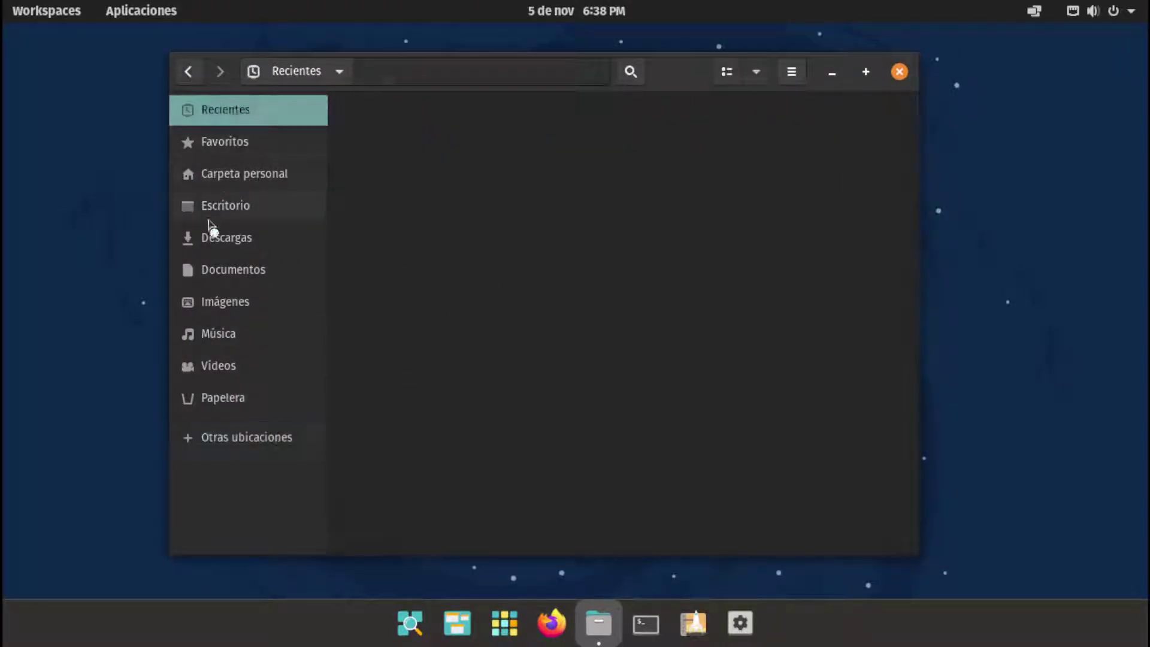
{"action": "left_click", "coordinate": [221, 173]}
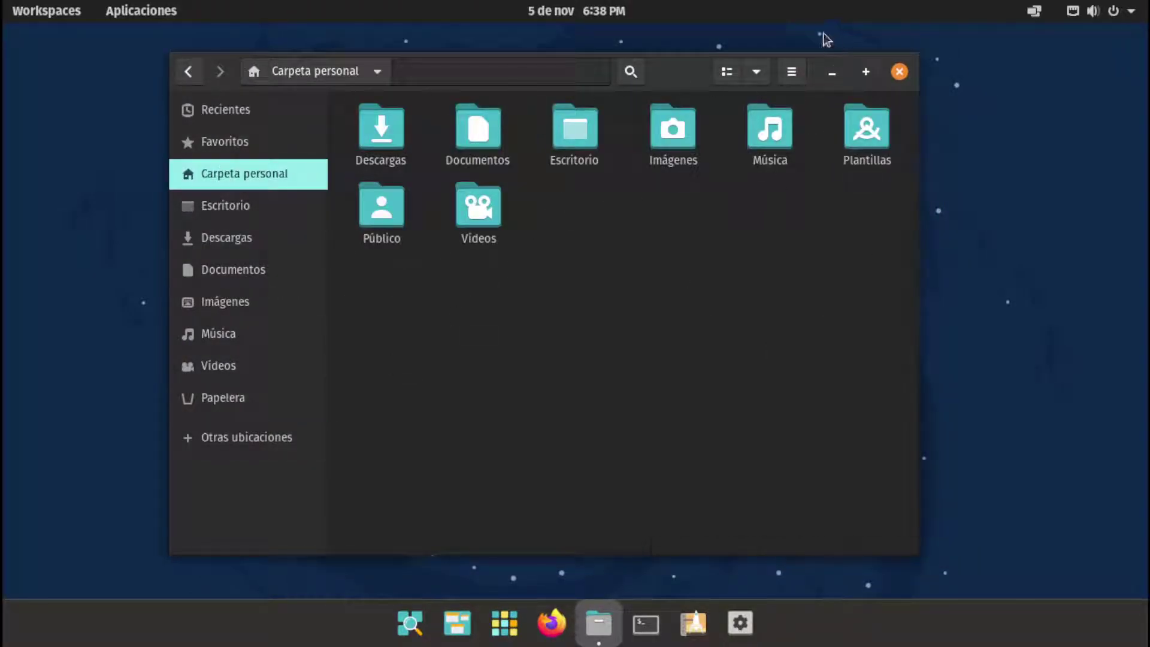
{"action": "left_click", "coordinate": [865, 71]}
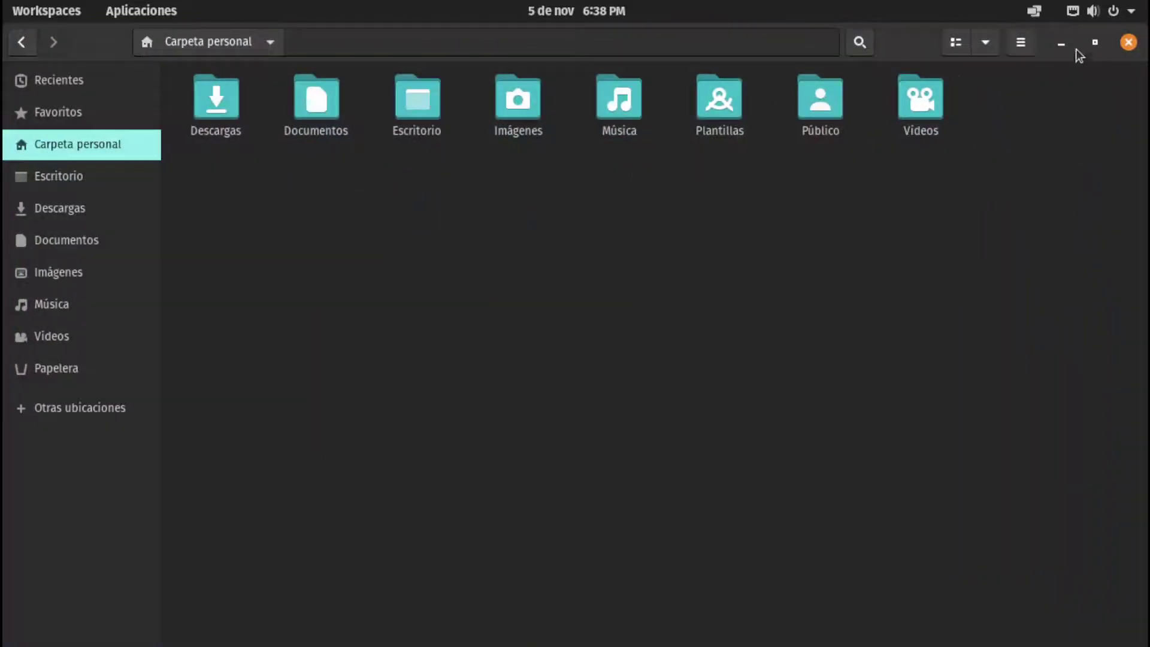
{"action": "left_click", "coordinate": [1096, 42]}
{"action": "left_click", "coordinate": [900, 72]}
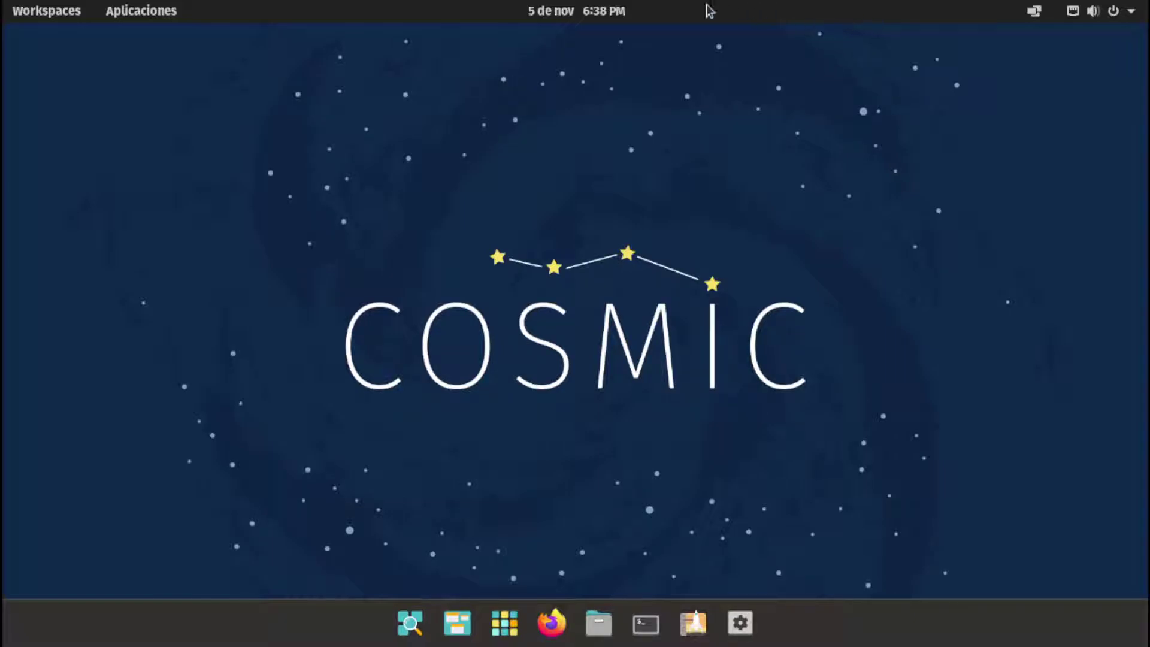
{"action": "left_click_drag", "start_coordinate": [352, 205], "coordinate": [952, 470]}
{"action": "left_click_drag", "start_coordinate": [996, 512], "coordinate": [781, 411]}
Open Preferencias de pantalla from the desktop menu to view 1360 × 768 resolution and HiDPI Daemon
{"action": "right_click", "coordinate": [402, 205]}
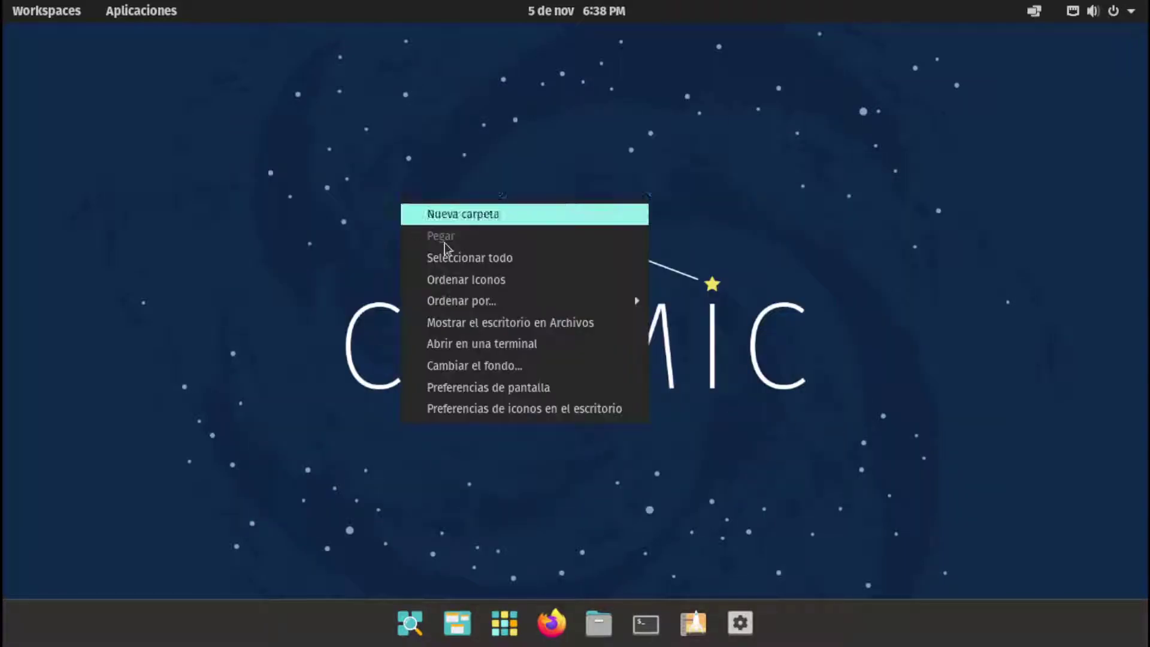
{"action": "left_click", "coordinate": [478, 388]}
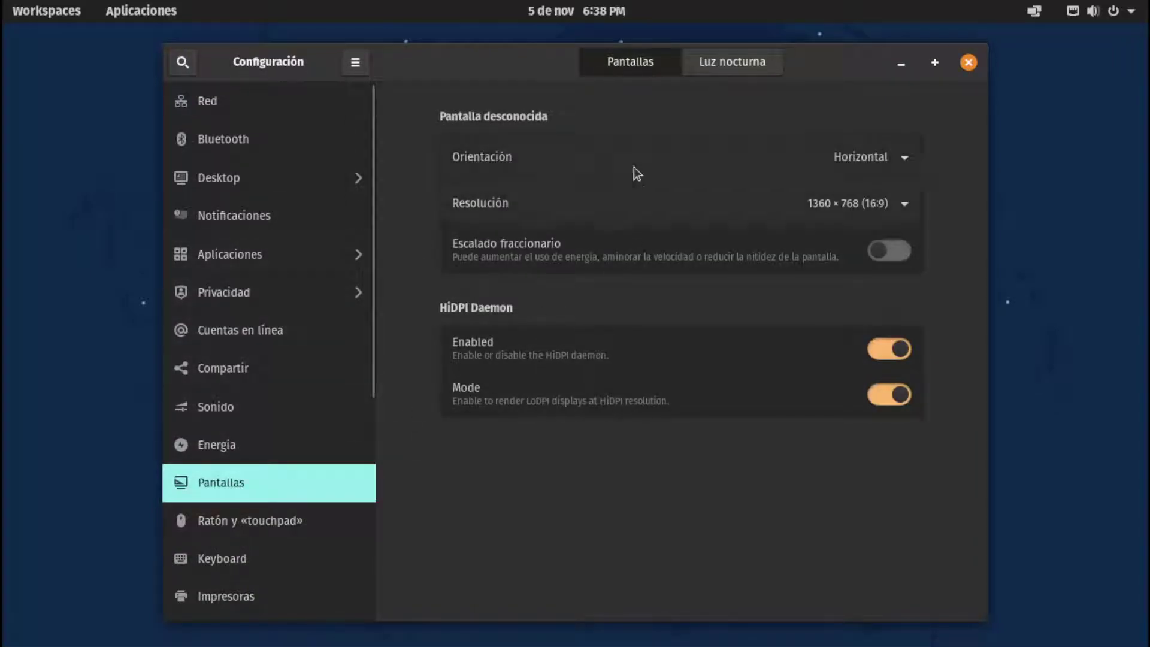
{"action": "scroll", "coordinate": [256, 469], "scroll_direction": "down", "scroll_amount": 2}
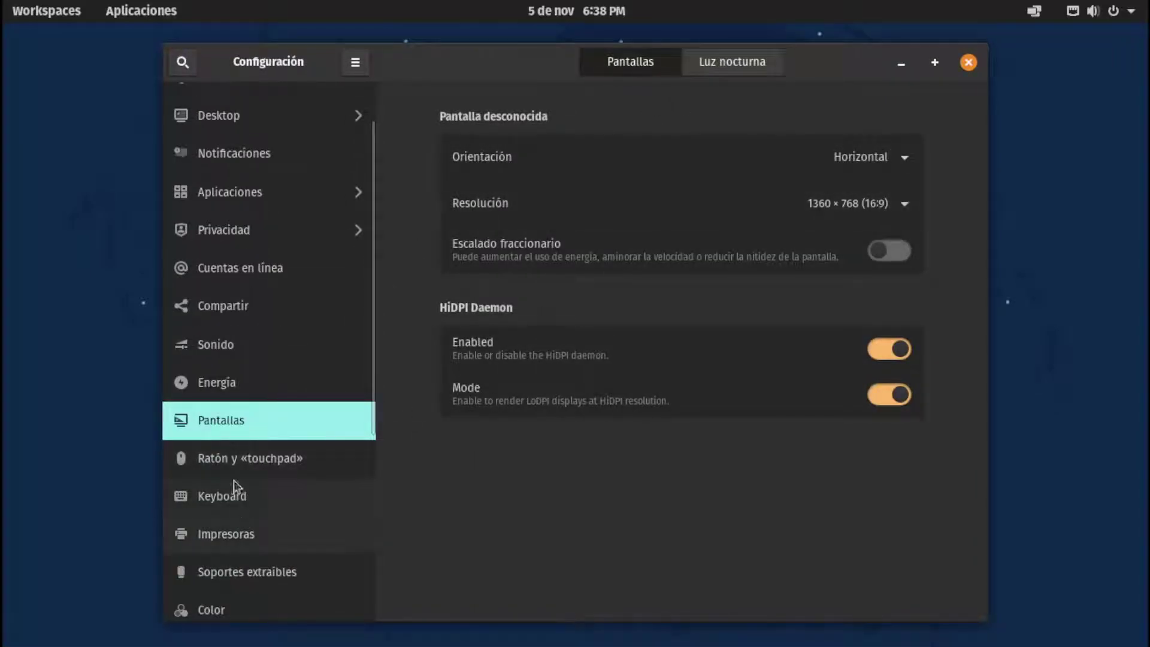
{"action": "scroll", "coordinate": [234, 480], "scroll_direction": "down", "scroll_amount": 4}
{"action": "scroll", "coordinate": [231, 434], "scroll_direction": "up", "scroll_amount": 2}
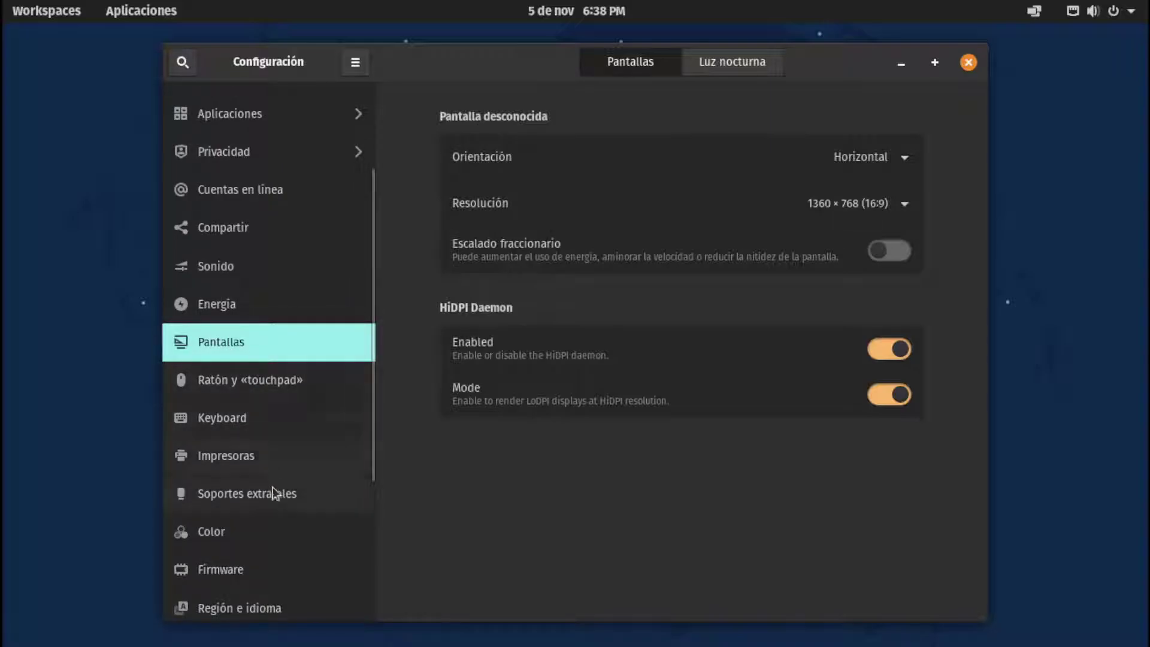
{"action": "scroll", "coordinate": [272, 487], "scroll_direction": "up", "scroll_amount": 5}
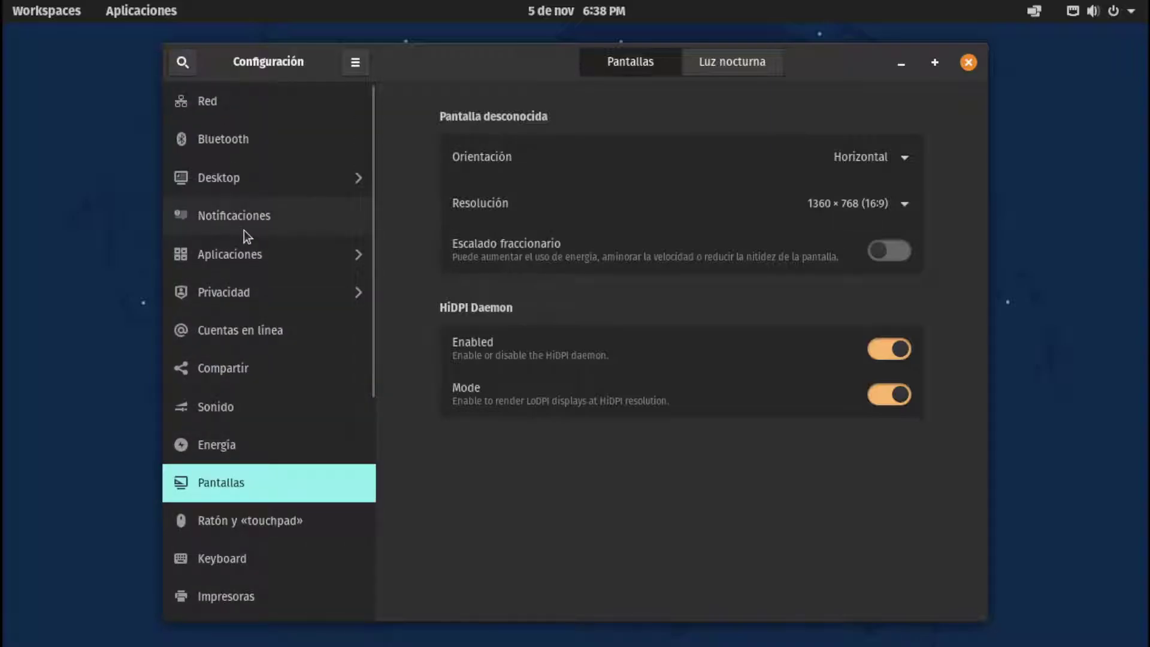
{"action": "left_click", "coordinate": [249, 181]}
Pick the snowy rocky mountain photo in Fondo as wallpaper and close Configuración
{"action": "left_click", "coordinate": [270, 150]}
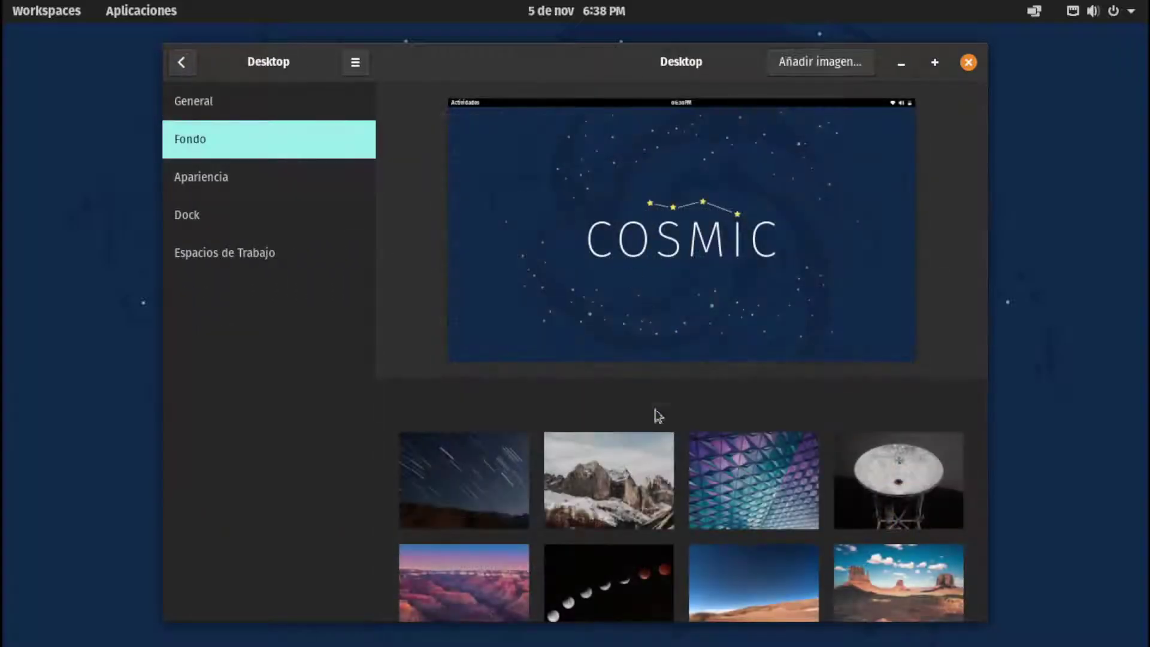
{"action": "scroll", "coordinate": [845, 520], "scroll_direction": "down", "scroll_amount": 10}
{"action": "scroll", "coordinate": [845, 520], "scroll_direction": "up", "scroll_amount": 1}
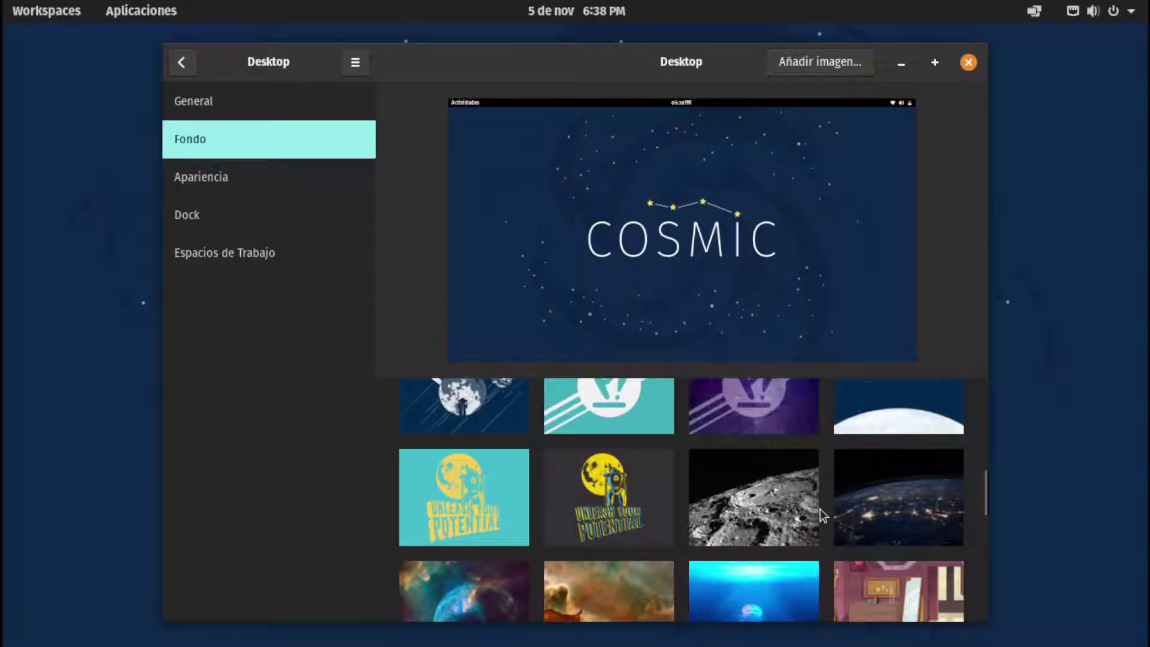
{"action": "scroll", "coordinate": [825, 515], "scroll_direction": "up", "scroll_amount": 1}
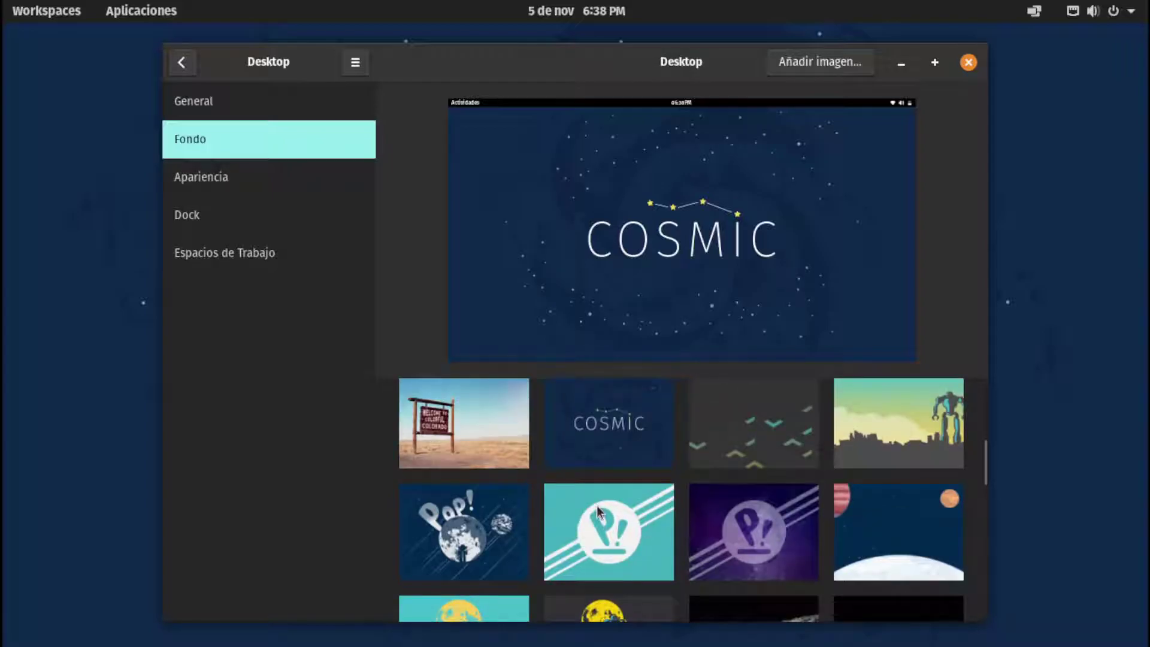
{"action": "scroll", "coordinate": [612, 494], "scroll_direction": "up", "scroll_amount": 1}
{"action": "scroll", "coordinate": [605, 491], "scroll_direction": "up", "scroll_amount": 1}
{"action": "scroll", "coordinate": [590, 463], "scroll_direction": "up", "scroll_amount": 2}
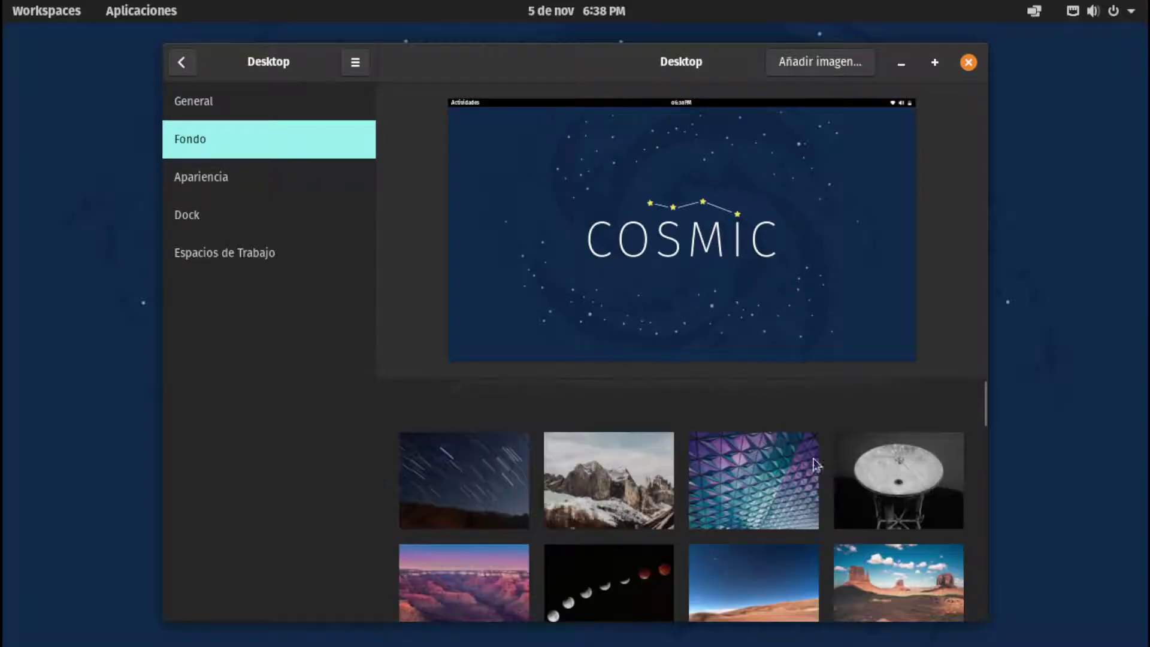
{"action": "left_click", "coordinate": [624, 498]}
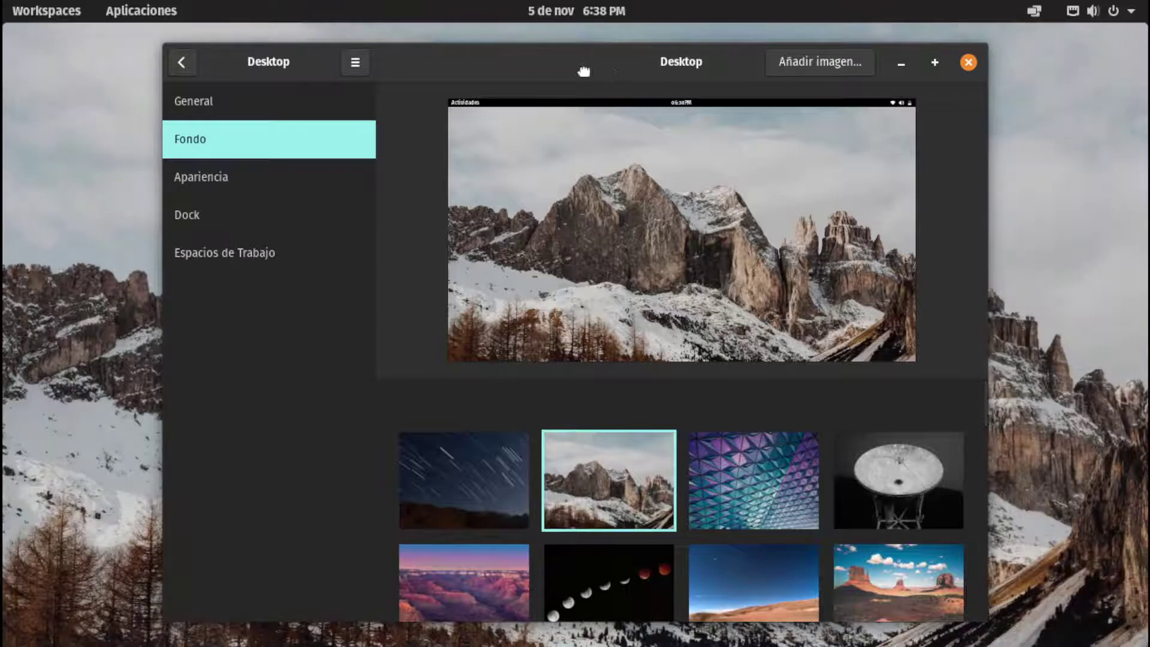
{"action": "left_click_drag", "start_coordinate": [584, 70], "coordinate": [524, 70]}
{"action": "left_click", "coordinate": [907, 62]}
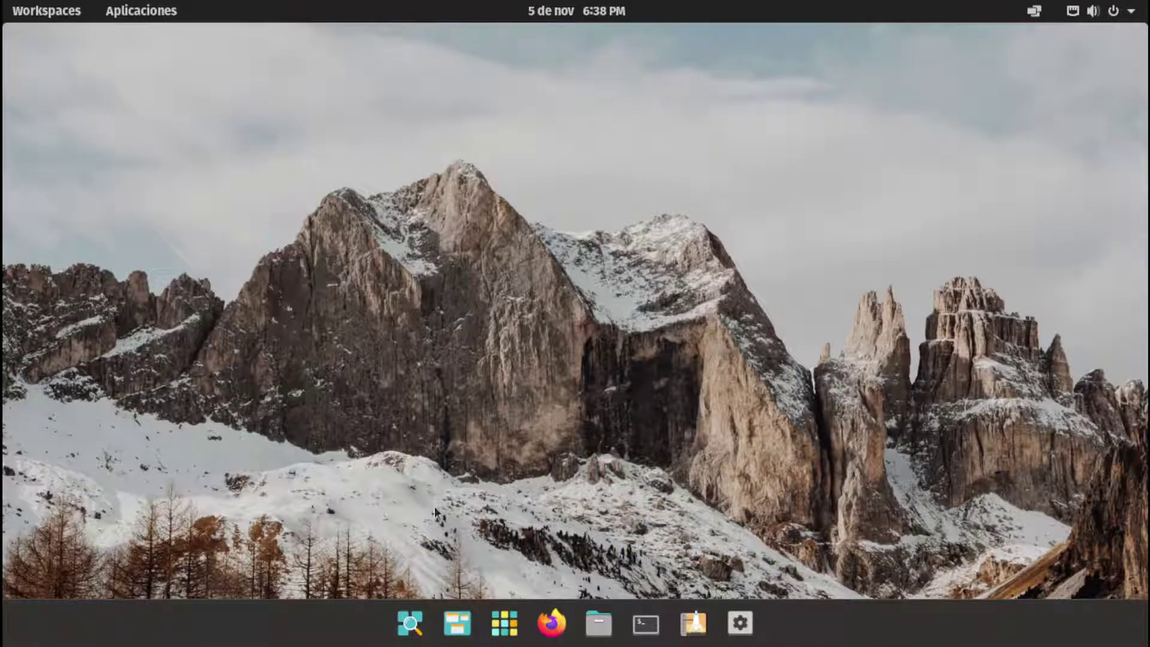
Open Aplicaciones, check the Utilities folder, then launch Monitor del sistema from the System folder
{"action": "right_click", "coordinate": [645, 268]}
{"action": "right_click", "coordinate": [359, 157]}
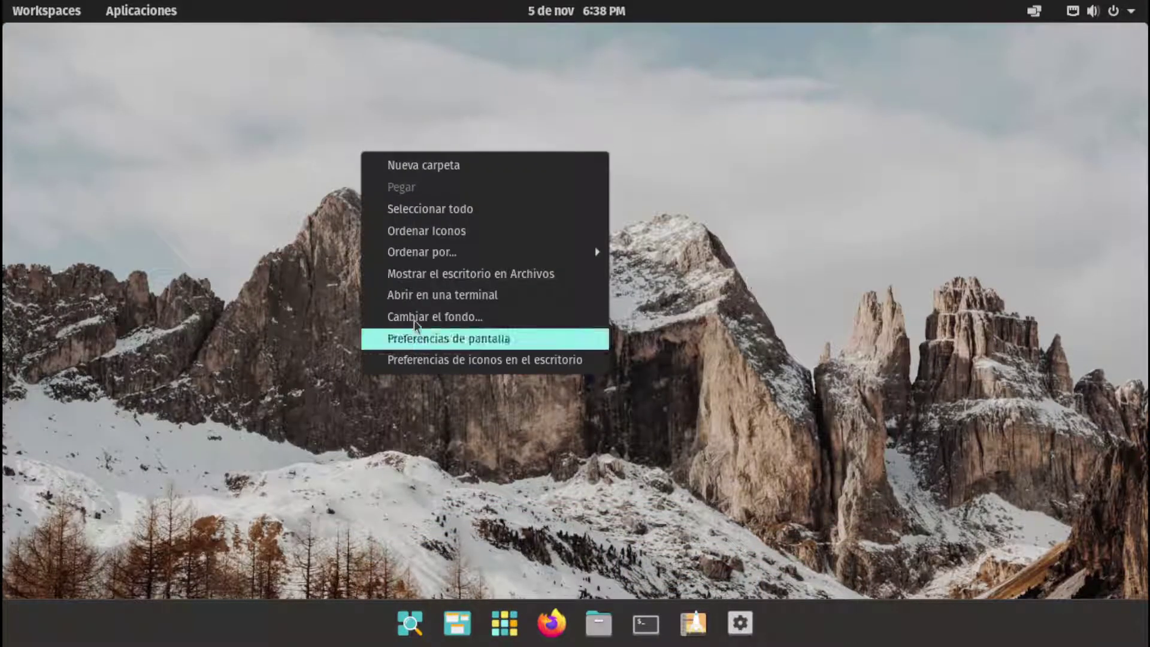
{"action": "left_click", "coordinate": [762, 441]}
{"action": "left_click", "coordinate": [506, 623]}
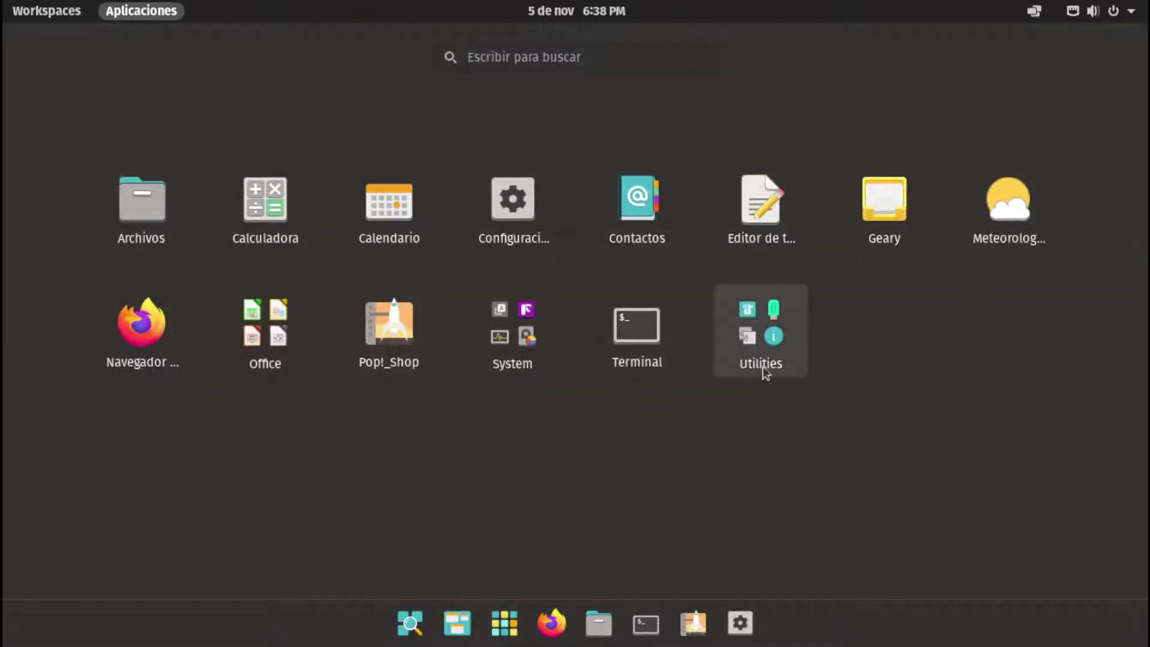
{"action": "left_click", "coordinate": [763, 359]}
{"action": "scroll", "coordinate": [587, 418], "scroll_direction": "down", "scroll_amount": 1}
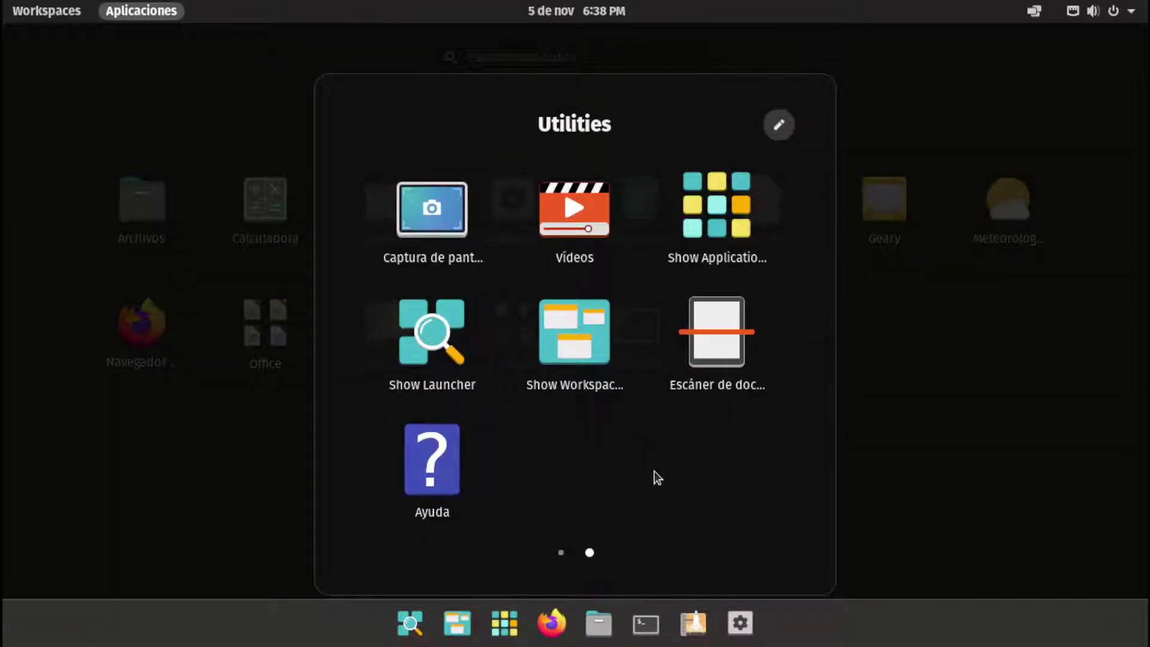
{"action": "scroll", "coordinate": [595, 453], "scroll_direction": "up", "scroll_amount": 1}
{"action": "scroll", "coordinate": [596, 458], "scroll_direction": "down", "scroll_amount": 1}
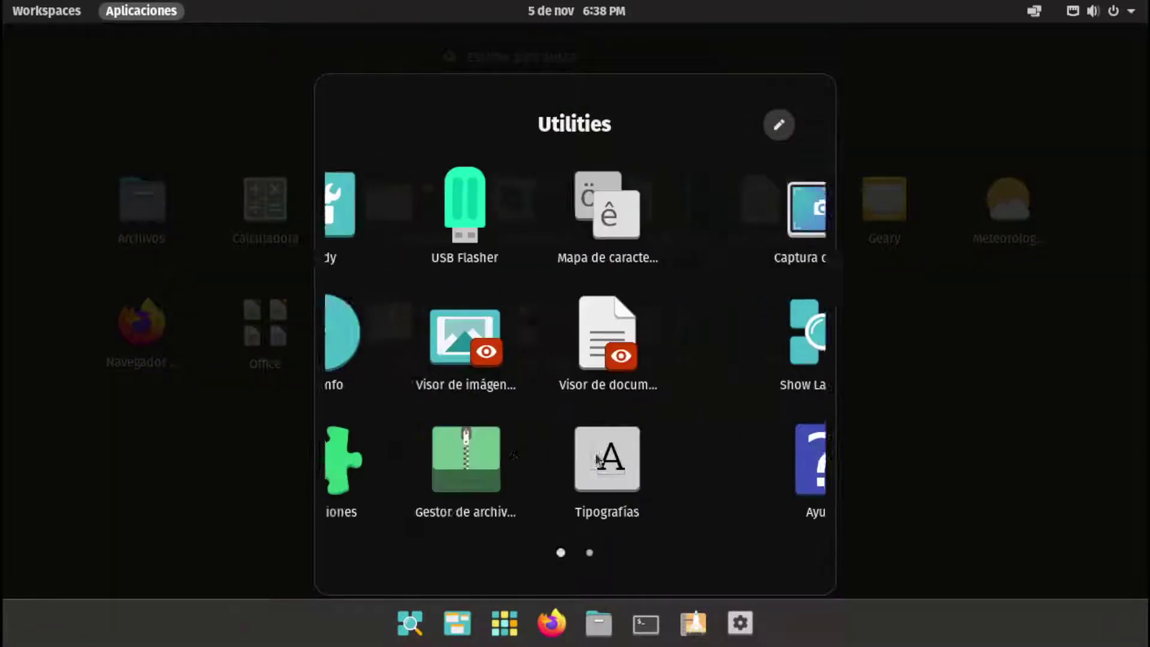
{"action": "left_click", "coordinate": [842, 454]}
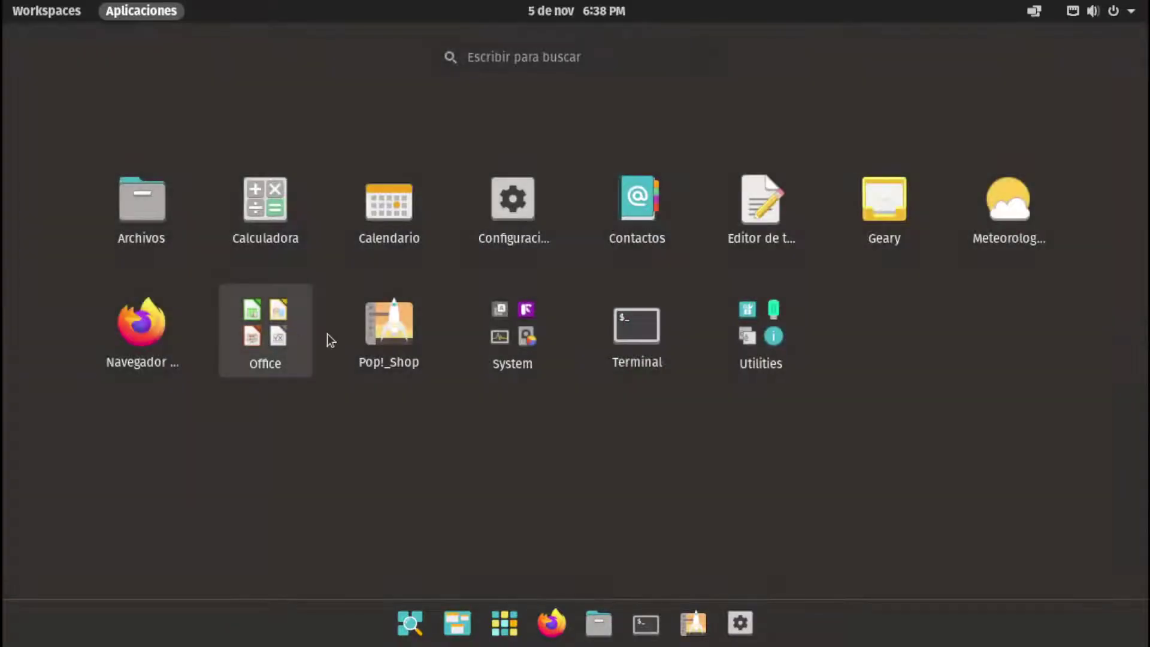
{"action": "left_click", "coordinate": [514, 330]}
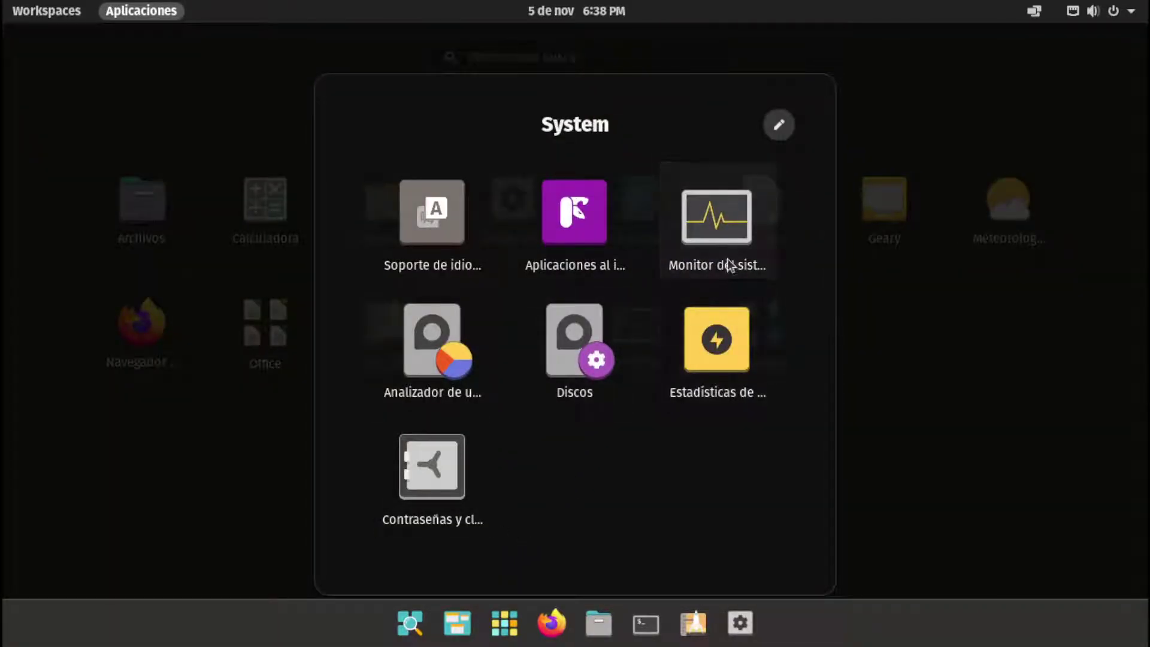
{"action": "left_click", "coordinate": [729, 265]}
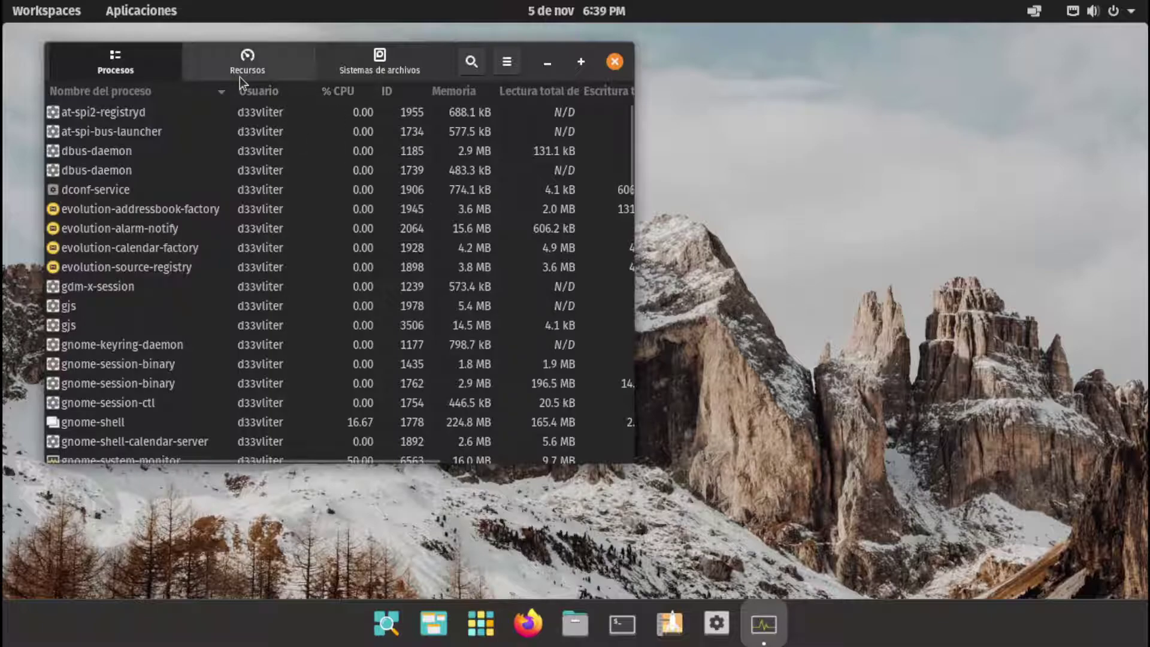
Review the Recursos, Sistemas de archivos and Procesos tabs maximised, then close Monitor del sistema
{"action": "left_click", "coordinate": [246, 72]}
{"action": "left_click", "coordinate": [407, 68]}
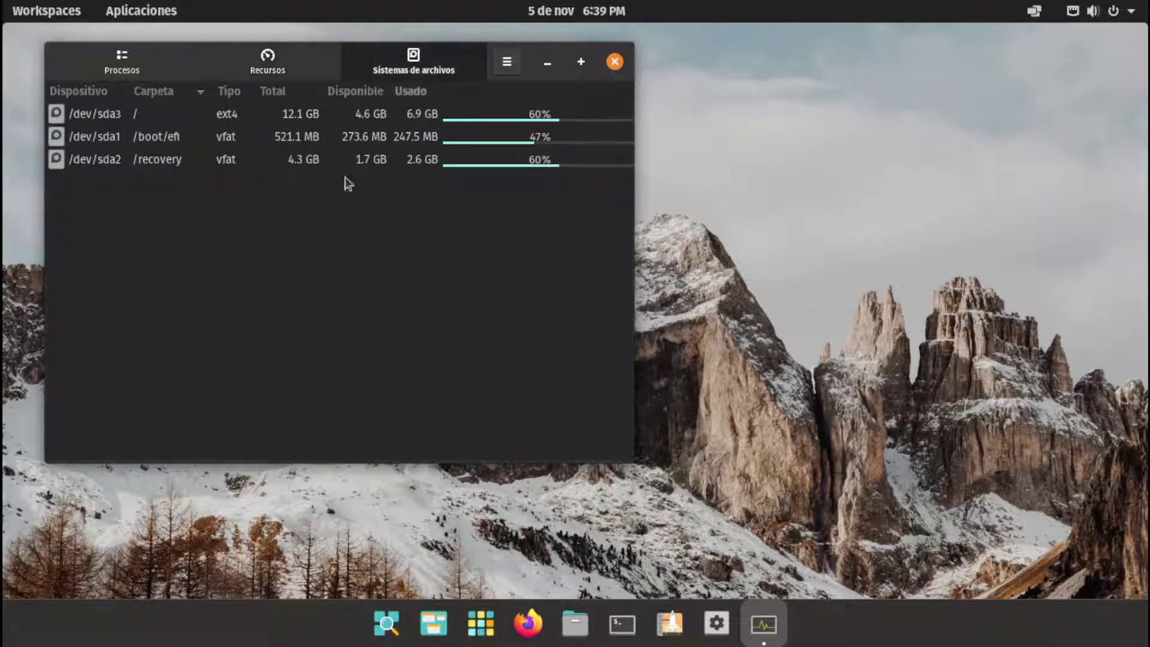
{"action": "left_click", "coordinate": [272, 67]}
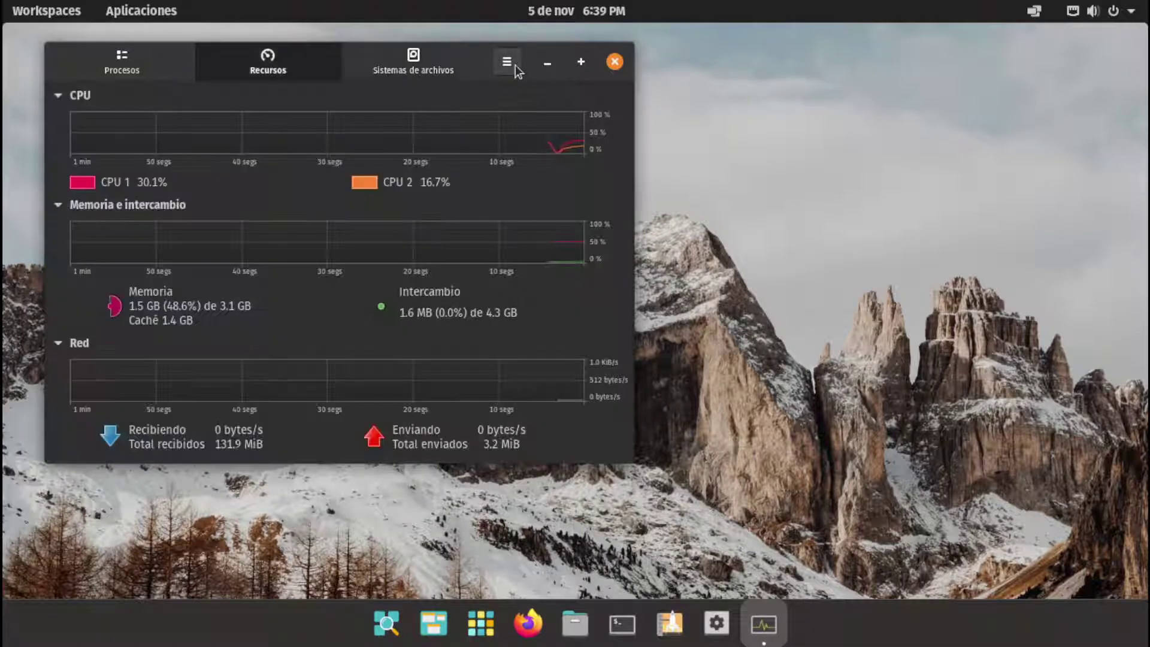
{"action": "left_click", "coordinate": [508, 63]}
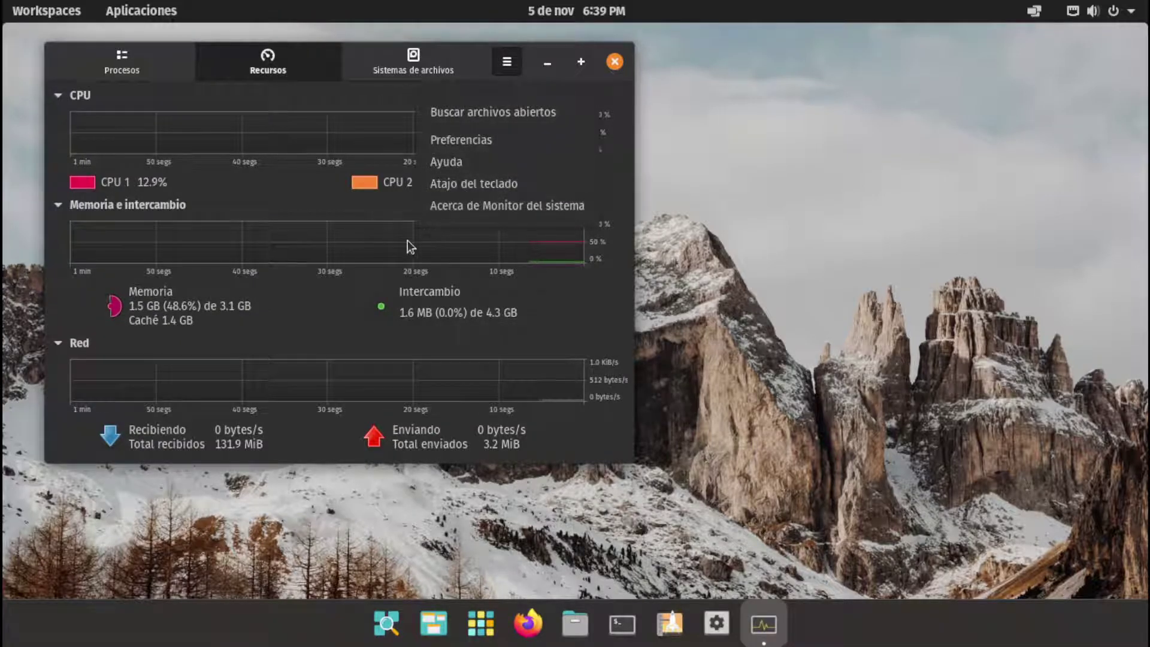
{"action": "left_click", "coordinate": [417, 360]}
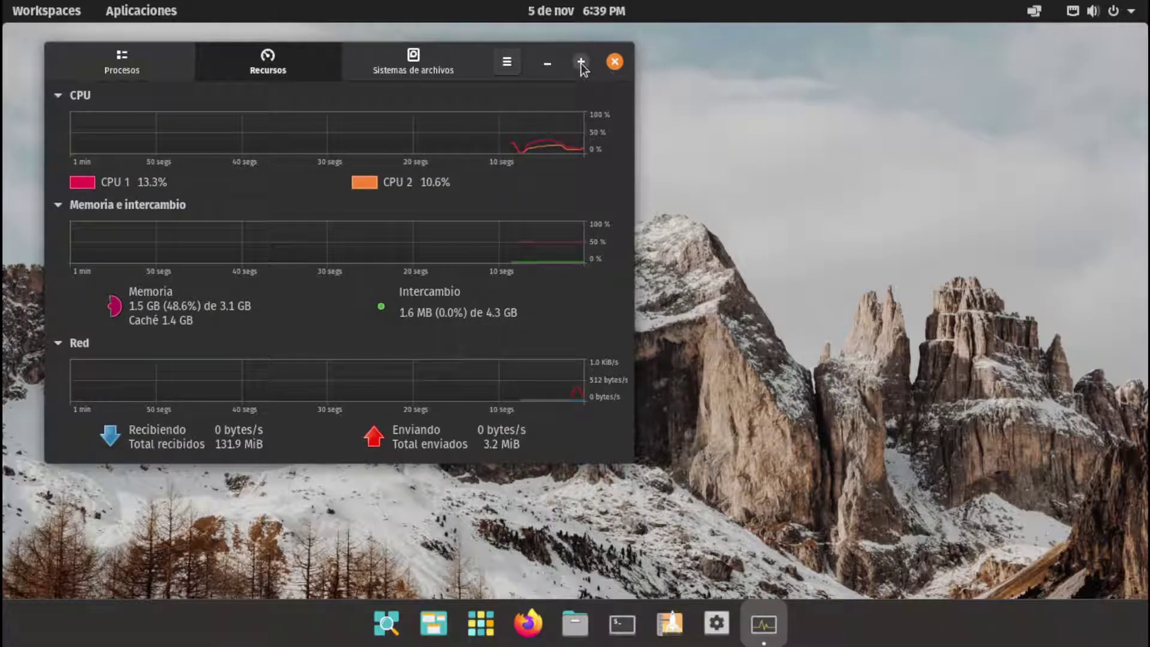
{"action": "left_click", "coordinate": [580, 62]}
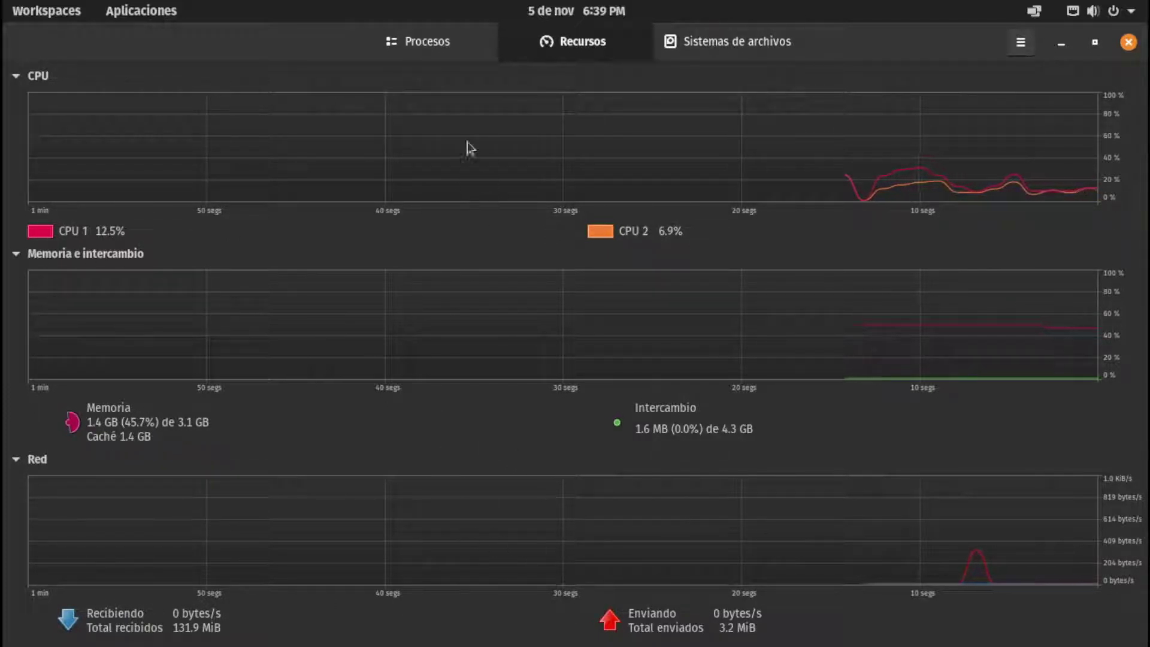
{"action": "left_click", "coordinate": [427, 42]}
{"action": "left_click", "coordinate": [575, 42]}
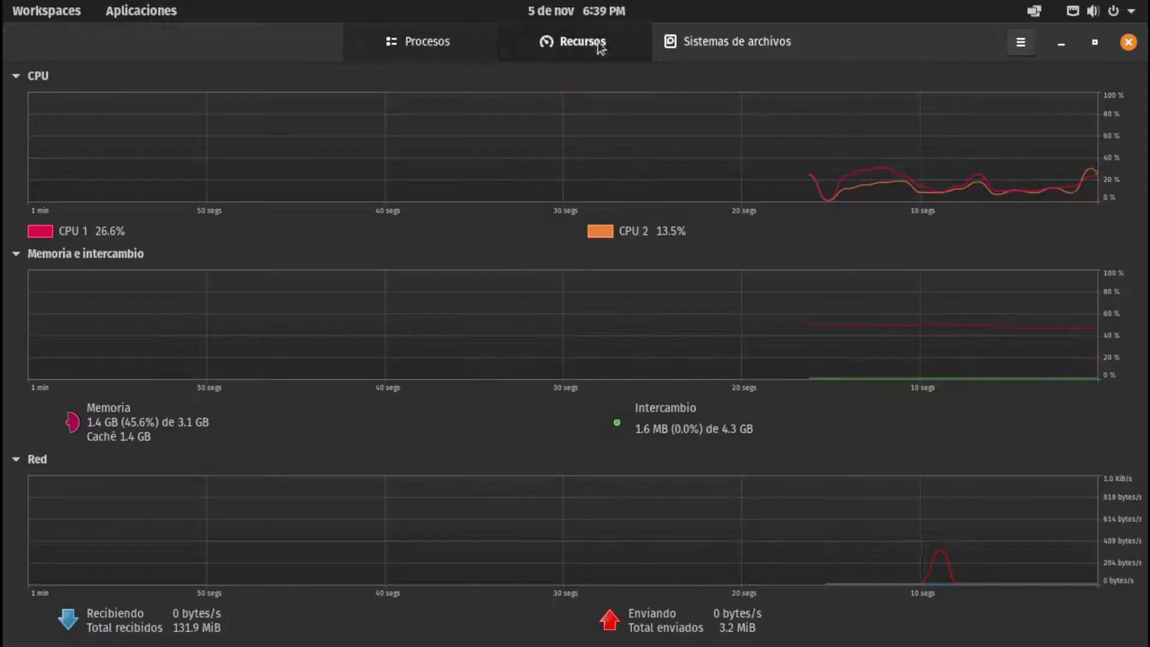
{"action": "left_click", "coordinate": [1129, 42]}
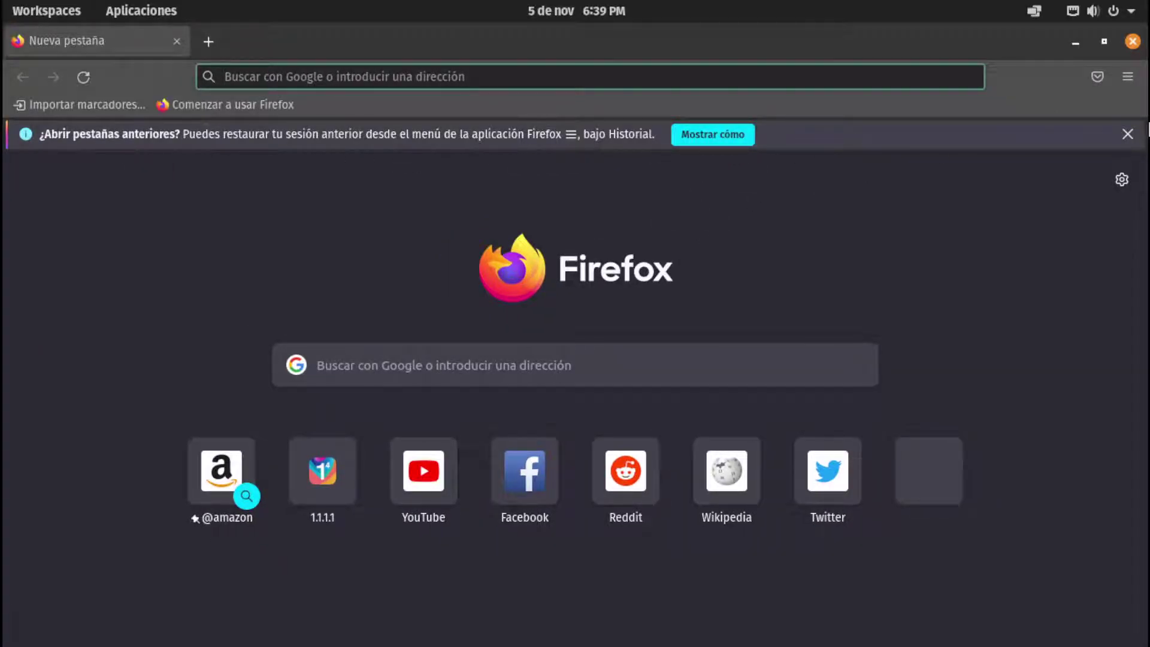
Close Firefox and its restore-tabs notice, then briefly toggle the Workspaces overview
{"action": "left_click", "coordinate": [1127, 133]}
{"action": "left_click", "coordinate": [1132, 40]}
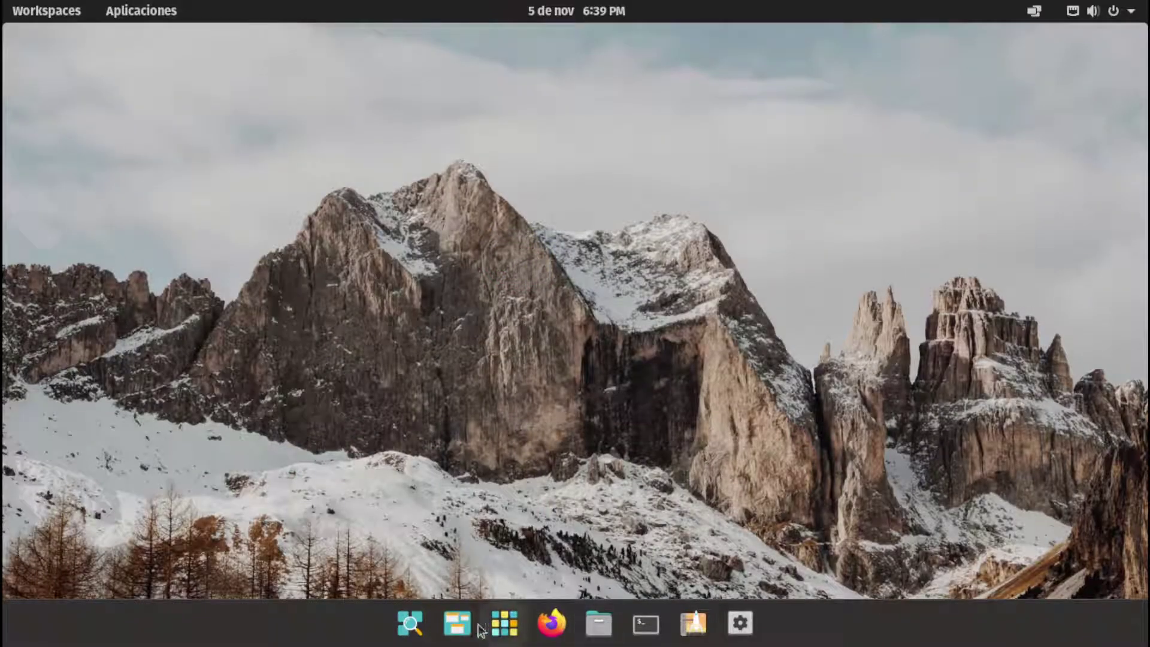
{"action": "left_click", "coordinate": [458, 624]}
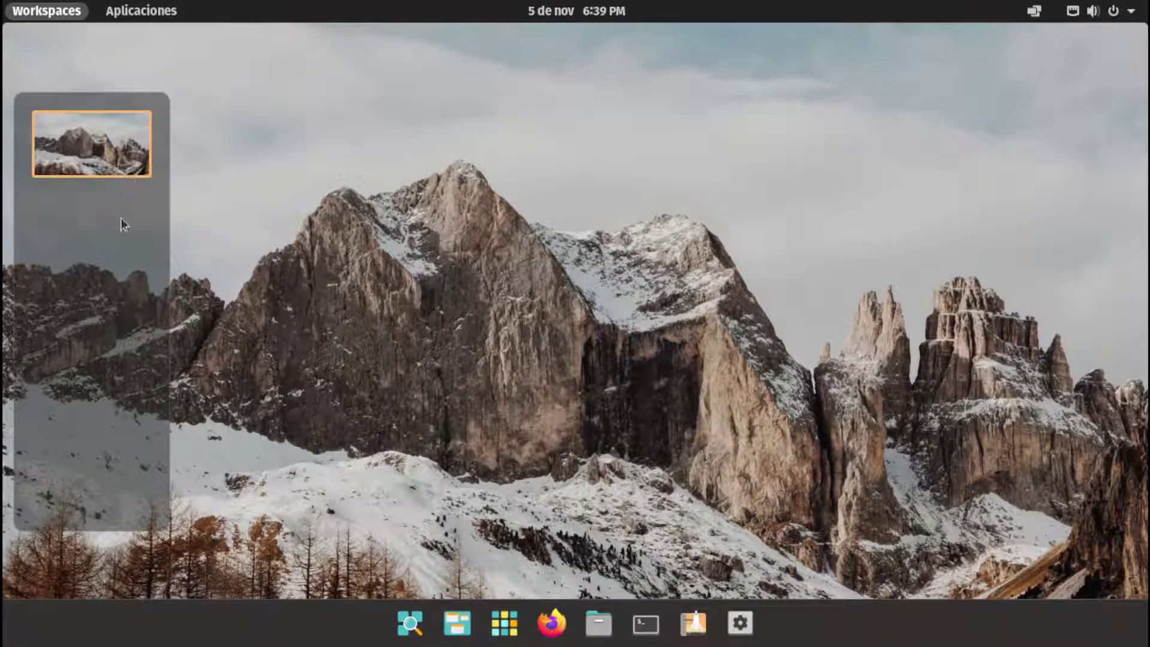
{"action": "left_click", "coordinate": [203, 138]}
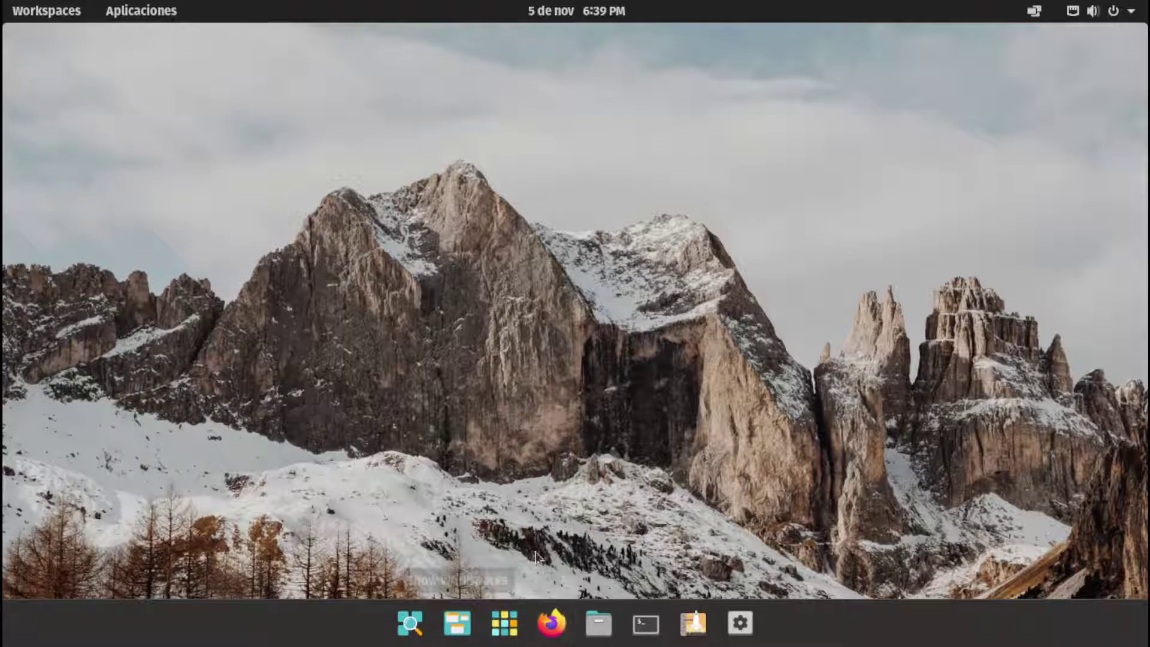
Open and close the launcher and applications grid with Super, then show Workspaces with one workspace
{"action": "key", "text": "super"}
{"action": "key", "text": "Escape"}
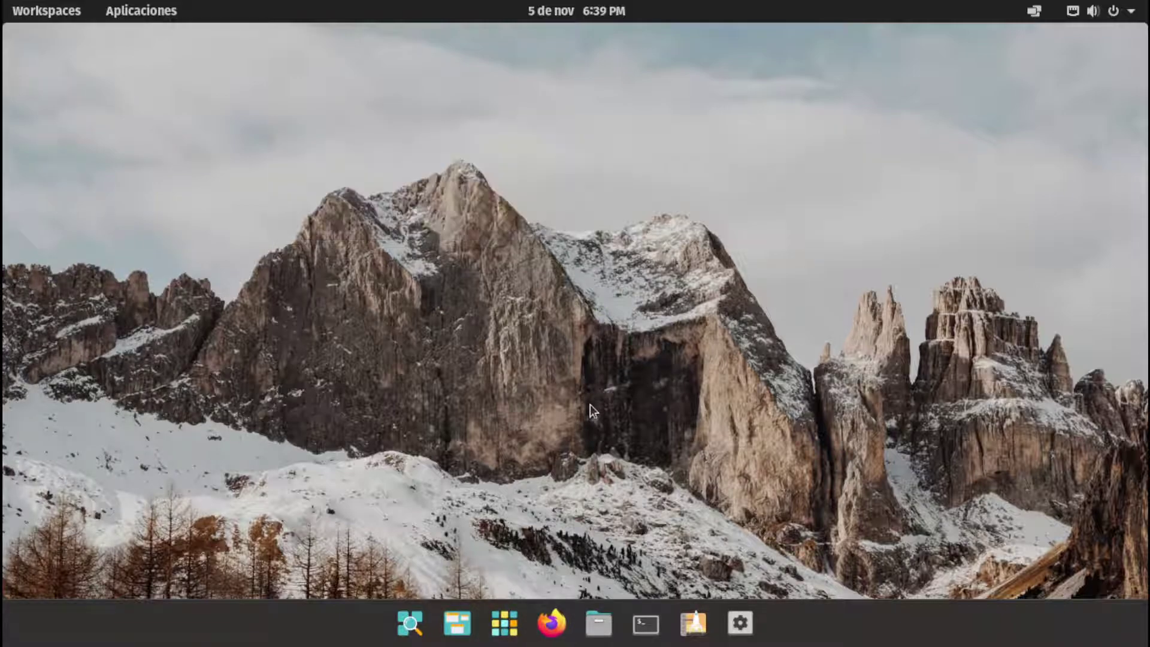
{"action": "key", "text": "super+a"}
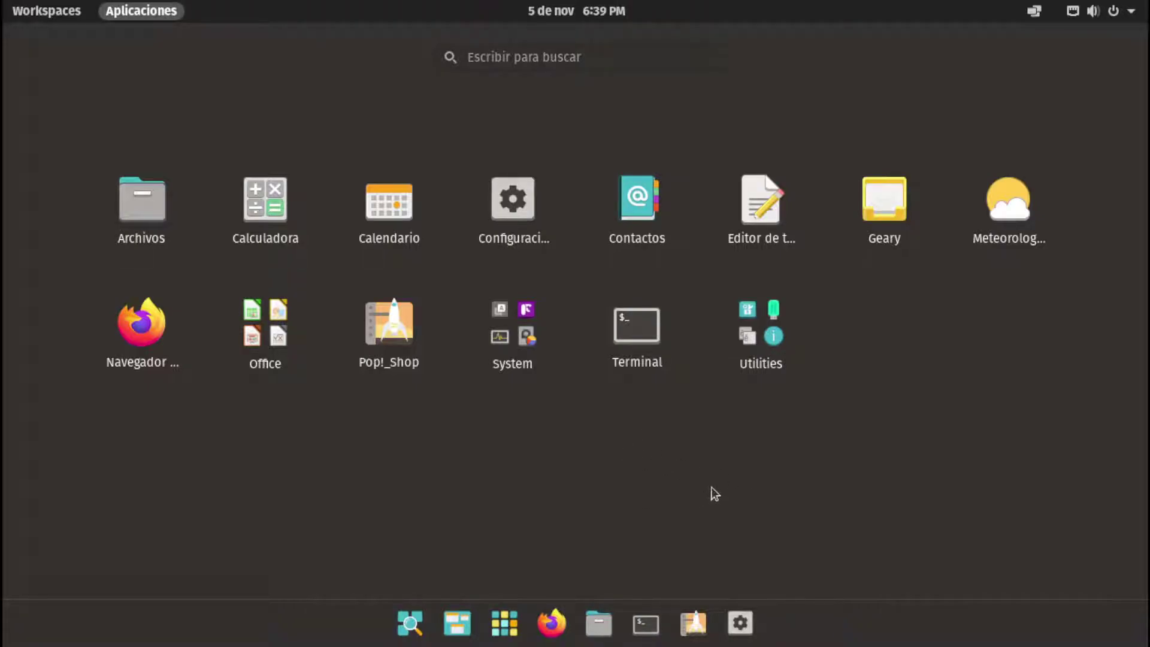
{"action": "left_click", "coordinate": [684, 446]}
{"action": "left_click", "coordinate": [41, 13]}
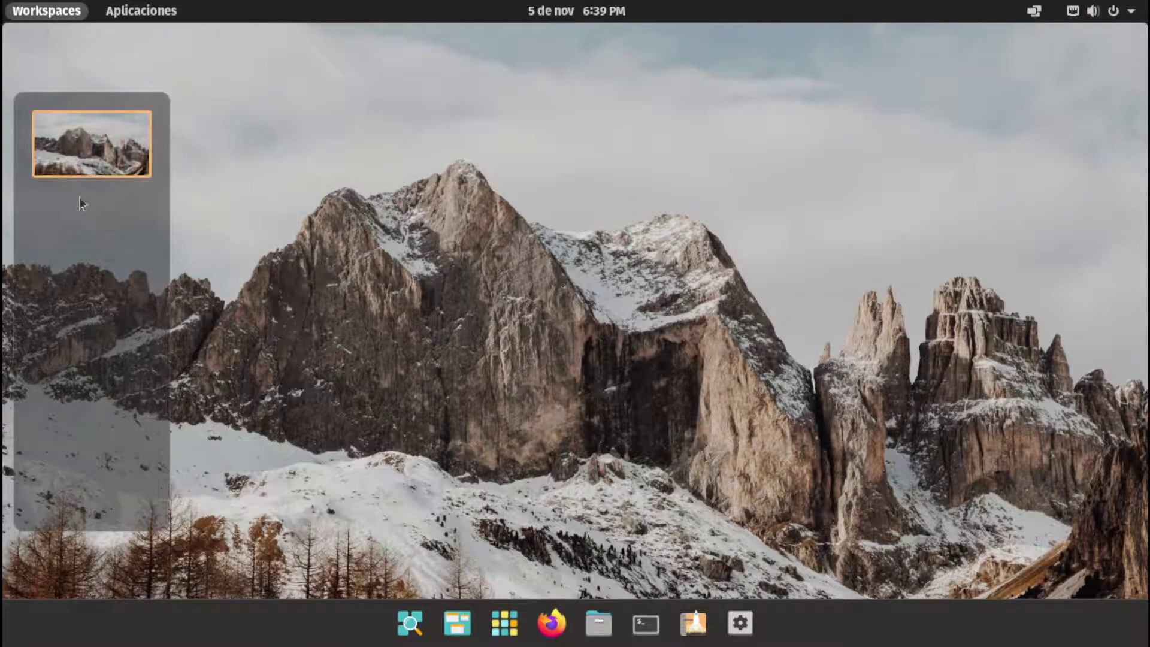
Drag Firefox into its own workspace from the workspaces overview, then return to it
{"action": "left_click", "coordinate": [78, 143]}
{"action": "left_click", "coordinate": [40, 14]}
{"action": "left_click_drag", "start_coordinate": [551, 622], "coordinate": [91, 300]}
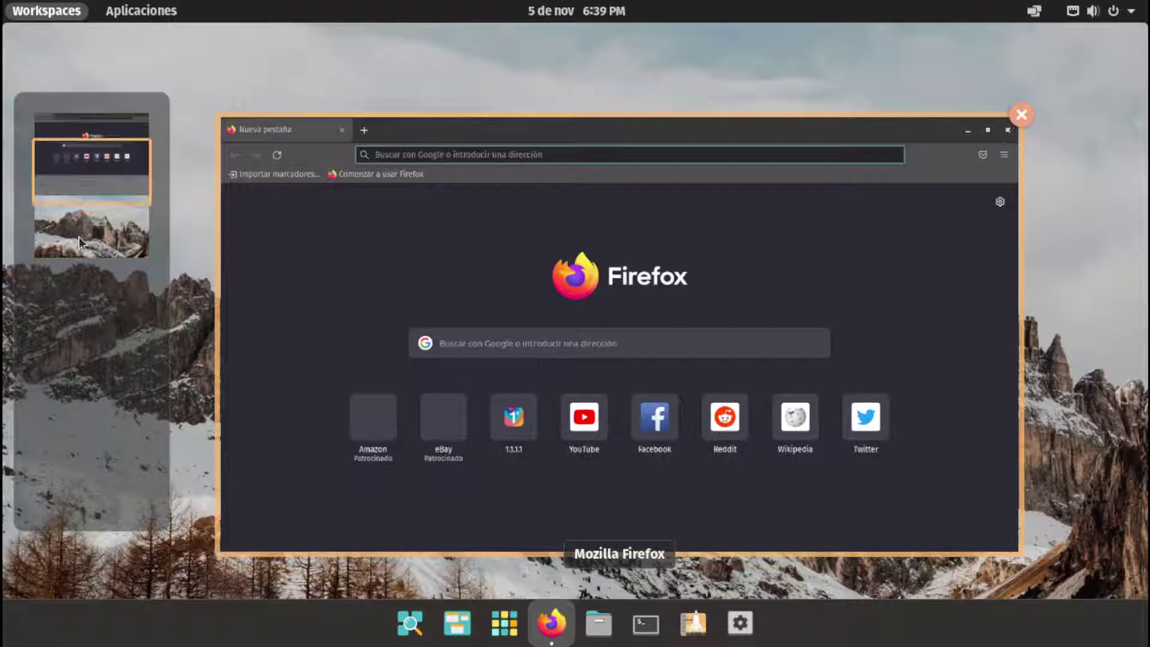
{"action": "scroll", "coordinate": [78, 236], "scroll_direction": "down", "scroll_amount": 1}
{"action": "scroll", "coordinate": [79, 239], "scroll_direction": "up", "scroll_amount": 1}
{"action": "scroll", "coordinate": [79, 246], "scroll_direction": "down", "scroll_amount": 1}
{"action": "scroll", "coordinate": [78, 255], "scroll_direction": "up", "scroll_amount": 1}
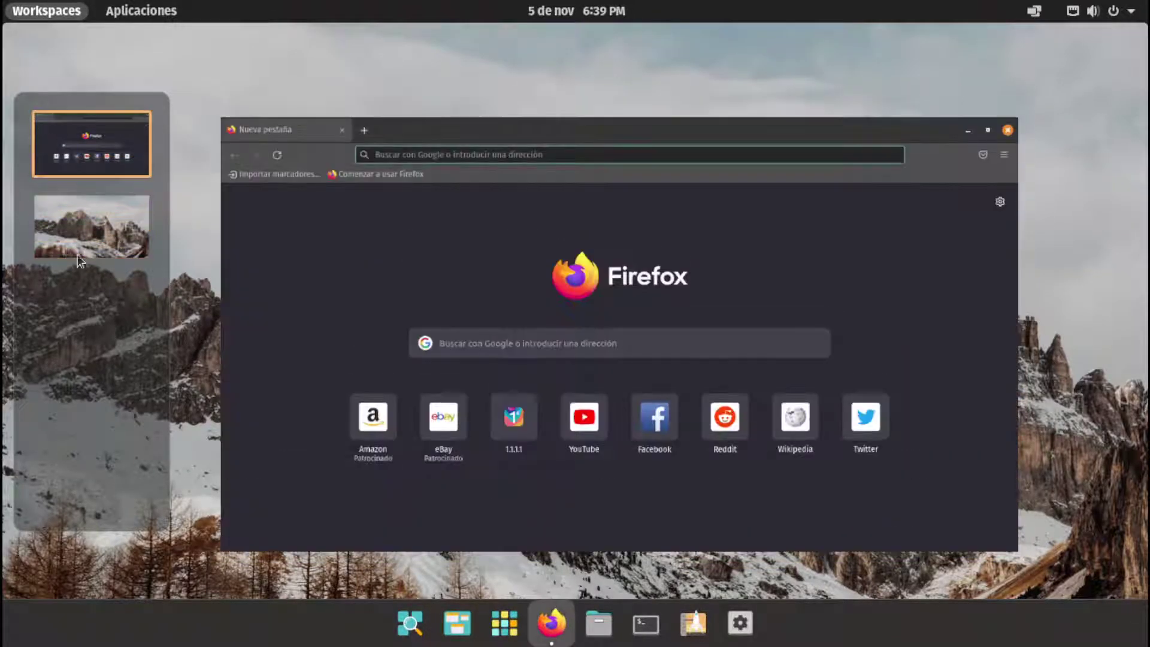
{"action": "left_click", "coordinate": [87, 269]}
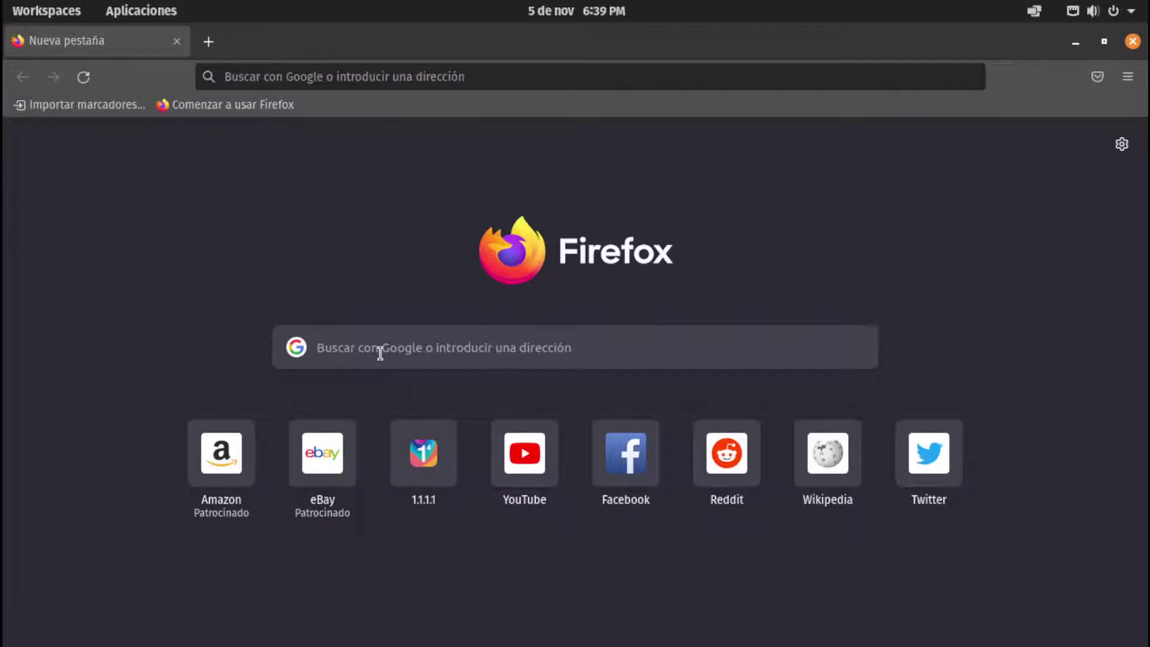
Toggle the app launcher over Firefox a few times, then show the workspaces overview
{"action": "key", "text": "super"}
{"action": "key", "text": "super"}
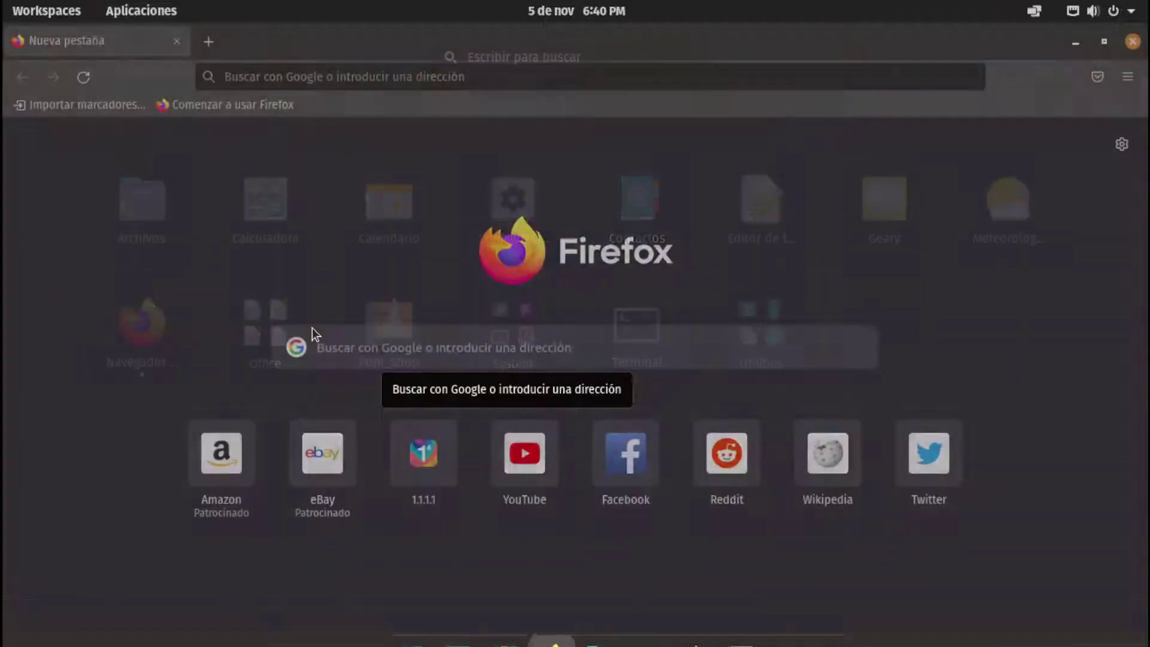
{"action": "key", "text": "super"}
{"action": "key", "text": "super"}
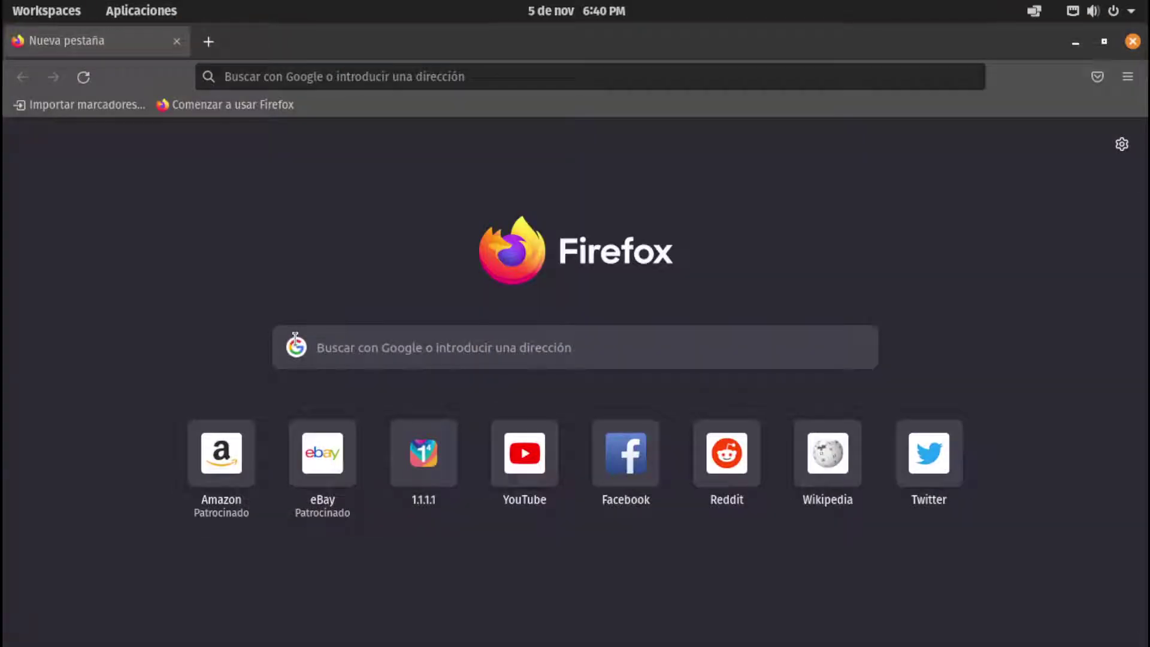
{"action": "key", "text": "super"}
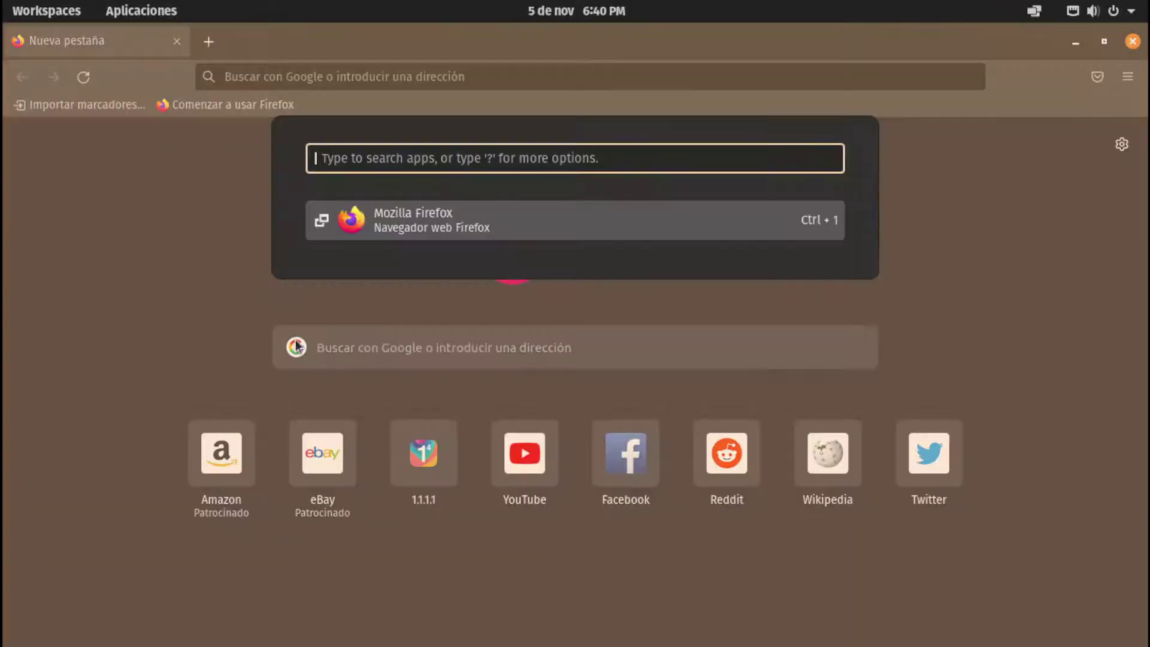
{"action": "key", "text": "super"}
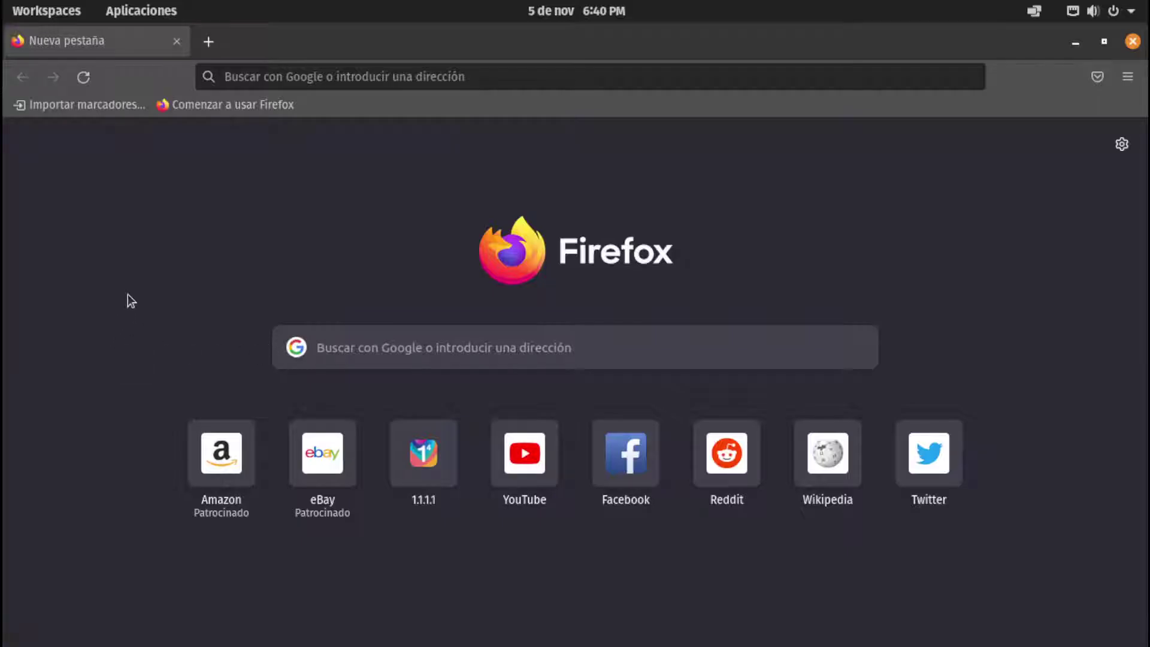
{"action": "left_click", "coordinate": [48, 11]}
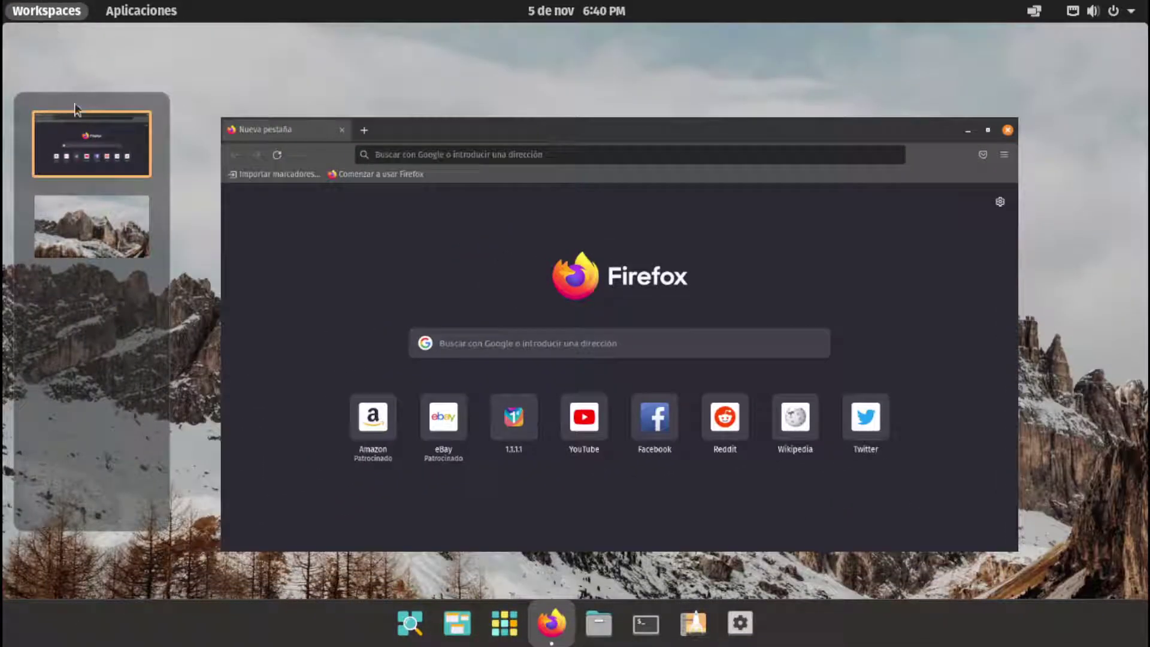
From the second workspace, close Firefox, dismiss Geary's Cuentas dialog, and close Firefox again
{"action": "left_click", "coordinate": [95, 189]}
{"action": "scroll", "coordinate": [95, 186], "scroll_direction": "up", "scroll_amount": 1}
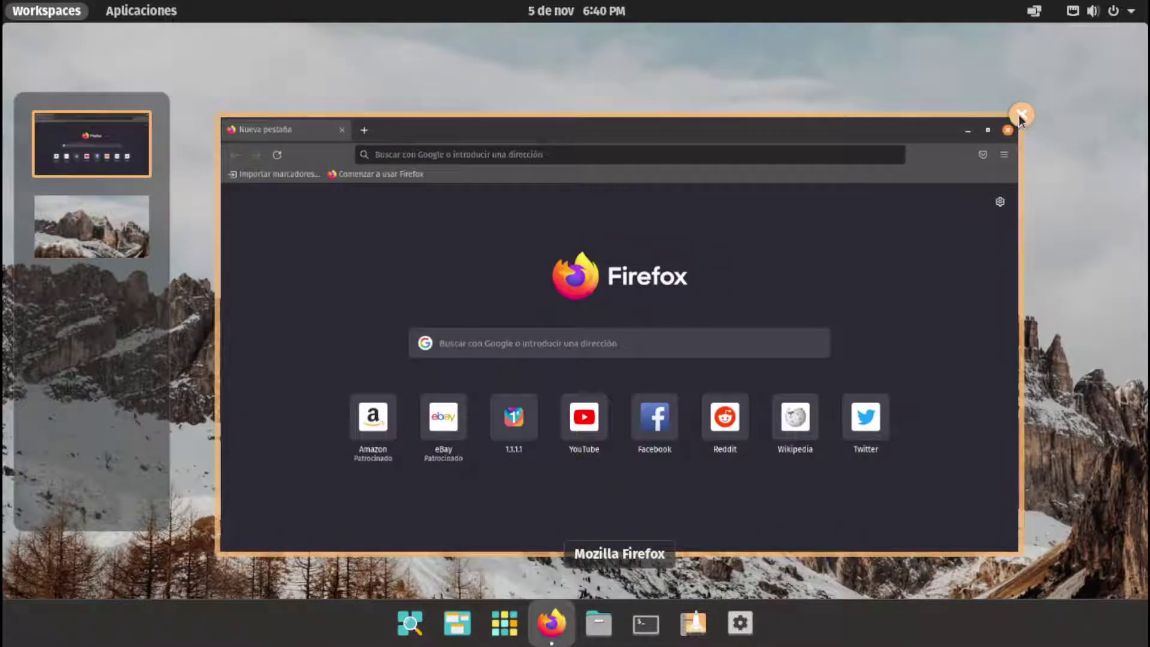
{"action": "left_click", "coordinate": [1018, 114]}
{"action": "left_click", "coordinate": [147, 169]}
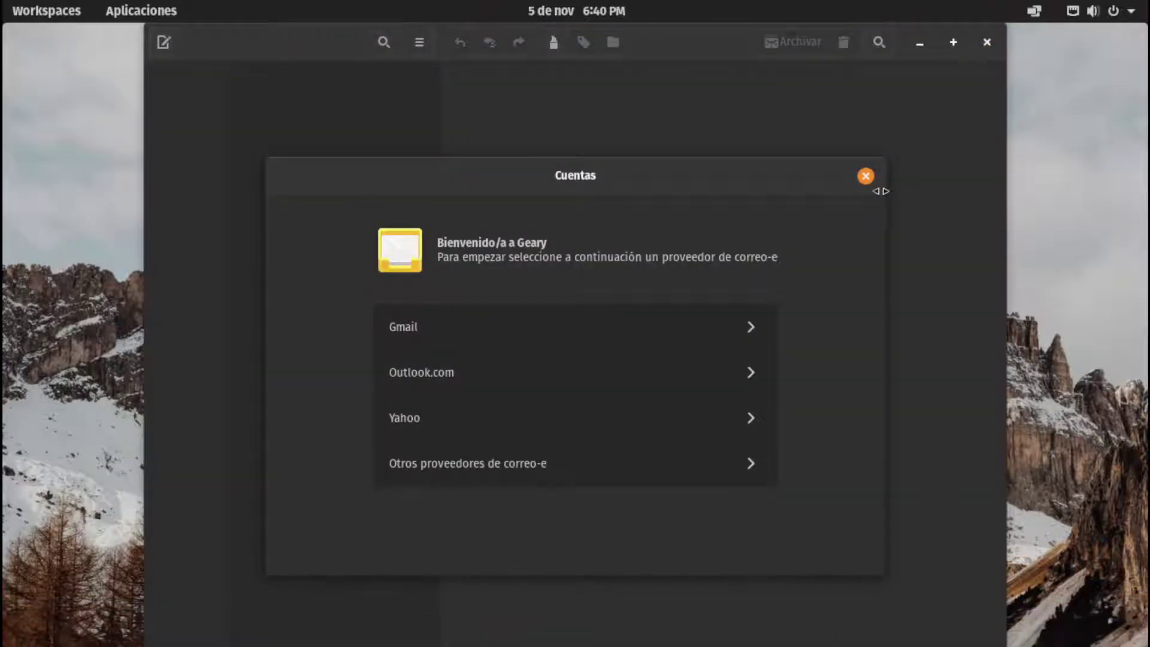
{"action": "left_click", "coordinate": [867, 176]}
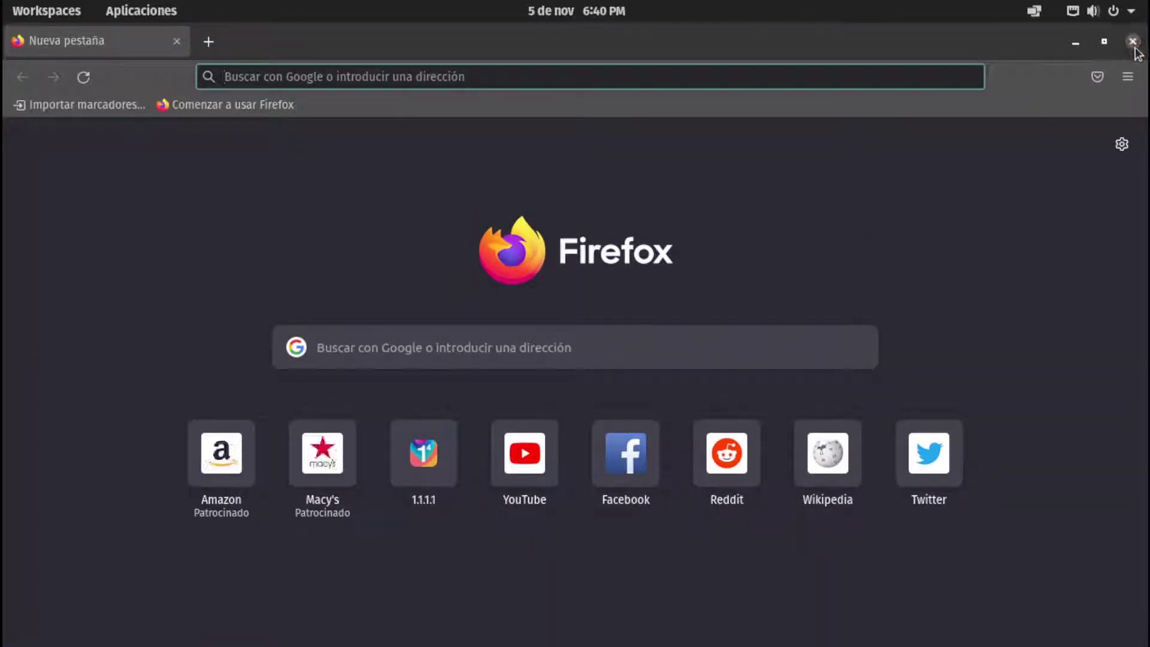
{"action": "left_click", "coordinate": [1131, 42]}
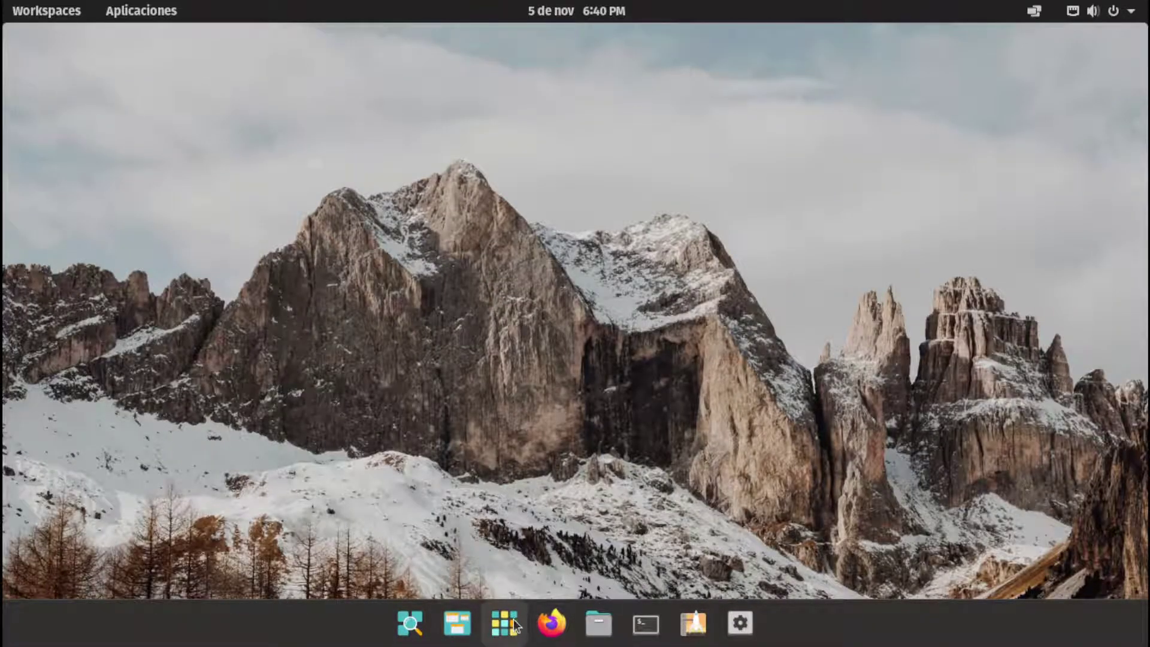
Browse the Aplicaciones grid and peek into the Utilities folder
{"action": "left_click", "coordinate": [504, 623]}
{"action": "left_click", "coordinate": [773, 332]}
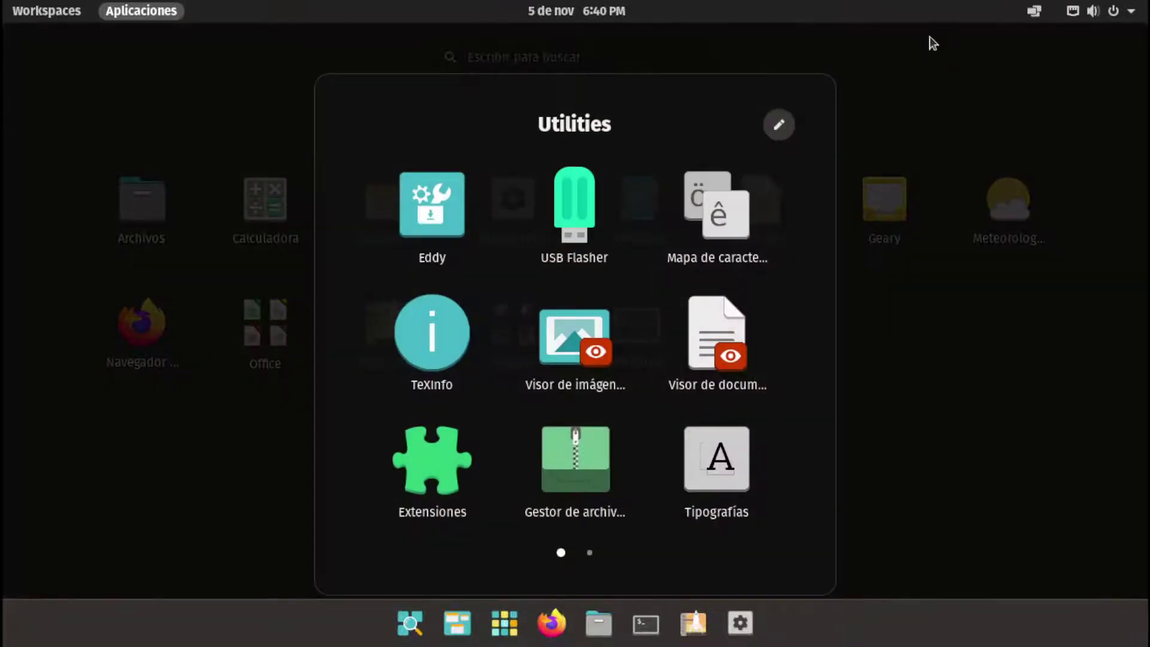
{"action": "left_click", "coordinate": [930, 37]}
Inspect the tiling options and the system status menu with its wired connection options
{"action": "left_click", "coordinate": [1034, 11]}
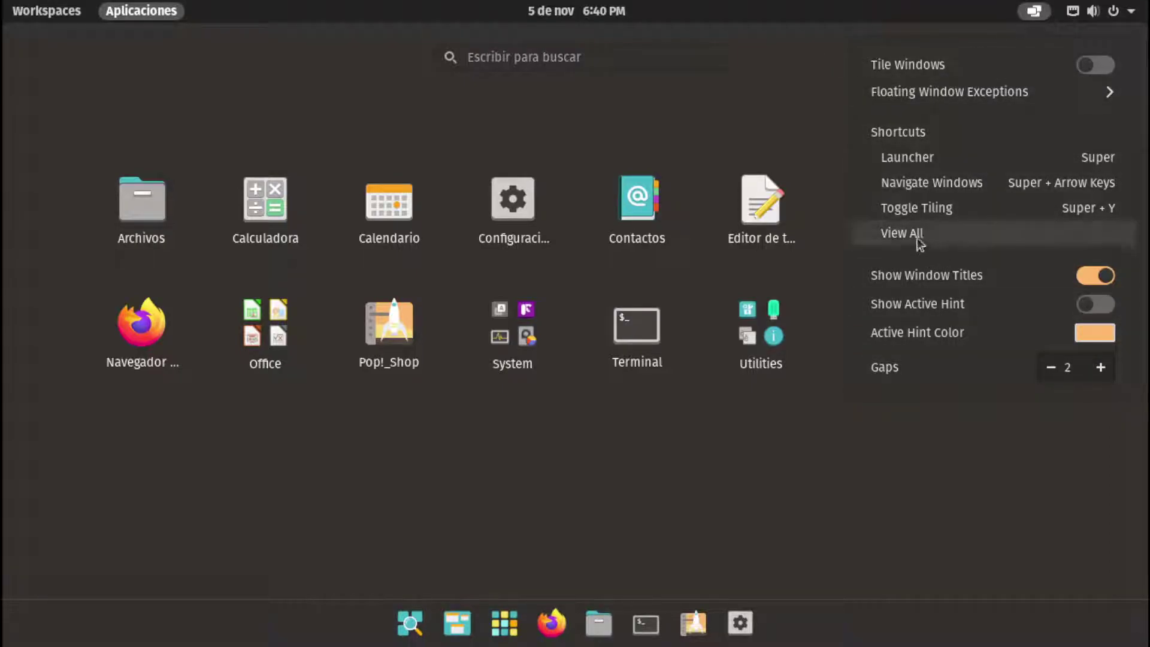
{"action": "left_click", "coordinate": [1065, 13]}
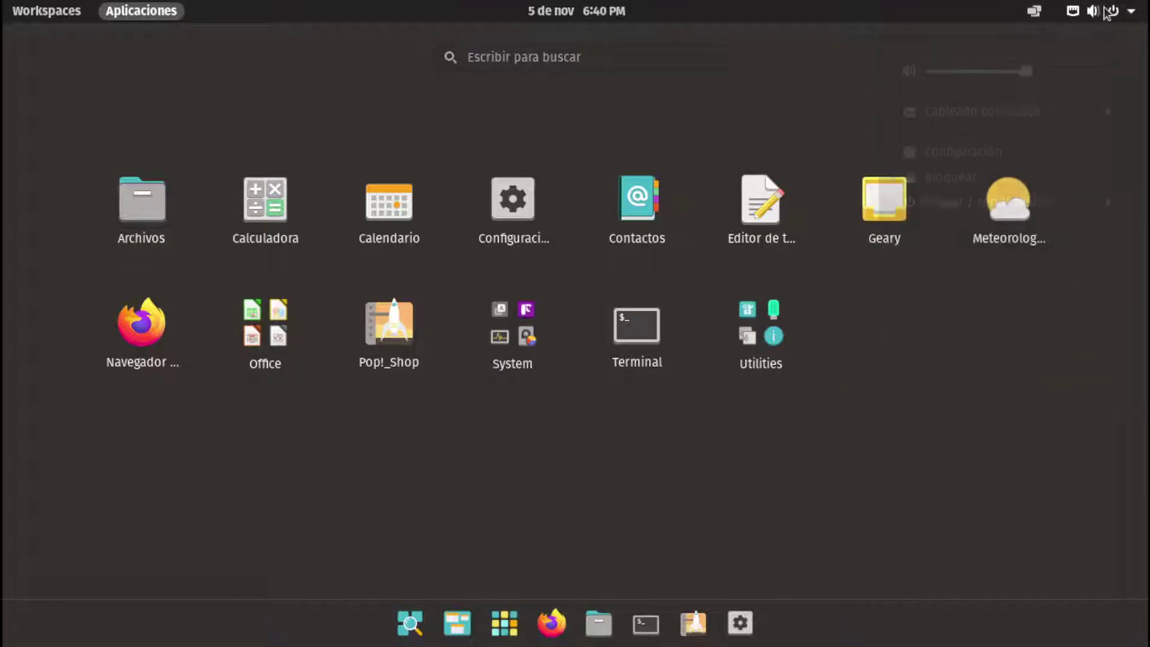
{"action": "left_click", "coordinate": [1001, 105]}
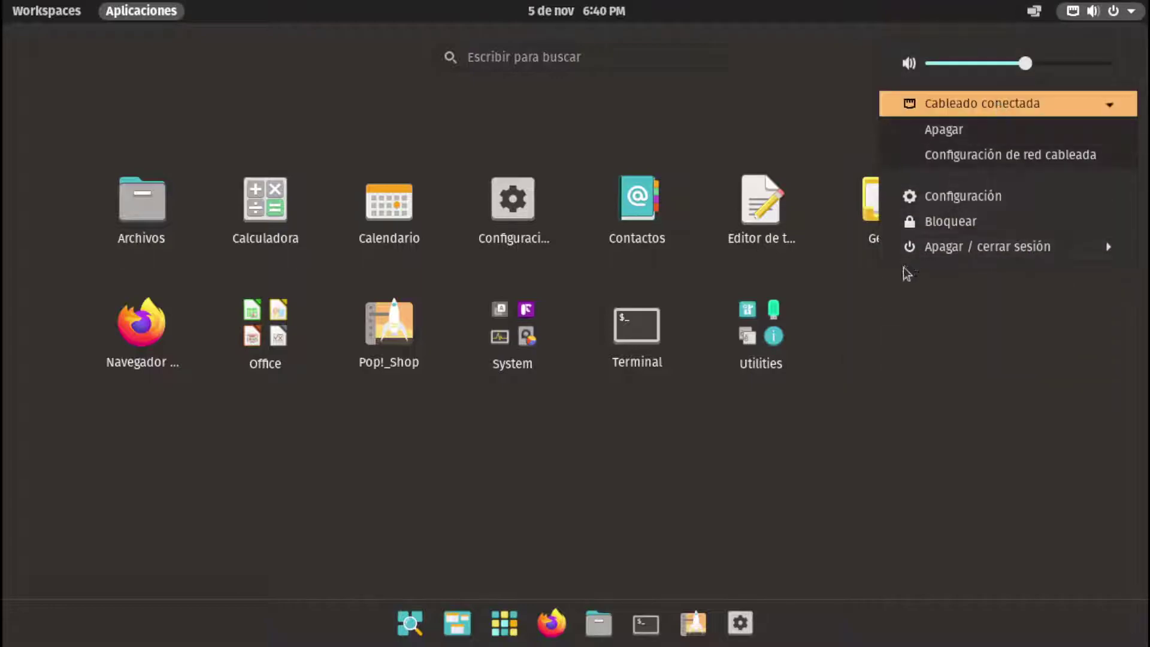
{"action": "left_click", "coordinate": [1039, 14]}
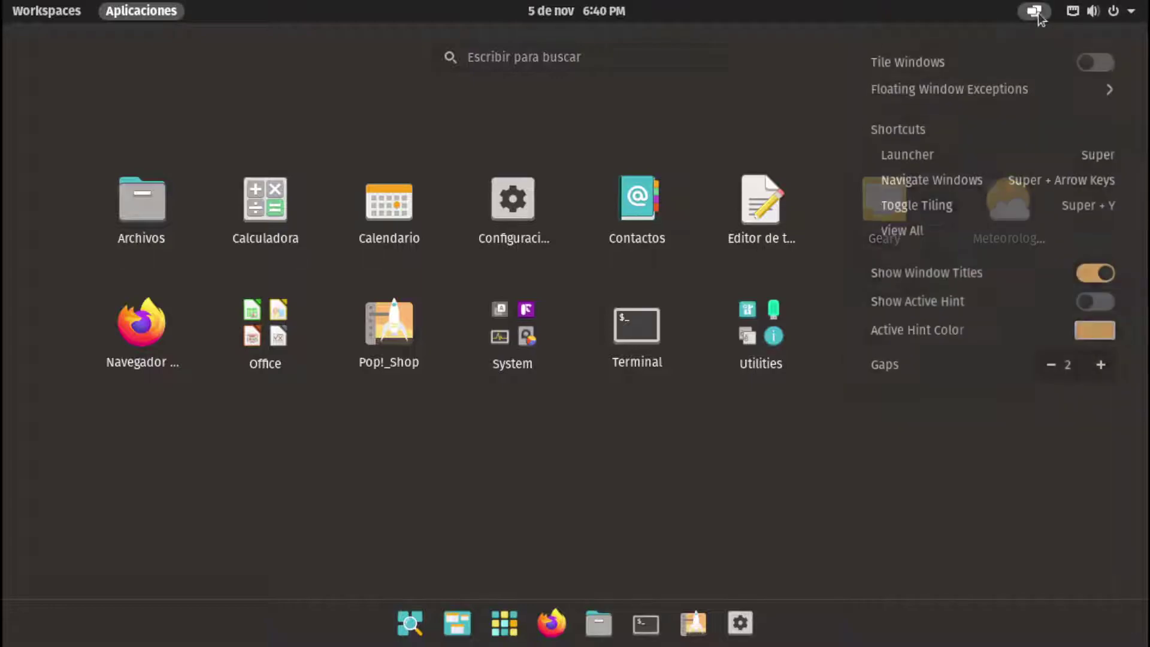
{"action": "left_click", "coordinate": [1036, 12]}
{"action": "left_click", "coordinate": [1072, 10]}
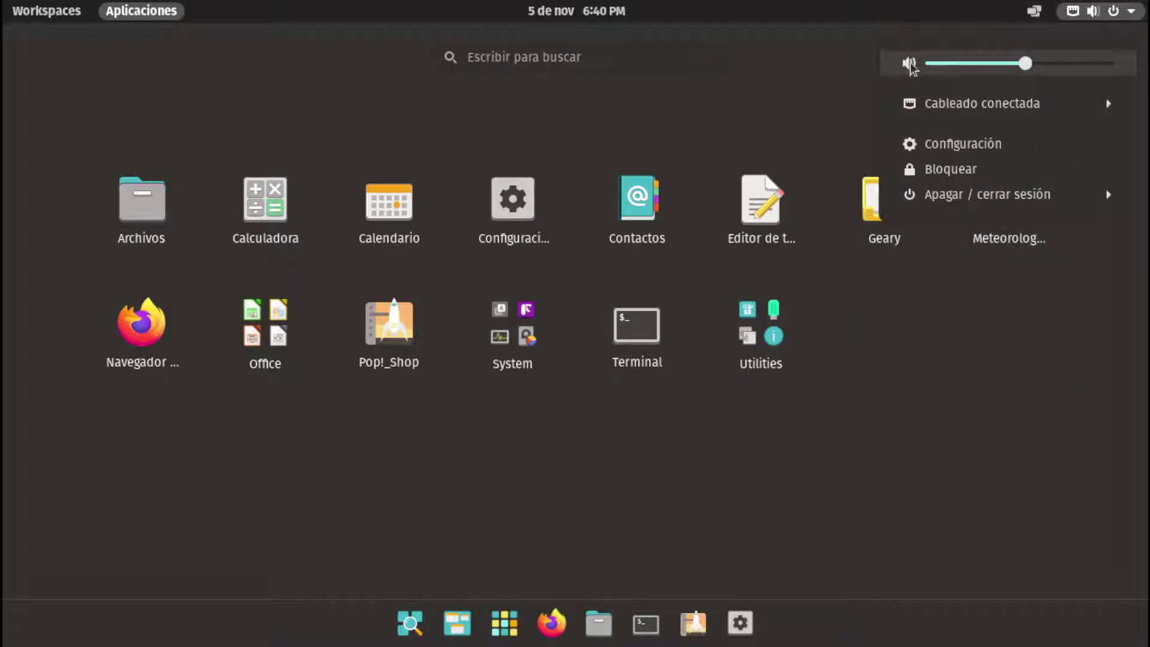
{"action": "left_click", "coordinate": [604, 432]}
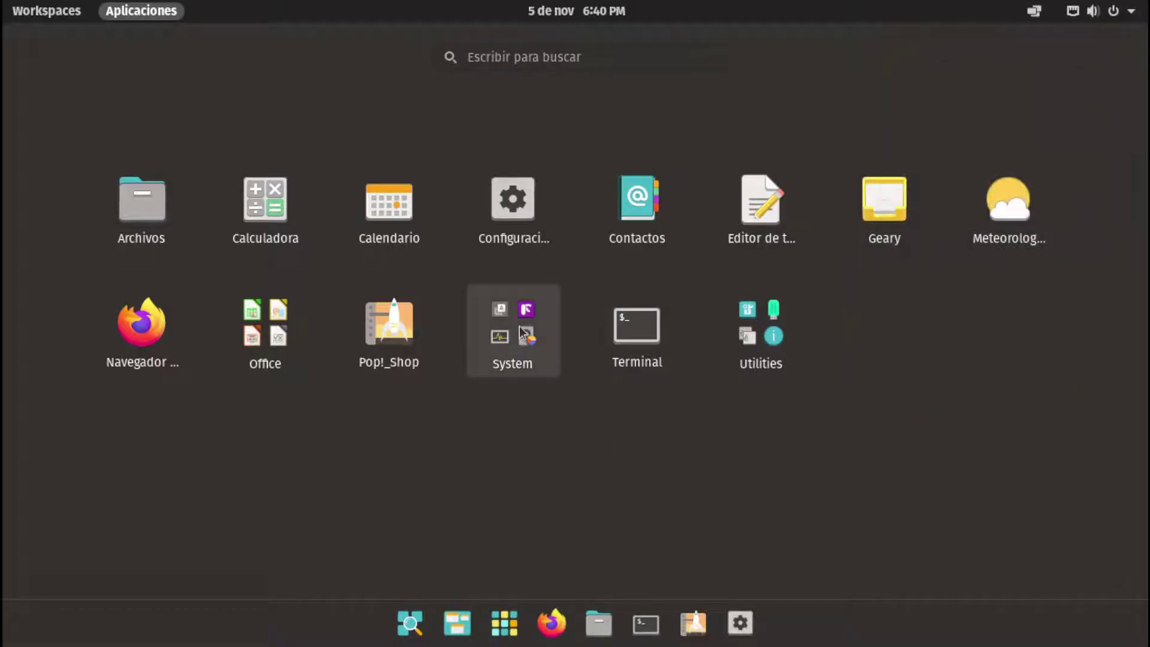
Peek into the System folder, dismiss the launcher, and start Settings from the dock
{"action": "left_click", "coordinate": [512, 333]}
{"action": "key", "text": "Escape"}
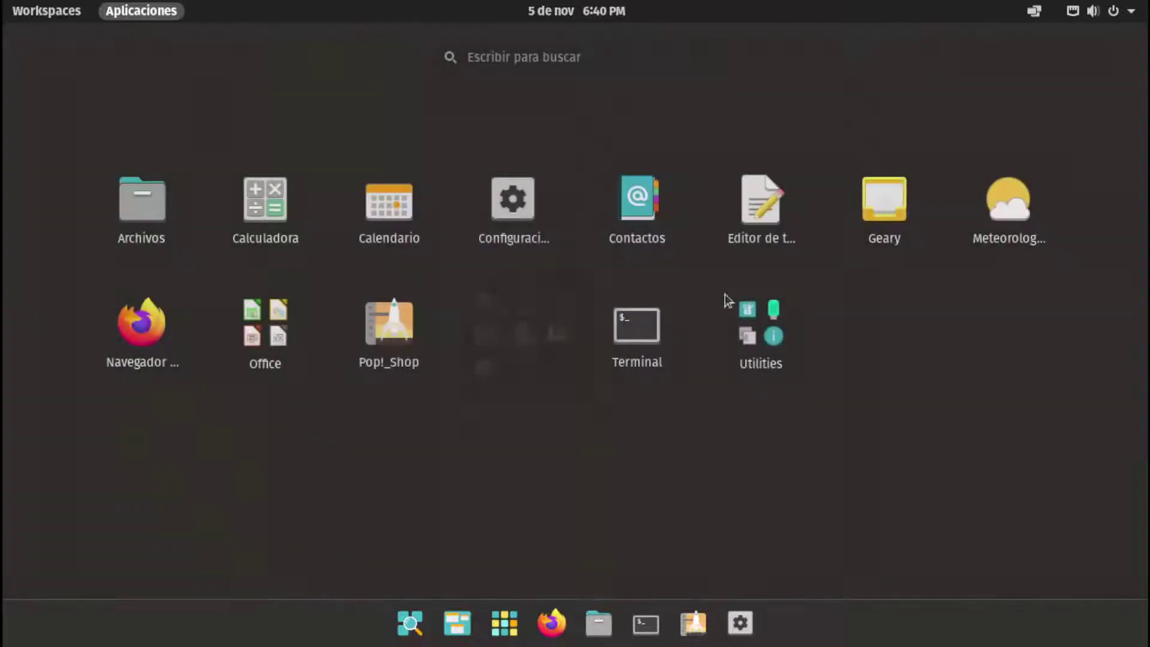
{"action": "left_click", "coordinate": [740, 623]}
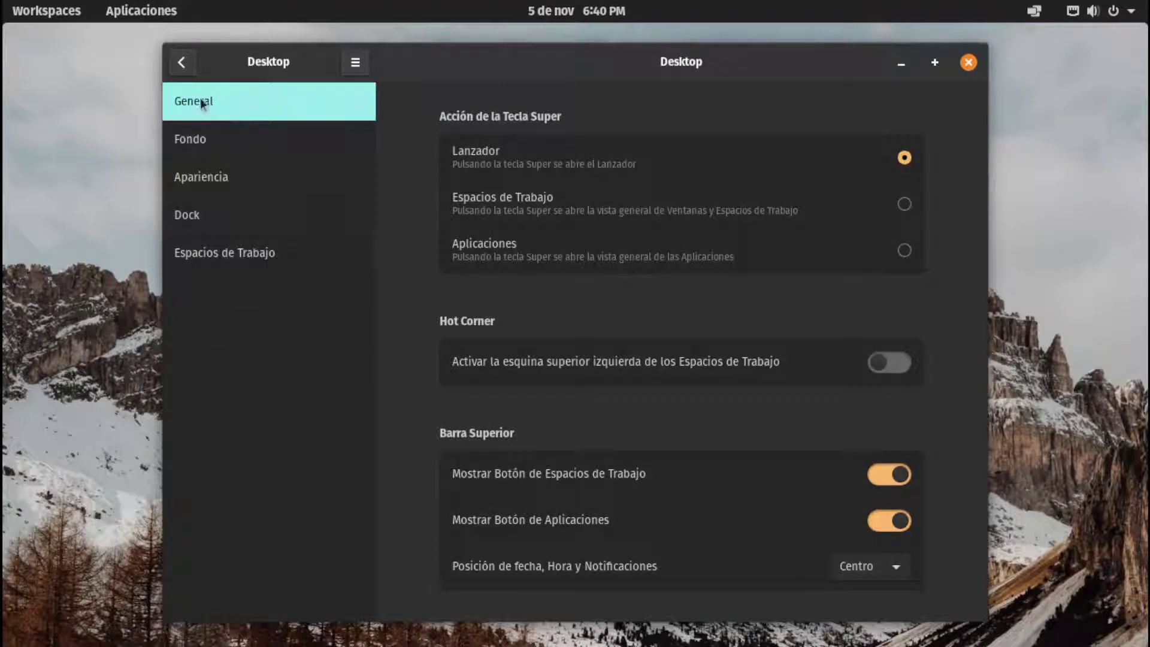
Open Sonido and review the analog stereo output, Sobreamplificación off, and internal microphone input
{"action": "left_click", "coordinate": [181, 62]}
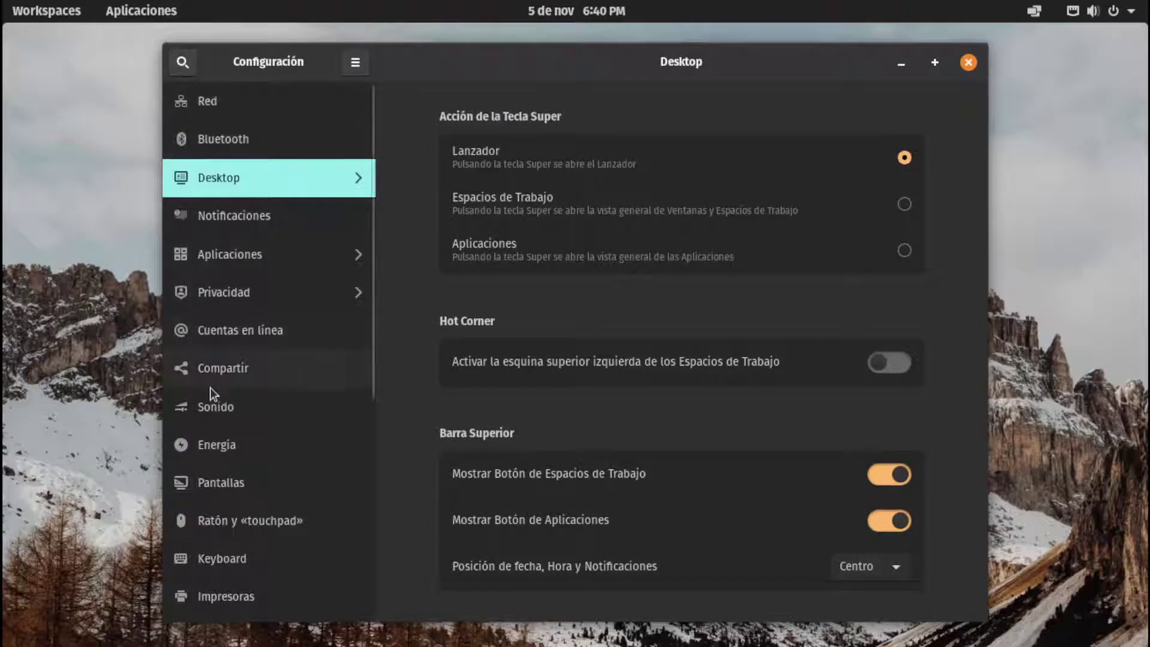
{"action": "left_click", "coordinate": [225, 409]}
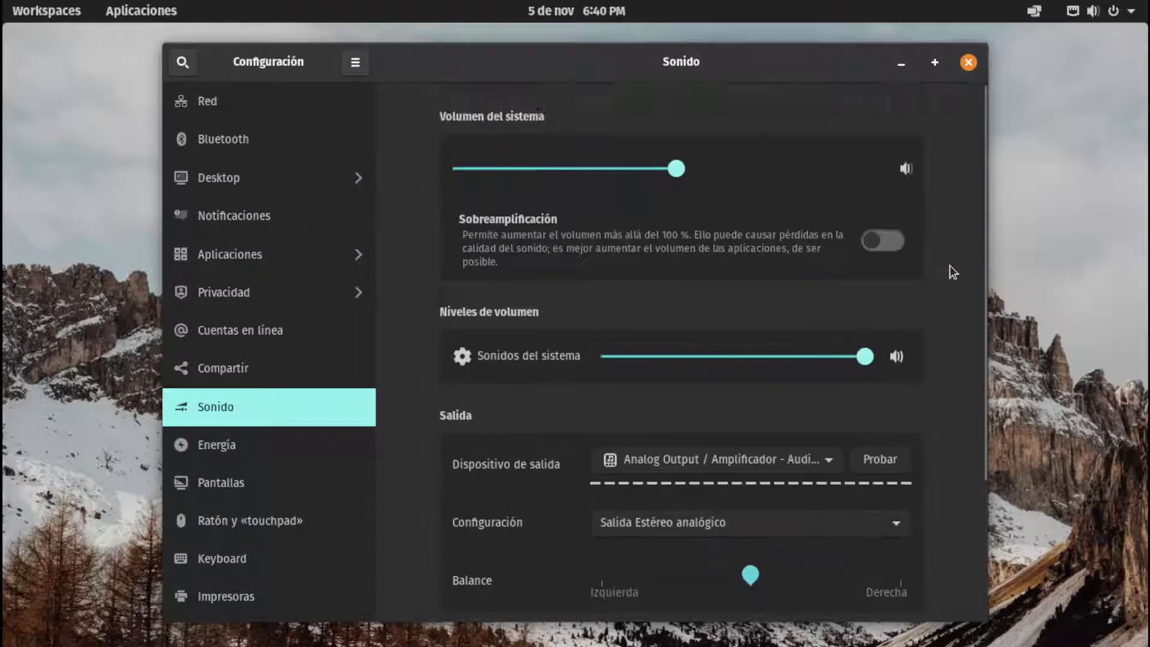
{"action": "scroll", "coordinate": [903, 285], "scroll_direction": "down", "scroll_amount": 3}
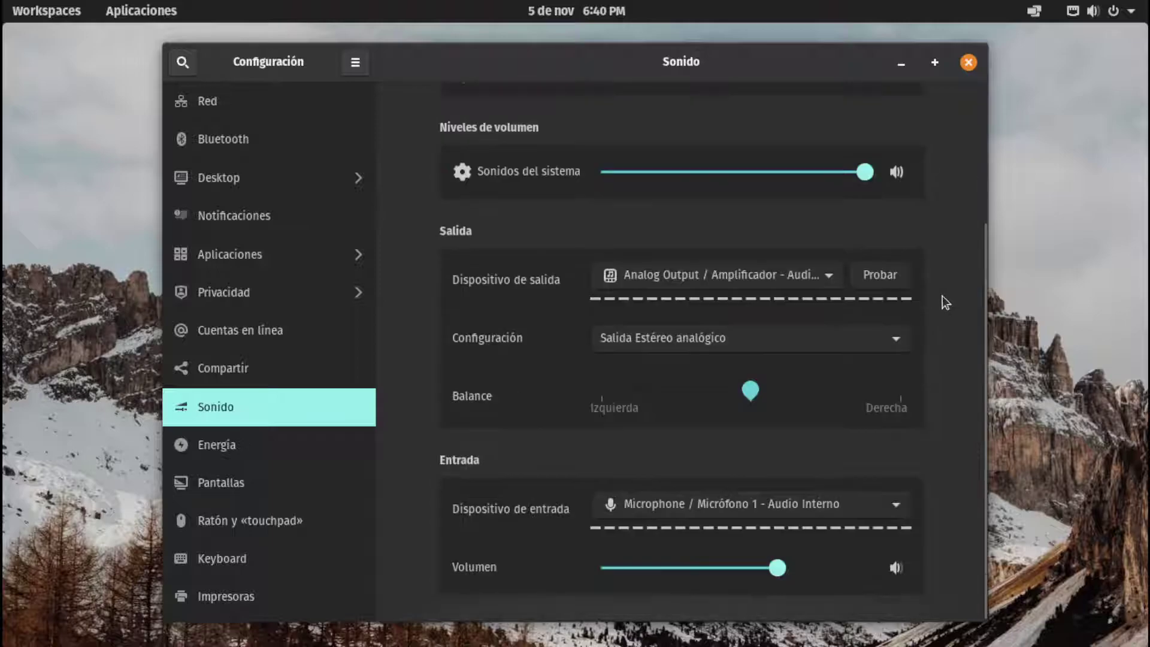
{"action": "scroll", "coordinate": [431, 245], "scroll_direction": "up", "scroll_amount": 2}
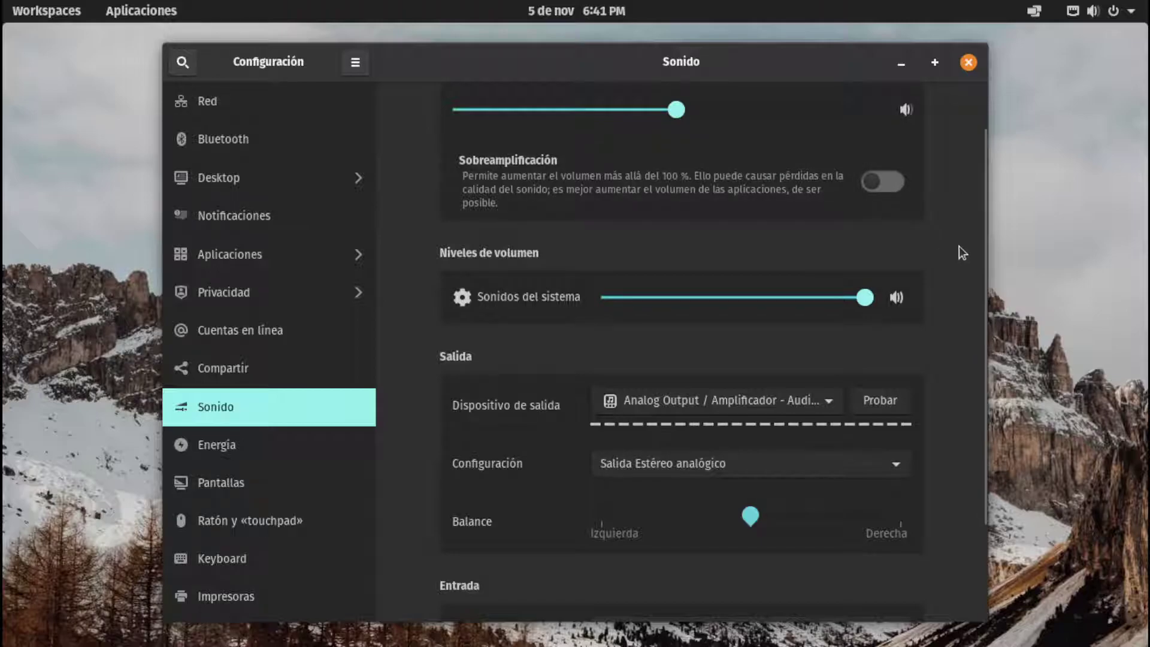
{"action": "scroll", "coordinate": [979, 247], "scroll_direction": "down", "scroll_amount": 5}
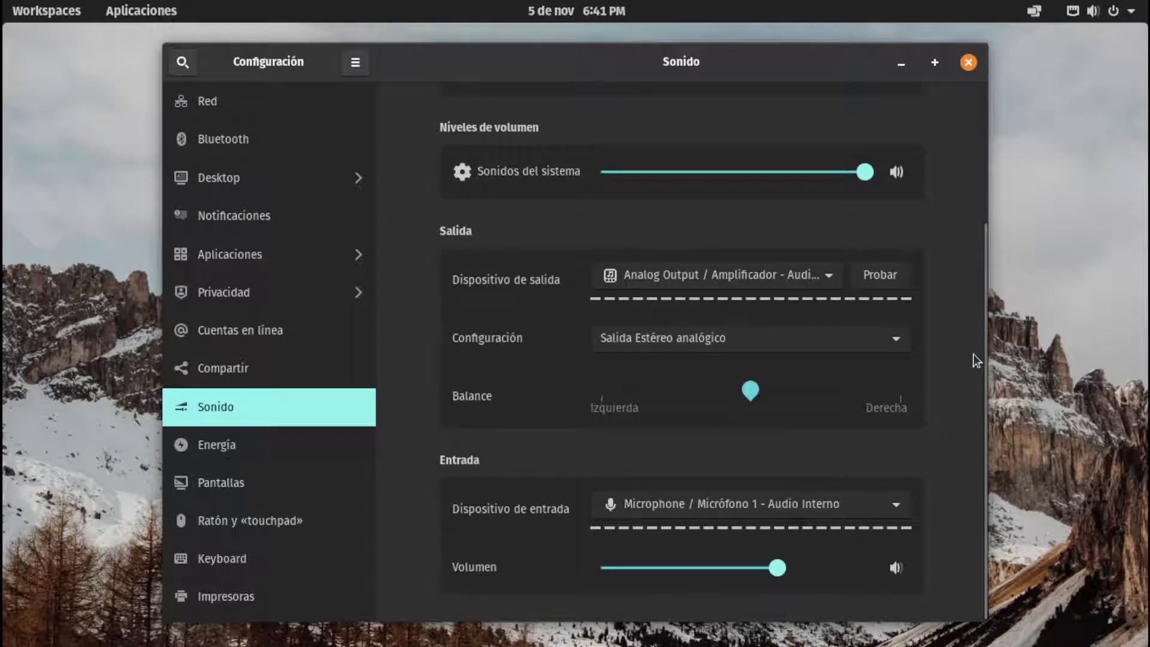
{"action": "scroll", "coordinate": [979, 363], "scroll_direction": "up", "scroll_amount": 5}
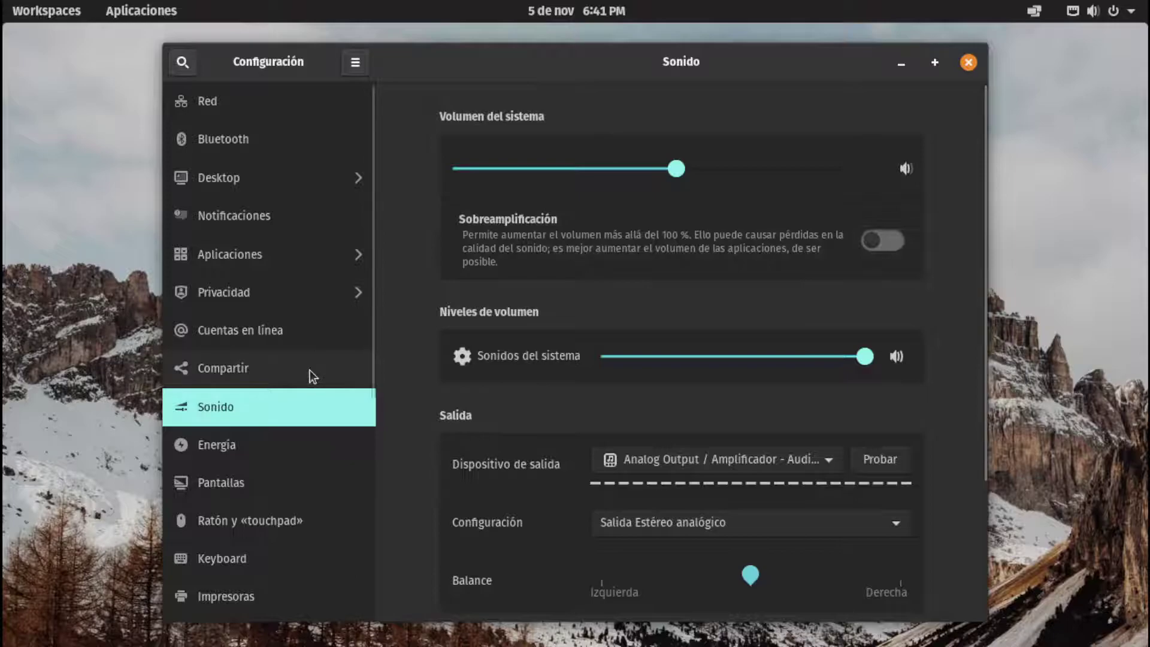
Turn on sharing in Compartir and allow screen sharing over Conexión cableada 1
{"action": "left_click", "coordinate": [310, 369]}
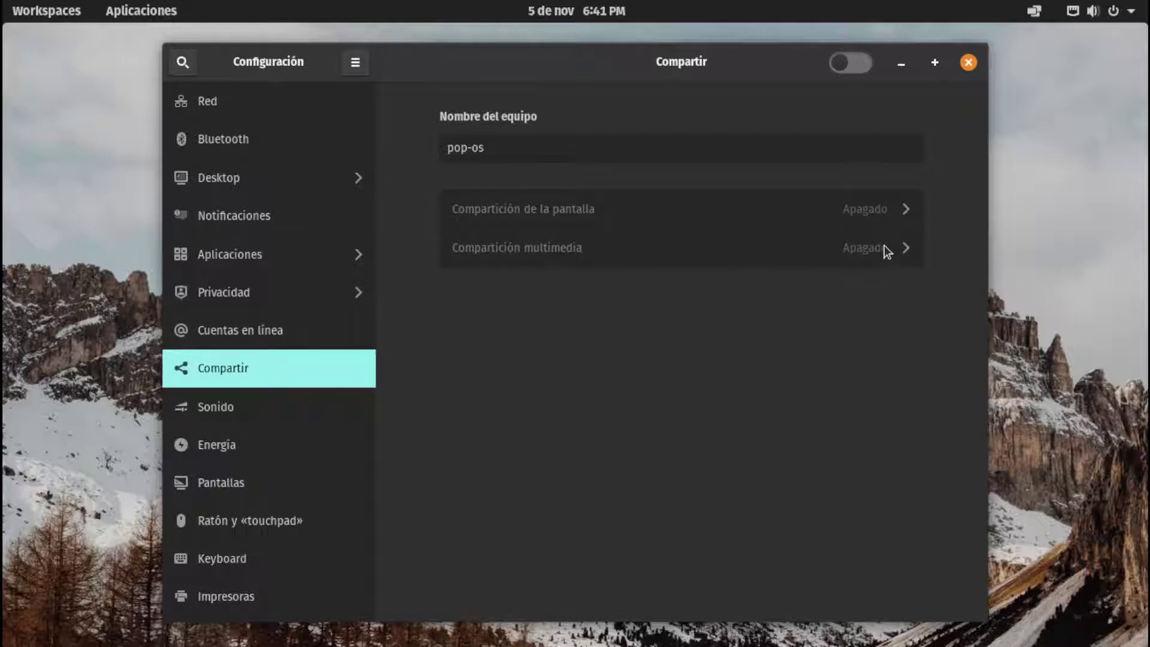
{"action": "left_click", "coordinate": [555, 147]}
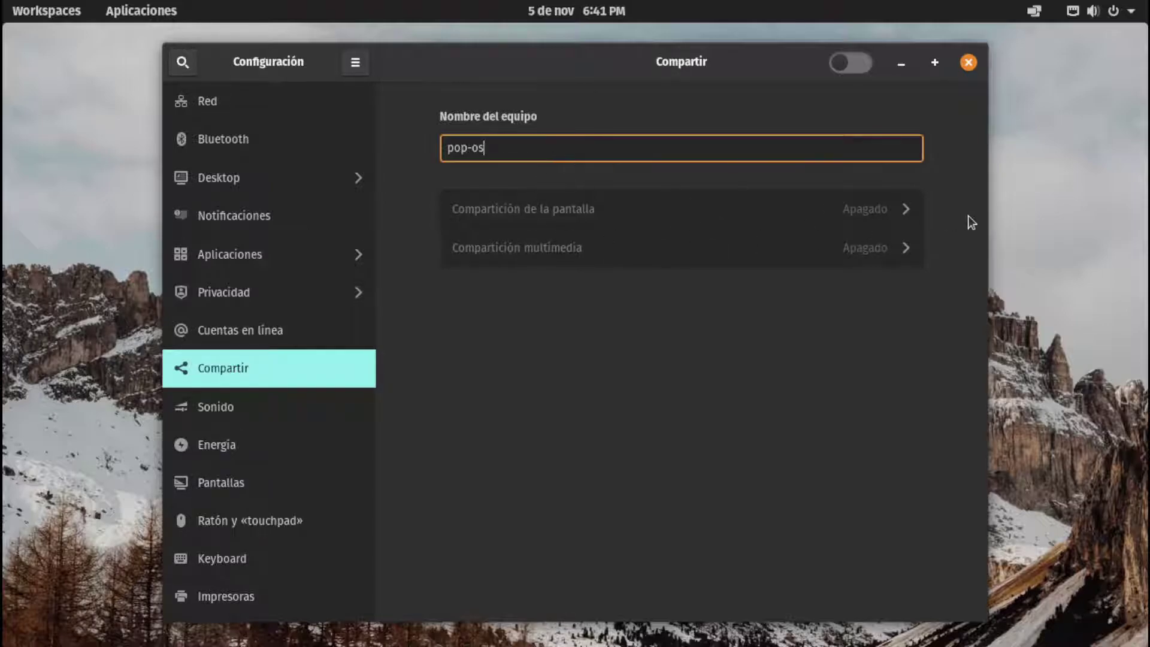
{"action": "left_click", "coordinate": [860, 62]}
{"action": "left_click", "coordinate": [867, 219]}
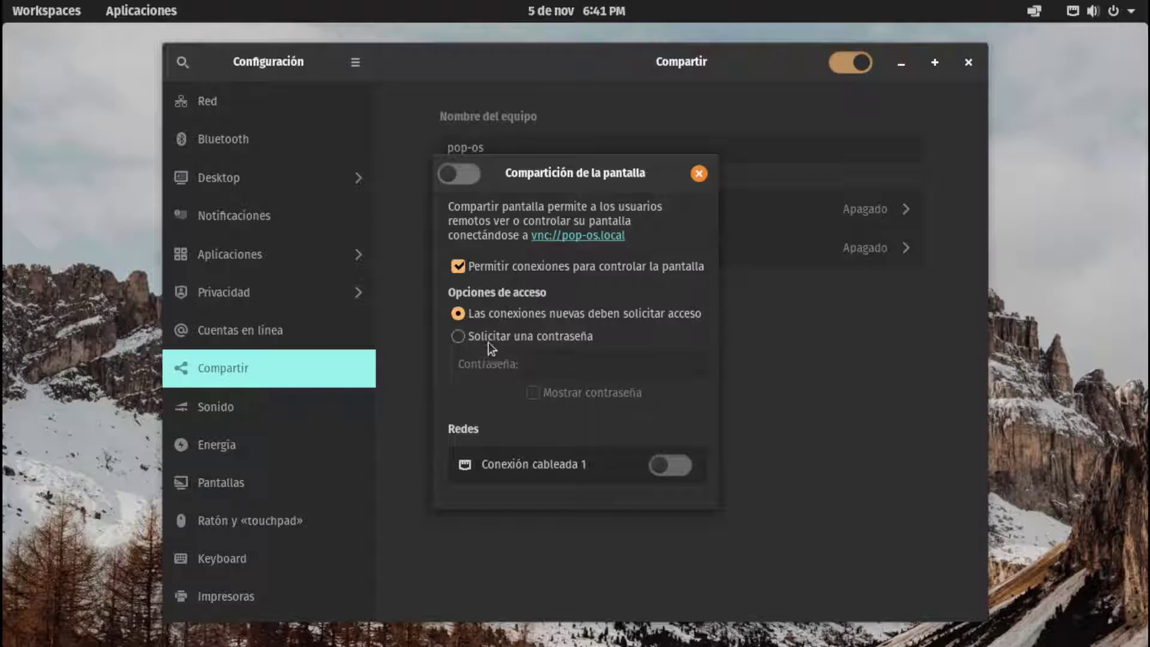
{"action": "left_click", "coordinate": [673, 468]}
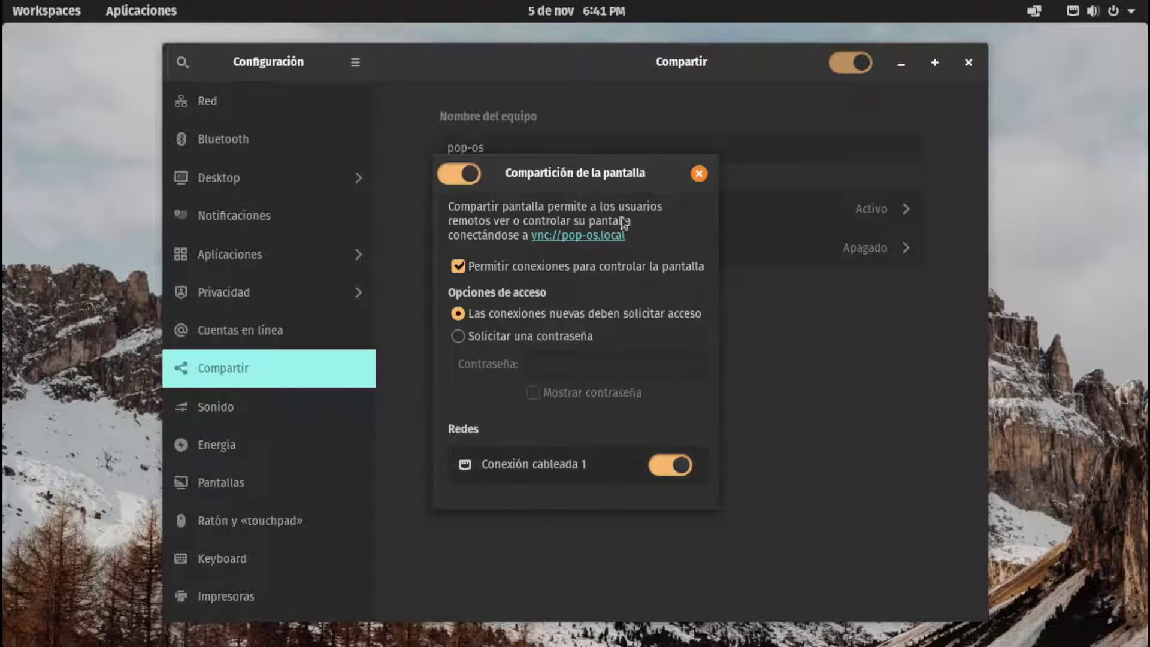
{"action": "left_click", "coordinate": [698, 175]}
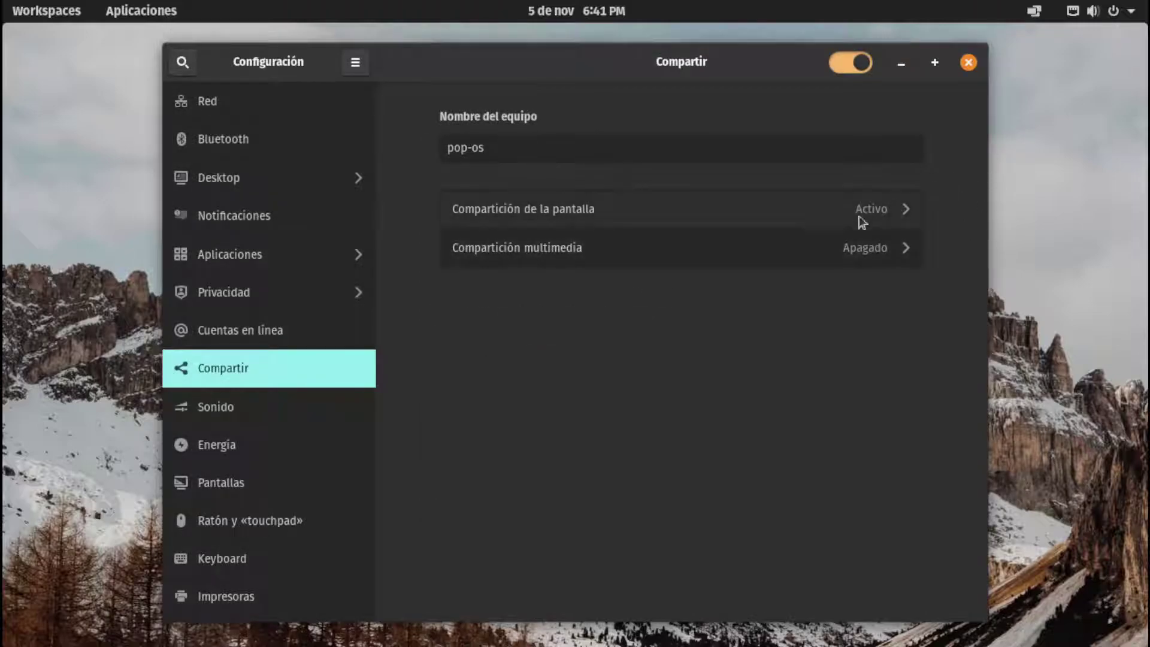
{"action": "left_click", "coordinate": [773, 210]}
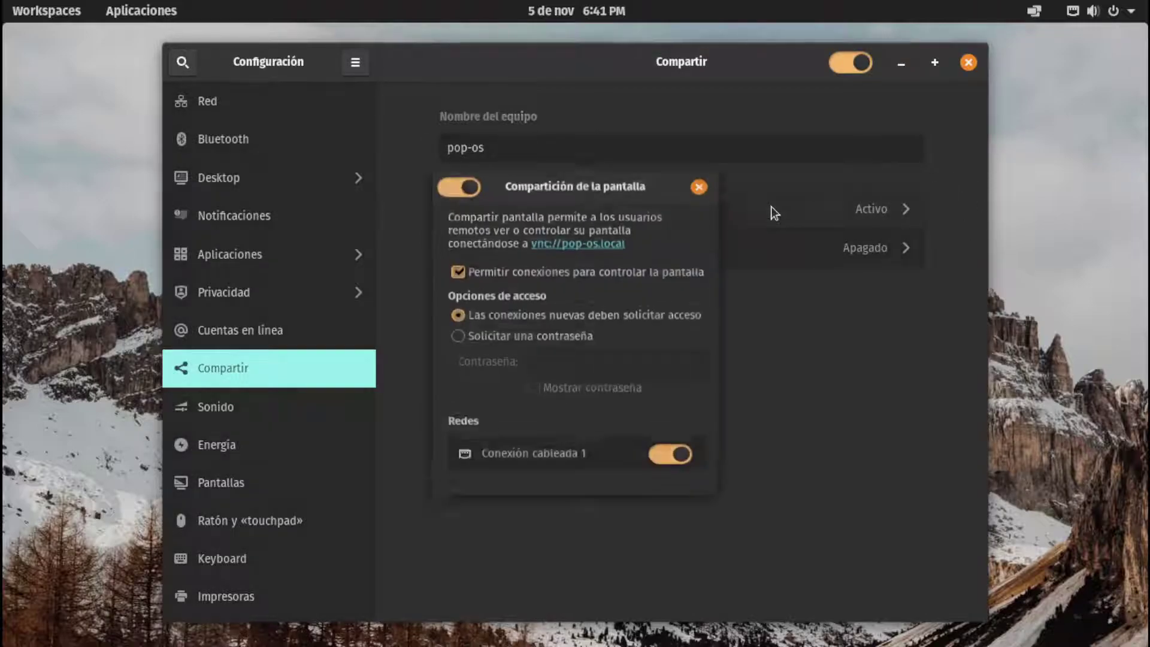
Copy the vnc://pop-os.local address and search it in Firefox
{"action": "right_click", "coordinate": [588, 237]}
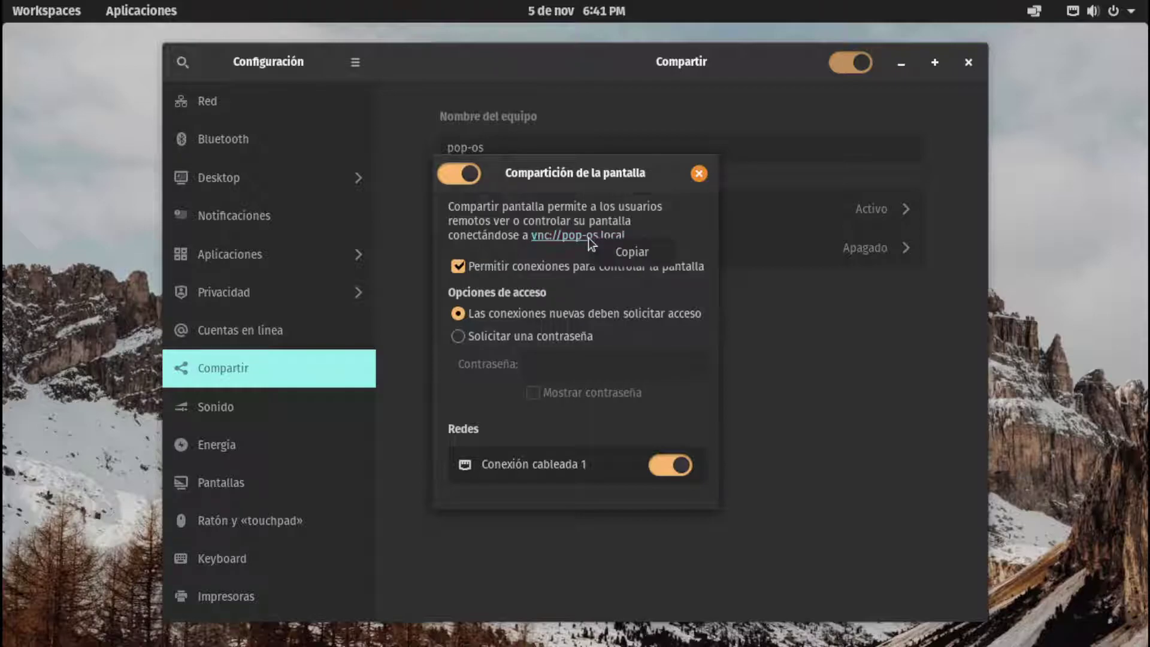
{"action": "left_click", "coordinate": [623, 252]}
{"action": "left_click", "coordinate": [699, 174]}
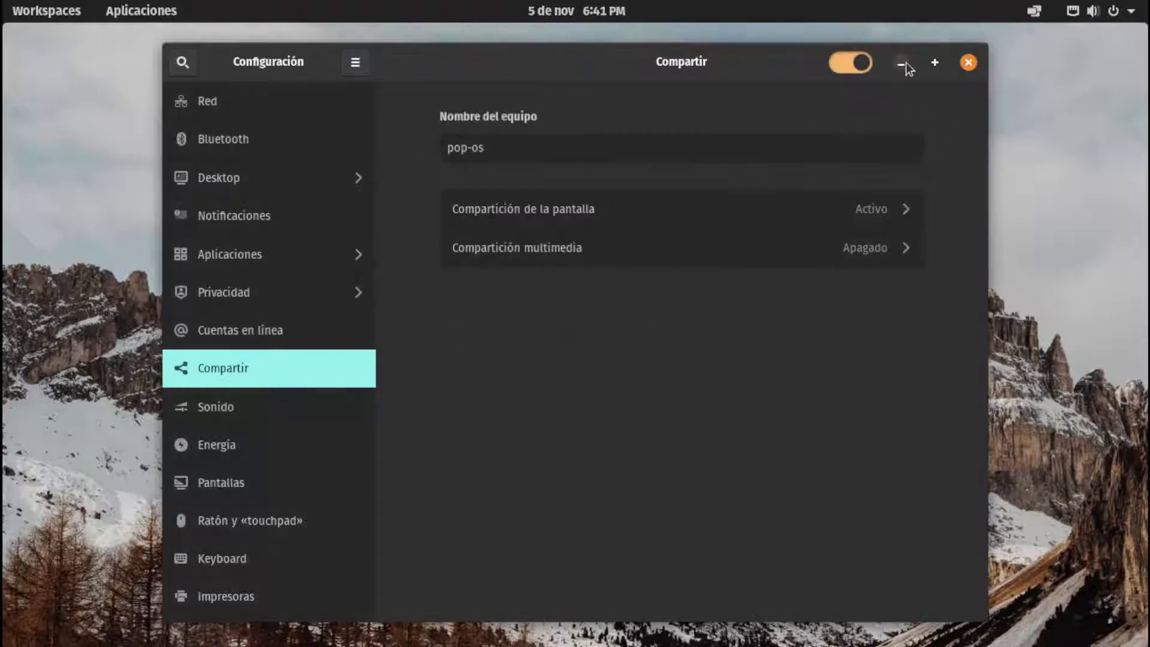
{"action": "left_click", "coordinate": [902, 63]}
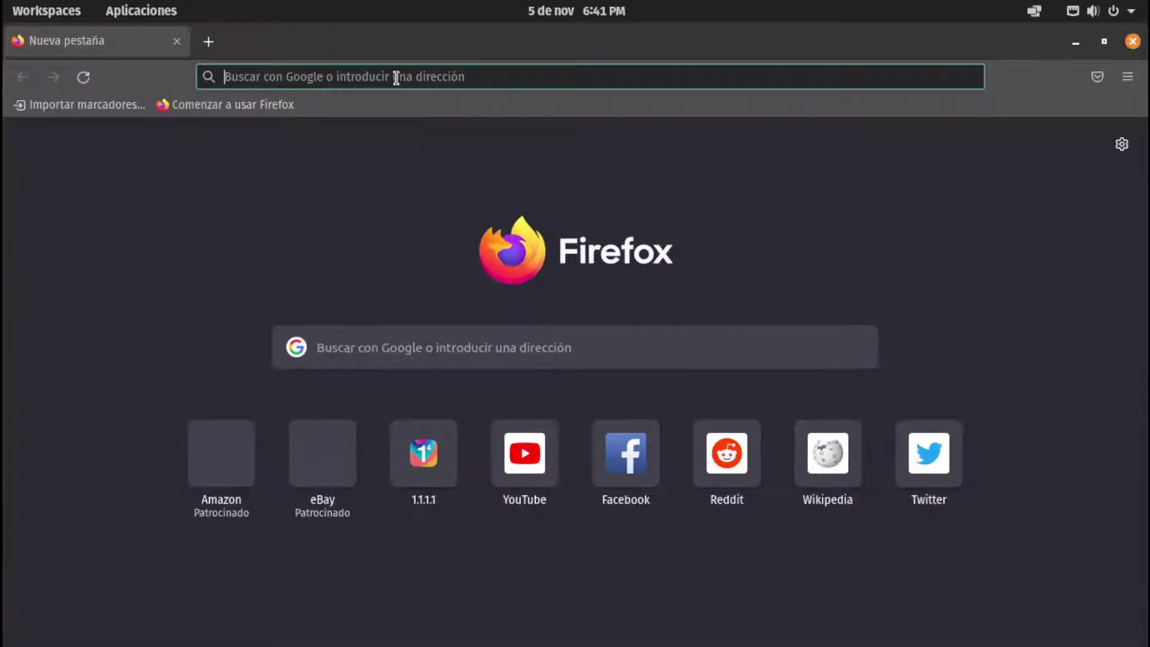
{"action": "left_click", "coordinate": [396, 78]}
{"action": "type", "text": "vnc://pop-os.local"}
{"action": "key", "text": "Return"}
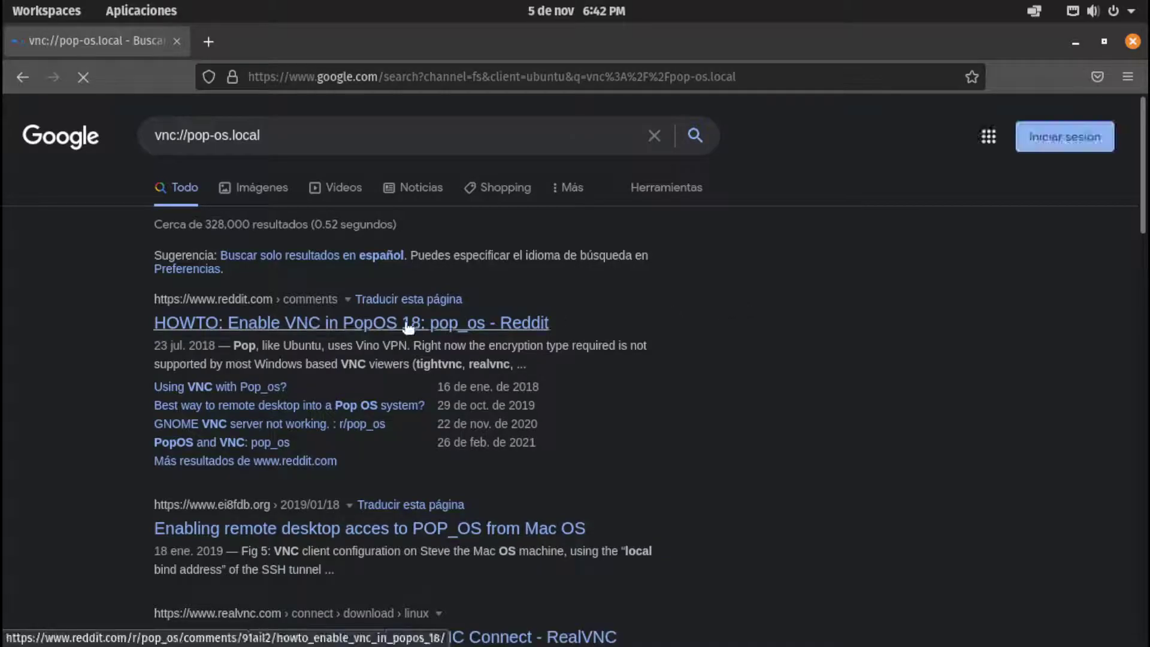
Read Reddit's "HOWTO: Enable VNC in PopOS 18" post and comments, then close Firefox
{"action": "left_click", "coordinate": [411, 326]}
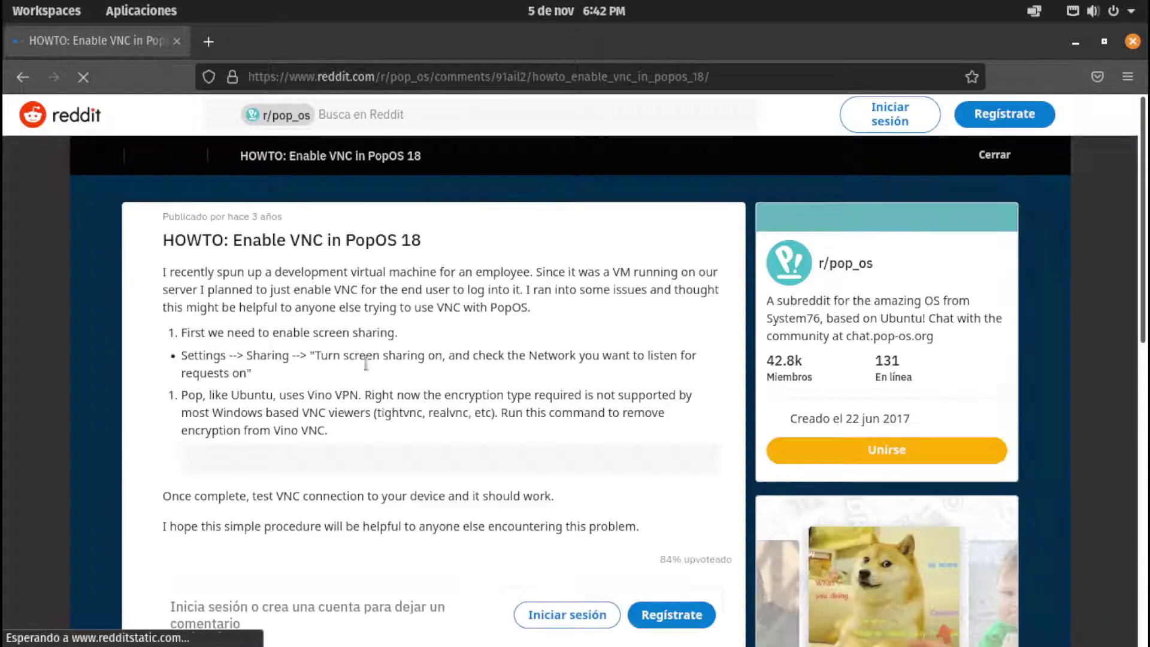
{"action": "scroll", "coordinate": [333, 388], "scroll_direction": "down", "scroll_amount": 3}
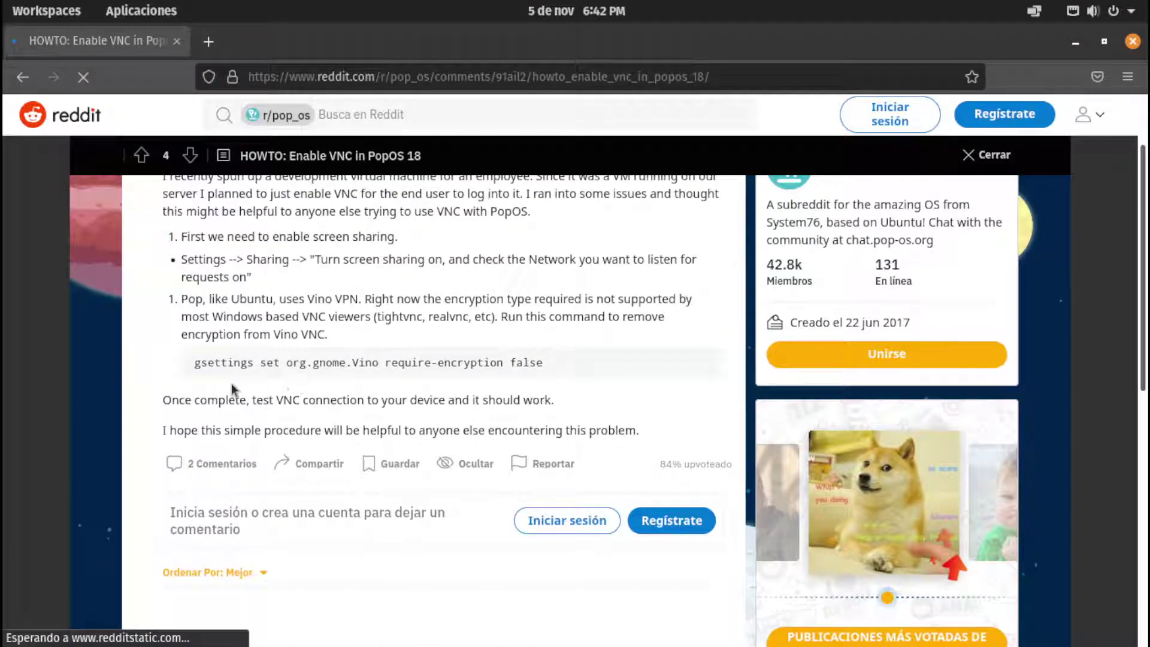
{"action": "scroll", "coordinate": [326, 380], "scroll_direction": "down", "scroll_amount": 5}
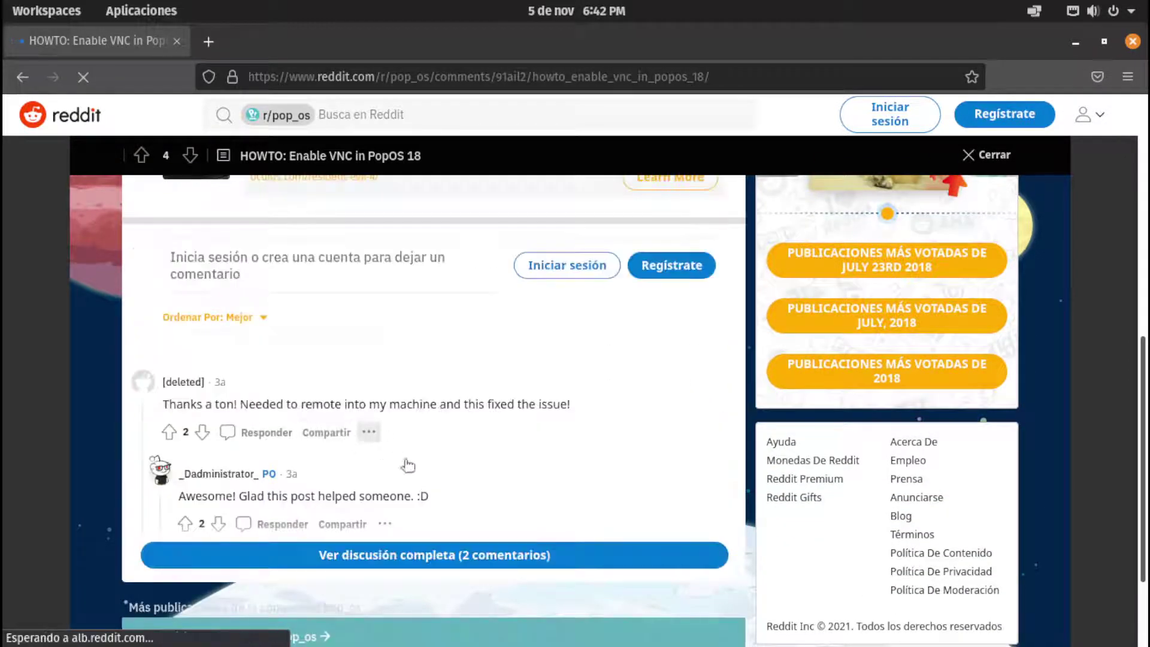
{"action": "scroll", "coordinate": [405, 466], "scroll_direction": "down", "scroll_amount": 2}
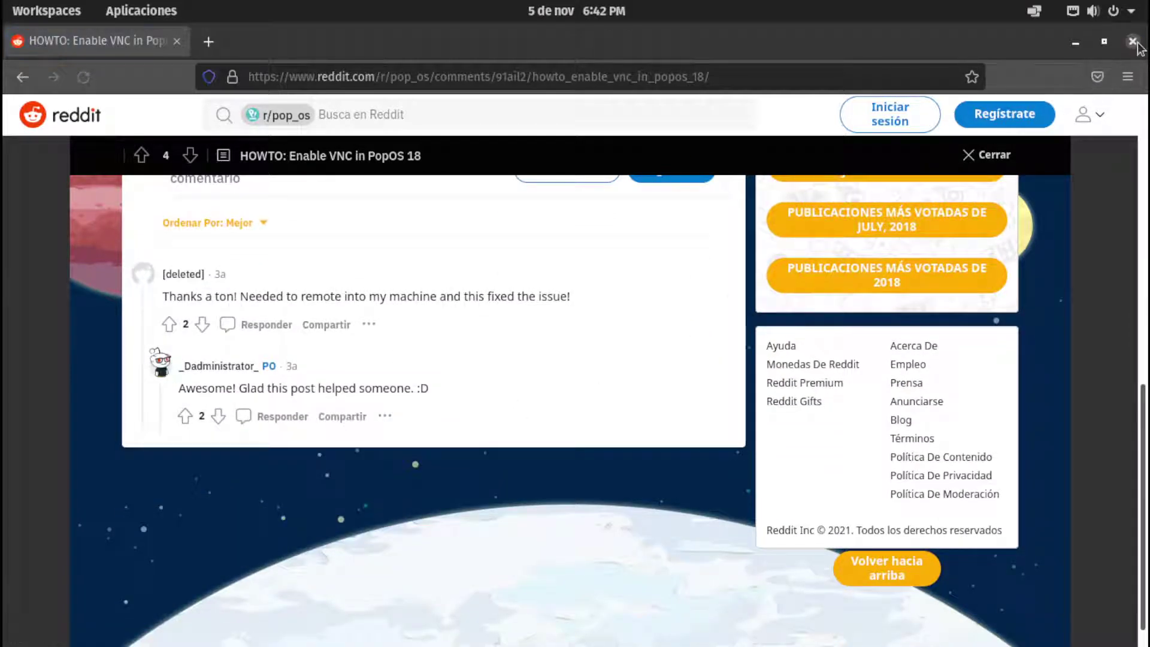
{"action": "left_click", "coordinate": [1132, 41]}
Switch off Compartición de la pantalla in Settings' Compartir page
{"action": "left_click", "coordinate": [740, 633]}
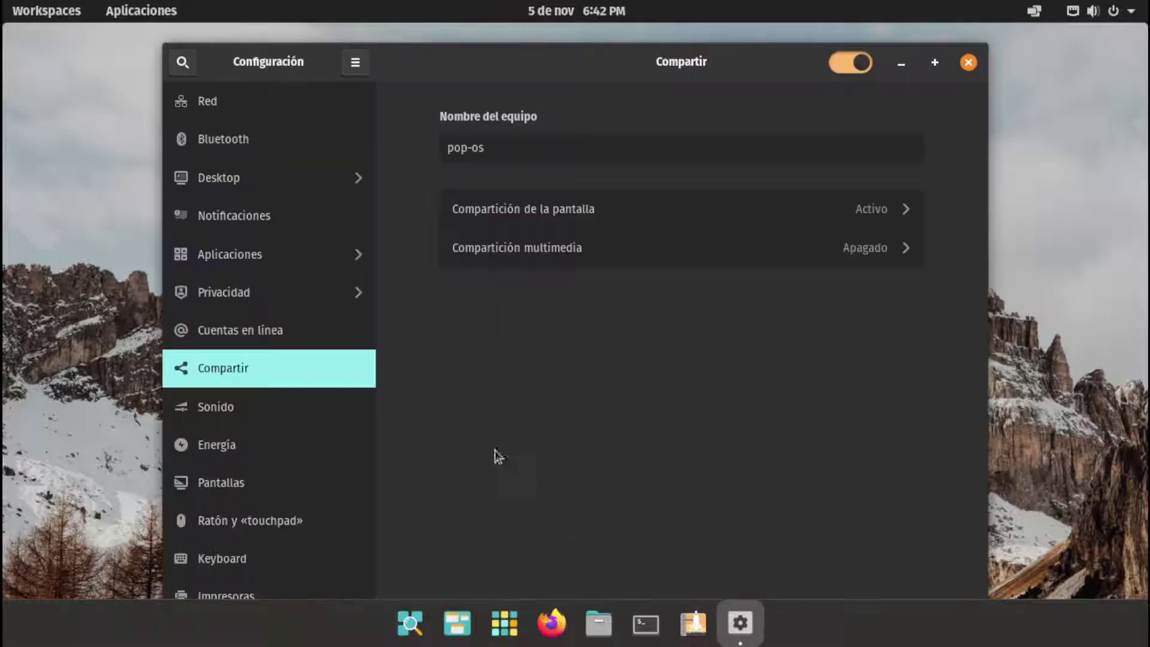
{"action": "left_click", "coordinate": [813, 214]}
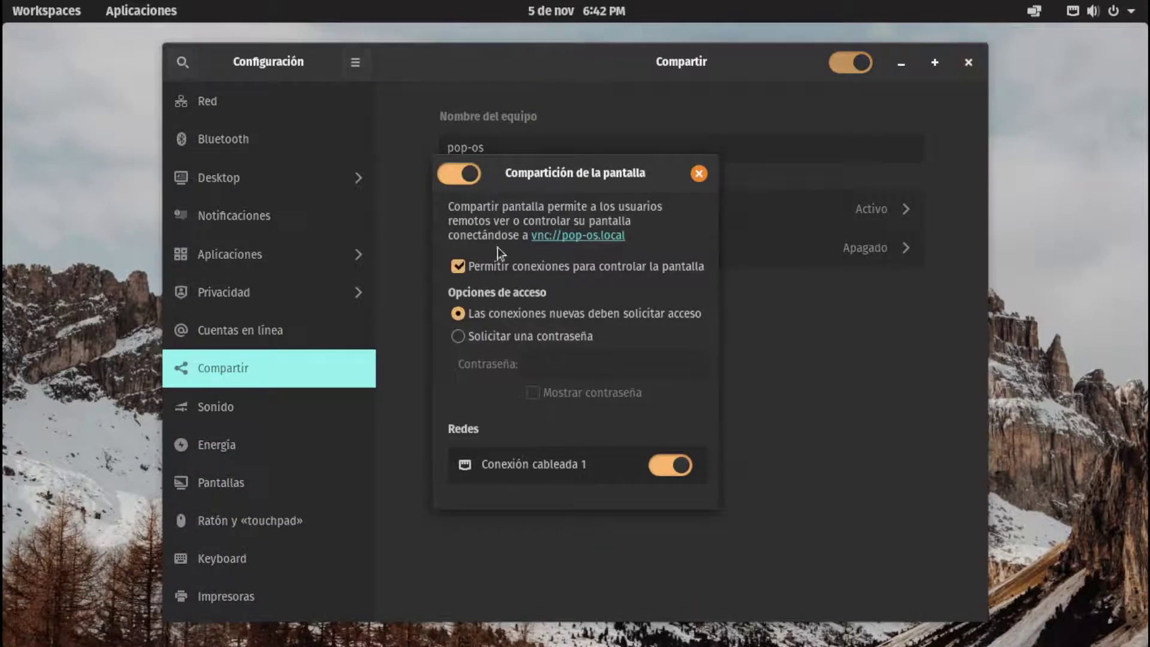
{"action": "left_click", "coordinate": [476, 180]}
{"action": "left_click", "coordinate": [699, 173]}
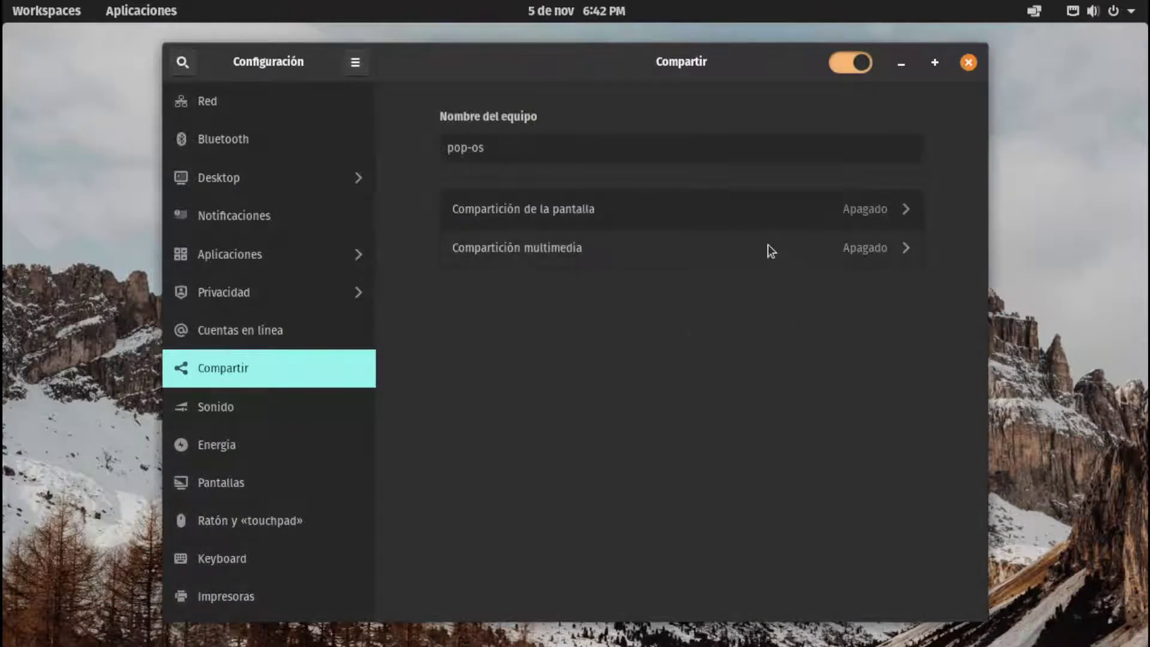
Turn on Compartición multimedia over the wired connection
{"action": "left_click", "coordinate": [789, 250]}
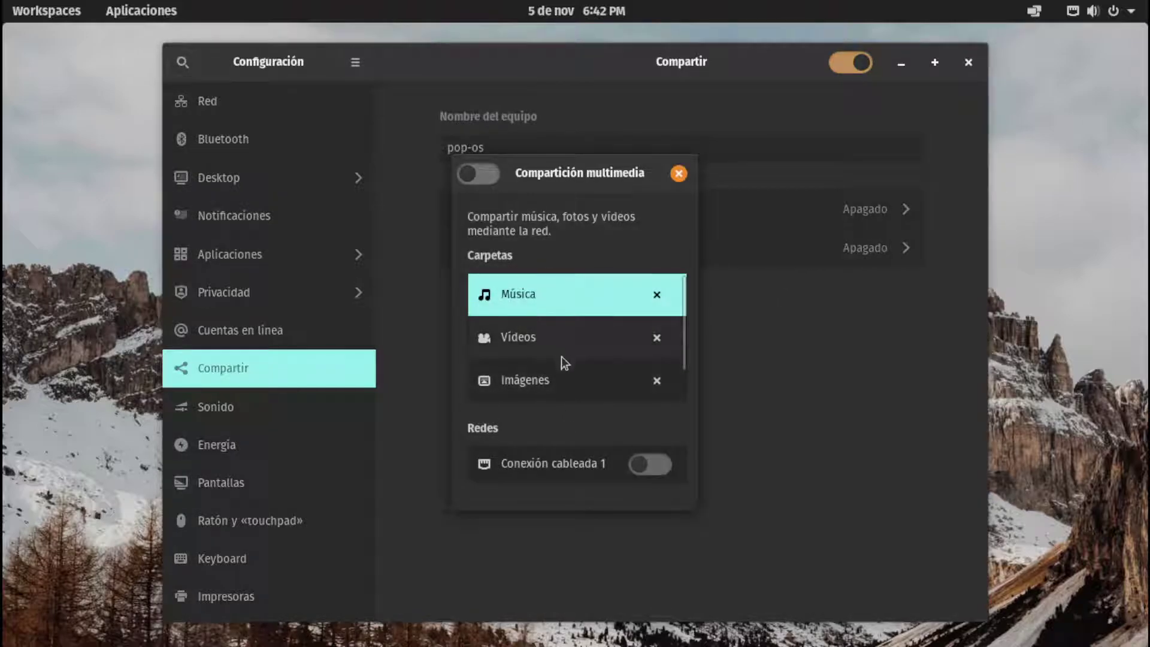
{"action": "scroll", "coordinate": [684, 342], "scroll_direction": "down", "scroll_amount": 1}
{"action": "scroll", "coordinate": [684, 341], "scroll_direction": "up", "scroll_amount": 1}
{"action": "left_click", "coordinate": [649, 465]}
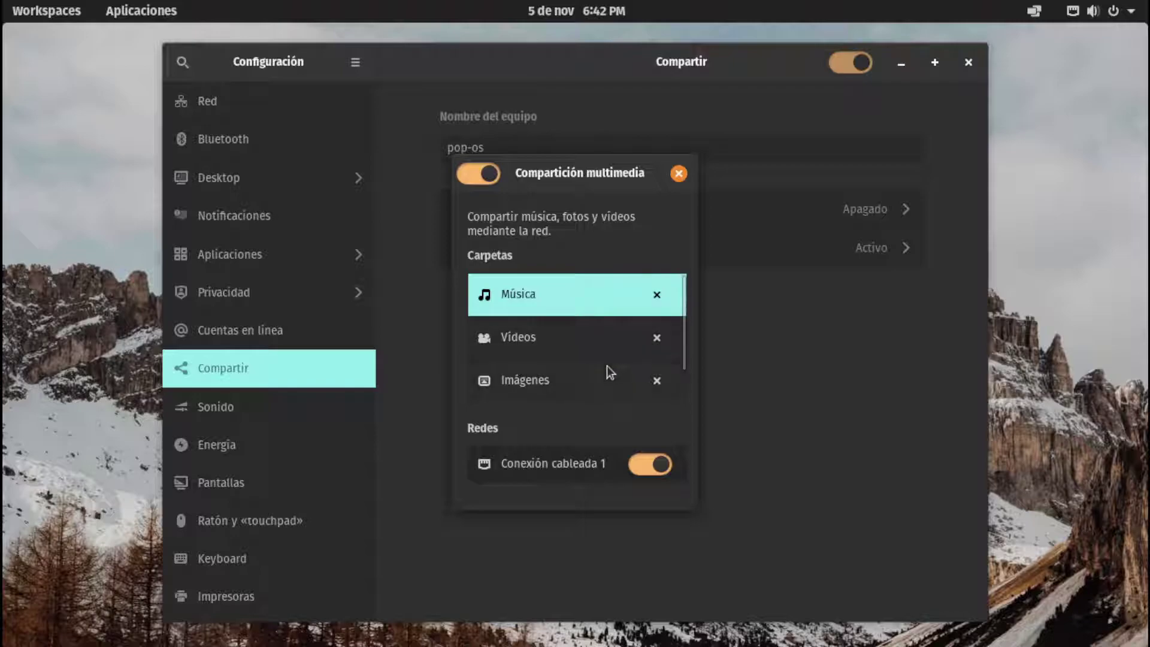
{"action": "left_click", "coordinate": [678, 175]}
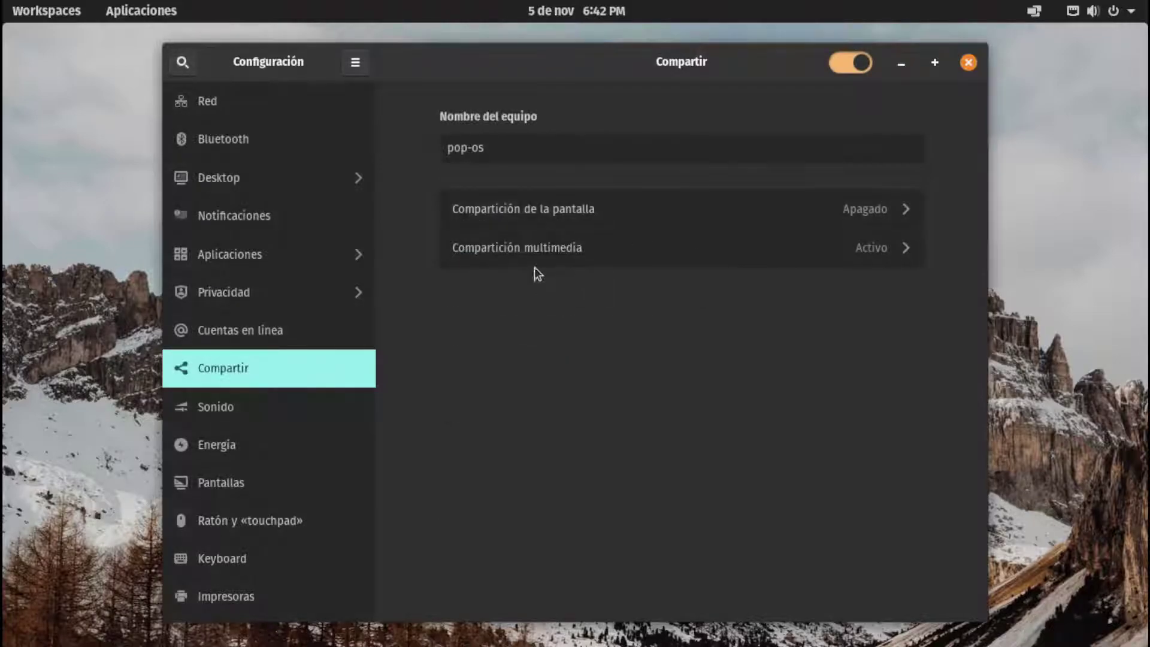
Turn media sharing back off for the wired connection and close Settings
{"action": "left_click", "coordinate": [537, 254]}
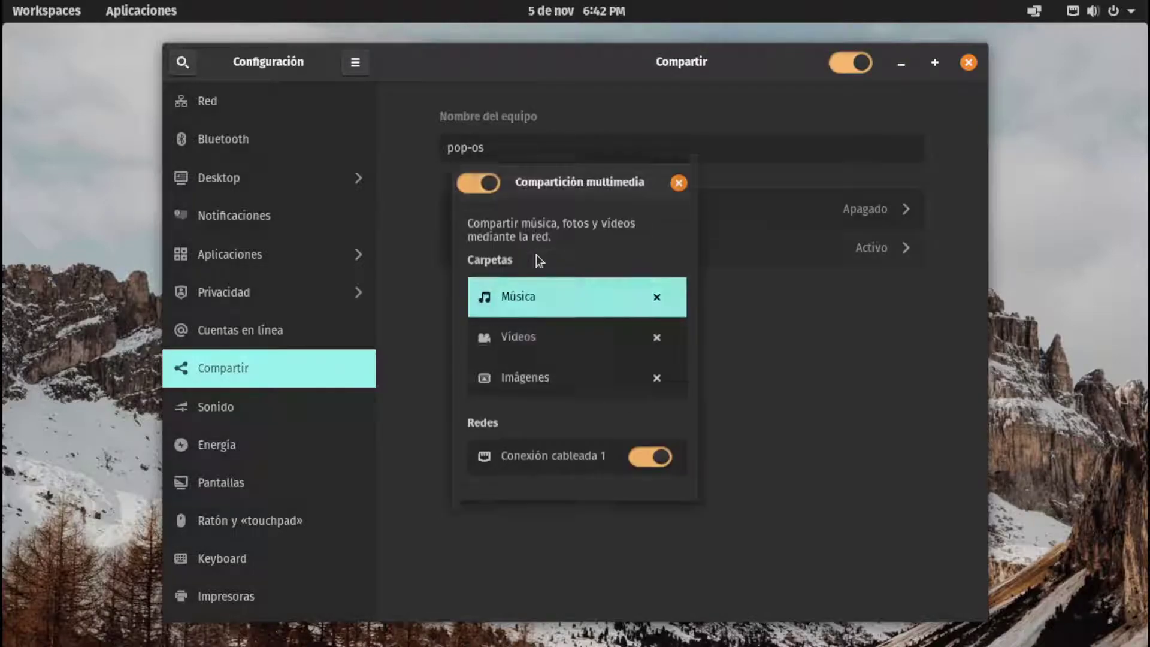
{"action": "left_click", "coordinate": [650, 466]}
{"action": "left_click_drag", "start_coordinate": [554, 177], "coordinate": [636, 178]}
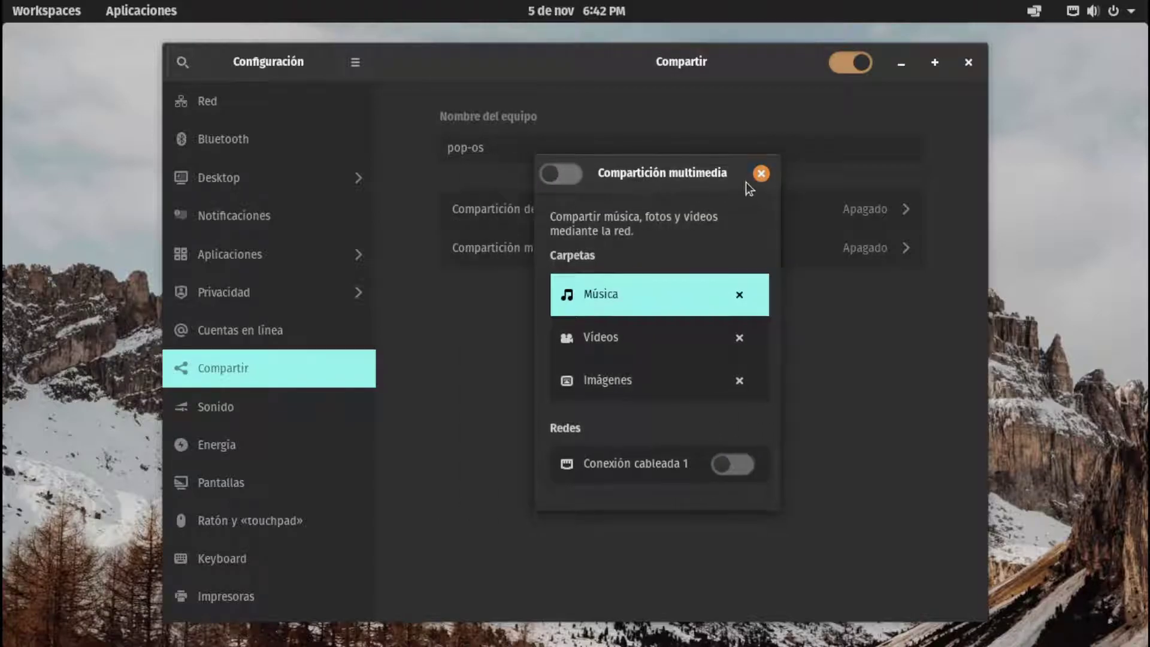
{"action": "scroll", "coordinate": [710, 353], "scroll_direction": "down", "scroll_amount": 1}
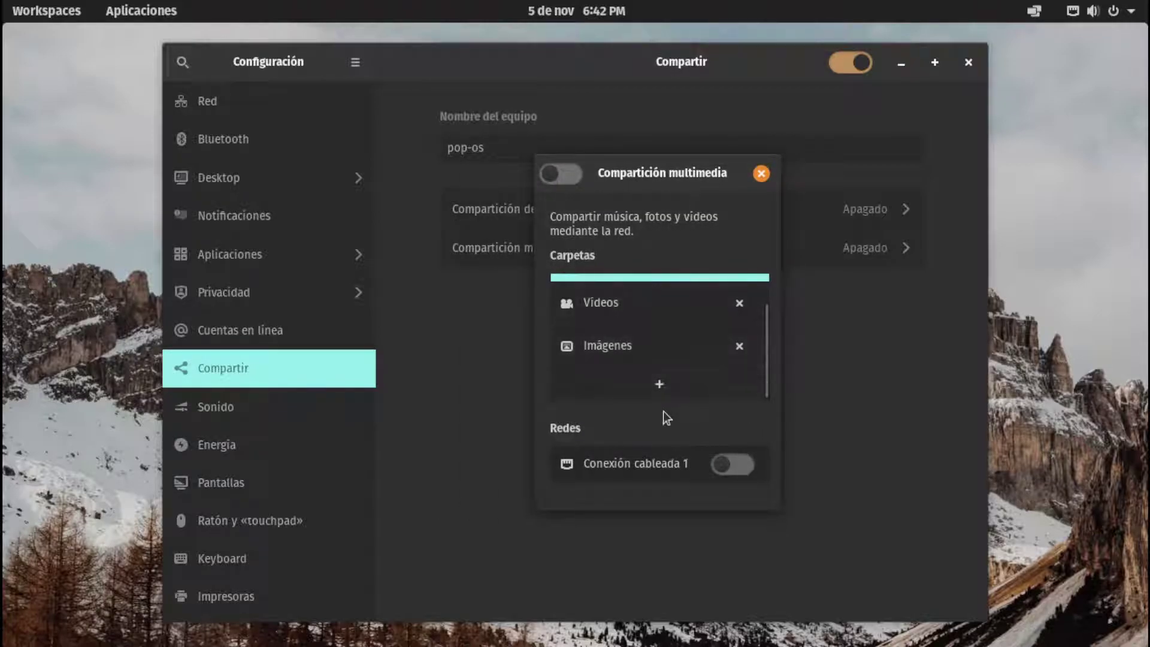
{"action": "left_click", "coordinate": [761, 173]}
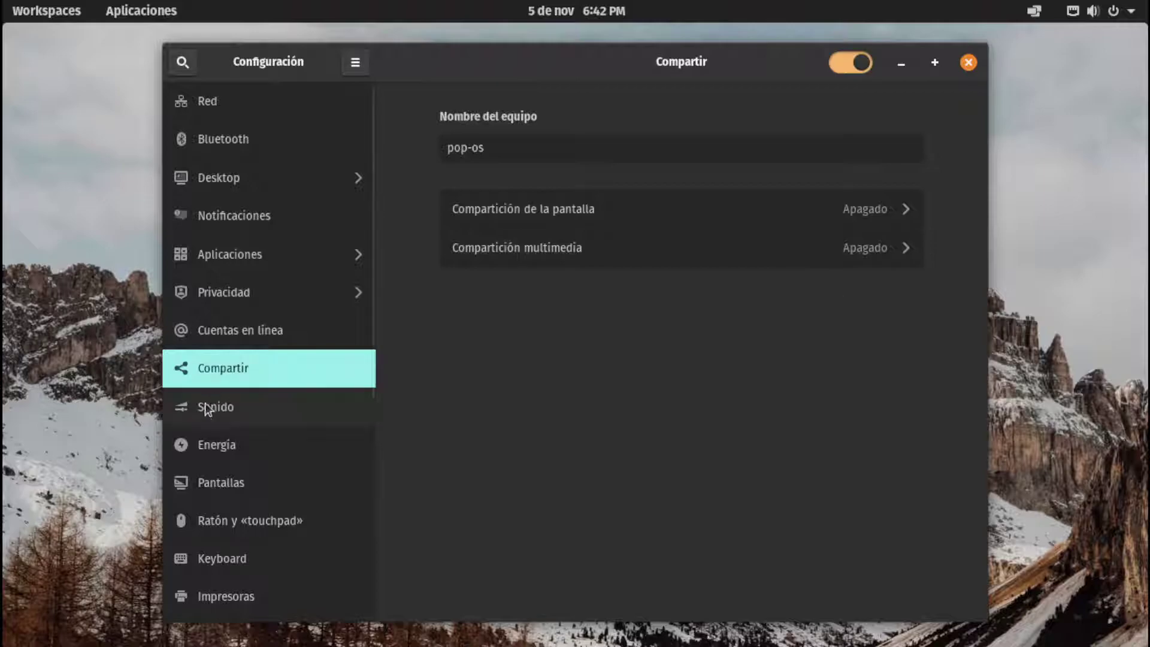
{"action": "scroll", "coordinate": [246, 472], "scroll_direction": "down", "scroll_amount": 6}
{"action": "scroll", "coordinate": [278, 572], "scroll_direction": "up", "scroll_amount": 6}
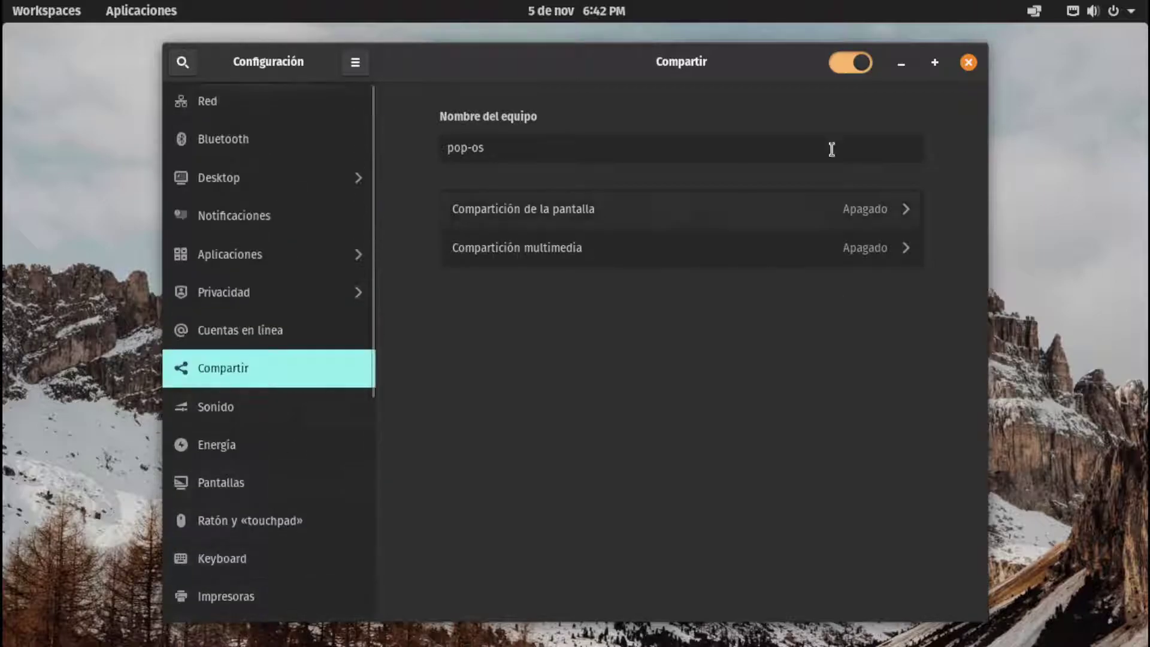
{"action": "left_click", "coordinate": [968, 63]}
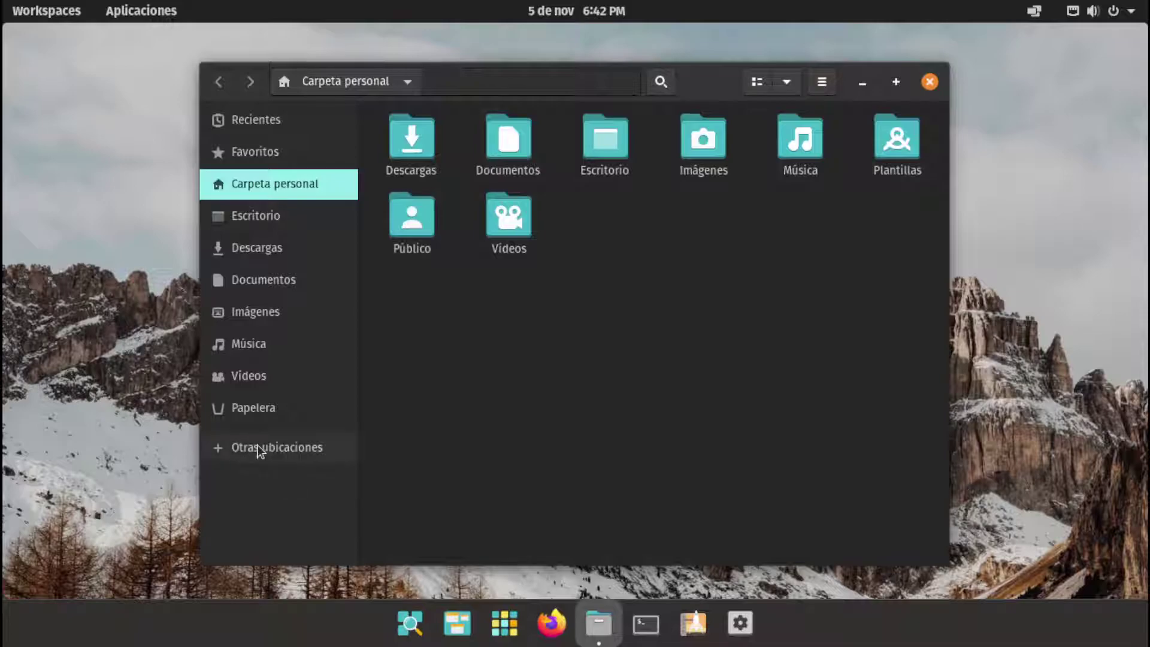
View Otras ubicaciones and the recent servers list in Files, then close Files
{"action": "left_click", "coordinate": [257, 448]}
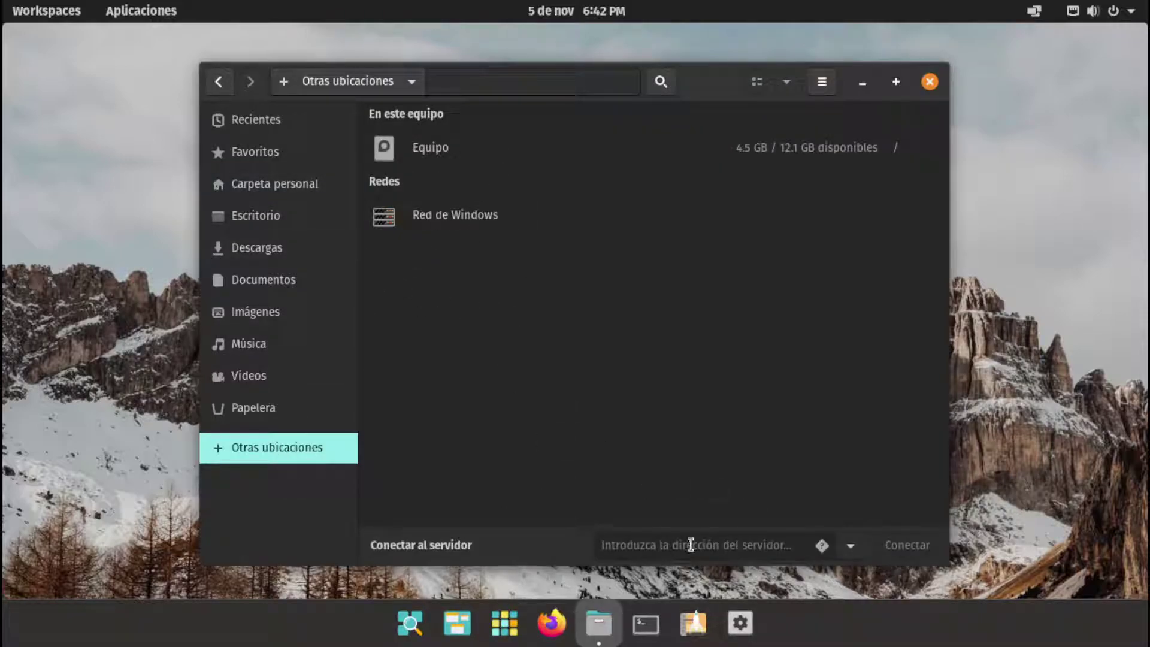
{"action": "left_click", "coordinate": [849, 543]}
{"action": "left_click", "coordinate": [702, 551]}
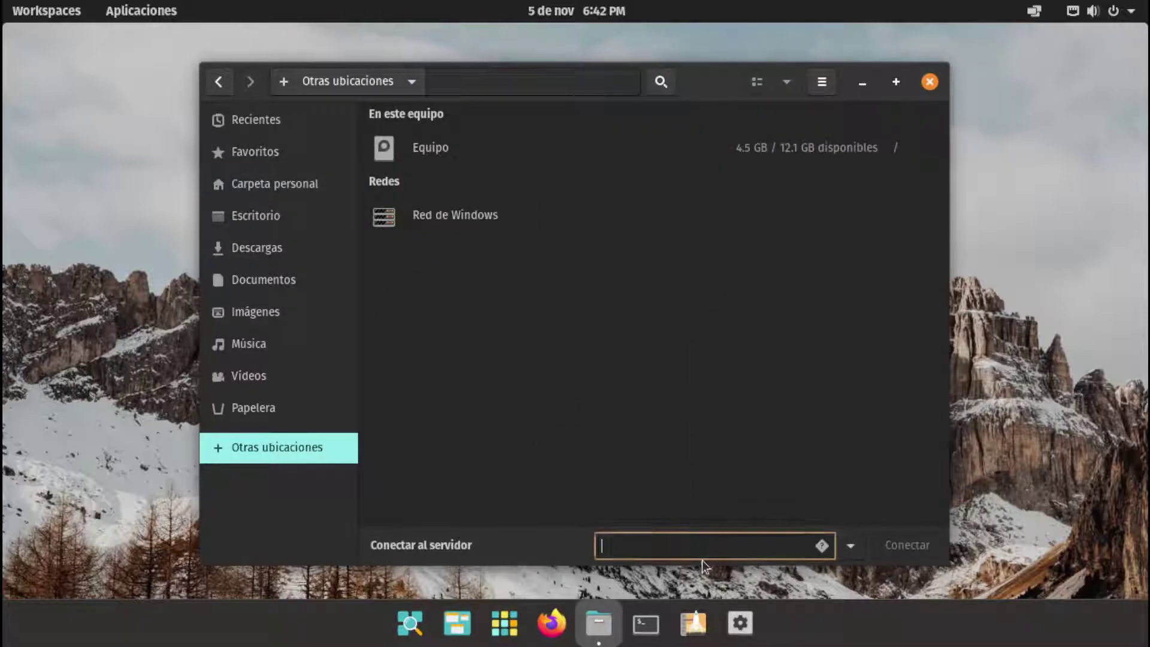
{"action": "left_click", "coordinate": [930, 81]}
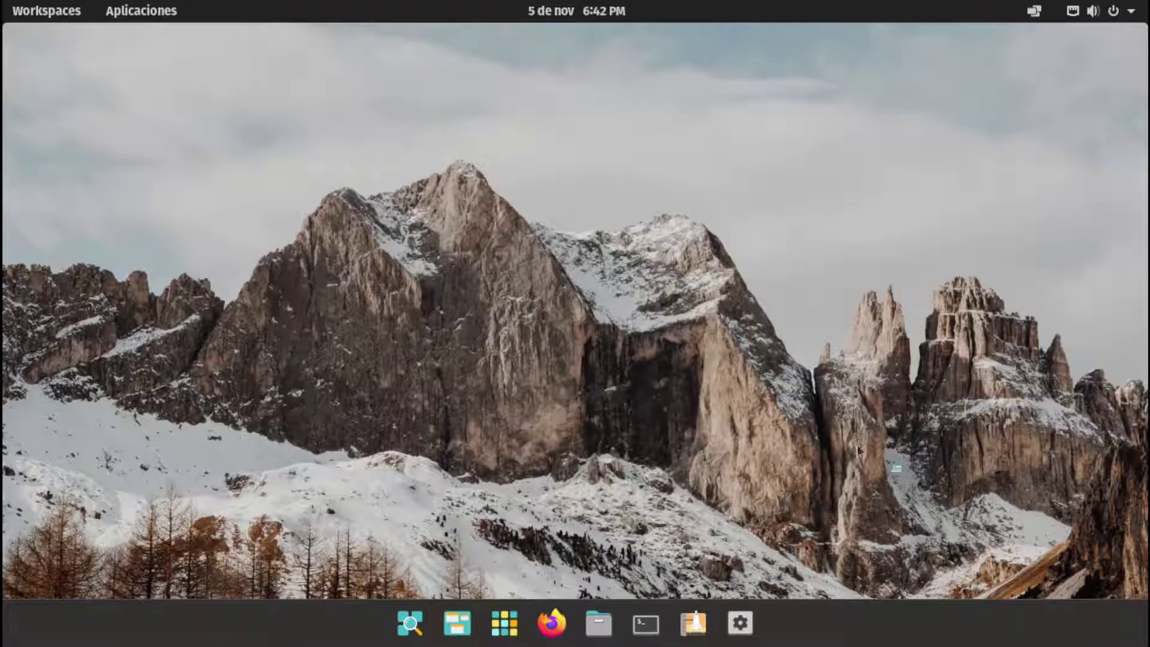
Open and dismiss the desktop context menu twice, then relaunch Settings
{"action": "right_click", "coordinate": [503, 254]}
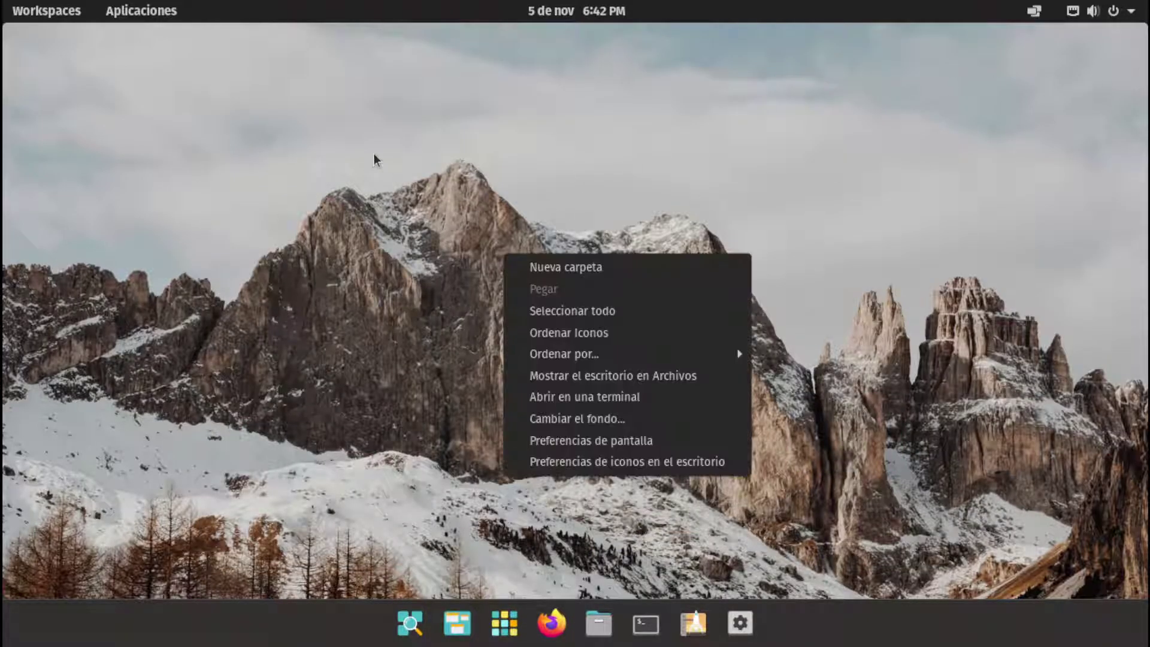
{"action": "left_click", "coordinate": [375, 159]}
{"action": "right_click", "coordinate": [543, 164]}
{"action": "left_click", "coordinate": [548, 401]}
{"action": "left_click", "coordinate": [740, 623]}
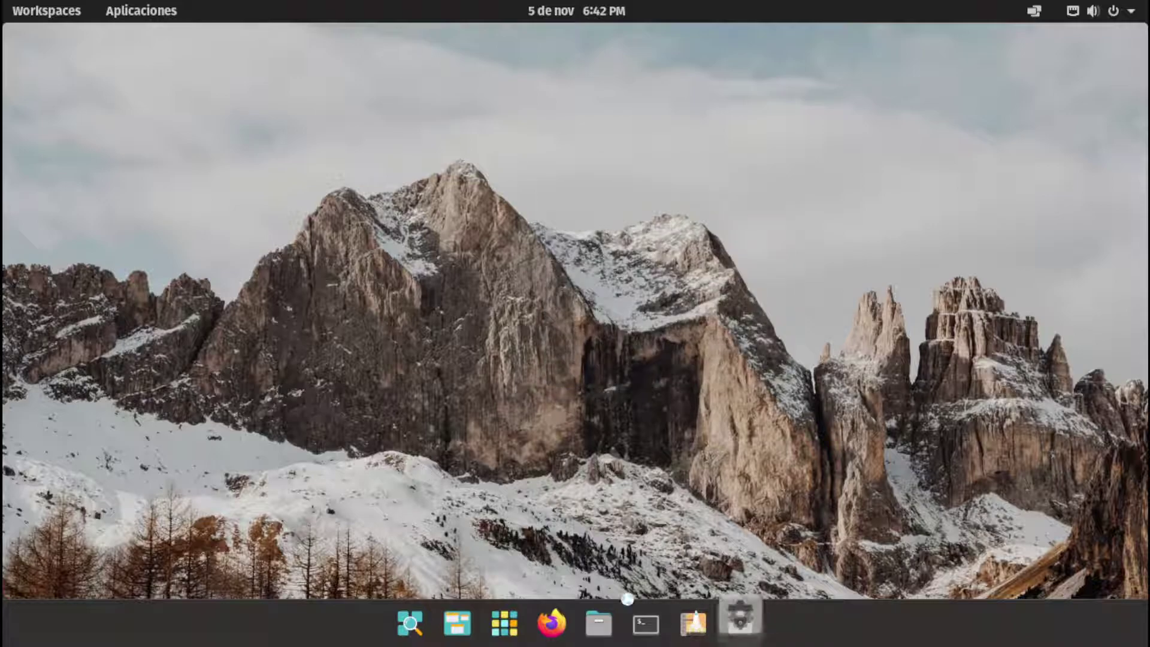
Review memory, processor and OS details on Acerca de, close Settings, and show Aplicaciones
{"action": "scroll", "coordinate": [197, 455], "scroll_direction": "down", "scroll_amount": 3}
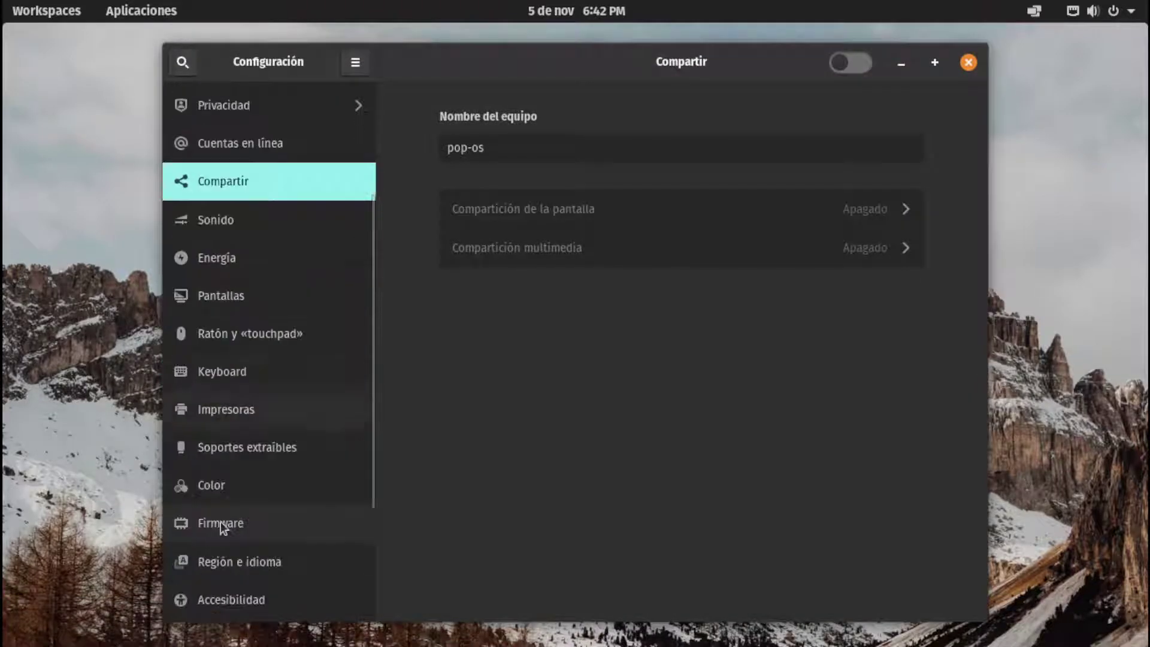
{"action": "scroll", "coordinate": [370, 501], "scroll_direction": "down", "scroll_amount": 3}
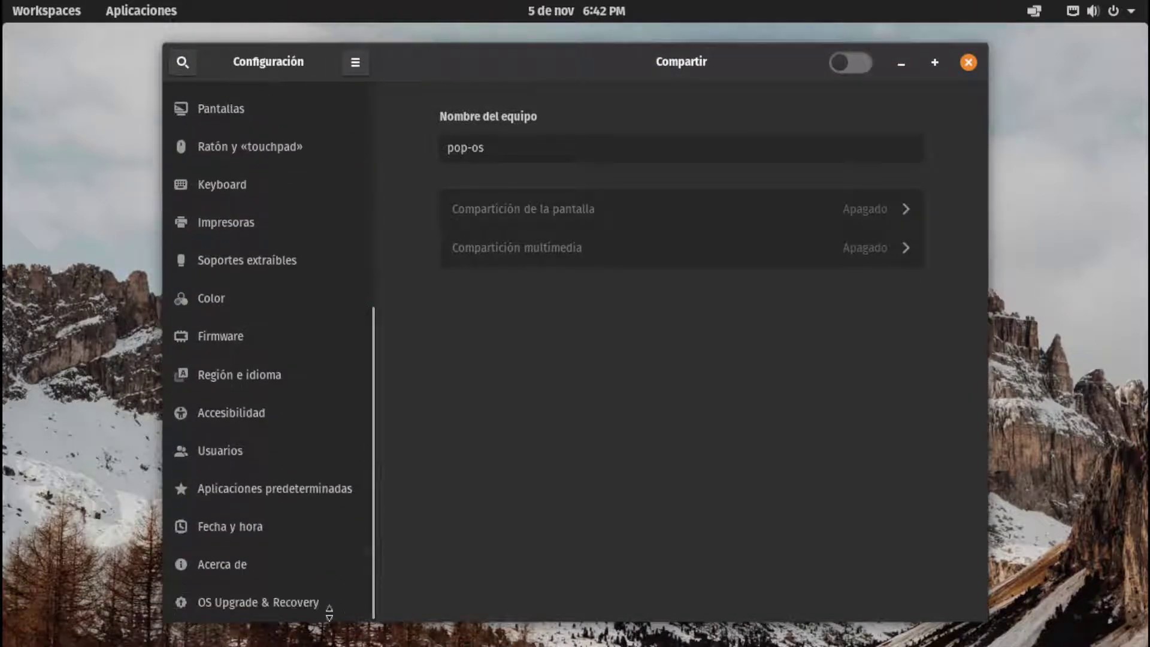
{"action": "key", "text": "Return"}
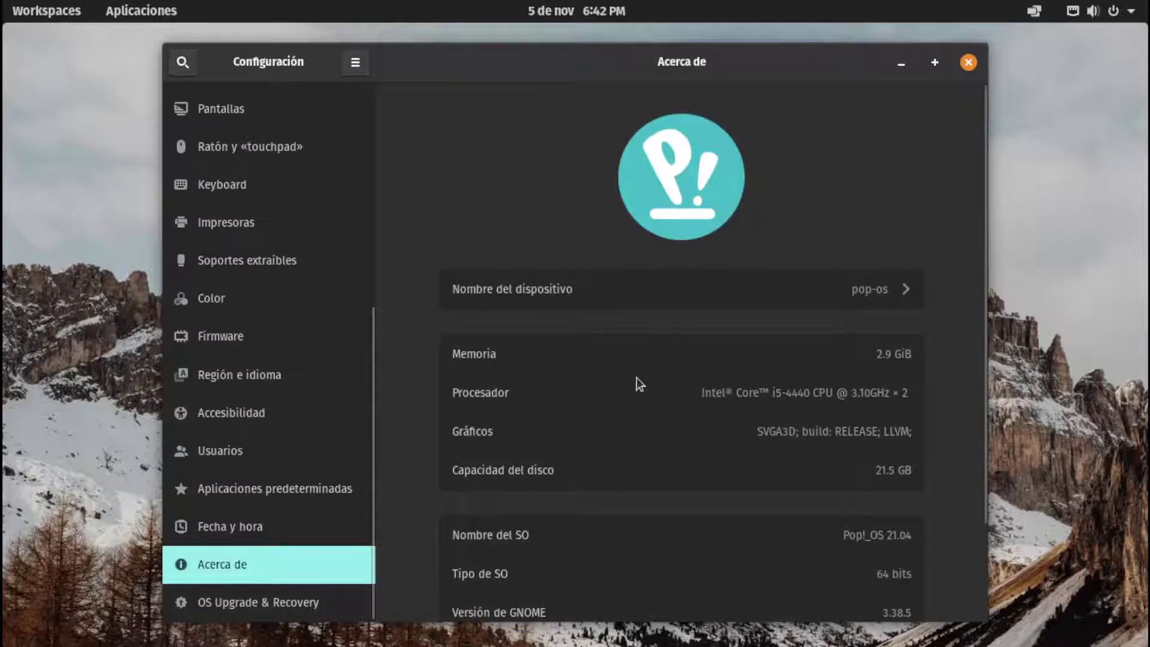
{"action": "scroll", "coordinate": [636, 377], "scroll_direction": "down", "scroll_amount": 2}
{"action": "scroll", "coordinate": [644, 377], "scroll_direction": "up", "scroll_amount": 2}
{"action": "scroll", "coordinate": [641, 375], "scroll_direction": "down", "scroll_amount": 2}
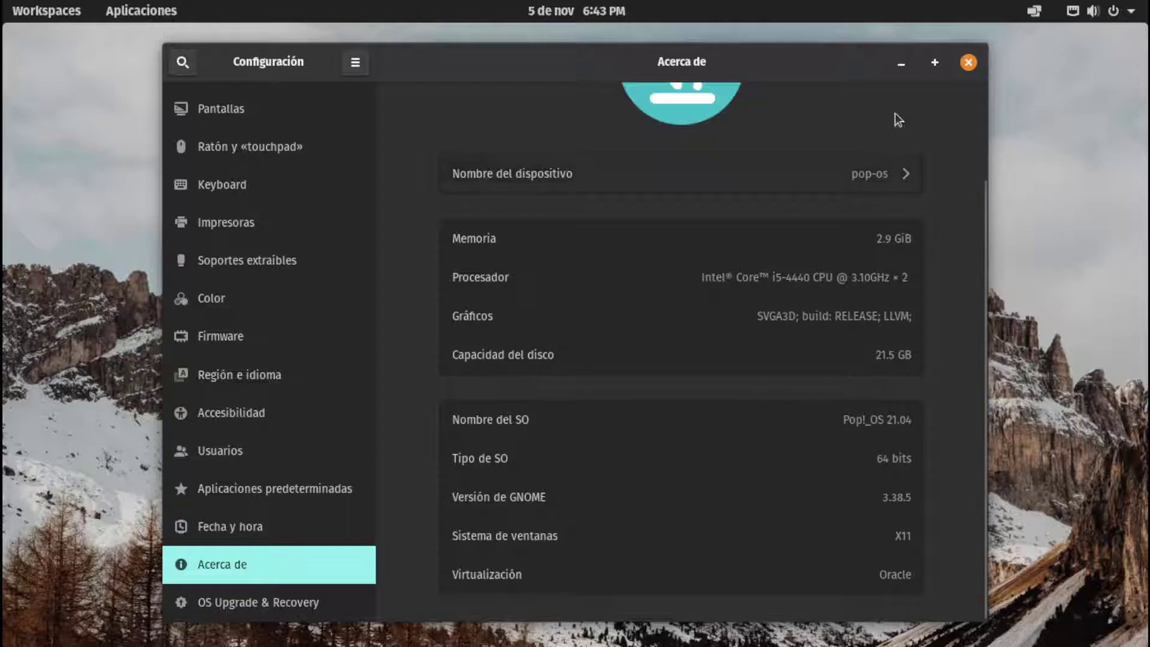
{"action": "left_click", "coordinate": [969, 63]}
{"action": "left_click", "coordinate": [505, 623]}
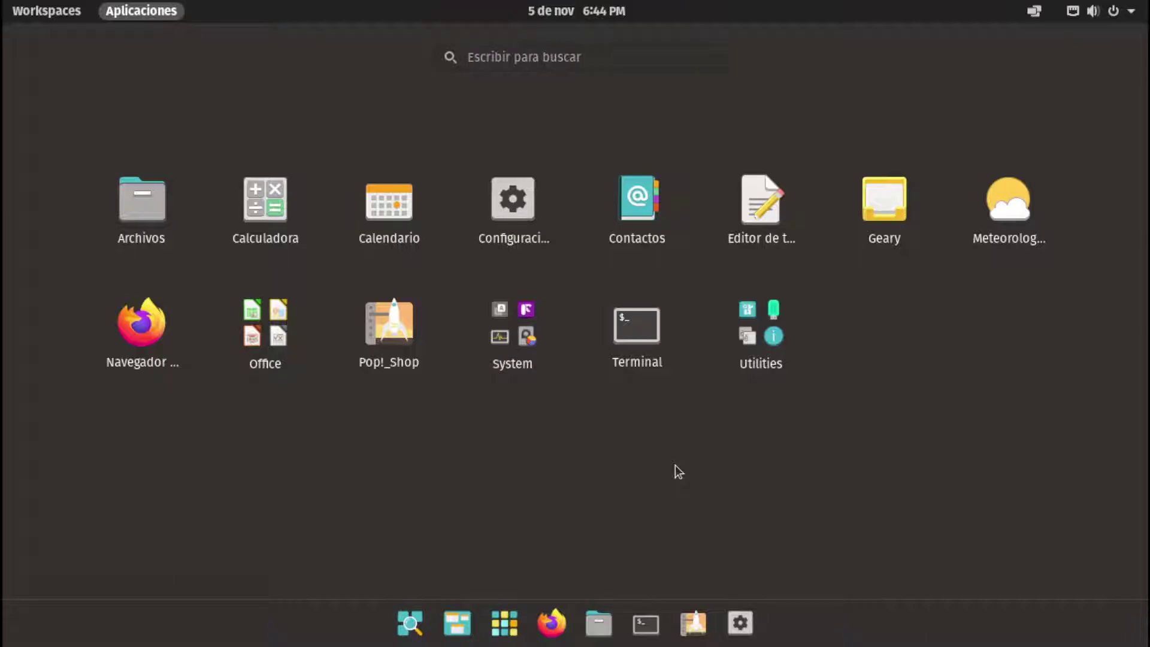
Open the Office folder and launch LibreOffice Writer
{"action": "left_click", "coordinate": [286, 353]}
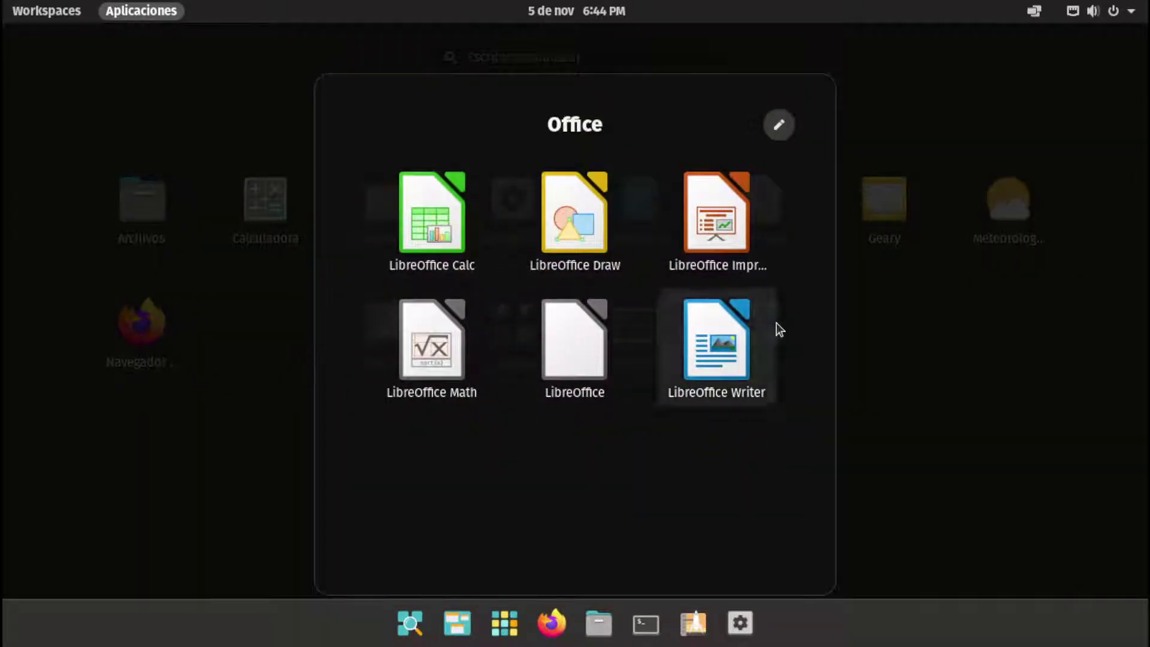
{"action": "left_click", "coordinate": [773, 327]}
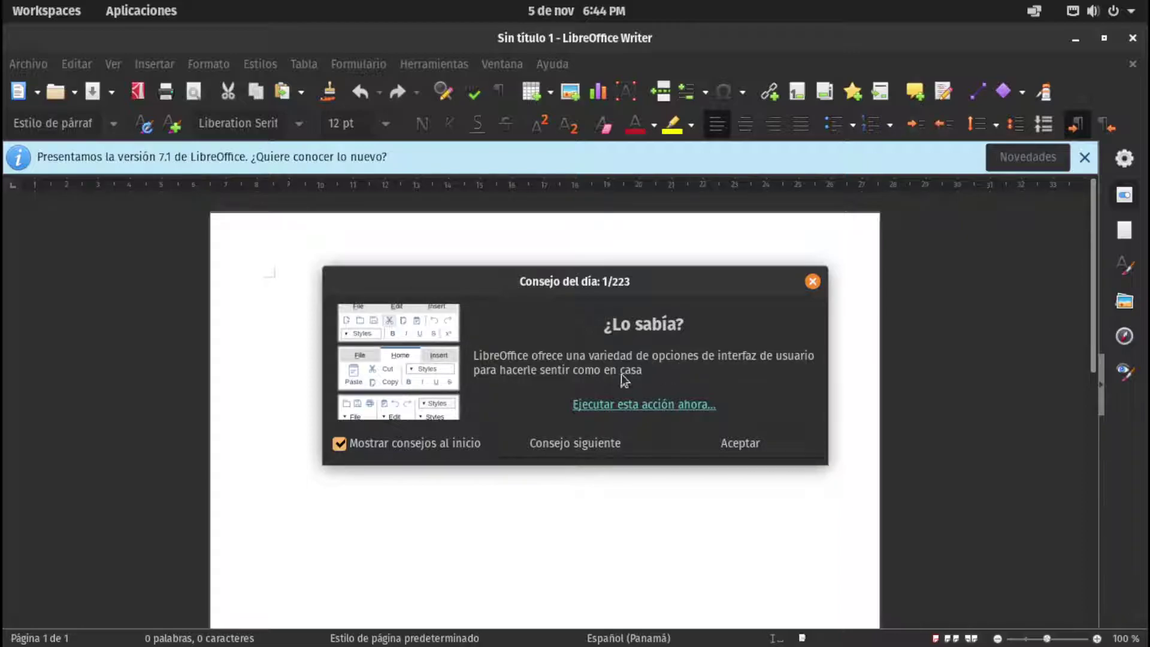
Open the UI chooser and preview the Tabbed, Compact, Groupbar, Contextual Single, Single Toolbar and Sidebar layouts
{"action": "left_click", "coordinate": [626, 407]}
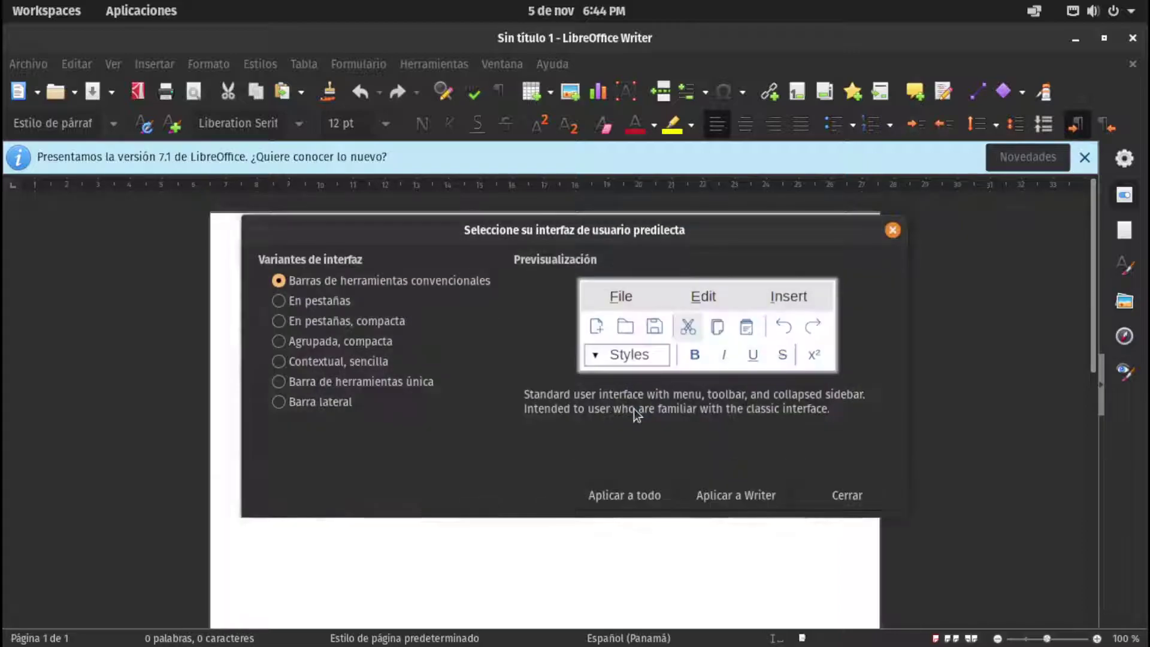
{"action": "left_click", "coordinate": [290, 303]}
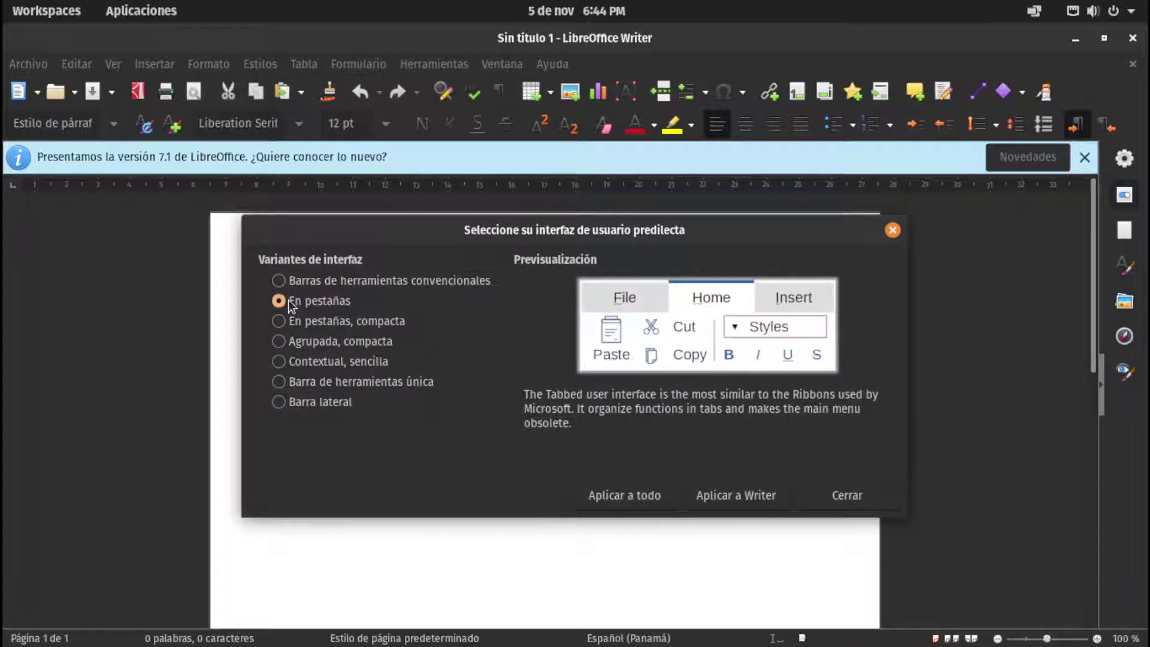
{"action": "left_click", "coordinate": [283, 322]}
{"action": "left_click", "coordinate": [279, 340]}
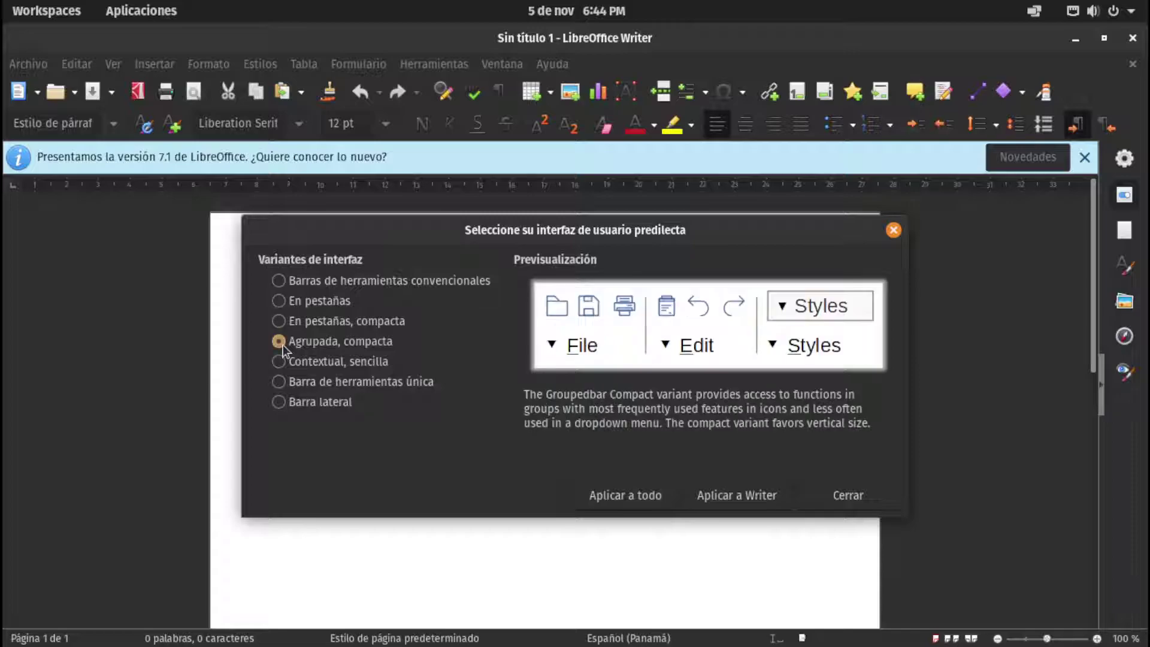
{"action": "left_click", "coordinate": [280, 321]}
{"action": "left_click", "coordinate": [279, 301]}
{"action": "left_click", "coordinate": [294, 360]}
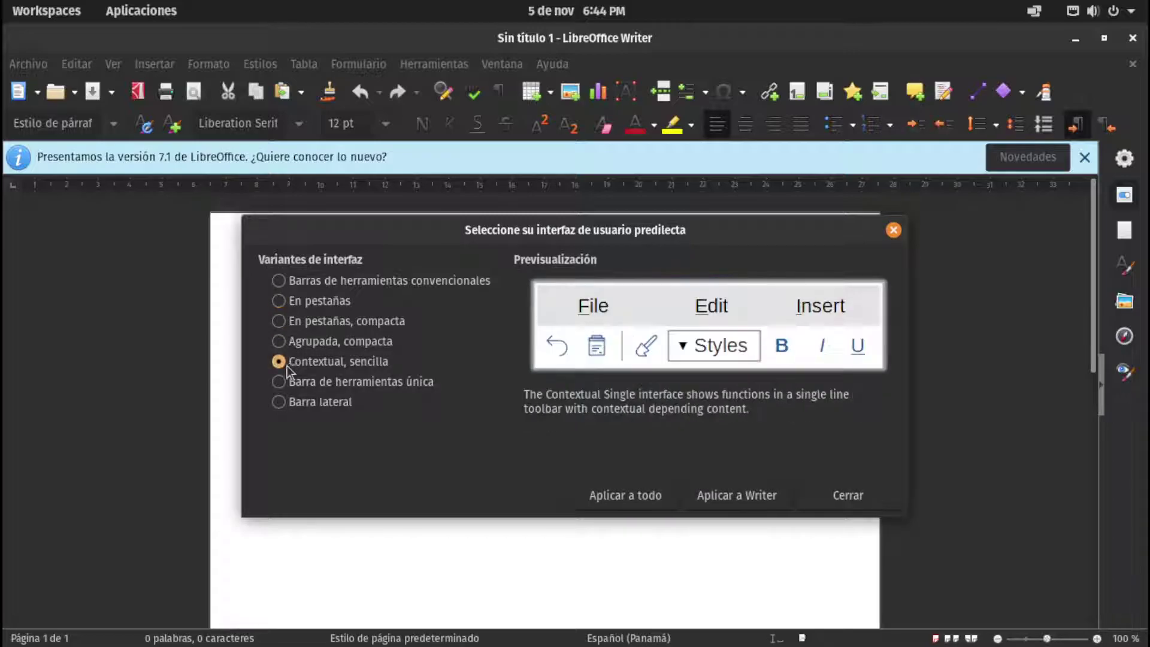
{"action": "left_click", "coordinate": [286, 382]}
{"action": "left_click", "coordinate": [283, 402]}
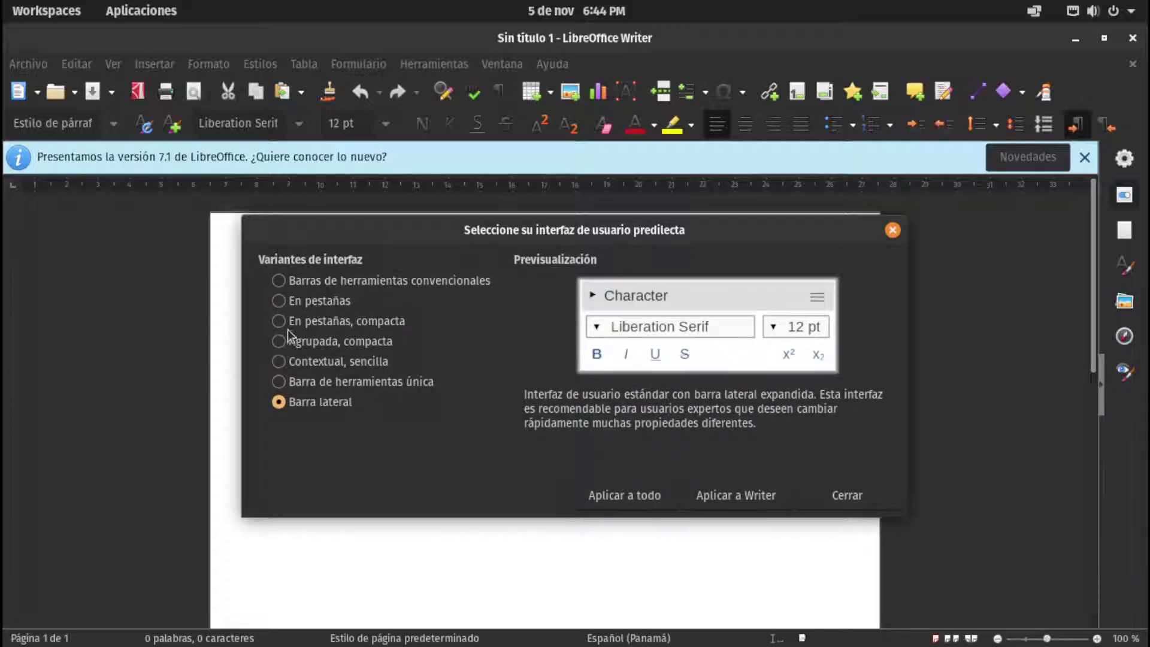
Apply the Tabbed, Tabbed Compact and Groupbar Compact layouts to Writer in turn
{"action": "left_click", "coordinate": [279, 301]}
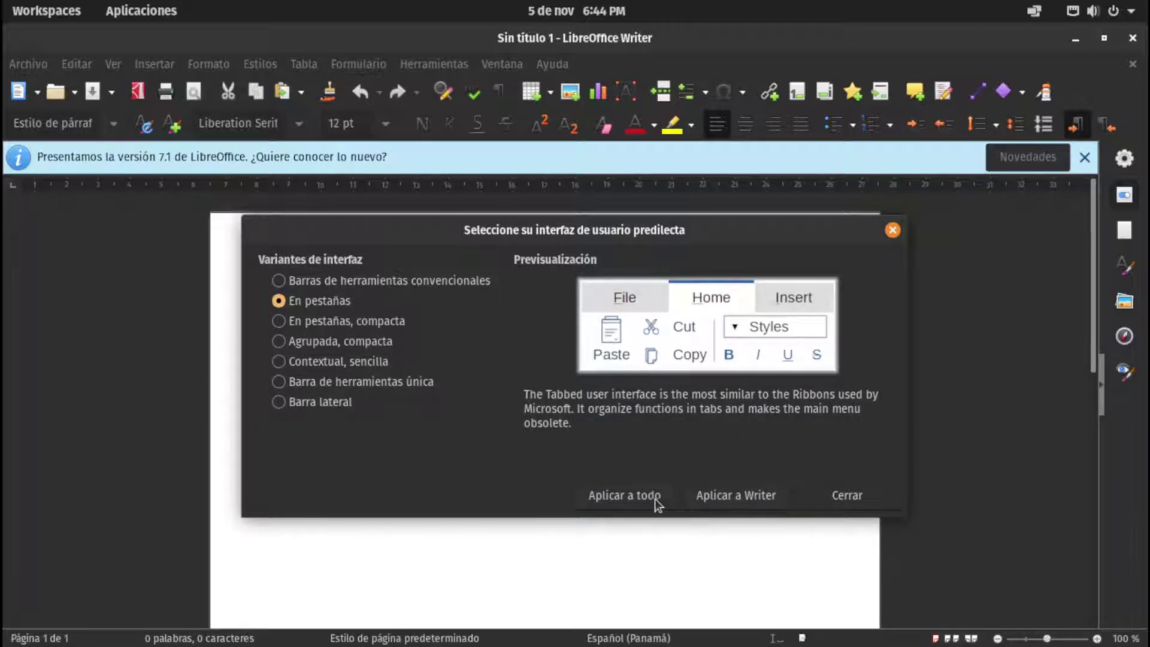
{"action": "left_click", "coordinate": [736, 502]}
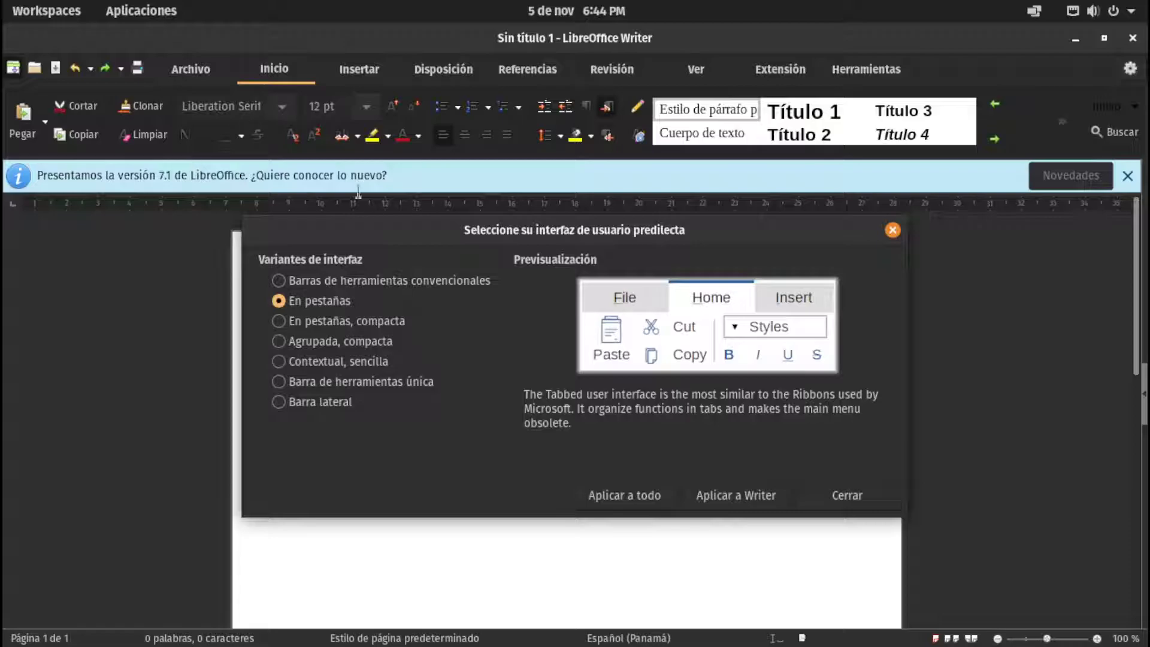
{"action": "left_click", "coordinate": [280, 322]}
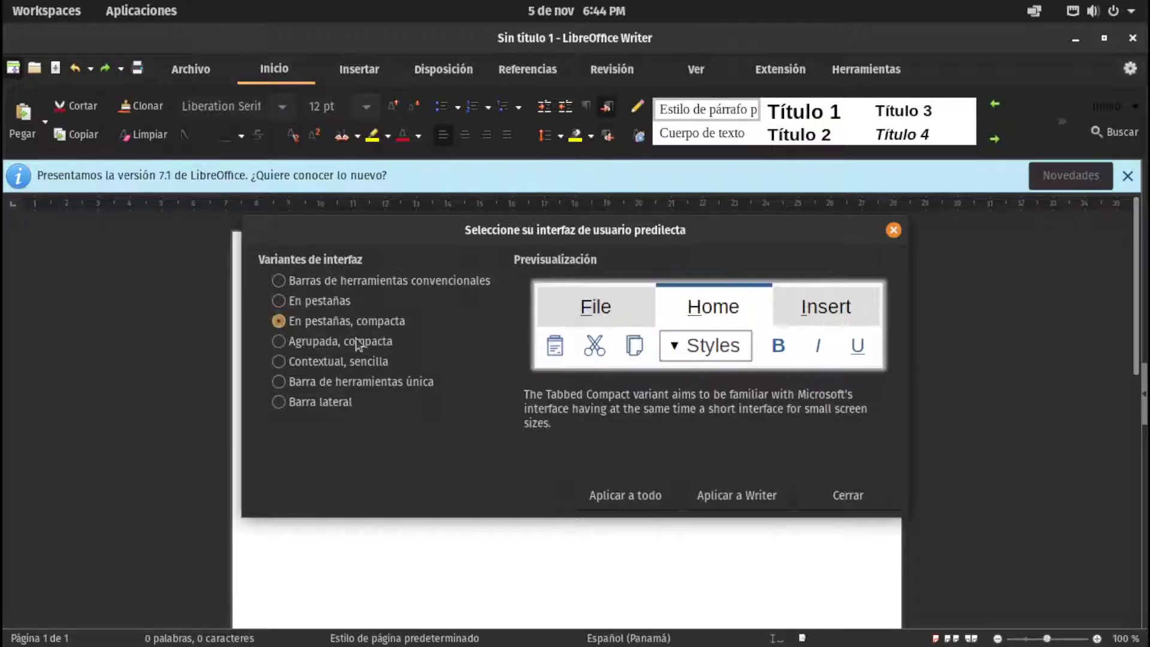
{"action": "left_click", "coordinate": [726, 497]}
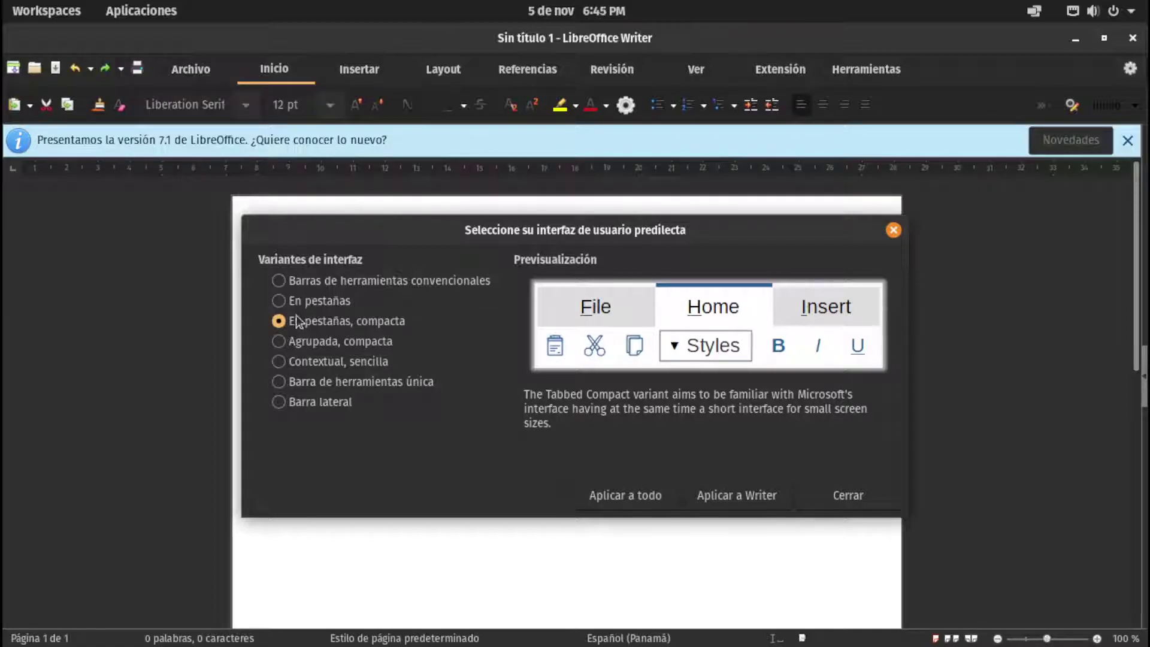
{"action": "left_click", "coordinate": [279, 341]}
{"action": "left_click", "coordinate": [732, 488]}
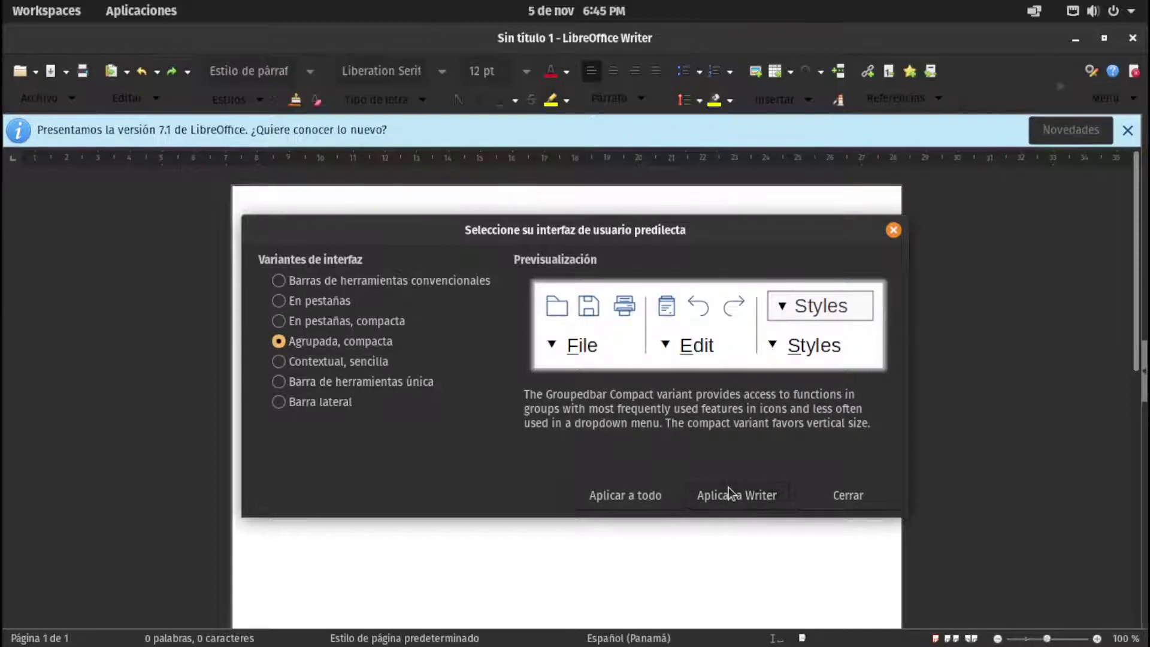
Apply Contextual Single and Standard Toolbar layouts, finishing on Tabbed Compact (En pestañas, compacta)
{"action": "left_click", "coordinate": [278, 361]}
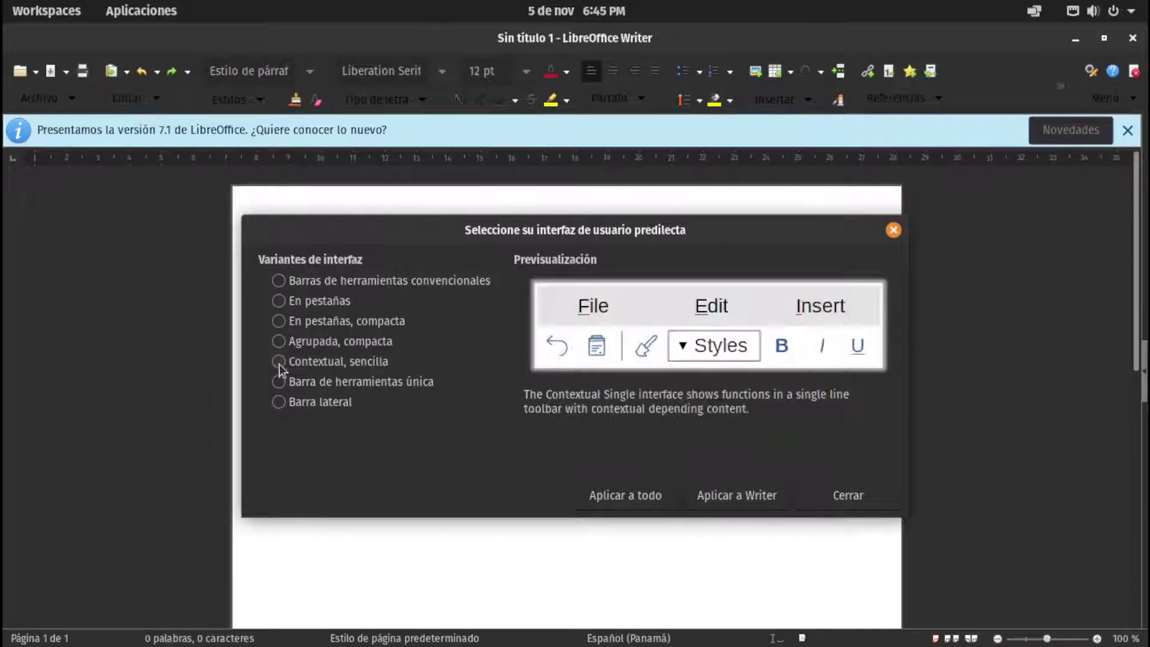
{"action": "left_click", "coordinate": [738, 497]}
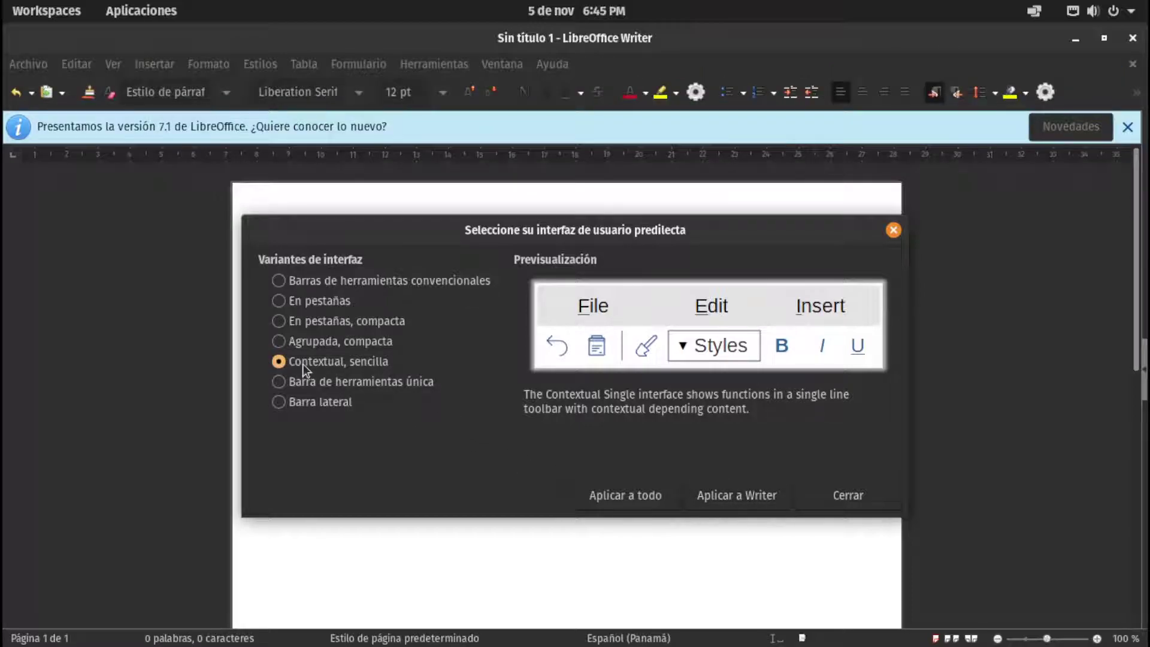
{"action": "left_click", "coordinate": [279, 280]}
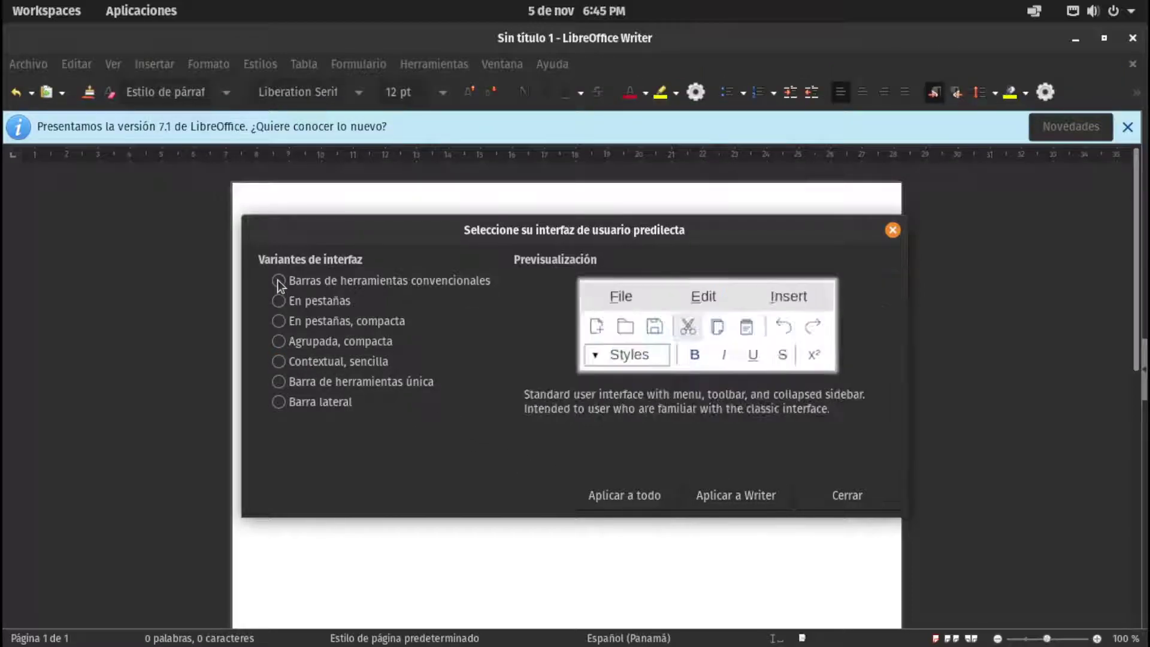
{"action": "left_click", "coordinate": [737, 497]}
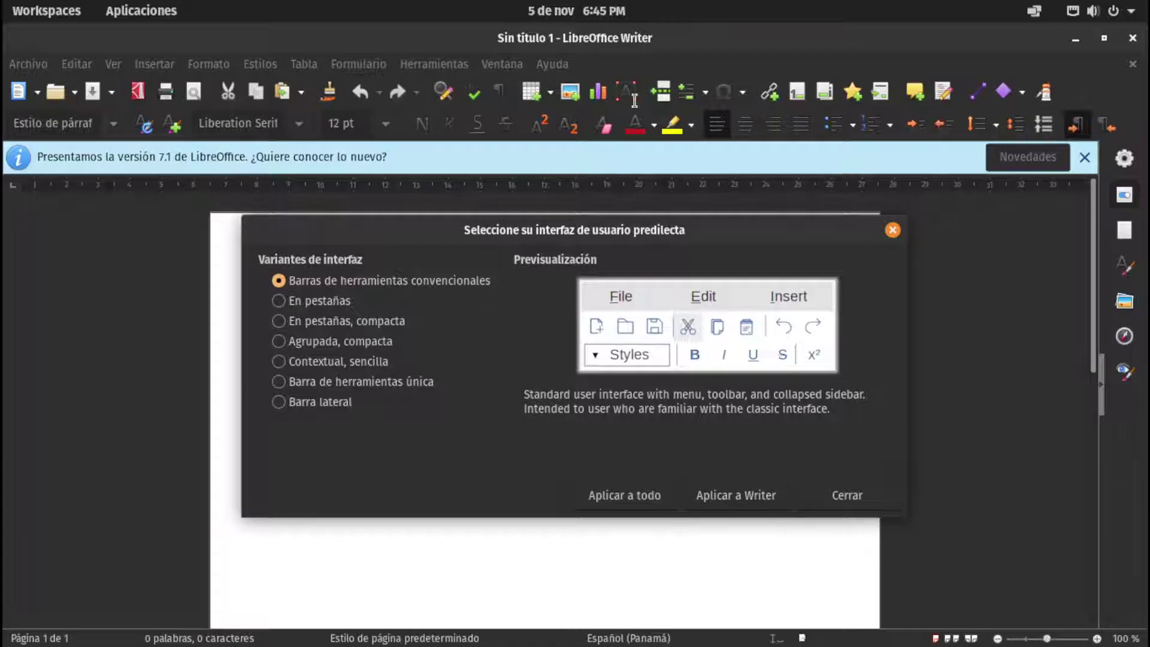
{"action": "left_click", "coordinate": [278, 321]}
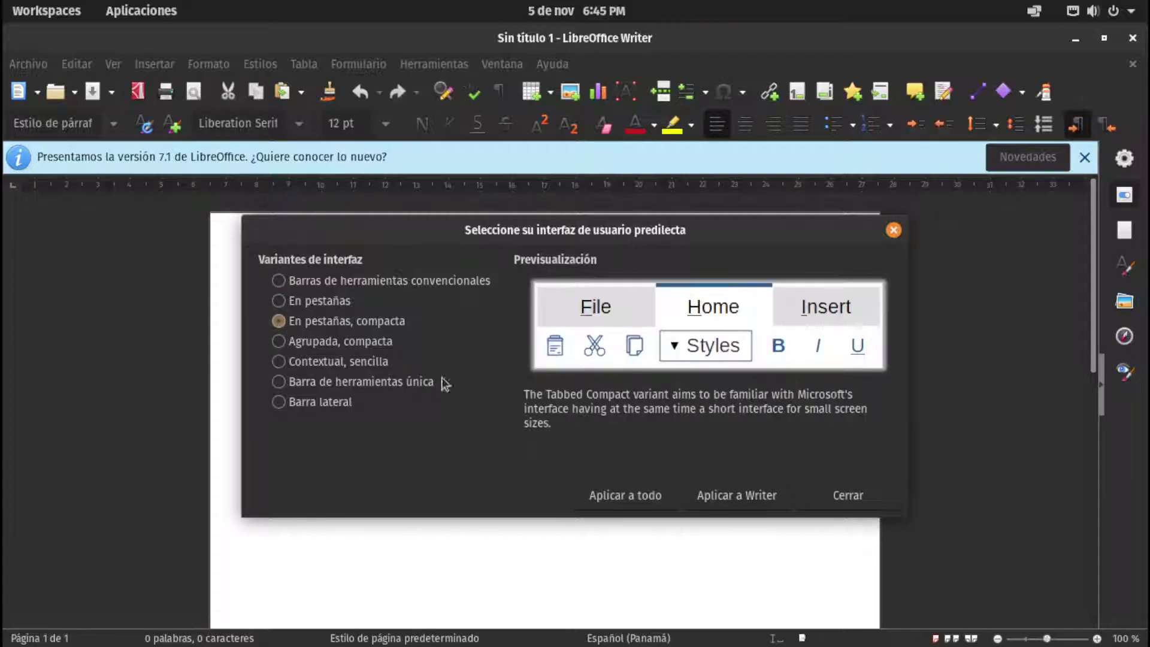
{"action": "left_click", "coordinate": [736, 495]}
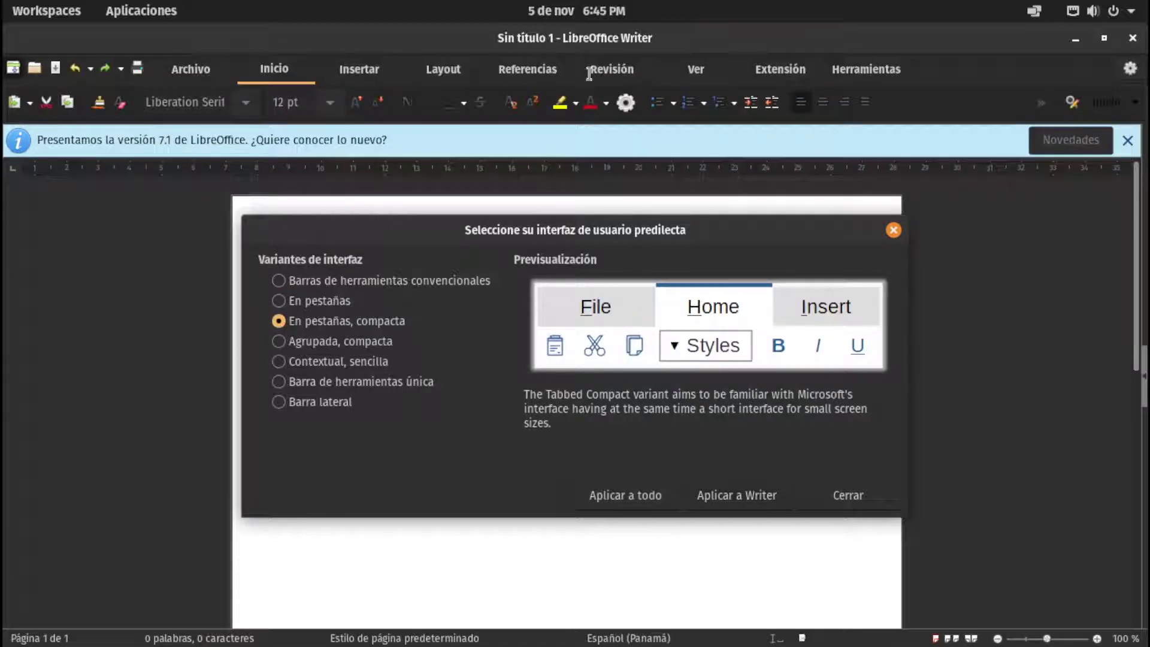
Close the UI chooser and browse Options categories: Gráficos, Cargar/guardar, Seguridad, General, Ver, Imprimir, Rutas
{"action": "left_click", "coordinate": [847, 495]}
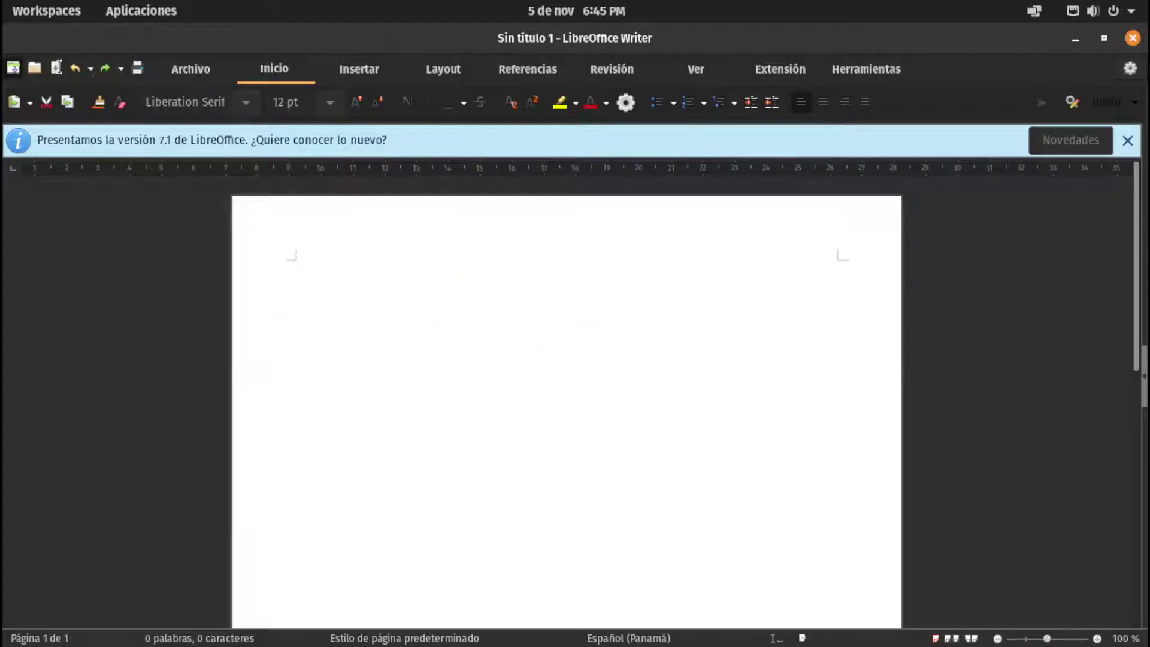
{"action": "left_click", "coordinate": [1130, 68]}
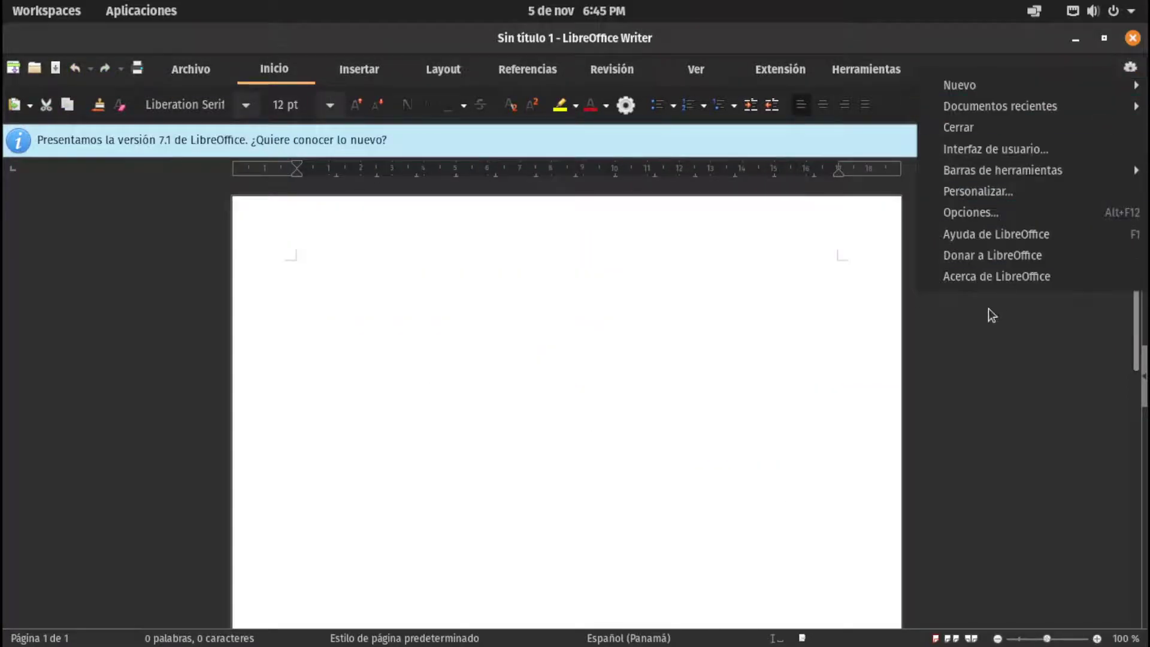
{"action": "left_click", "coordinate": [979, 210]}
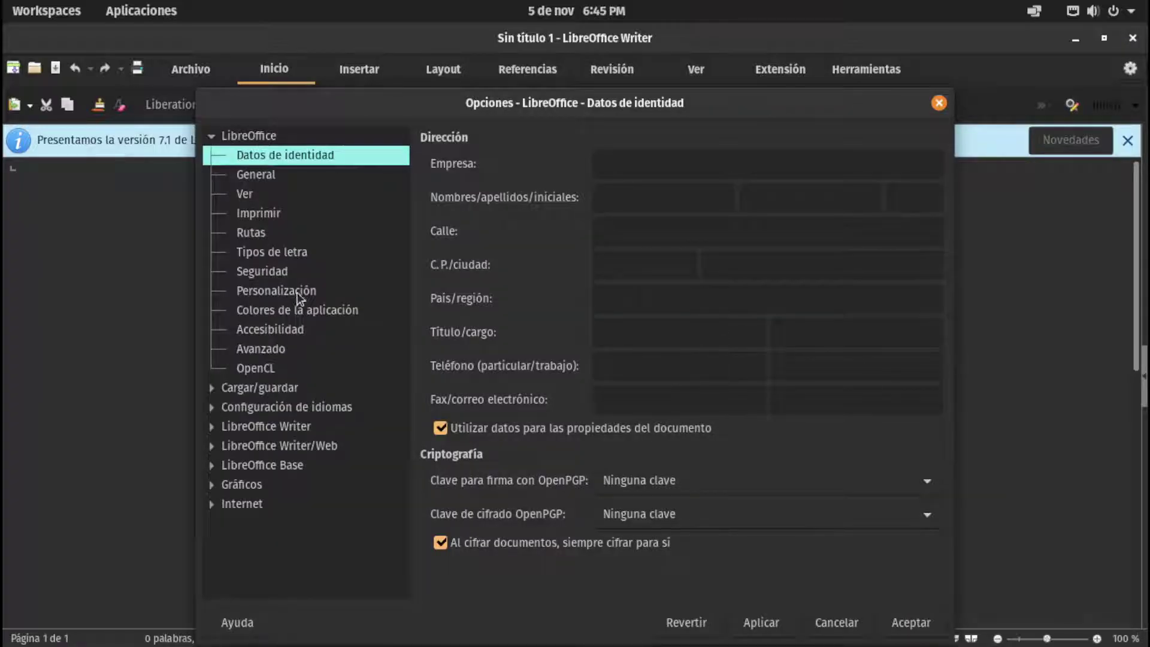
{"action": "left_click", "coordinate": [260, 485]}
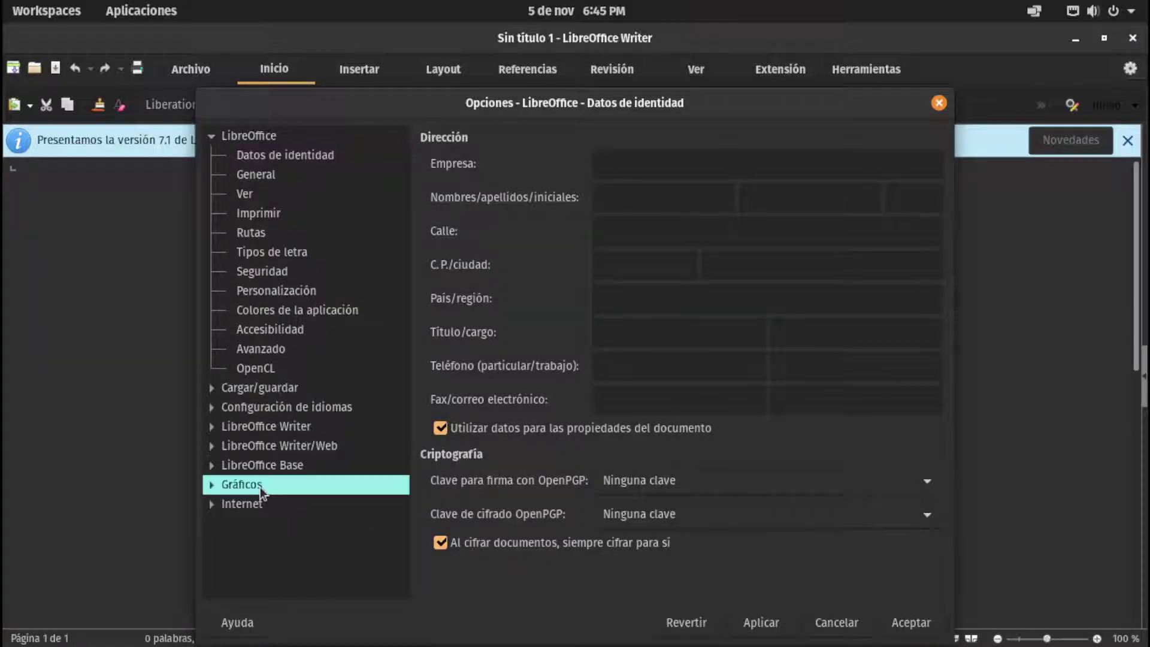
{"action": "left_click", "coordinate": [250, 389]}
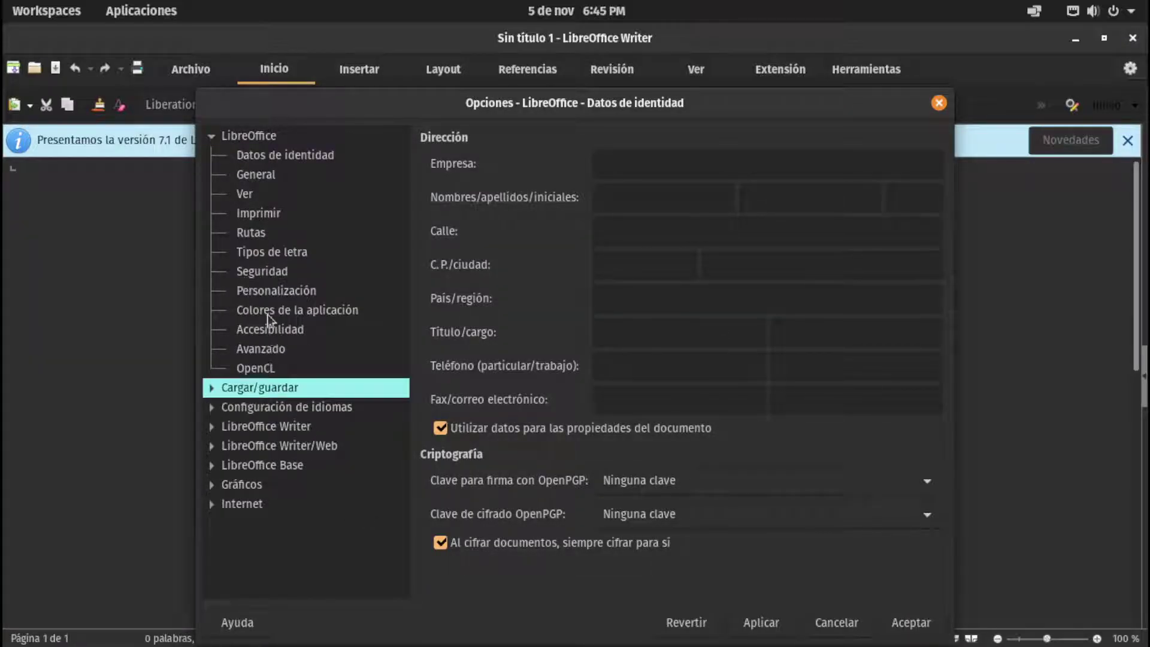
{"action": "left_click", "coordinate": [262, 271]}
{"action": "left_click", "coordinate": [271, 252]}
{"action": "left_click", "coordinate": [271, 156]}
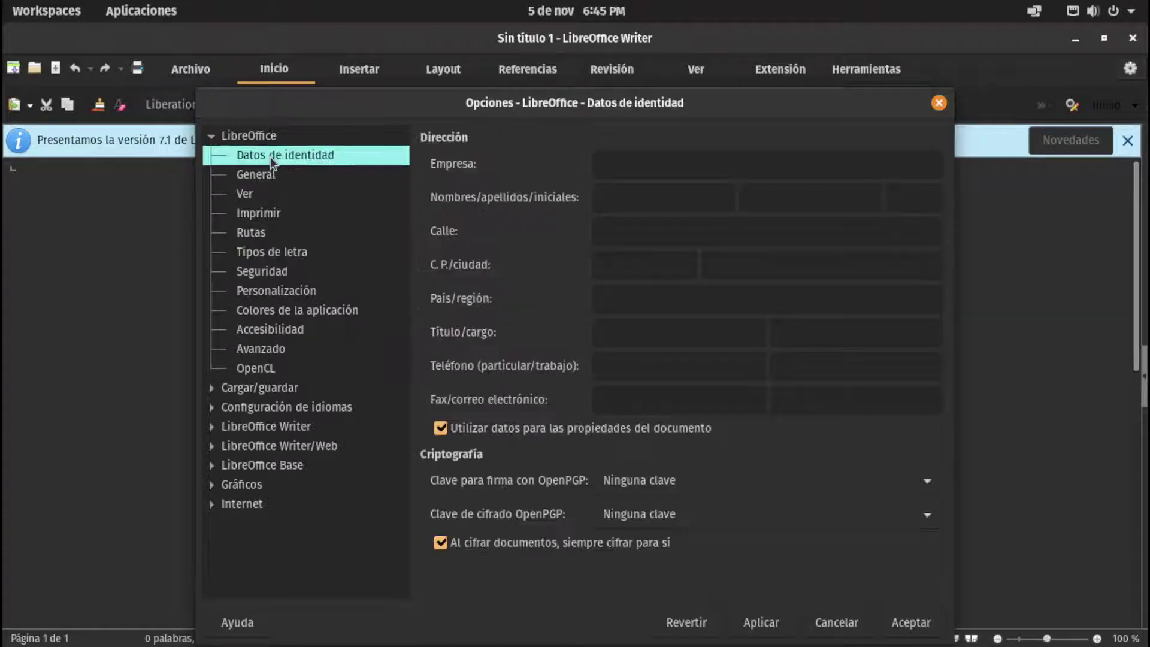
{"action": "left_click", "coordinate": [266, 175]}
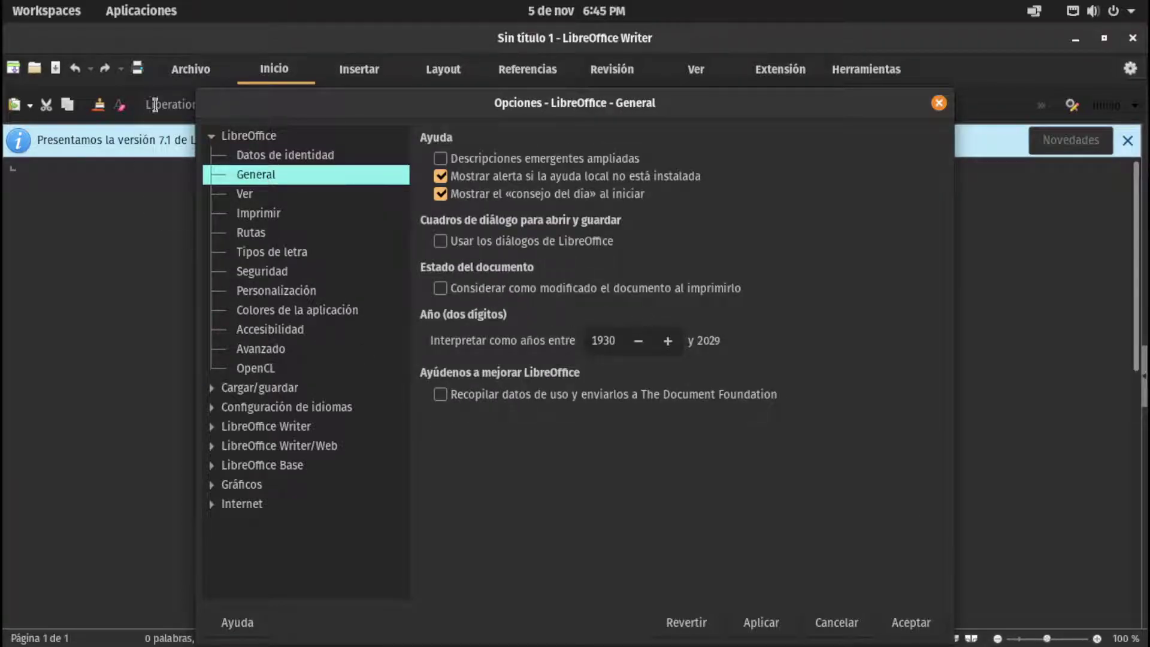
{"action": "left_click", "coordinate": [276, 196]}
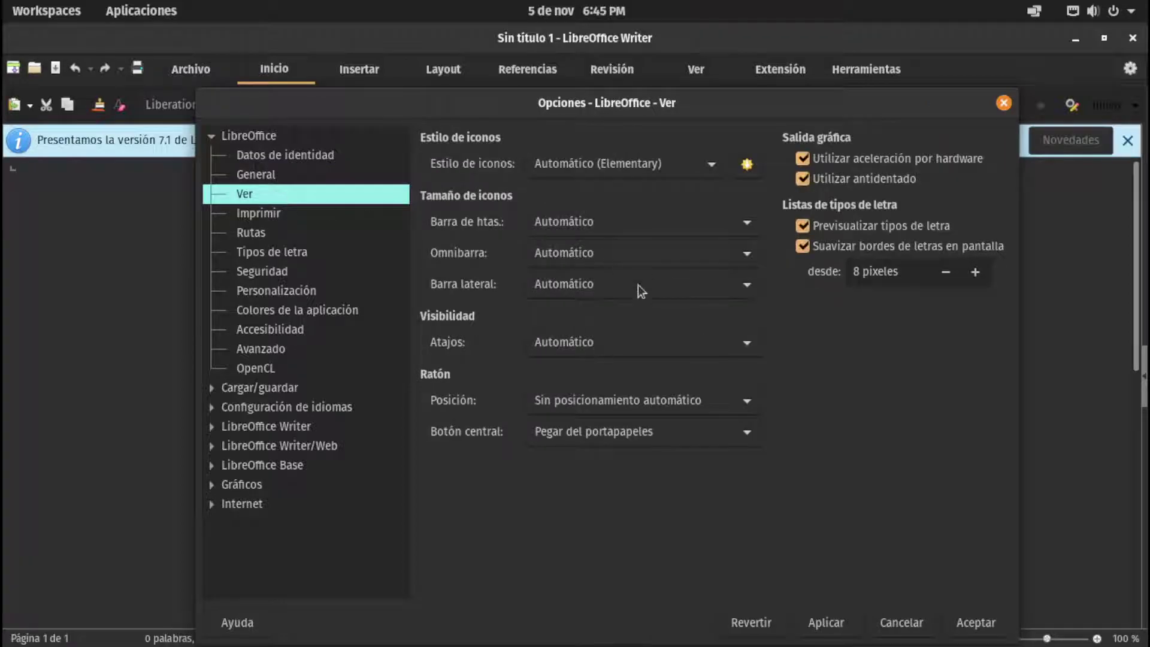
{"action": "left_click", "coordinate": [263, 213]}
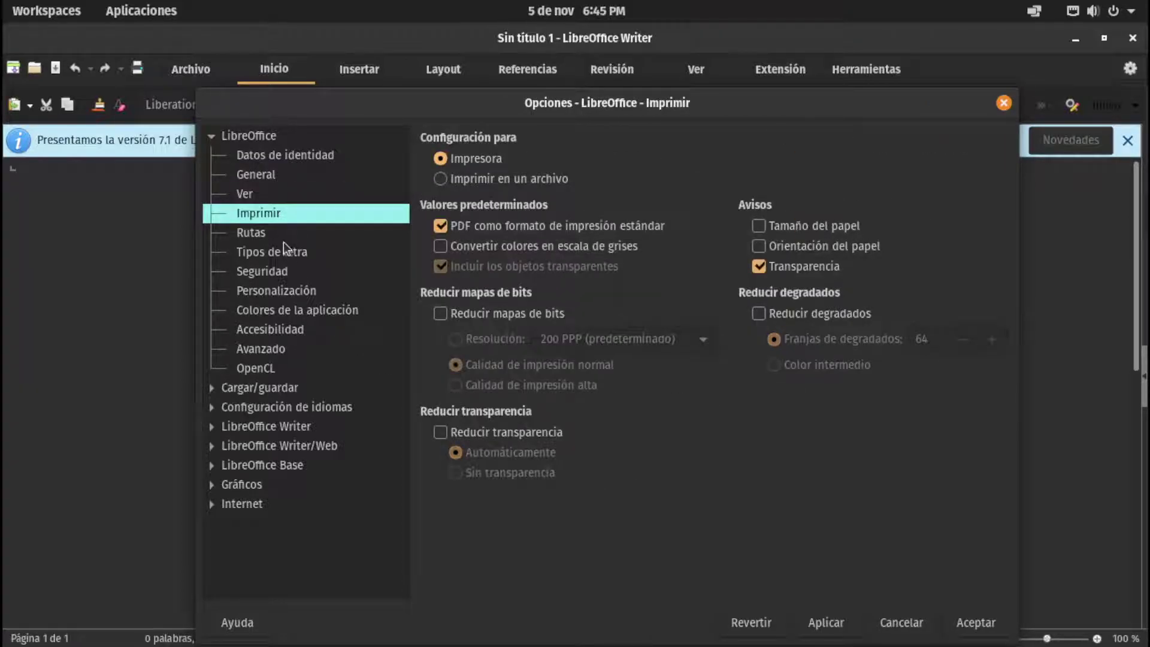
{"action": "left_click", "coordinate": [281, 239]}
Apply a preinstalled theme under Personalización, confirm Options, then close Writer
{"action": "left_click", "coordinate": [277, 291]}
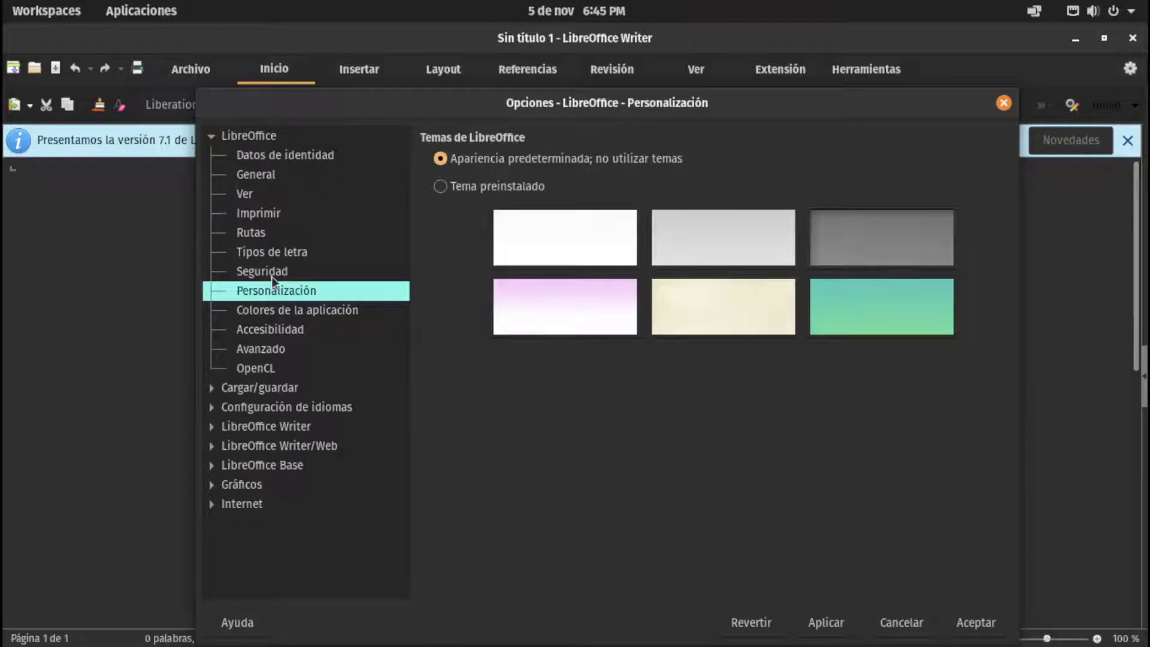
{"action": "left_click", "coordinate": [479, 190]}
{"action": "left_click", "coordinate": [844, 623]}
{"action": "left_click_drag", "start_coordinate": [641, 112], "coordinate": [607, 121]}
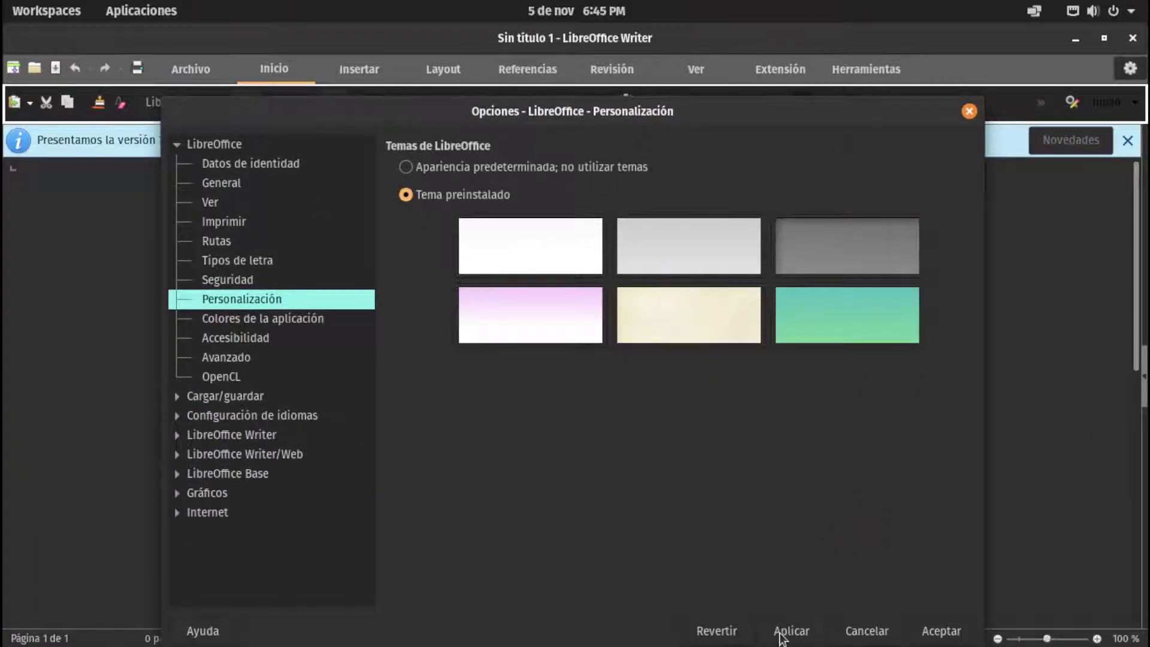
{"action": "left_click", "coordinate": [942, 631]}
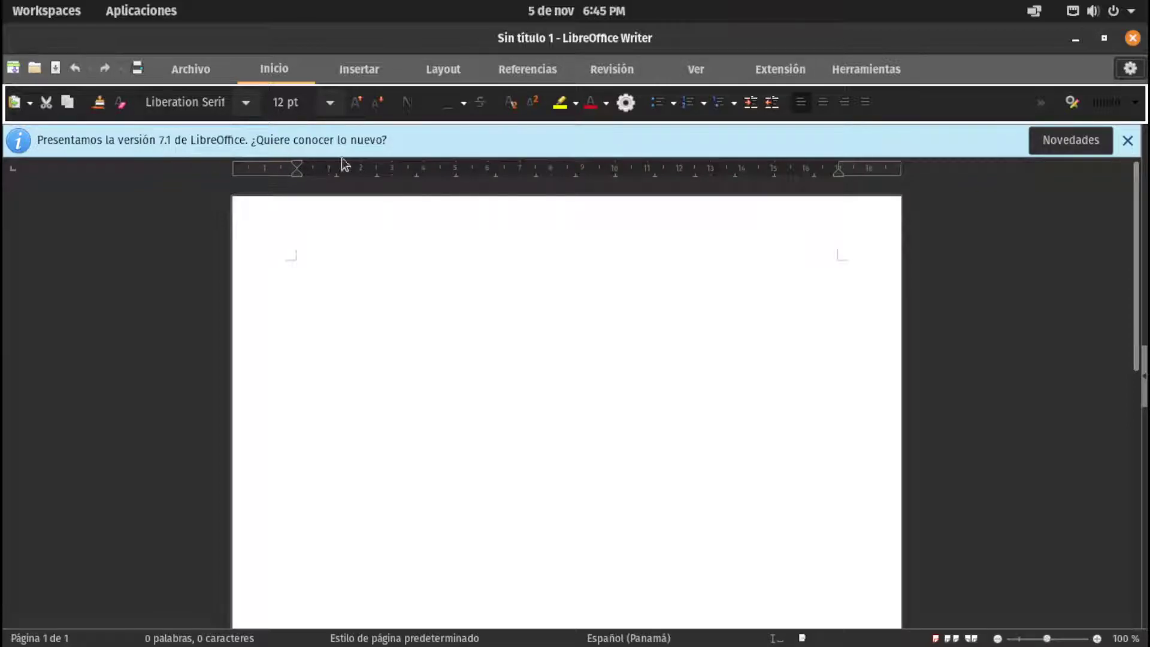
{"action": "left_click", "coordinate": [1133, 38]}
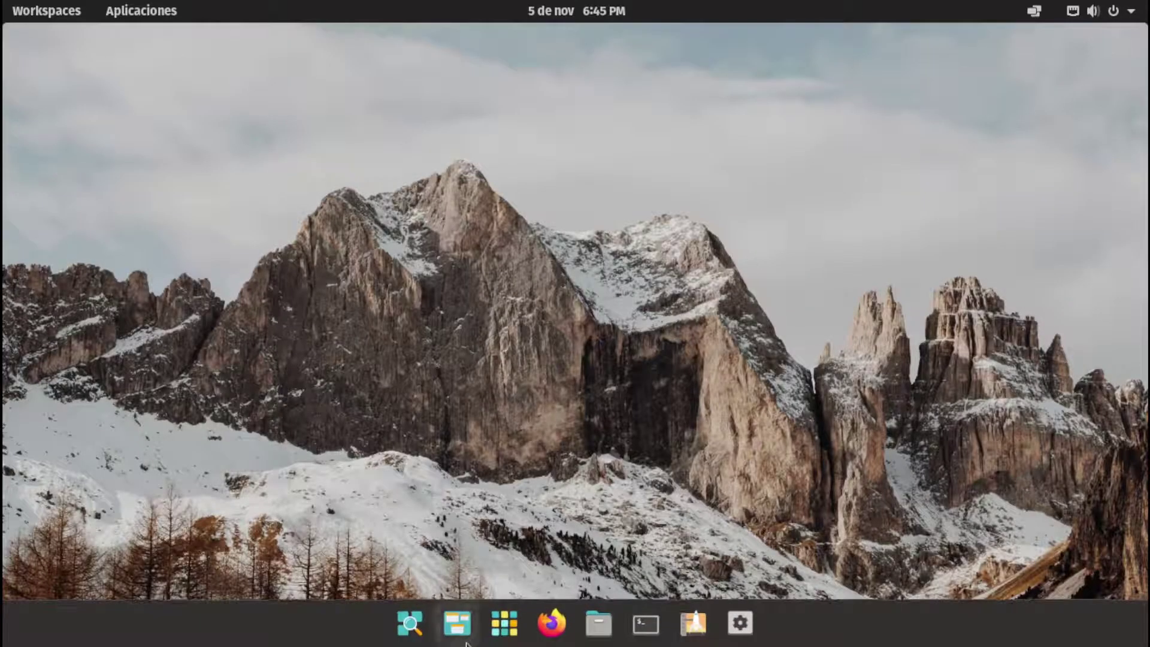
{"action": "left_click", "coordinate": [509, 628]}
{"action": "left_click", "coordinate": [279, 324]}
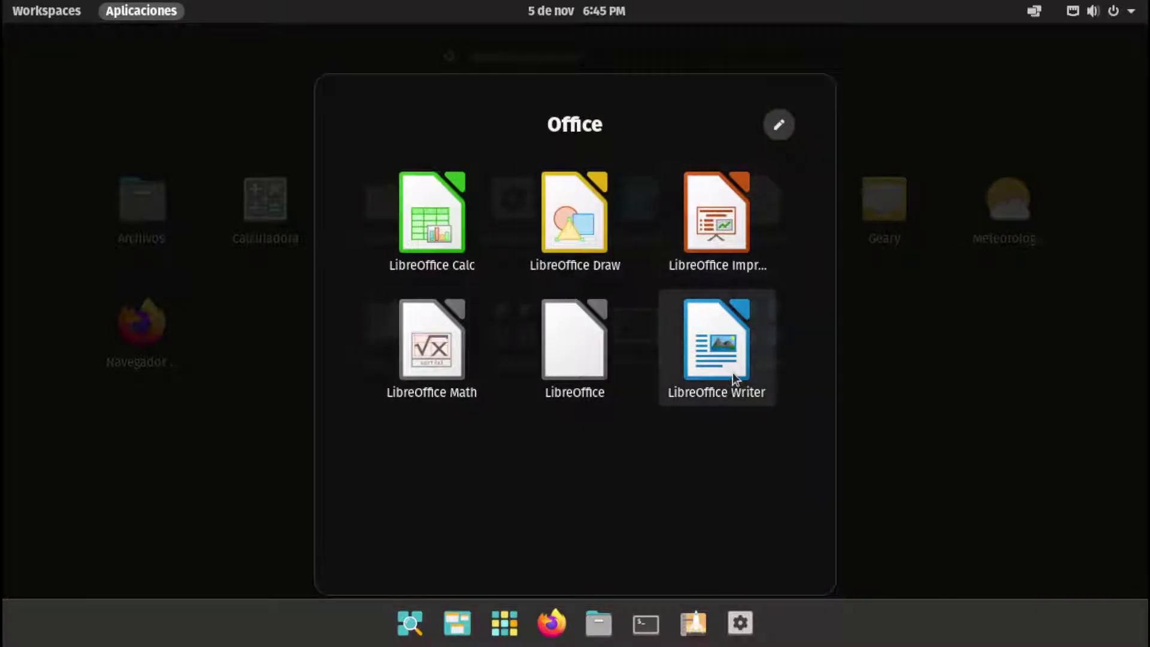
{"action": "left_click", "coordinate": [732, 375]}
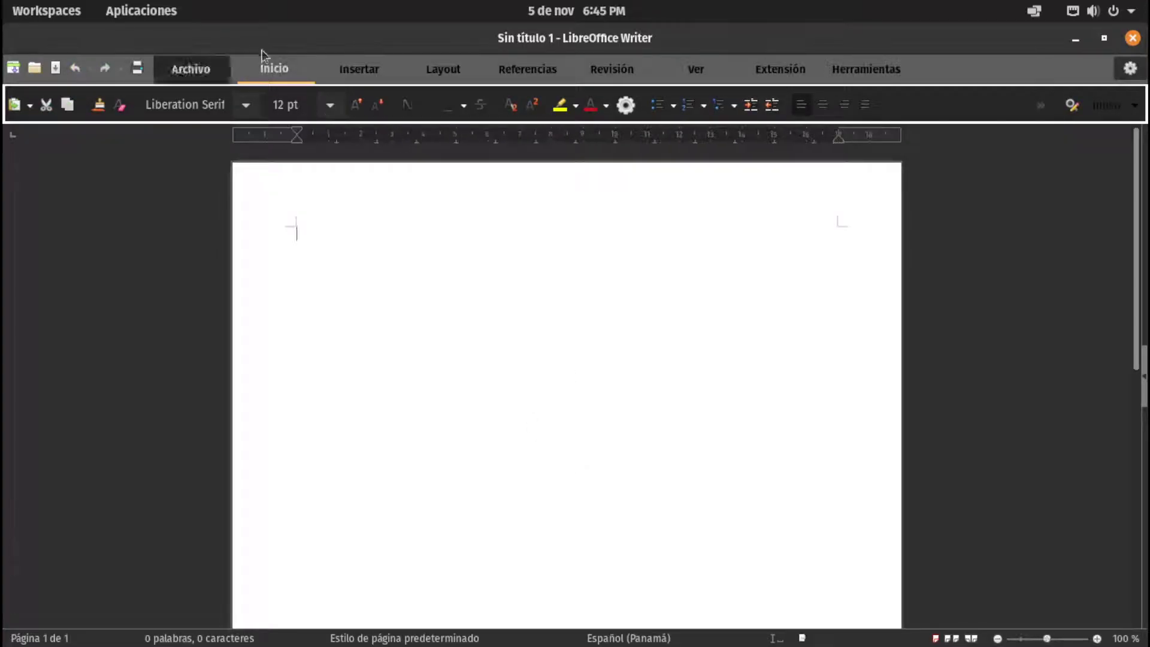
{"action": "left_click", "coordinate": [1131, 68]}
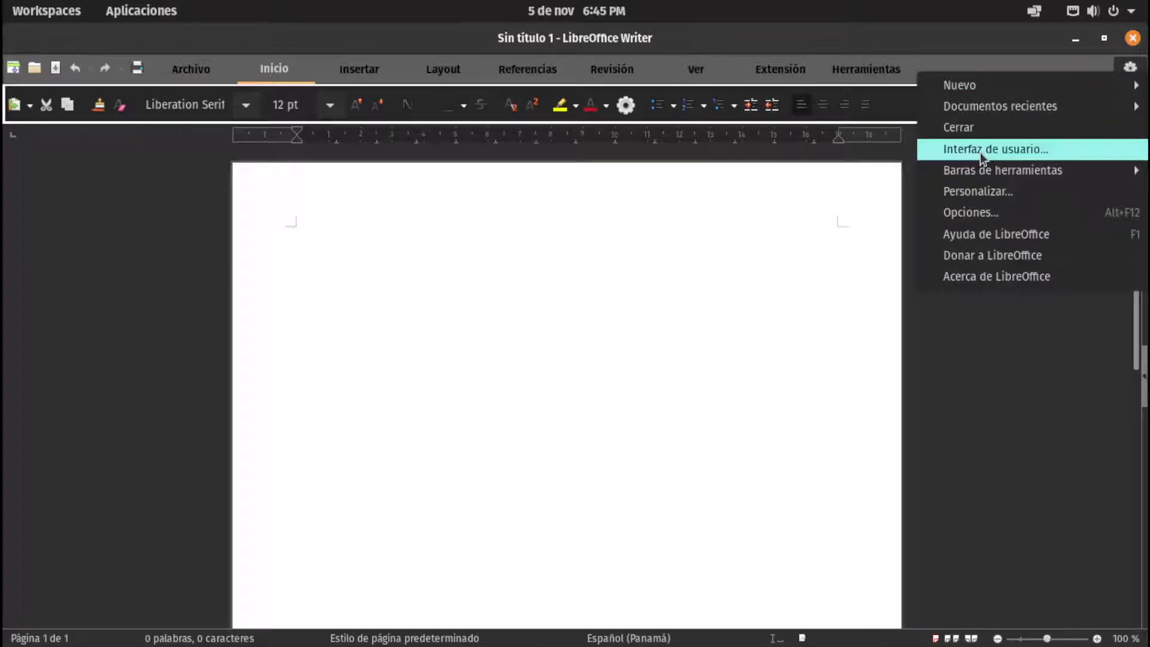
{"action": "mouse_move", "coordinate": [988, 172]}
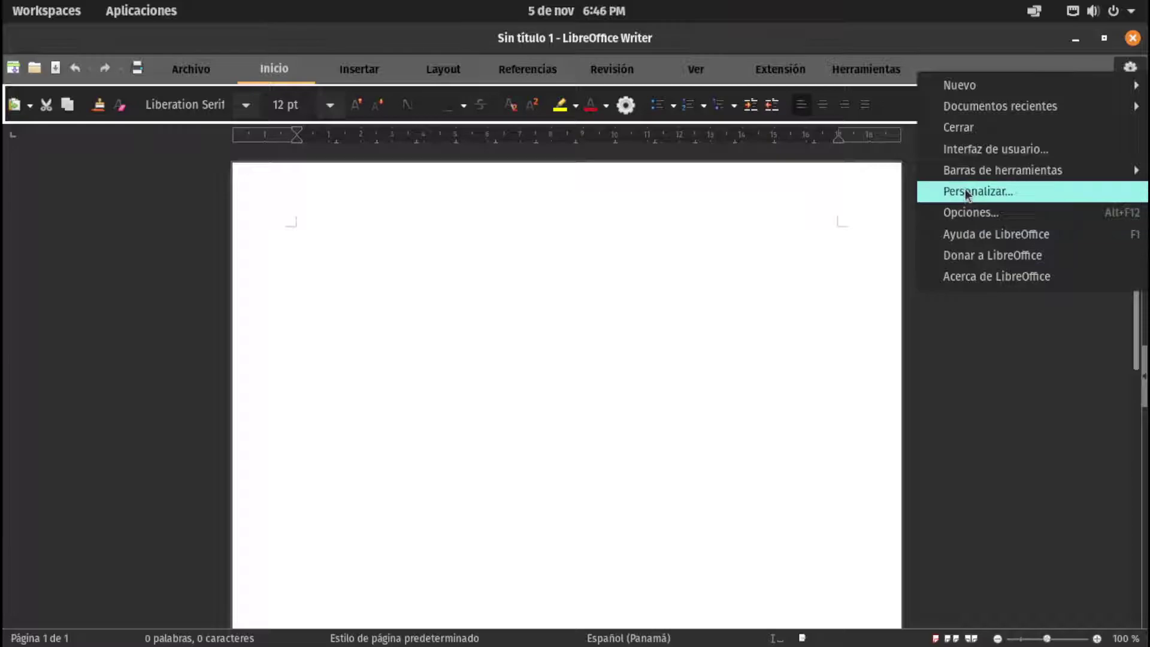
{"action": "left_click", "coordinate": [785, 283]}
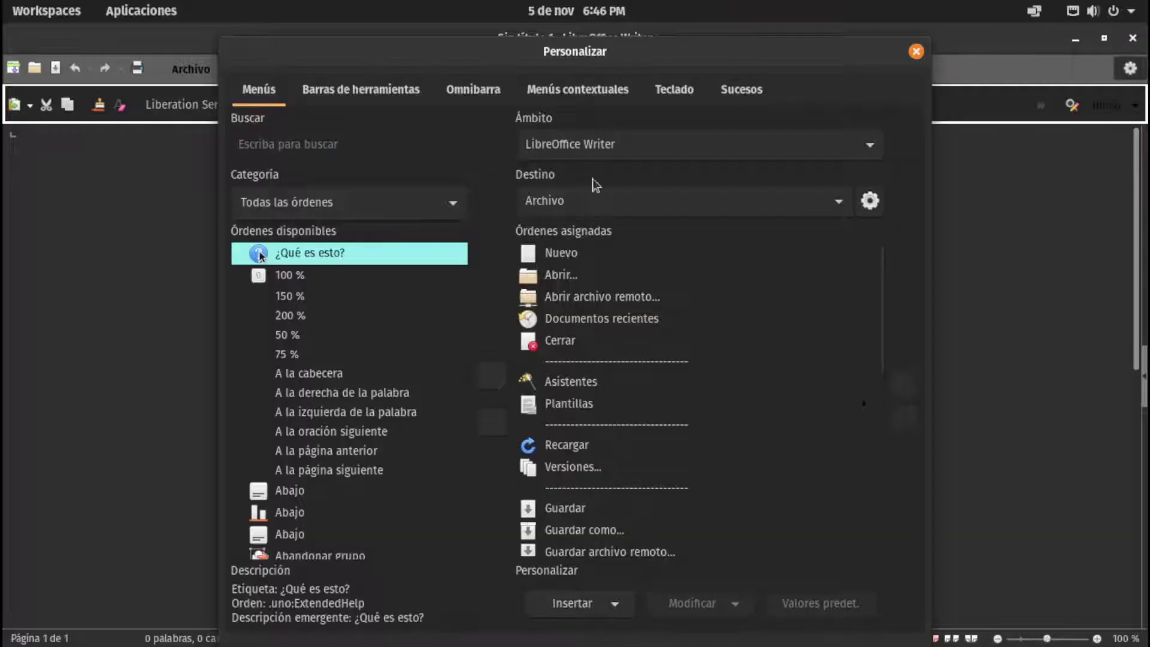
{"action": "scroll", "coordinate": [569, 99], "scroll_direction": "down", "scroll_amount": 5}
{"action": "left_click", "coordinate": [353, 93]}
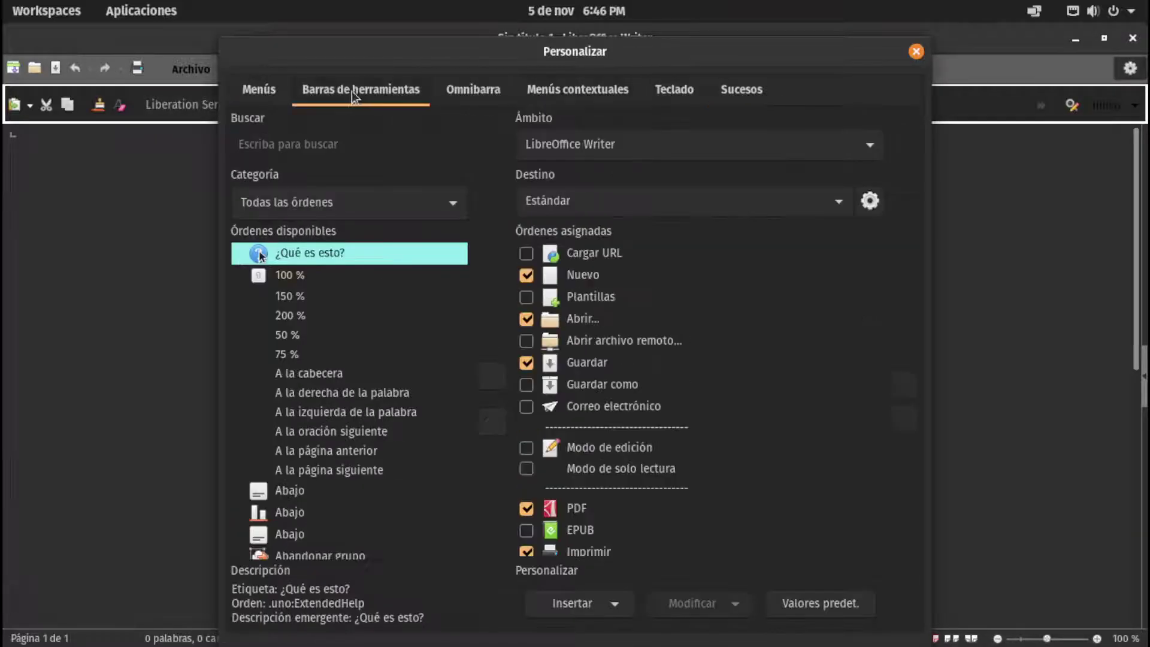
{"action": "left_click", "coordinate": [264, 91]}
{"action": "left_click", "coordinate": [916, 52]}
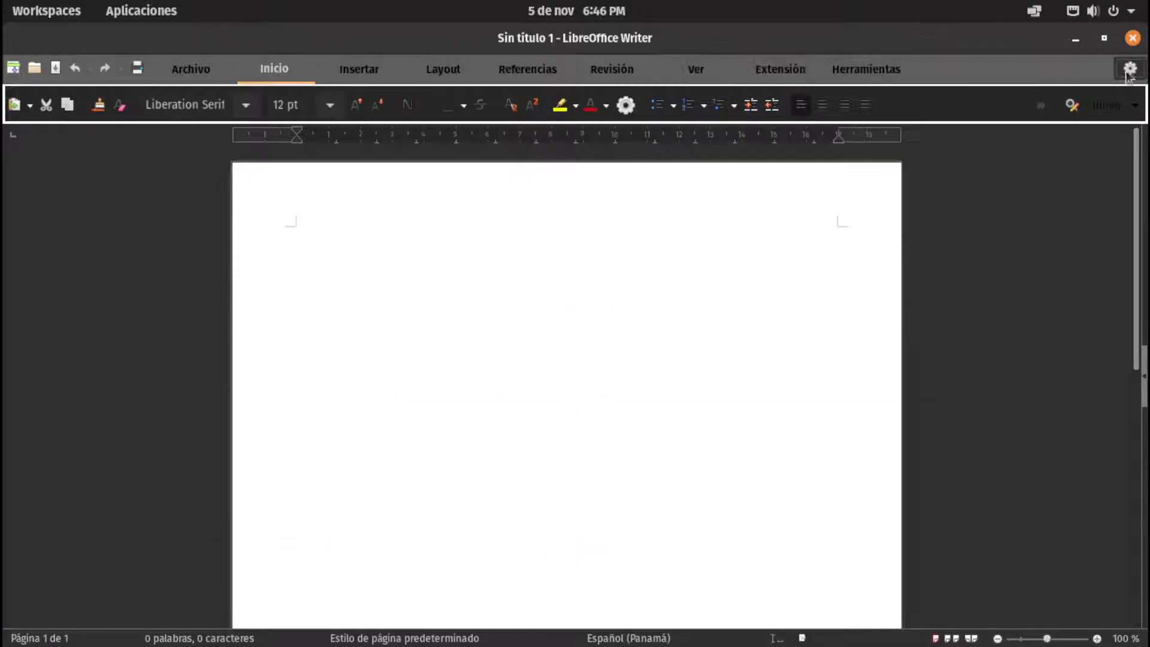
{"action": "left_click", "coordinate": [1130, 67]}
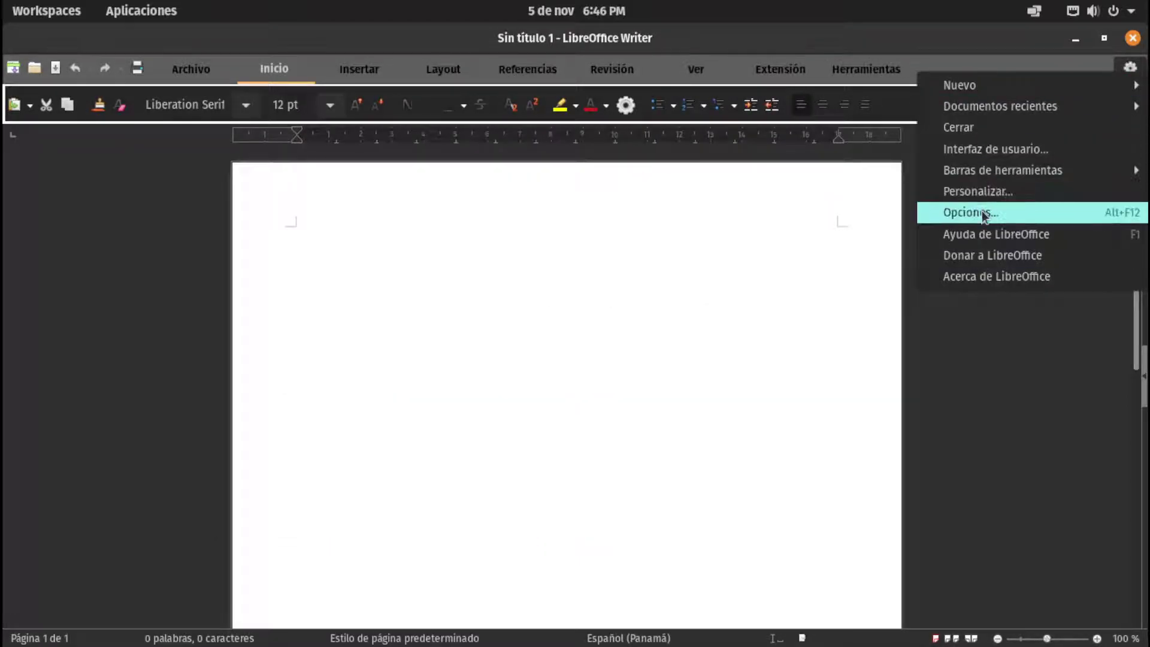
Browse the General, Ver, Imprimir and Colores de la aplicación pages, leaving the colour scheme unchanged
{"action": "left_click", "coordinate": [983, 215]}
{"action": "left_click", "coordinate": [267, 174]}
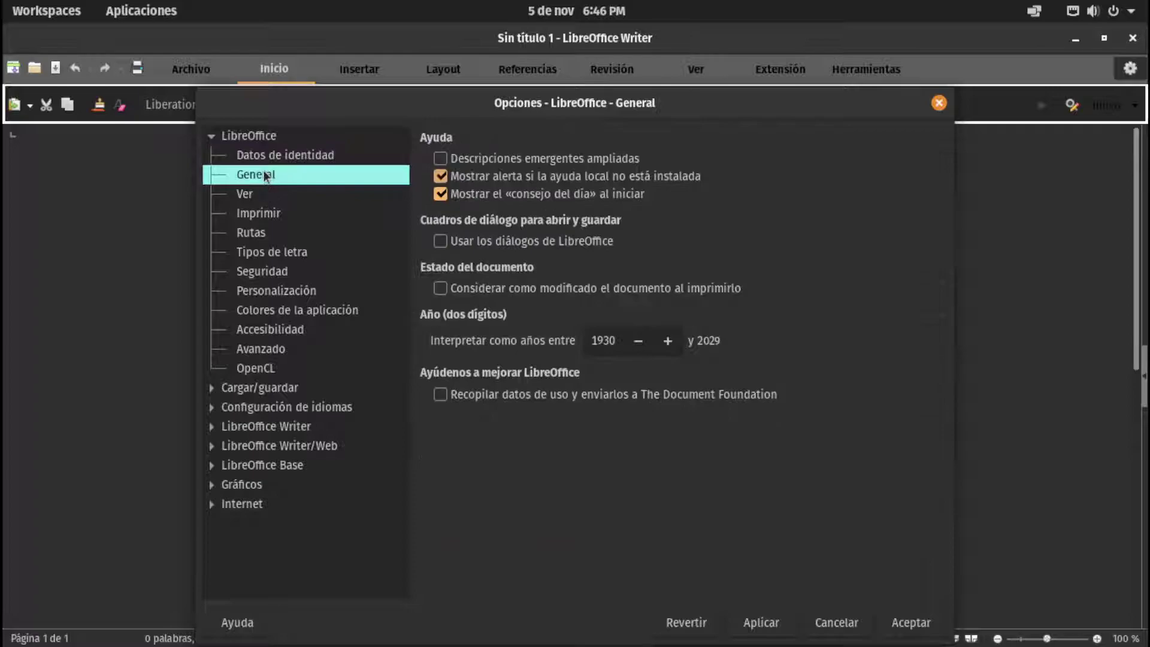
{"action": "left_click", "coordinate": [267, 198]}
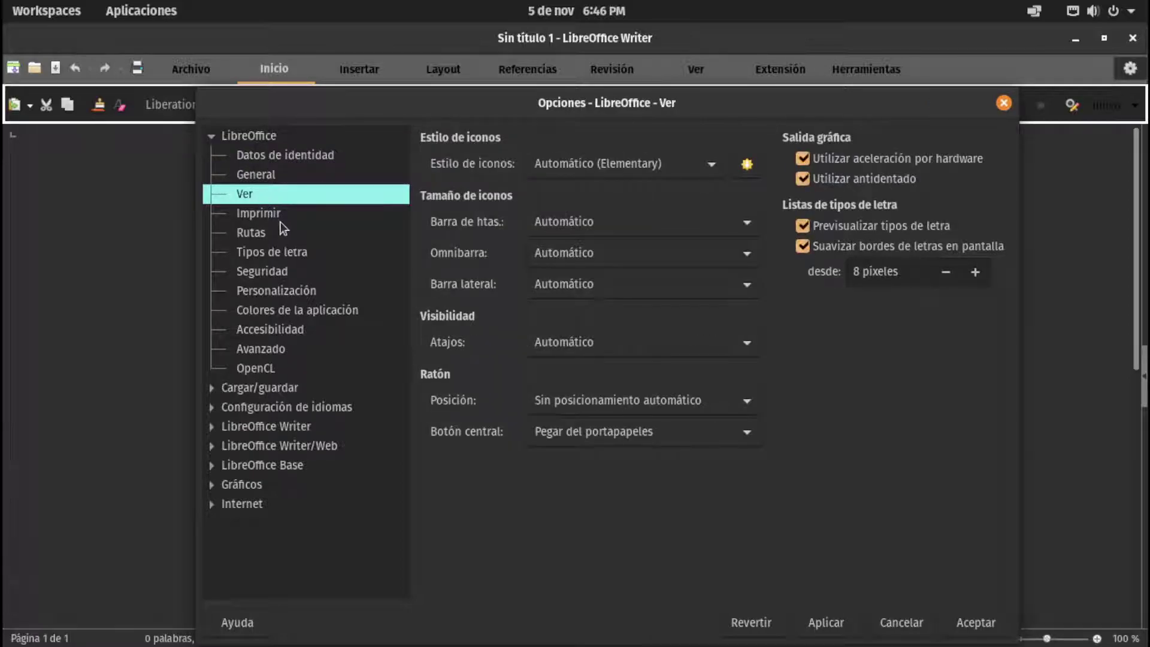
{"action": "left_click", "coordinate": [269, 214]}
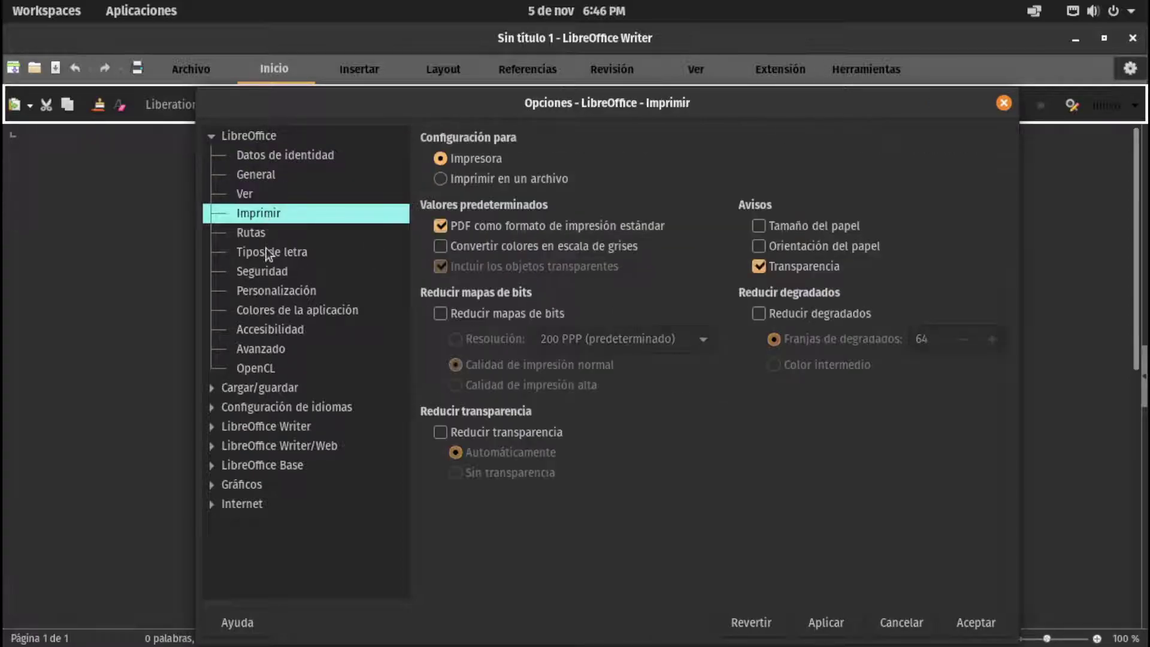
{"action": "left_click", "coordinate": [270, 310]}
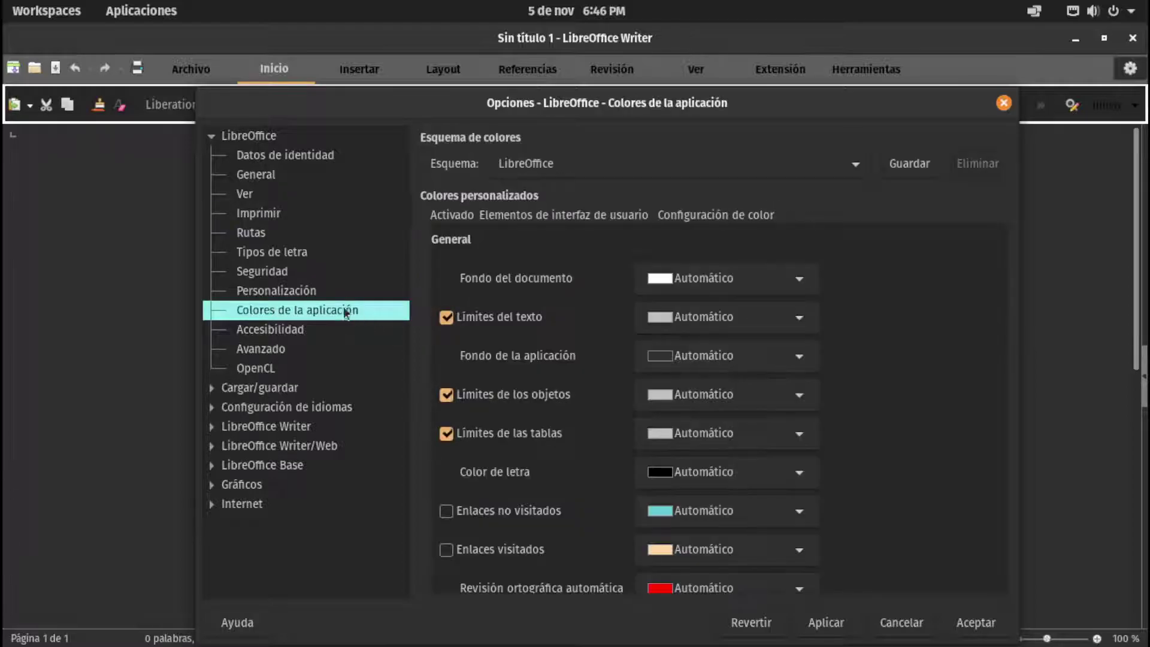
{"action": "left_click", "coordinate": [578, 162]}
{"action": "left_click", "coordinate": [508, 160]}
Look through the Avanzado, OpenCL and Accesibilidad pages, ending on Personalización
{"action": "left_click", "coordinate": [264, 348]}
{"action": "left_click", "coordinate": [257, 371]}
{"action": "left_click", "coordinate": [268, 329]}
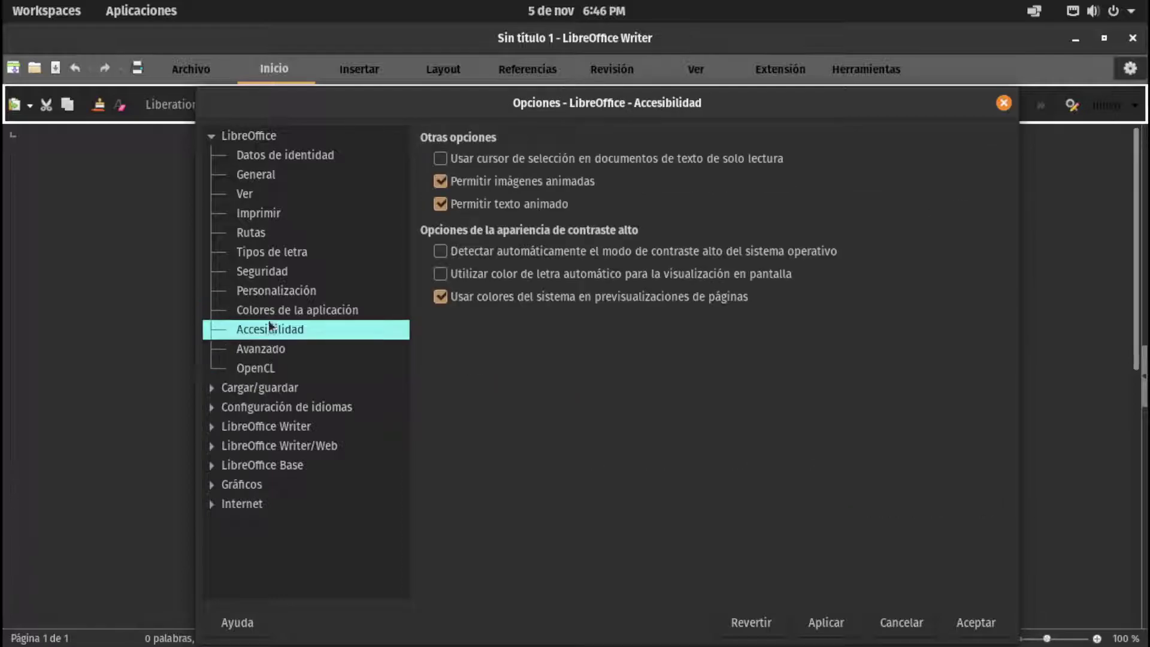
{"action": "left_click", "coordinate": [268, 310]}
{"action": "left_click", "coordinate": [269, 290]}
{"action": "left_click", "coordinate": [272, 310]}
{"action": "left_click", "coordinate": [275, 290]}
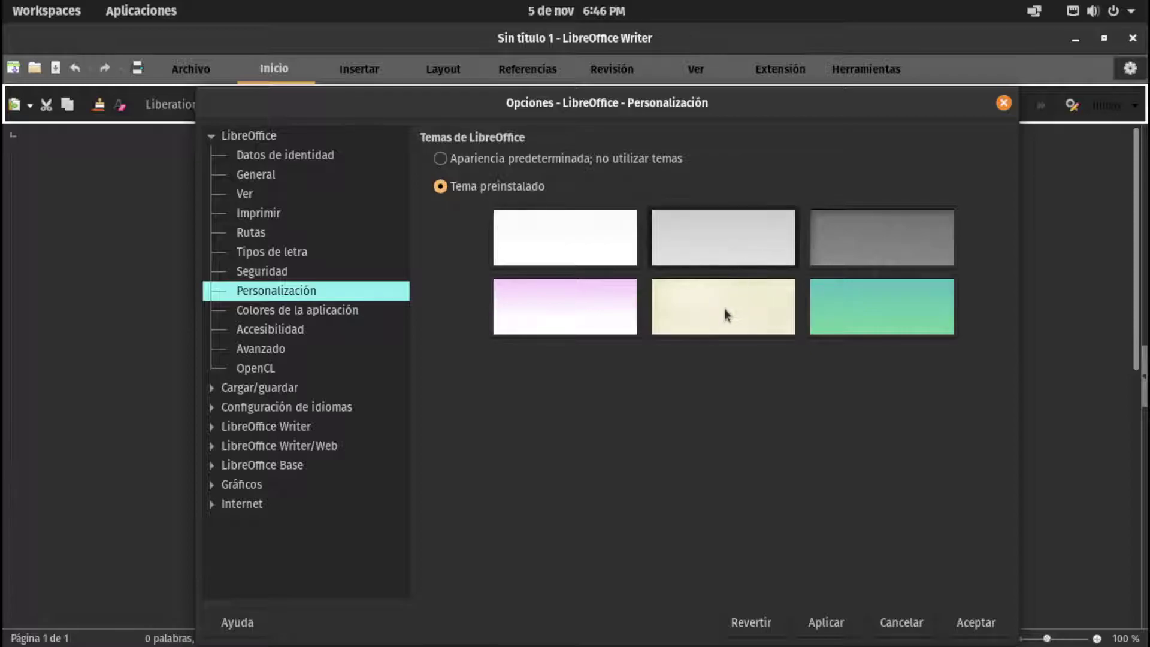
Try the white and grey preinstalled themes, then apply Apariencia predeterminada and close Options
{"action": "left_click", "coordinate": [565, 243]}
{"action": "left_click", "coordinate": [696, 221]}
{"action": "left_click", "coordinate": [829, 624]}
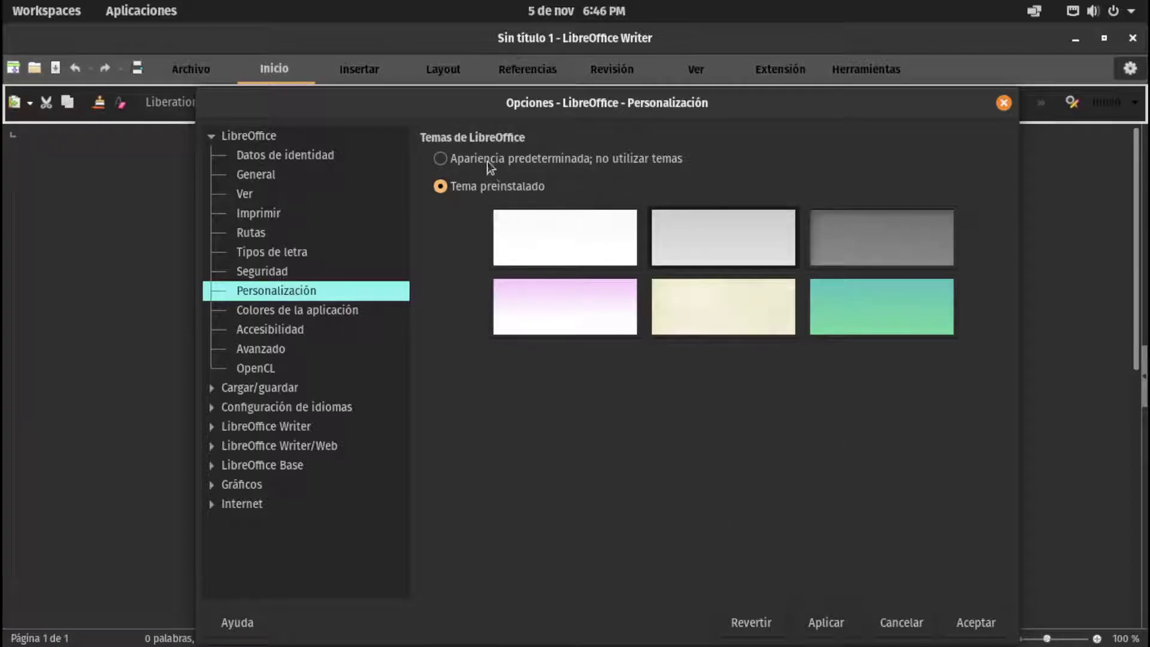
{"action": "left_click", "coordinate": [440, 158]}
{"action": "left_click", "coordinate": [830, 625]}
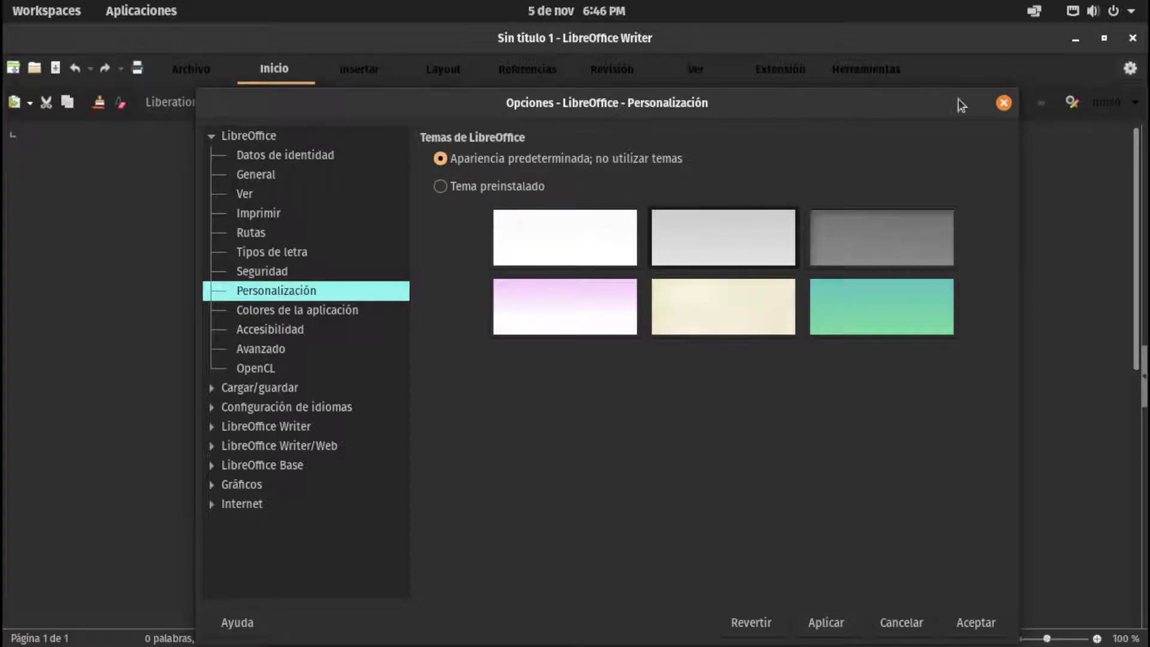
{"action": "left_click", "coordinate": [1003, 103]}
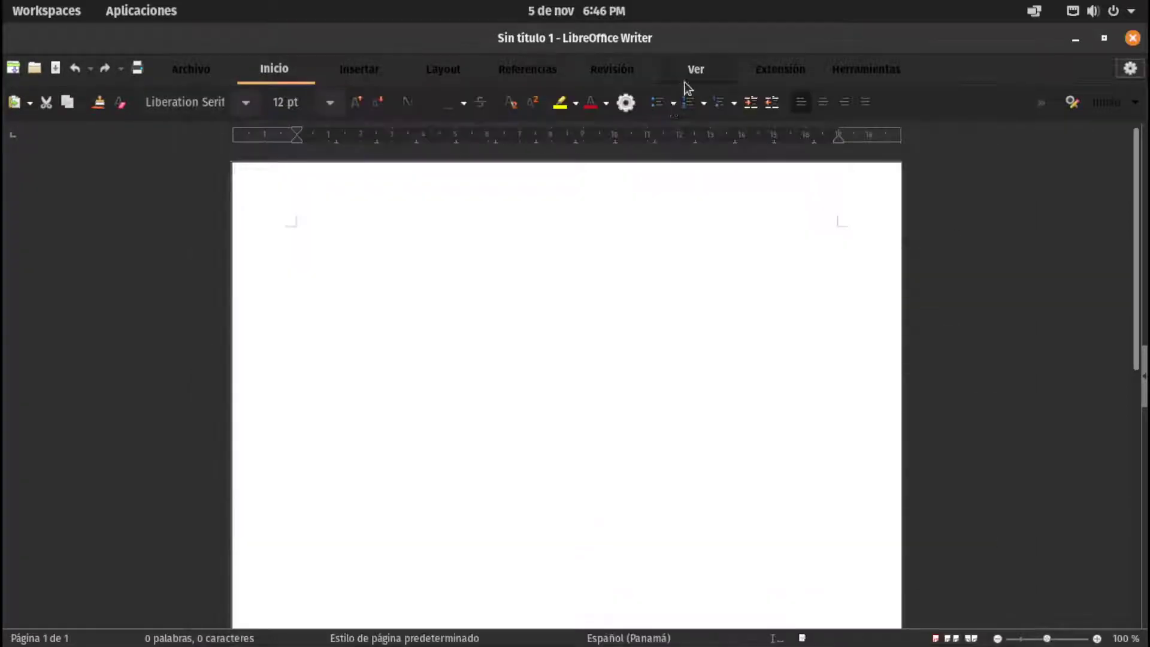
Close Writer and launch LibreOffice from the Office folder in the applications grid
{"action": "left_click", "coordinate": [1132, 38]}
{"action": "left_click", "coordinate": [503, 624]}
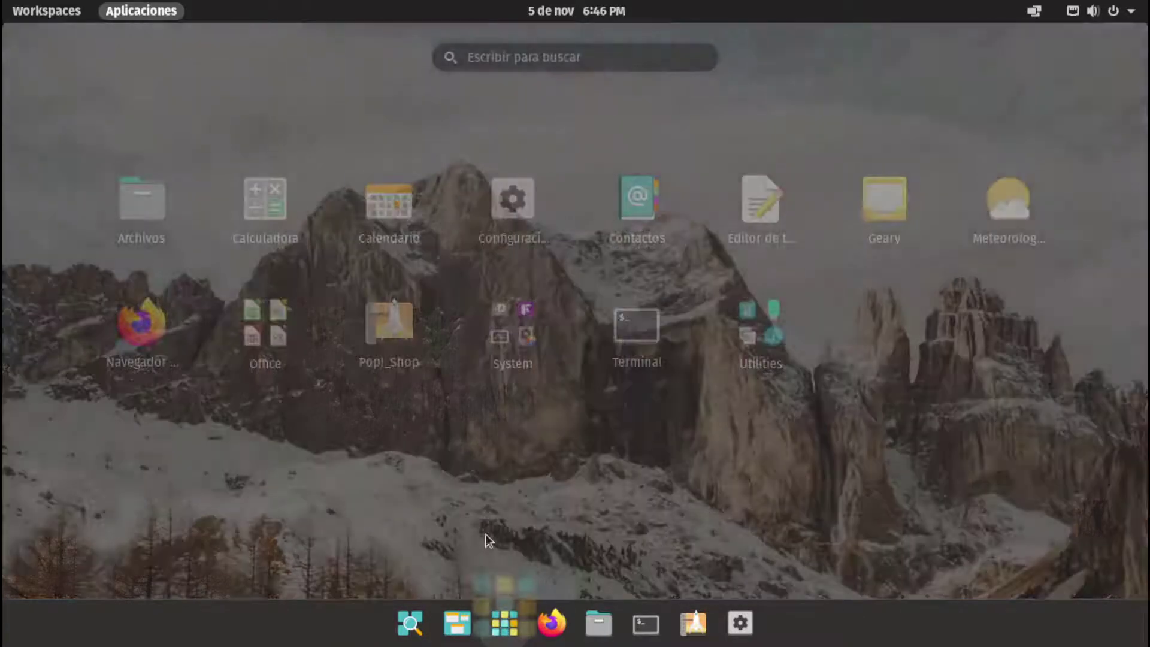
{"action": "left_click", "coordinate": [300, 336]}
{"action": "left_click", "coordinate": [345, 339]}
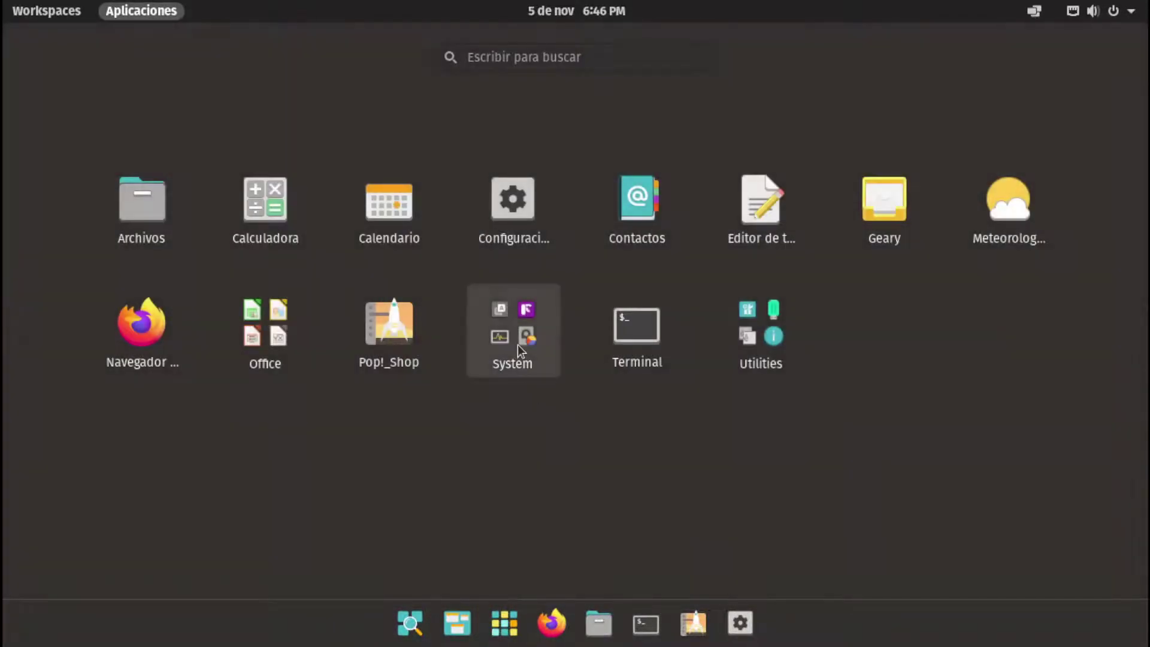
{"action": "left_click", "coordinate": [302, 372]}
{"action": "left_click", "coordinate": [585, 337]}
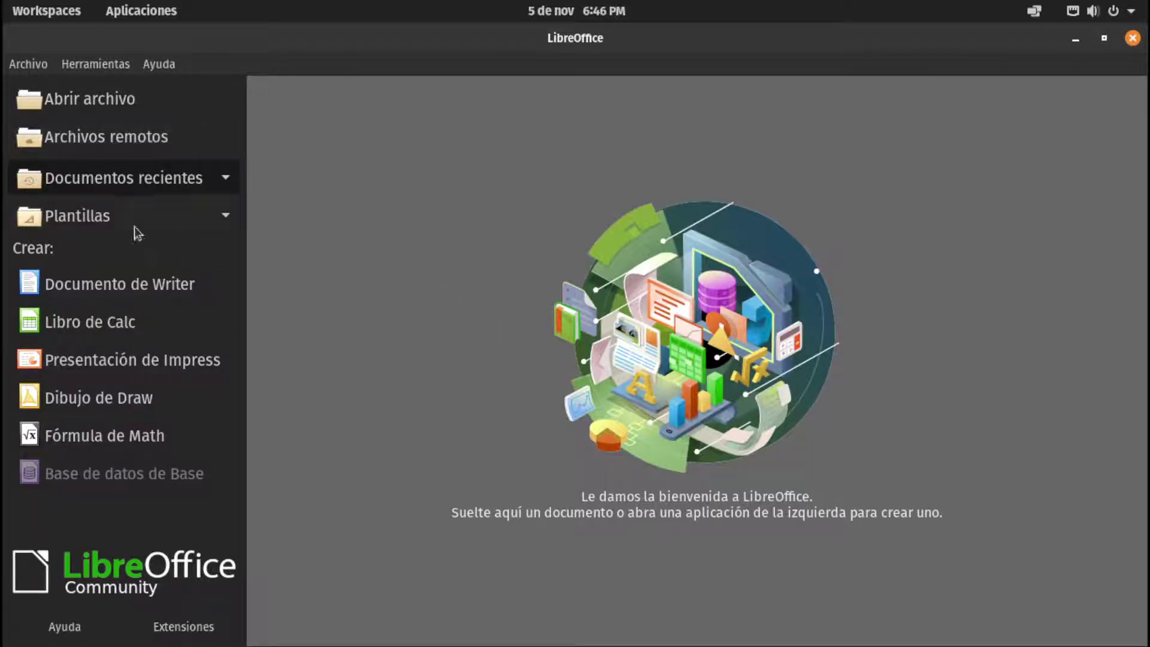
Create a new Writer document, view the toolbar's » overflow tools, then close Writer
{"action": "left_click", "coordinate": [171, 287]}
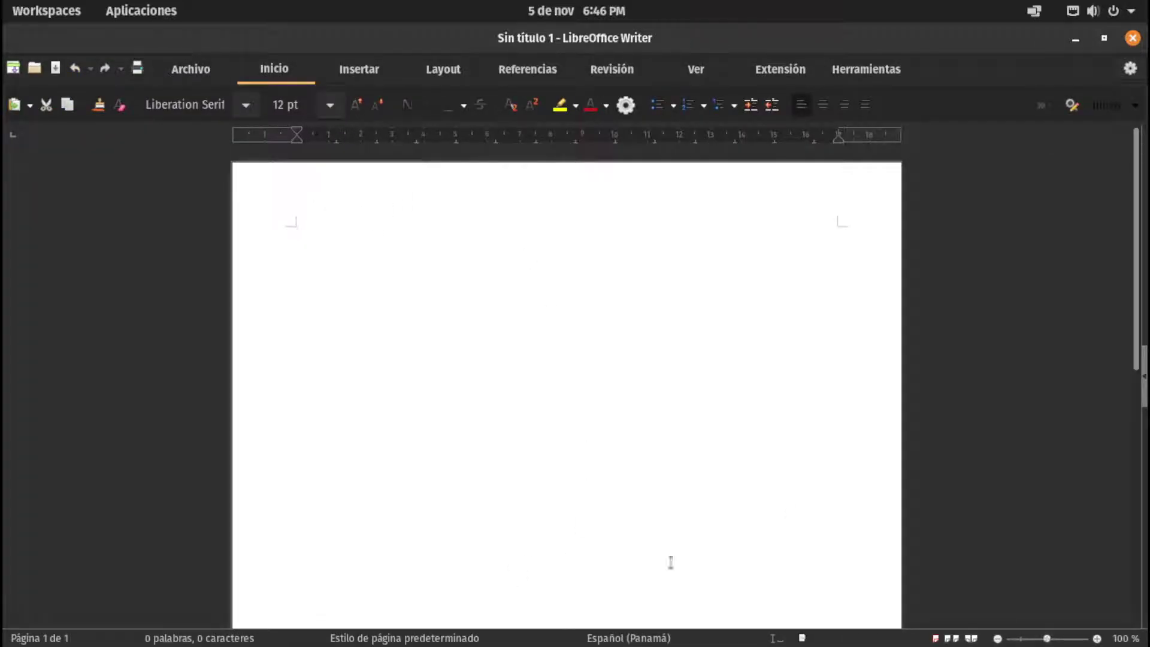
{"action": "left_click", "coordinate": [1041, 106]}
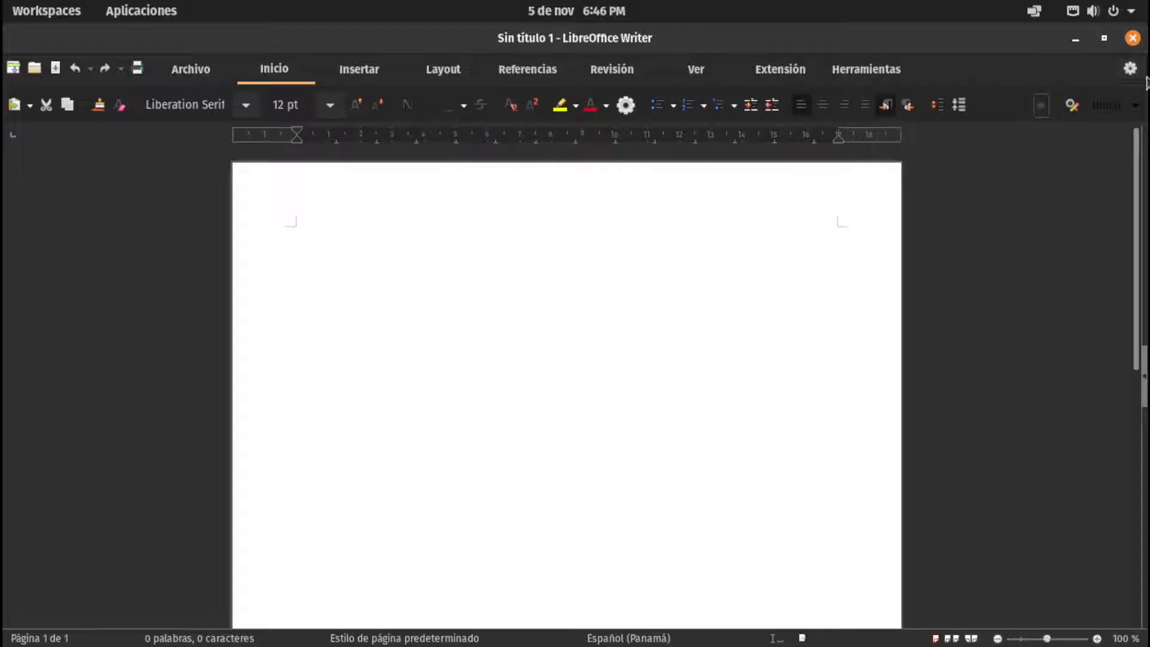
{"action": "left_click", "coordinate": [1132, 38]}
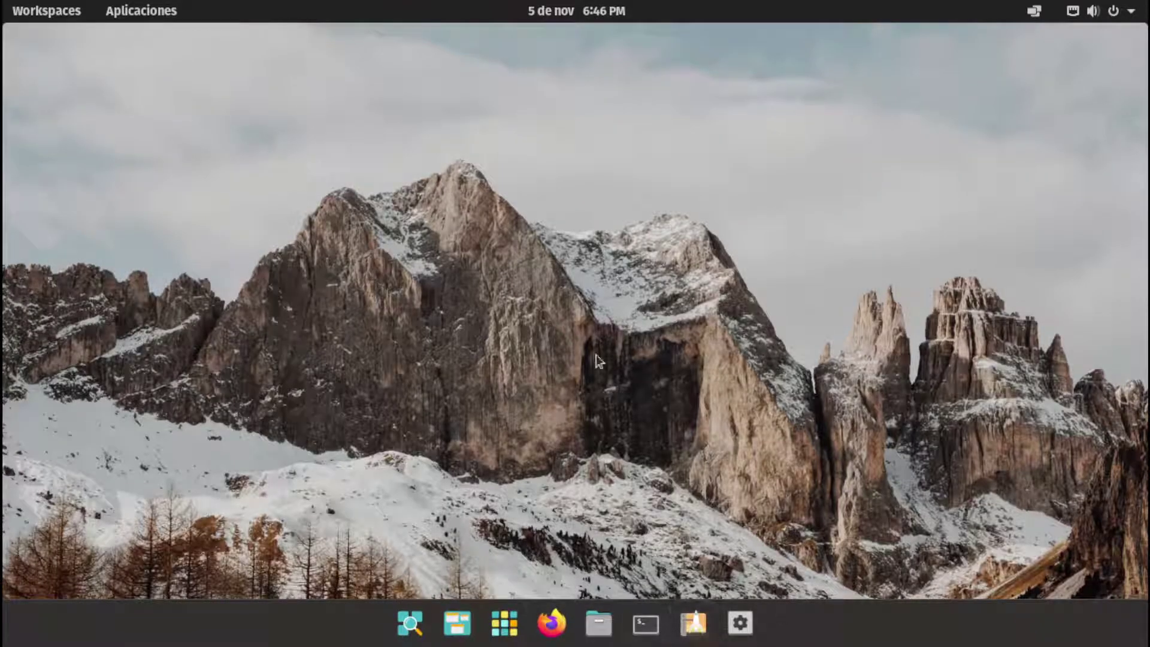
Run free -h in Terminal, showing 2.9Gi total memory and 4.0Gi swap, then close it
{"action": "right_click", "coordinate": [441, 220]}
{"action": "left_click", "coordinate": [415, 267]}
{"action": "left_click", "coordinate": [646, 623]}
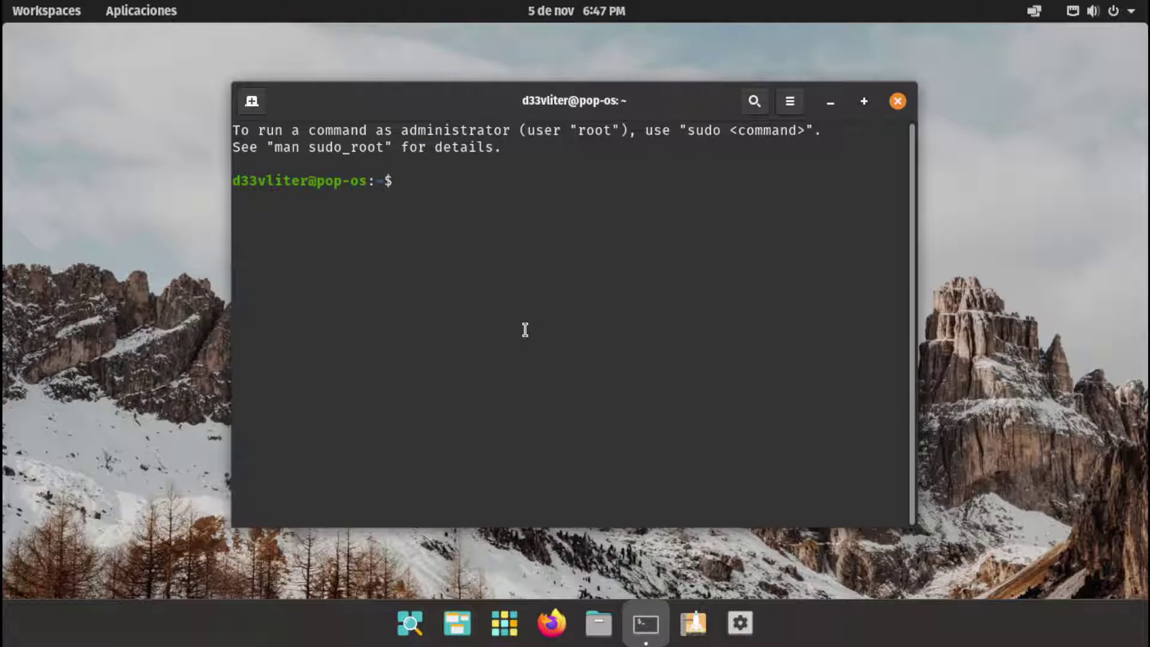
{"action": "type", "text": "g"}
{"action": "key", "text": "BackSpace"}
{"action": "type", "text": "free -h"}
{"action": "key", "text": "Return"}
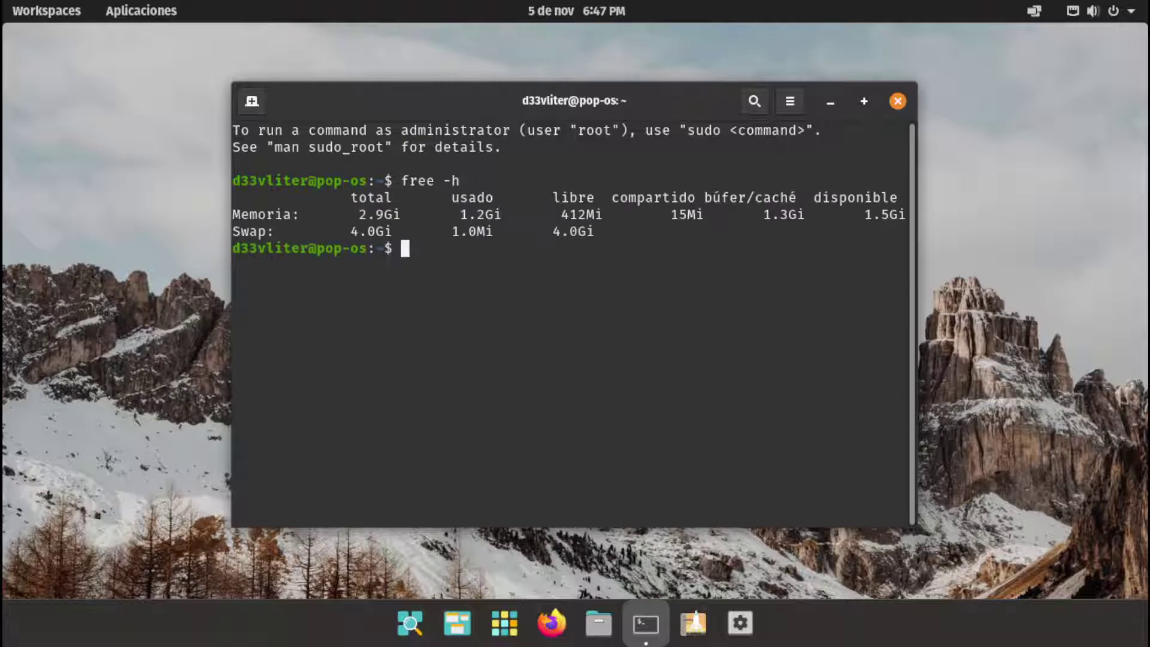
{"action": "left_click", "coordinate": [897, 101]}
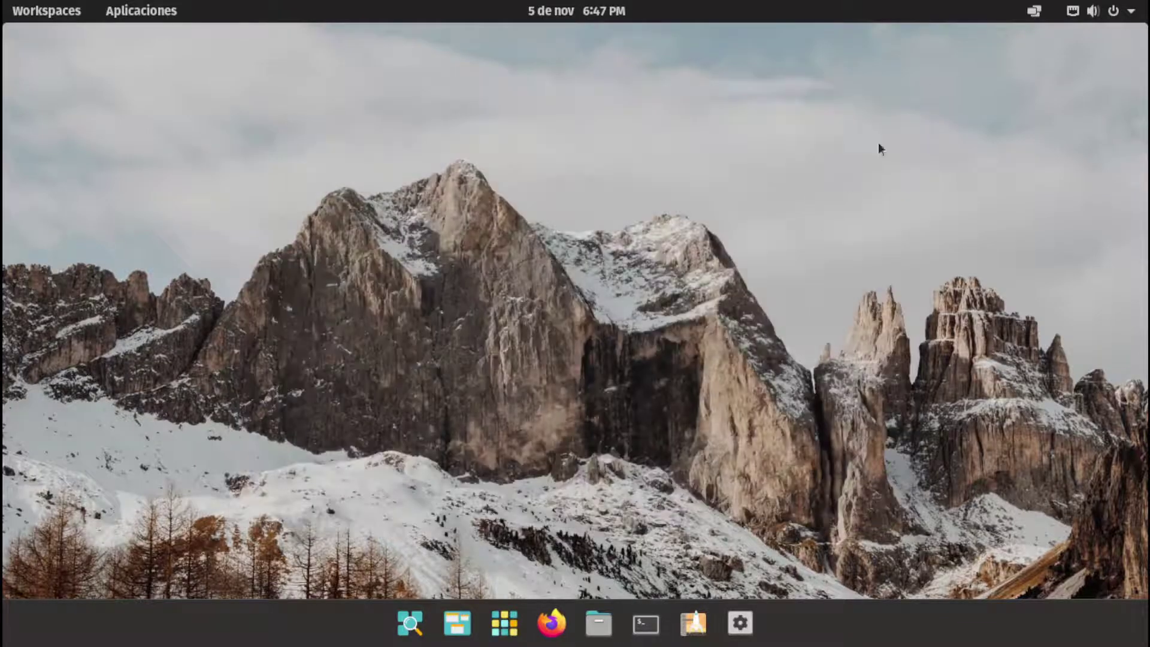
Shut down the Pop!_OS guest via the system menu's Apagar / cerrar sesión > Apagar
{"action": "left_click", "coordinate": [1098, 12]}
{"action": "left_click", "coordinate": [946, 196]}
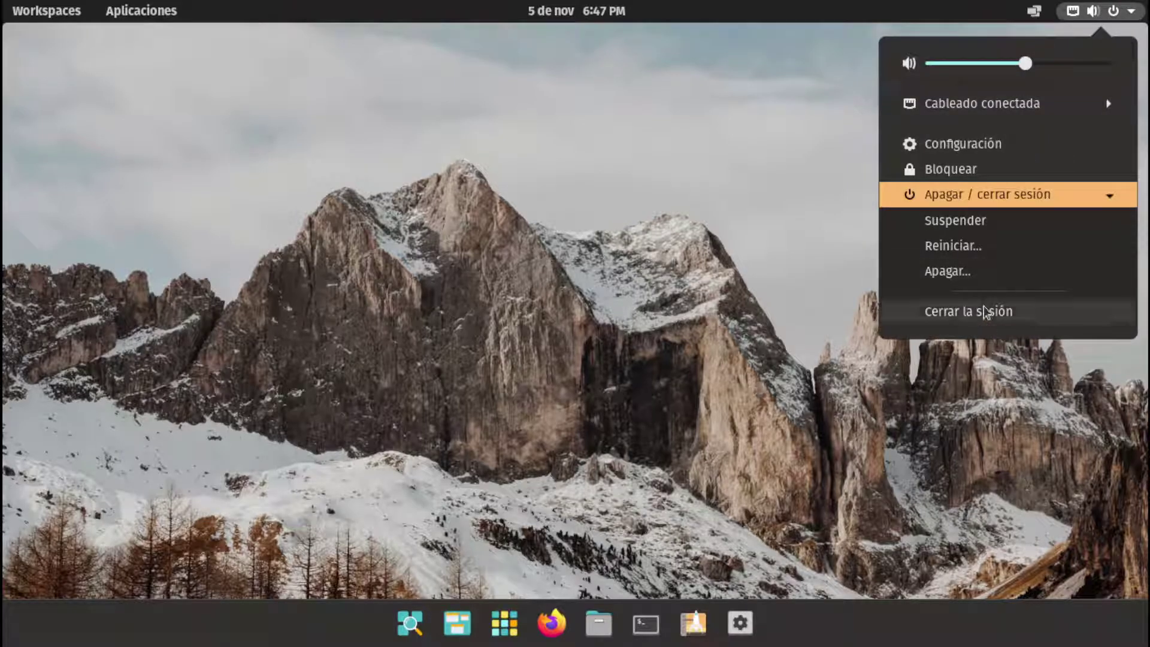
{"action": "left_click", "coordinate": [958, 270]}
{"action": "left_click", "coordinate": [659, 383]}
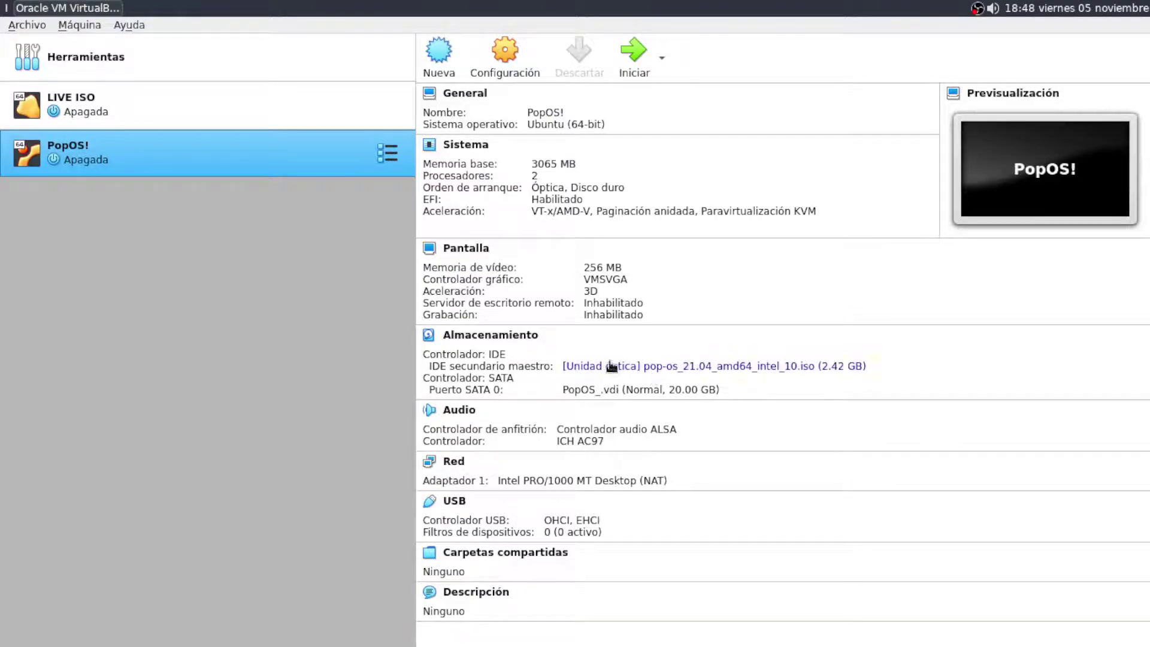
View the LIVE ISO and PopOS! machine details, then switch to the OBS workspace with Ctrl+Alt+Right
{"action": "left_click", "coordinate": [179, 119]}
{"action": "left_click", "coordinate": [250, 168]}
{"action": "key", "text": "ctrl+alt+Right"}
{"action": "key", "text": "ctrl+alt+Right"}
{"action": "key", "text": "ctrl+alt+Right"}
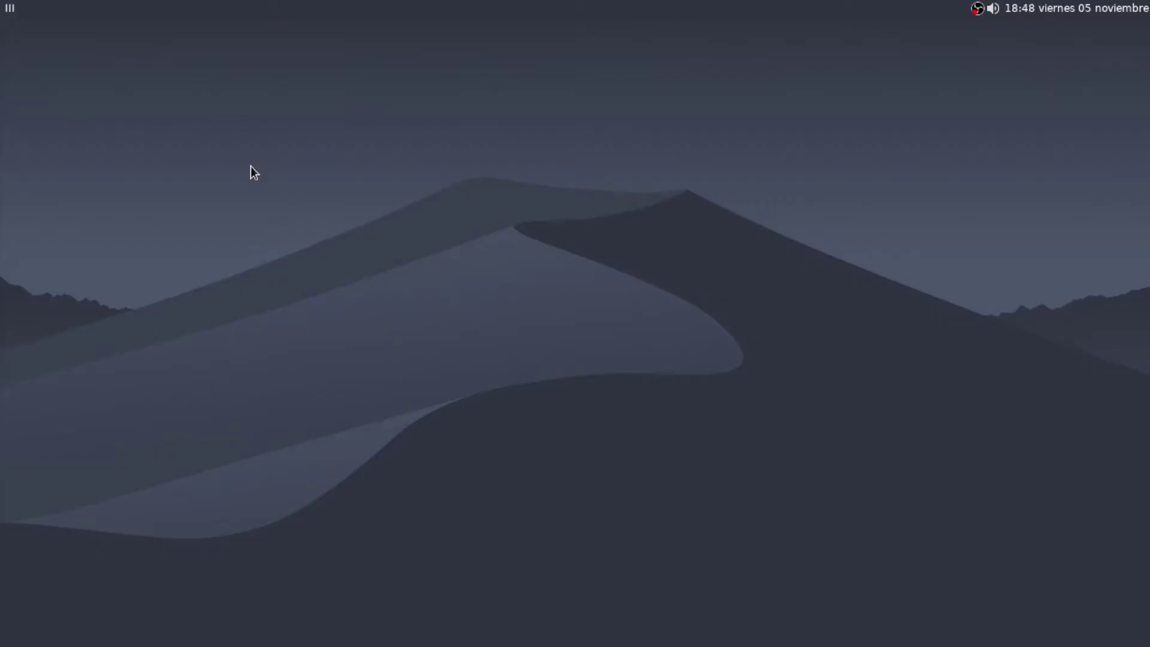